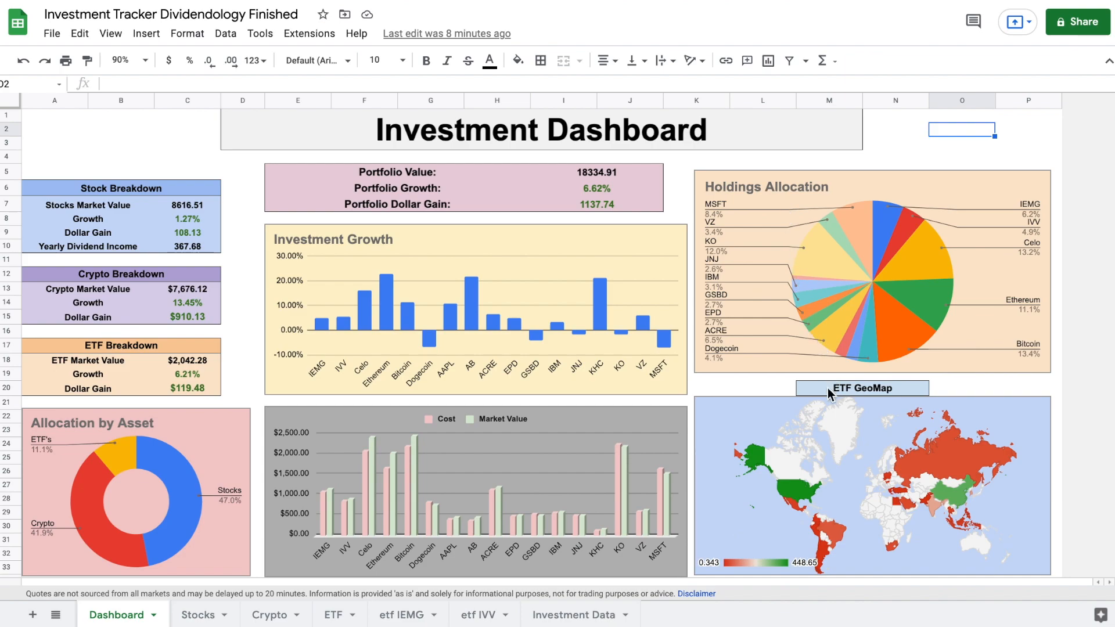
# - Examine the country values for Russia, China and India on the dashboard's ETF GeoMap
pyautogui.click(940, 456)
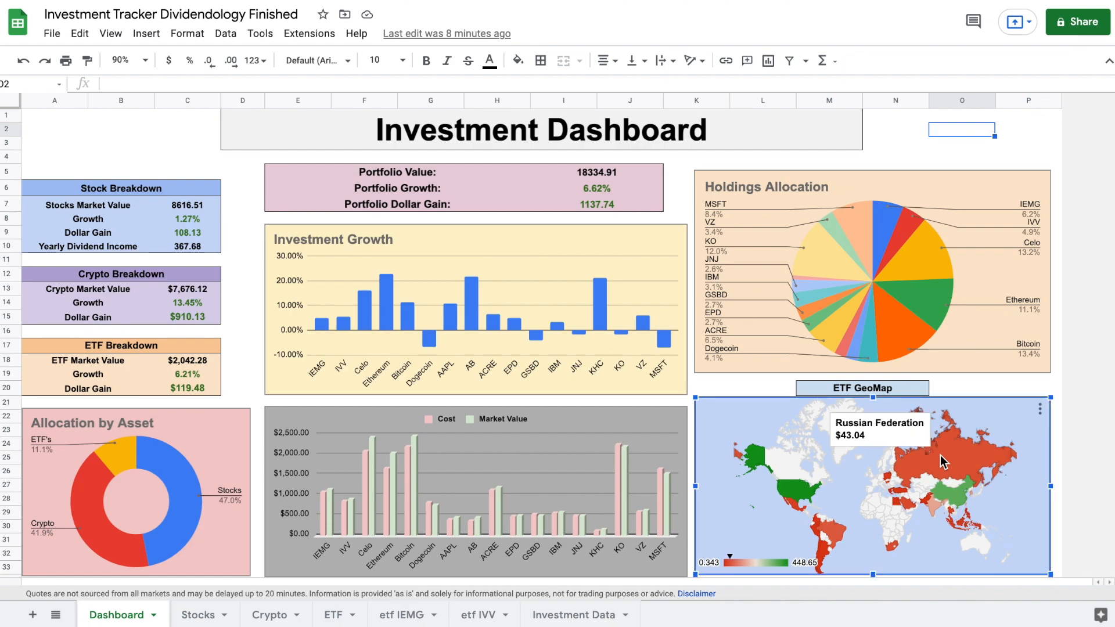
pyautogui.moveTo(799, 492)
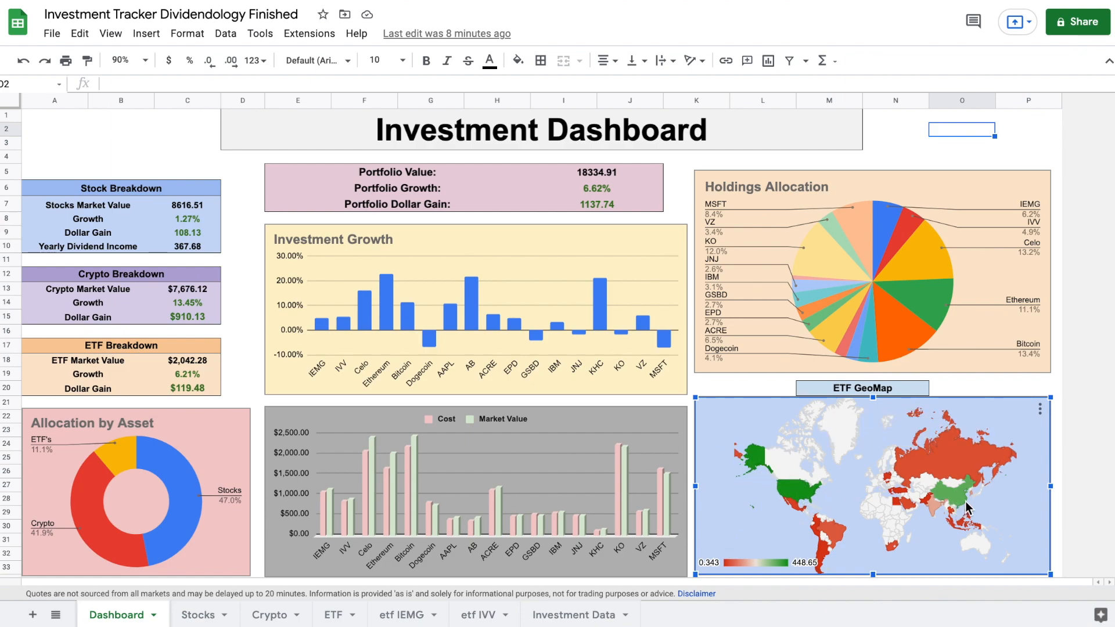
pyautogui.moveTo(960, 498)
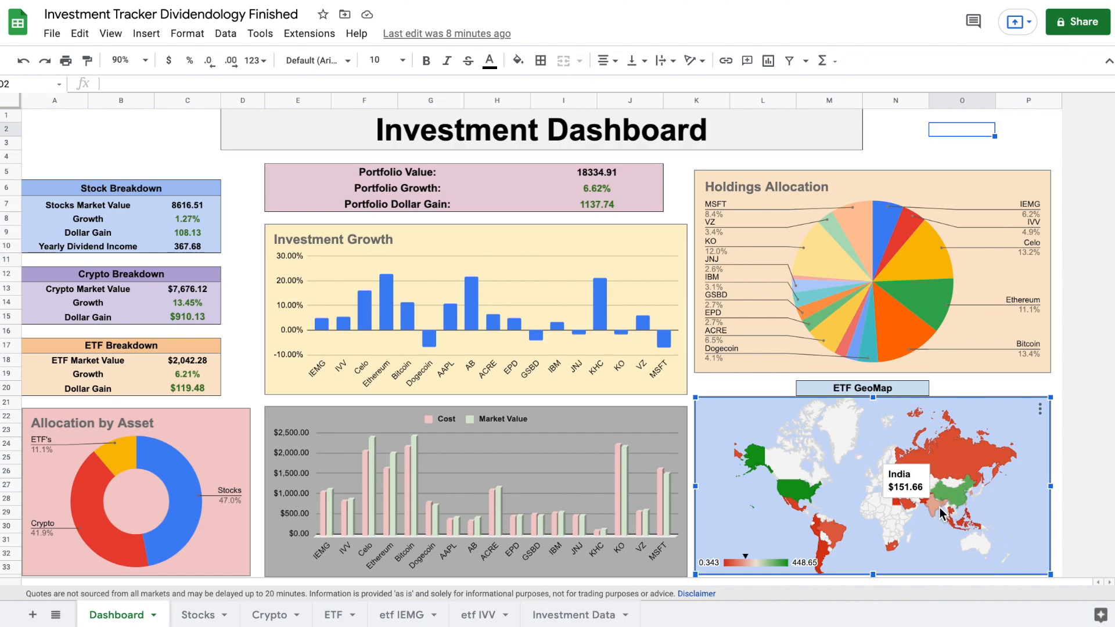
pyautogui.click(759, 385)
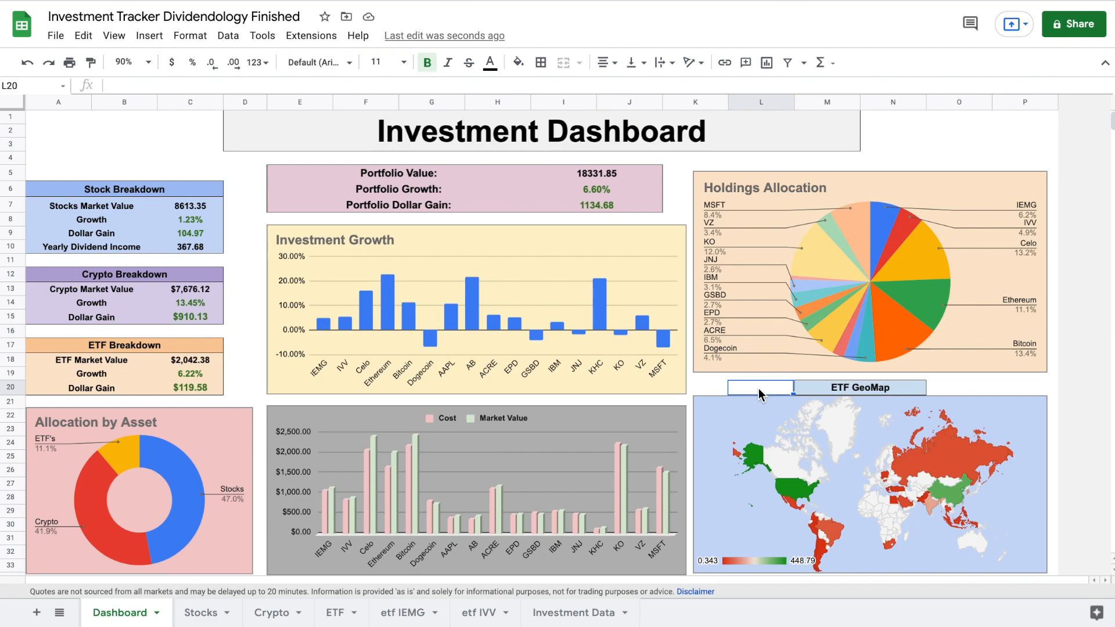
# - Add a holding in row 34 of the Stocks sheet with symbol T, 10 shares and a purchase price of 27
pyautogui.click(202, 613)
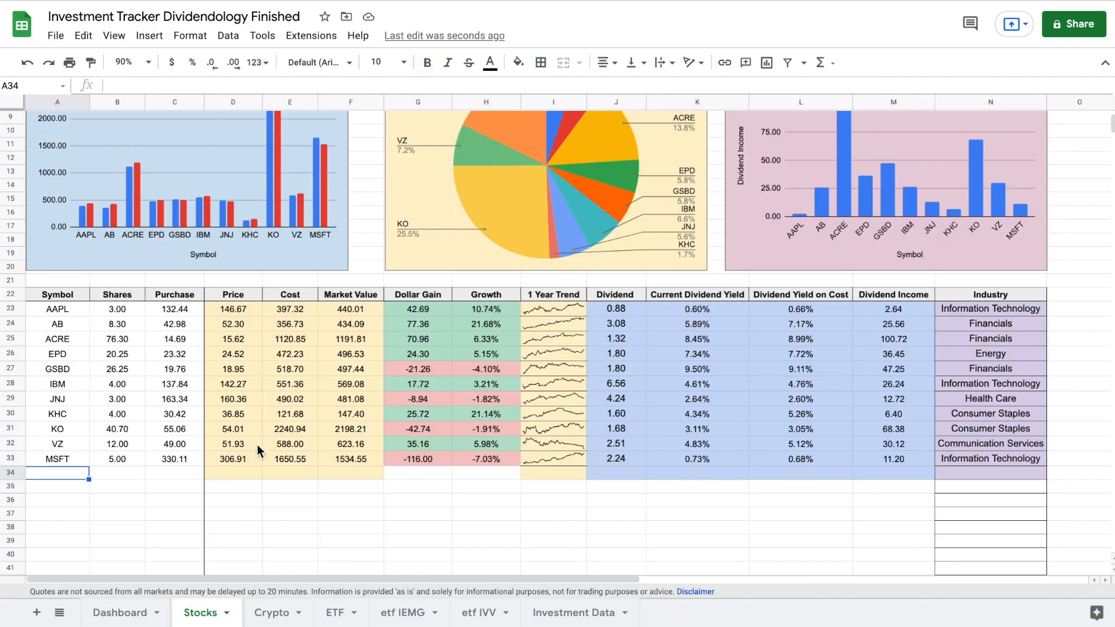
pyautogui.scroll(5, 199, 461)
pyautogui.scroll(-3, 199, 460)
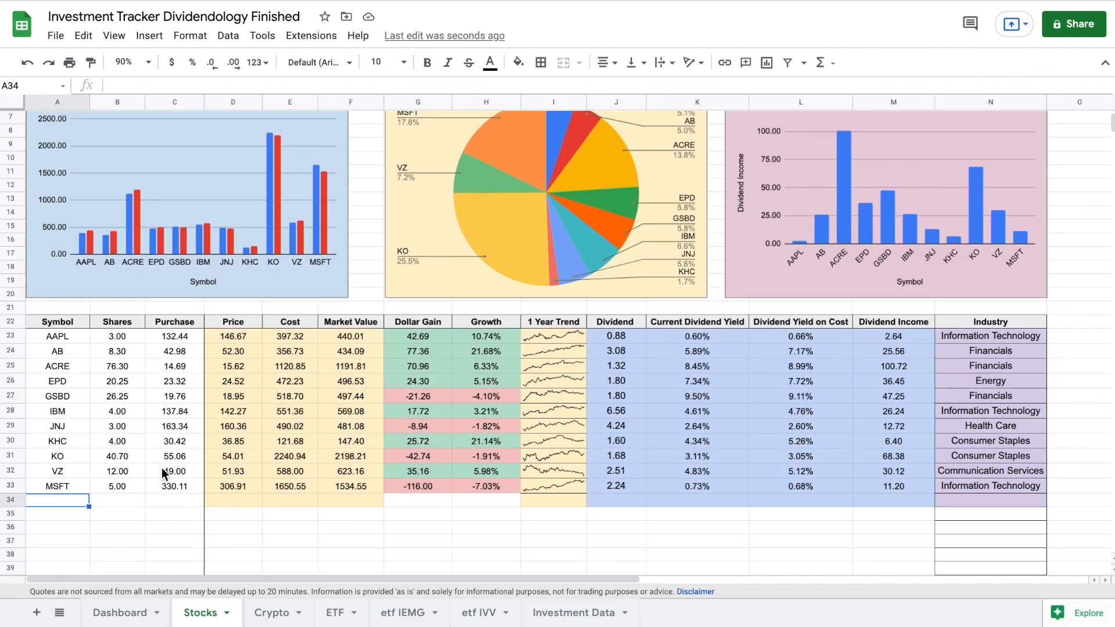
pyautogui.write('T')
pyautogui.press('Tab')
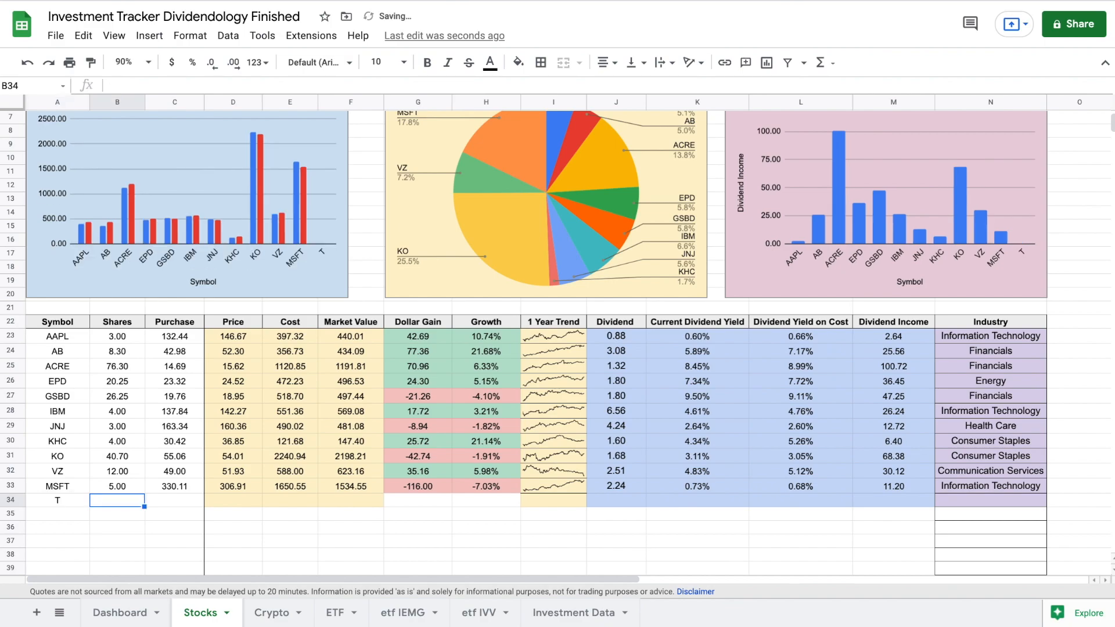
pyautogui.write('10')
pyautogui.press('Tab')
pyautogui.write('27')
pyautogui.press('Return')
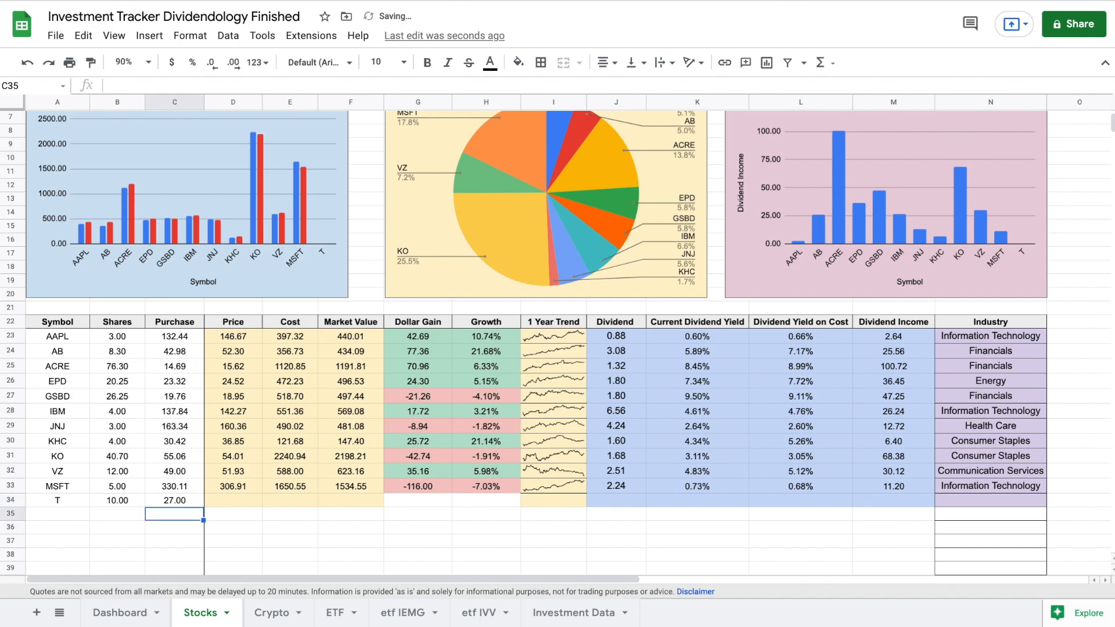
# - Fill the formulas of D33:N33 down into row 34 for the T holding
pyautogui.moveTo(247, 487); pyautogui.dragTo(1045, 506)
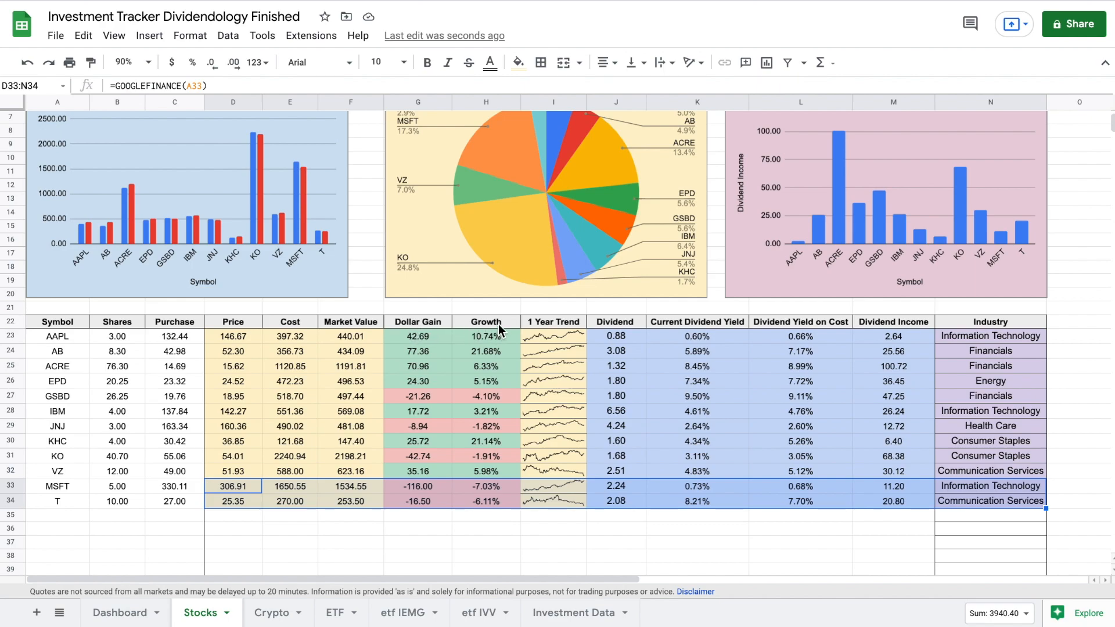
pyautogui.click(563, 505)
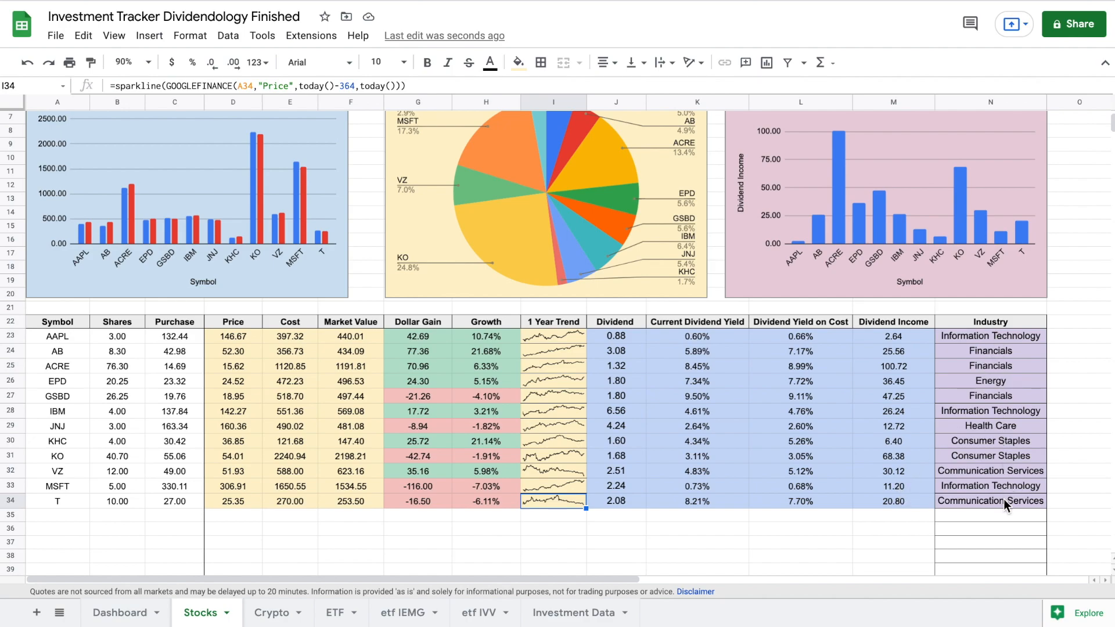
pyautogui.scroll(3, 982, 351)
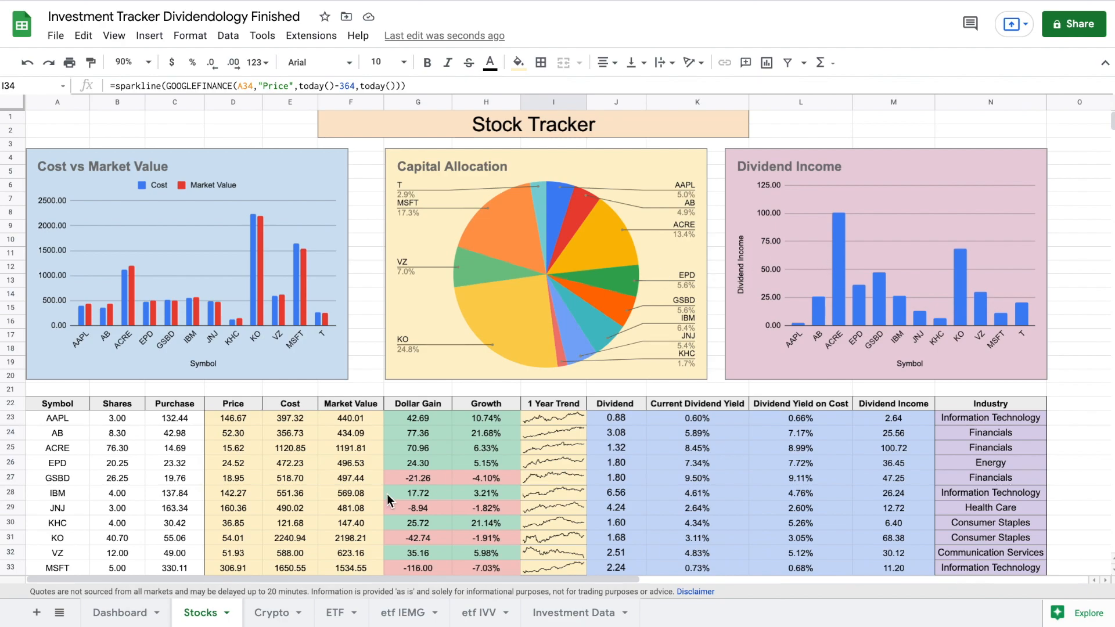
# - Add Cardano in row 24 of the Crypto sheet with an amount bought of 200 and a purchase price of 2
pyautogui.click(273, 613)
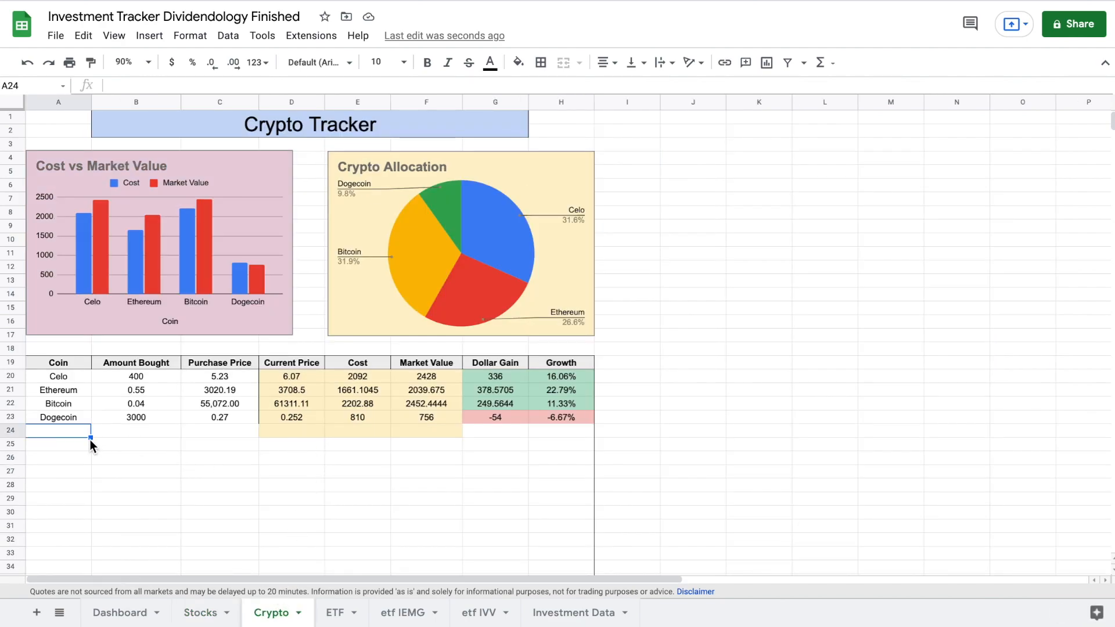
pyautogui.write('Cardano')
pyautogui.press('Tab')
pyautogui.write('200')
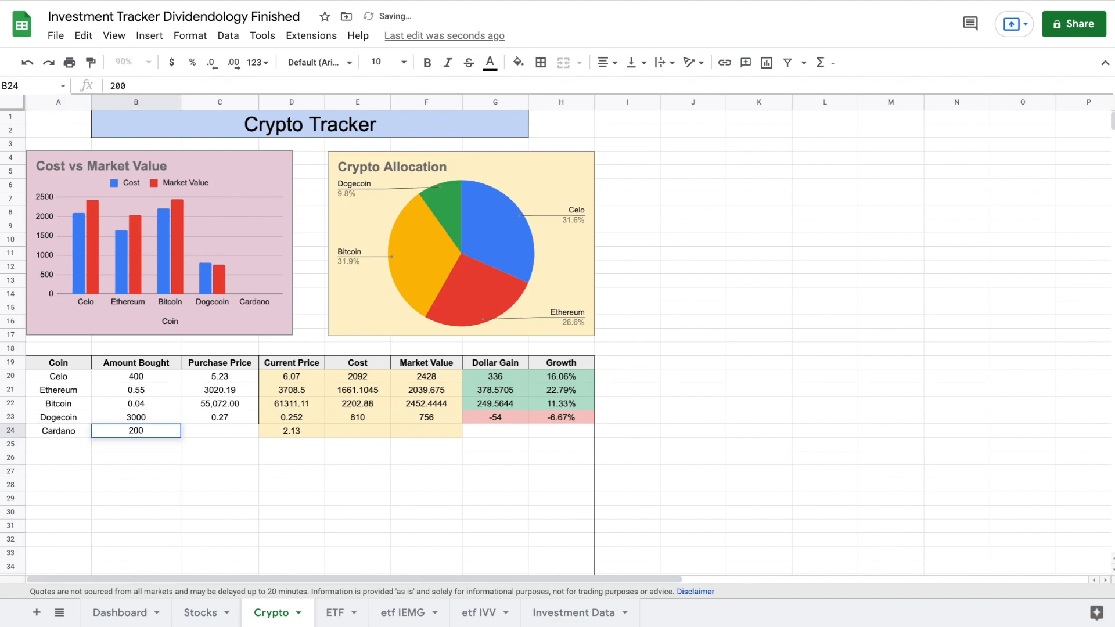
pyautogui.press('Tab')
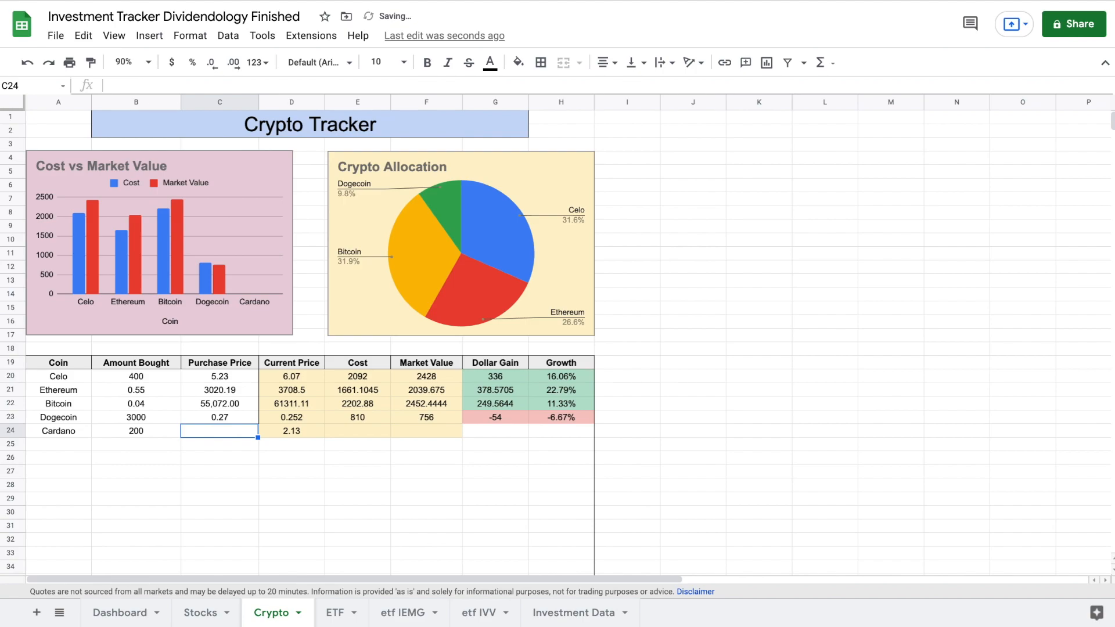
pyautogui.write('2')
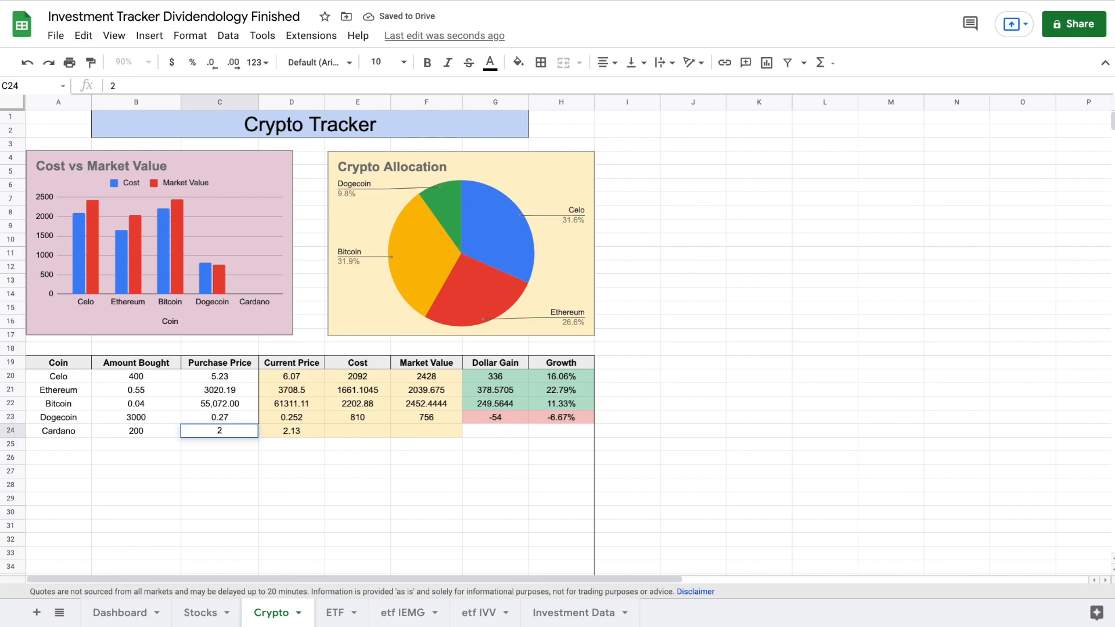
pyautogui.press('Return')
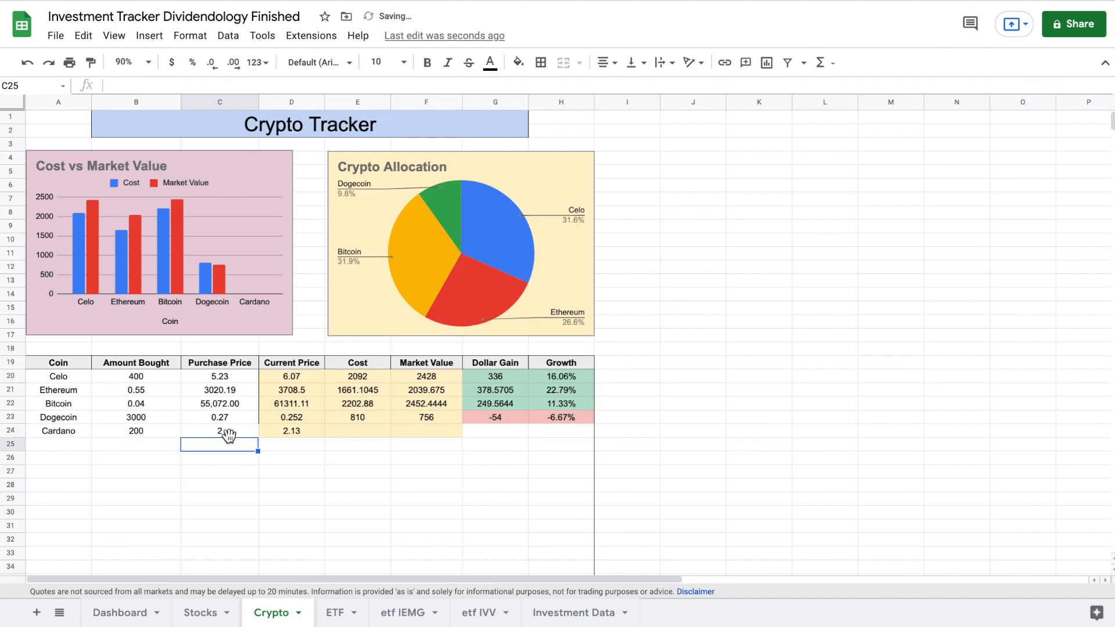
# - Fill the formulas of D23:H23 down into row 24 for Cardano
pyautogui.click(305, 413)
pyautogui.moveTo(480, 413); pyautogui.dragTo(592, 437)
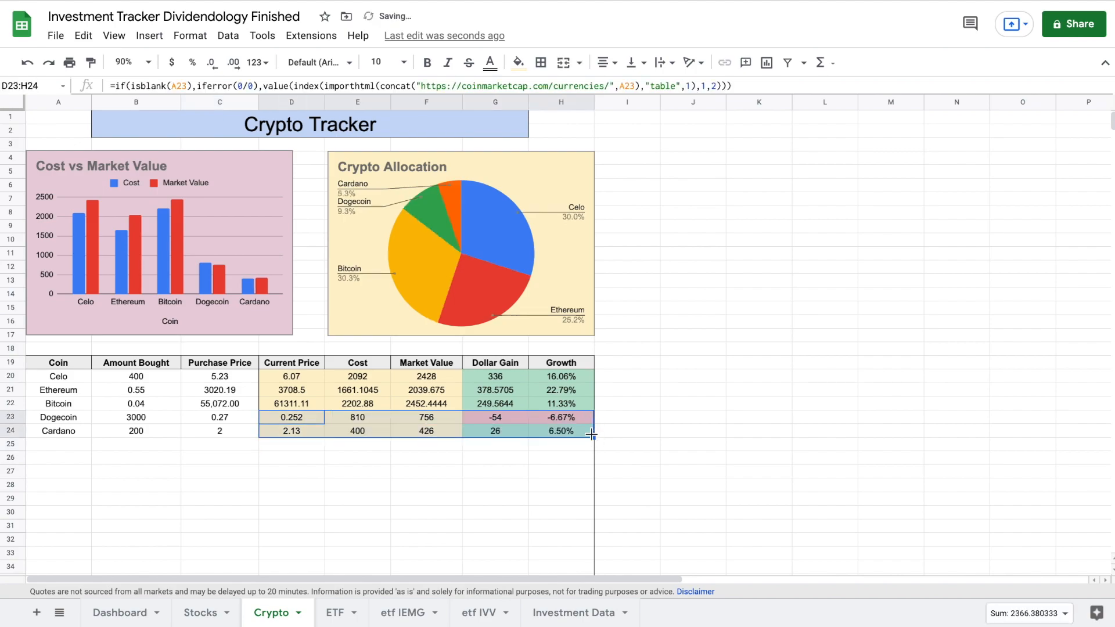
pyautogui.click(649, 419)
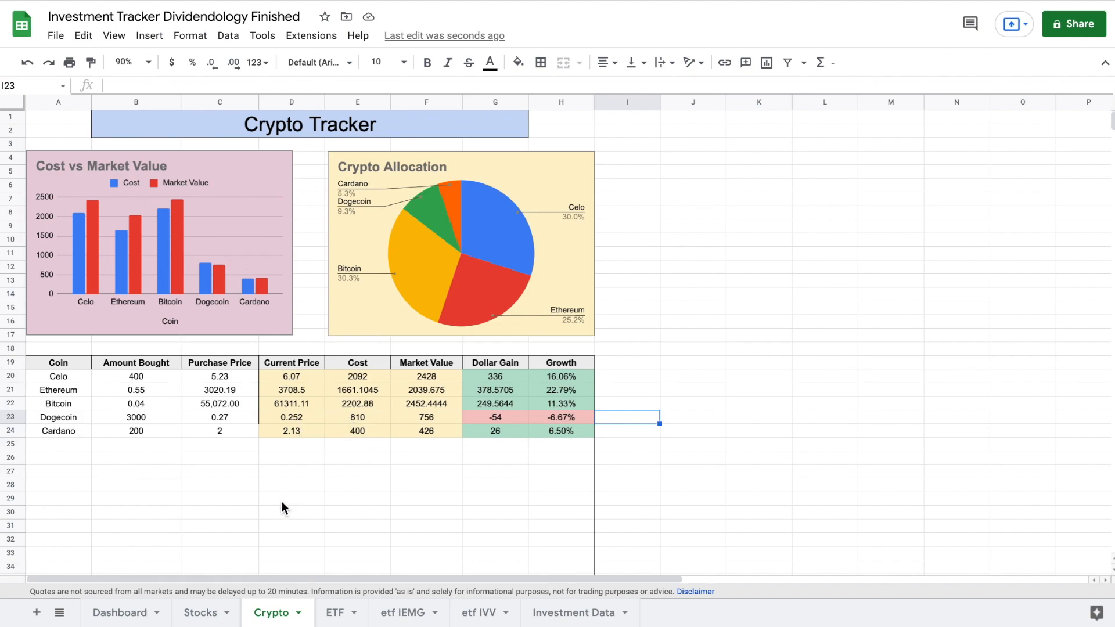
# - View the Dashboard sheet and the membership levels on the Dividendology web page
pyautogui.click(120, 613)
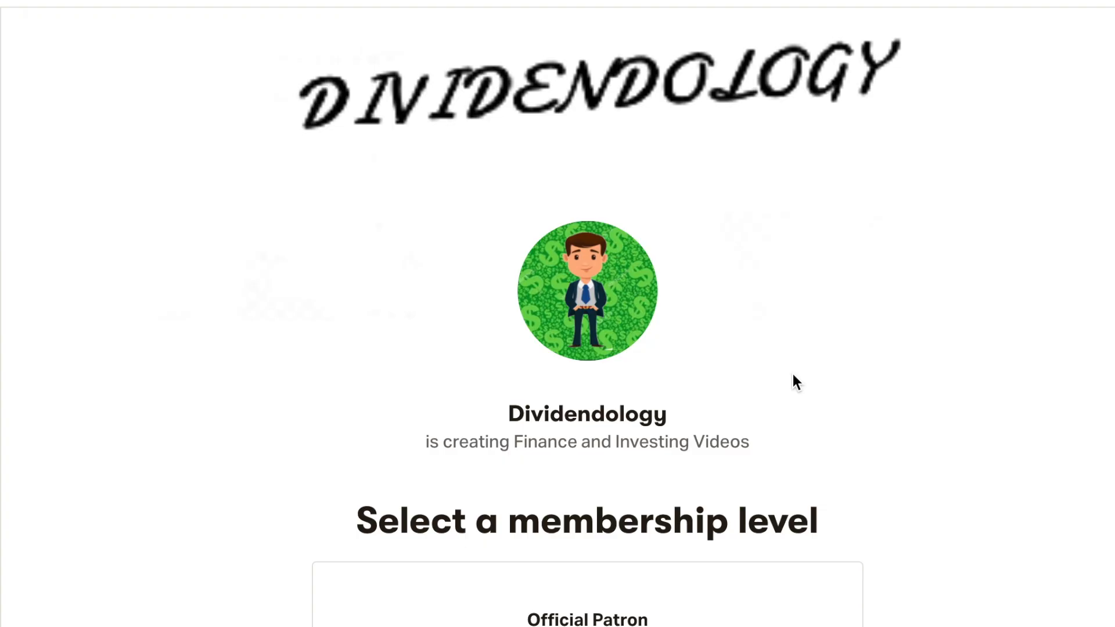
pyautogui.scroll(-3, 792, 374)
pyautogui.scroll(-7, 792, 374)
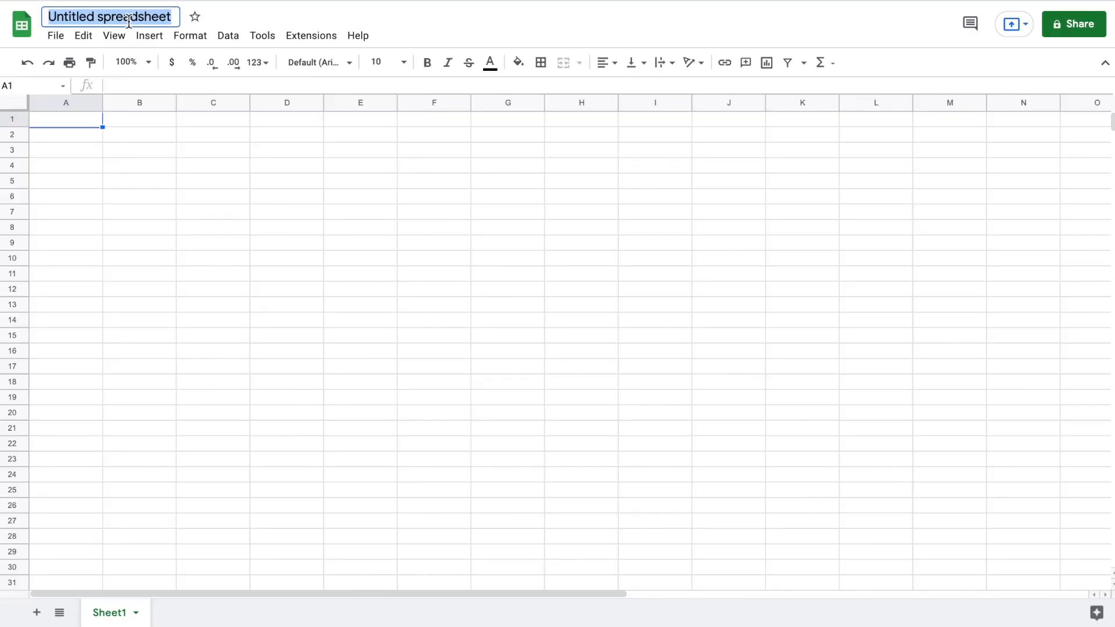
# - Rename the blank, untitled spreadsheet as Investment Tracker
pyautogui.write('In')
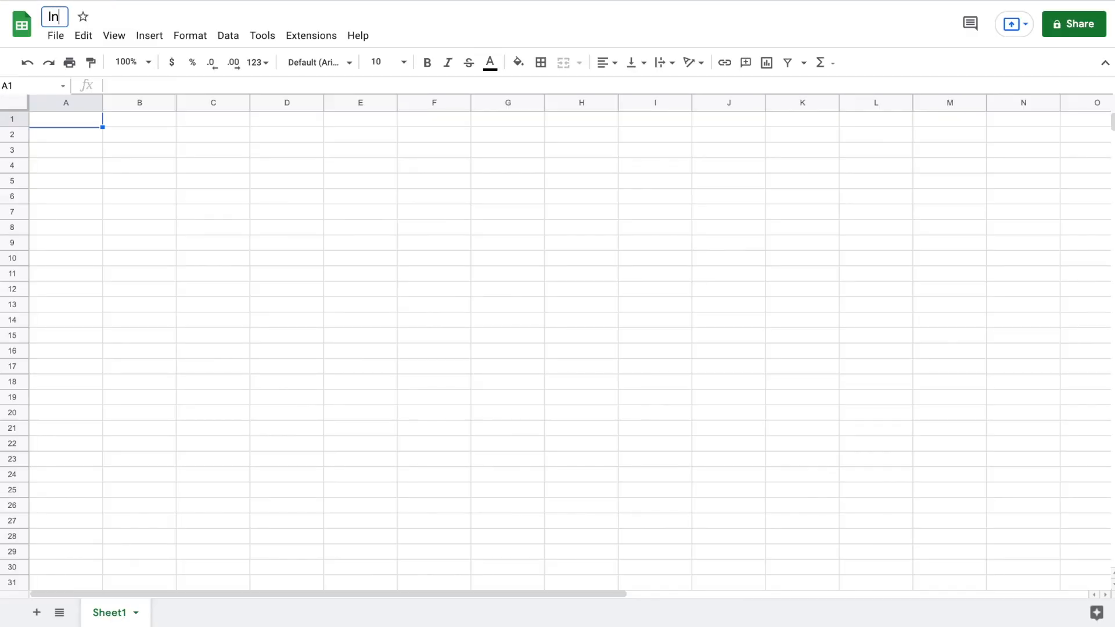
pyautogui.write('vestment Tracker')
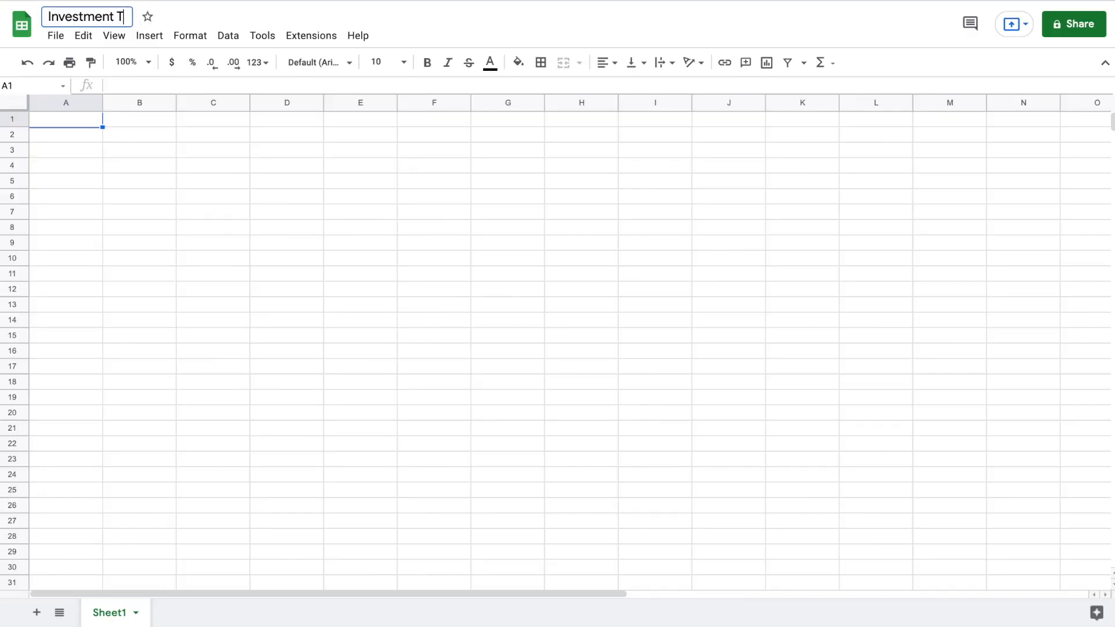
pyautogui.press('Return')
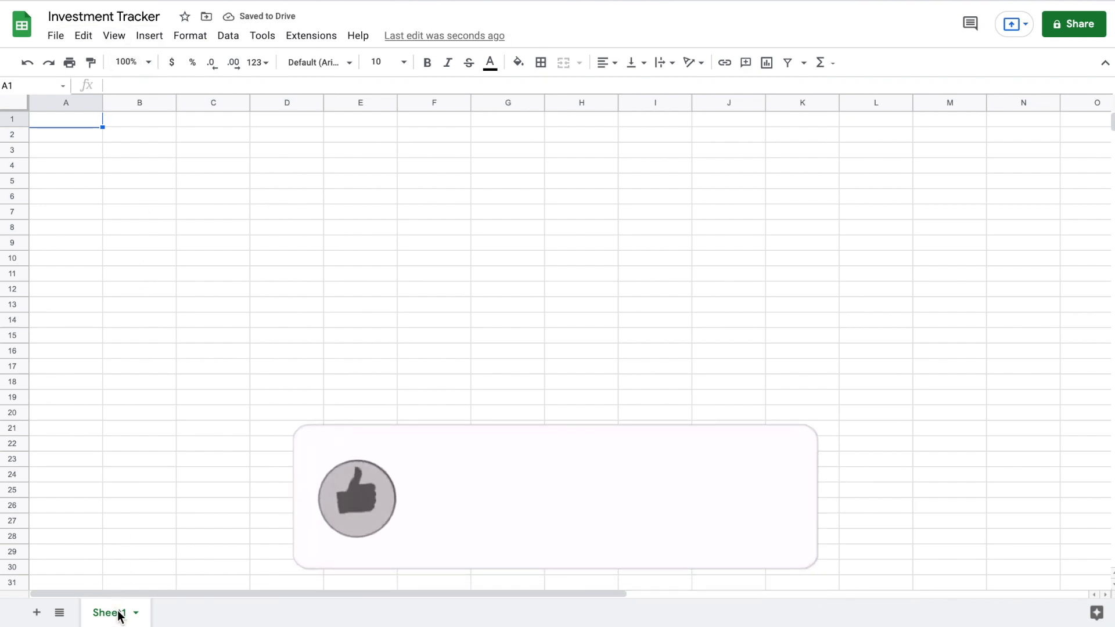
# - Rename Sheet1 as Dashboard
pyautogui.doubleClick(120, 614)
pyautogui.write('Dashboard')
pyautogui.press('Return')
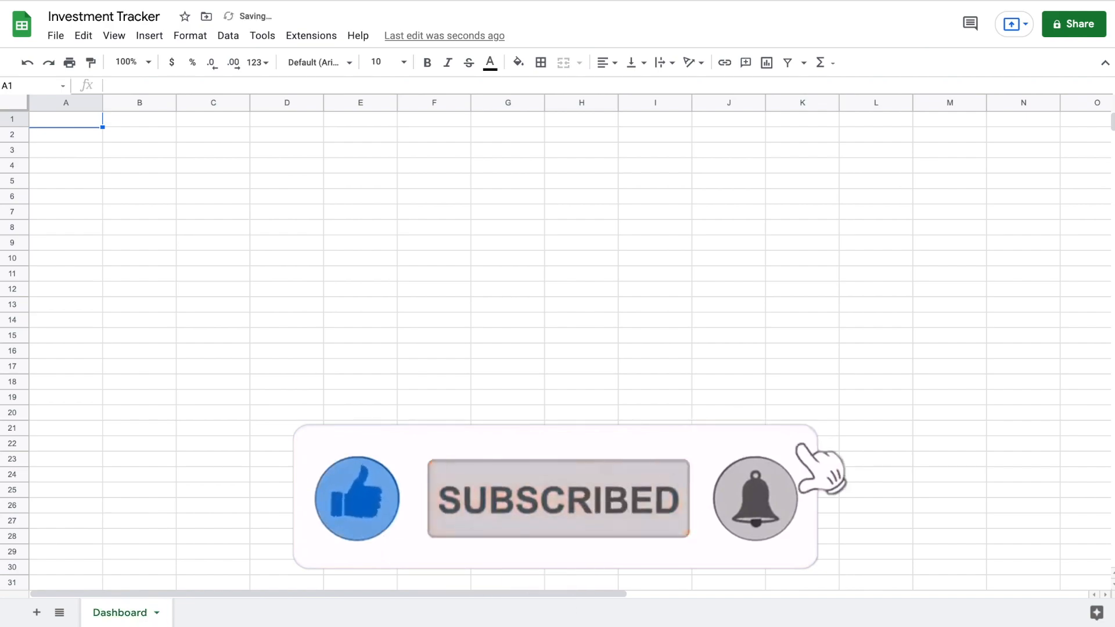
# - Add a second sheet and name it Stocks
pyautogui.click(36, 612)
pyautogui.doubleClick(209, 614)
pyautogui.press('BackSpace')
pyautogui.write('Sto')
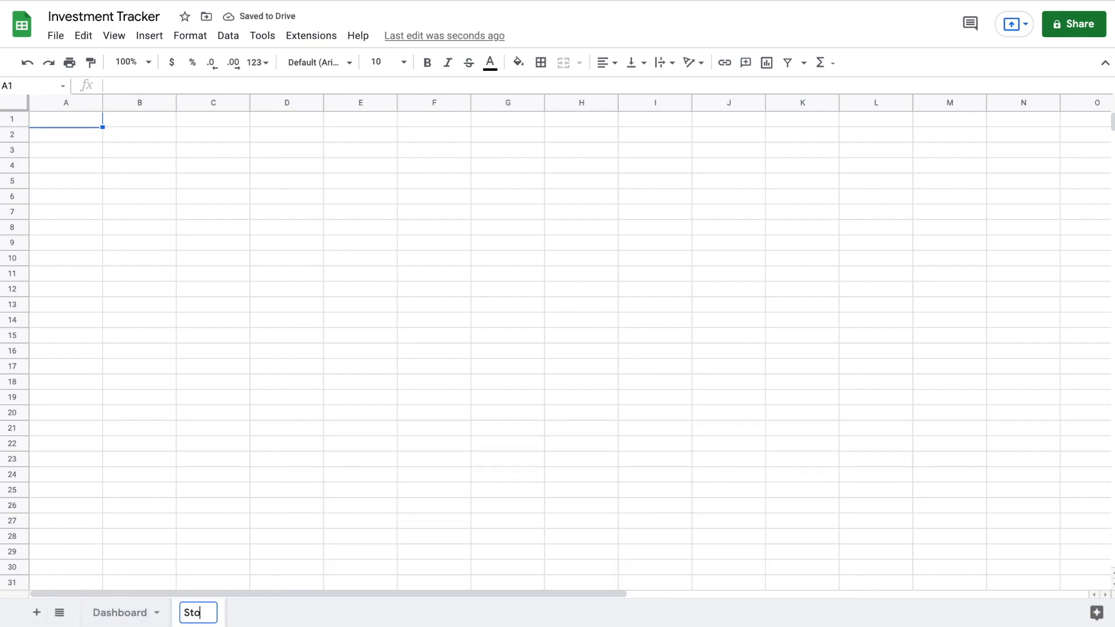
pyautogui.write('cks')
pyautogui.press('Return')
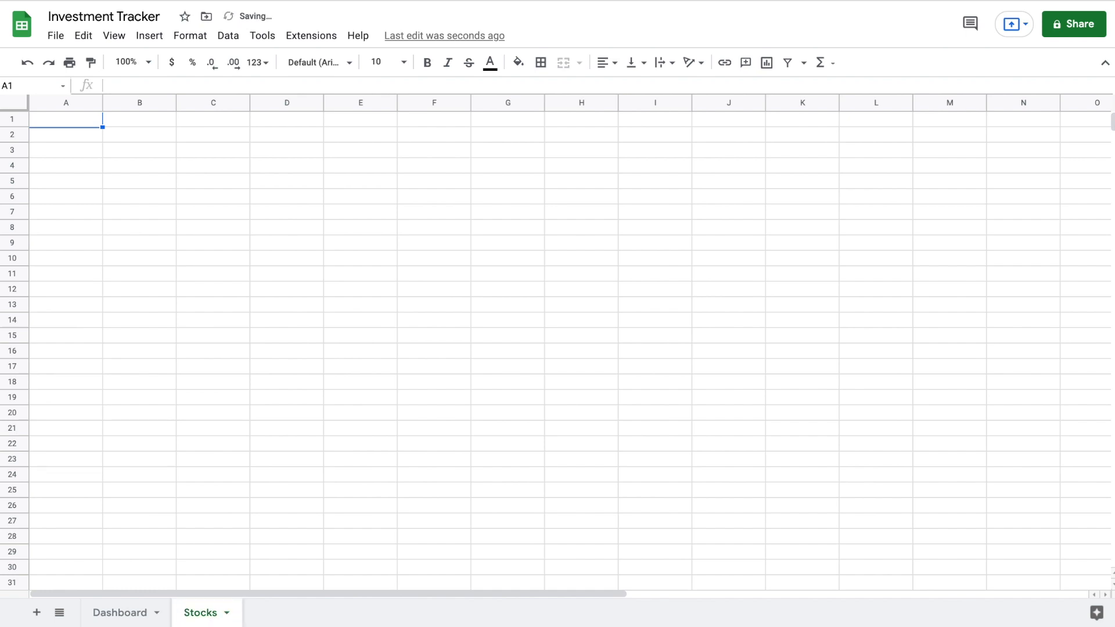
# - Merge cells F1:K2 on the Stocks sheet and enter the title Investment Tracker in them
pyautogui.moveTo(429, 119); pyautogui.dragTo(781, 141)
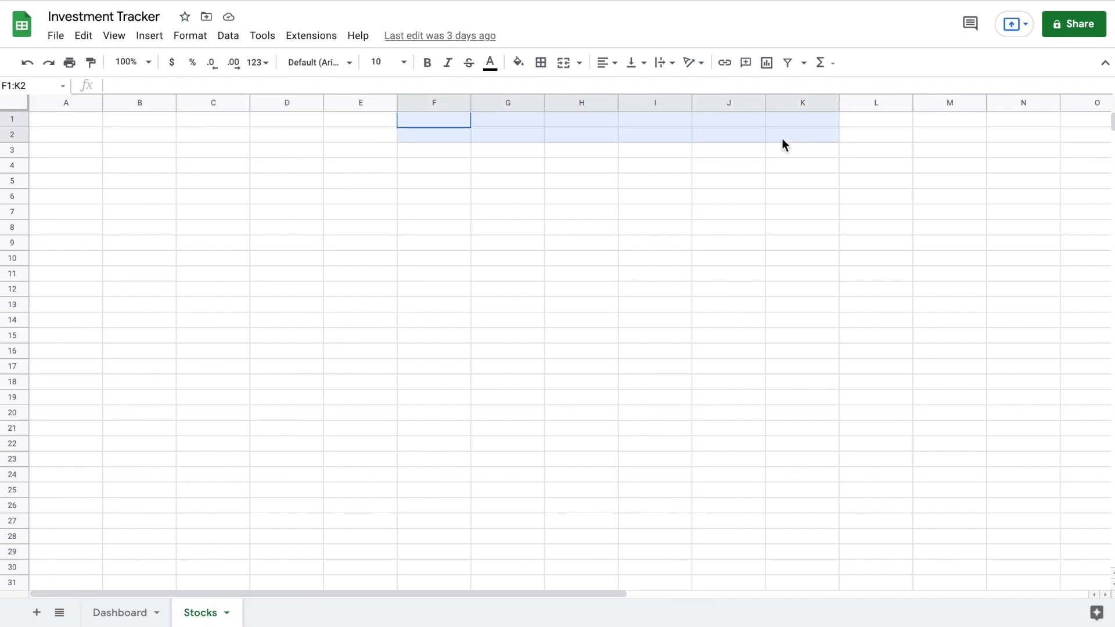
pyautogui.click(564, 62)
pyautogui.doubleClick(556, 132)
pyautogui.write('Investmwnt')
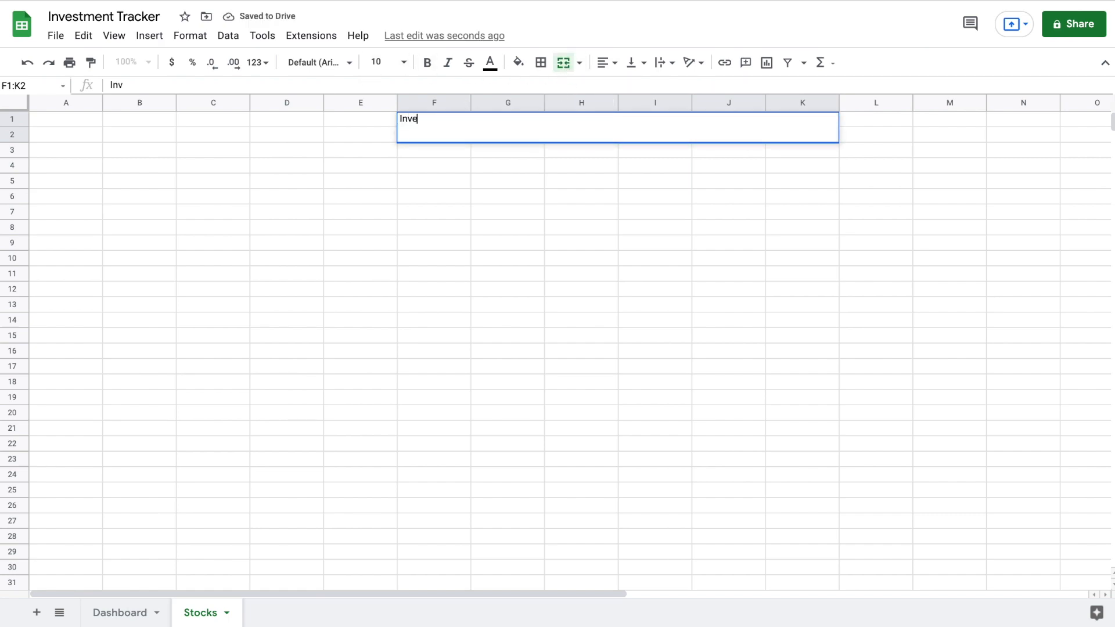
pyautogui.press('BackSpace')
pyautogui.press('BackSpace')
pyautogui.press('BackSpace')
pyautogui.press('BackSpace')
pyautogui.write('ment Tracker')
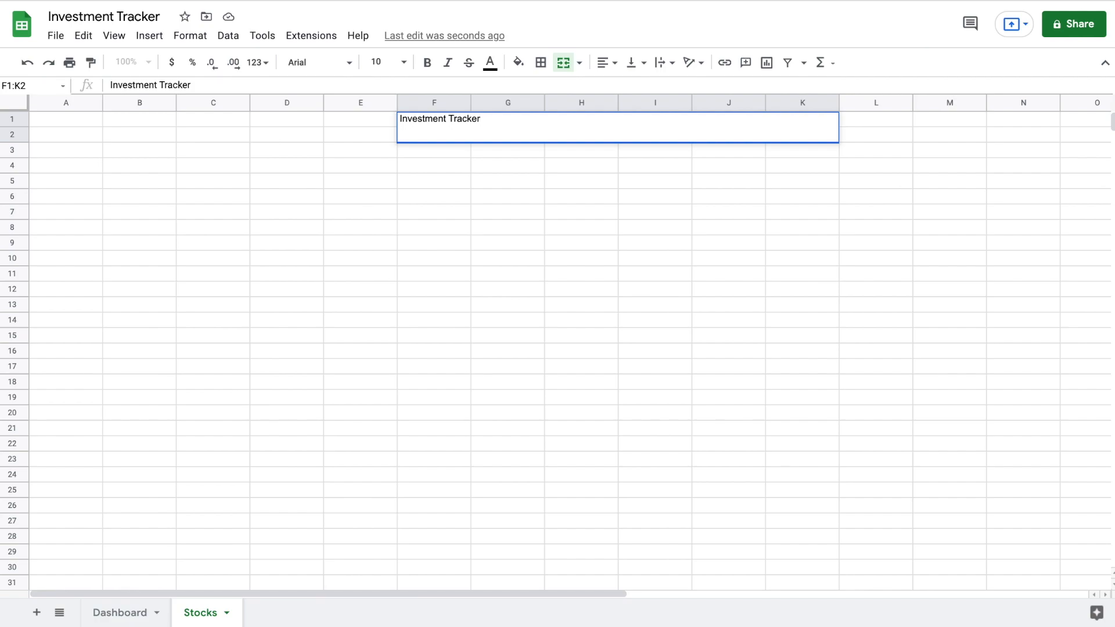
pyautogui.press('Return')
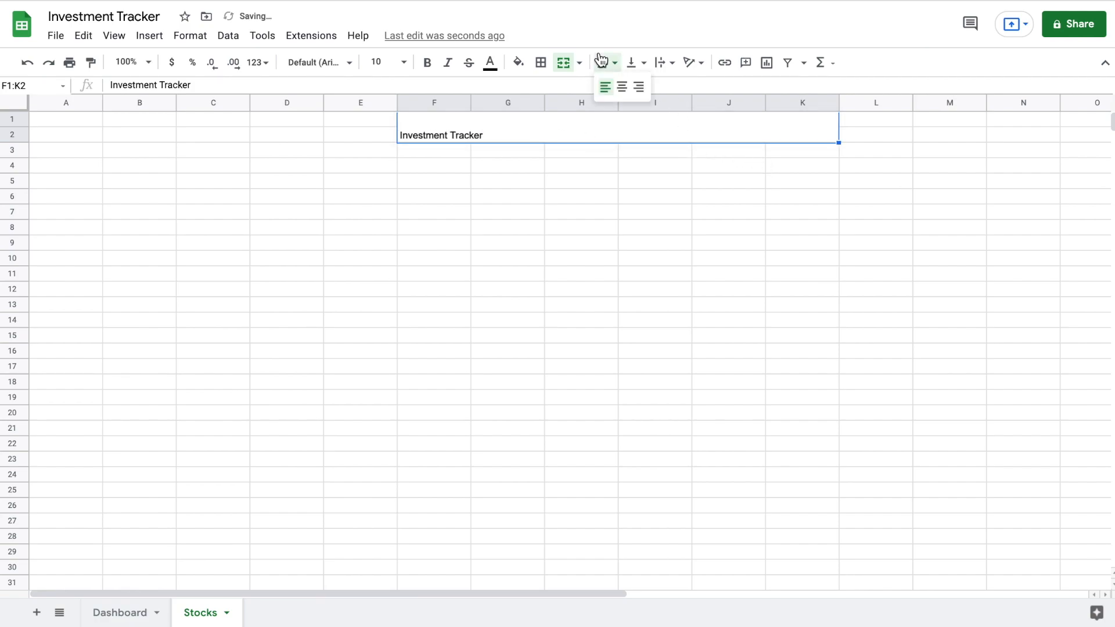
# - Center the Investment Tracker title horizontally and vertically in its merged cell
pyautogui.click(622, 87)
pyautogui.click(633, 64)
pyautogui.click(648, 86)
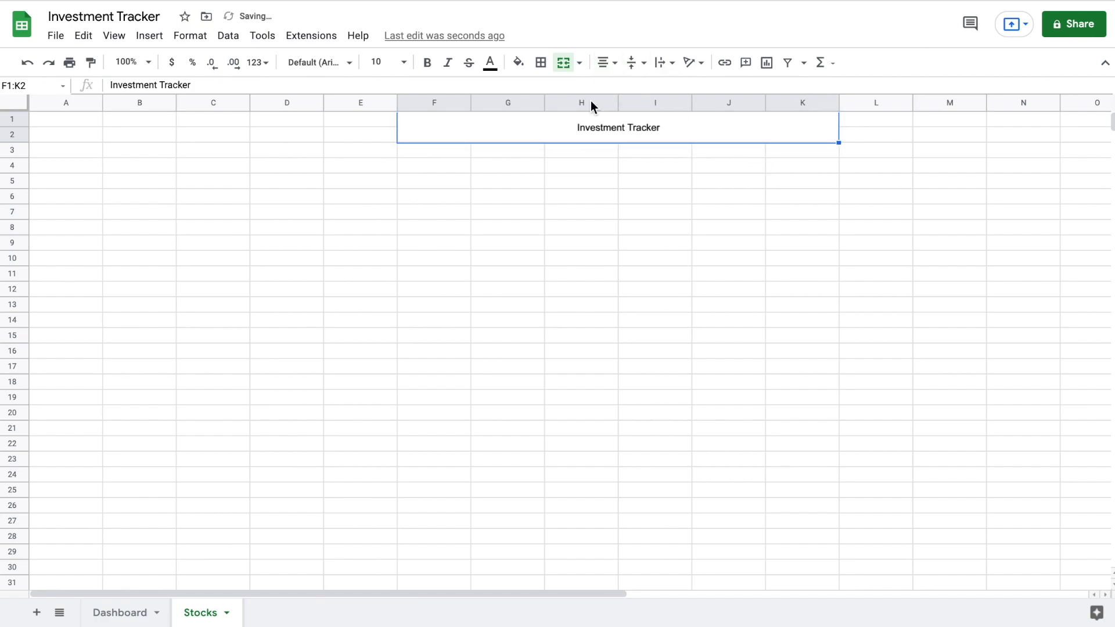
# - Give the merged title cell an outer border and set its font size to 24
pyautogui.click(540, 62)
pyautogui.click(622, 91)
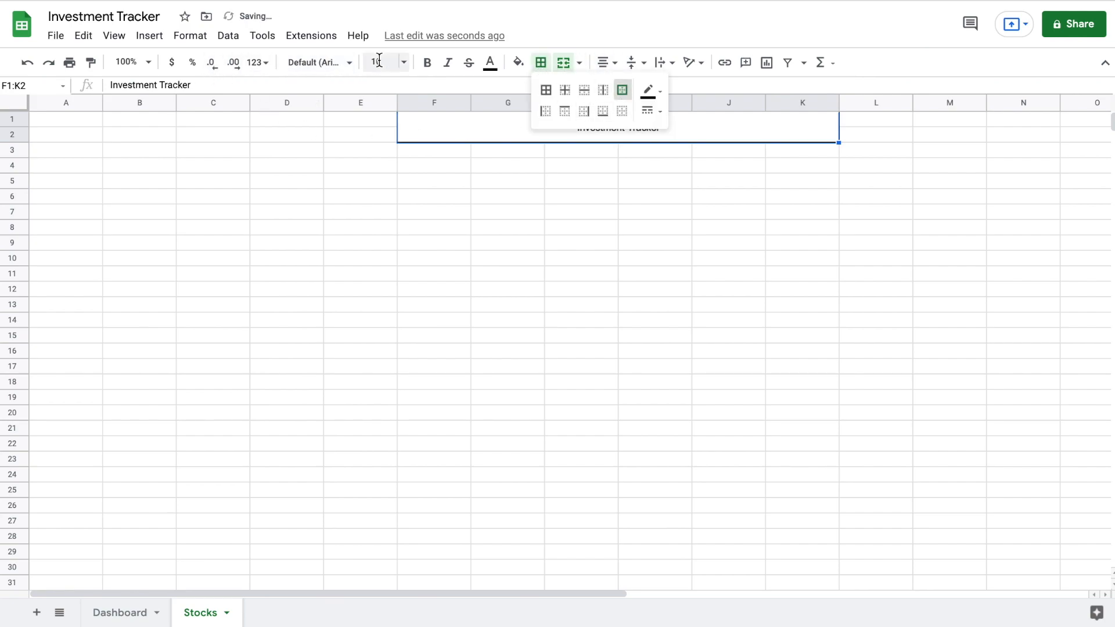
pyautogui.click(403, 62)
pyautogui.click(384, 290)
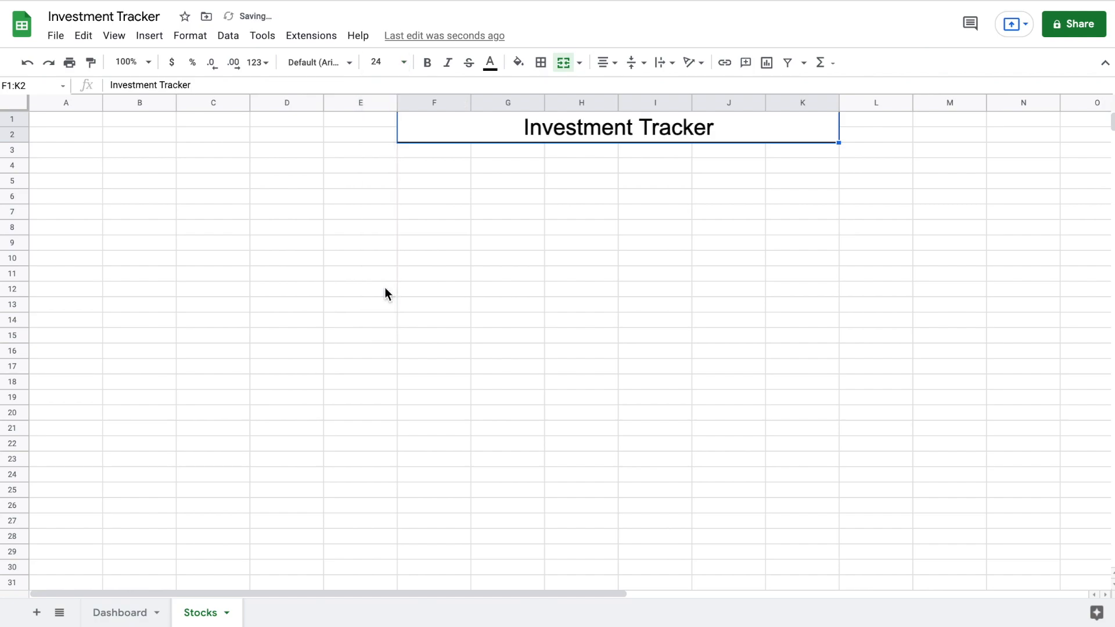
pyautogui.click(410, 195)
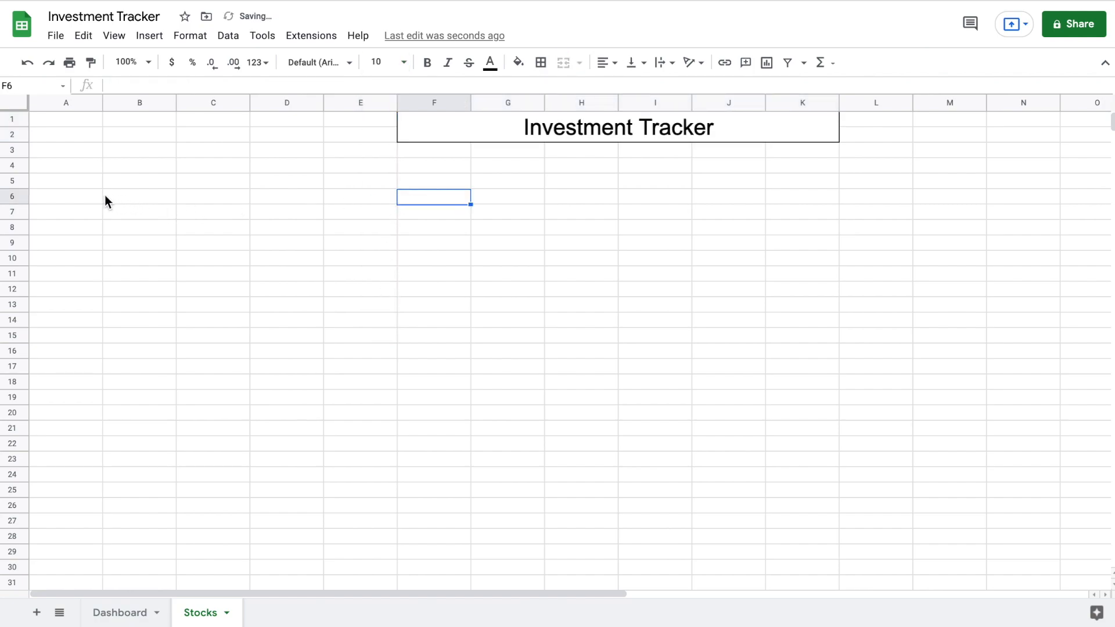
# - Enter the column headers Symbol, Shares and Purchase in cells A6 to C6 of the Stocks sheet
pyautogui.click(85, 195)
pyautogui.write('Symbol')
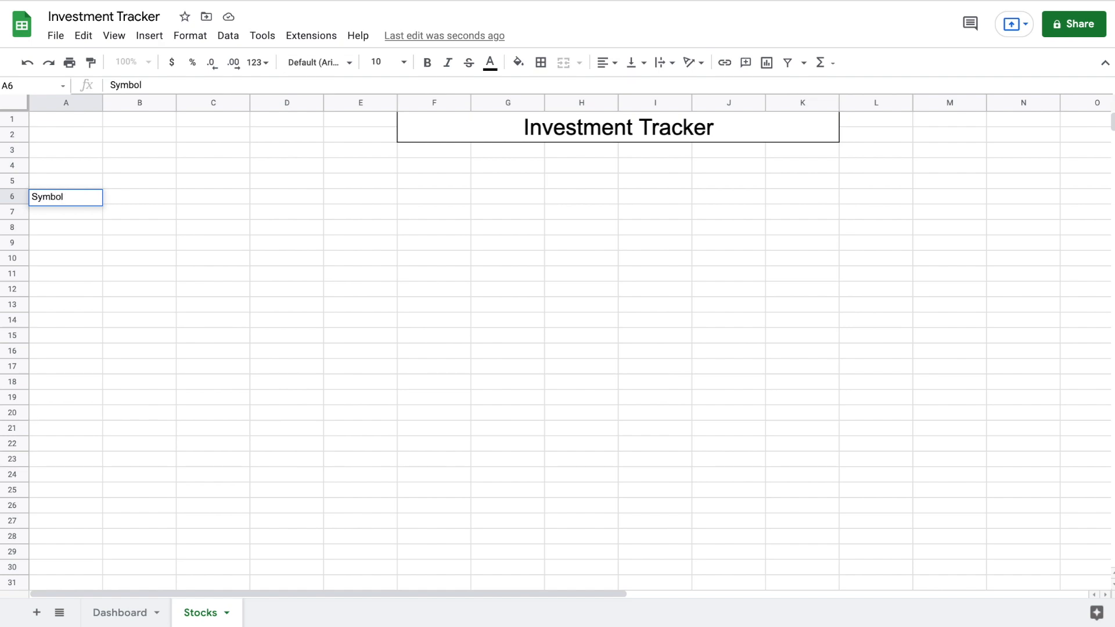
pyautogui.press('Tab')
pyautogui.write('Shares')
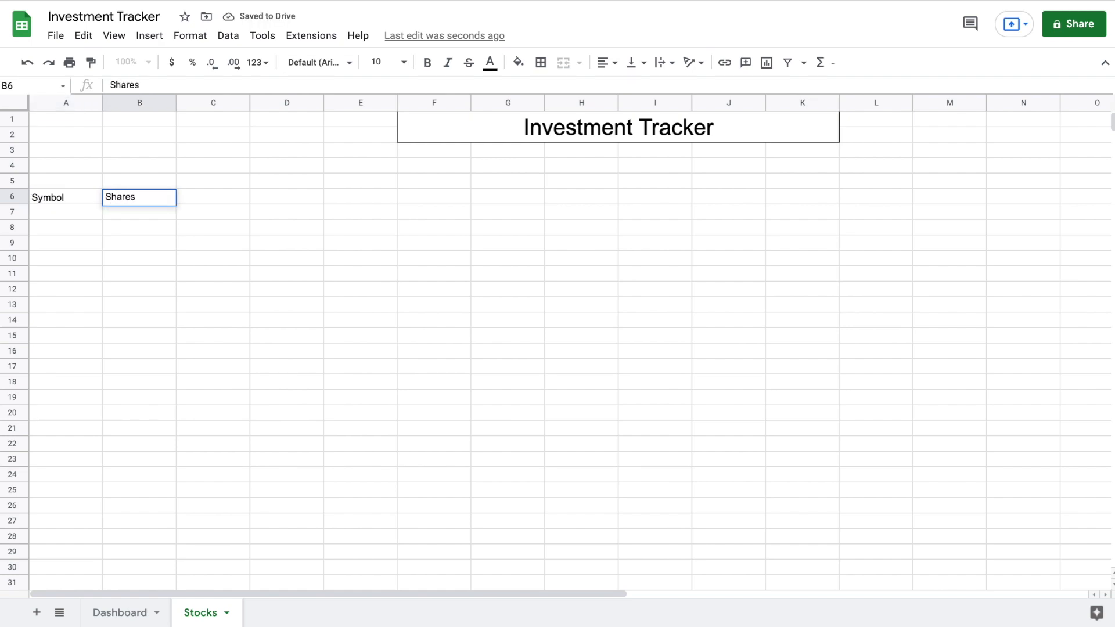
pyautogui.press('Tab')
pyautogui.write('Purchase')
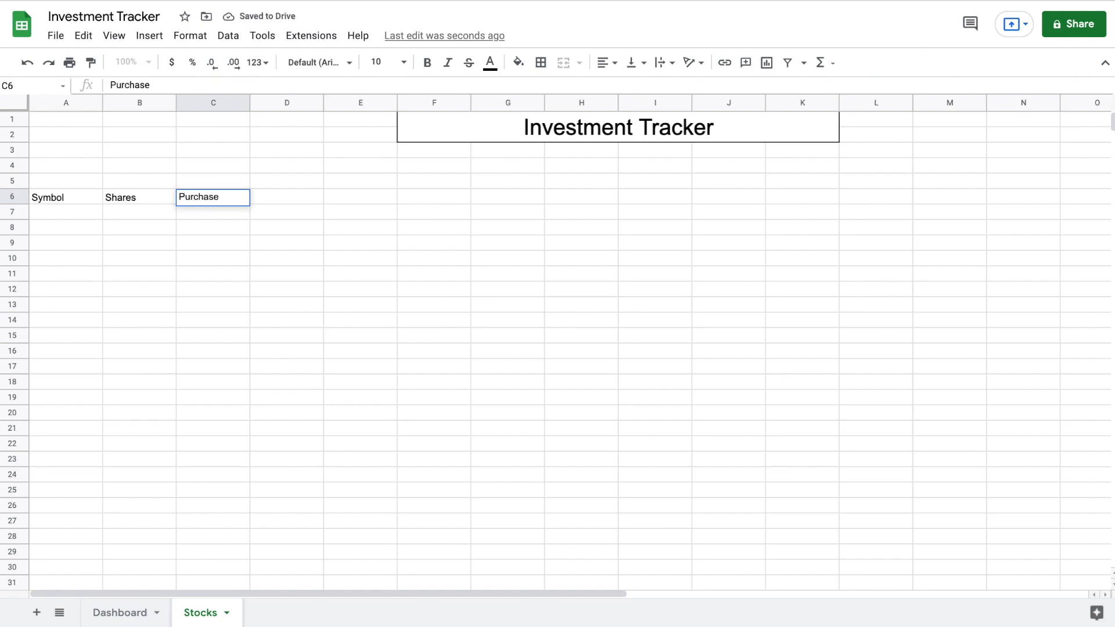
pyautogui.press('Return')
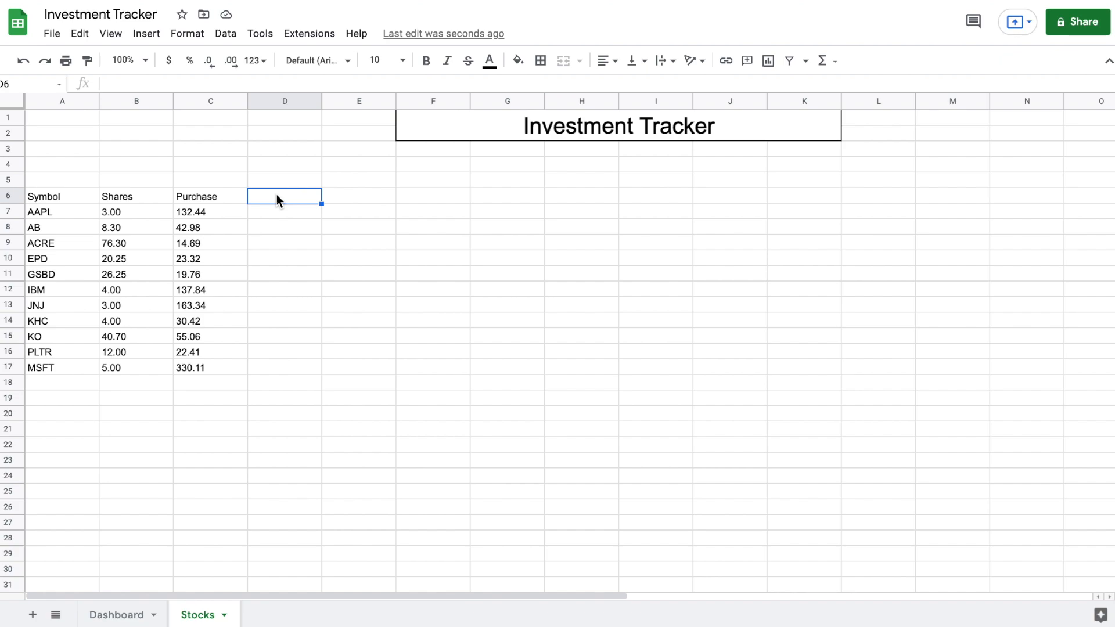
# - Add the headers Price, Cost and Market Value in cells D6 to F6
pyautogui.write('Price')
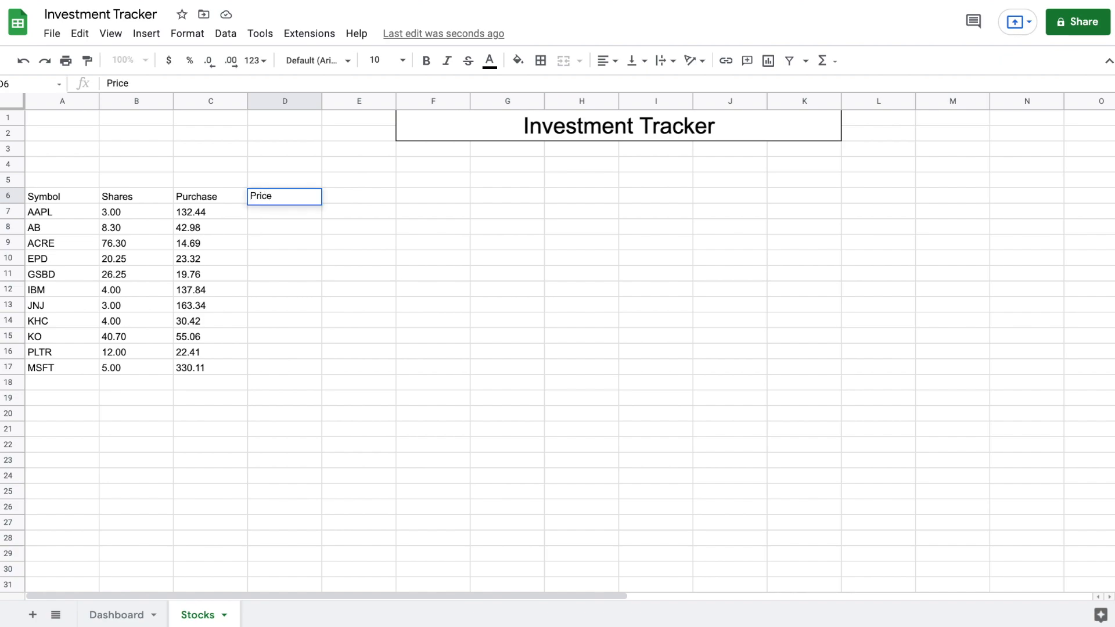
pyautogui.press('Tab')
pyautogui.write('Cost')
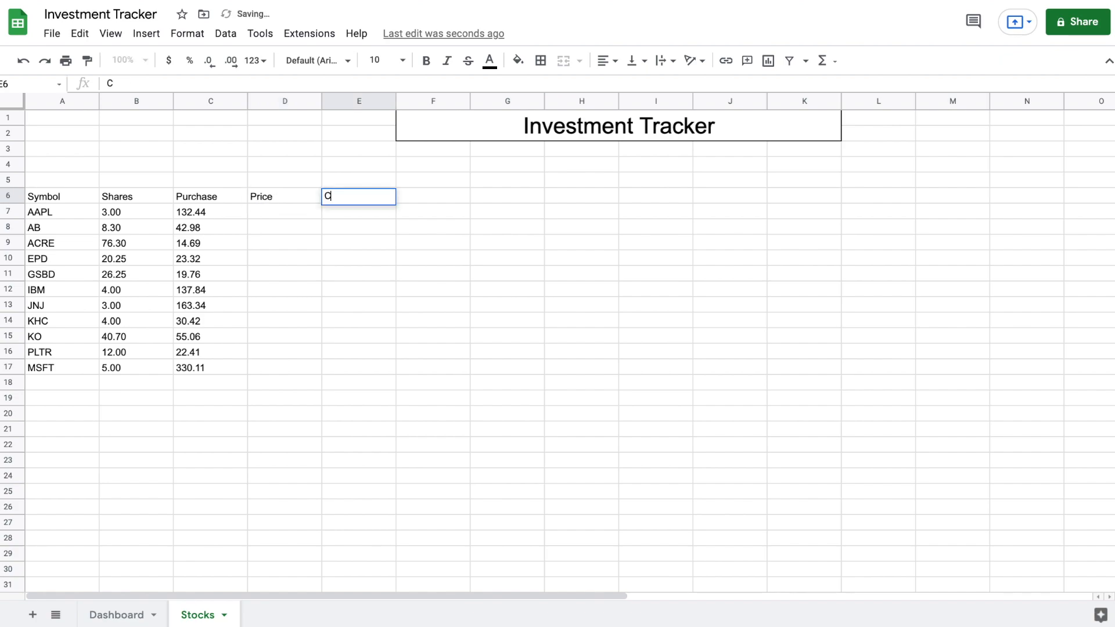
pyautogui.press('Tab')
pyautogui.write('Market Value')
pyautogui.press('Return')
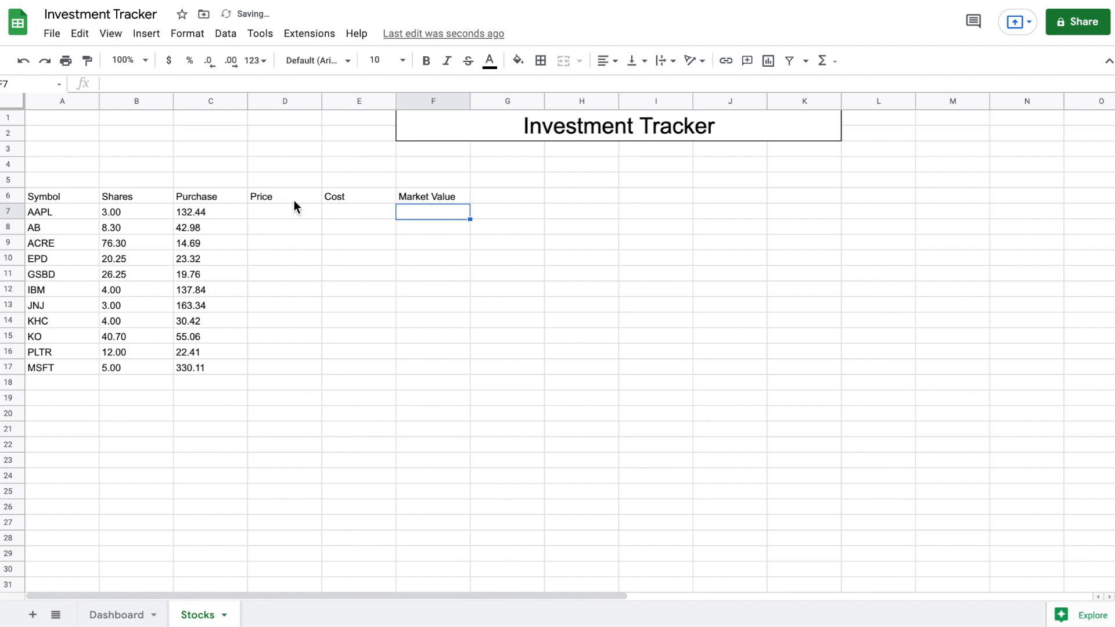
# - Fetch each stock's price with =GOOGLEFINANCE(A7) in D7 and fill the formula down to D17
pyautogui.click(291, 213)
pyautogui.write('=goo')
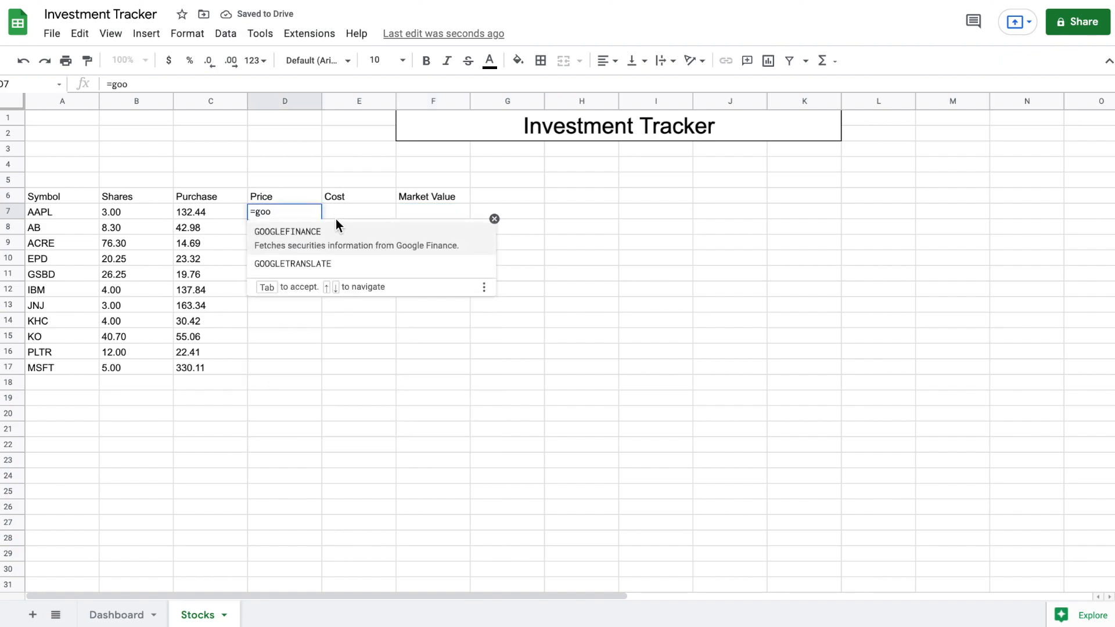
pyautogui.click(347, 241)
pyautogui.click(78, 220)
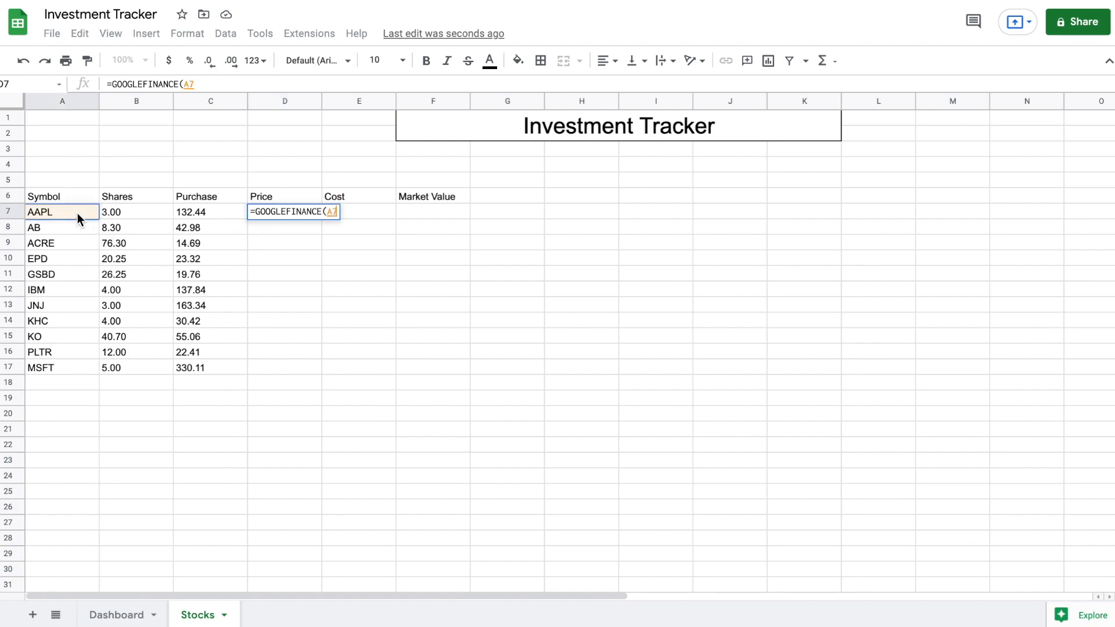
pyautogui.write(')')
pyautogui.press('Return')
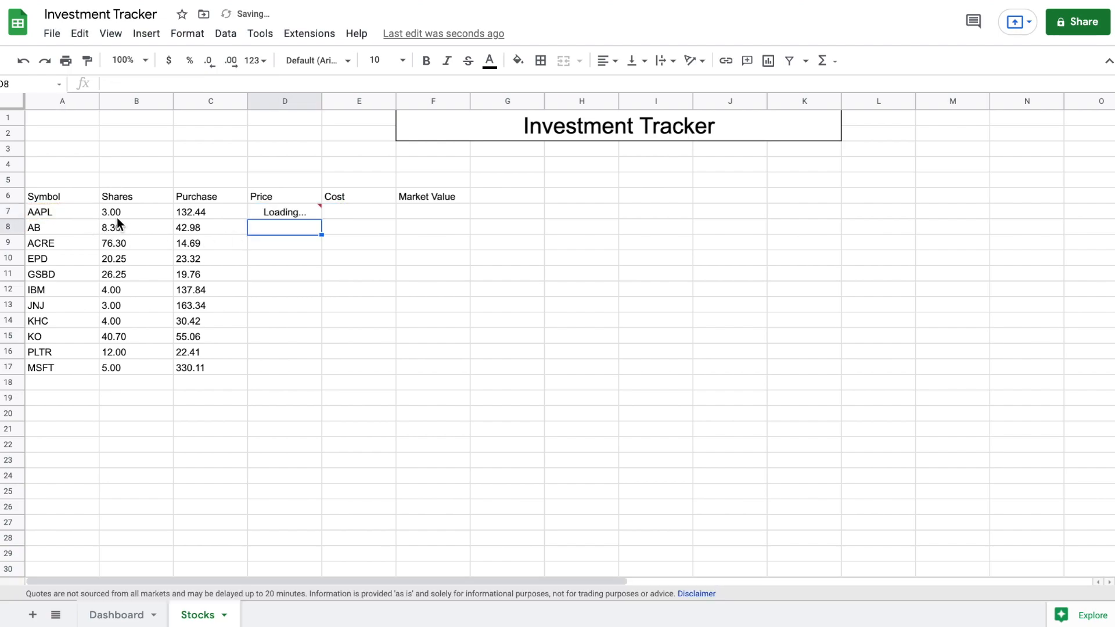
pyautogui.click(311, 212)
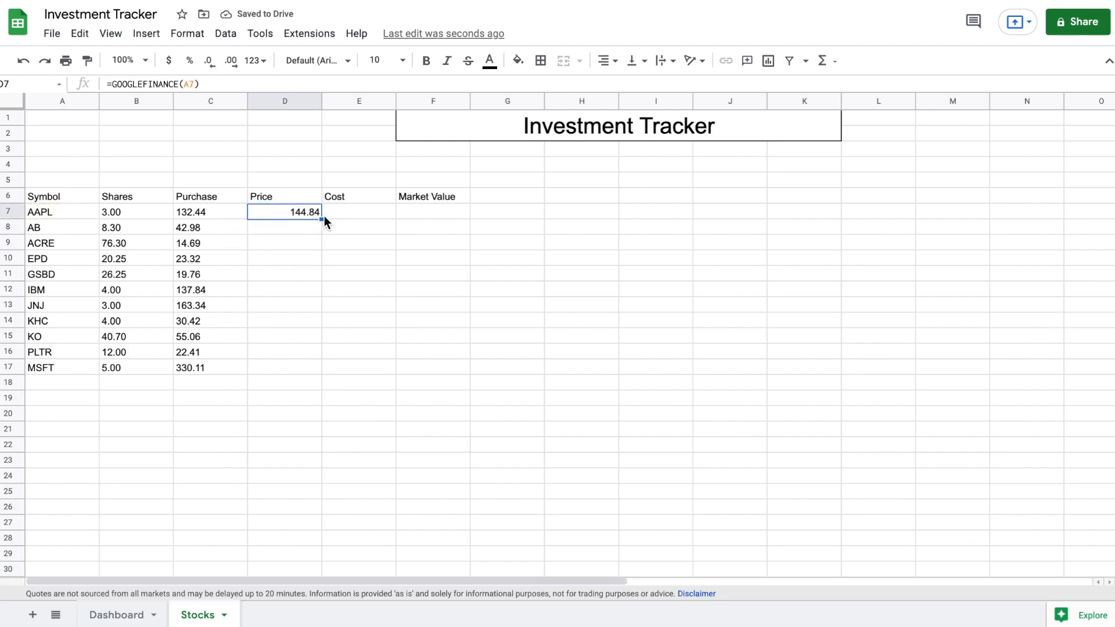
pyautogui.moveTo(321, 219); pyautogui.dragTo(301, 368)
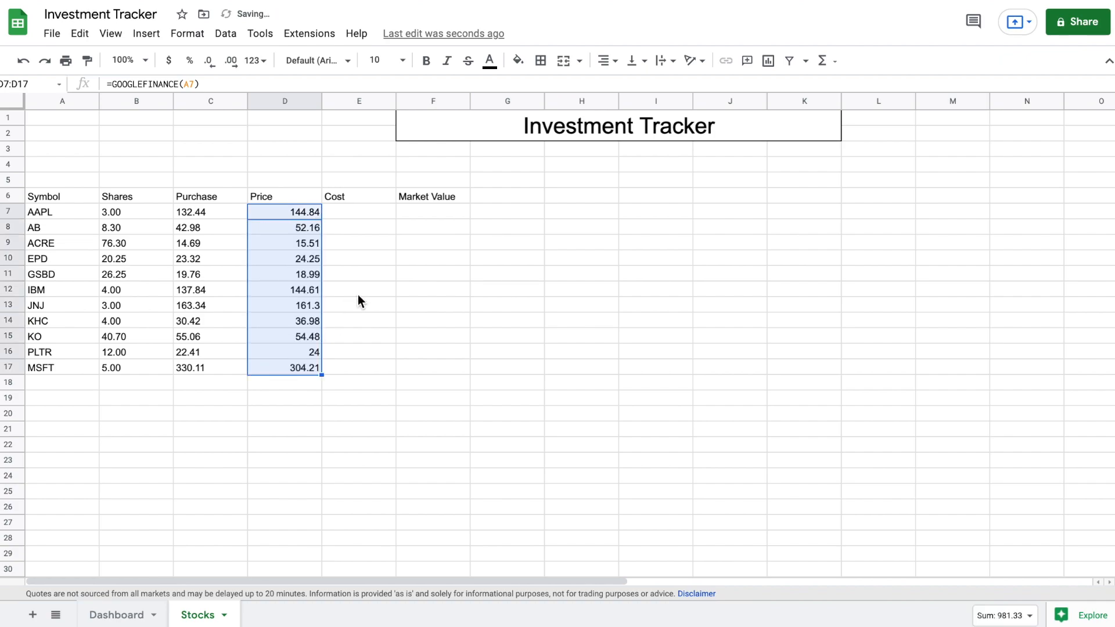
# - Calculate Cost as shares times purchase price with =B7*C7 in E7 and autofill the rest of the column
pyautogui.click(362, 216)
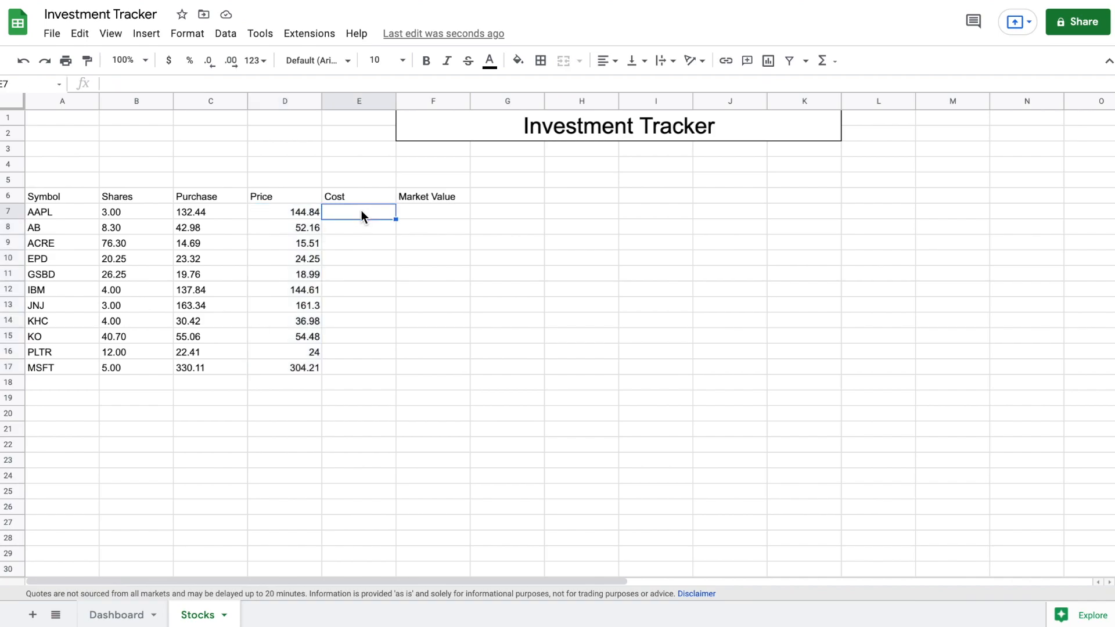
pyautogui.write('=')
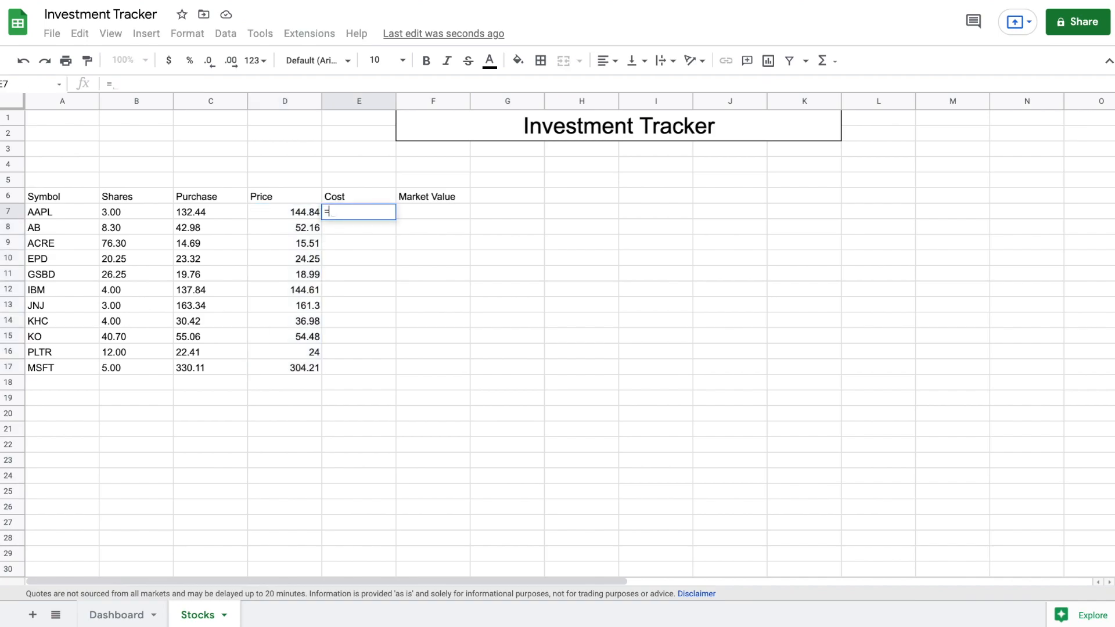
pyautogui.click(145, 215)
pyautogui.write('*')
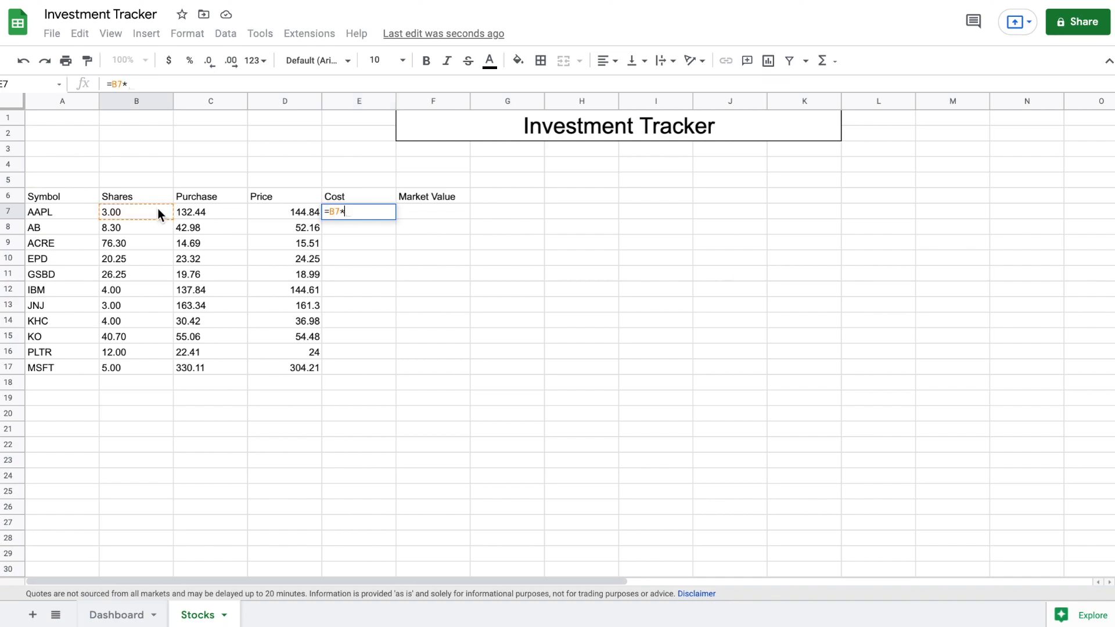
pyautogui.click(196, 214)
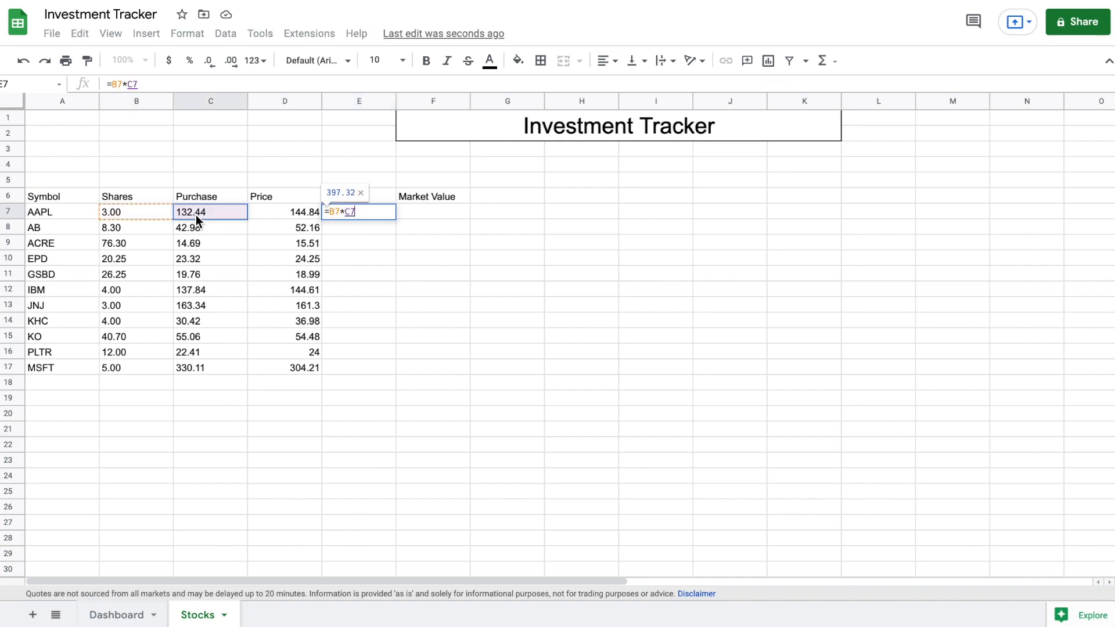
pyautogui.press('Return')
pyautogui.click(413, 306)
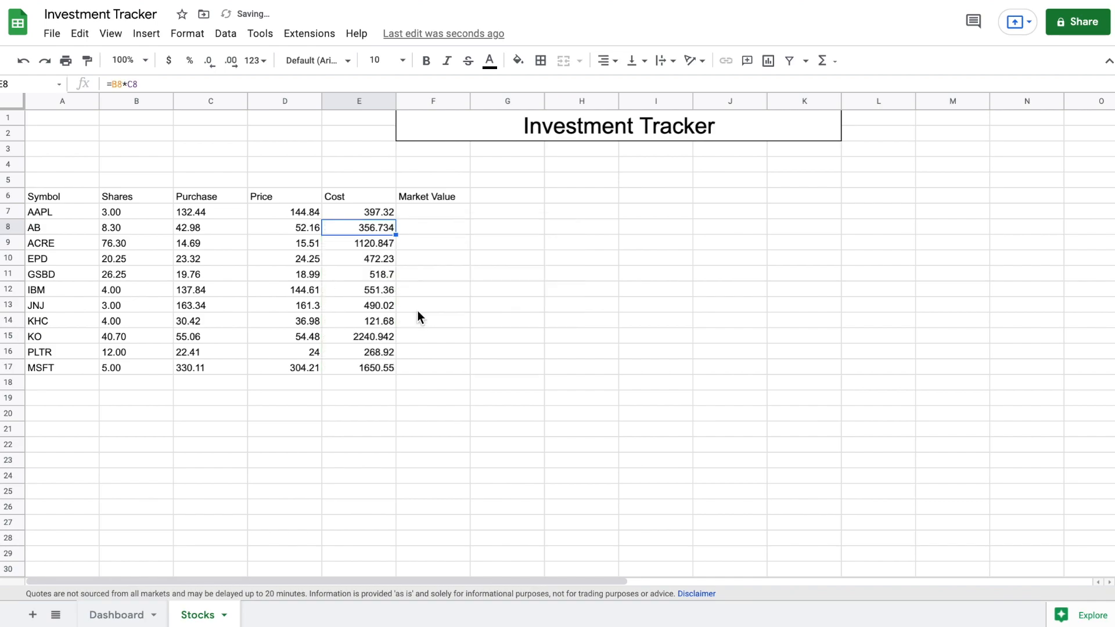
# - Calculate Market Value as shares times current price with =B7*D7 in F7 and autofill the rest of the column
pyautogui.click(433, 209)
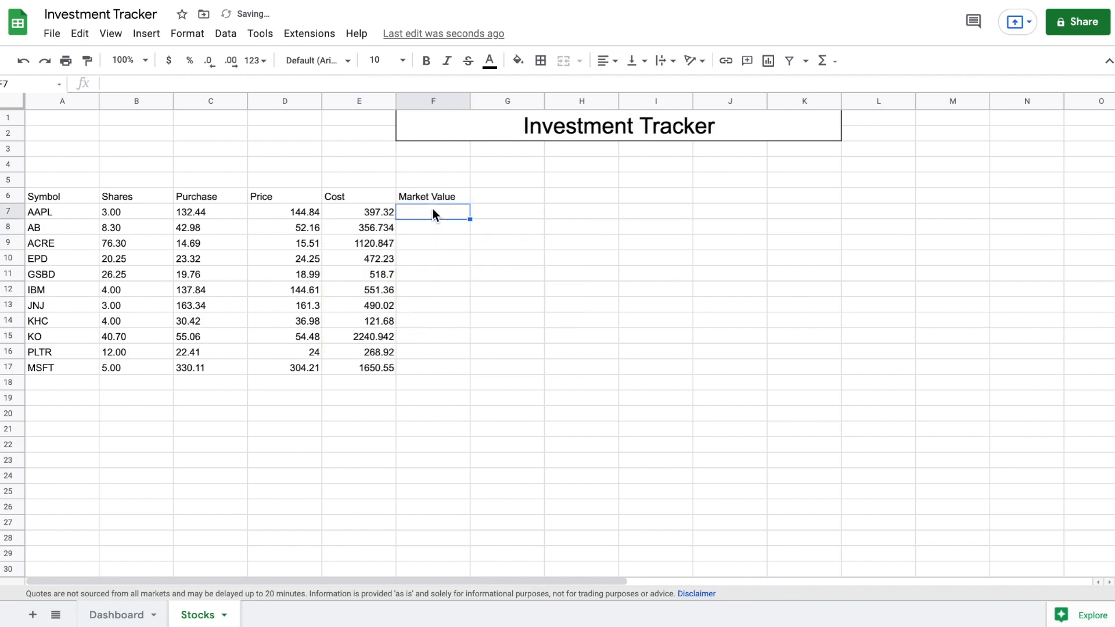
pyautogui.write('=')
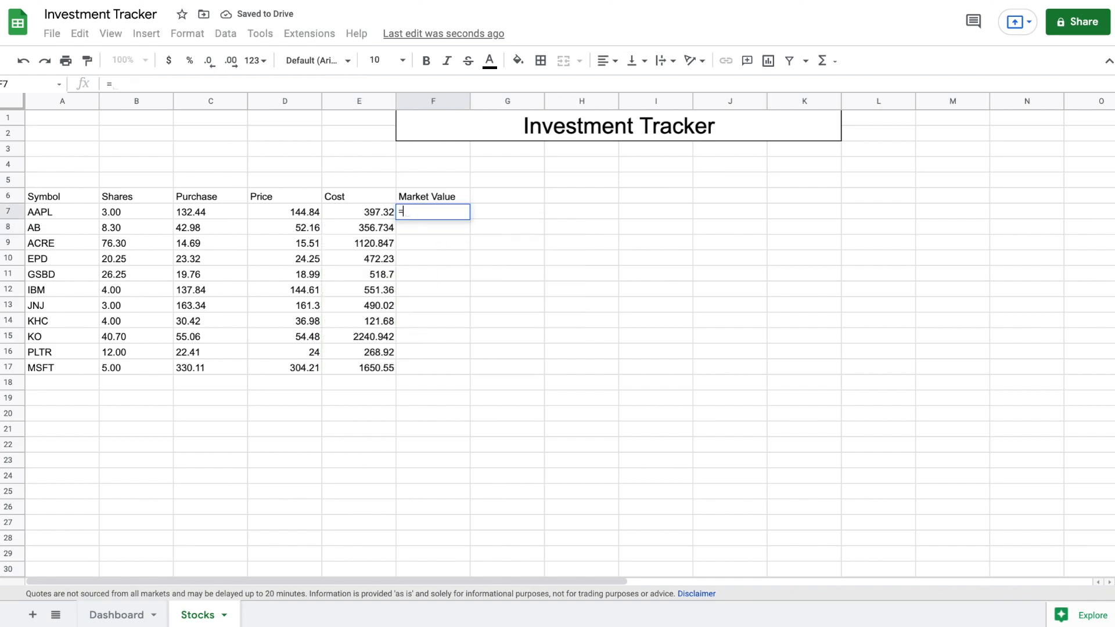
pyautogui.click(134, 210)
pyautogui.write('*')
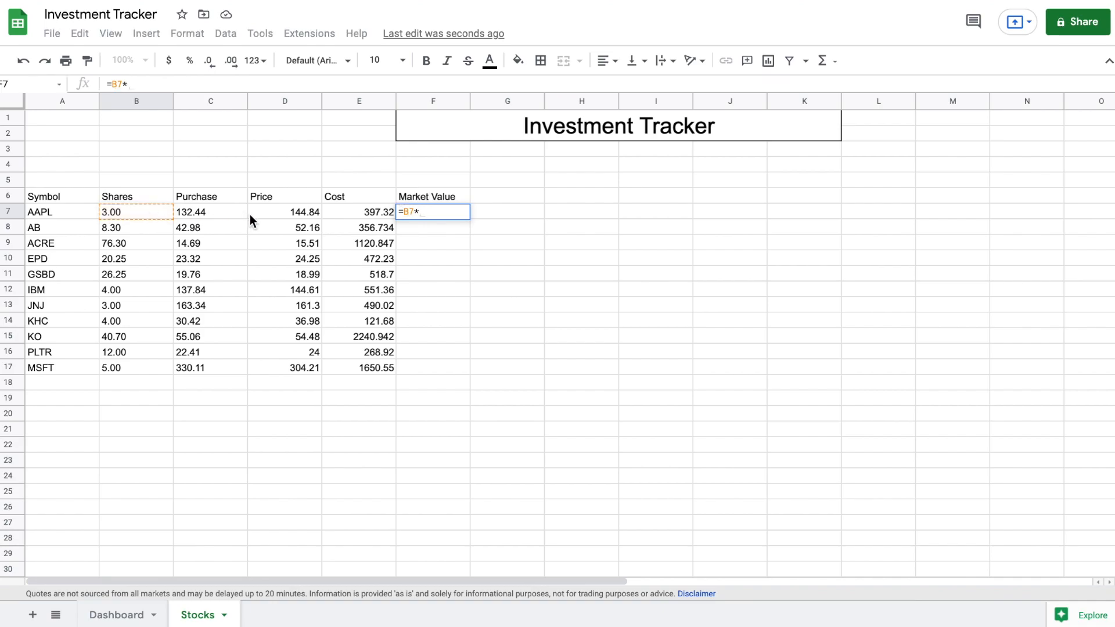
pyautogui.click(288, 211)
pyautogui.press('Return')
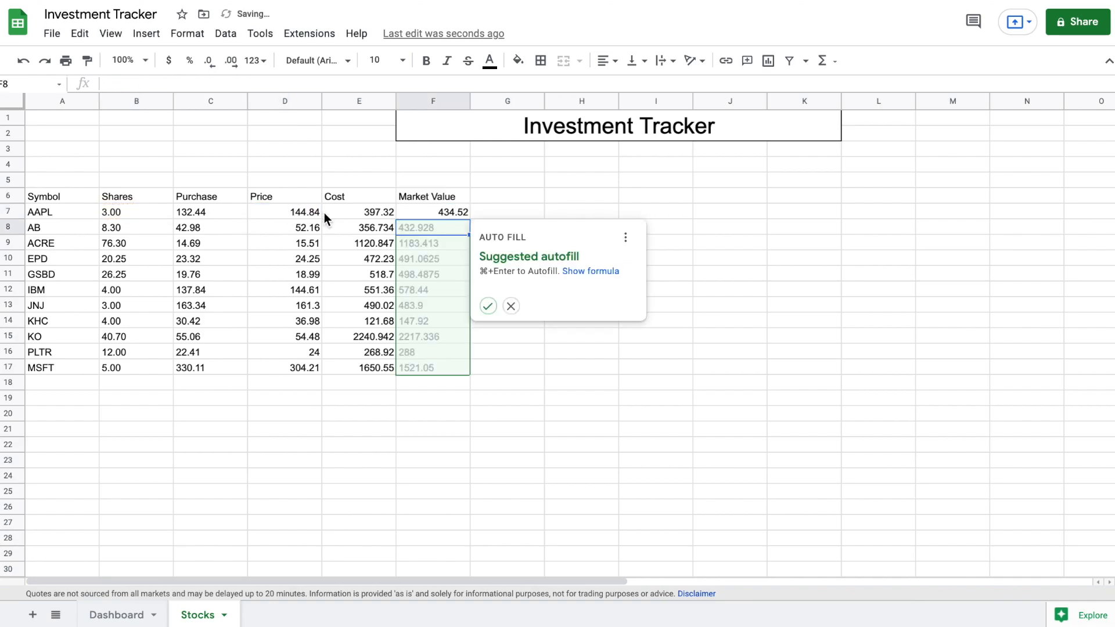
pyautogui.click(488, 306)
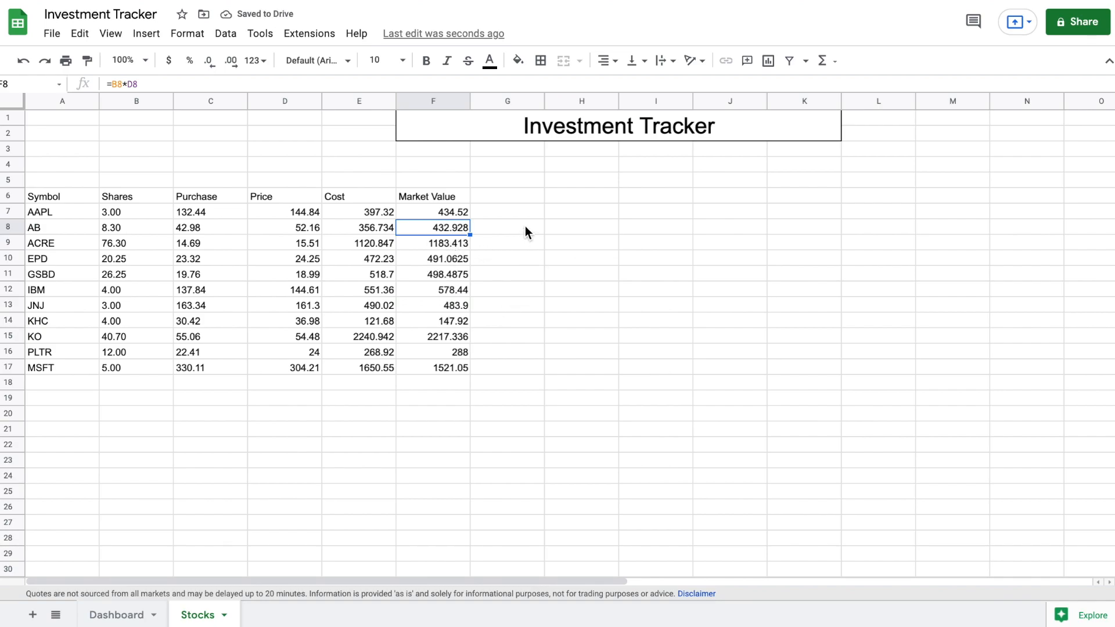
# - Add the headers Dollar Gain in G6 and Growth in H6
pyautogui.click(507, 197)
pyautogui.write('Dolla')
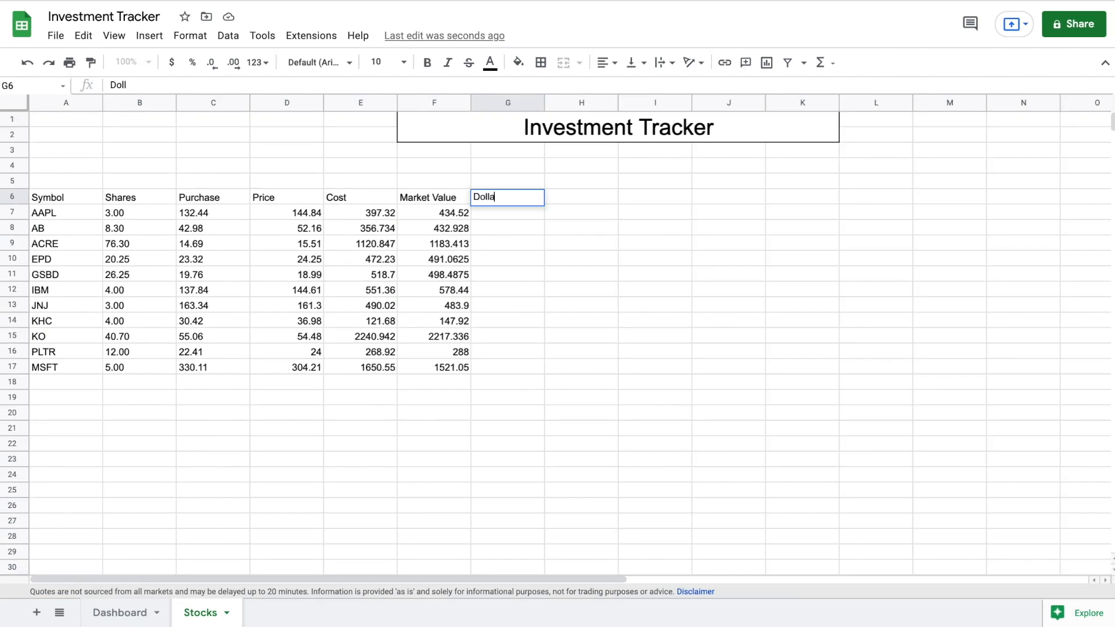
pyautogui.write('r Gain')
pyautogui.press('Return')
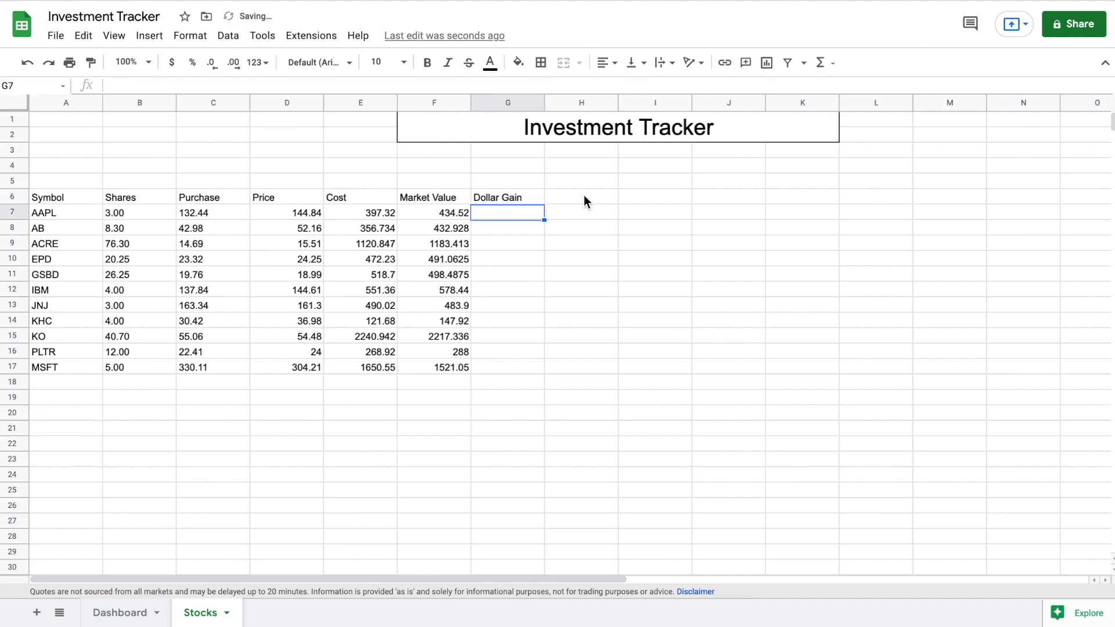
pyautogui.click(585, 197)
pyautogui.write('Growth')
pyautogui.press('Return')
# - Calculate Dollar Gain as market value minus cost with =F7-E7 in G7 and autofill the rest of the column
pyautogui.click(516, 212)
pyautogui.write('=')
pyautogui.click(448, 216)
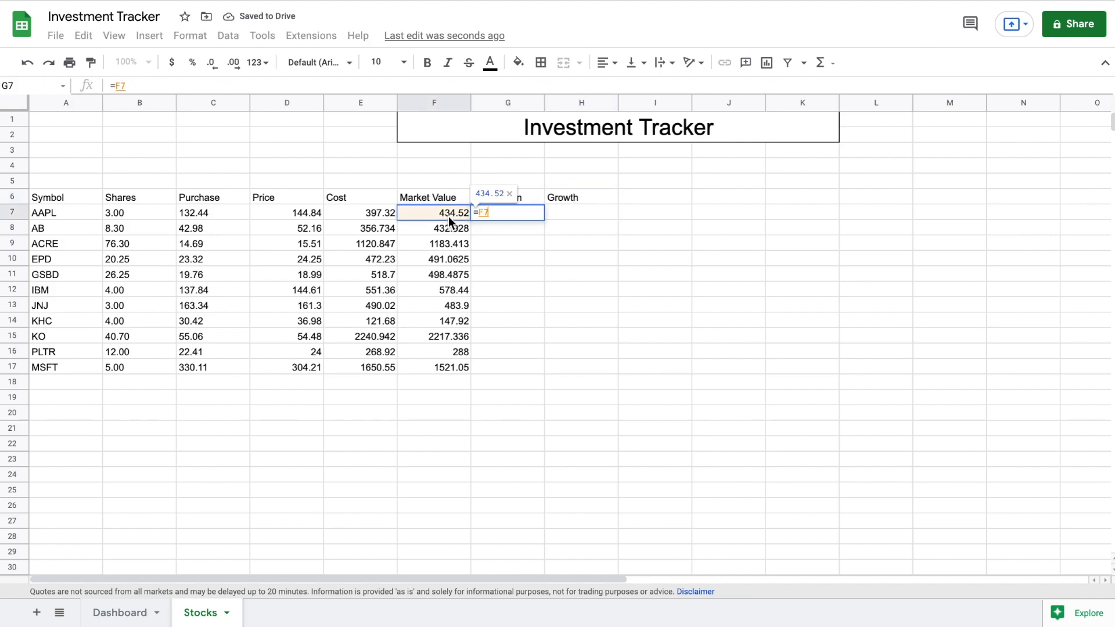
pyautogui.write('-')
pyautogui.click(368, 210)
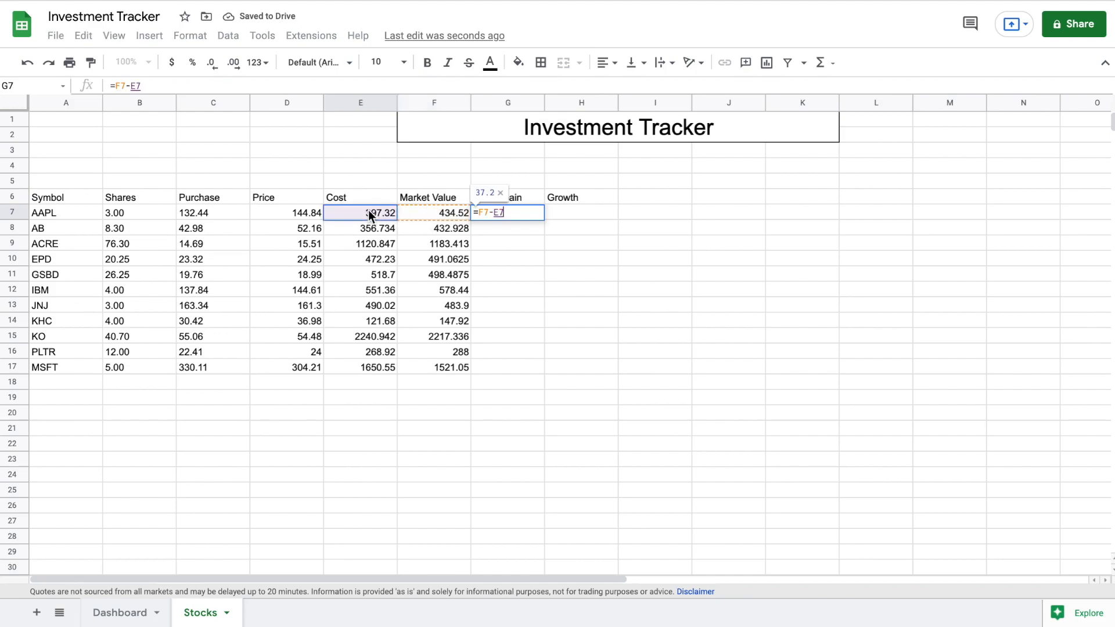
pyautogui.press('Return')
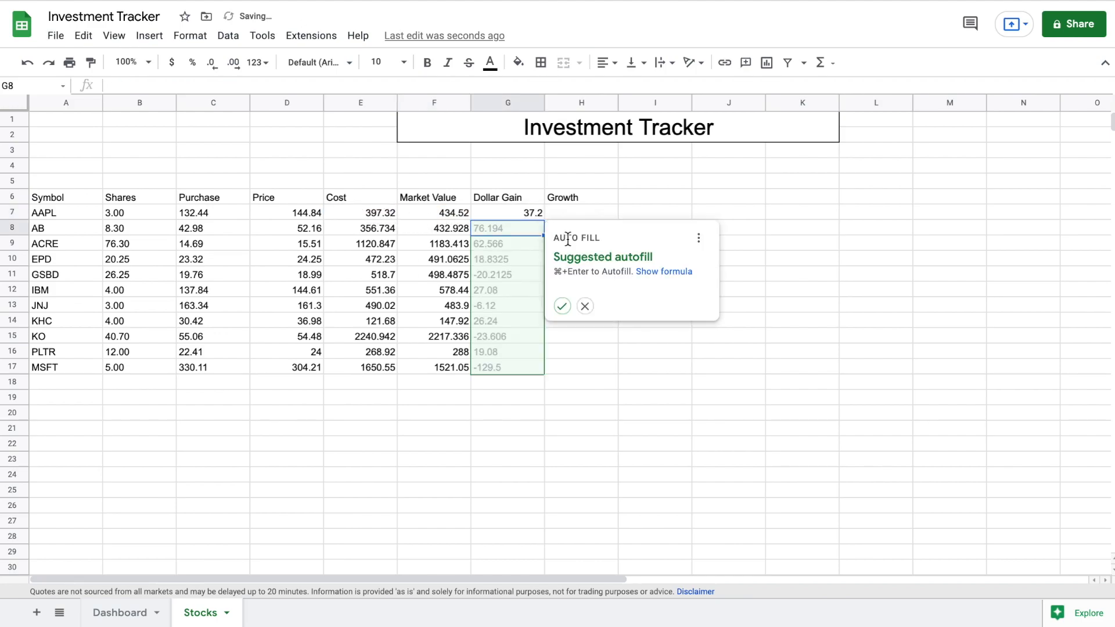
pyautogui.hotkey('ctrl', 'Return')
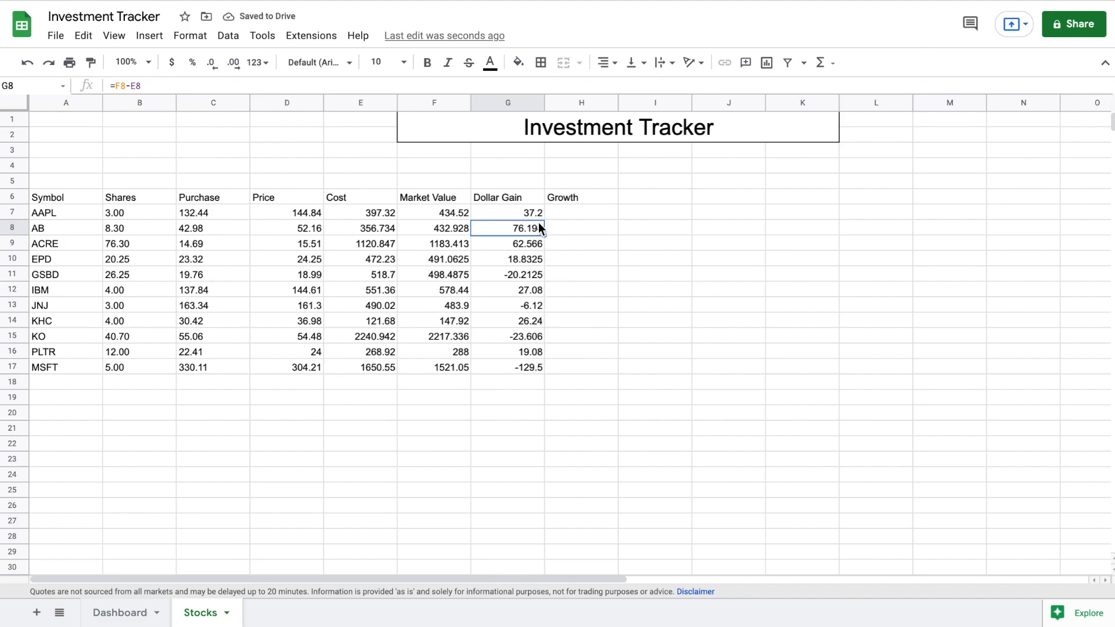
# - Calculate Growth relative to cost with =(F7-E7)/E7 in H7 and autofill the rest of the column
pyautogui.click(575, 215)
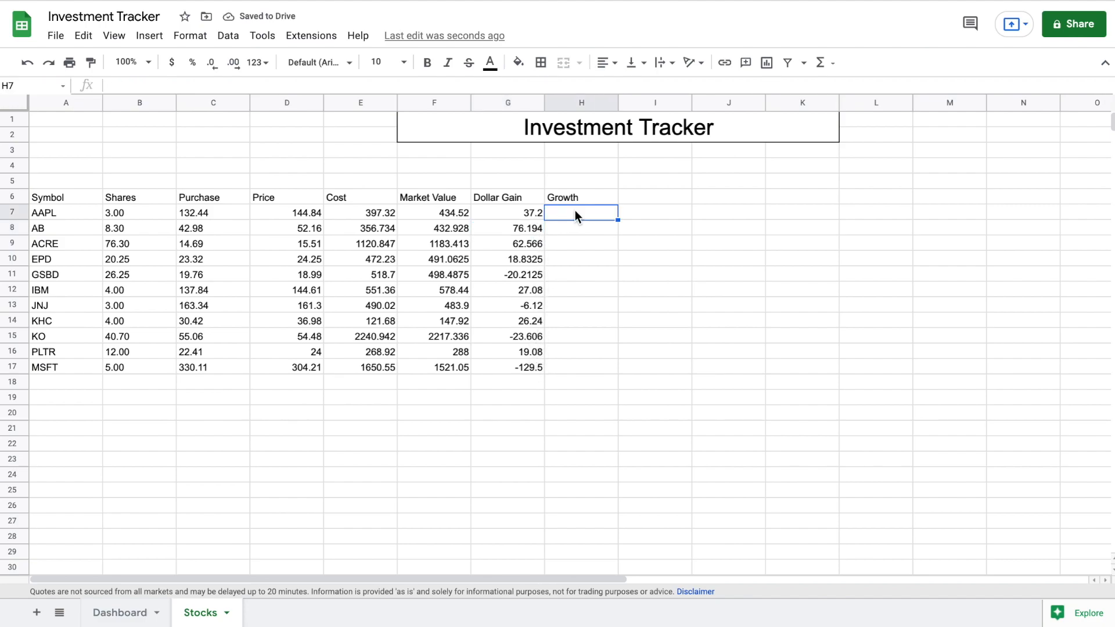
pyautogui.write('=(')
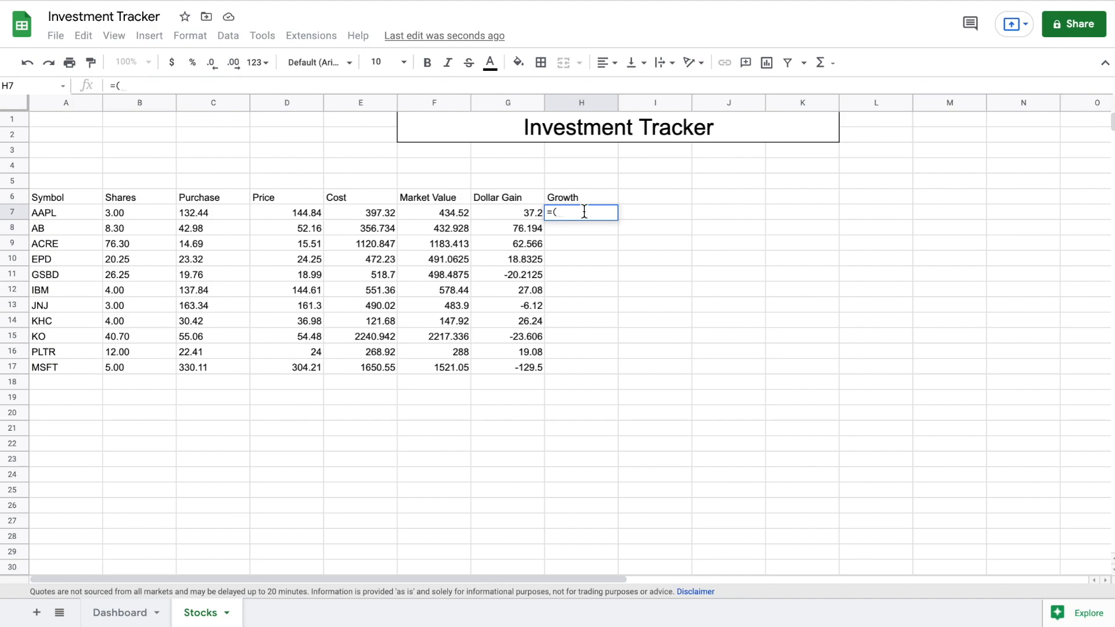
pyautogui.click(458, 214)
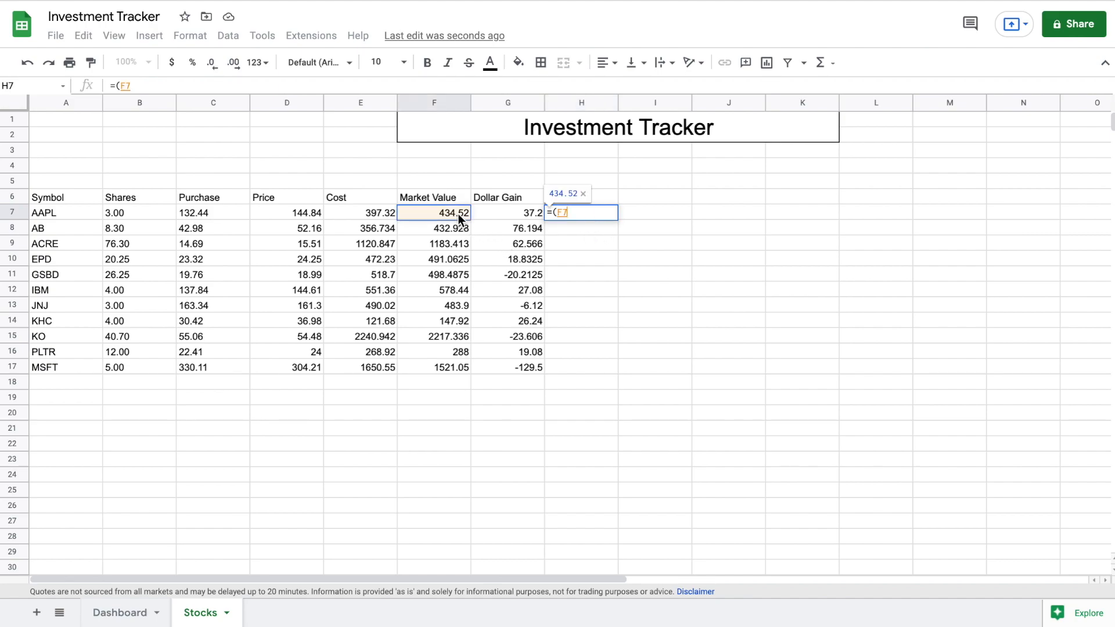
pyautogui.write('-')
pyautogui.click(378, 211)
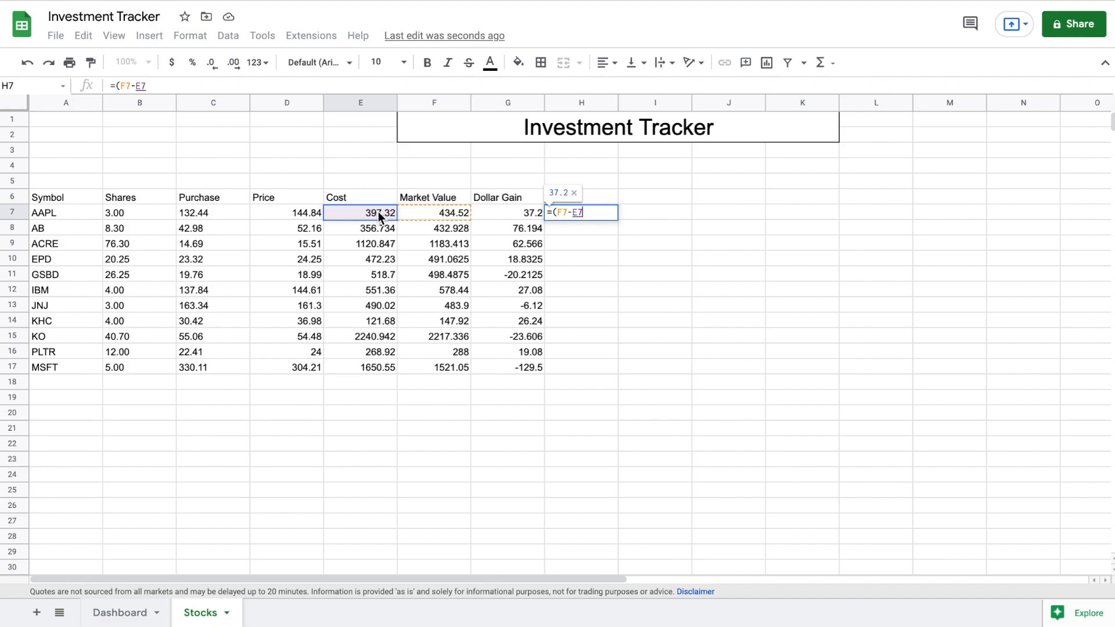
pyautogui.write(')/')
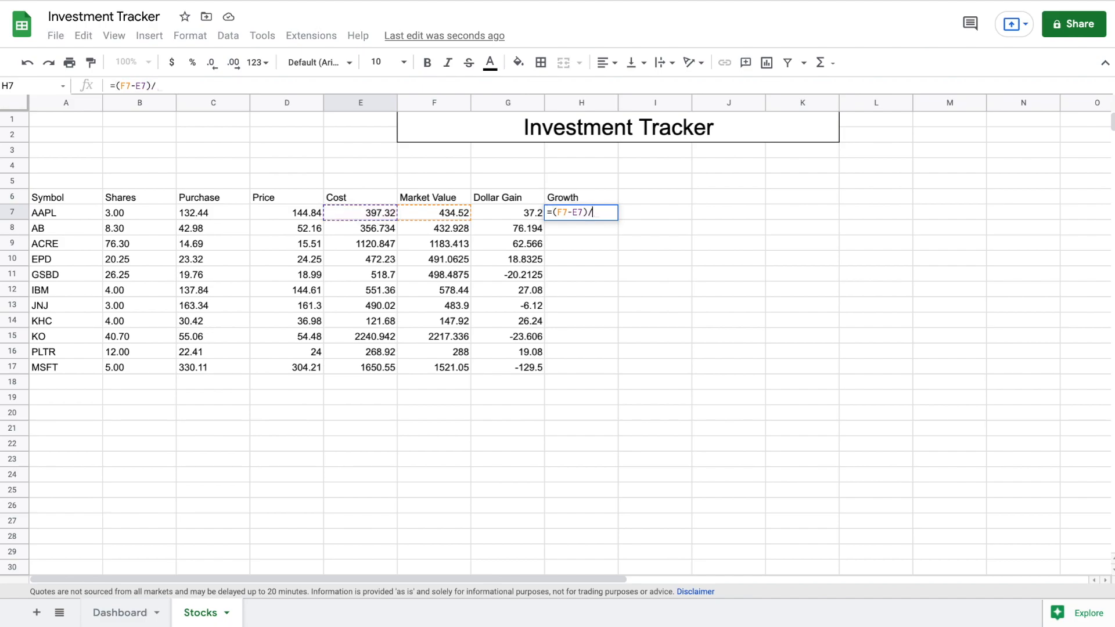
pyautogui.click(364, 211)
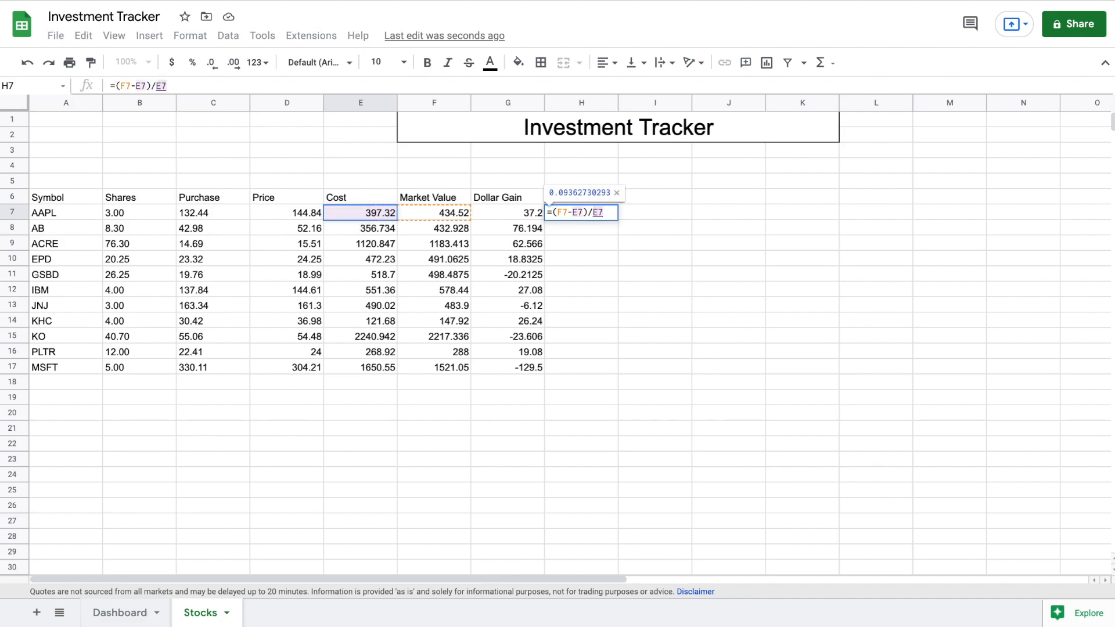
pyautogui.press('Return')
pyautogui.click(641, 307)
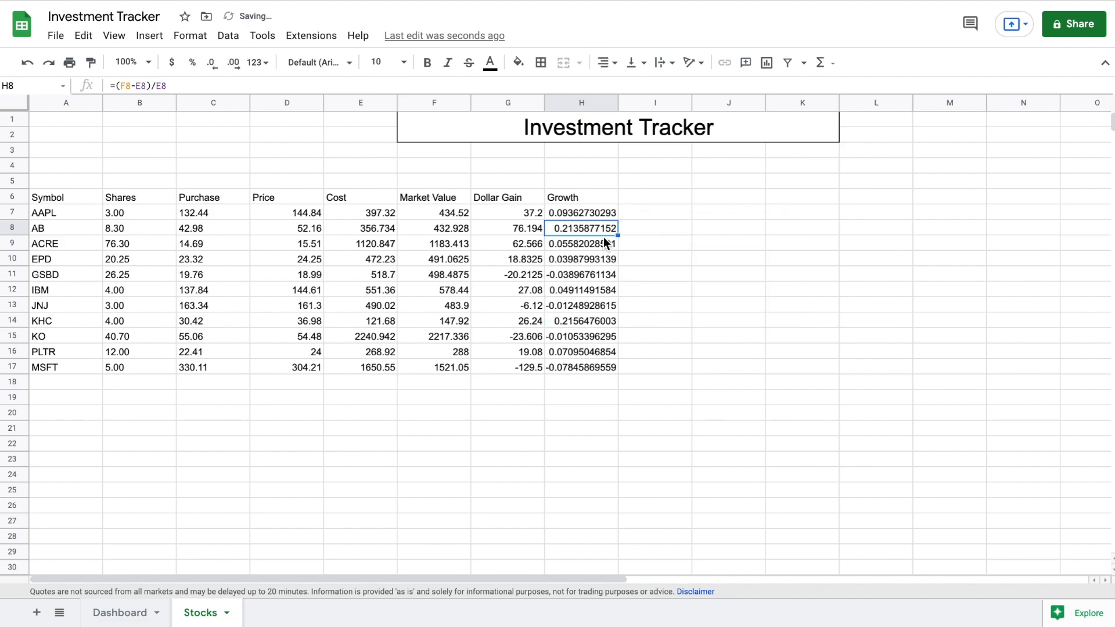
# - Format the Growth values in H7:H17 as percentages
pyautogui.moveTo(599, 214); pyautogui.dragTo(594, 362)
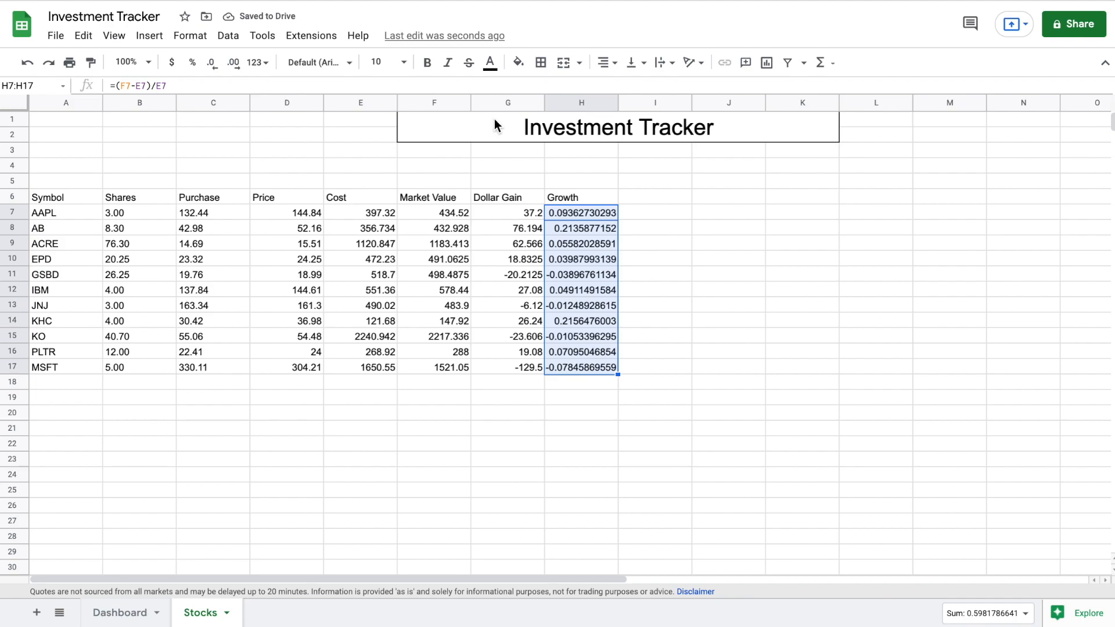
pyautogui.click(192, 64)
pyautogui.click(675, 216)
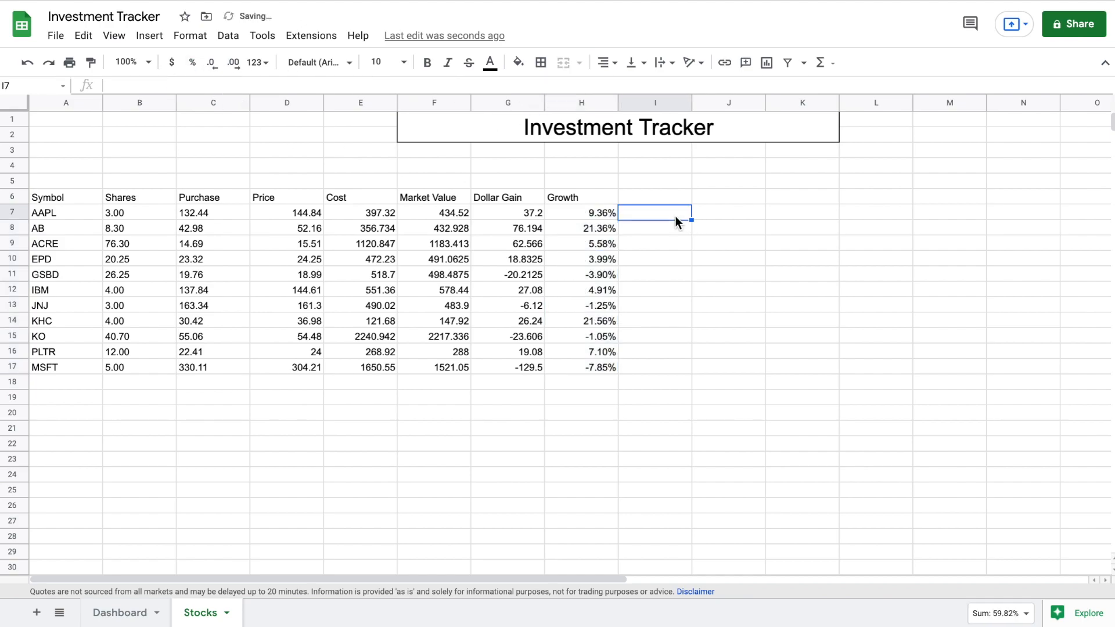
# - Add the header Trend Line in I6
pyautogui.click(670, 198)
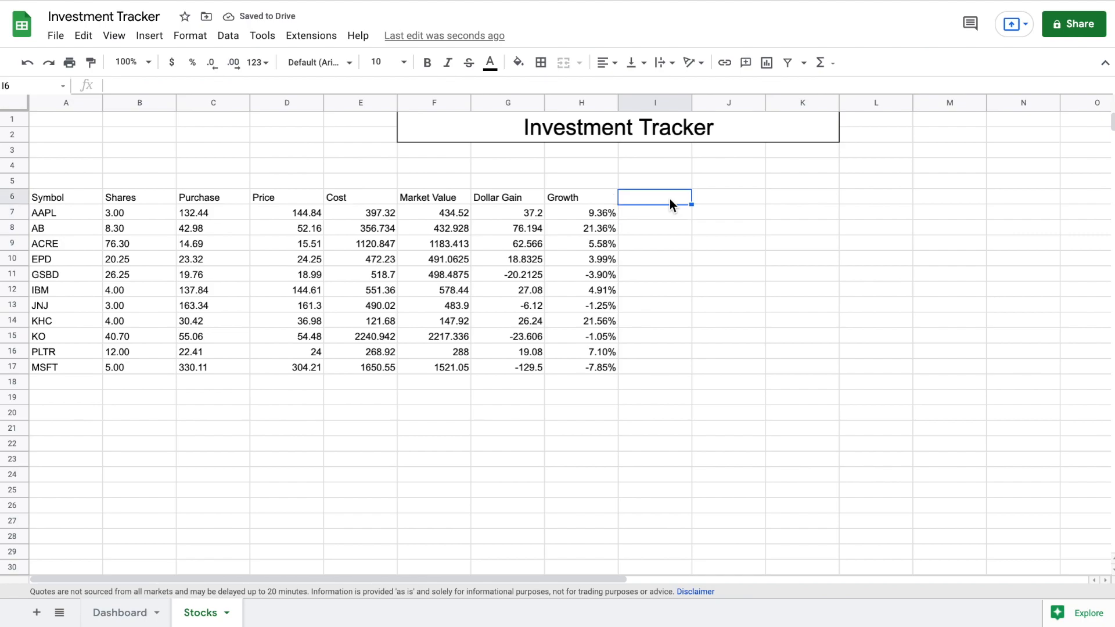
pyautogui.write('Tre')
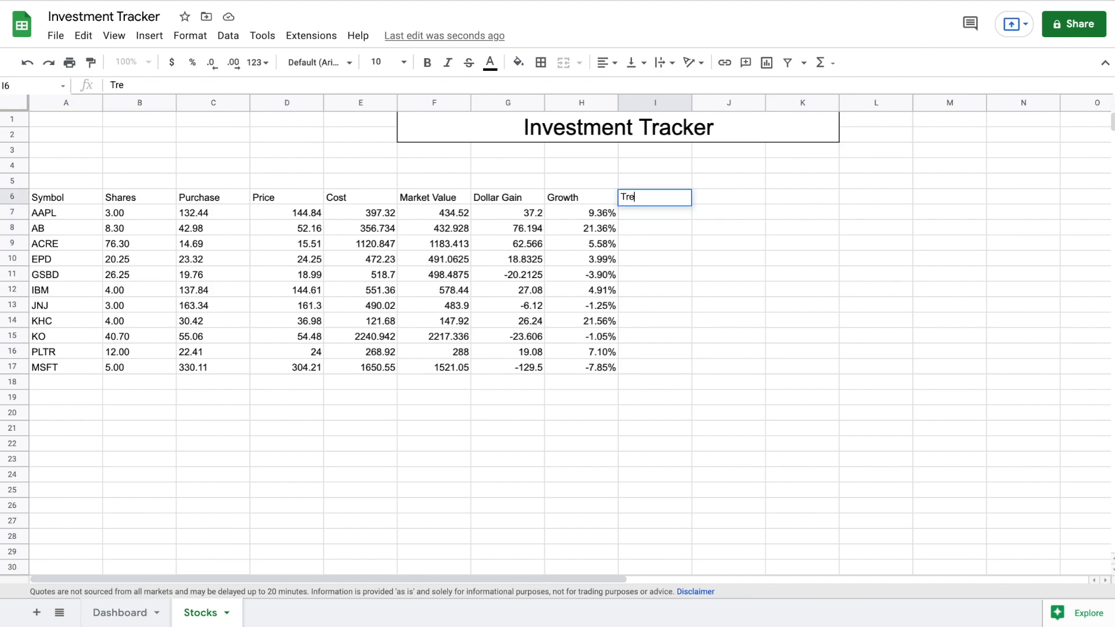
pyautogui.write('nd Line')
pyautogui.press('Return')
# - Create a price sparkline in I7 with =SPARKLINE((GOOGLEFINANCE(A7,"Price",today()-364,today()))) and fill it down to I17
pyautogui.write('=sparkl')
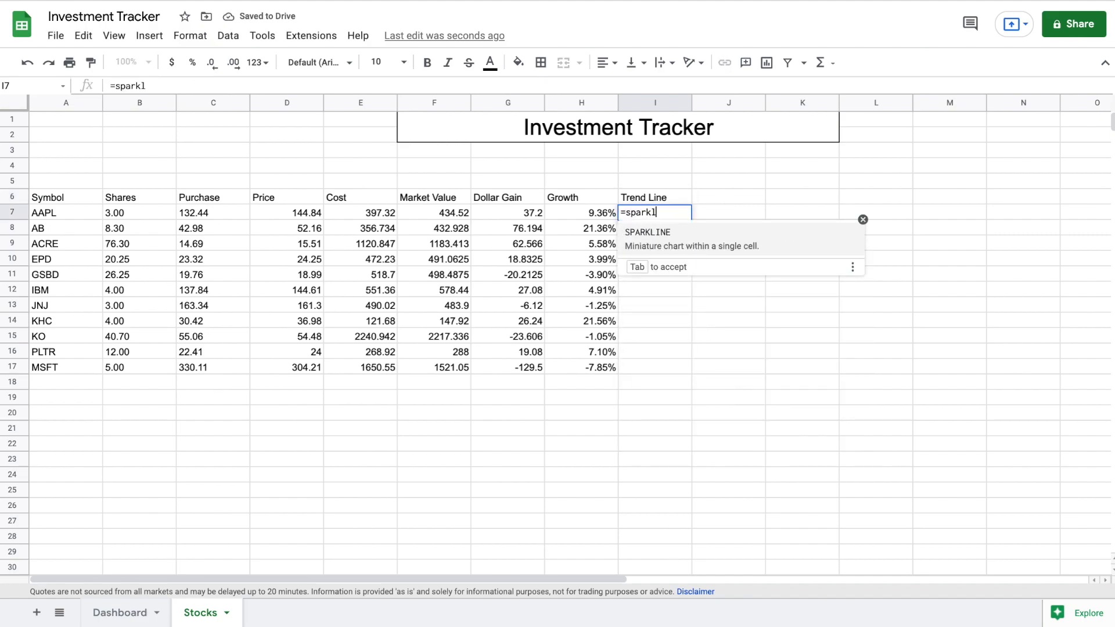
pyautogui.click(722, 244)
pyautogui.write('(go')
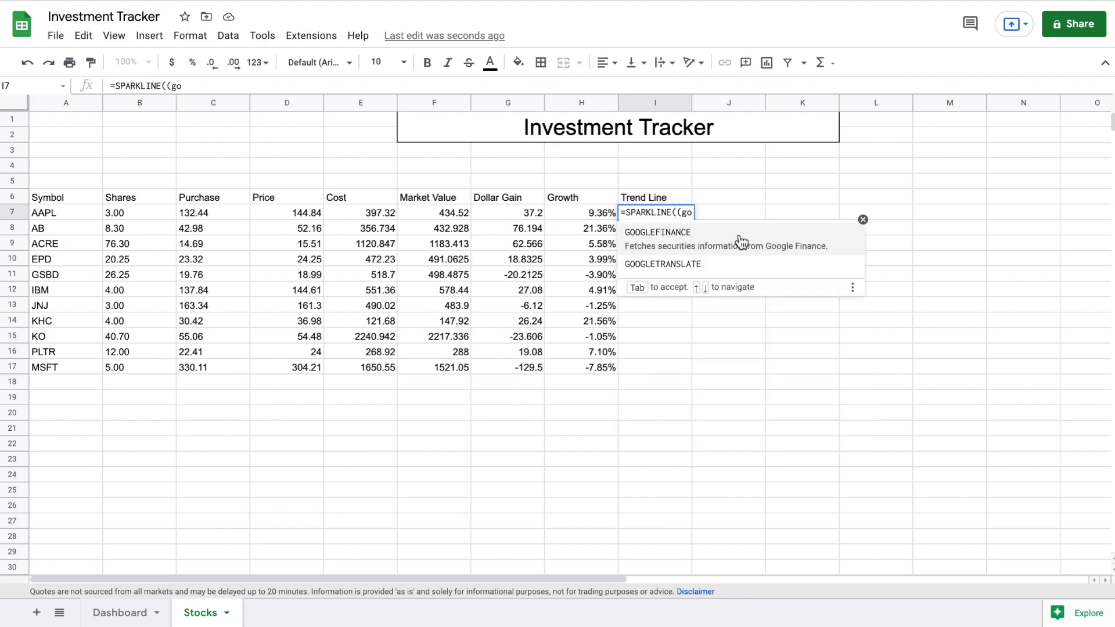
pyautogui.click(741, 241)
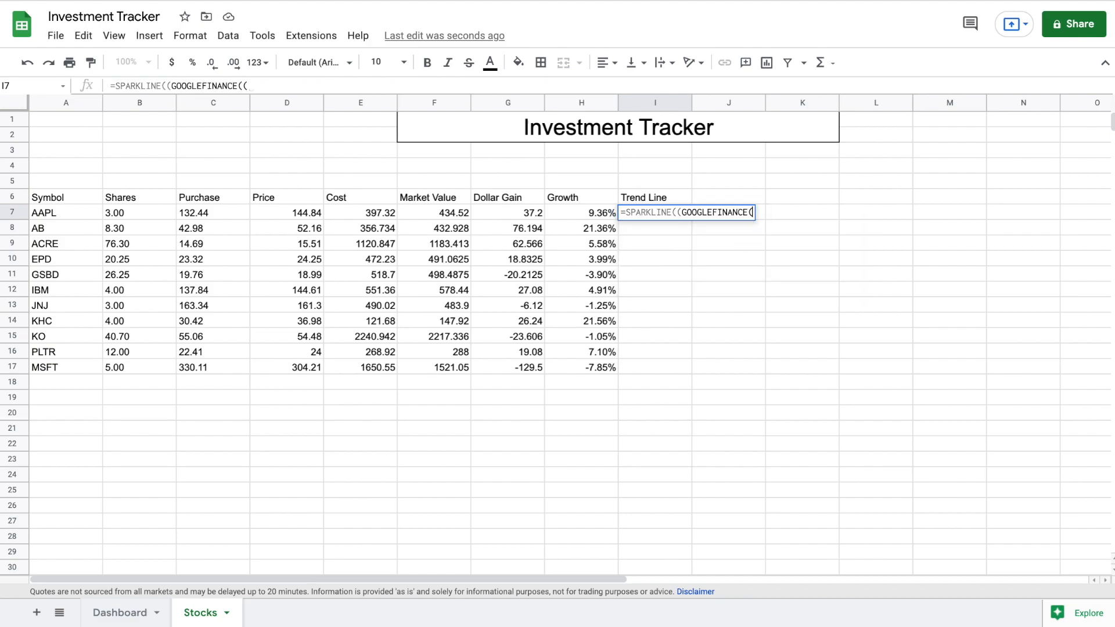
pyautogui.click(70, 211)
pyautogui.write(',"')
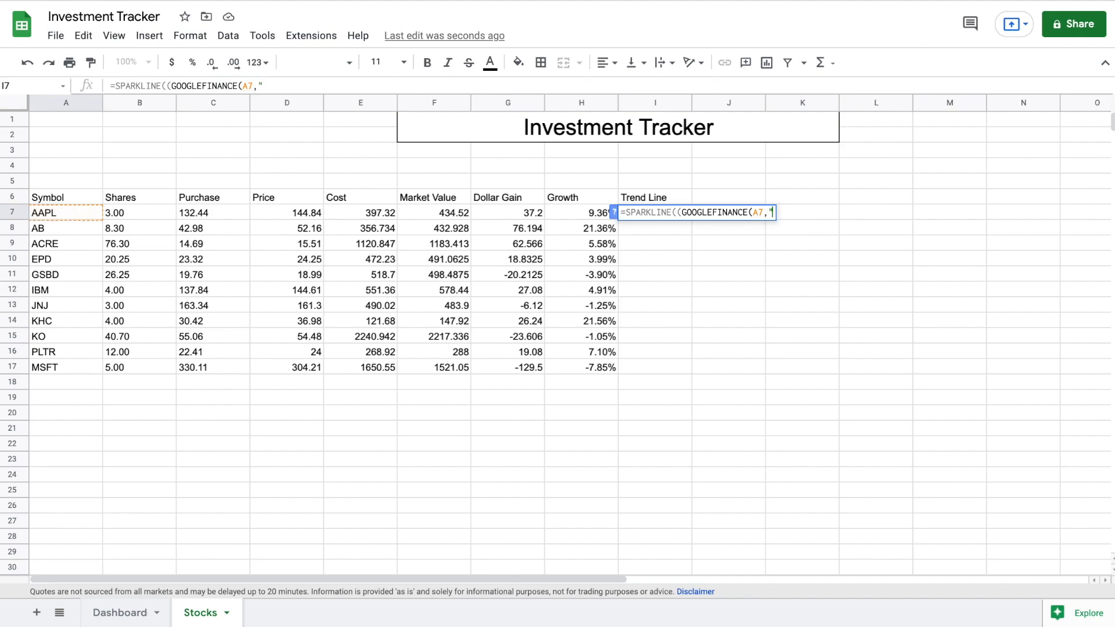
pyautogui.write('Price",t')
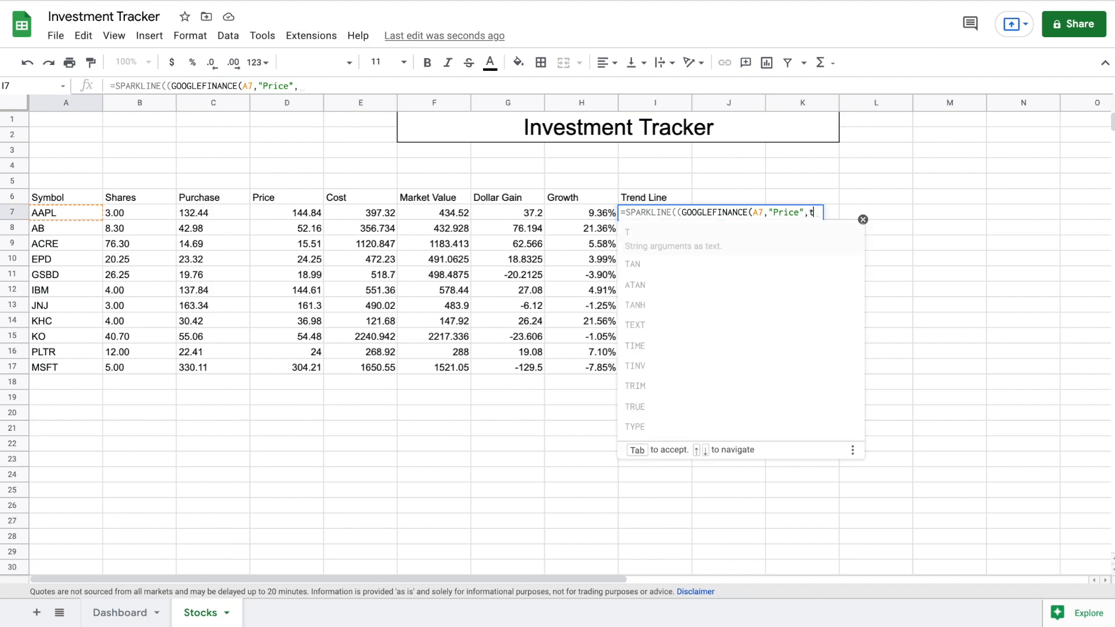
pyautogui.write('oday(')
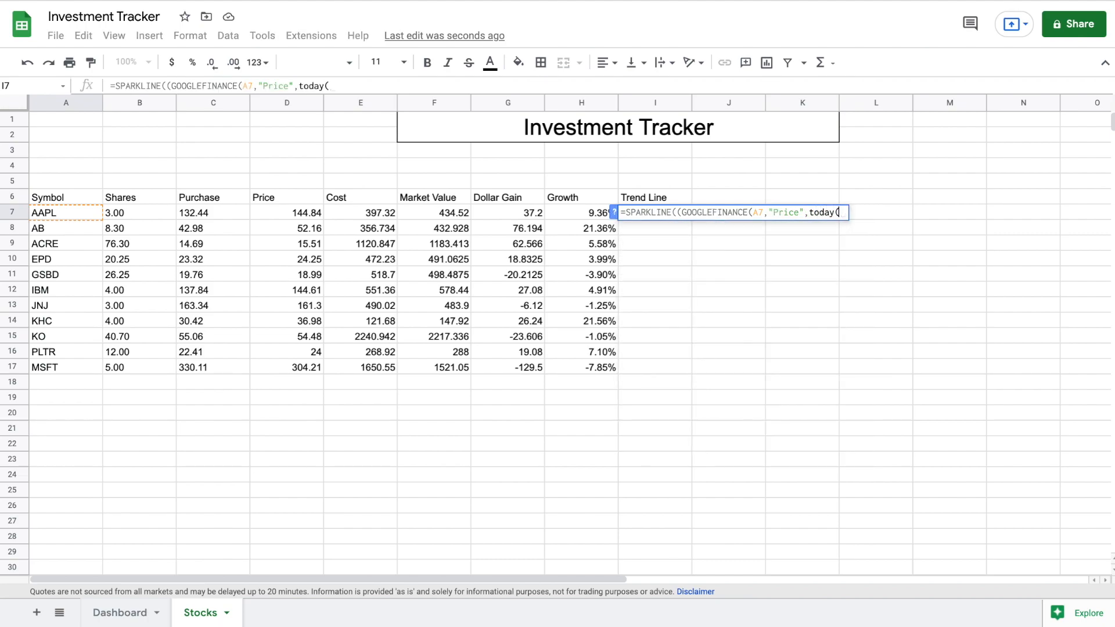
pyautogui.write(')')
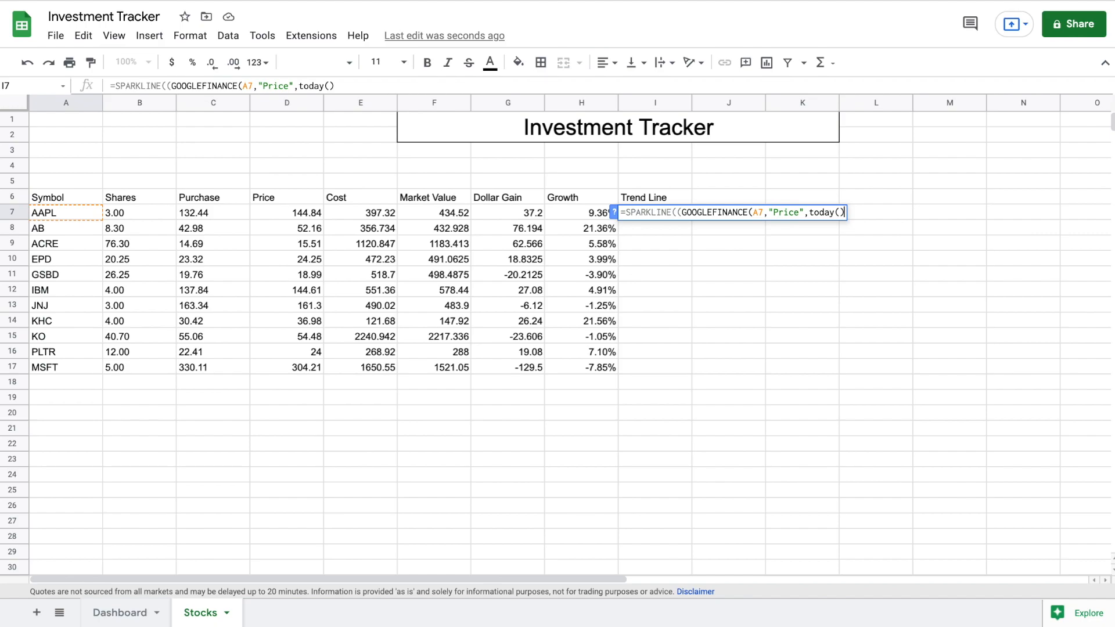
pyautogui.write('-364')
pyautogui.write(',to')
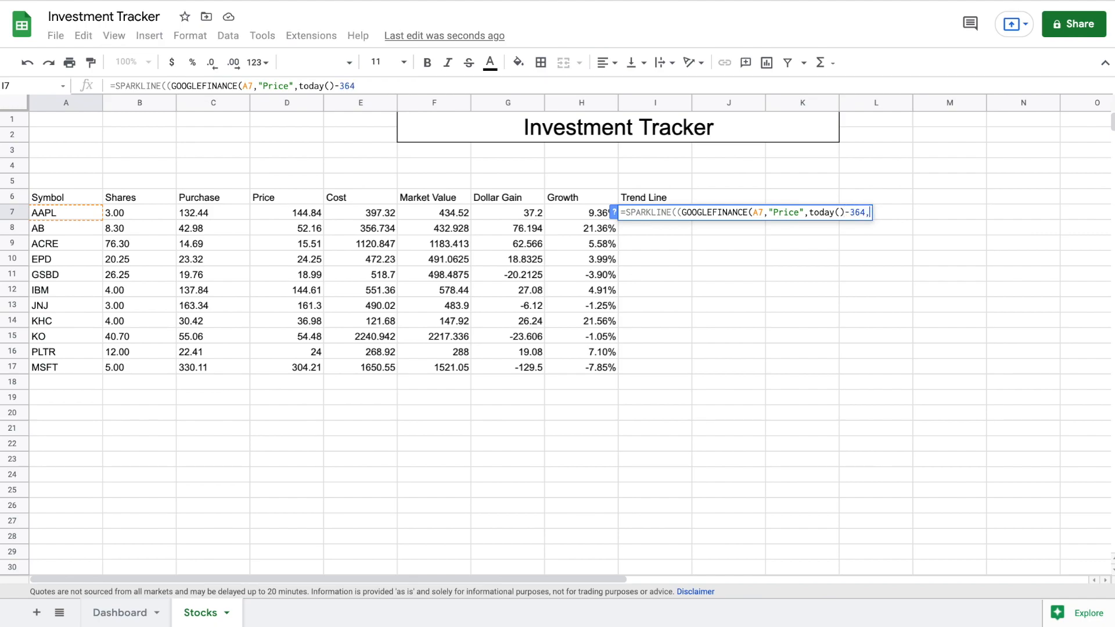
pyautogui.write('day')
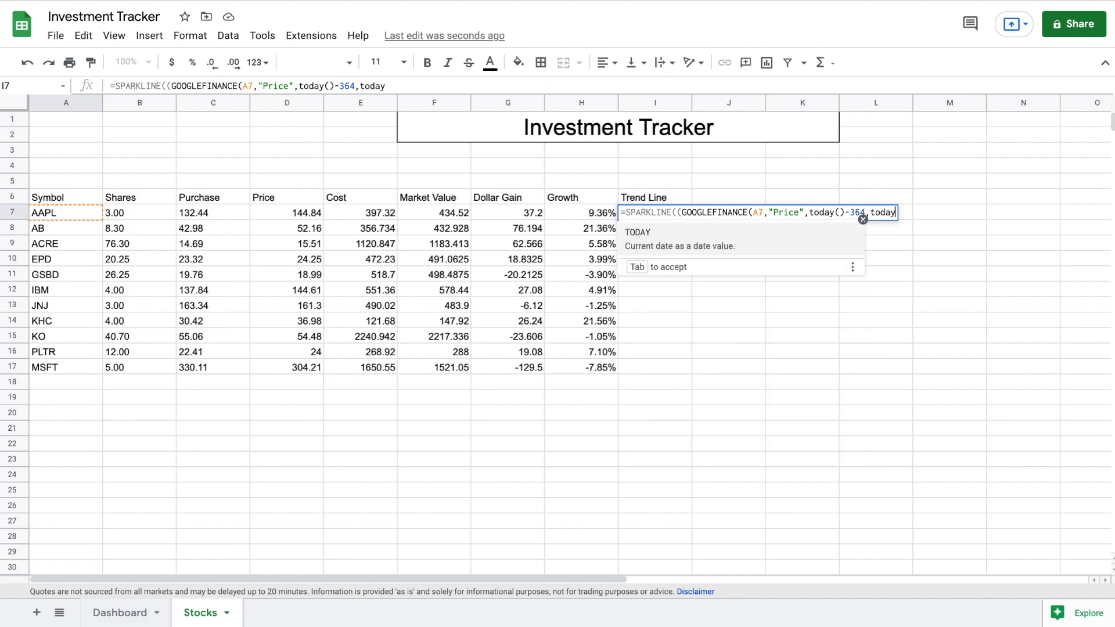
pyautogui.write('()))')
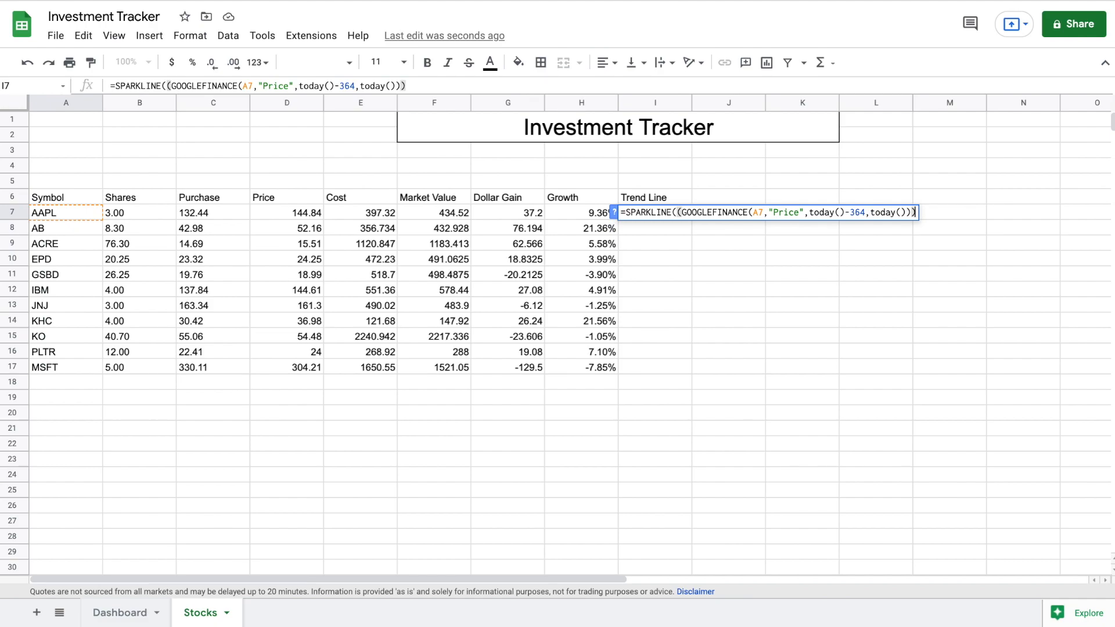
pyautogui.press('Return')
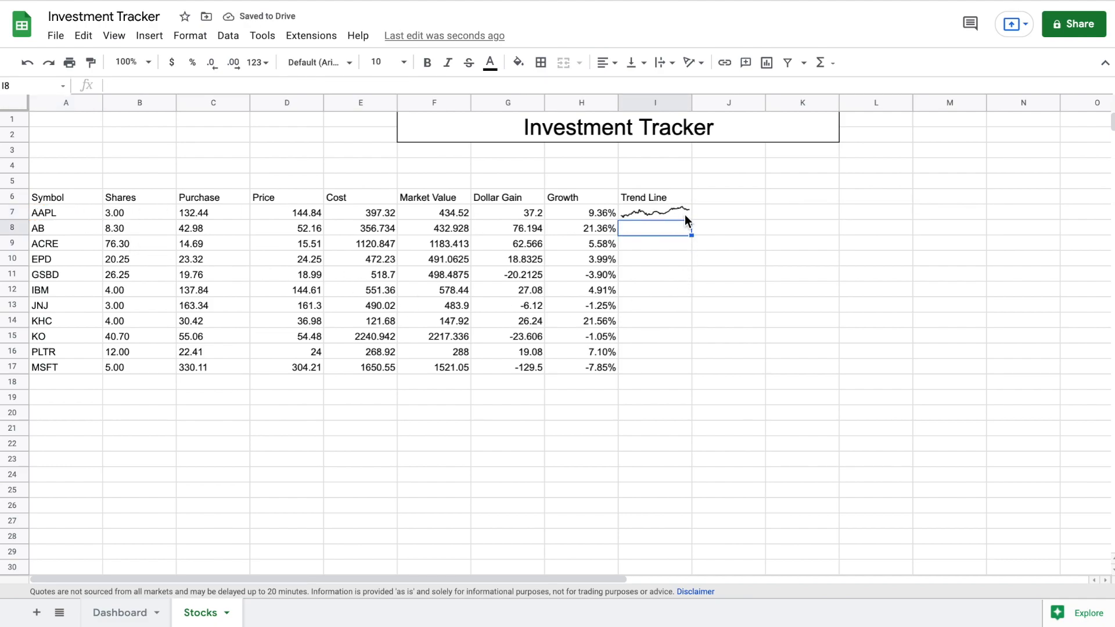
pyautogui.click(685, 215)
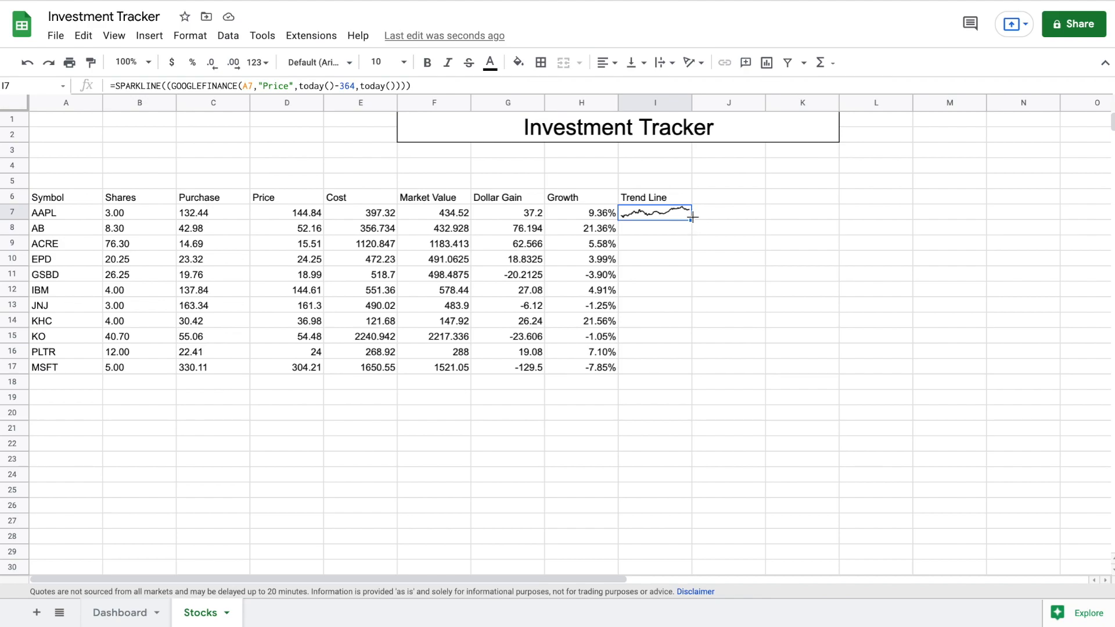
pyautogui.moveTo(693, 217); pyautogui.dragTo(666, 369)
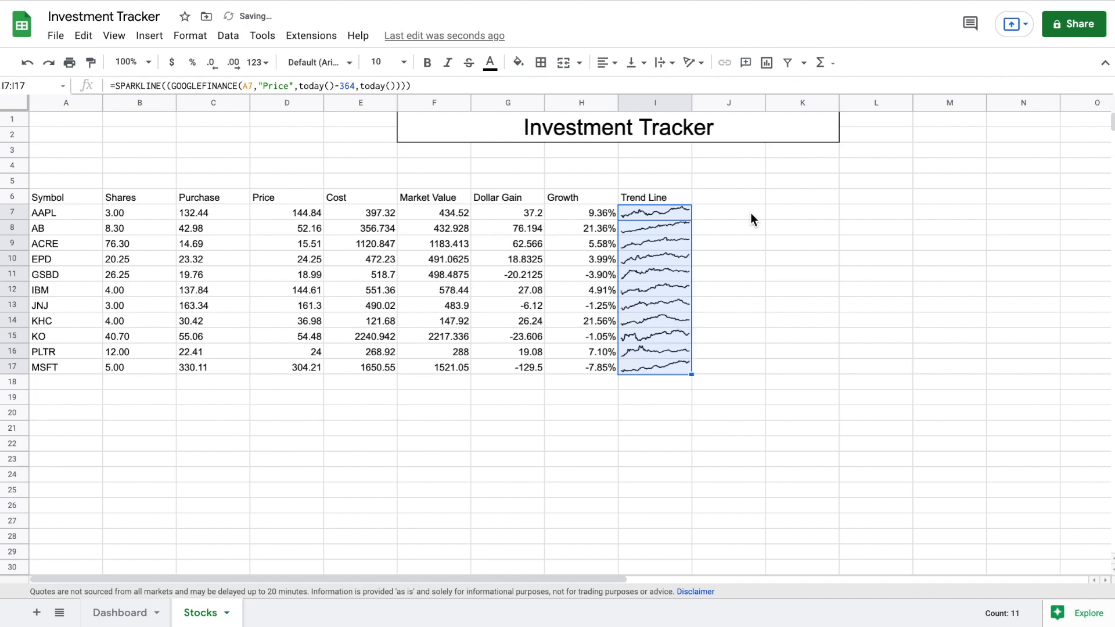
# - Add the header Dividend in J6
pyautogui.click(742, 198)
pyautogui.write('Dividend')
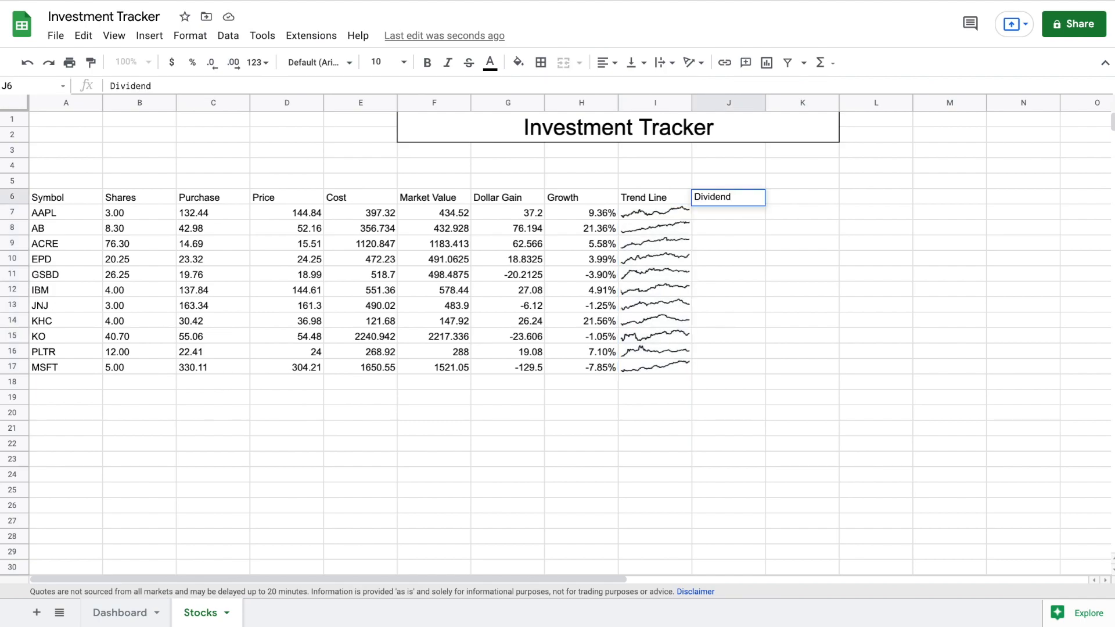
pyautogui.press('Return')
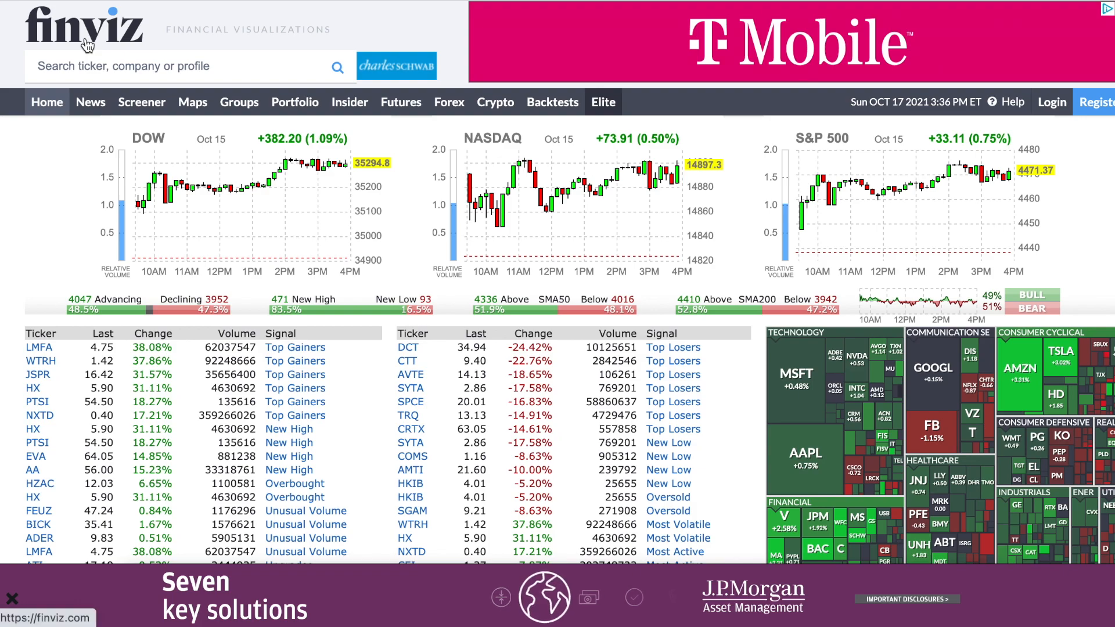
# - Switch to the Finviz website, look up AAPL and highlight its Dividend figure in the quote table
pyautogui.write('aap')
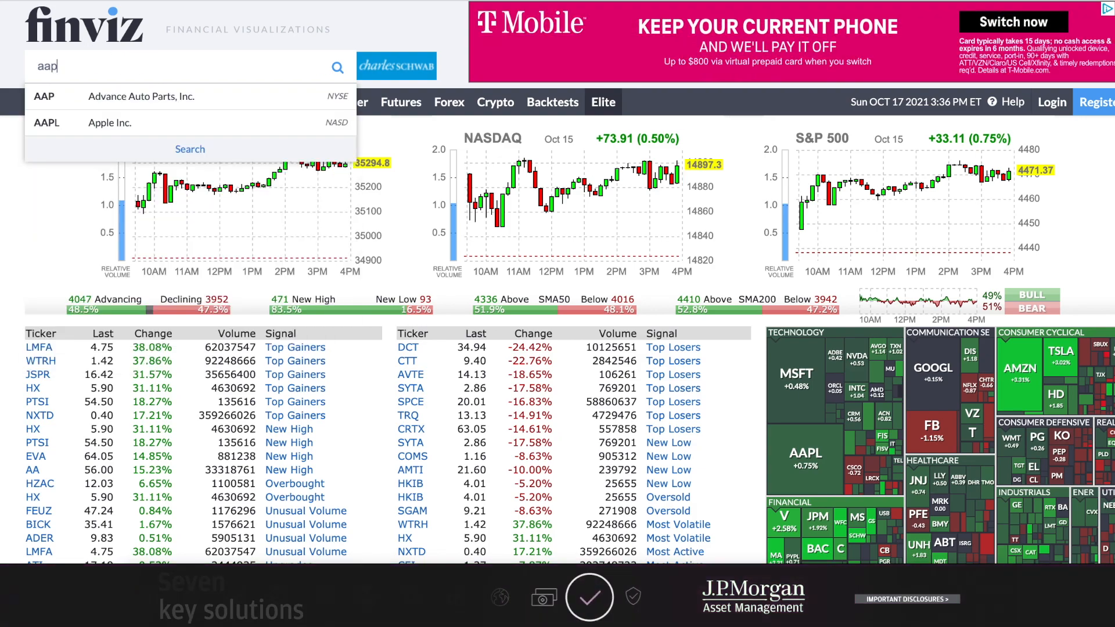
pyautogui.click(140, 121)
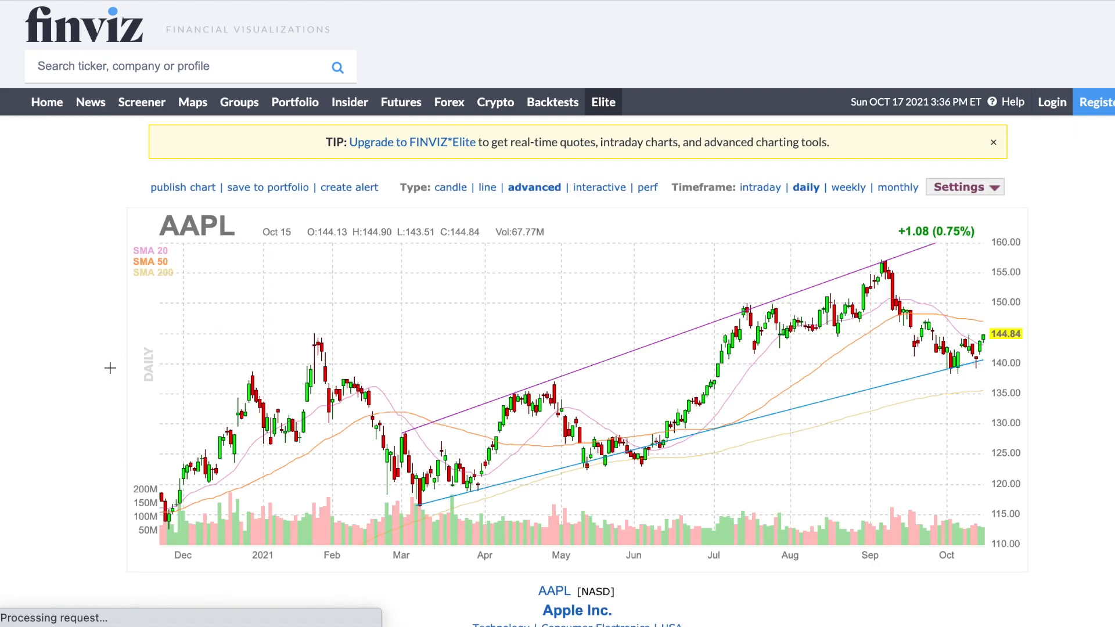
pyautogui.scroll(-7, 96, 368)
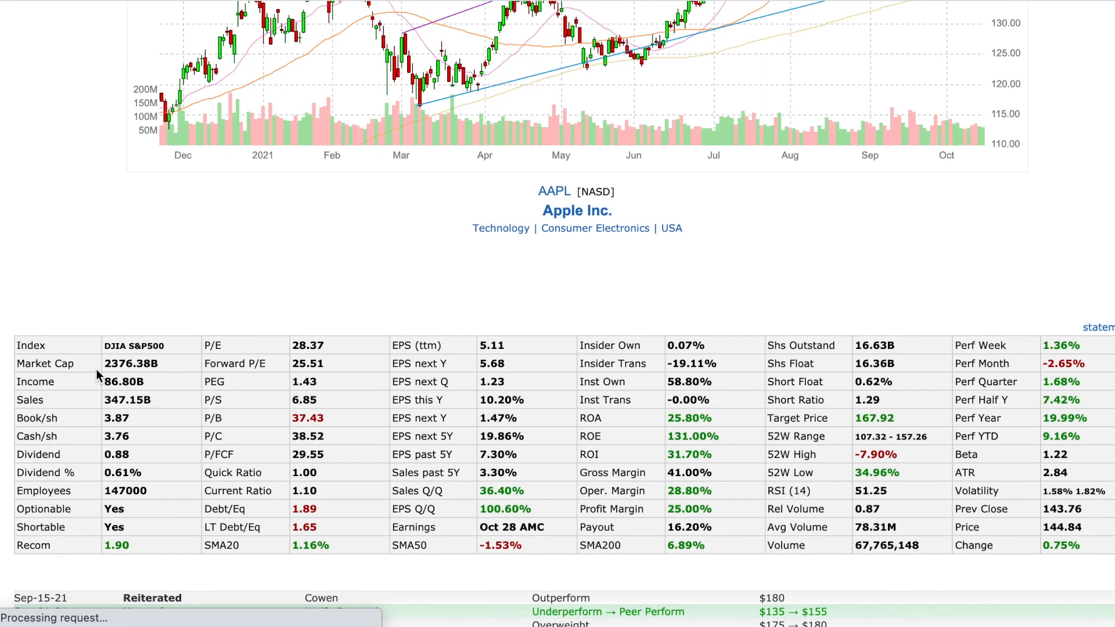
pyautogui.scroll(-3, 96, 369)
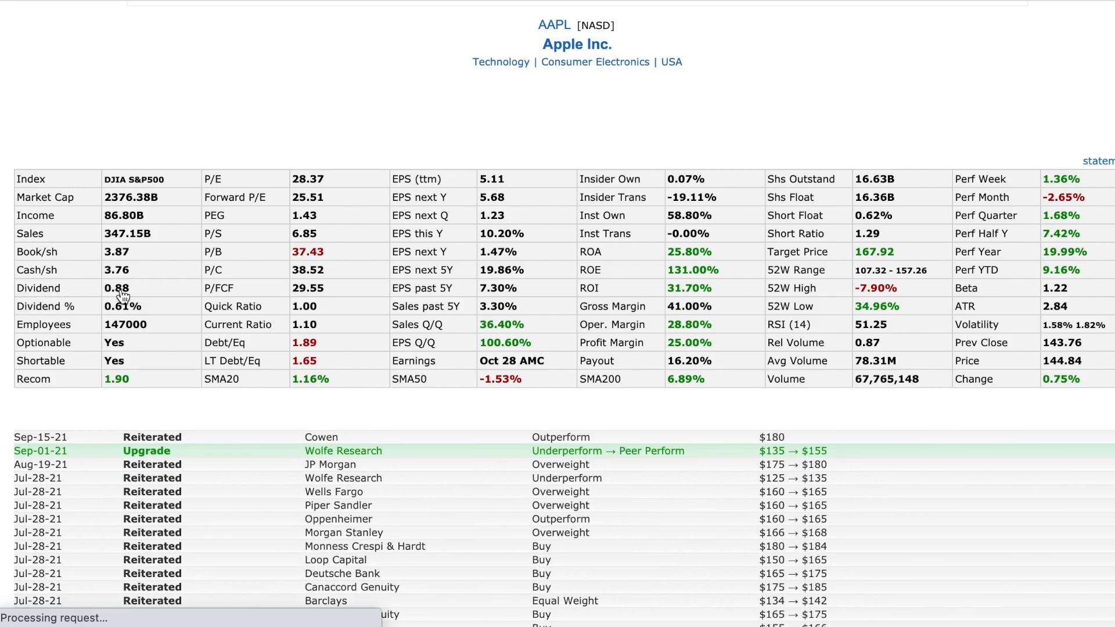
pyautogui.doubleClick(107, 288)
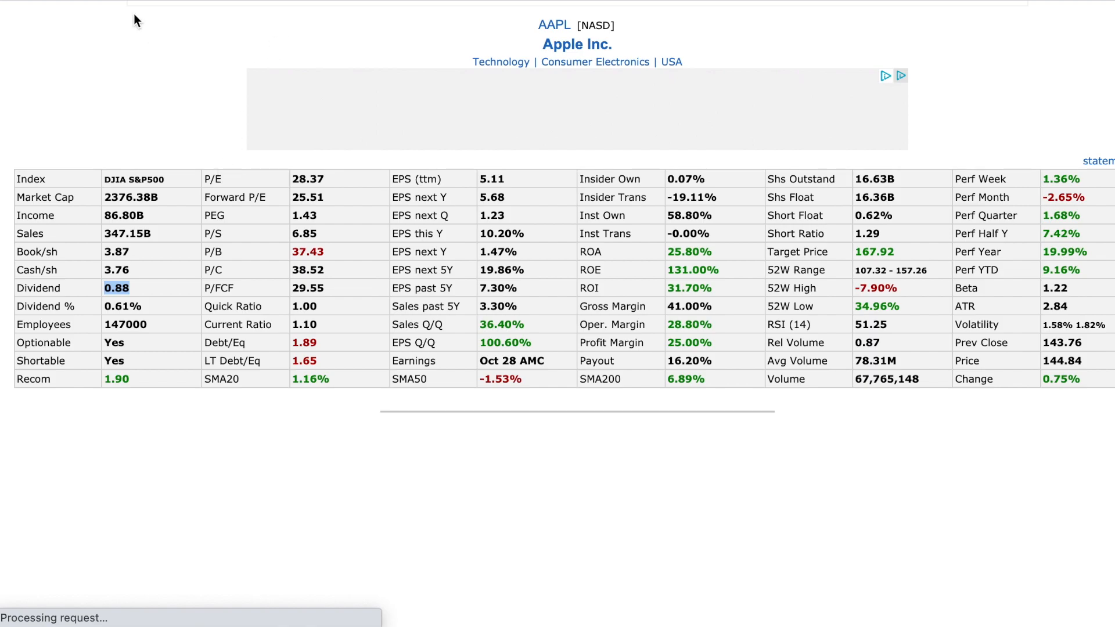
pyautogui.hotkey('ctrl', 'Tab')
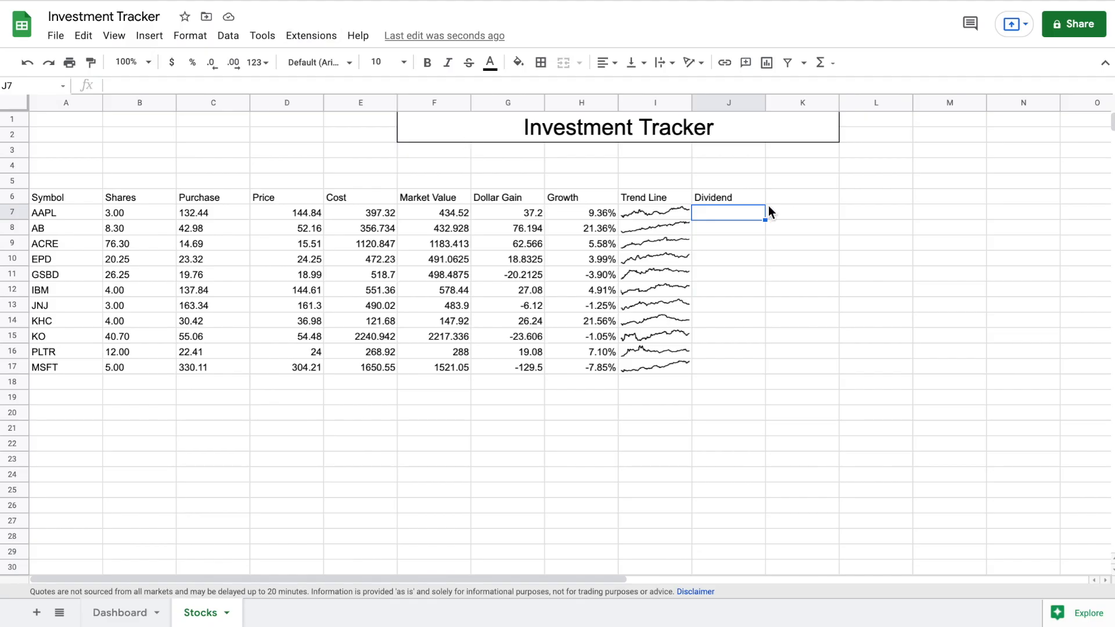
pyautogui.write('=substitute(SUBSTITUTE(index(importhtml("http://finviz.com/quote.ashx?t="&A7,"table",8),7,2),"*",""),"-","0.00")')
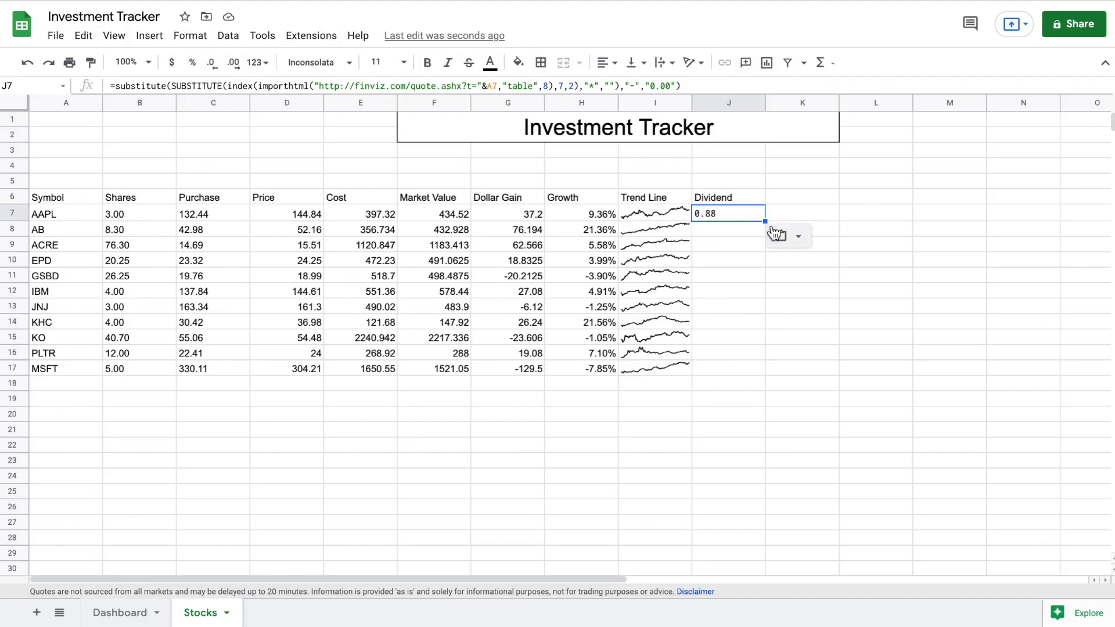
pyautogui.moveTo(766, 221); pyautogui.dragTo(747, 367)
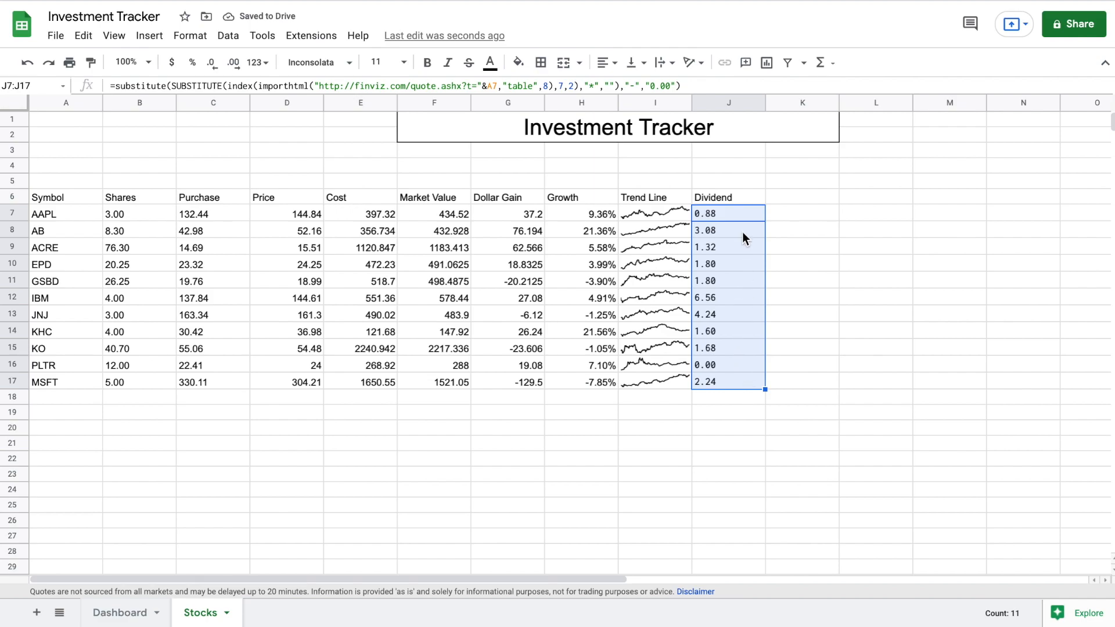
# - Add the header Current Dividend Yield in K6 and widen column K to fit it
pyautogui.click(791, 198)
pyautogui.write('Current Dividend Yield')
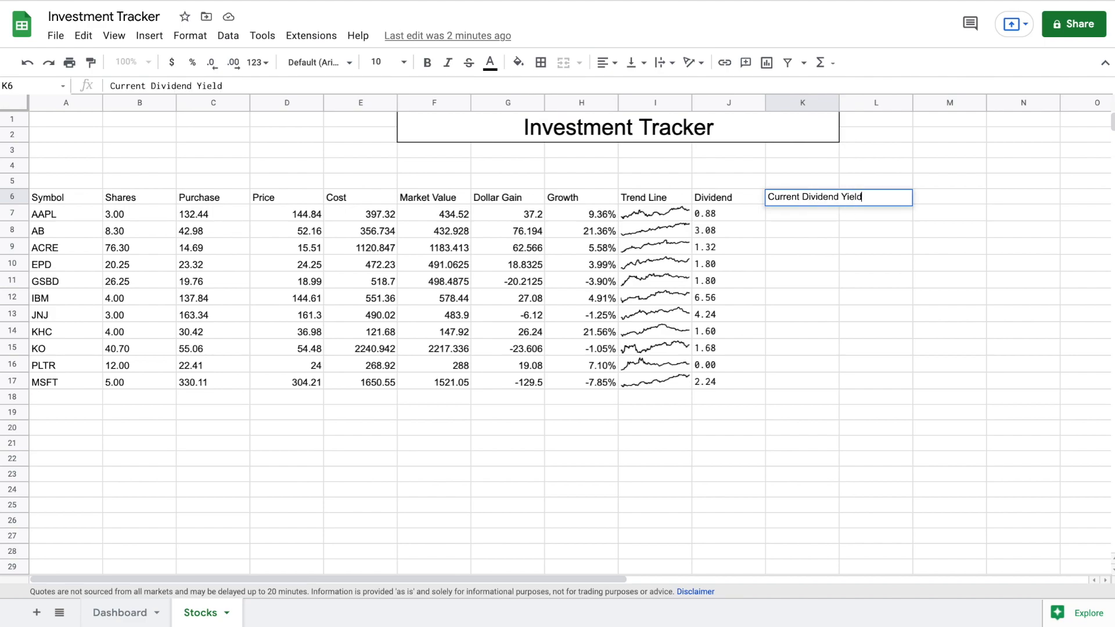
pyautogui.press('Return')
pyautogui.moveTo(839, 103); pyautogui.dragTo(868, 108)
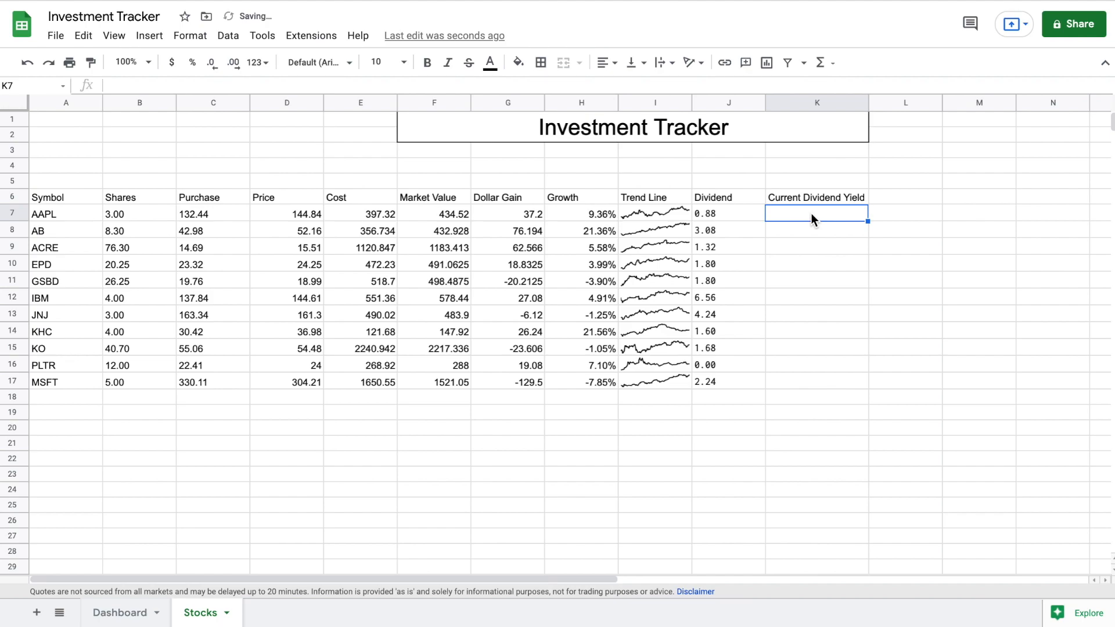
# - Calculate Current Dividend Yield as dividend divided by current price with =J7/D7 in K7 and autofill the rest of the column
pyautogui.write('=')
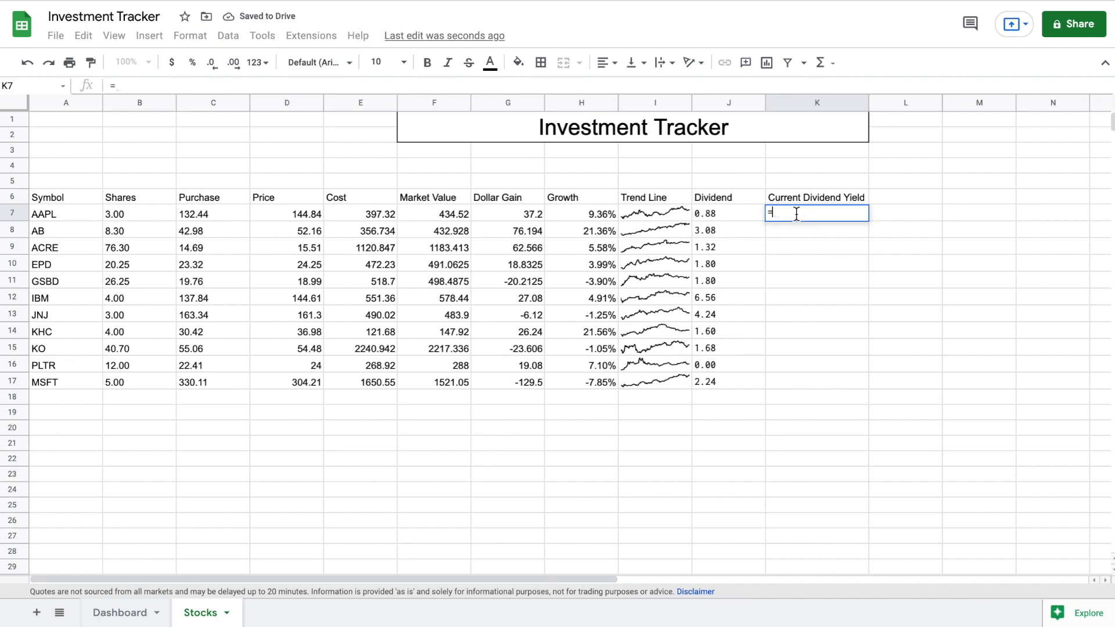
pyautogui.click(725, 213)
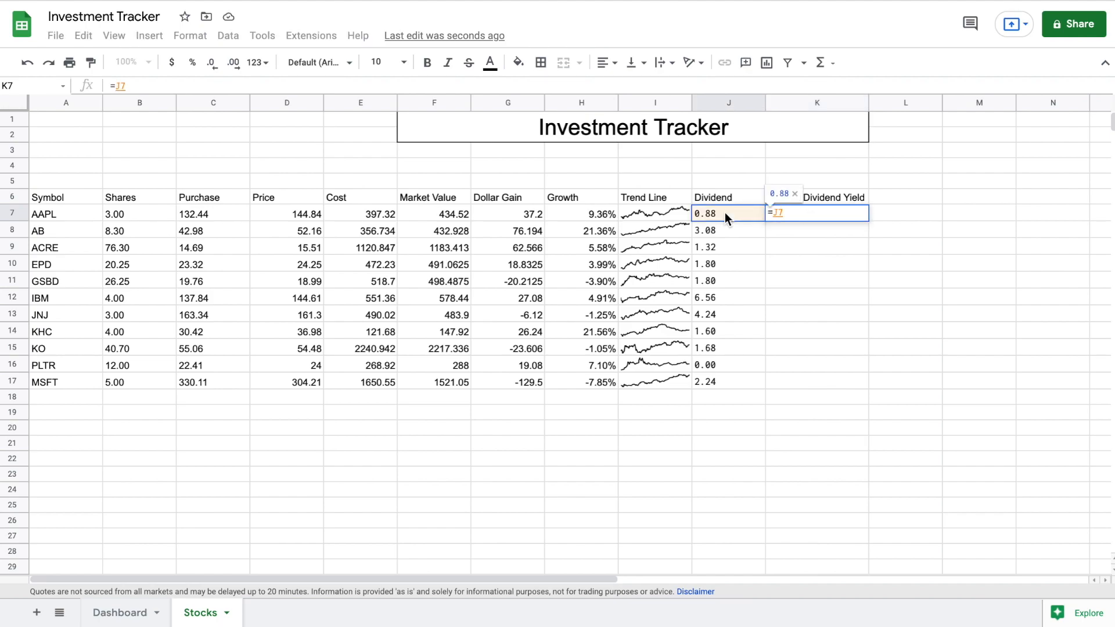
pyautogui.write('/')
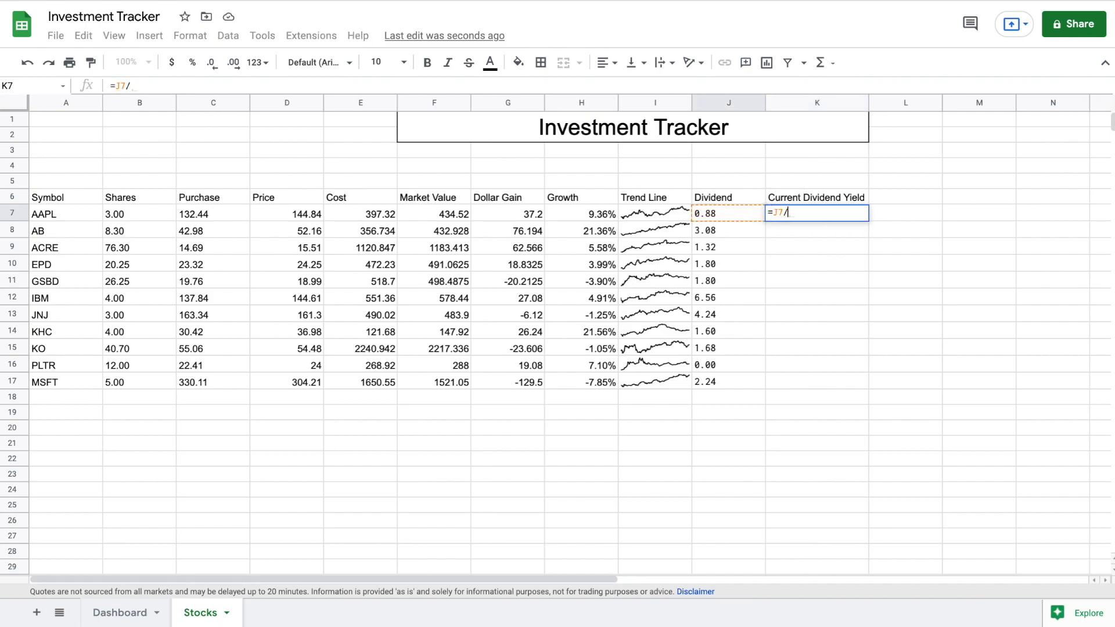
pyautogui.click(285, 212)
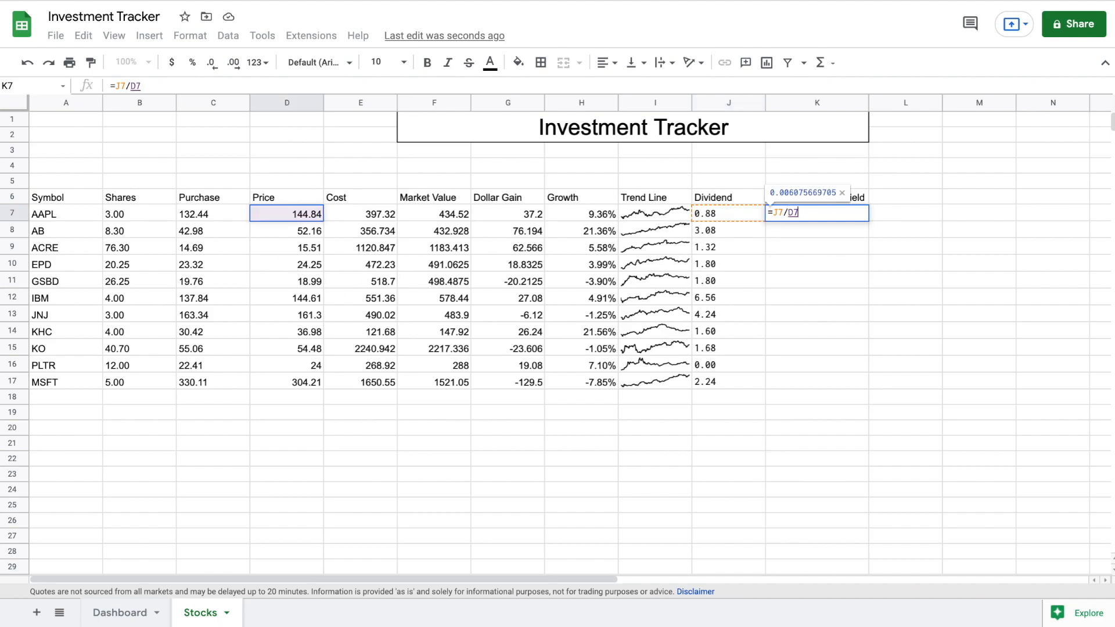
pyautogui.press('Return')
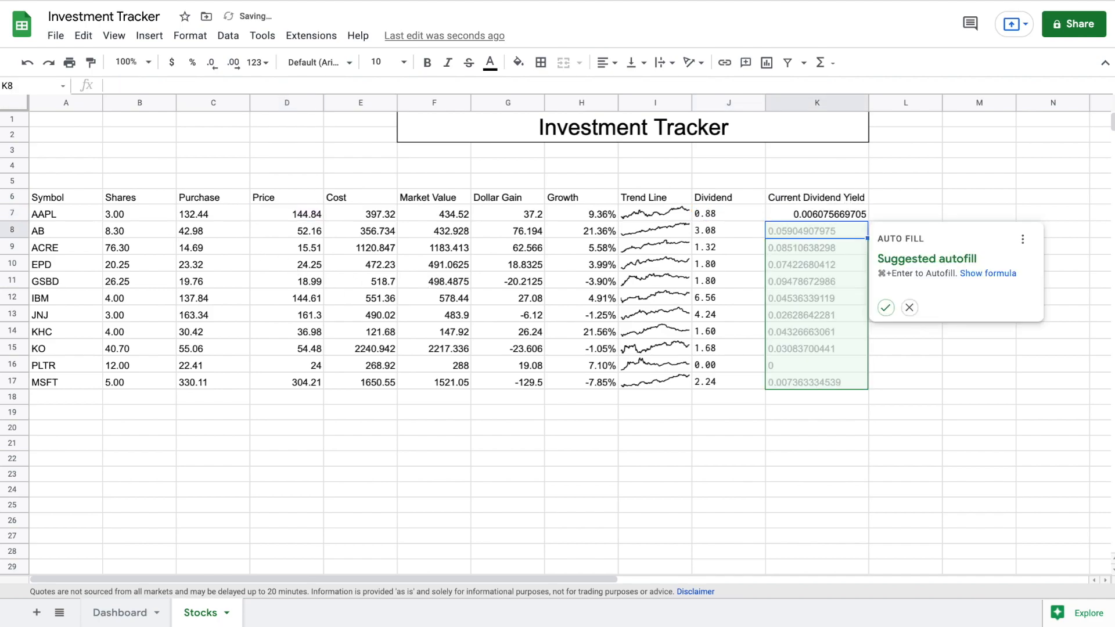
pyautogui.click(887, 310)
# - Format the Current Dividend Yield values in K7:K17 as percentages
pyautogui.moveTo(842, 216); pyautogui.dragTo(840, 381)
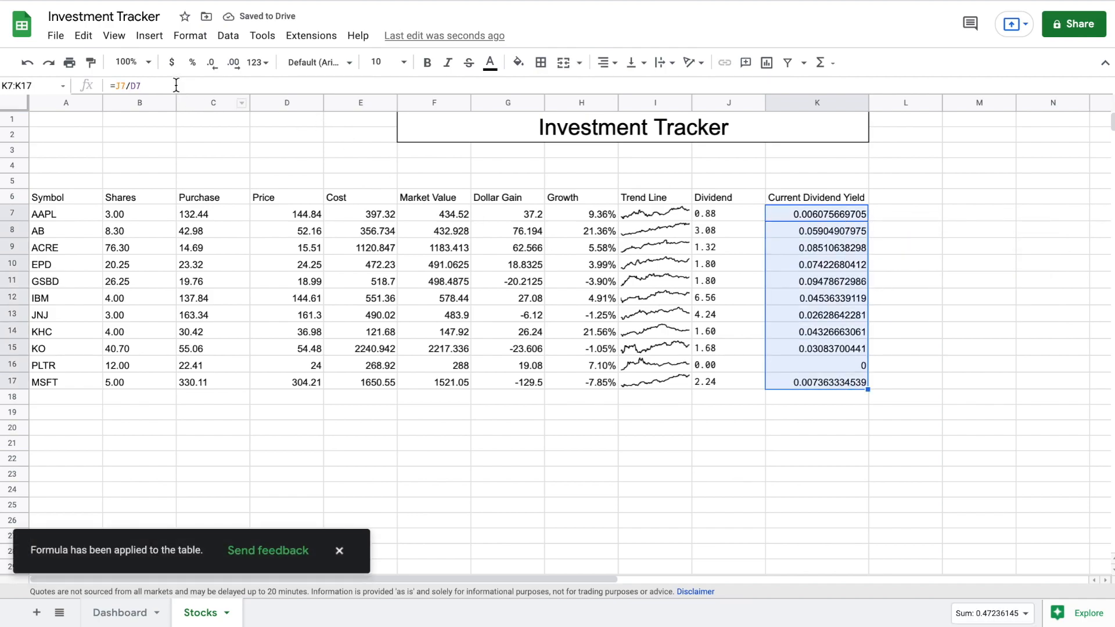
pyautogui.click(193, 62)
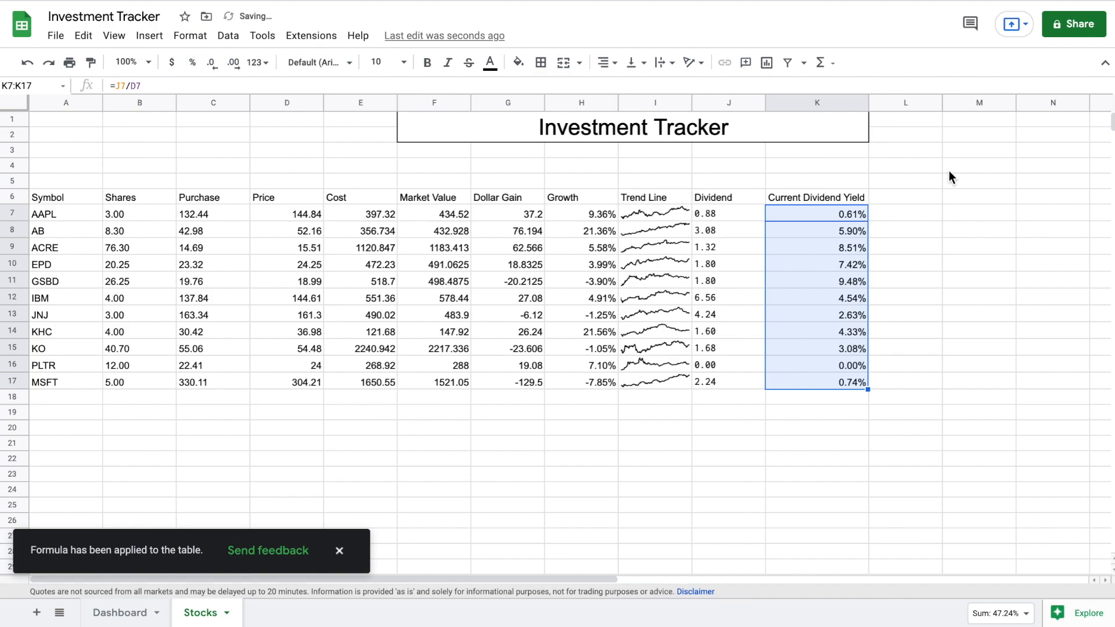
pyautogui.click(923, 172)
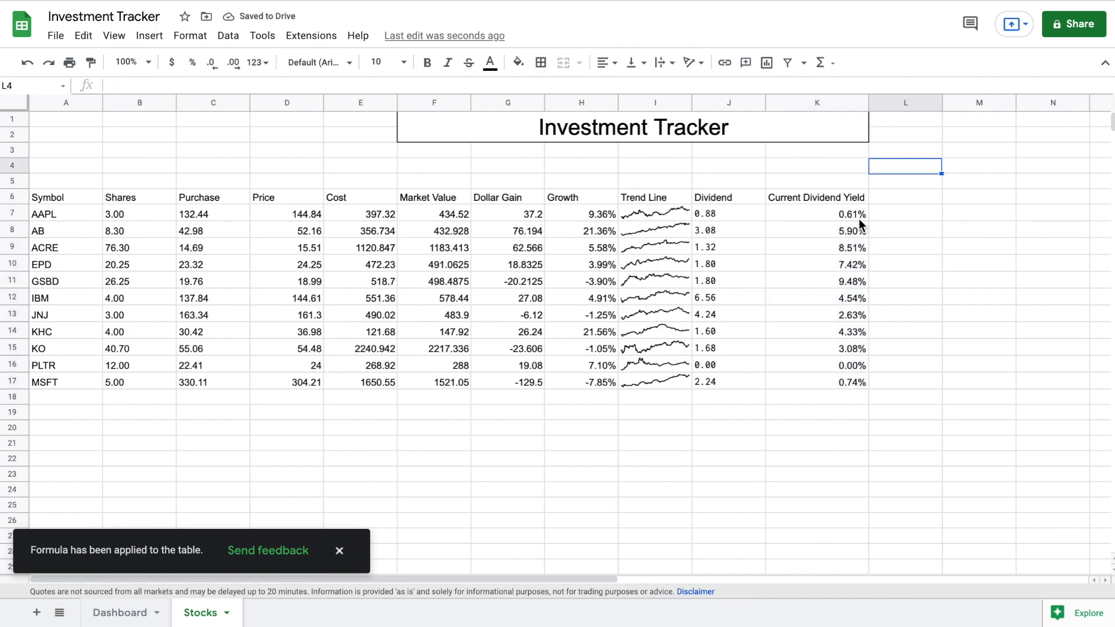
# - Add the header Dividend Yield on Cost in L6 and widen column L to fit it
pyautogui.click(891, 196)
pyautogui.write('Dividend Yield on Cost')
pyautogui.press('Return')
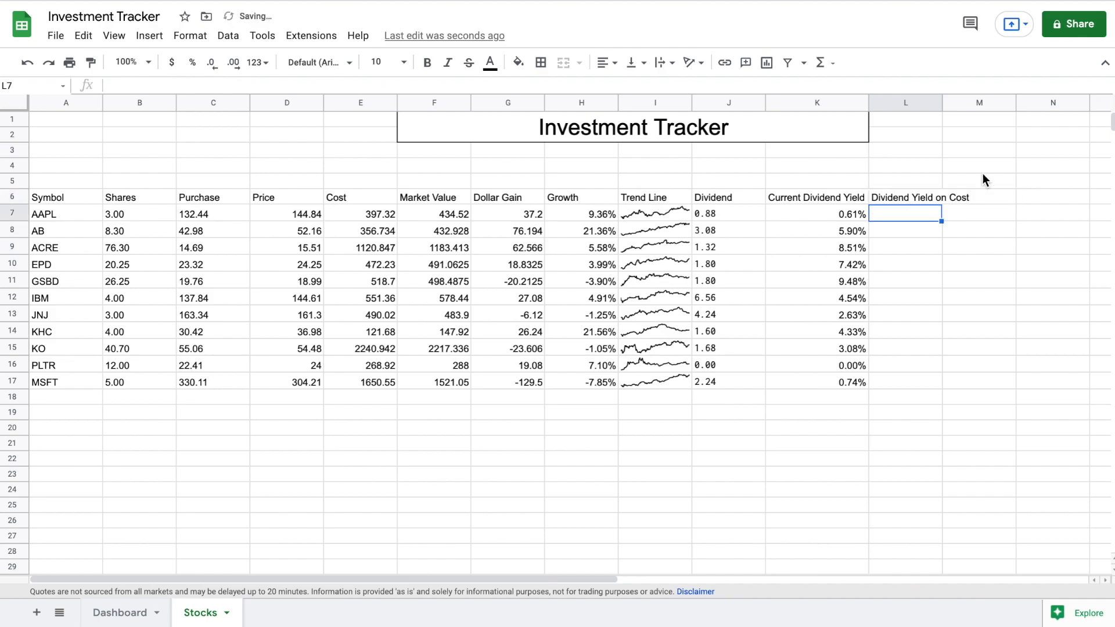
pyautogui.moveTo(942, 102); pyautogui.dragTo(971, 110)
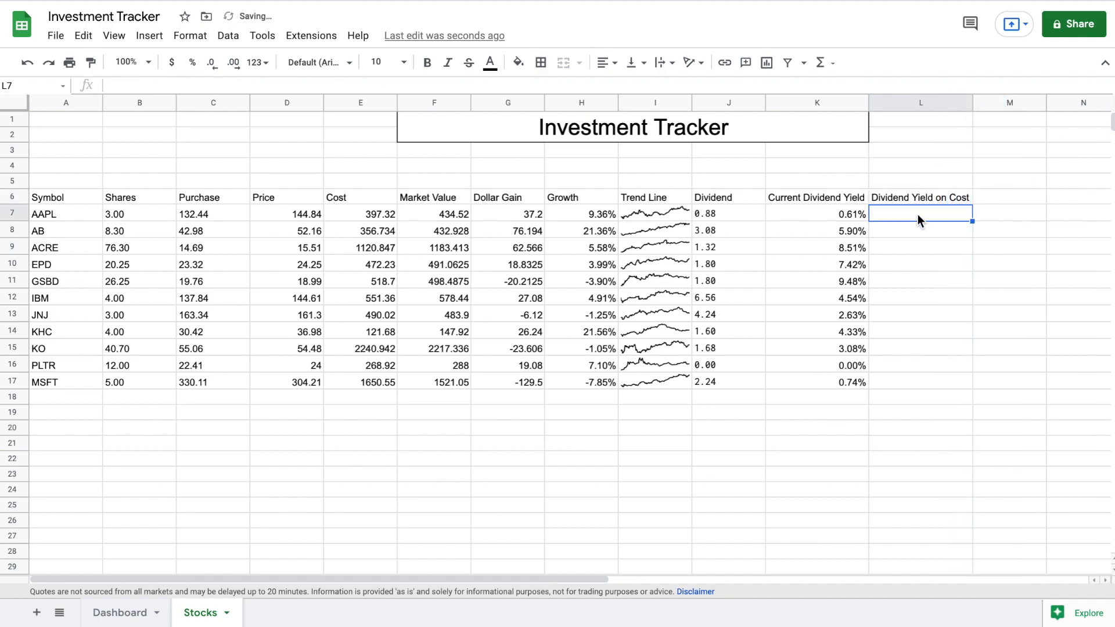
# - Calculate Dividend Yield on Cost for L7:L17 as dividend divided by purchase price, starting with =J7/C7, and format the values as percentages
pyautogui.write('=')
pyautogui.click(726, 215)
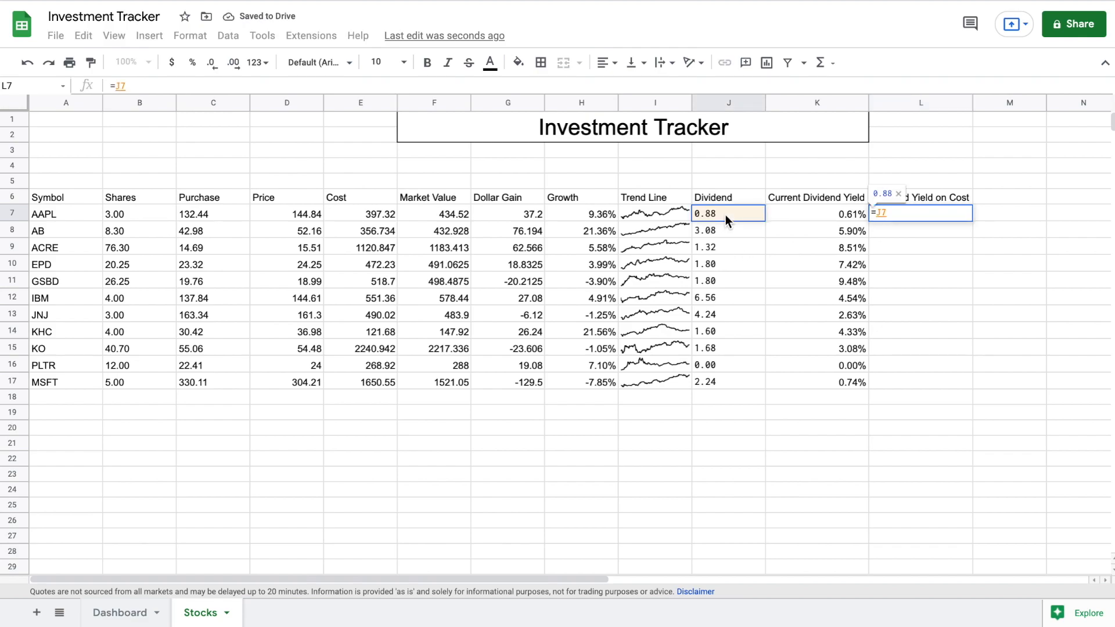
pyautogui.write('/')
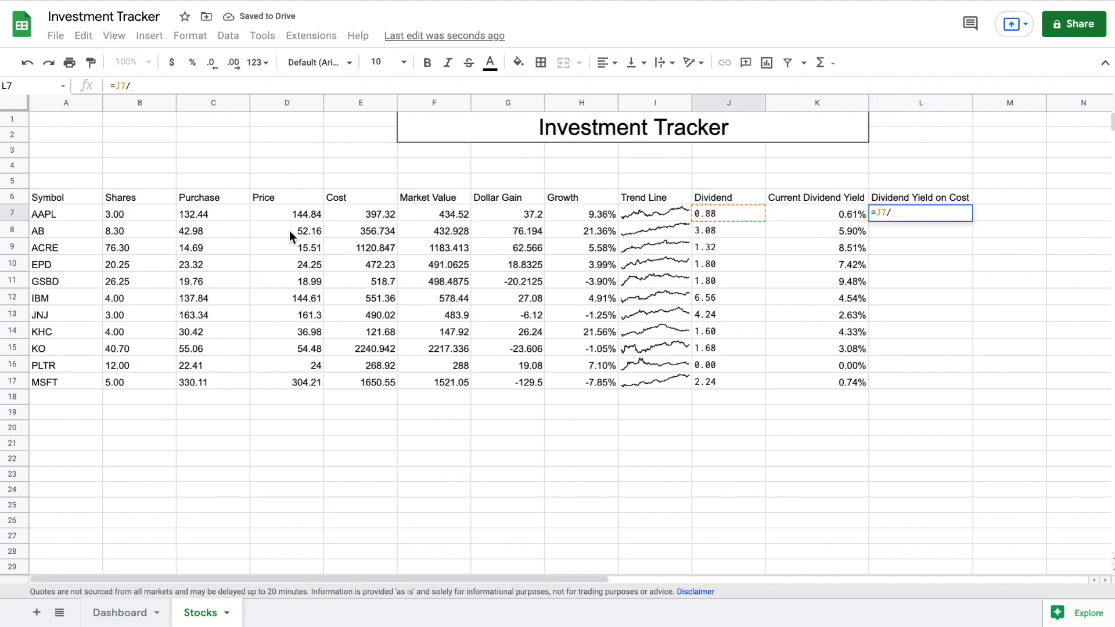
pyautogui.click(227, 218)
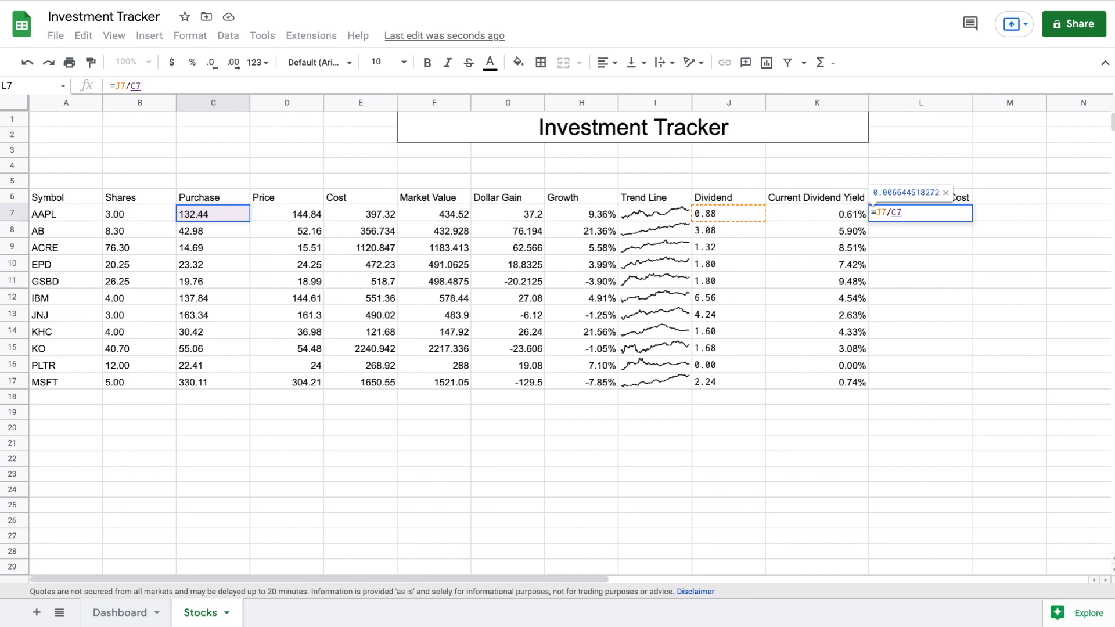
pyautogui.press('Return')
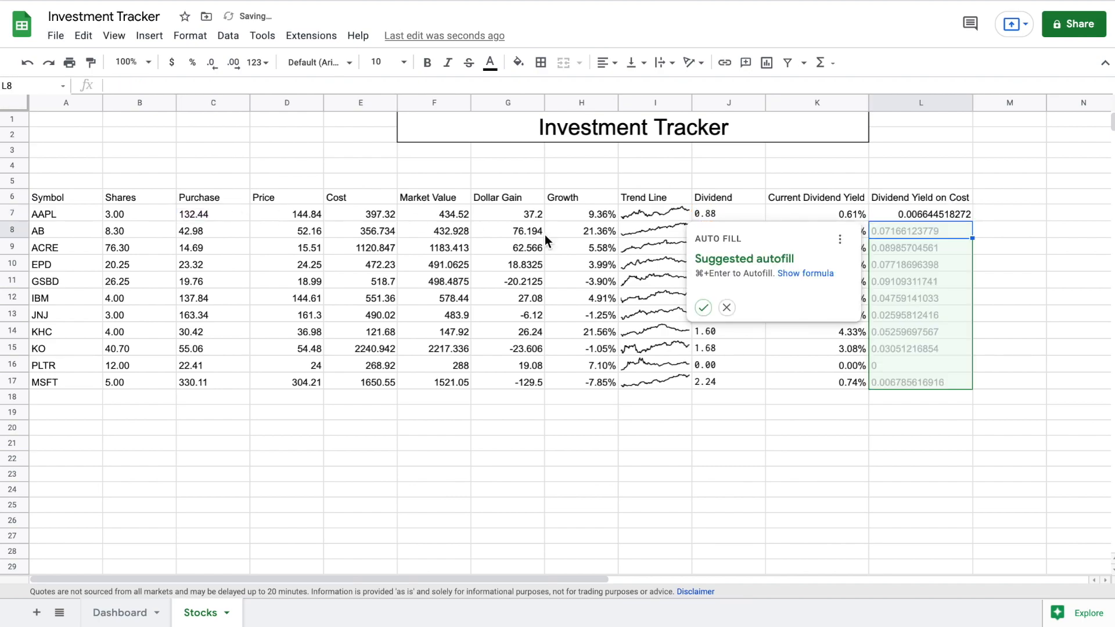
pyautogui.click(704, 308)
pyautogui.moveTo(911, 215); pyautogui.dragTo(918, 382)
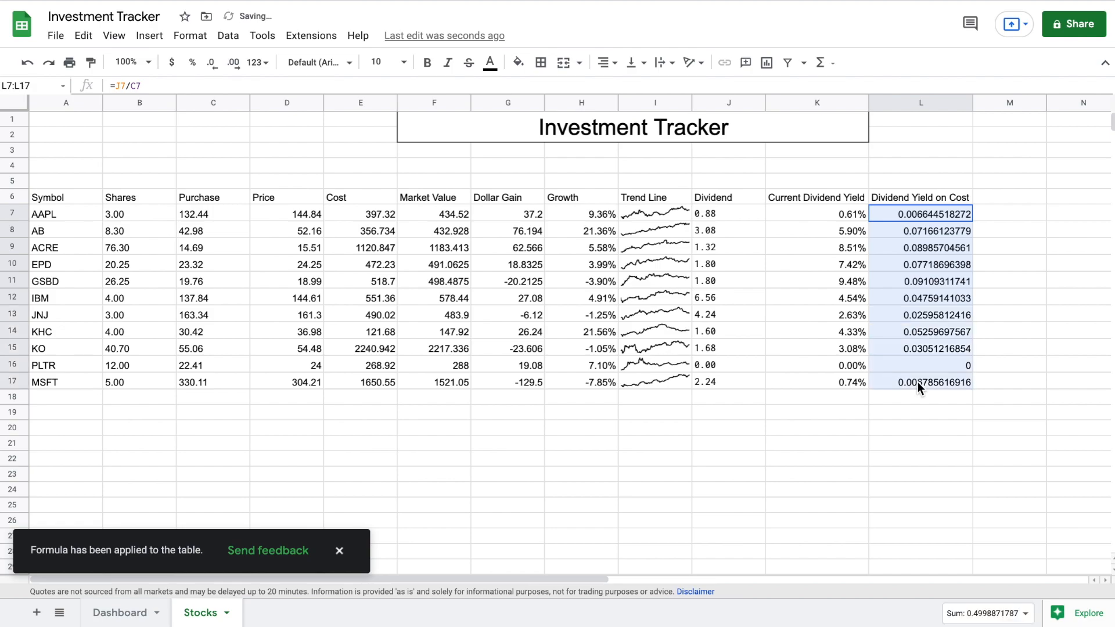
pyautogui.click(192, 62)
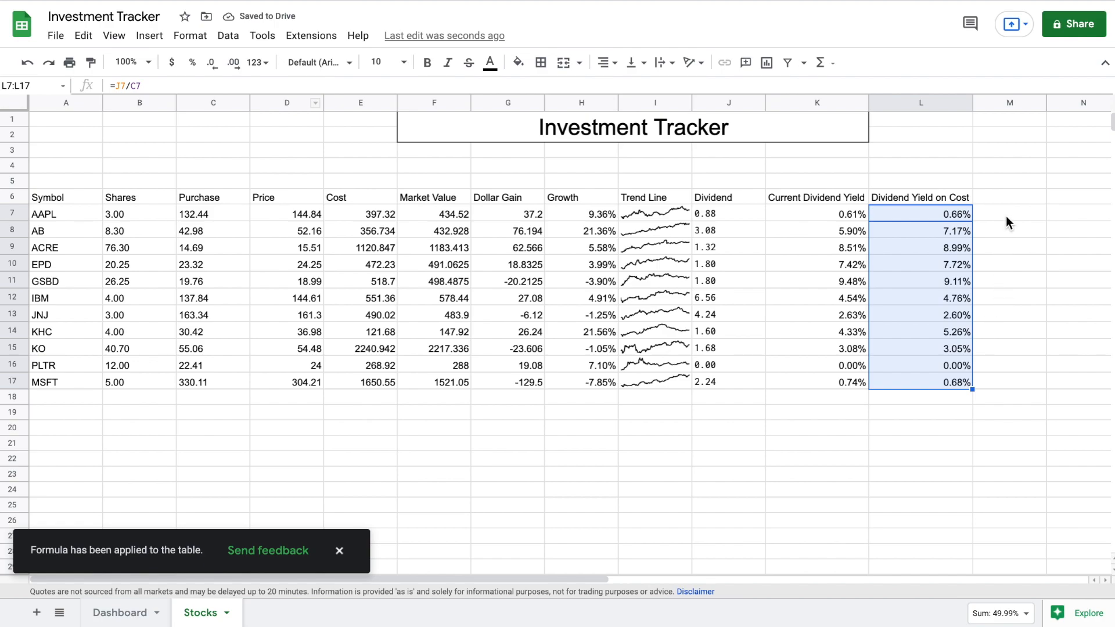
# - Add the header Dividend Income in M6 and widen column M to fit it
pyautogui.click(1006, 197)
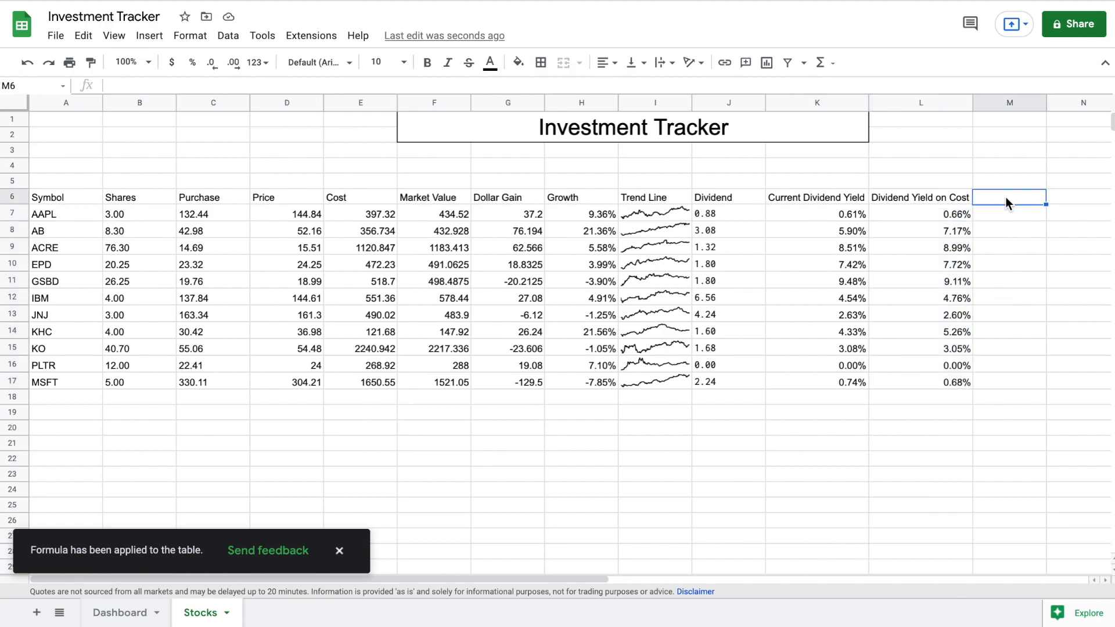
pyautogui.write('Dividend ')
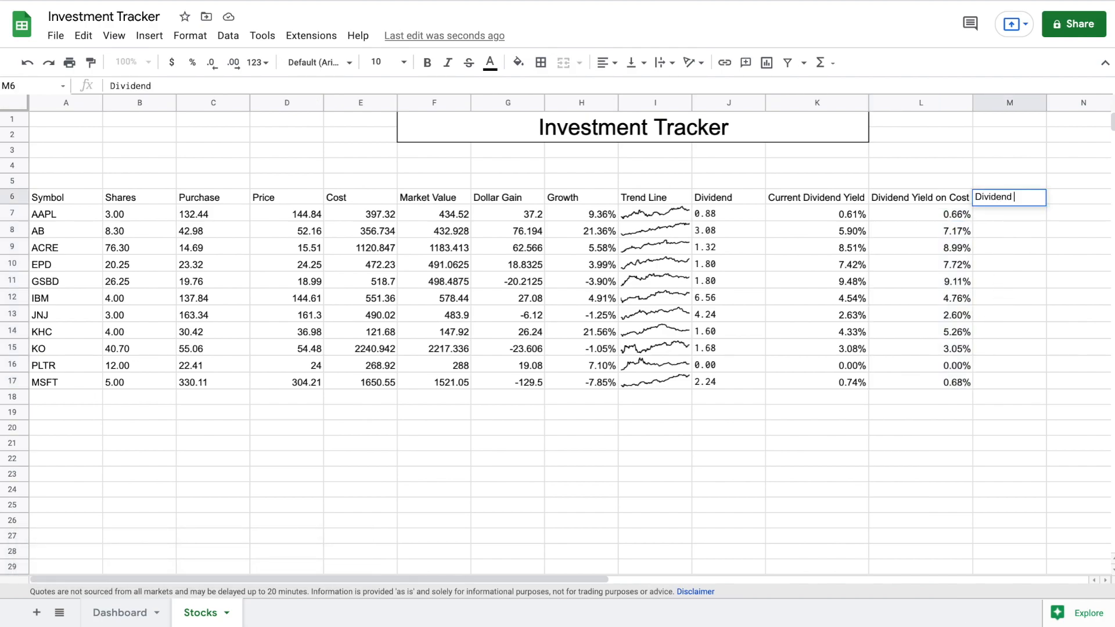
pyautogui.write('Income')
pyautogui.press('Return')
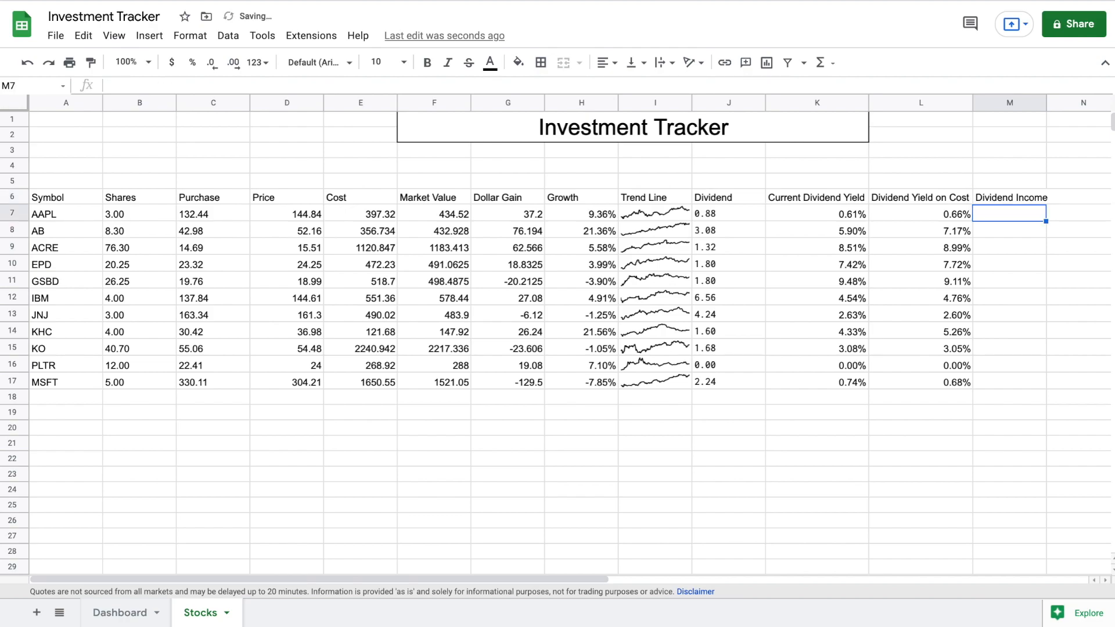
pyautogui.moveTo(1046, 103); pyautogui.dragTo(1054, 106)
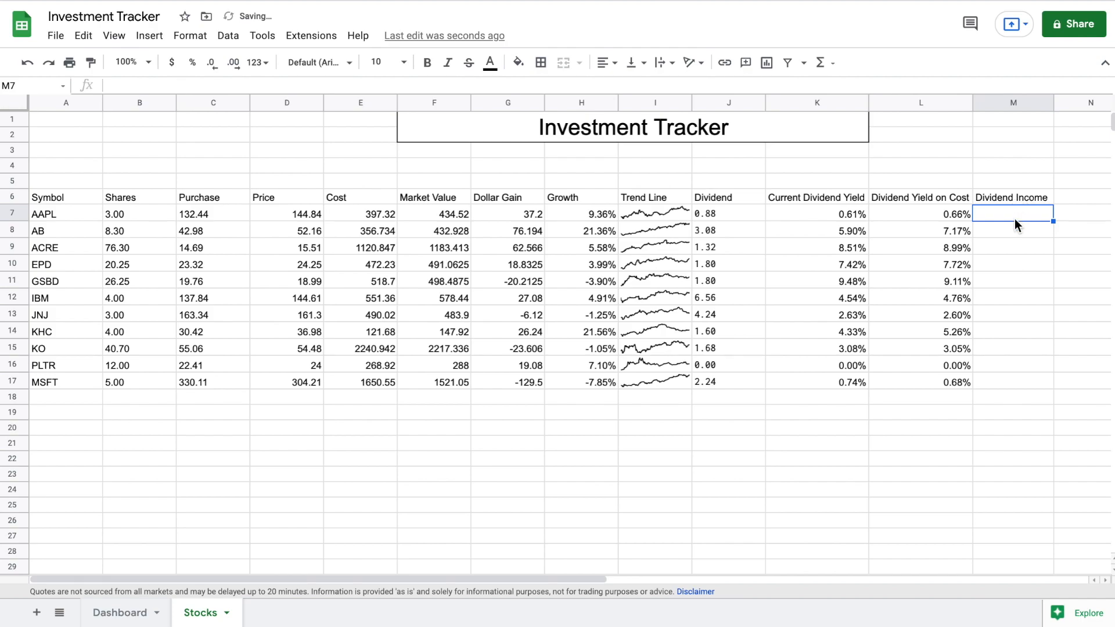
# - Calculate Dividend Income as dividend times shares with =J7*B7 in M7 and autofill the rest of the column
pyautogui.write('=')
pyautogui.click(714, 215)
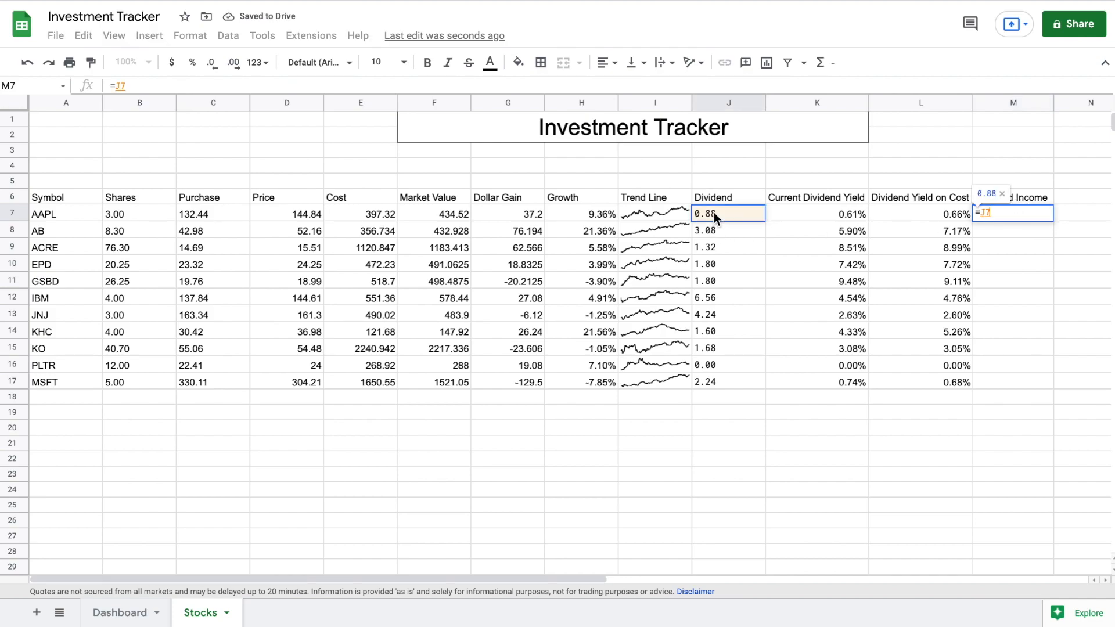
pyautogui.write('*')
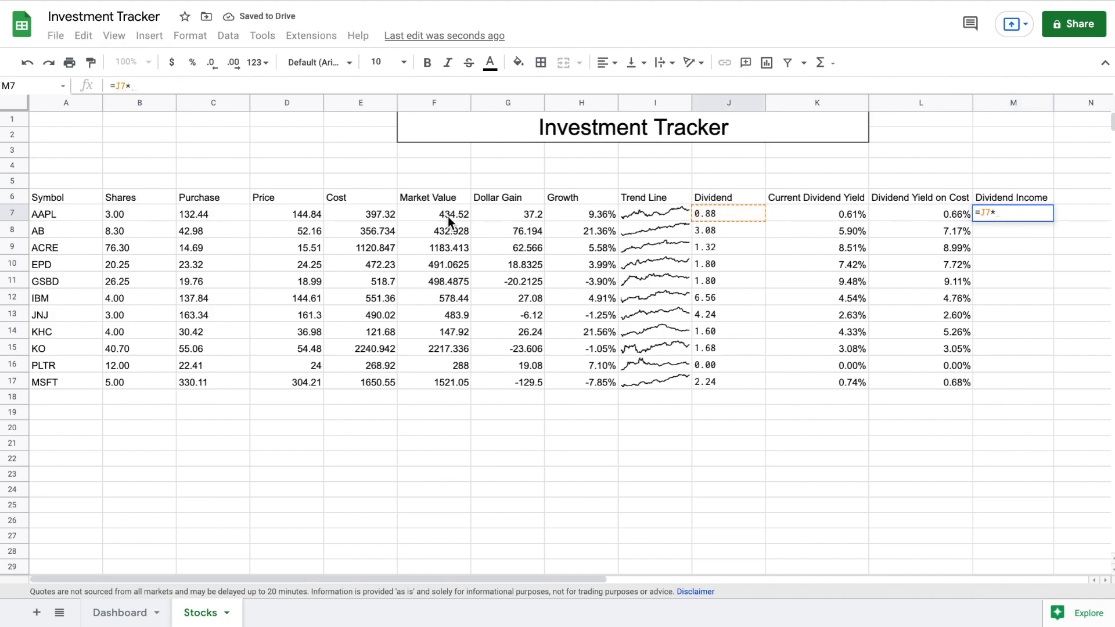
pyautogui.click(148, 217)
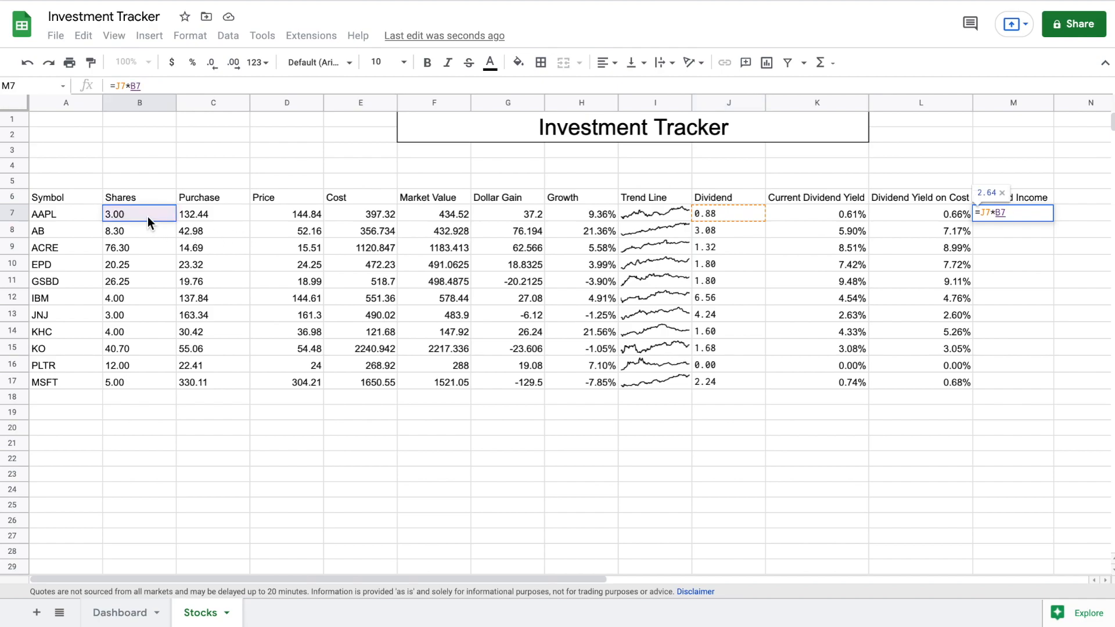
pyautogui.press('Return')
pyautogui.click(807, 308)
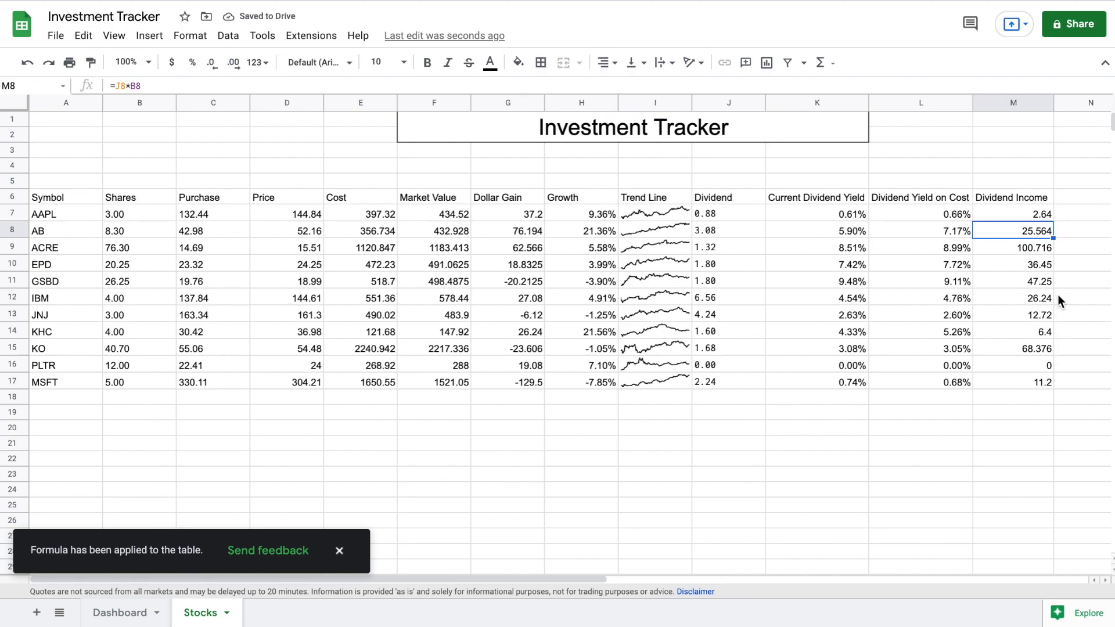
# - Add the header Industry in N6, next to Dividend Income
pyautogui.click(1074, 200)
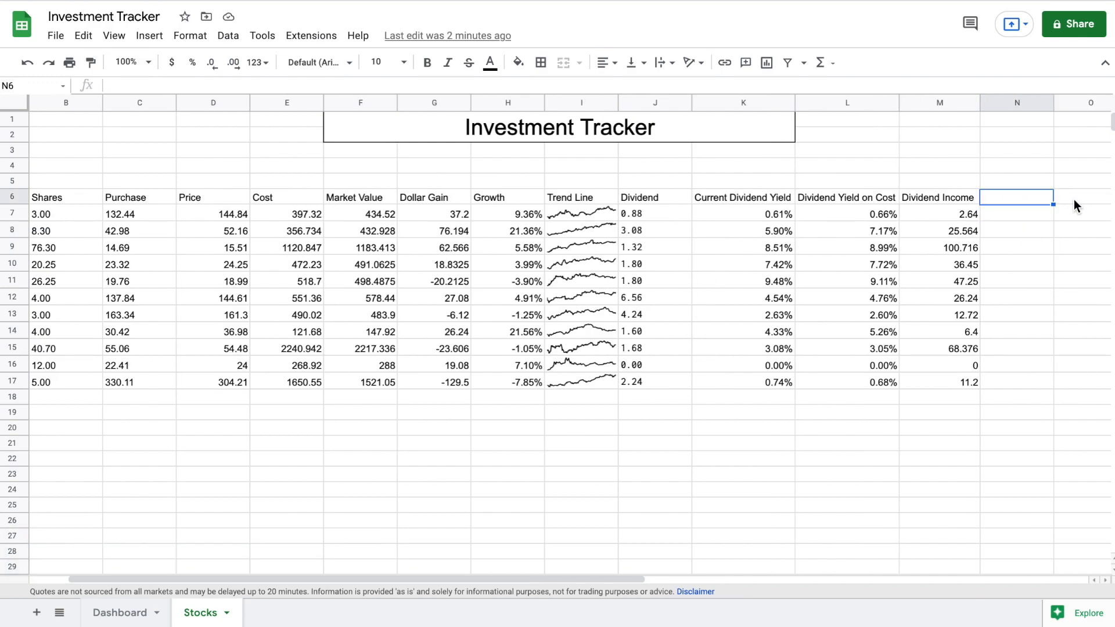
pyautogui.write('Industry')
pyautogui.press('Return')
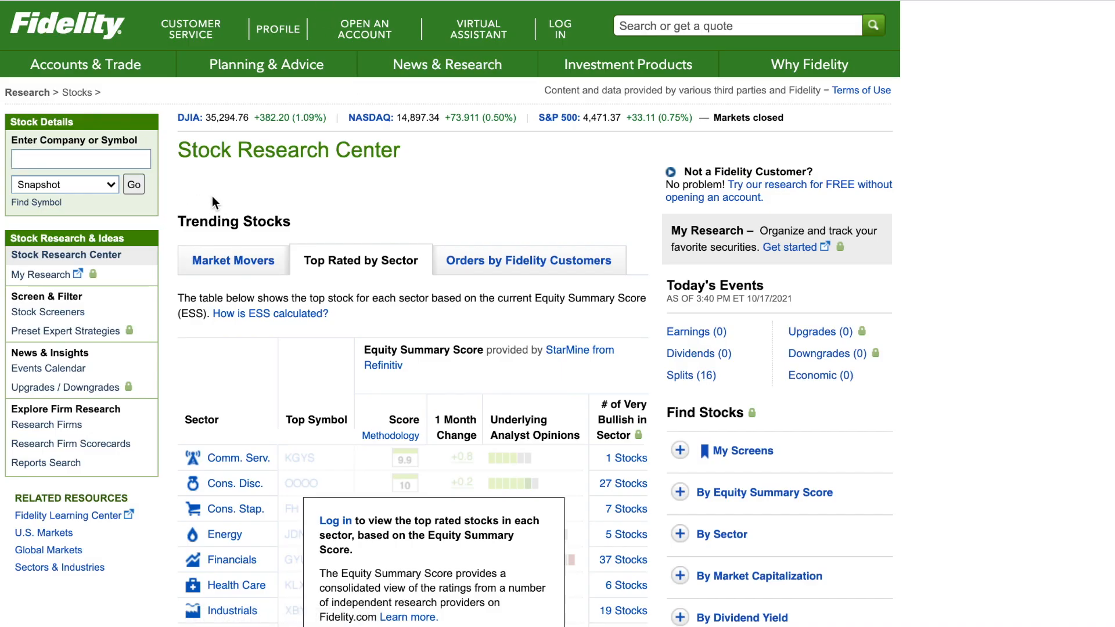
# - Switch to Fidelity's Stock Research Center, look up the AAPL snapshot and examine the company details down the page
pyautogui.click(80, 159)
pyautogui.write('aap')
pyautogui.click(125, 204)
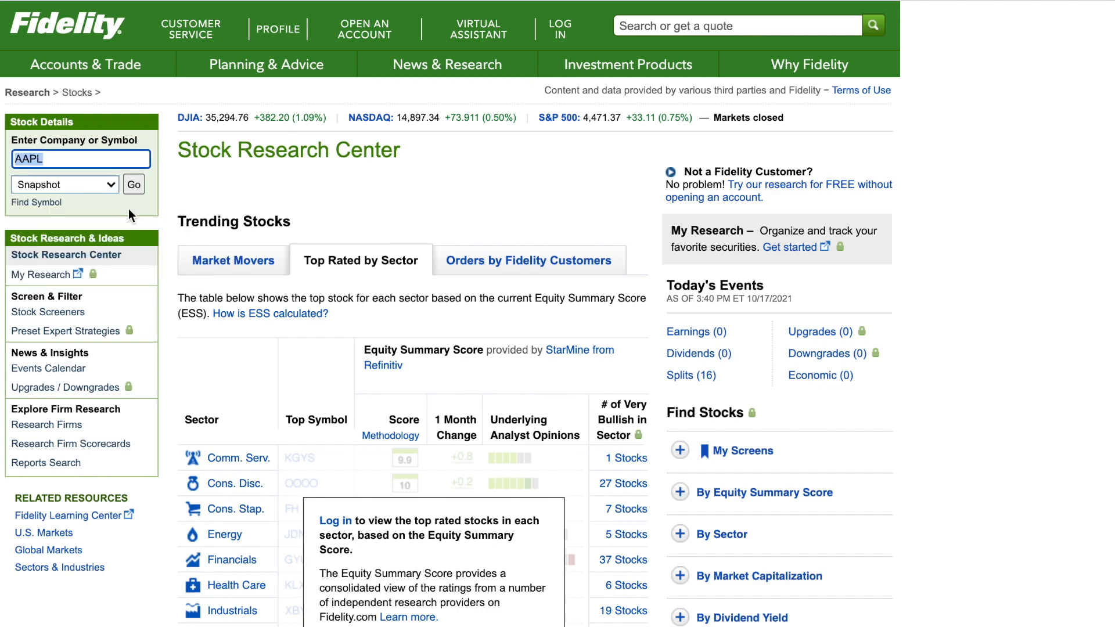
pyautogui.click(133, 186)
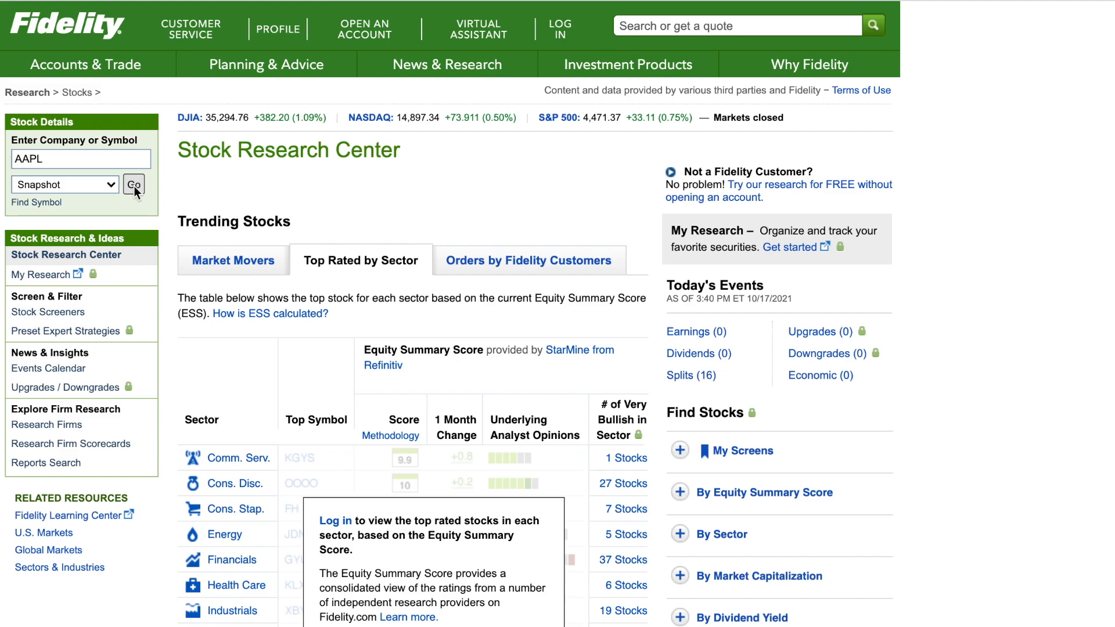
pyautogui.scroll(-5, 475, 351)
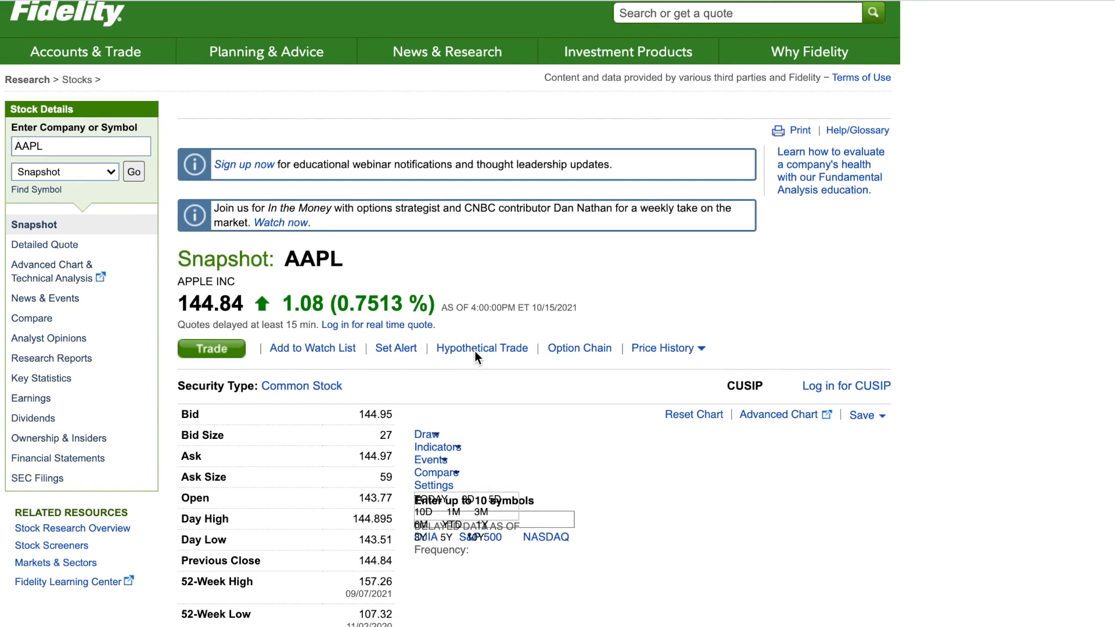
pyautogui.scroll(-10, 393, 475)
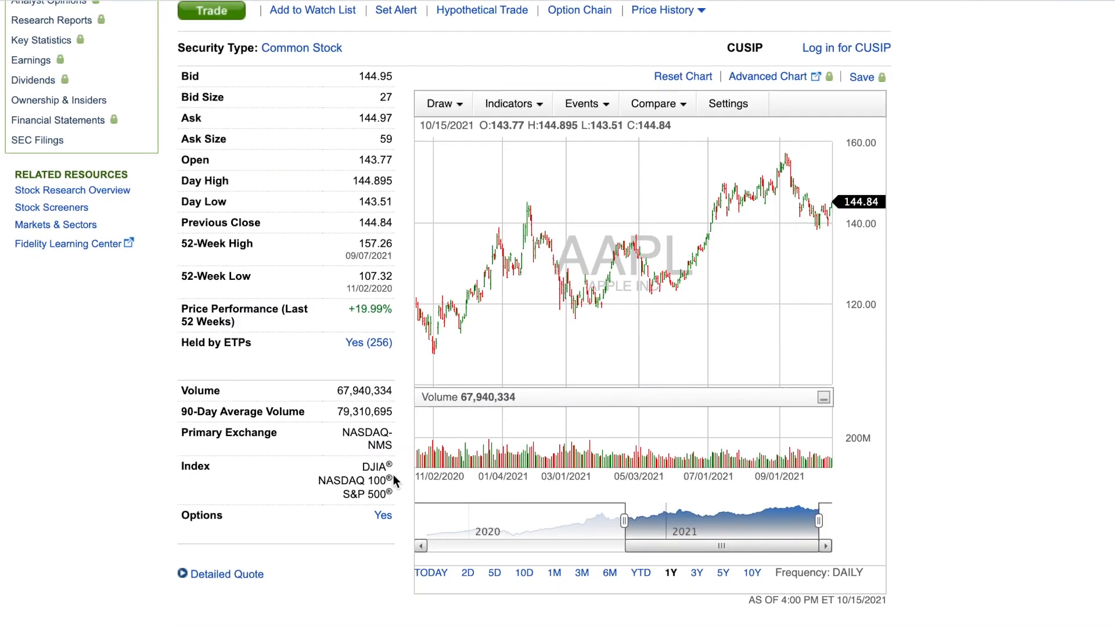
pyautogui.scroll(-4, 393, 475)
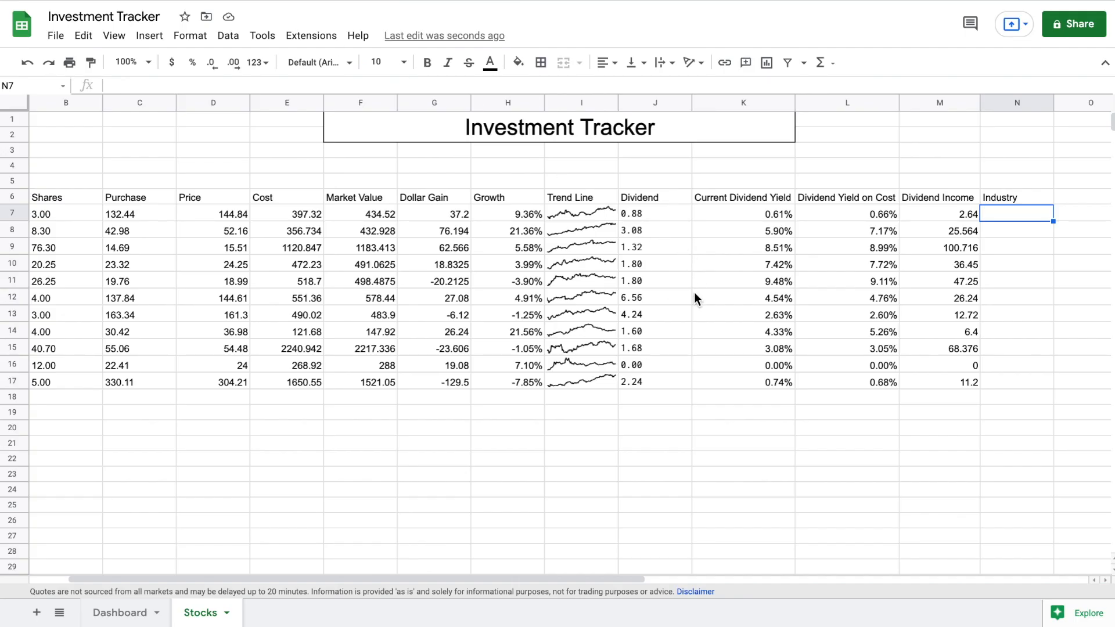
pyautogui.write('=if(isblank(A7),"",index(importxml("https://eresearch.fidelity.com/eresearch/goto/evaluate/snapshot.jhtml?symbols="&A7&"","//div[@class=\'sub-heading\']//span[@class=\'right\']"),1))')
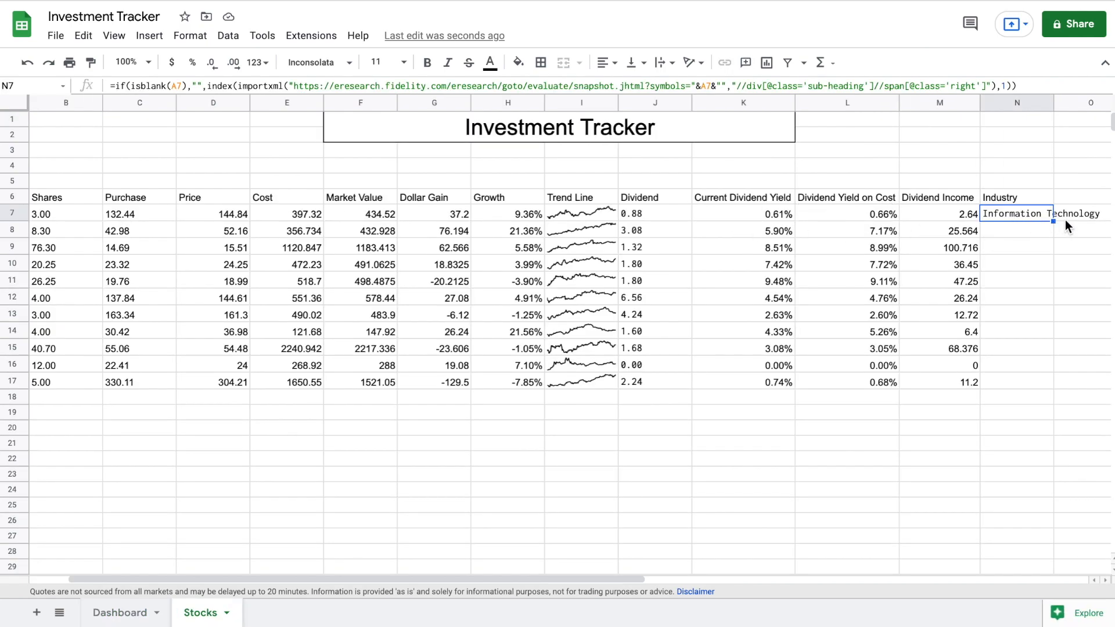
pyautogui.moveTo(1053, 221); pyautogui.dragTo(1039, 385)
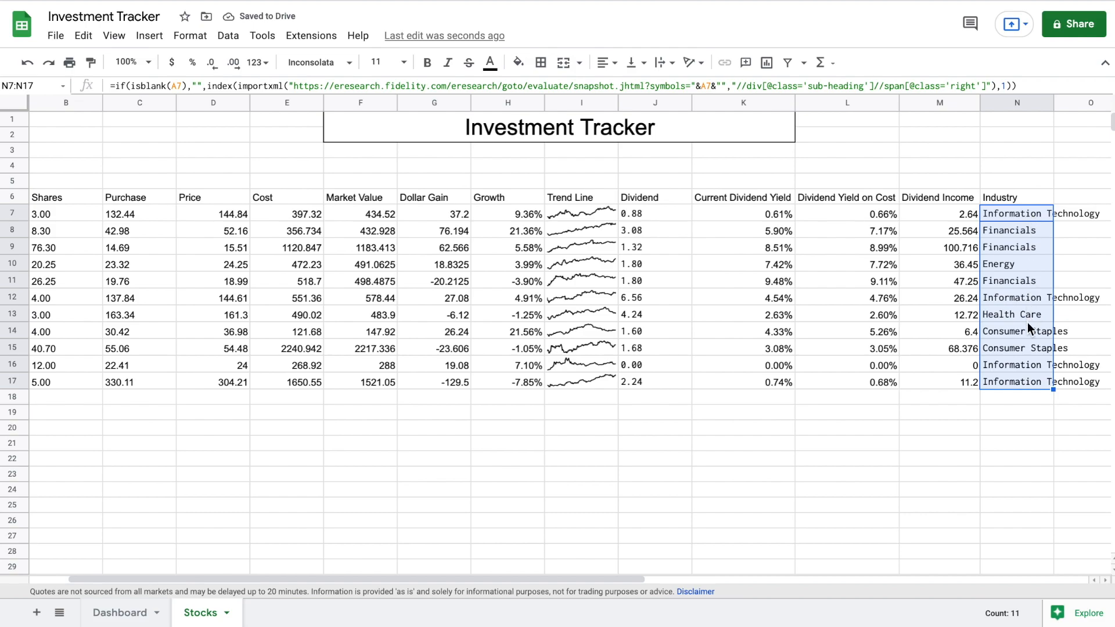
pyautogui.moveTo(1052, 102); pyautogui.dragTo(1106, 108)
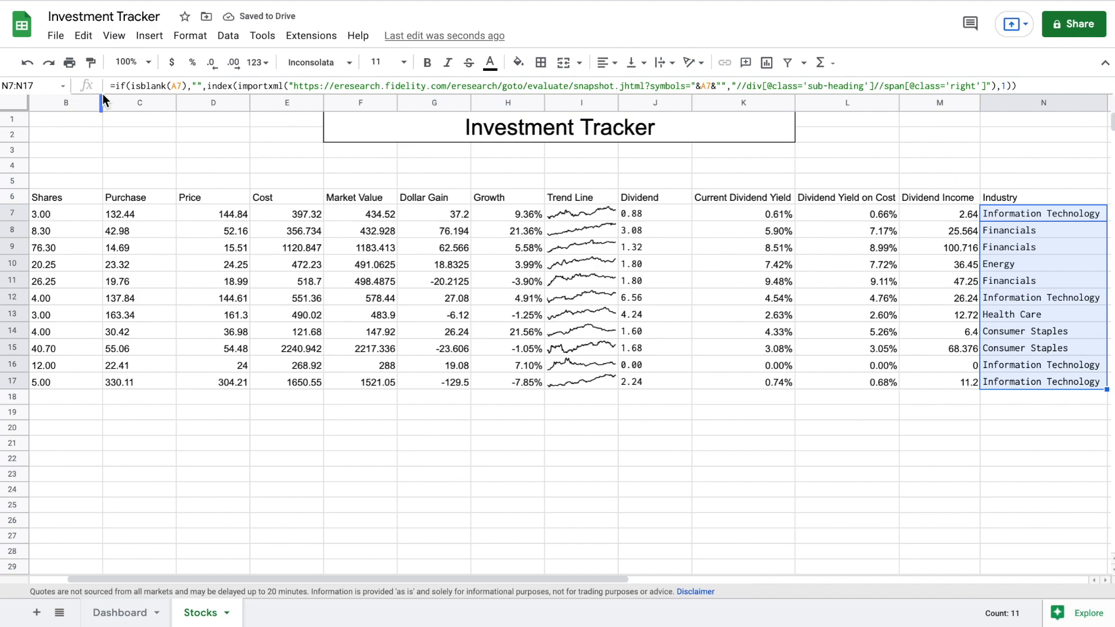
# - Center the contents of all cells on the Stocks sheet horizontally
pyautogui.click(15, 103)
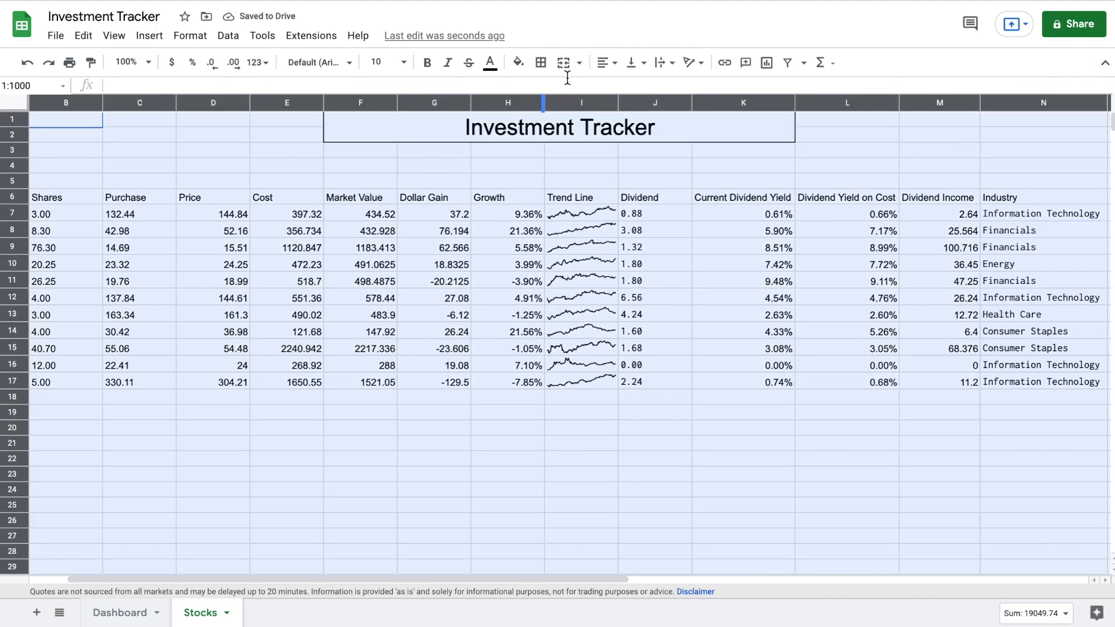
pyautogui.click(606, 62)
pyautogui.click(622, 86)
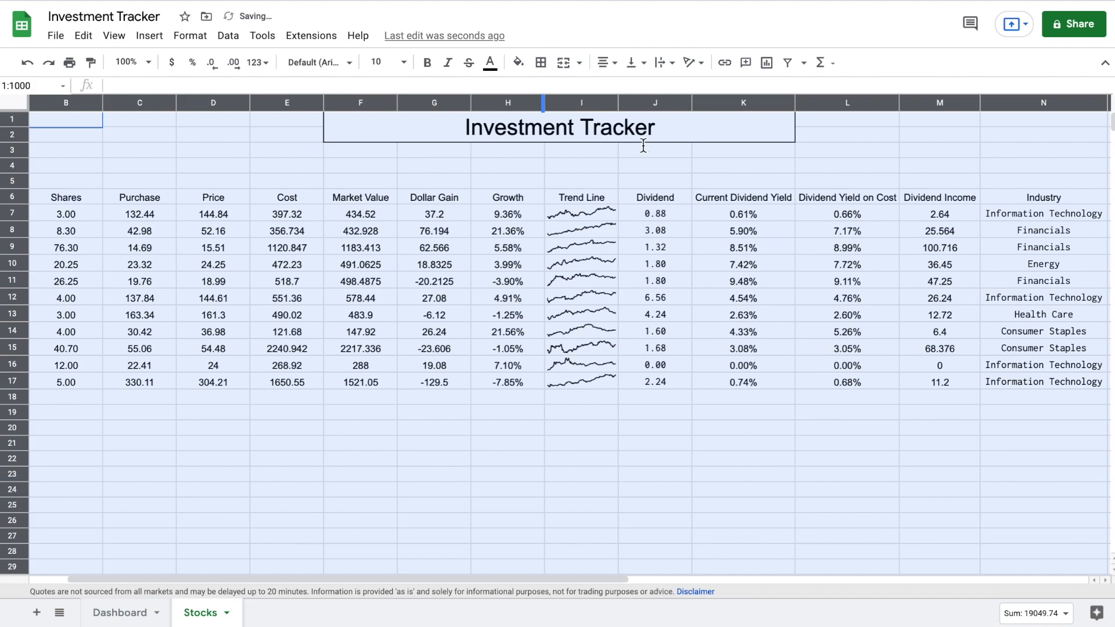
pyautogui.click(688, 166)
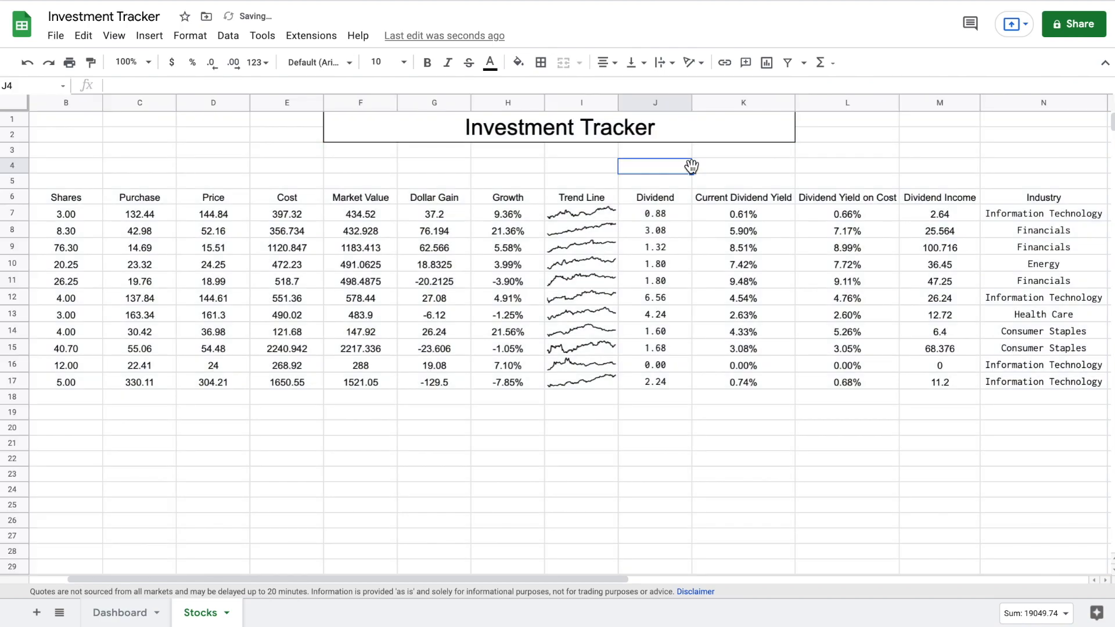
# - Try to change the font of the Industry values in N7:N17 and the Dividend values in J7:J17
pyautogui.click(1004, 212)
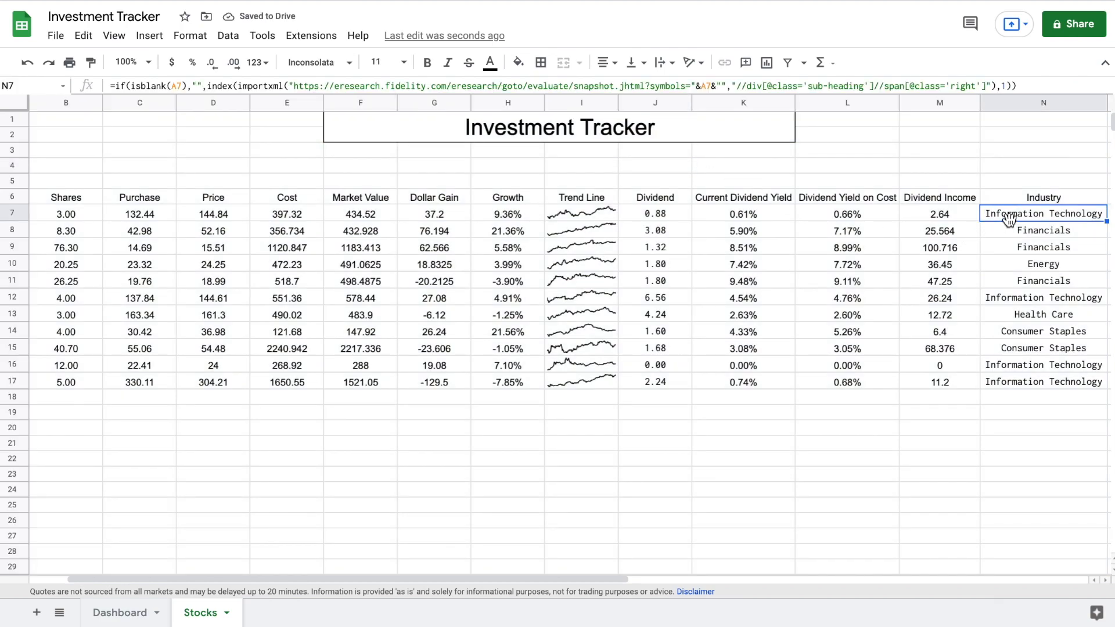
pyautogui.moveTo(1010, 218); pyautogui.dragTo(1012, 389)
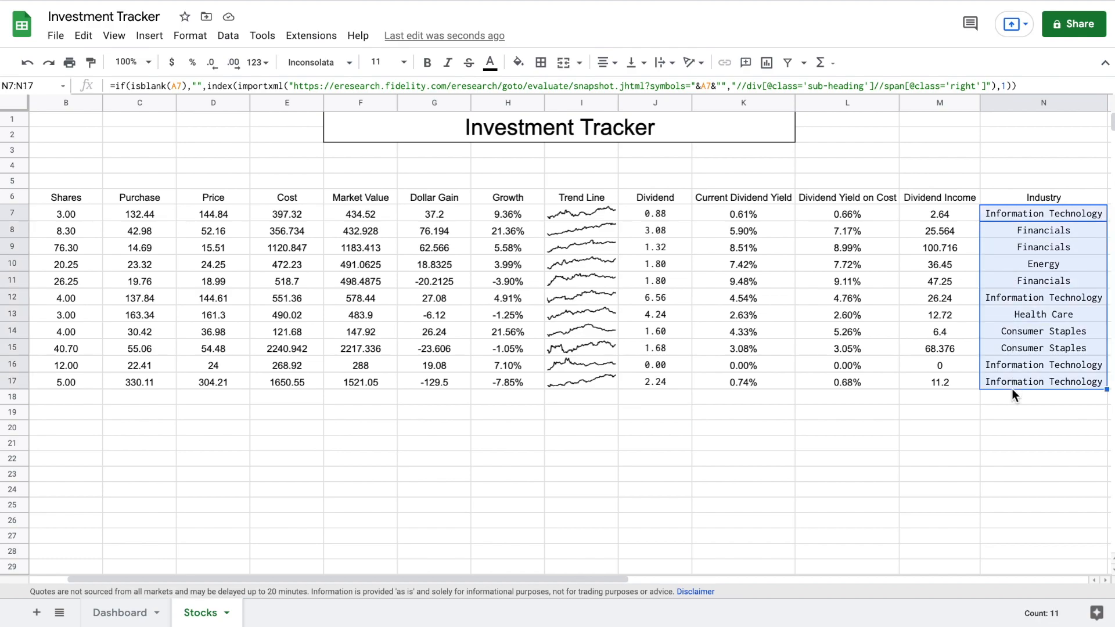
pyautogui.moveTo(670, 211); pyautogui.dragTo(671, 382)
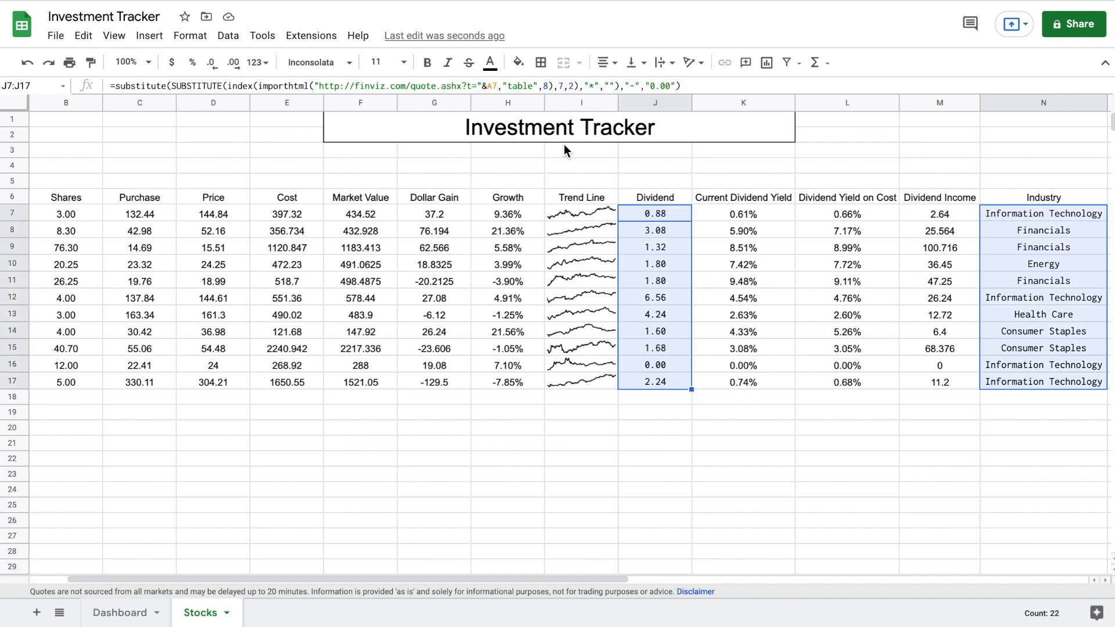
pyautogui.click(349, 63)
pyautogui.click(353, 149)
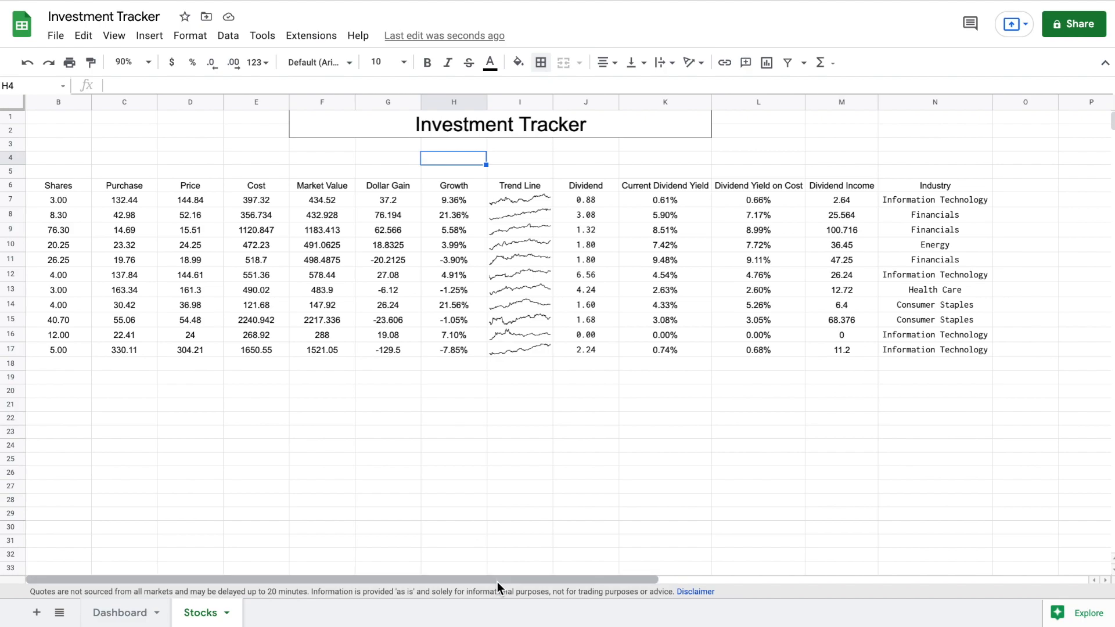
# - Add borders around and between all header cells in A6:N6
pyautogui.hscroll(-2, 497, 582)
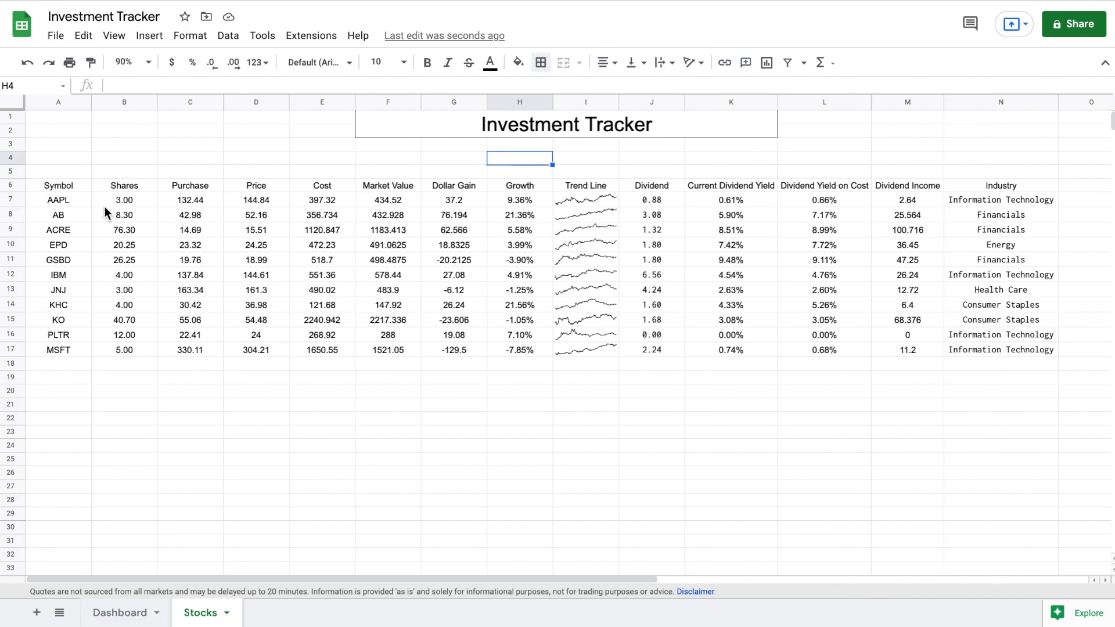
pyautogui.moveTo(69, 186); pyautogui.dragTo(970, 189)
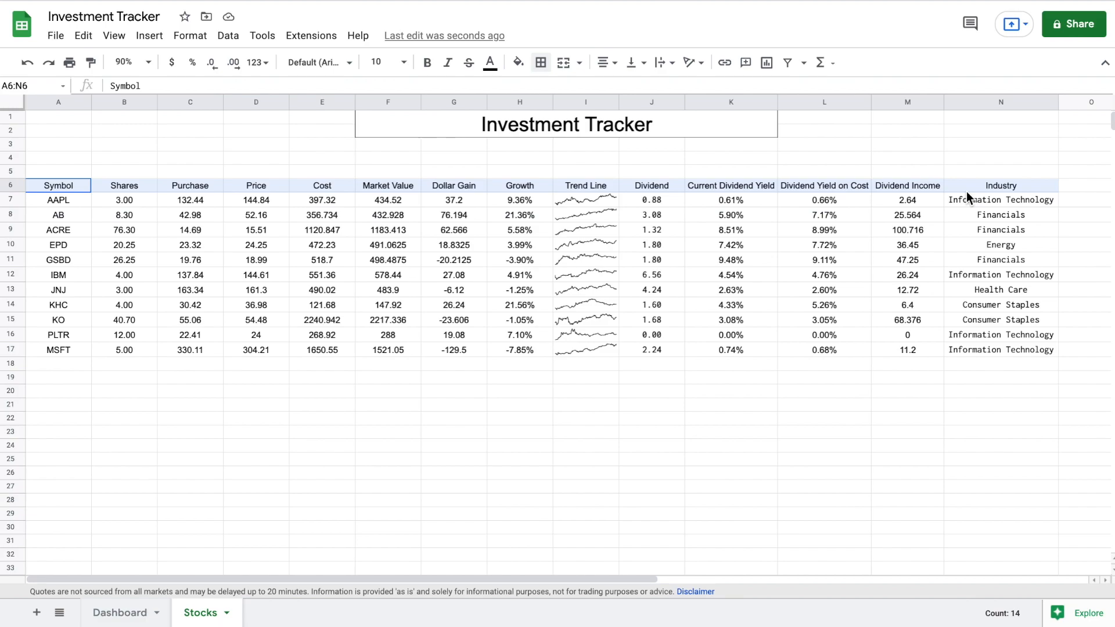
pyautogui.click(540, 62)
pyautogui.click(546, 92)
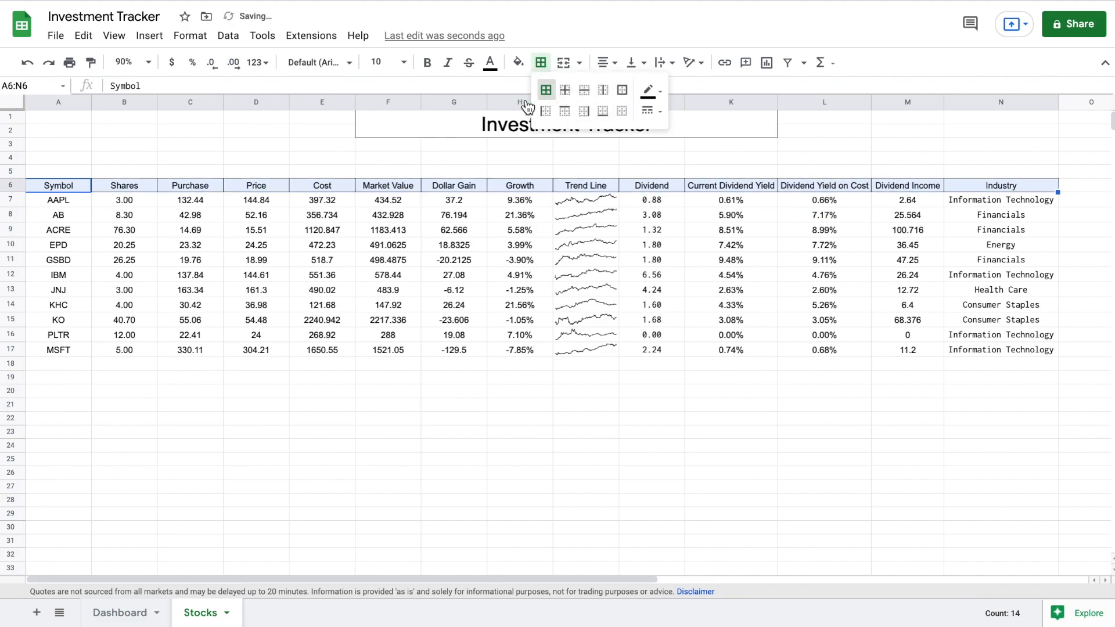
pyautogui.click(307, 142)
# - Add a right-hand border to the Purchase values in C7:C17
pyautogui.moveTo(192, 202); pyautogui.dragTo(196, 338)
pyautogui.moveTo(197, 346); pyautogui.dragTo(196, 348)
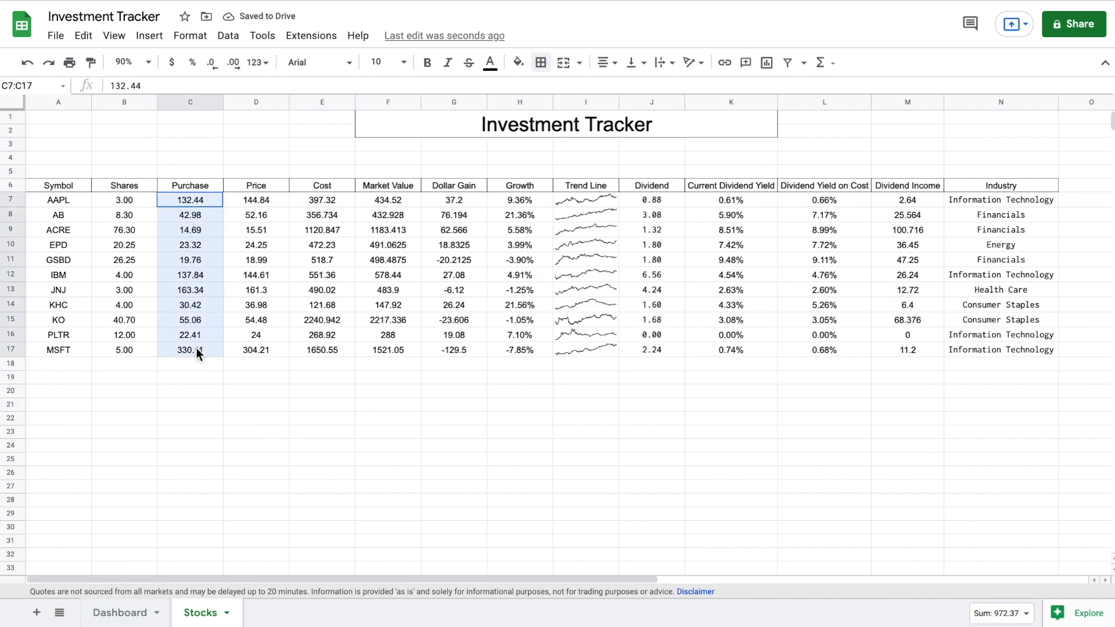
pyautogui.click(541, 63)
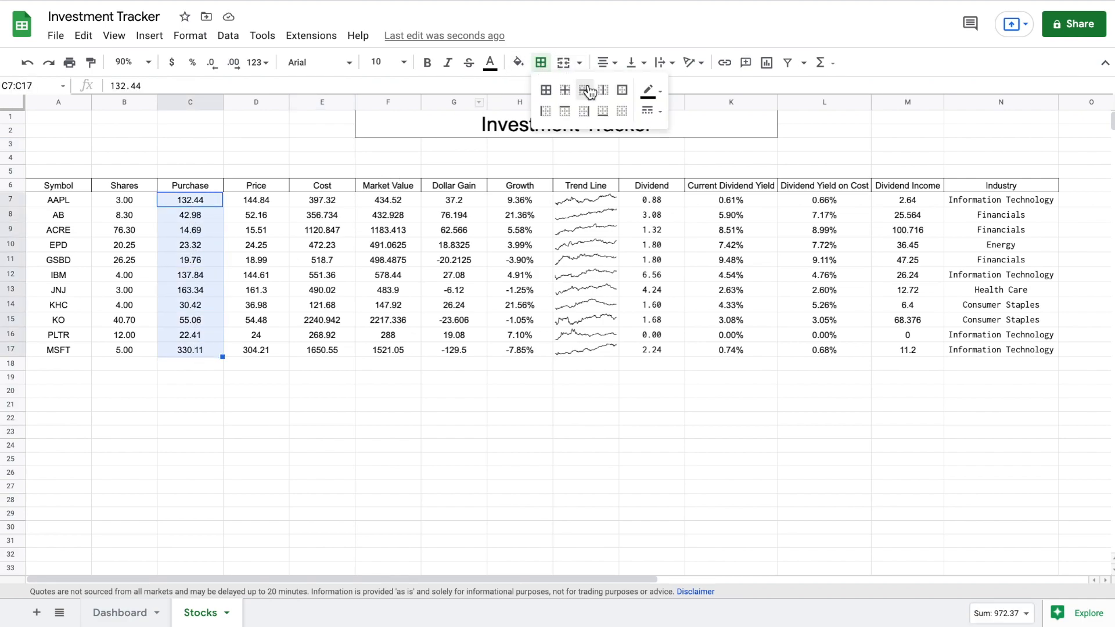
pyautogui.click(584, 110)
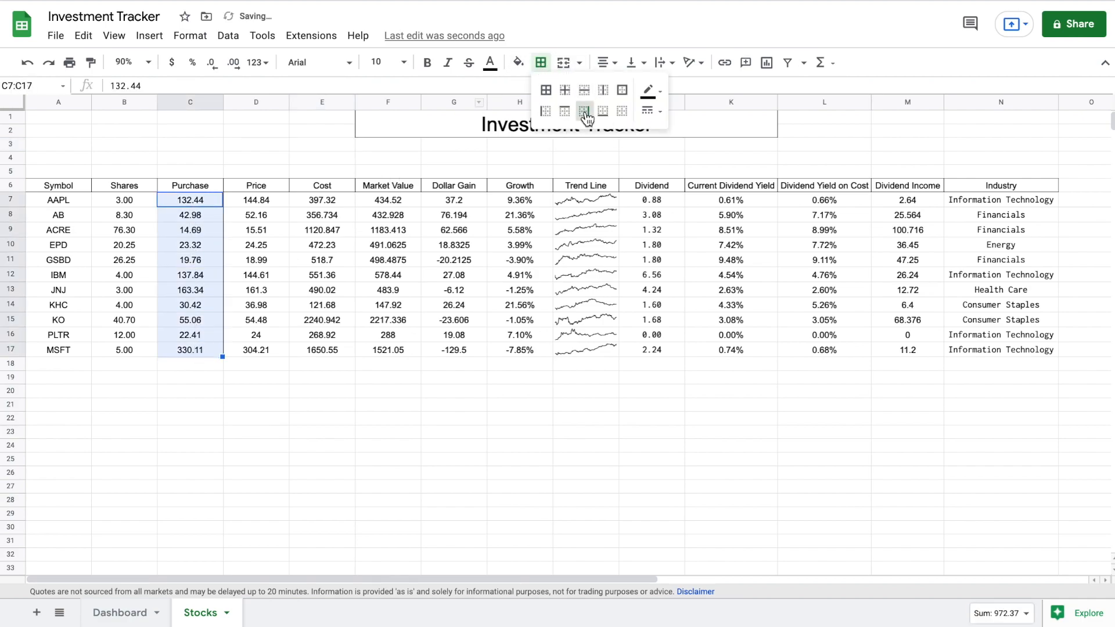
pyautogui.click(657, 161)
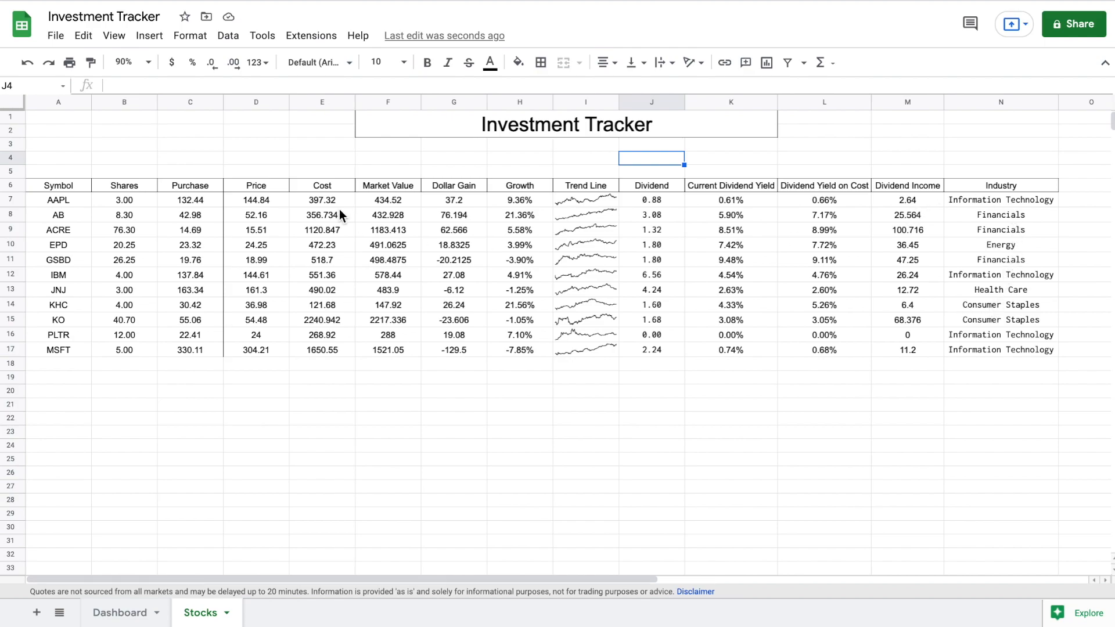
# - Add an outer border around the stock data area A7:N50
pyautogui.moveTo(72, 200); pyautogui.dragTo(987, 455)
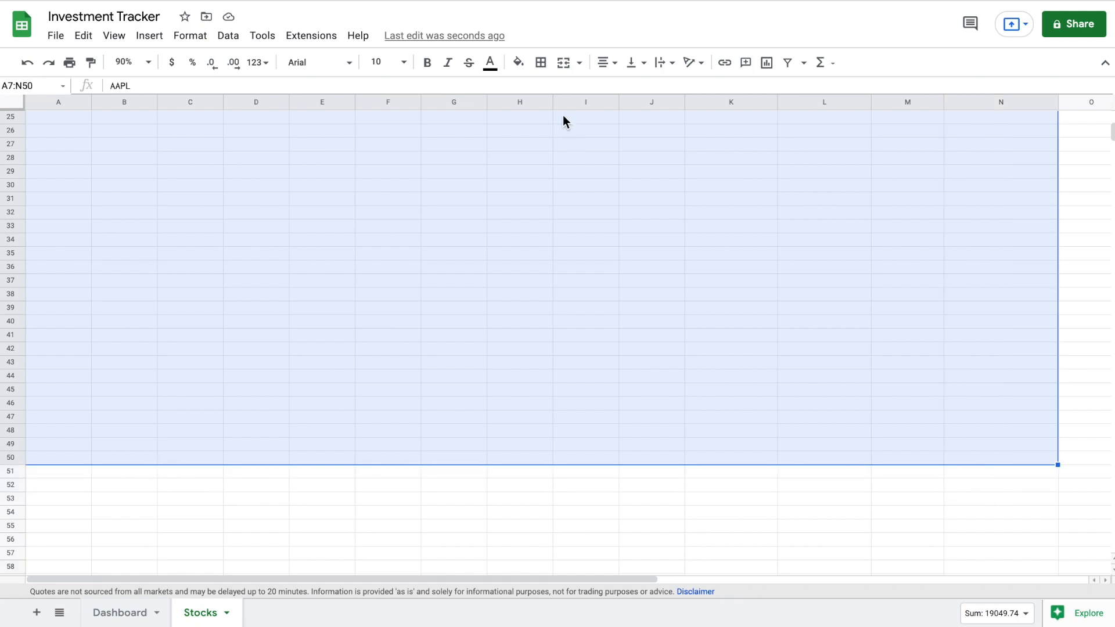
pyautogui.click(541, 67)
pyautogui.click(625, 90)
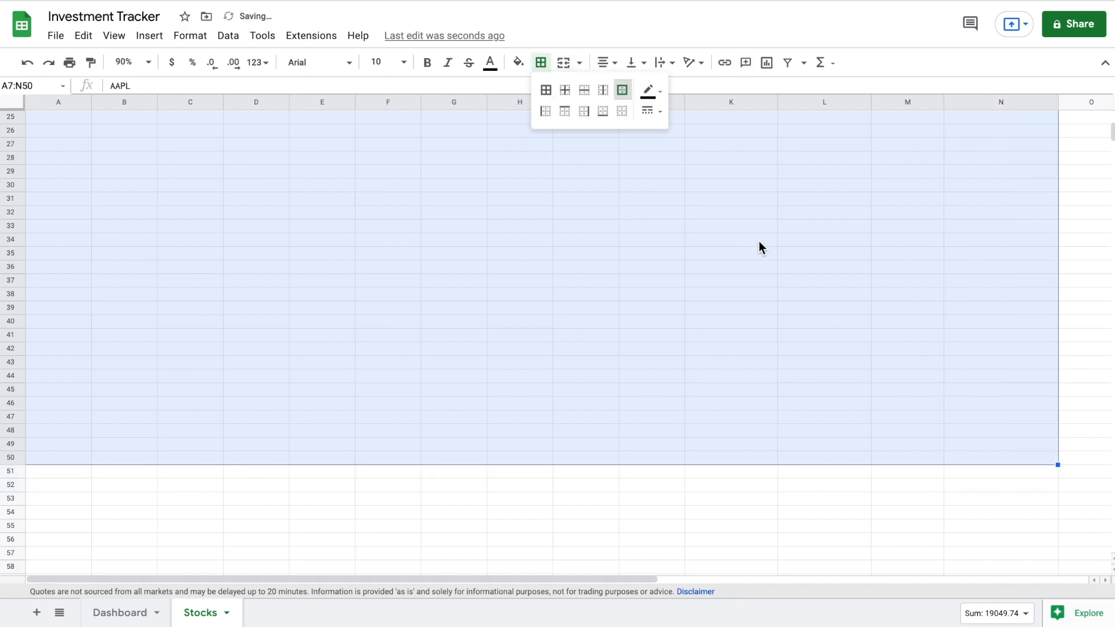
pyautogui.click(755, 239)
pyautogui.scroll(8, 762, 251)
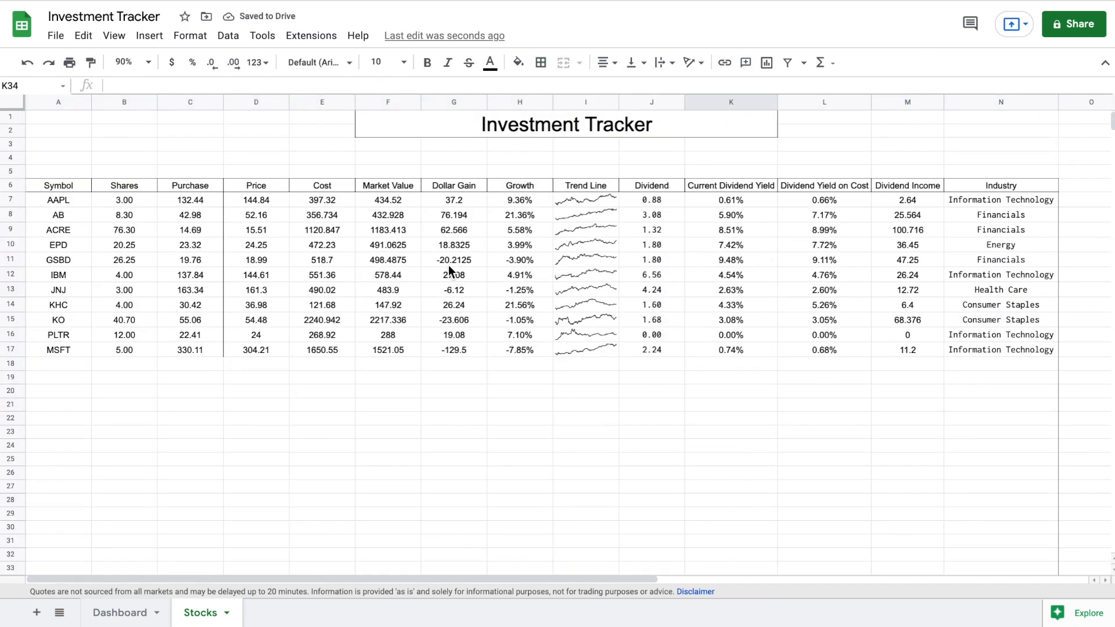
pyautogui.click(719, 169)
# - Insert 13 blank rows above row 4 to make room between the title and the stock table
pyautogui.moveTo(12, 157); pyautogui.dragTo(16, 335)
pyautogui.rightClick(16, 335)
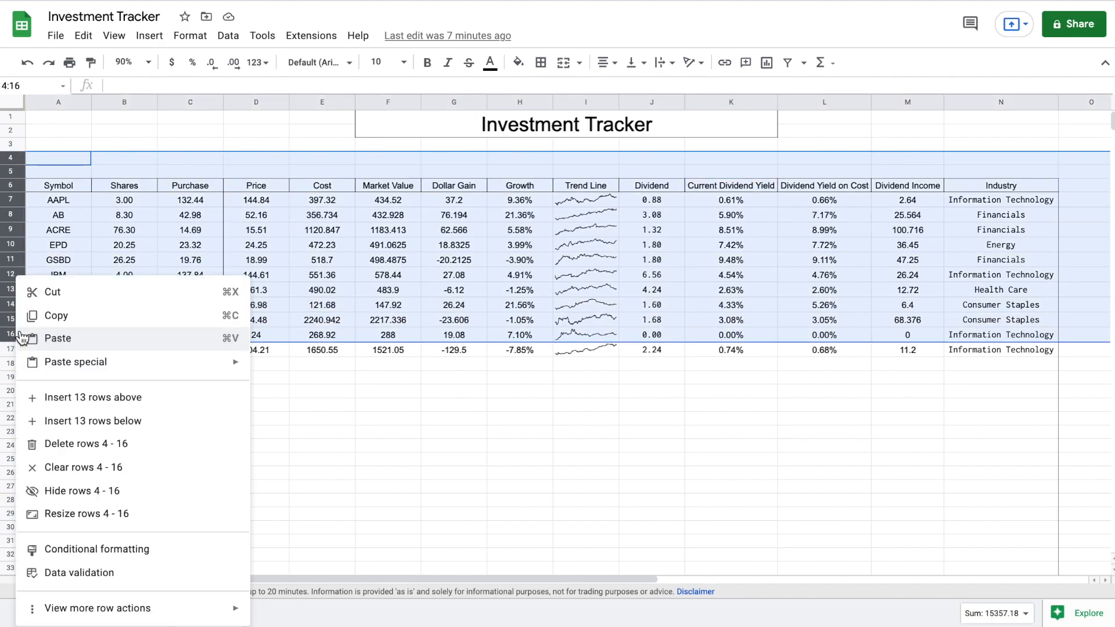
pyautogui.click(109, 398)
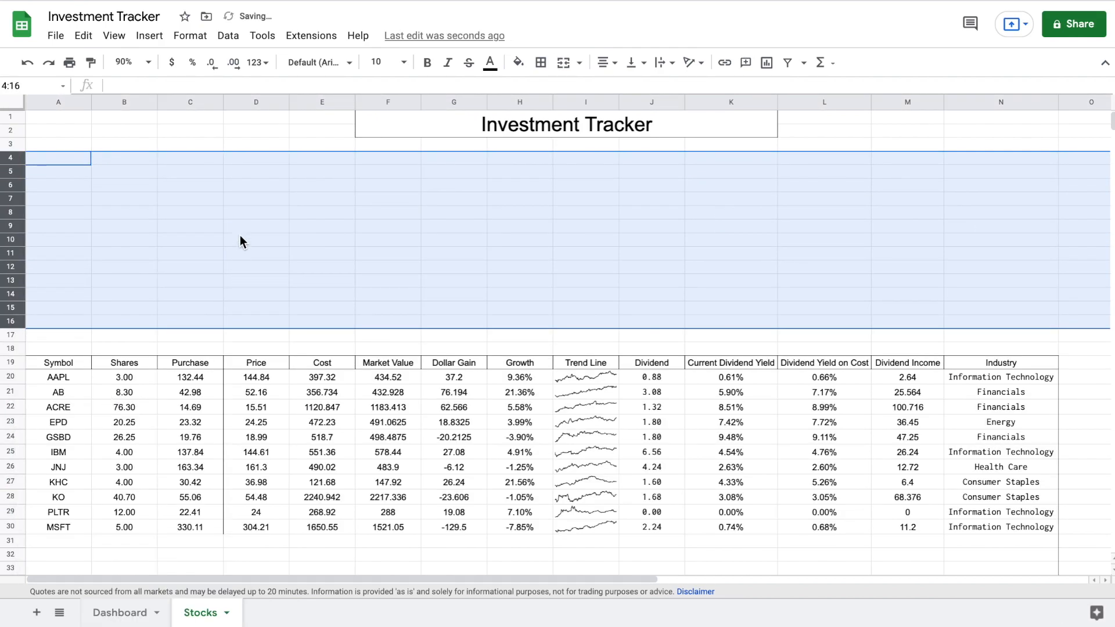
pyautogui.click(236, 227)
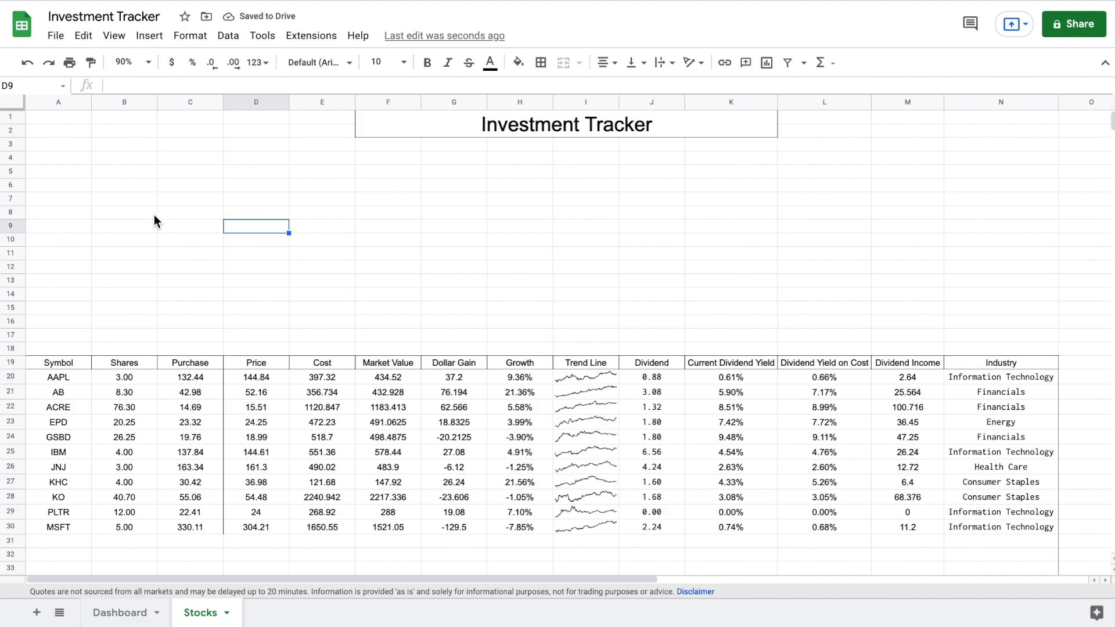
# - Insert a column chart of A20:A54, E20:E54 and F20:F54, and move it above the table over columns A to F
pyautogui.click(71, 376)
pyautogui.hotkey('shift', 'Down')
pyautogui.hotkey('shift', 'Down')
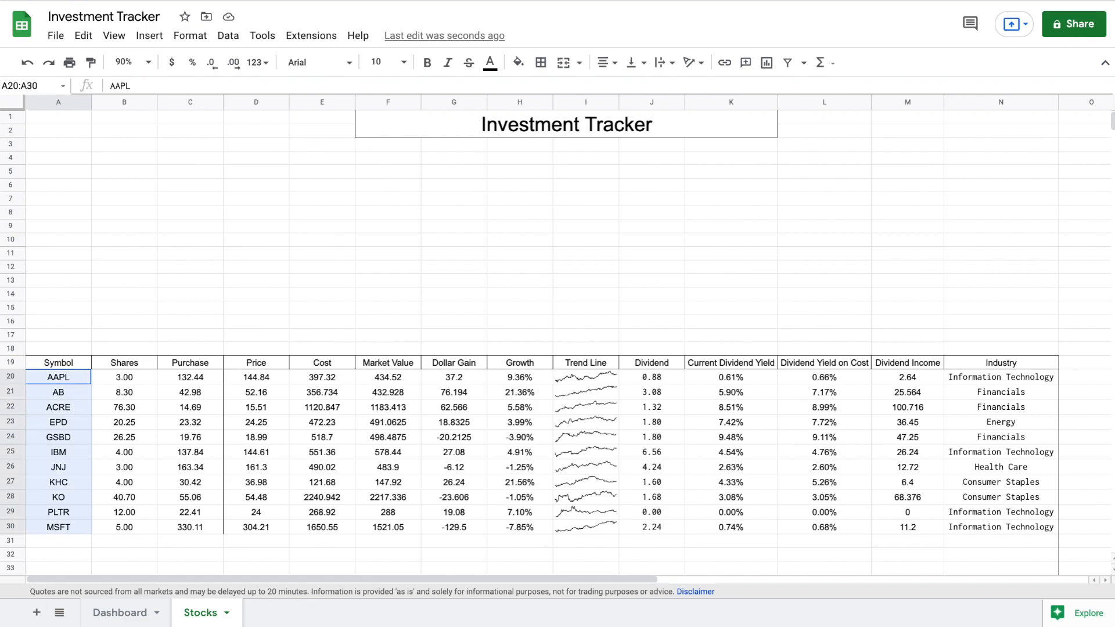
pyautogui.hotkey('shift', 'pagedown')
pyautogui.scroll(5, 172, 363)
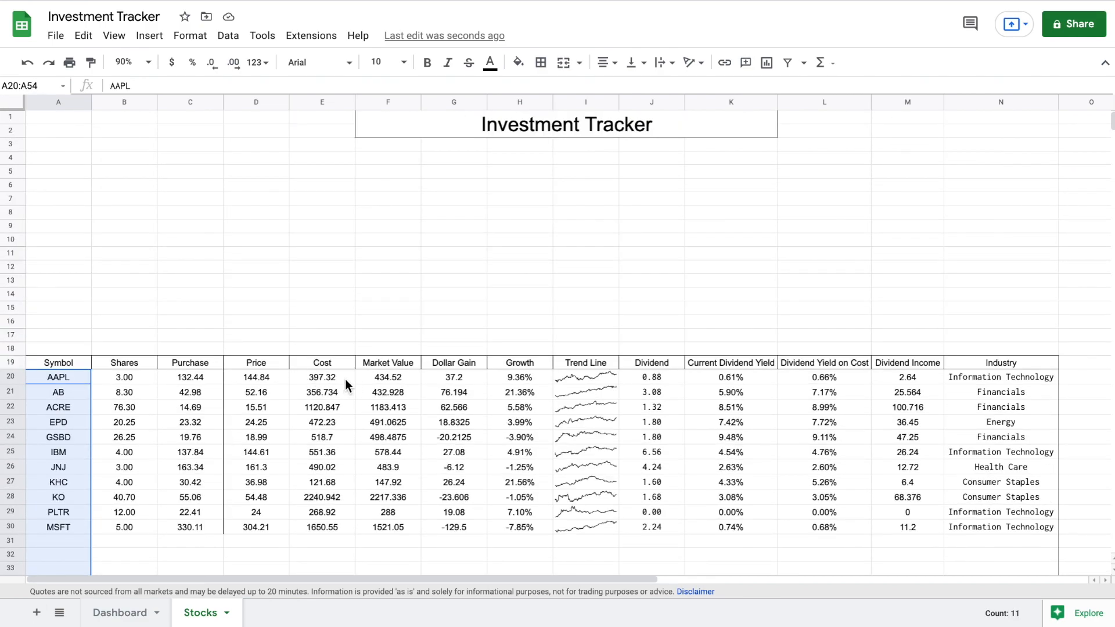
pyautogui.moveTo(332, 378); pyautogui.dragTo(309, 339)
pyautogui.scroll(9, 368, 271)
pyautogui.scroll(-1, 368, 271)
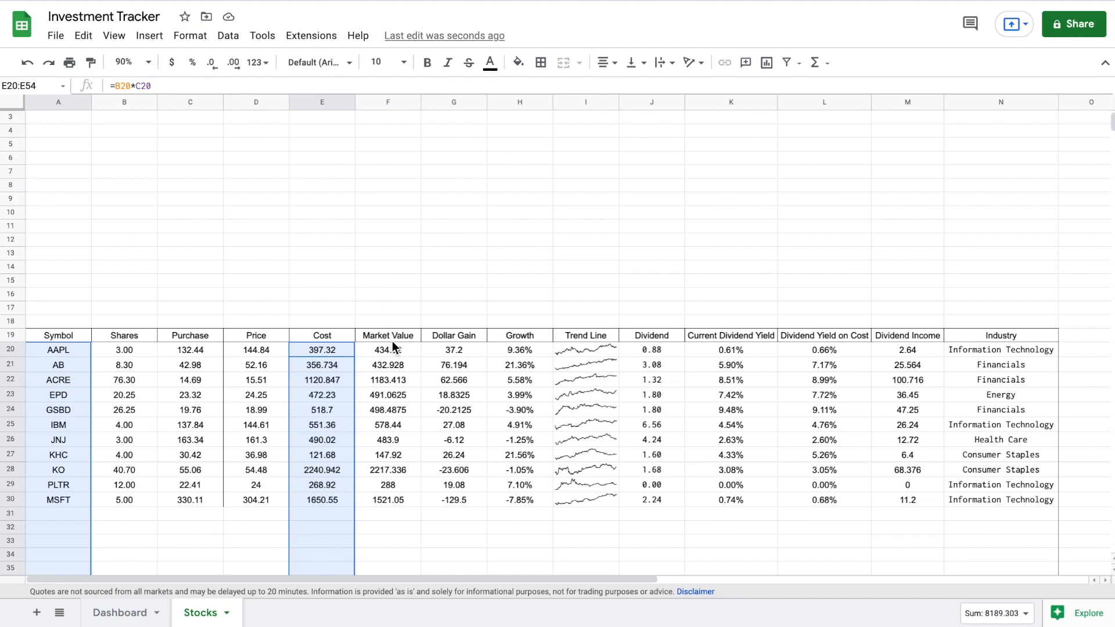
pyautogui.moveTo(392, 349); pyautogui.dragTo(391, 580)
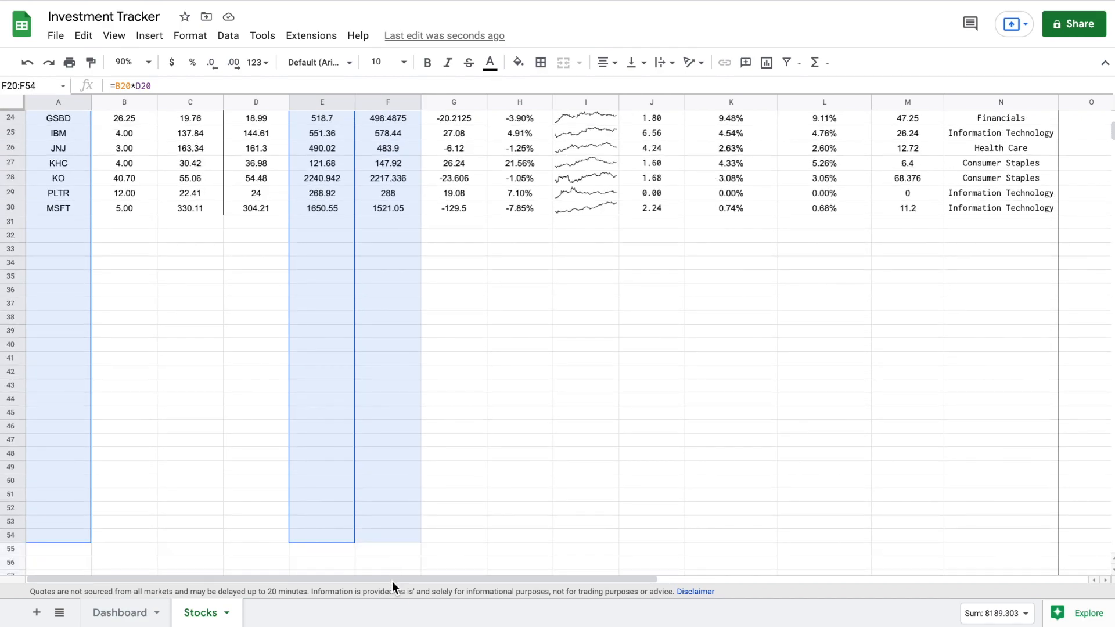
pyautogui.moveTo(391, 534); pyautogui.dragTo(391, 538)
pyautogui.scroll(6, 392, 313)
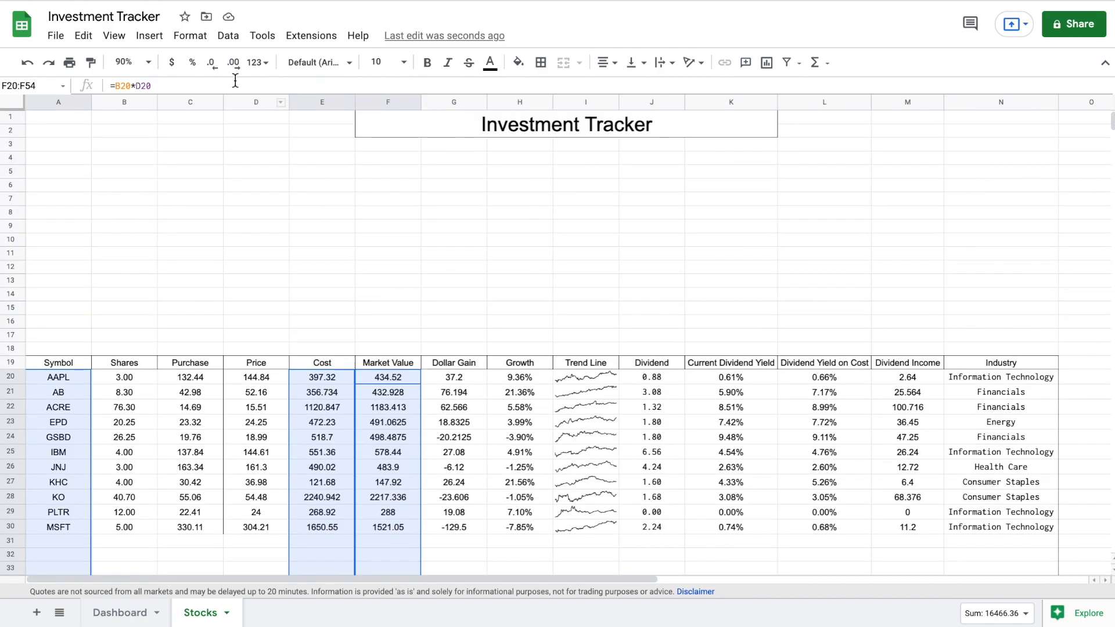
pyautogui.click(156, 42)
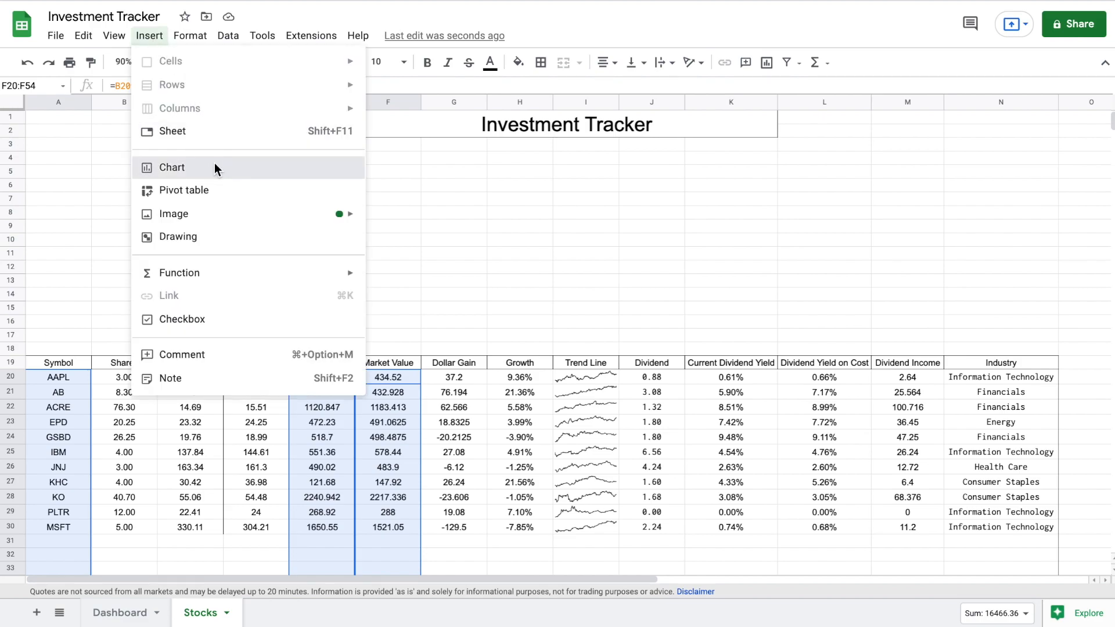
pyautogui.click(157, 167)
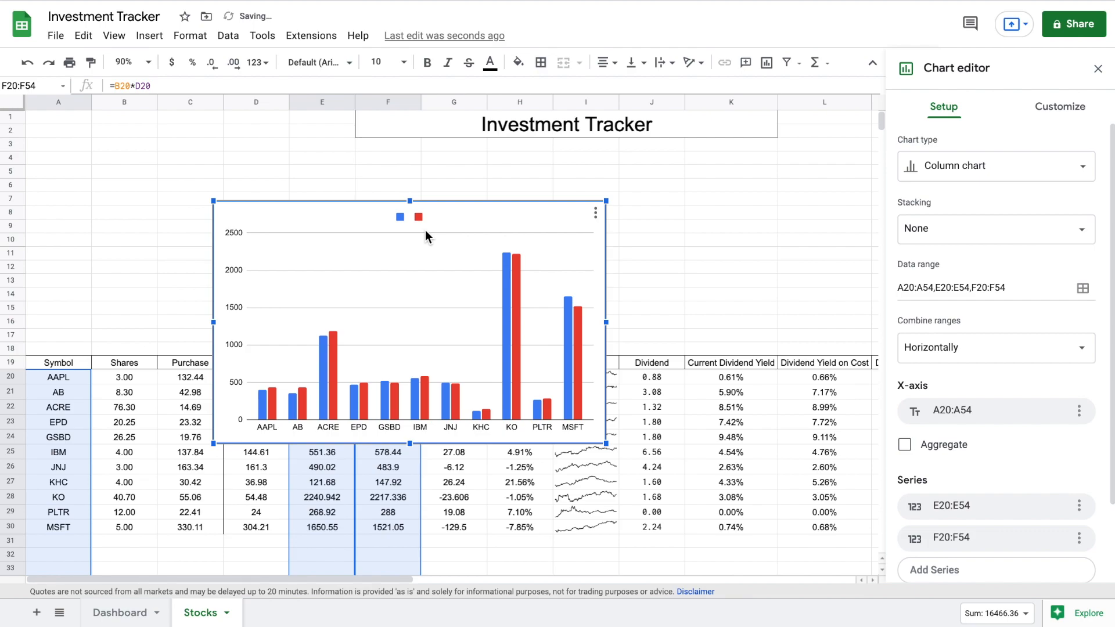
pyautogui.moveTo(457, 213); pyautogui.dragTo(283, 139)
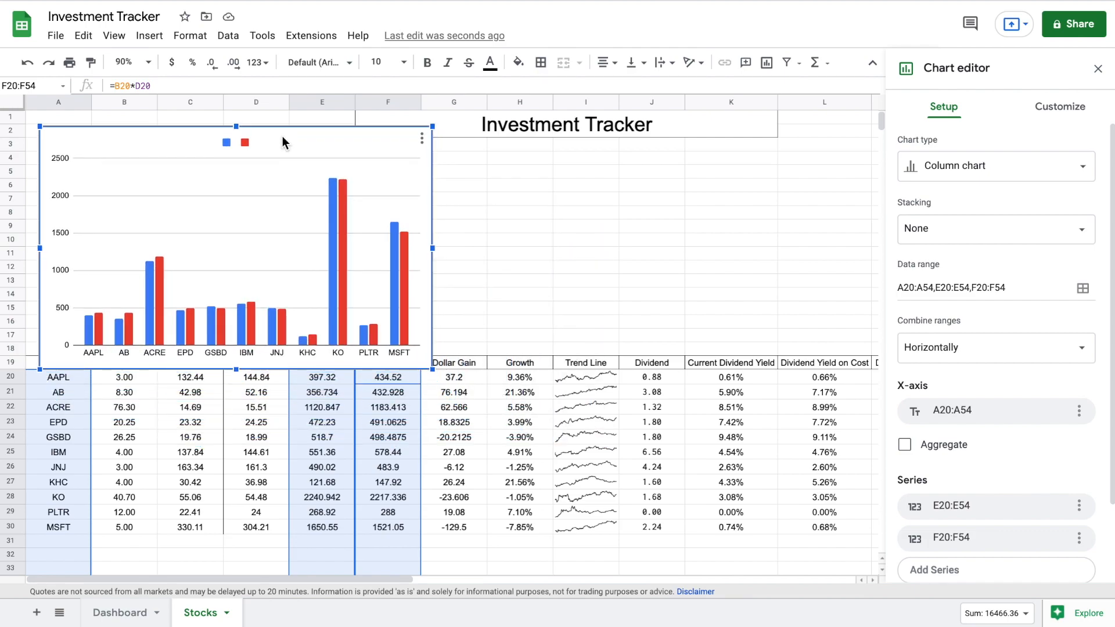
# - Label the chart's blue legend entry Cost and the red one Market Value, and leave the chart editor
pyautogui.click(227, 143)
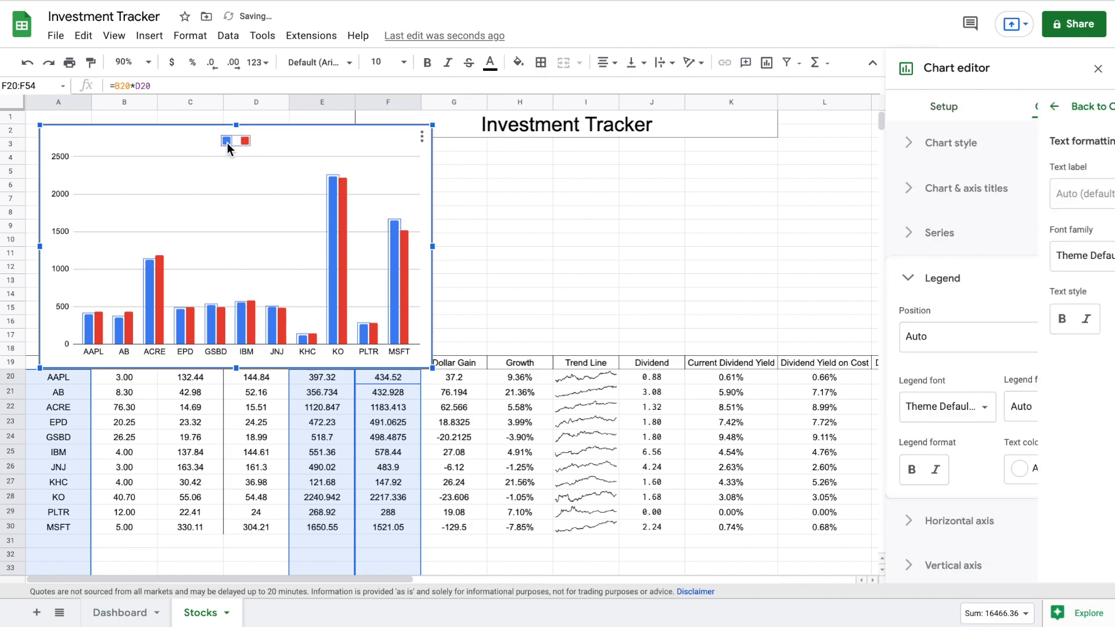
pyautogui.click(228, 143)
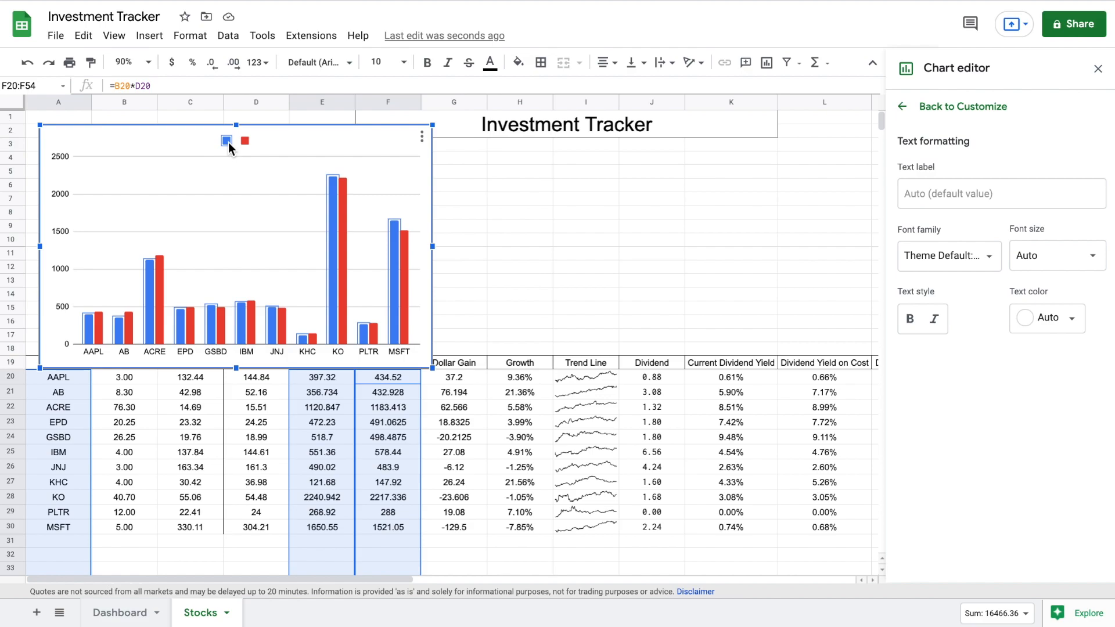
pyautogui.click(228, 141)
pyautogui.write('Cost')
pyautogui.press('Return')
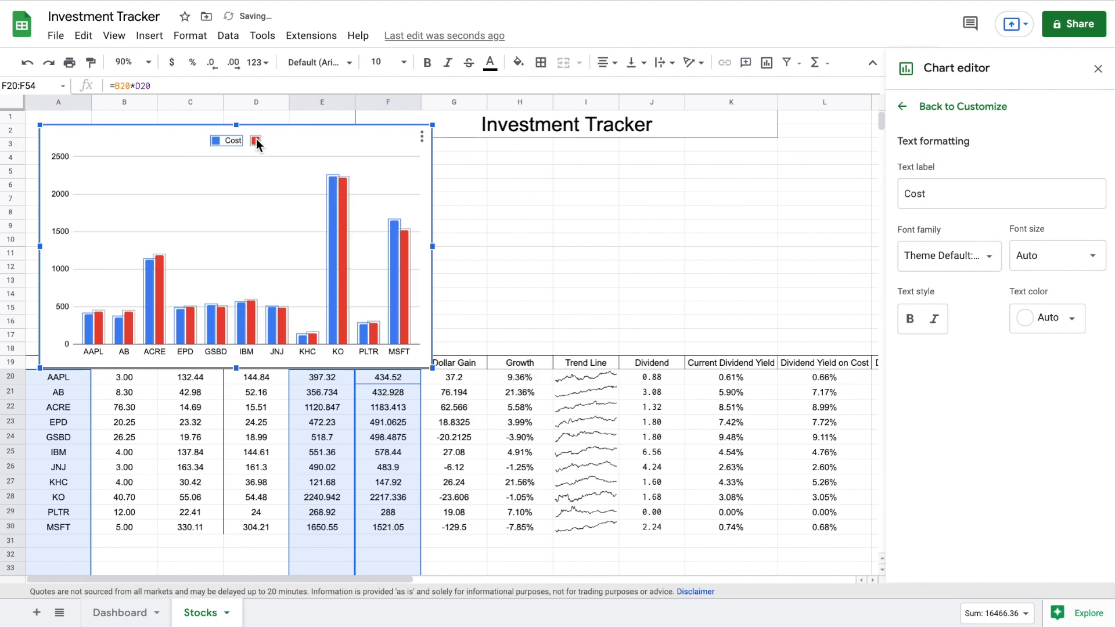
pyautogui.click(256, 139)
pyautogui.write('(Market Value')
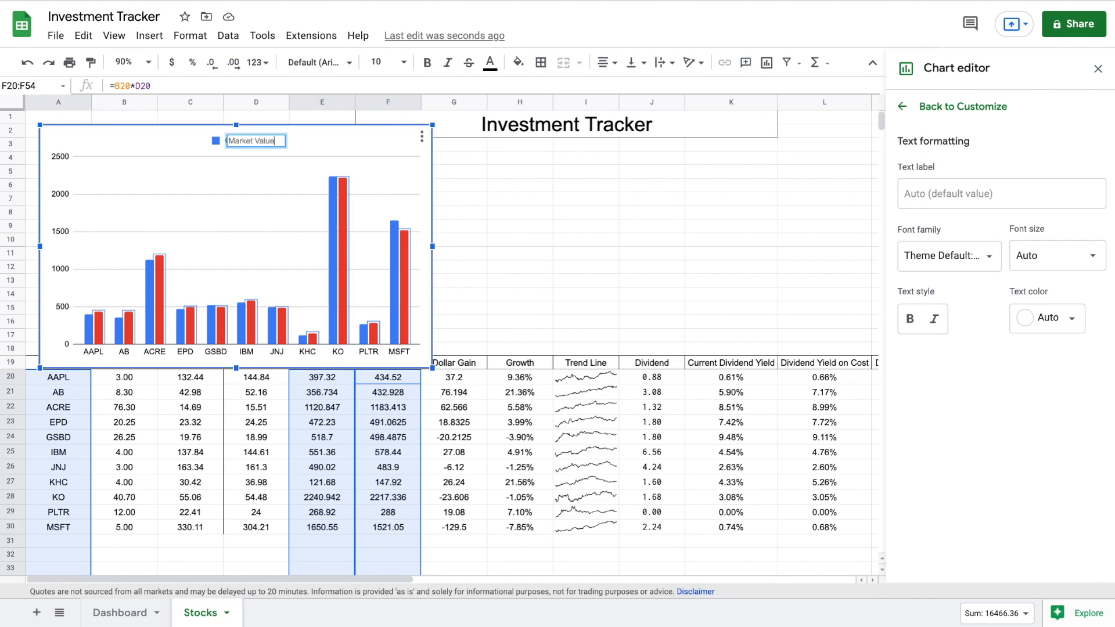
pyautogui.press('Return')
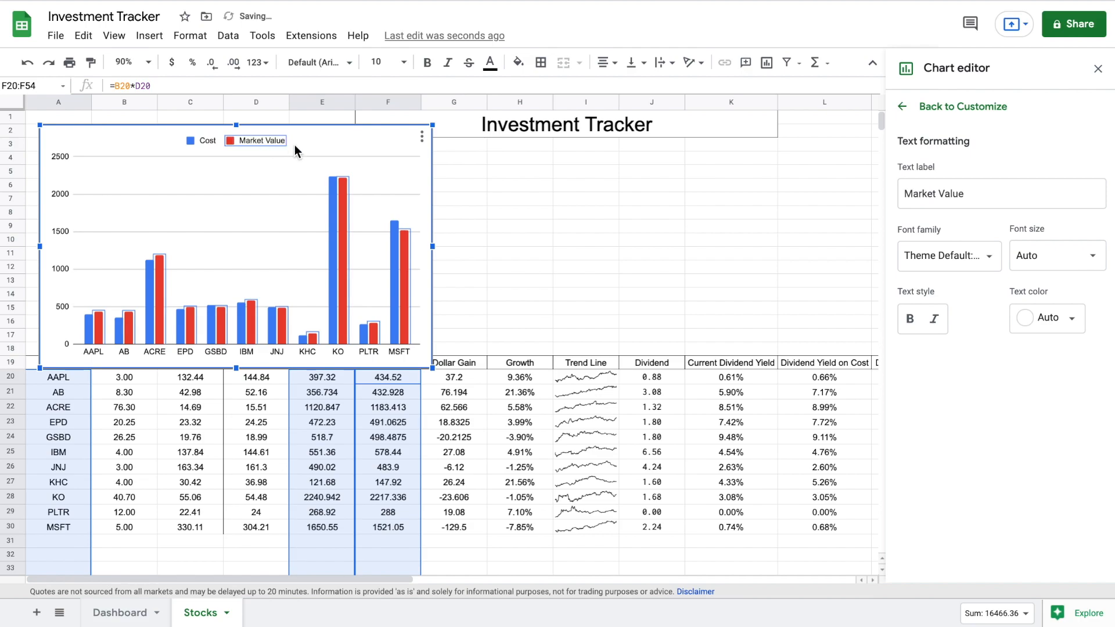
pyautogui.click(496, 200)
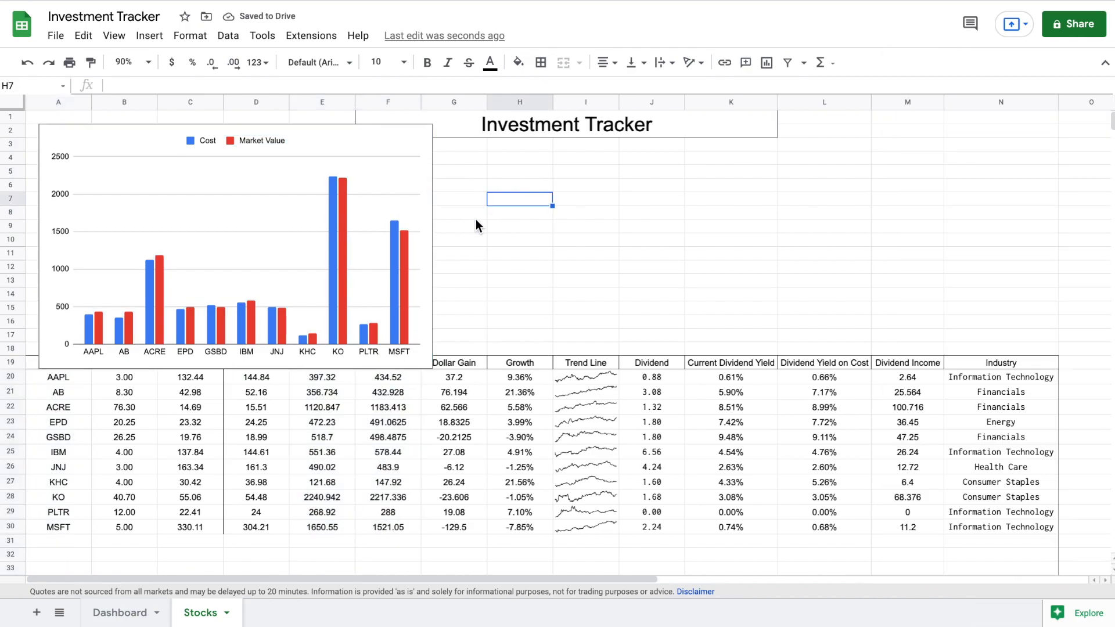
# - Shrink the column chart to fit within rows 4 to 17 across columns A to E
pyautogui.click(405, 189)
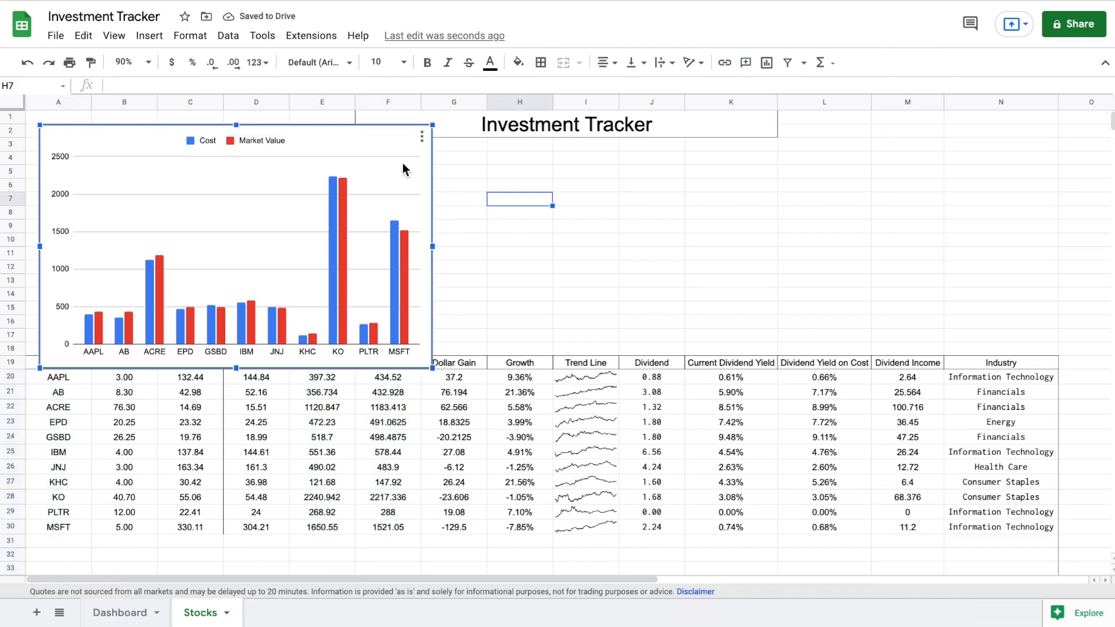
pyautogui.moveTo(433, 123); pyautogui.dragTo(306, 165)
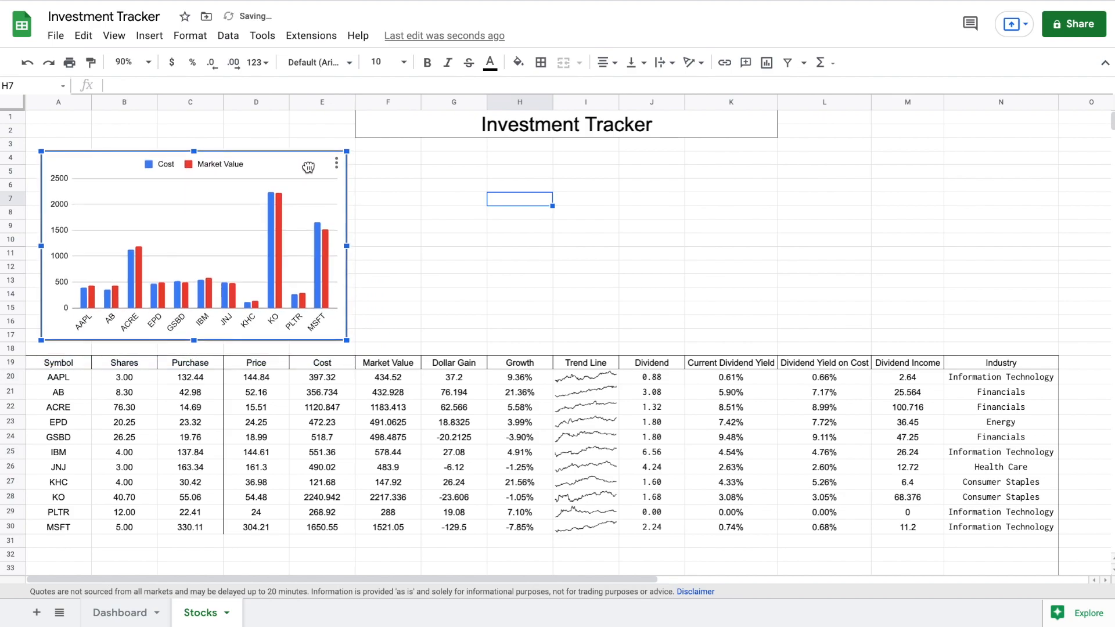
# - Insert a pie chart using the symbols in A20:A60 and the market values in F20:F60
pyautogui.moveTo(78, 374); pyautogui.dragTo(69, 624)
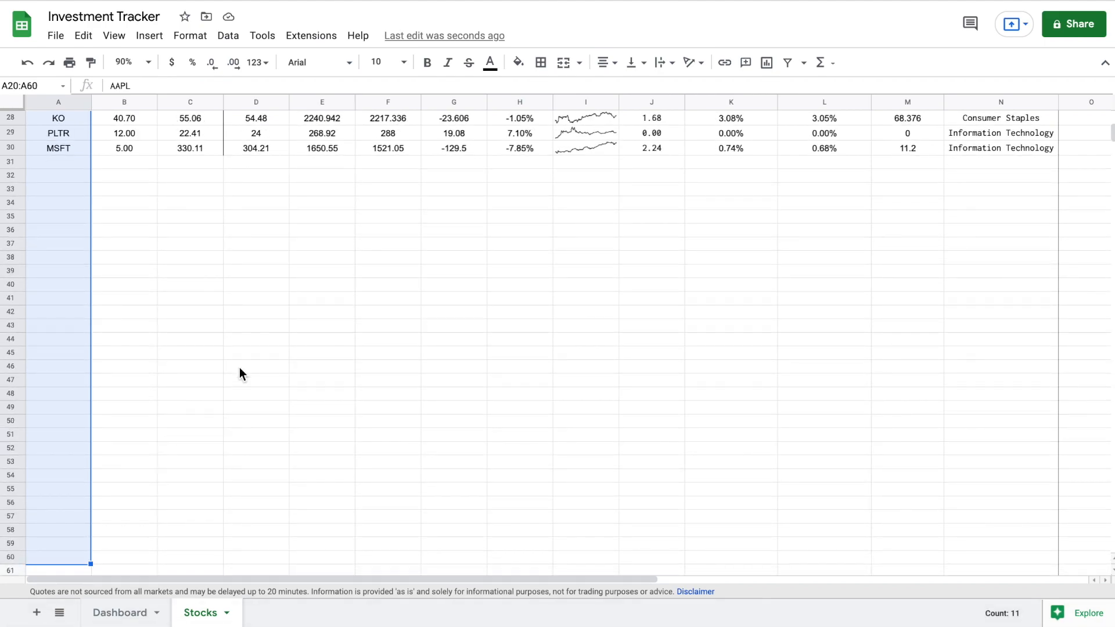
pyautogui.scroll(5, 239, 367)
pyautogui.keyDown('ctrl'); pyautogui.moveTo(385, 309); pyautogui.dragTo(358, 515); pyautogui.keyUp('ctrl')
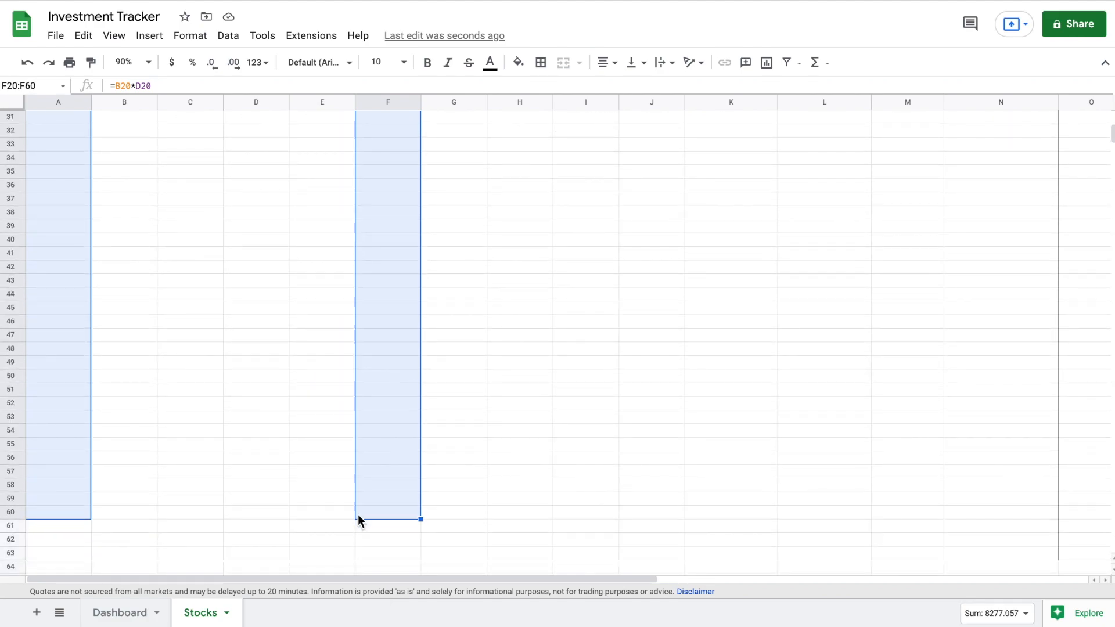
pyautogui.scroll(10, 409, 393)
pyautogui.click(150, 35)
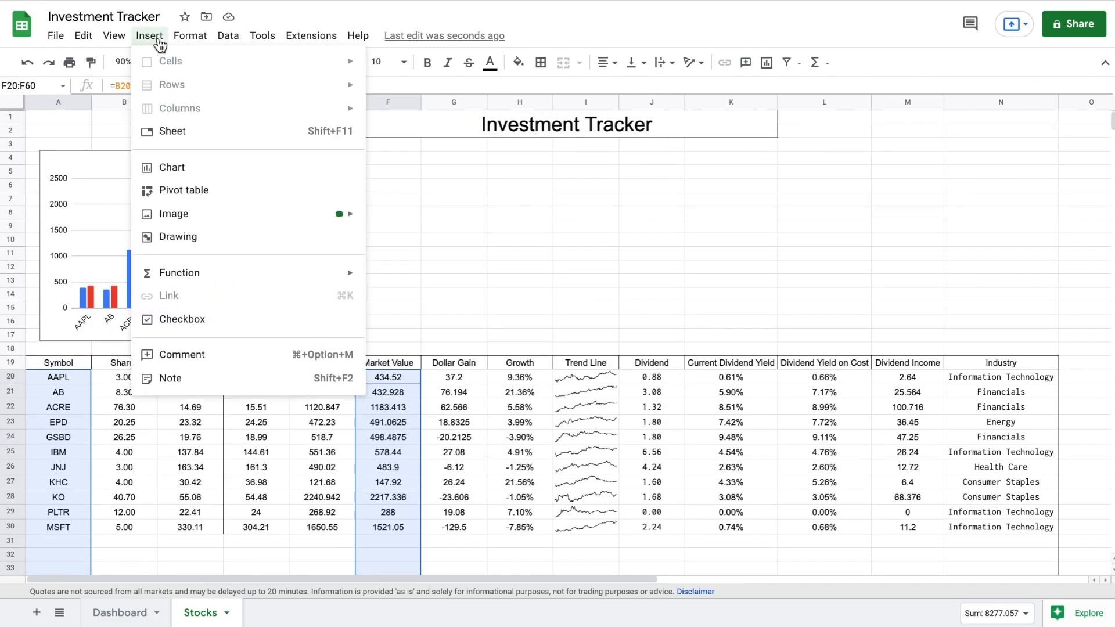
pyautogui.click(206, 168)
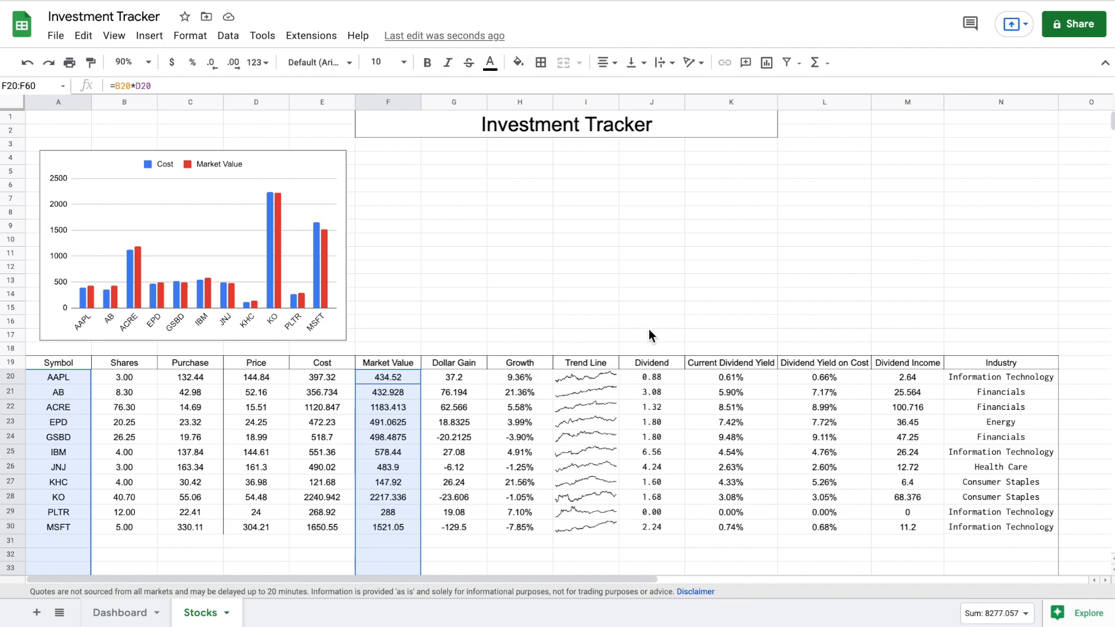
pyautogui.click(968, 177)
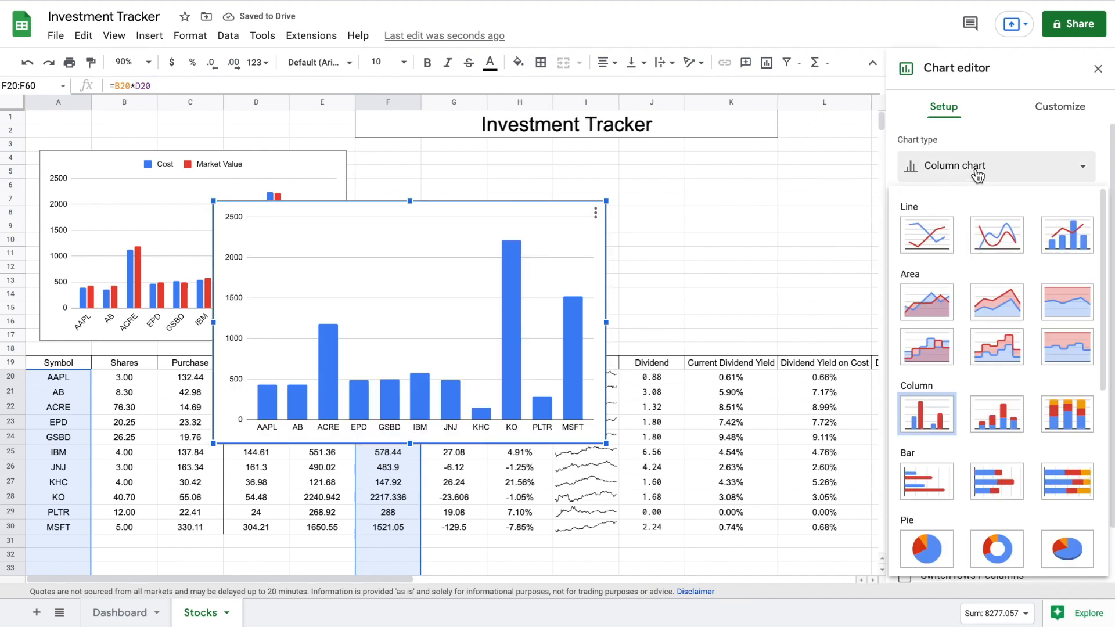
pyautogui.click(929, 549)
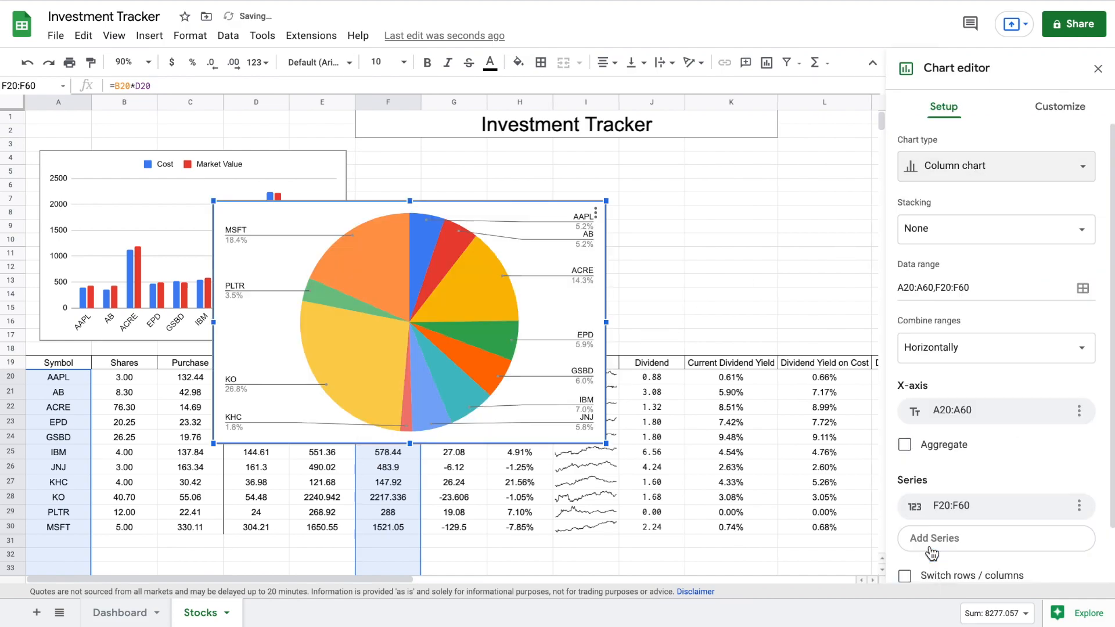
# - Shrink the pie chart to the column chart's size and place it beside that chart in rows 4 to 17 across columns F to J
pyautogui.click(663, 213)
pyautogui.click(550, 227)
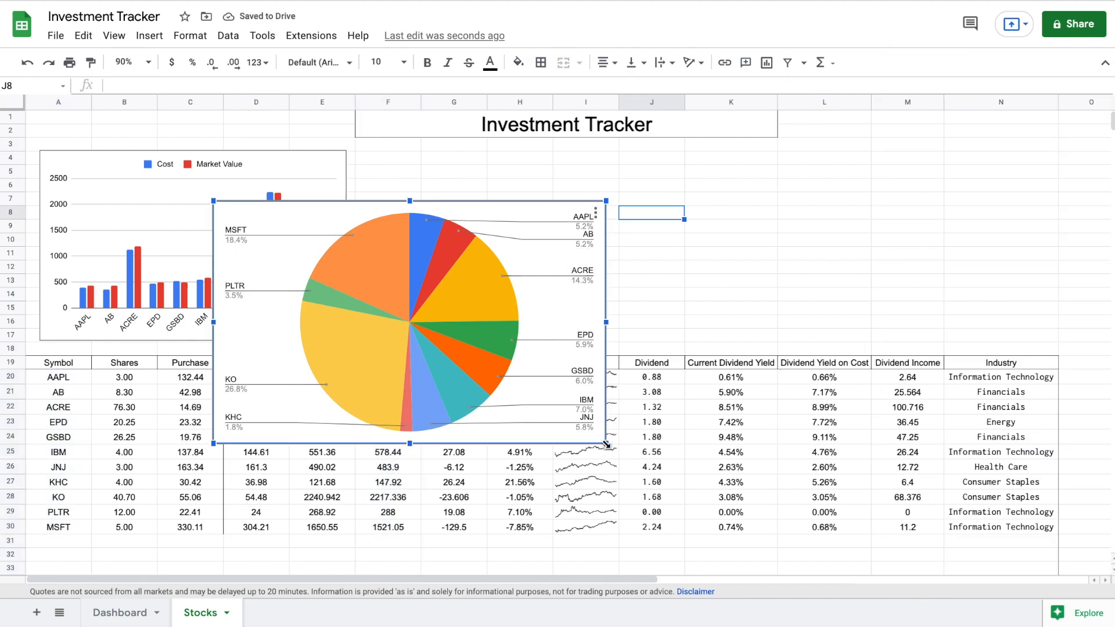
pyautogui.moveTo(604, 444); pyautogui.dragTo(494, 377)
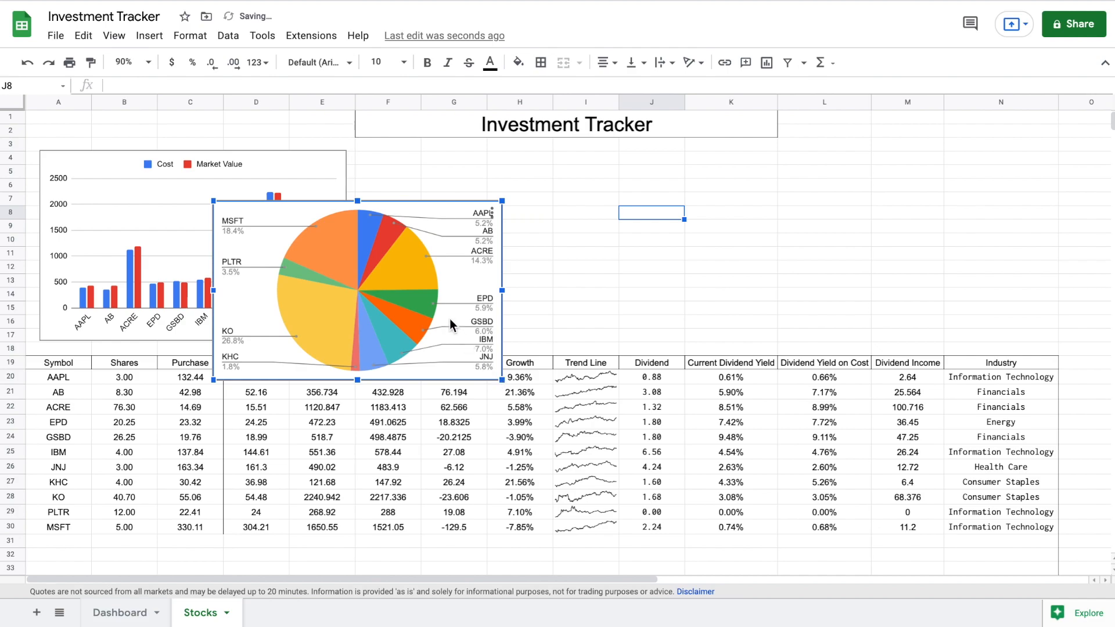
pyautogui.moveTo(452, 319); pyautogui.dragTo(633, 264)
pyautogui.moveTo(658, 162); pyautogui.dragTo(676, 152)
pyautogui.click(750, 187)
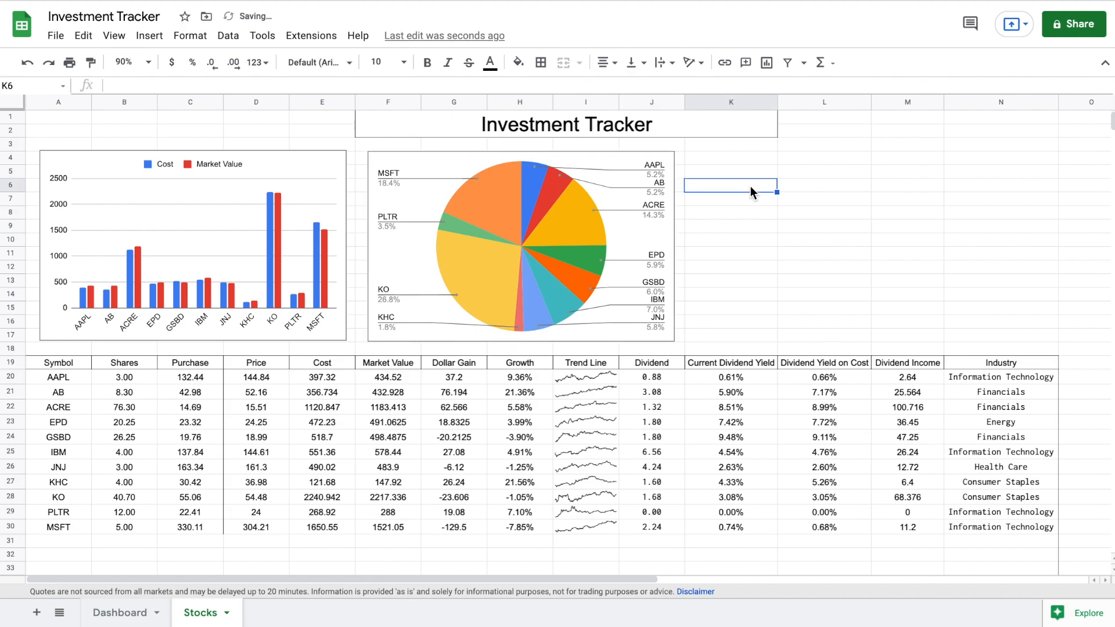
# - Insert a column chart of the symbols in A20:A63 and dividend income in M20:M63, and leave the chart editor
pyautogui.moveTo(68, 380); pyautogui.dragTo(65, 527)
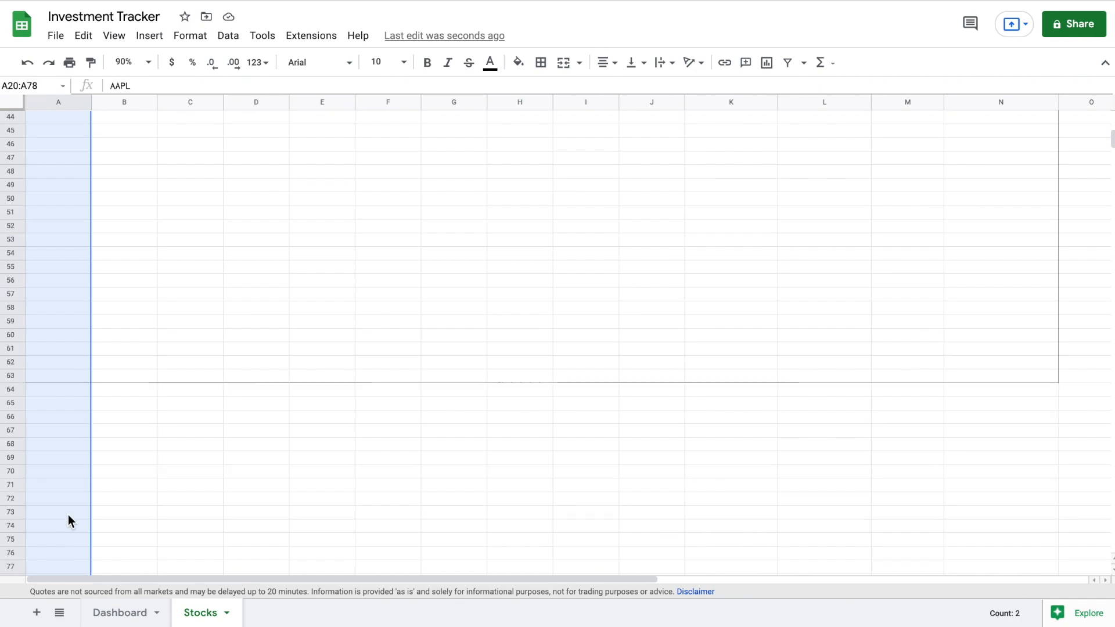
pyautogui.scroll(8, 689, 271)
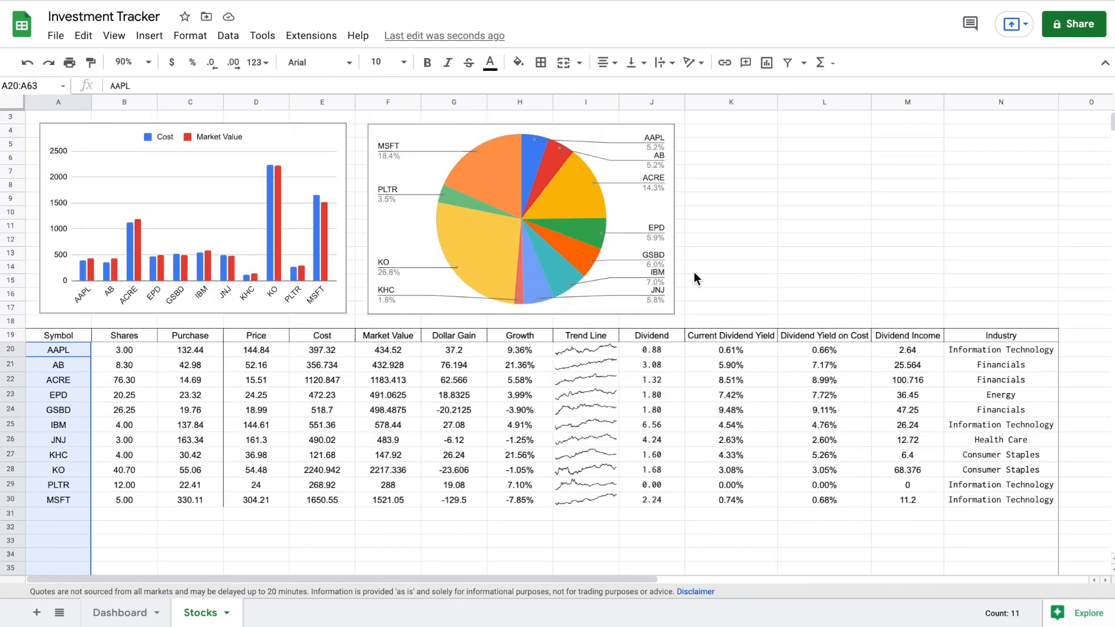
pyautogui.moveTo(894, 350); pyautogui.dragTo(895, 406)
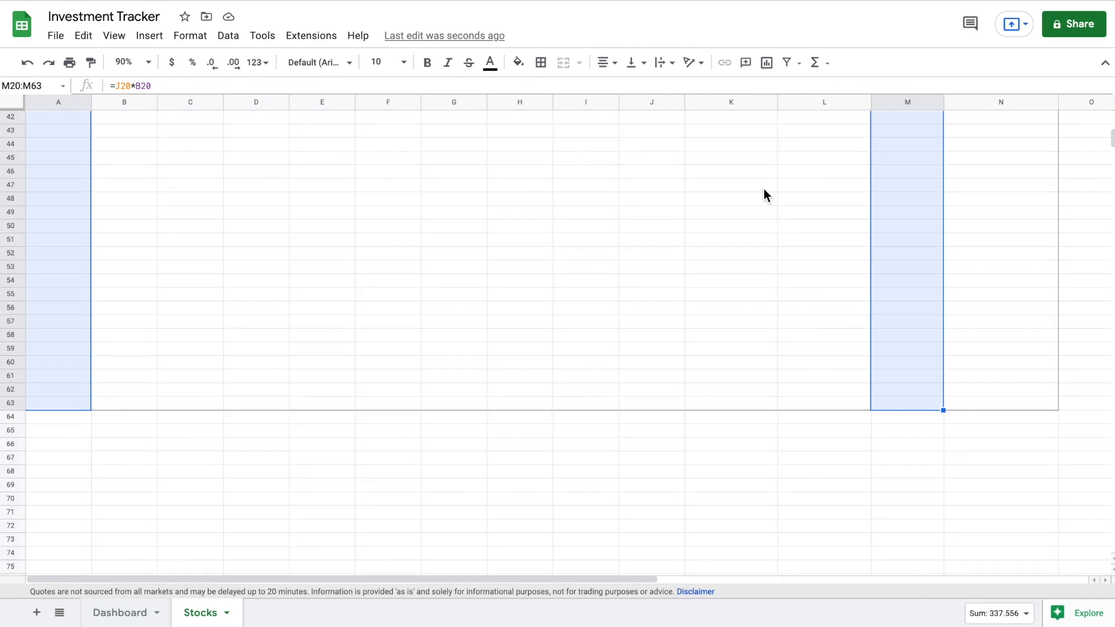
pyautogui.scroll(12, 764, 190)
pyautogui.click(150, 36)
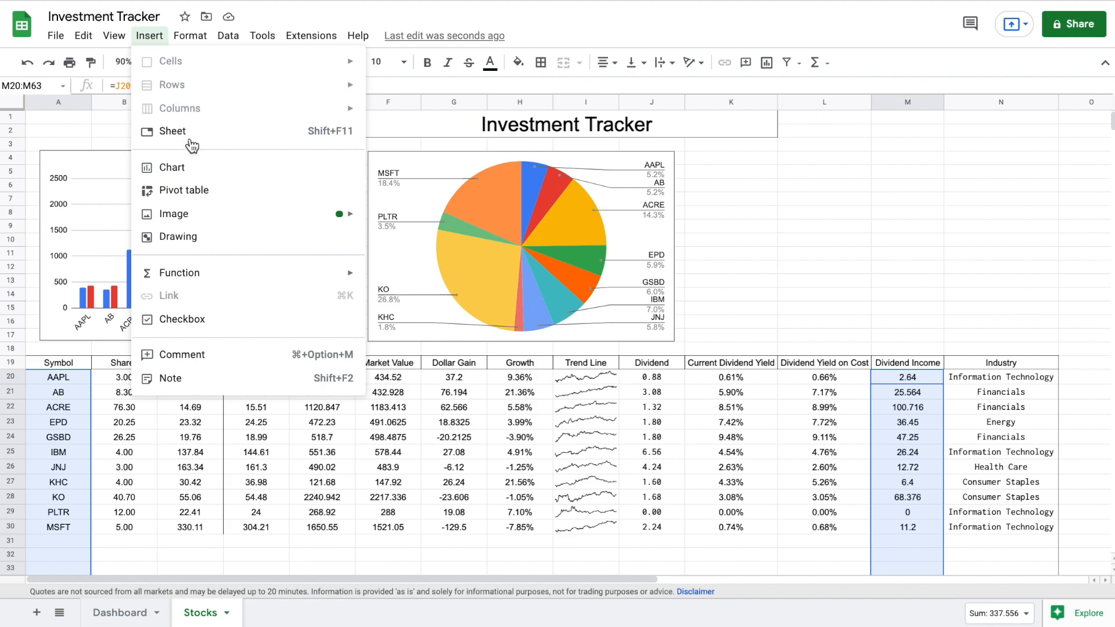
pyautogui.click(201, 169)
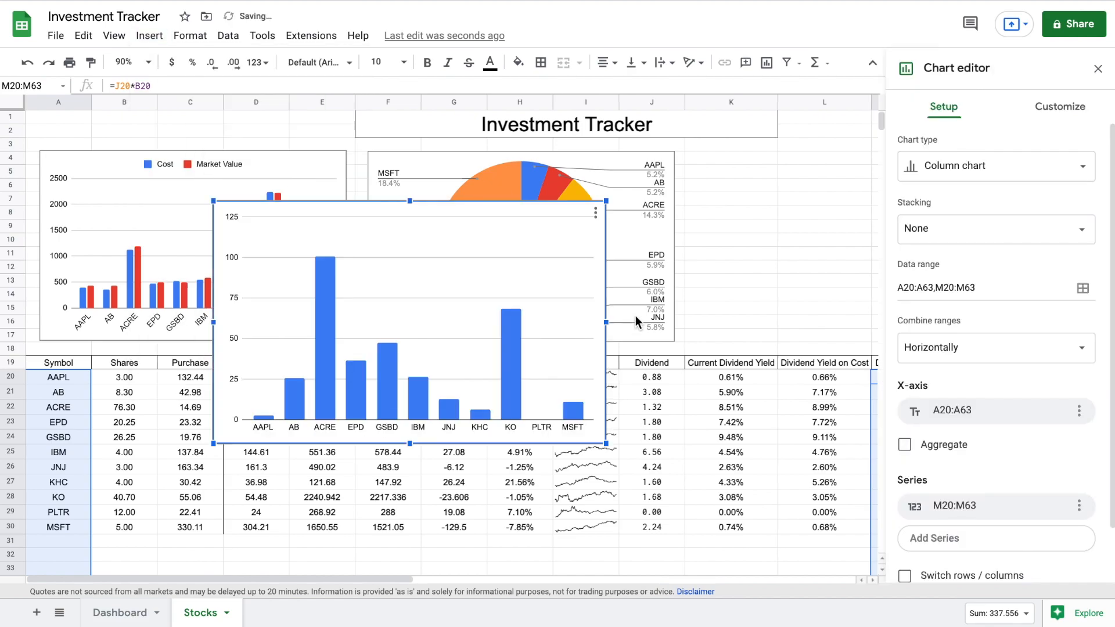
pyautogui.click(1045, 169)
pyautogui.click(1045, 170)
pyautogui.click(765, 216)
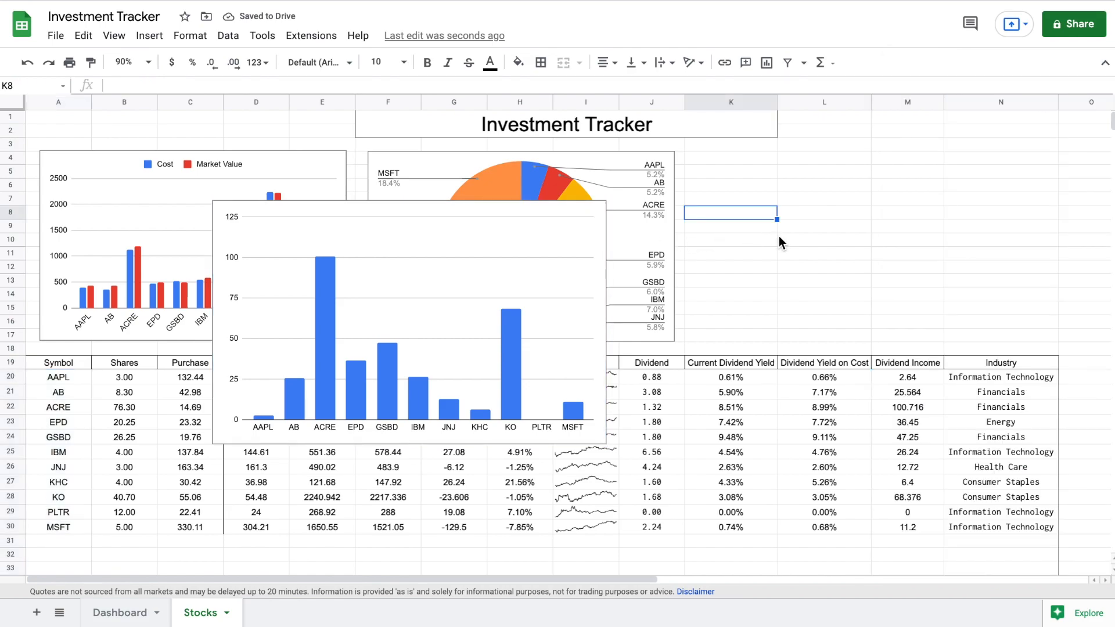
# - Resize the dividend income chart to match the other charts and place it in rows 4 to 17 across columns K to N
pyautogui.click(525, 266)
pyautogui.moveTo(521, 265); pyautogui.dragTo(964, 203)
pyautogui.moveTo(1032, 134); pyautogui.dragTo(993, 159)
pyautogui.moveTo(937, 189); pyautogui.dragTo(975, 173)
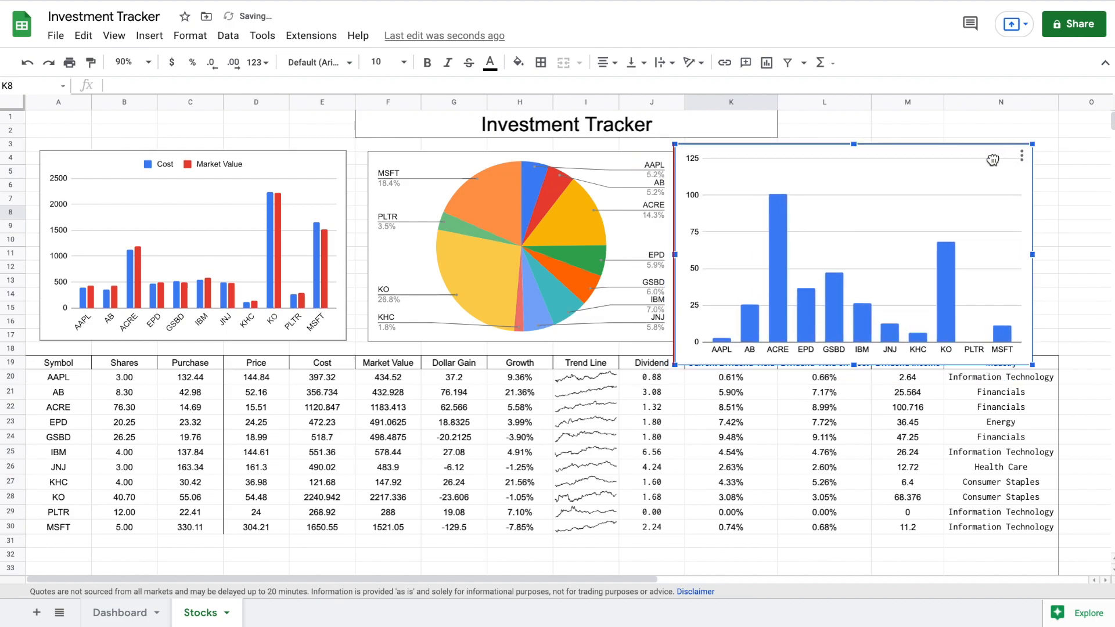
pyautogui.moveTo(1033, 142); pyautogui.dragTo(674, 151)
pyautogui.moveTo(648, 247); pyautogui.dragTo(1027, 231)
# - Space the three charts evenly in one row above the table, with the pie chart centred between the two column charts
pyautogui.moveTo(610, 204); pyautogui.dragTo(644, 207)
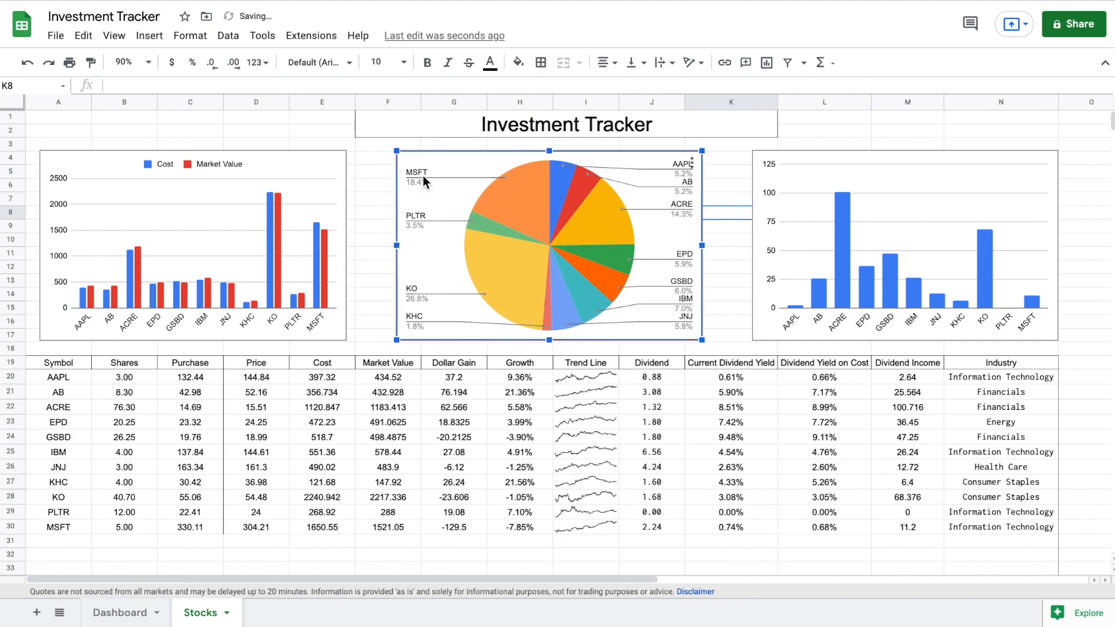
pyautogui.moveTo(310, 202); pyautogui.dragTo(299, 201)
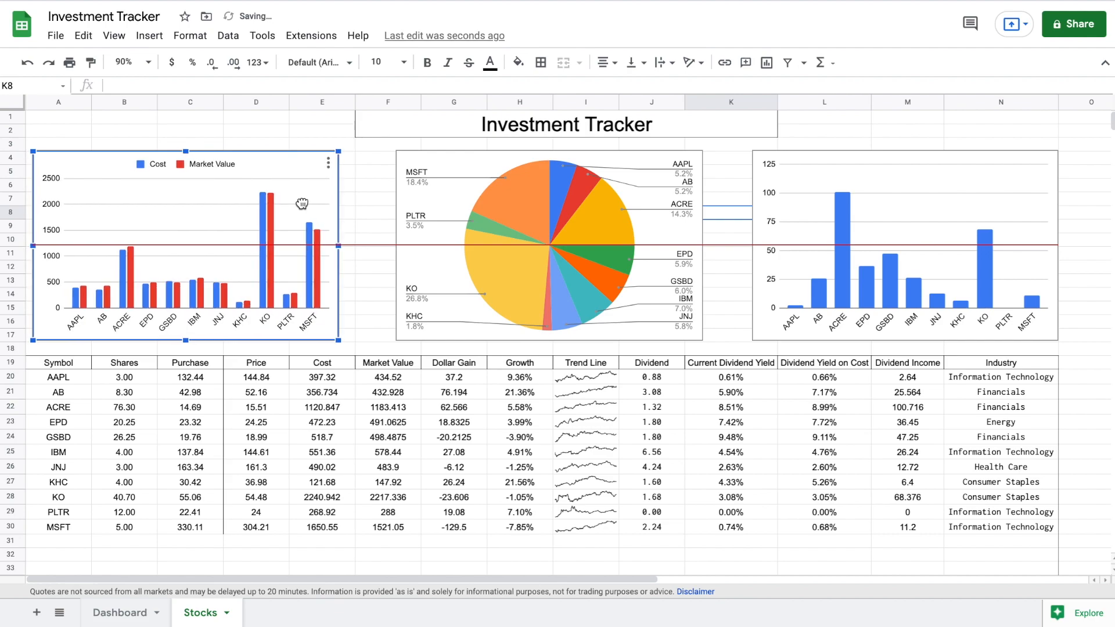
pyautogui.moveTo(861, 213); pyautogui.dragTo(855, 213)
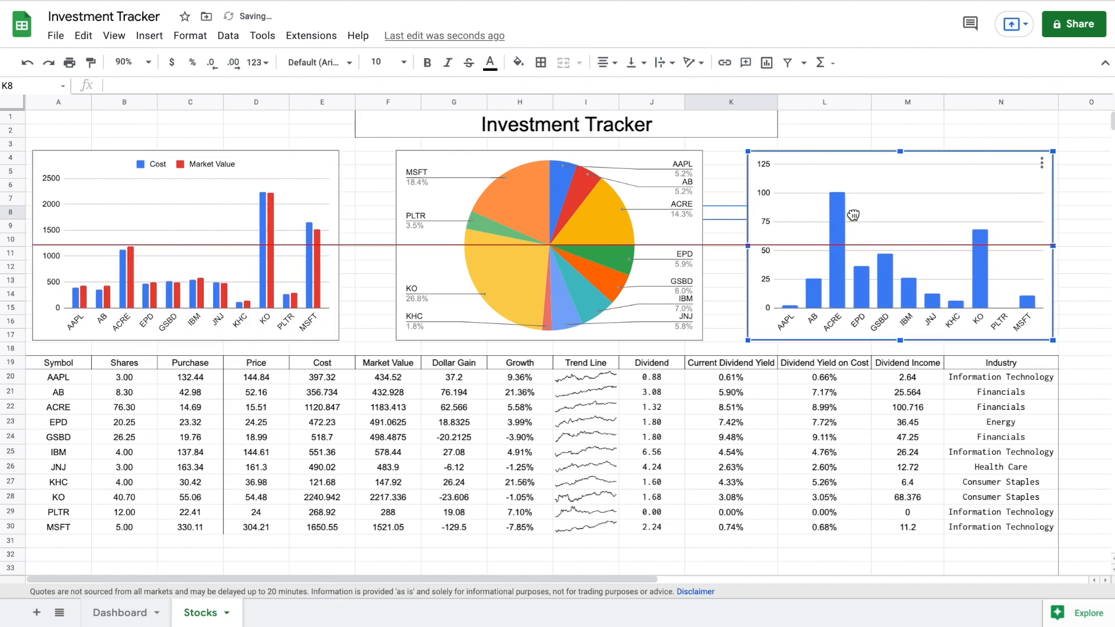
pyautogui.click(609, 212)
pyautogui.moveTo(609, 212); pyautogui.dragTo(603, 212)
pyautogui.click(875, 122)
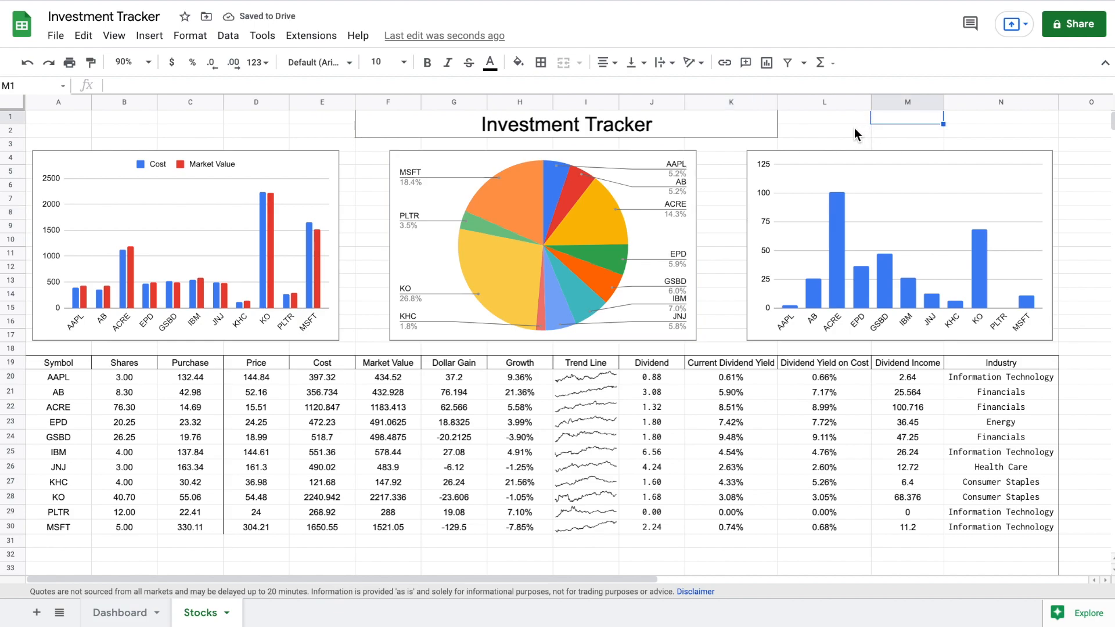
# - Give the cost and market value column chart the bold title Cost vs Market Value
pyautogui.click(272, 158)
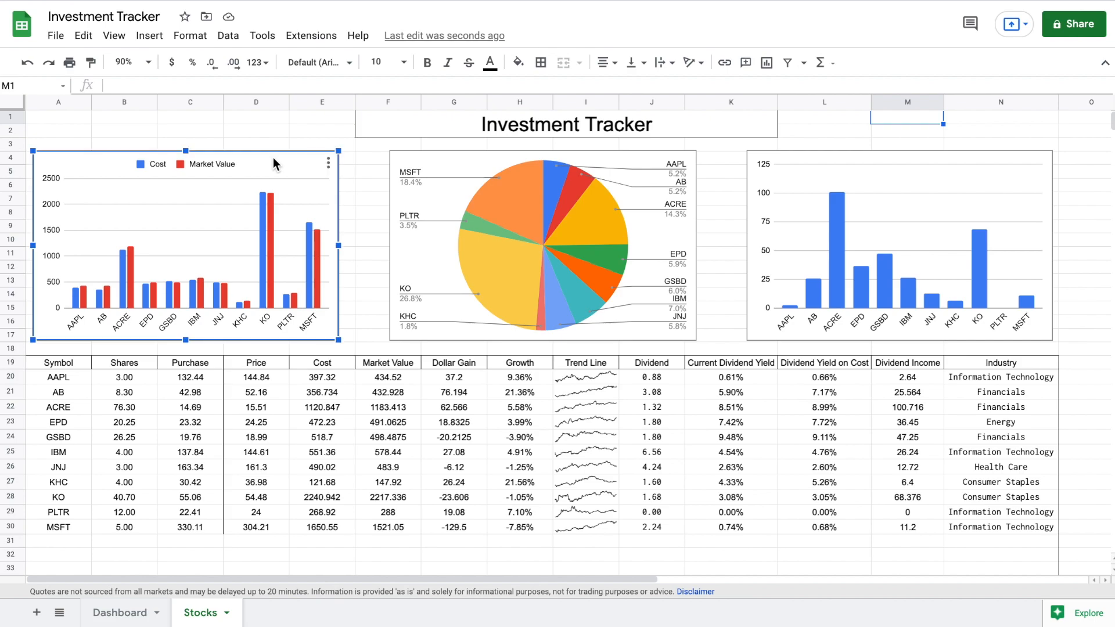
pyautogui.doubleClick(273, 158)
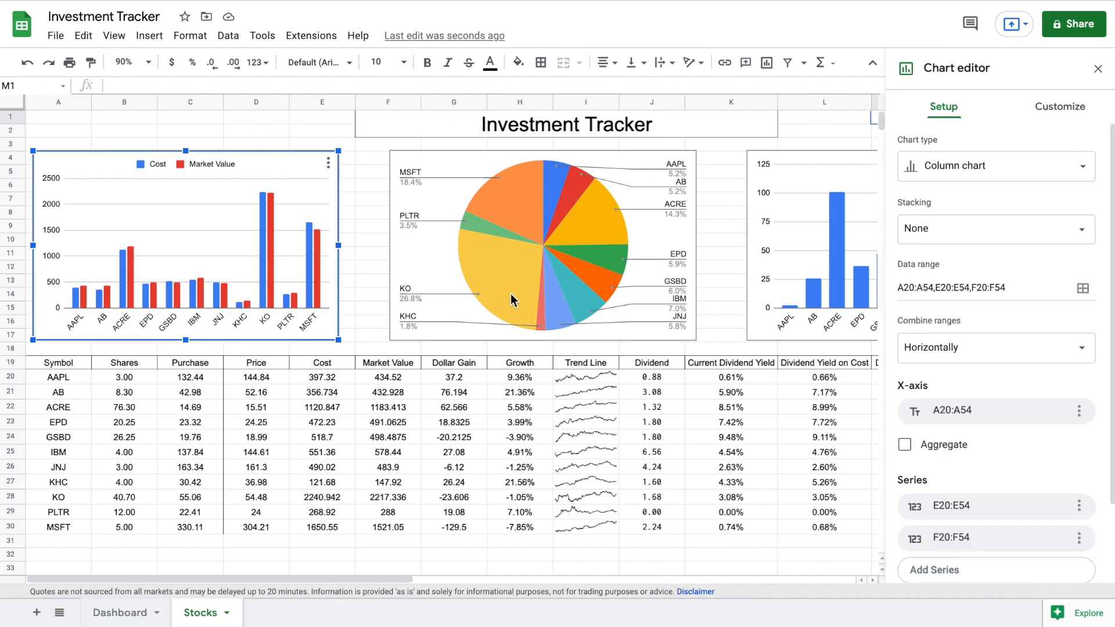
pyautogui.click(1063, 109)
pyautogui.click(993, 188)
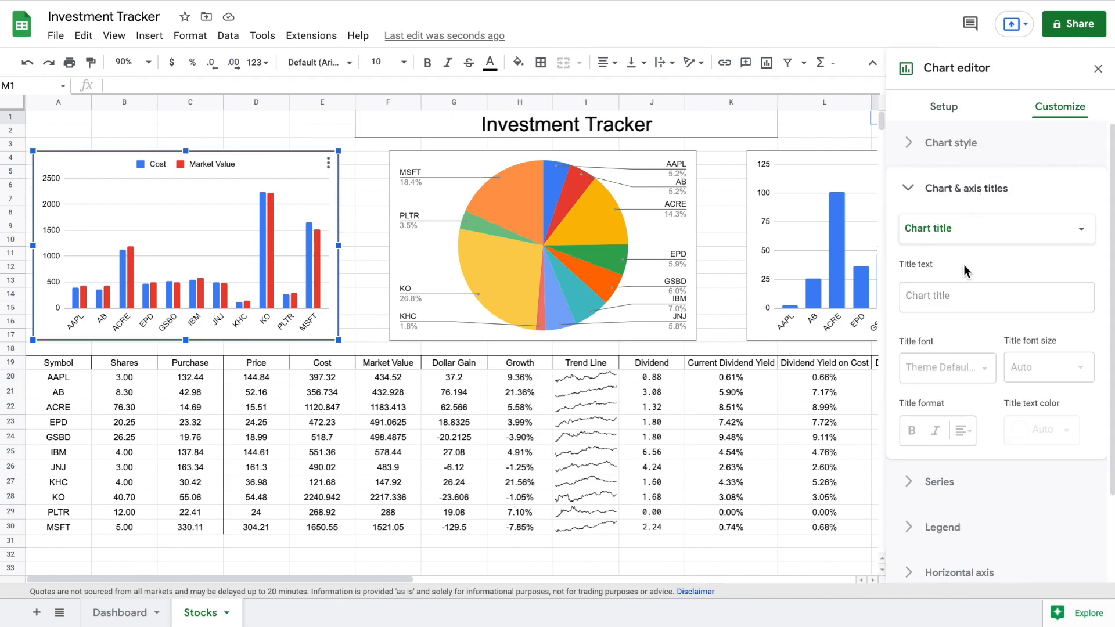
pyautogui.click(960, 293)
pyautogui.write('C')
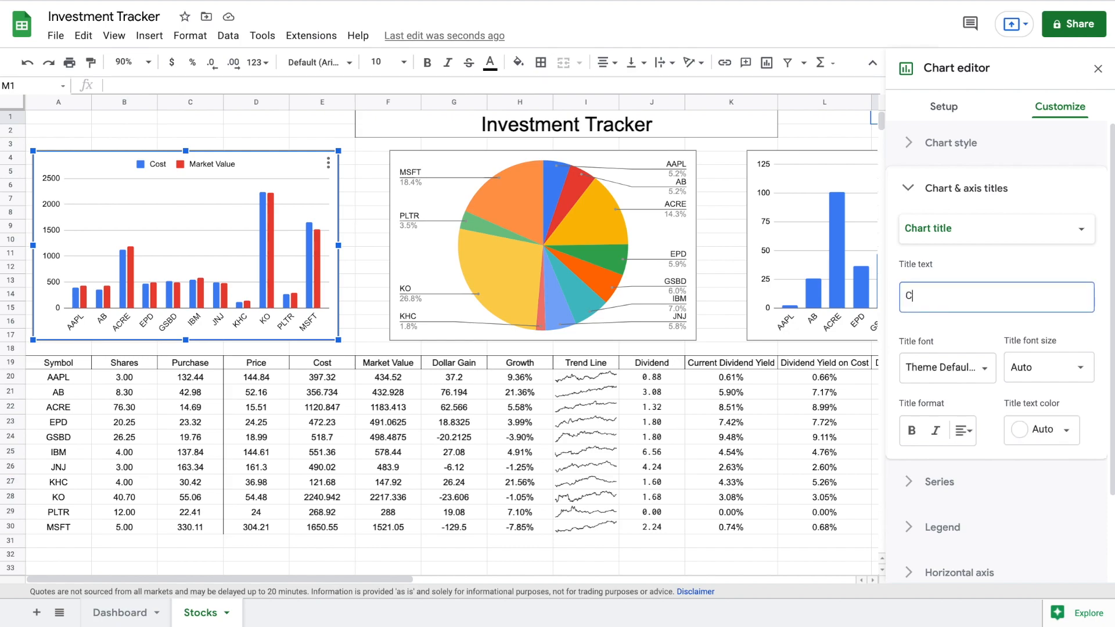
pyautogui.write('ost vs Market Value')
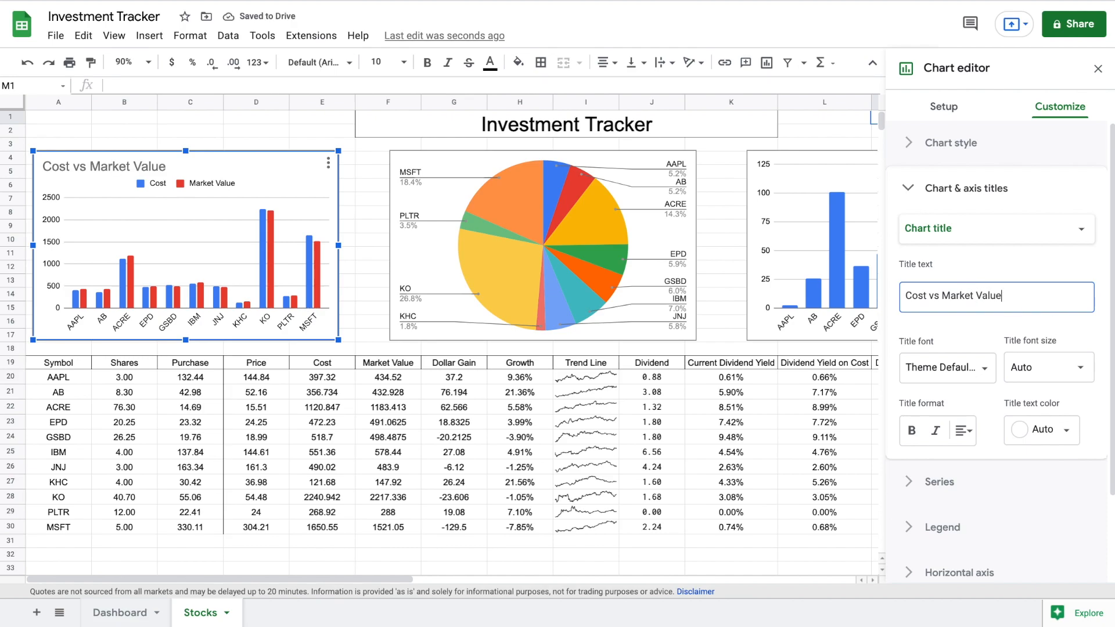
pyautogui.click(910, 432)
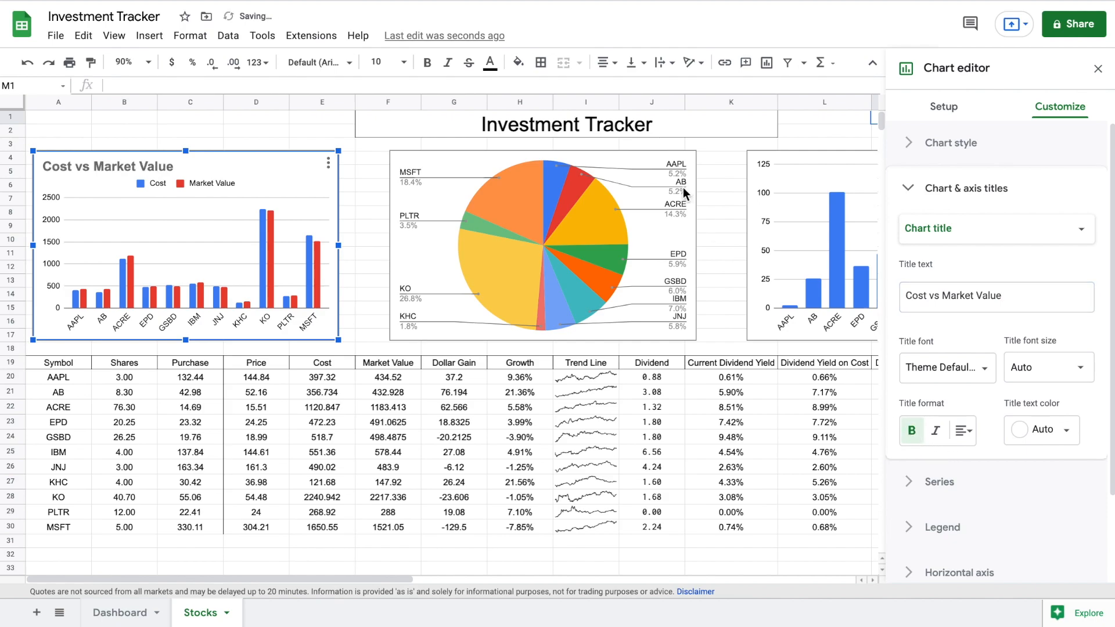
# - Give the pie chart the bold title Allocation
pyautogui.click(629, 158)
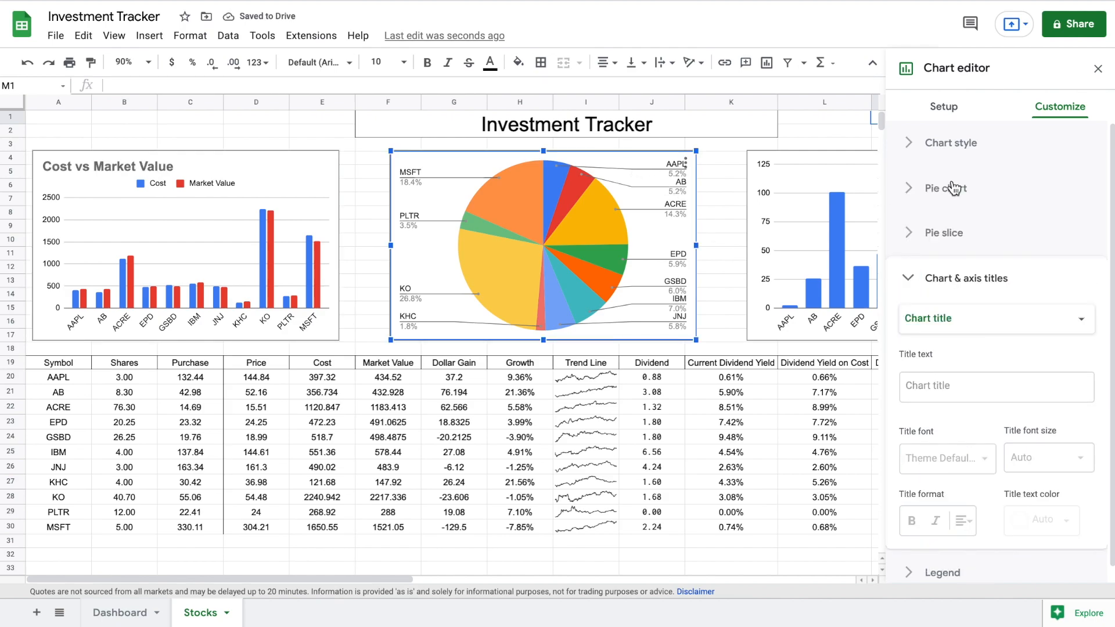
pyautogui.click(968, 395)
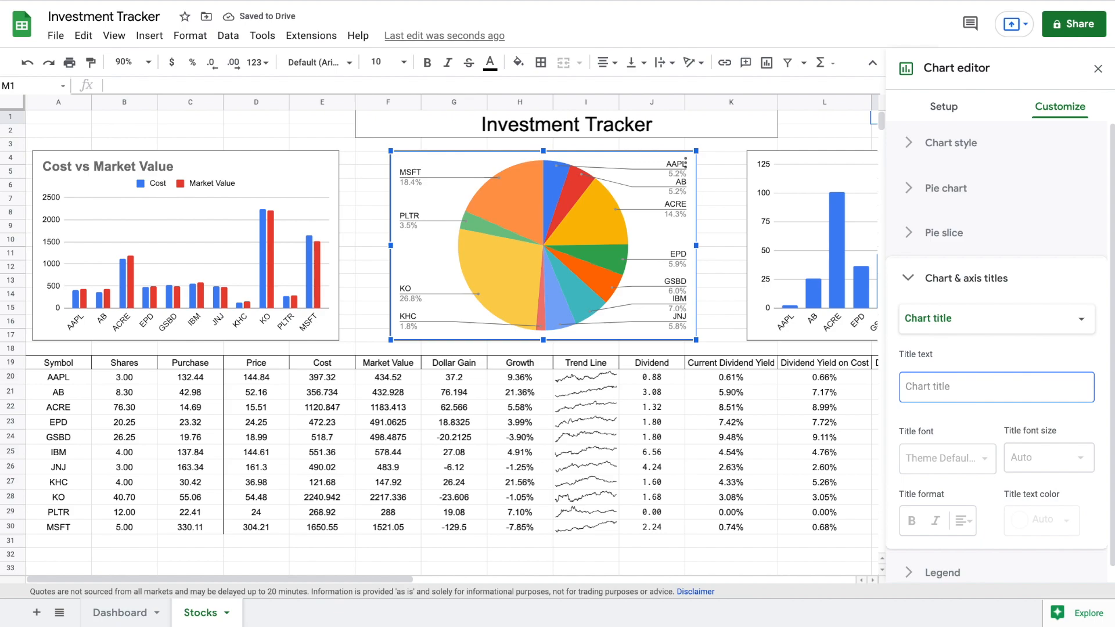
pyautogui.write('Allocation')
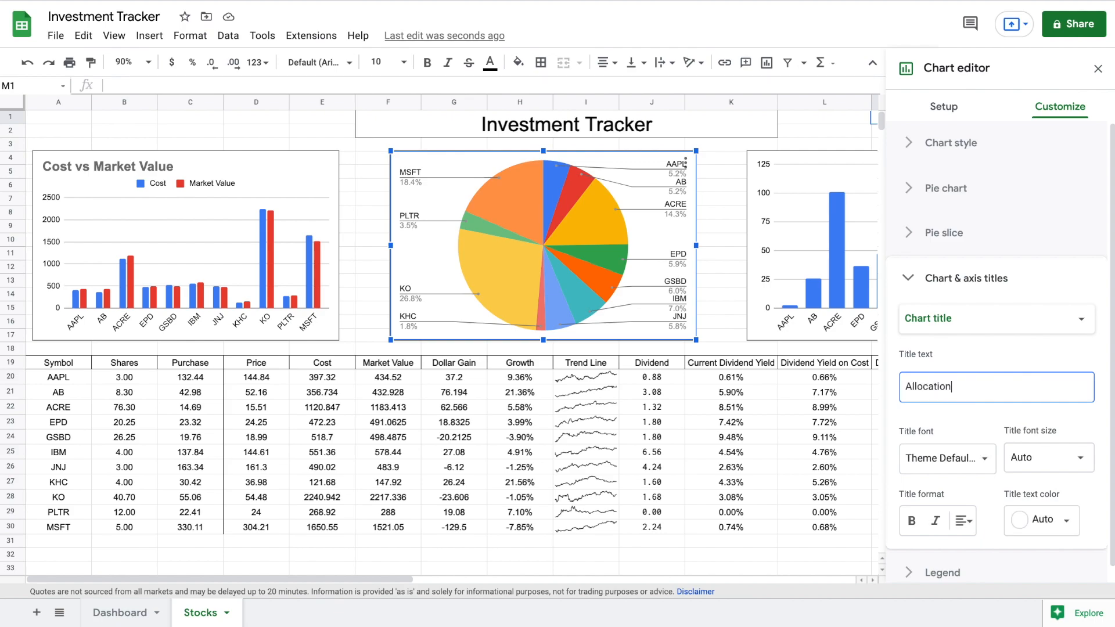
# - Give the dividend column chart the bold title Dividend Income, and leave the chart editor
pyautogui.click(821, 158)
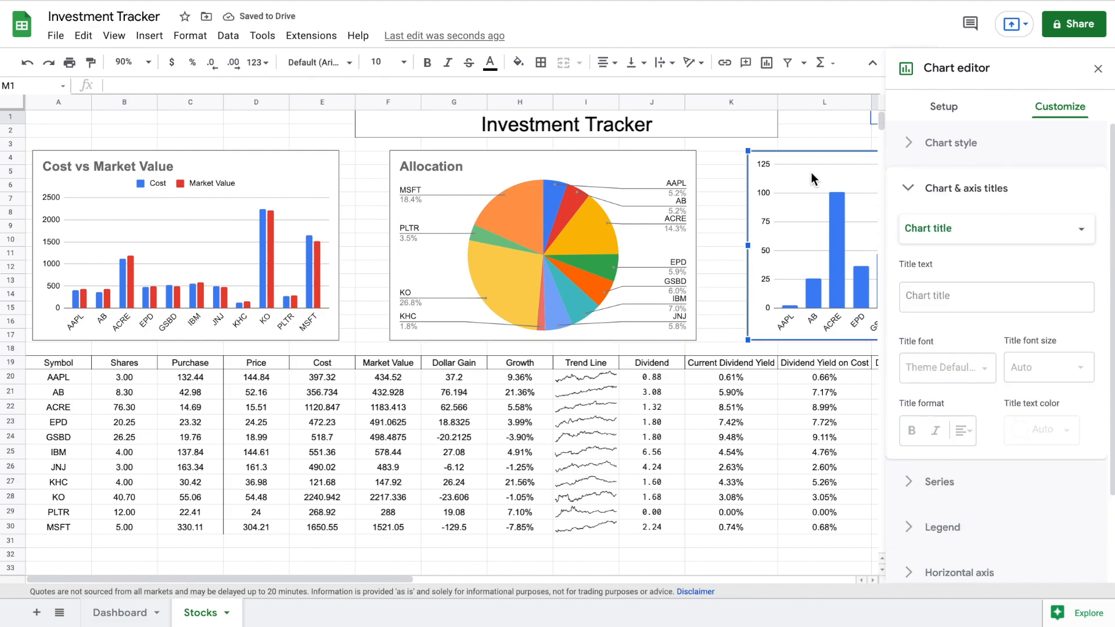
pyautogui.click(941, 297)
pyautogui.write('D')
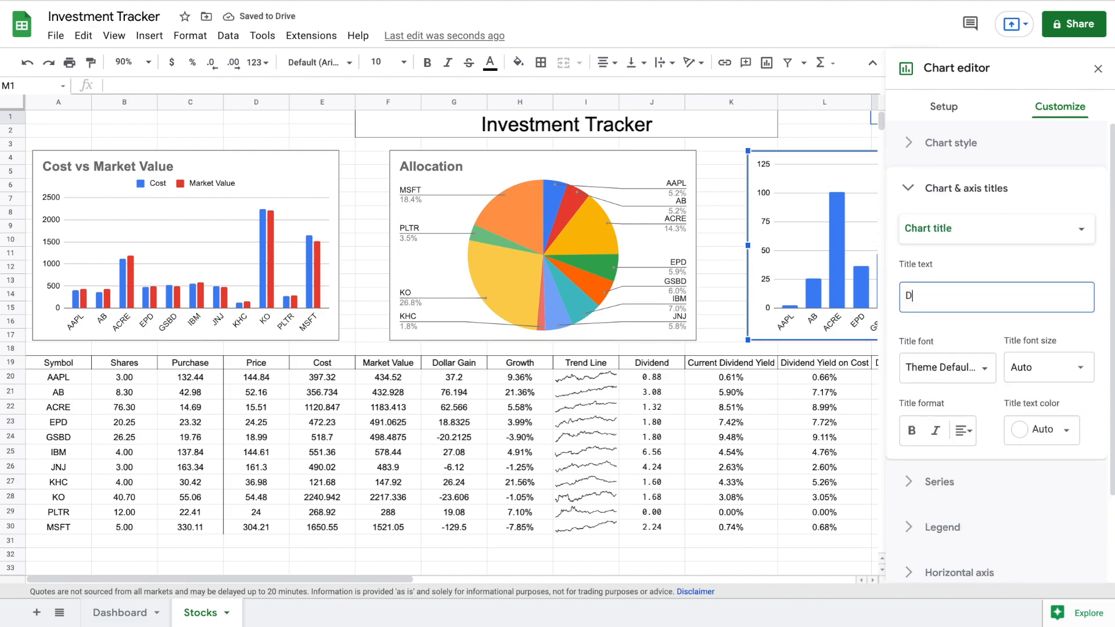
pyautogui.write('ividend')
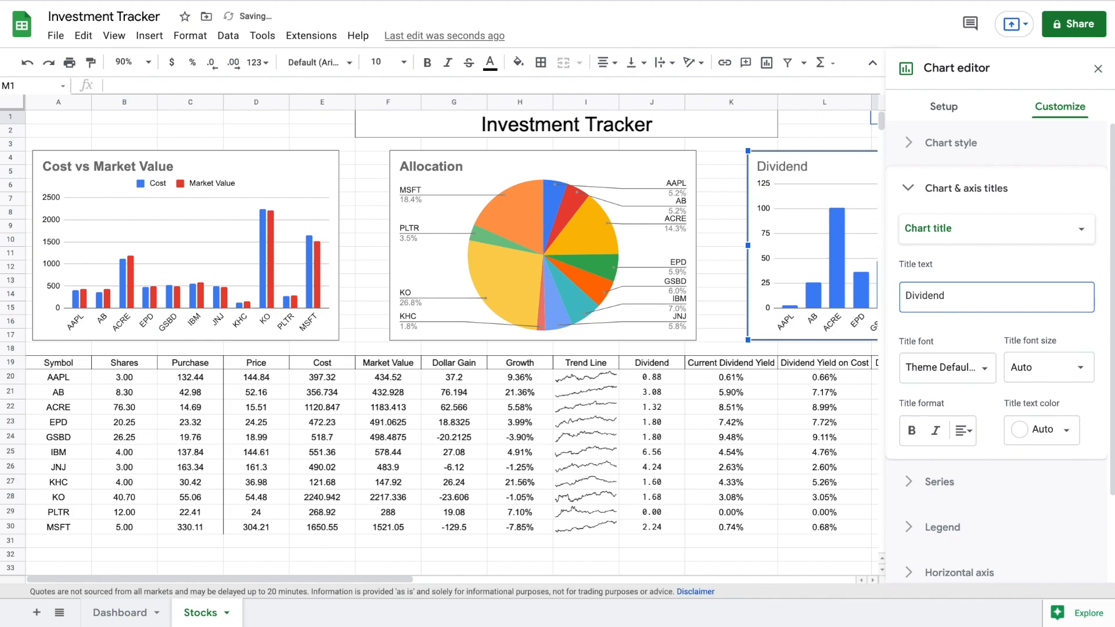
pyautogui.write(' Income')
pyautogui.click(913, 430)
pyautogui.click(330, 133)
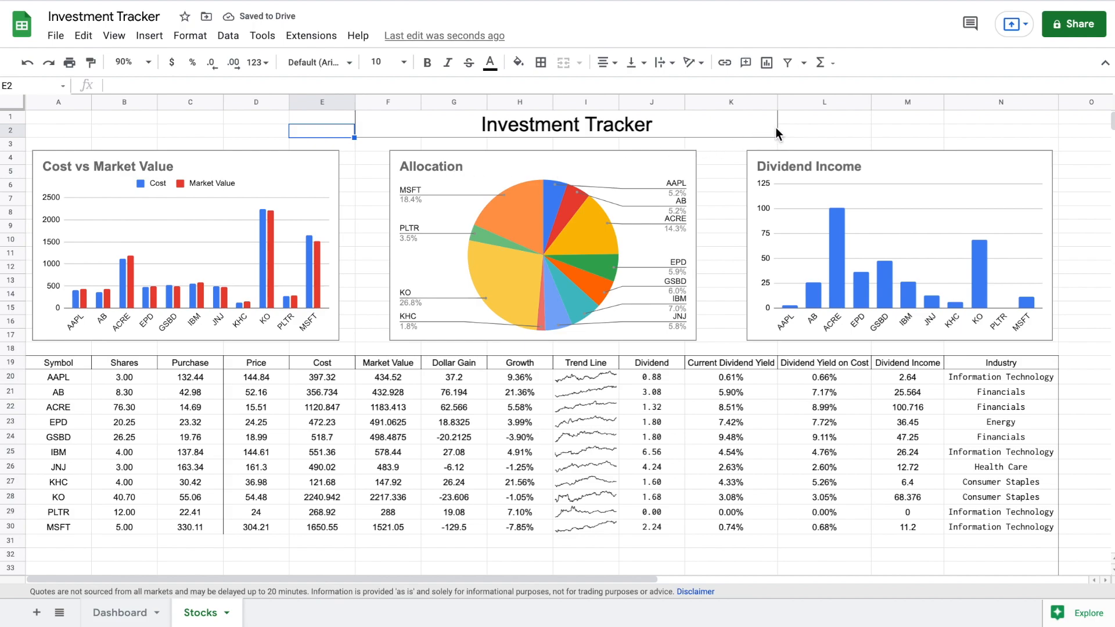
# - Add a new sheet after the Stocks sheet and name it Crypto
pyautogui.click(820, 115)
pyautogui.click(948, 116)
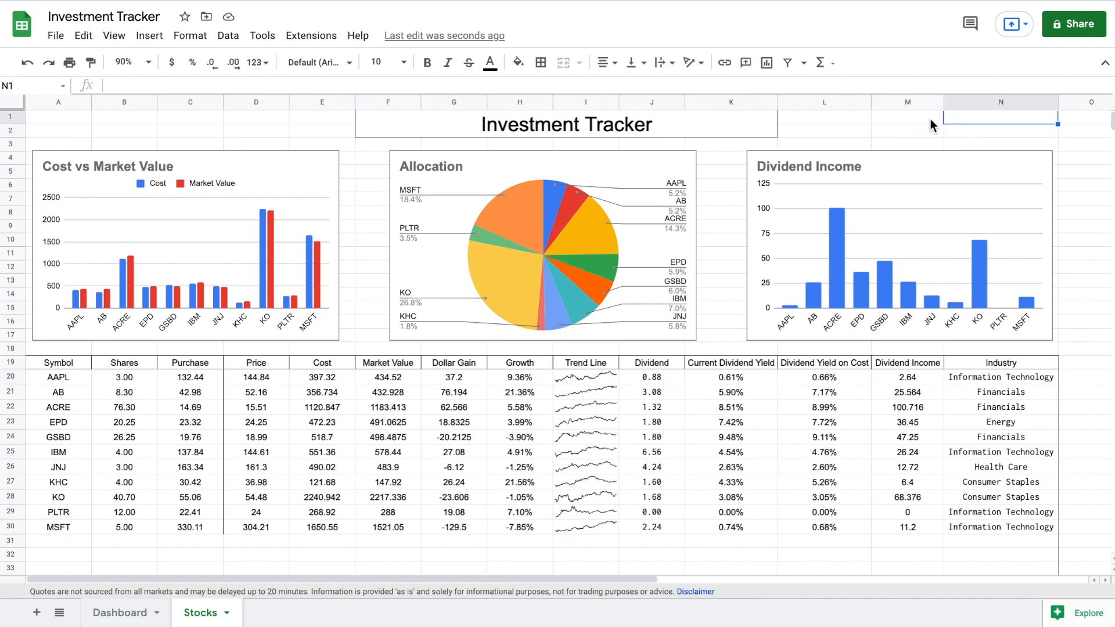
pyautogui.click(36, 613)
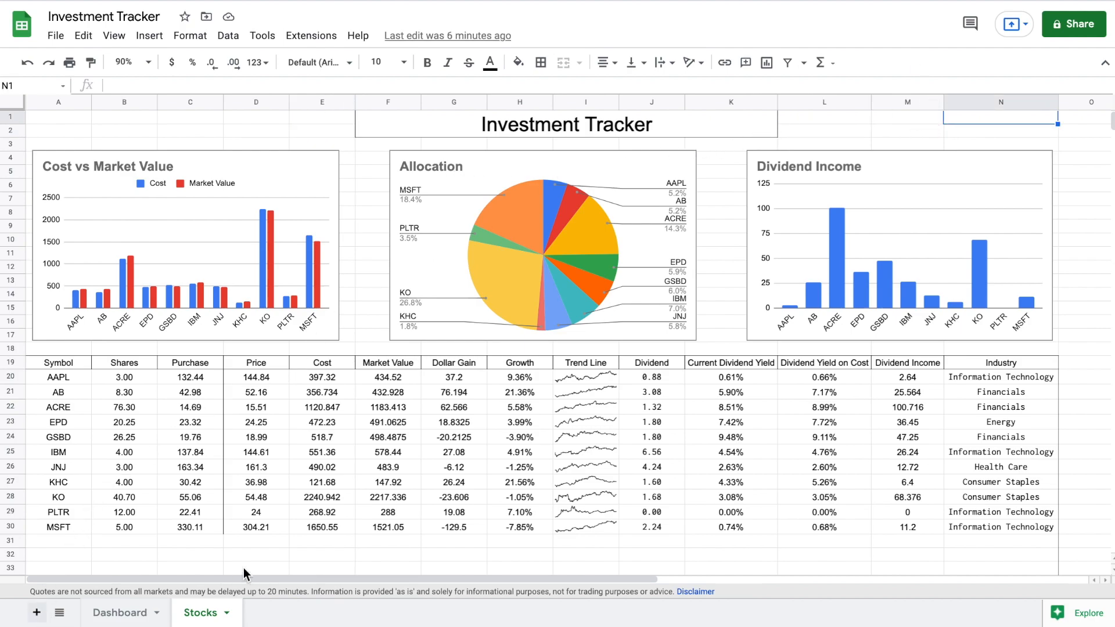
pyautogui.doubleClick(272, 613)
pyautogui.press('BackSpace')
pyautogui.write('Crypto')
pyautogui.press('Return')
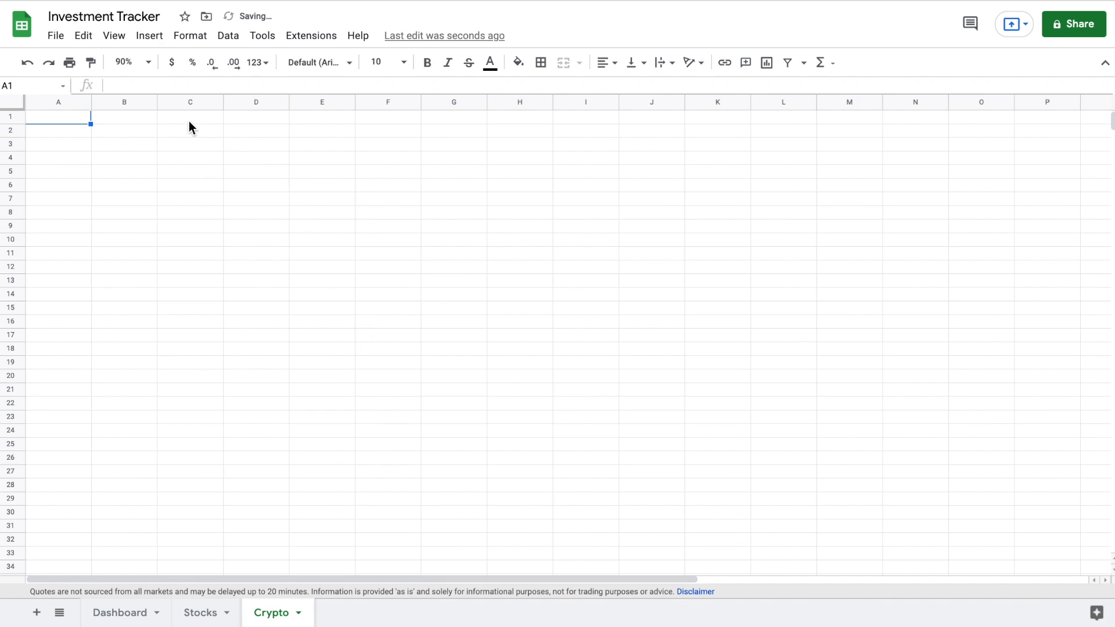
# - Merge cells B1:G2 on the Crypto sheet and enter the title Crypto Tracker
pyautogui.moveTo(142, 116); pyautogui.dragTo(440, 137)
pyautogui.click(565, 67)
pyautogui.write('Cr')
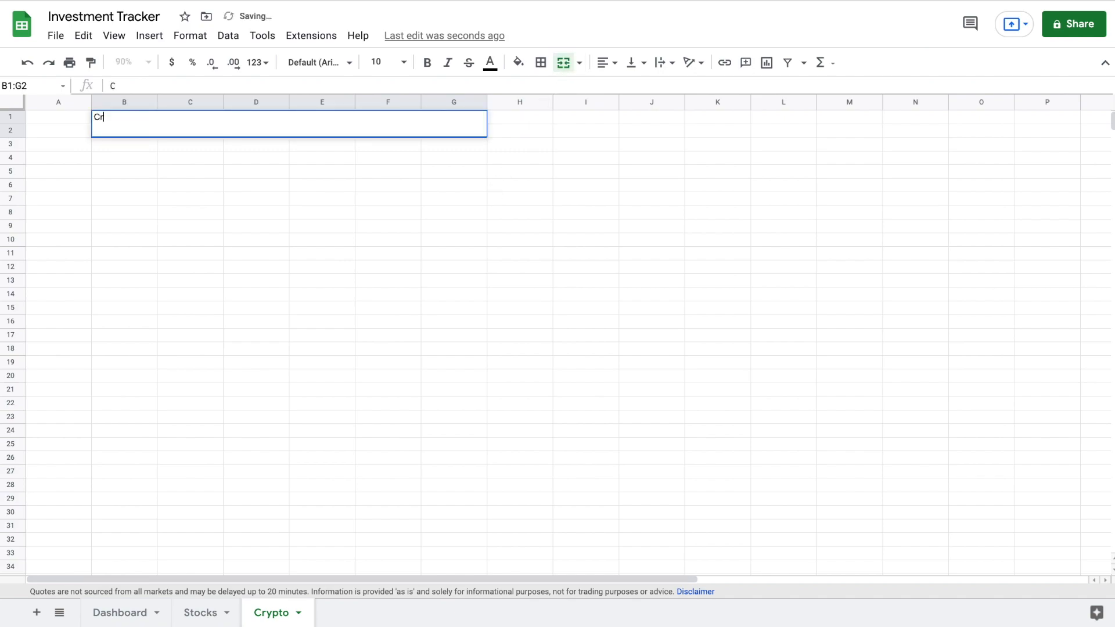
pyautogui.write('ypto Tracker')
pyautogui.press('Return')
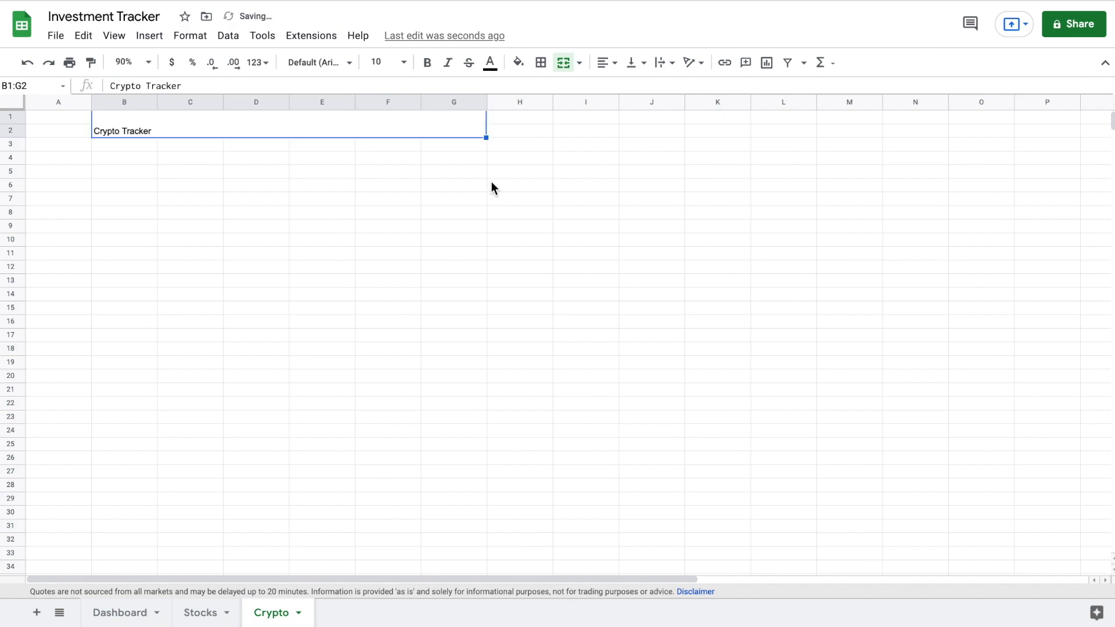
# - Give the Crypto Tracker title an outer border, centre it horizontally and vertically, and set its font size to 24
pyautogui.click(541, 62)
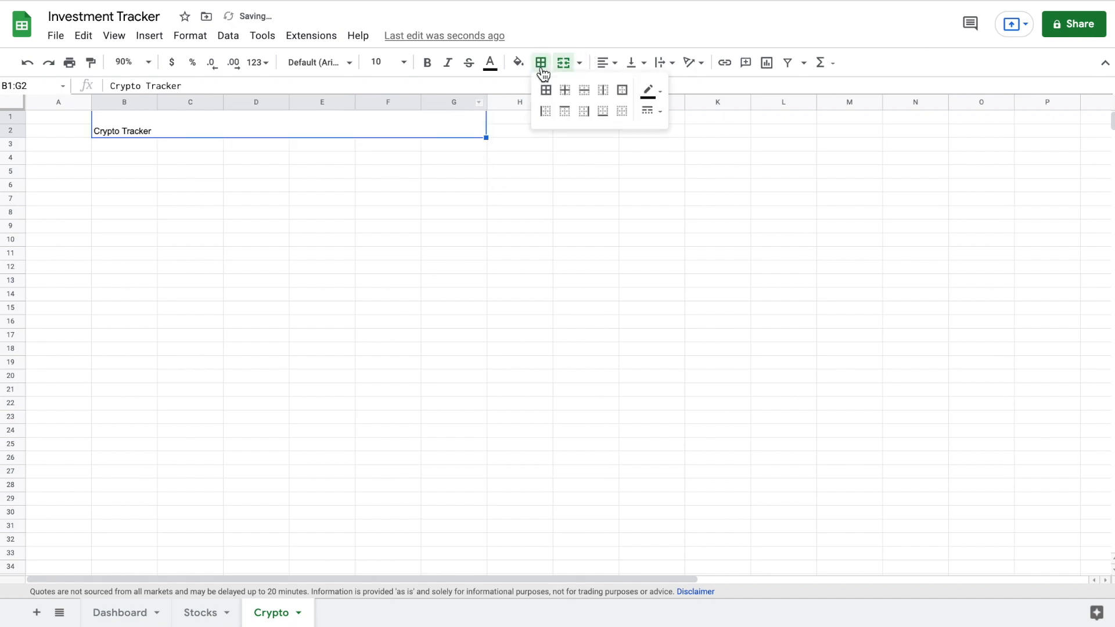
pyautogui.click(607, 62)
pyautogui.click(619, 87)
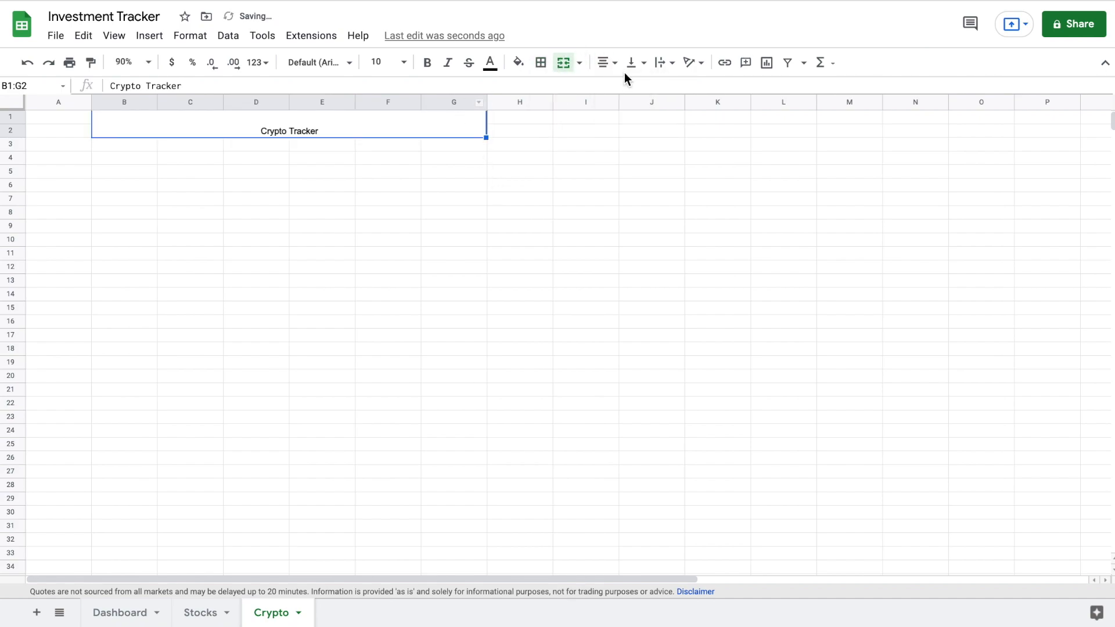
pyautogui.click(631, 62)
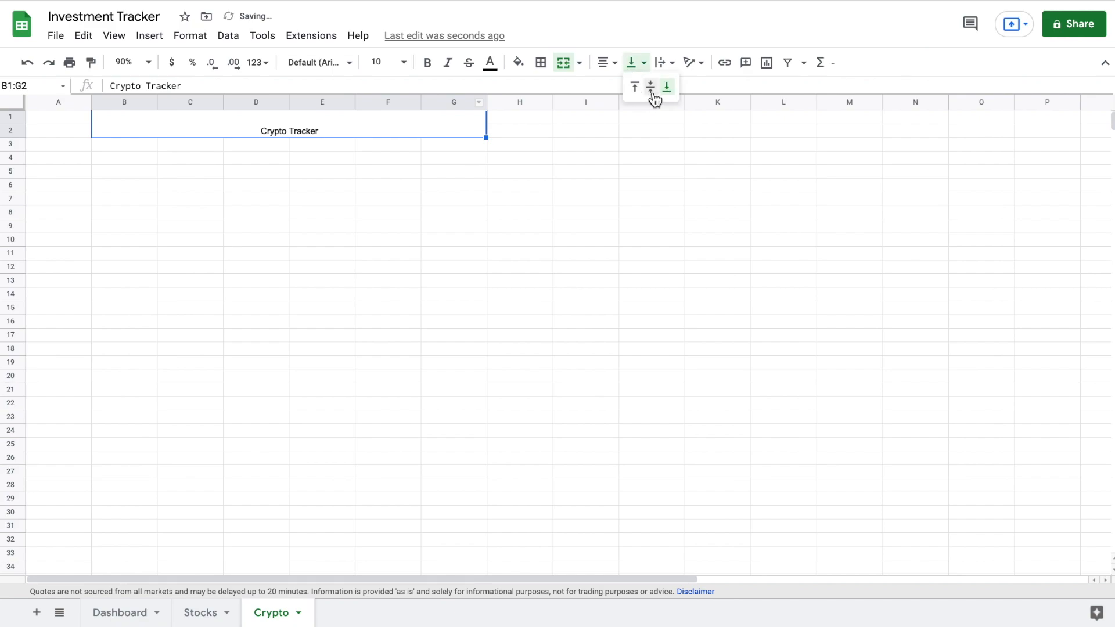
pyautogui.click(650, 89)
pyautogui.click(404, 62)
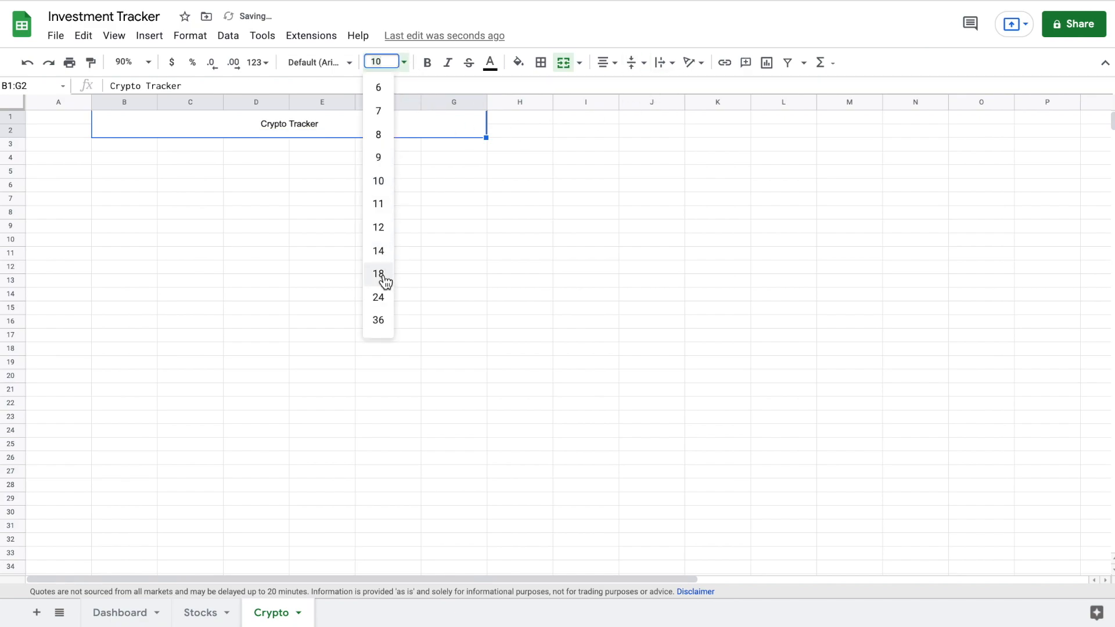
pyautogui.click(383, 297)
pyautogui.click(380, 185)
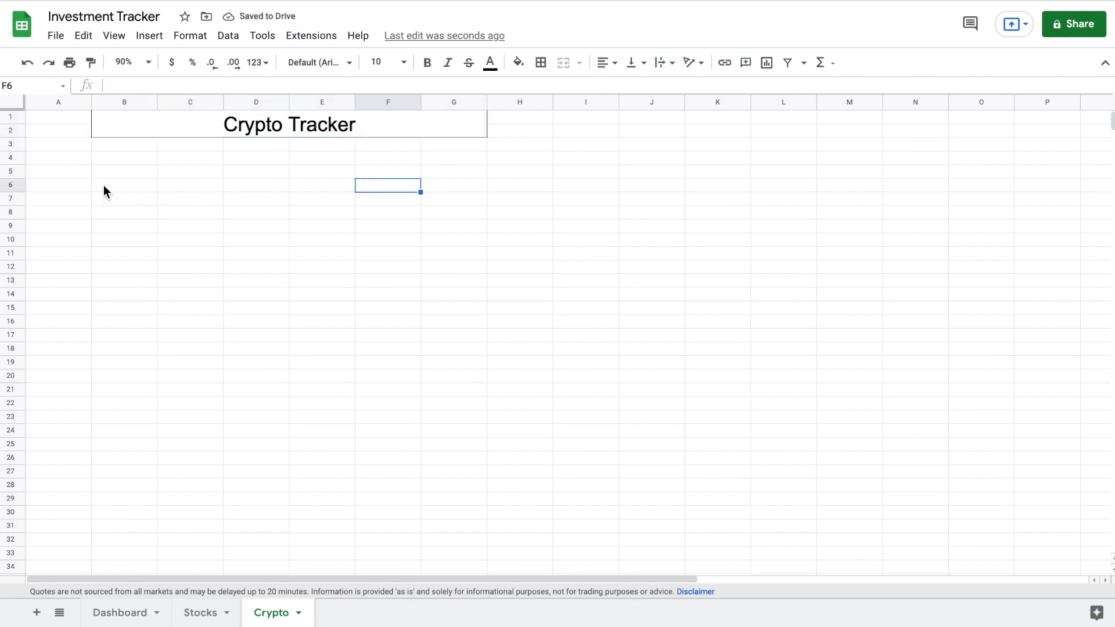
# - Enter the headers Coin, Amount Bought and Purchase Price in A5:C5 and widen column B slightly
pyautogui.click(70, 174)
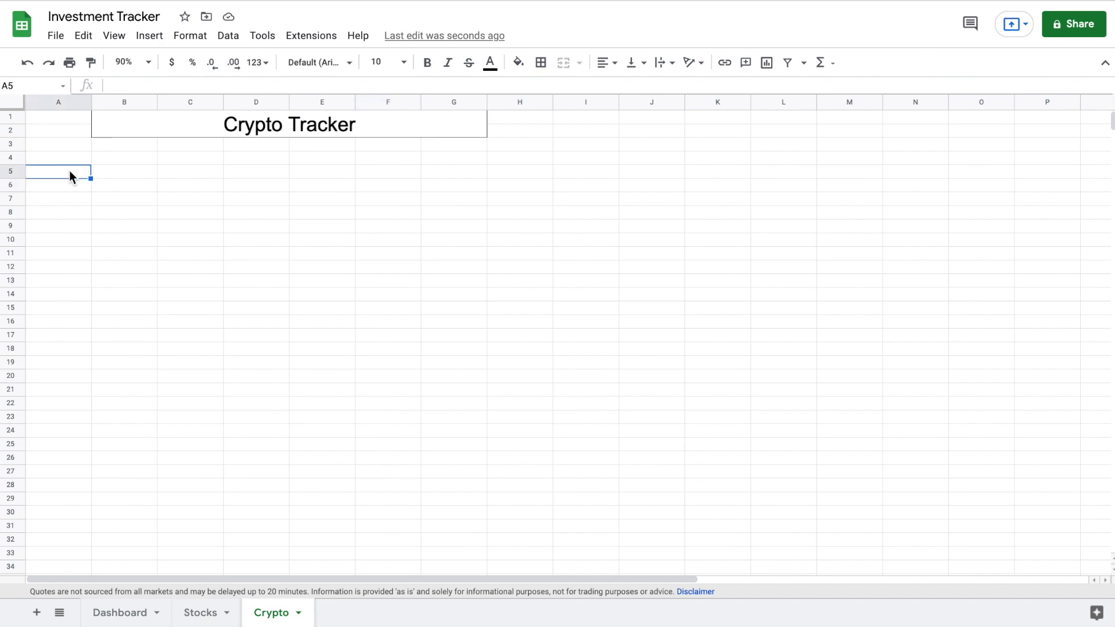
pyautogui.write('Coin')
pyautogui.press('Tab')
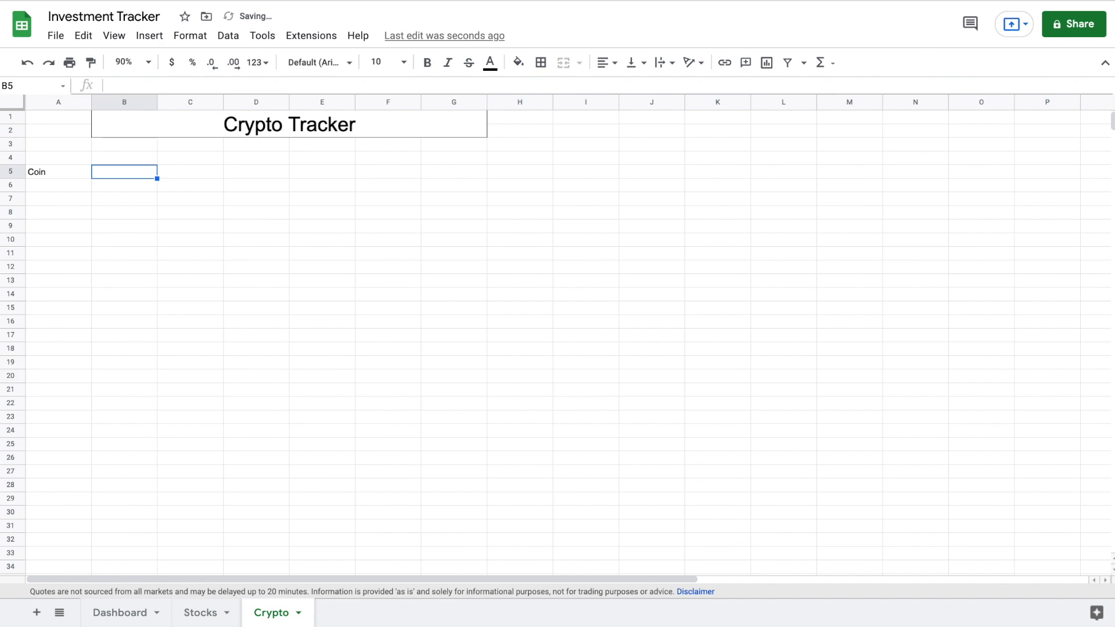
pyautogui.write('Amount Bought')
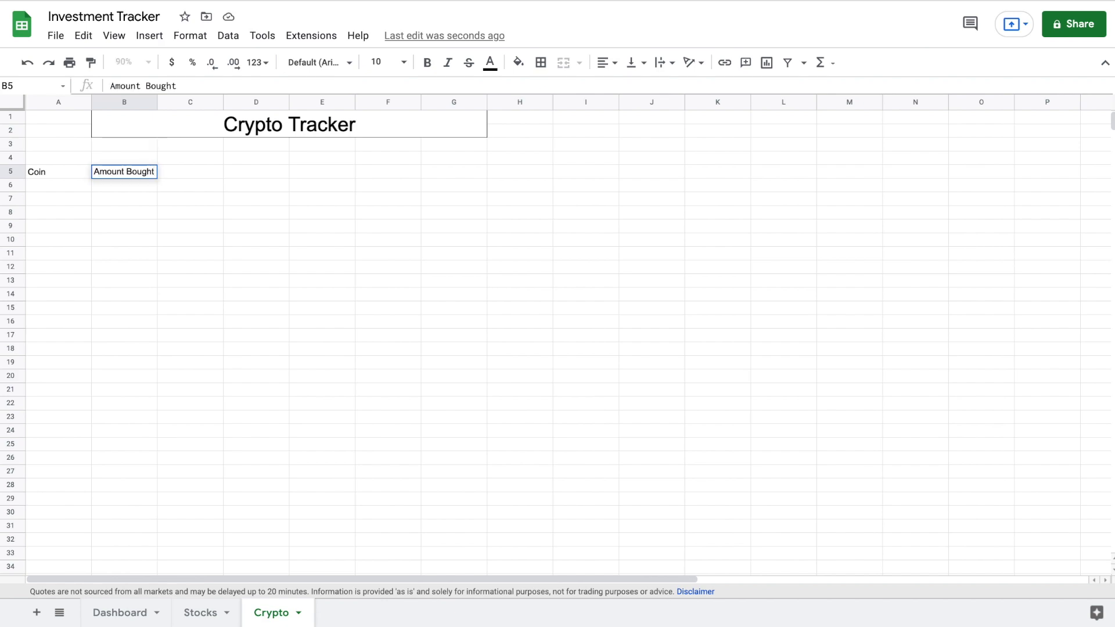
pyautogui.press('Tab')
pyautogui.write('P')
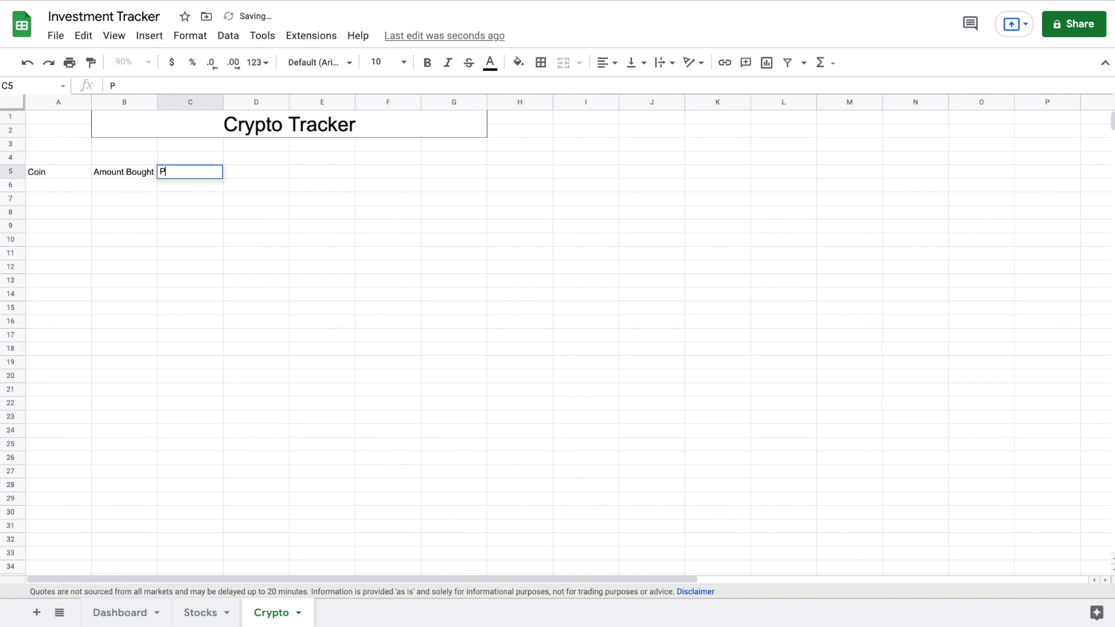
pyautogui.write('urchase P')
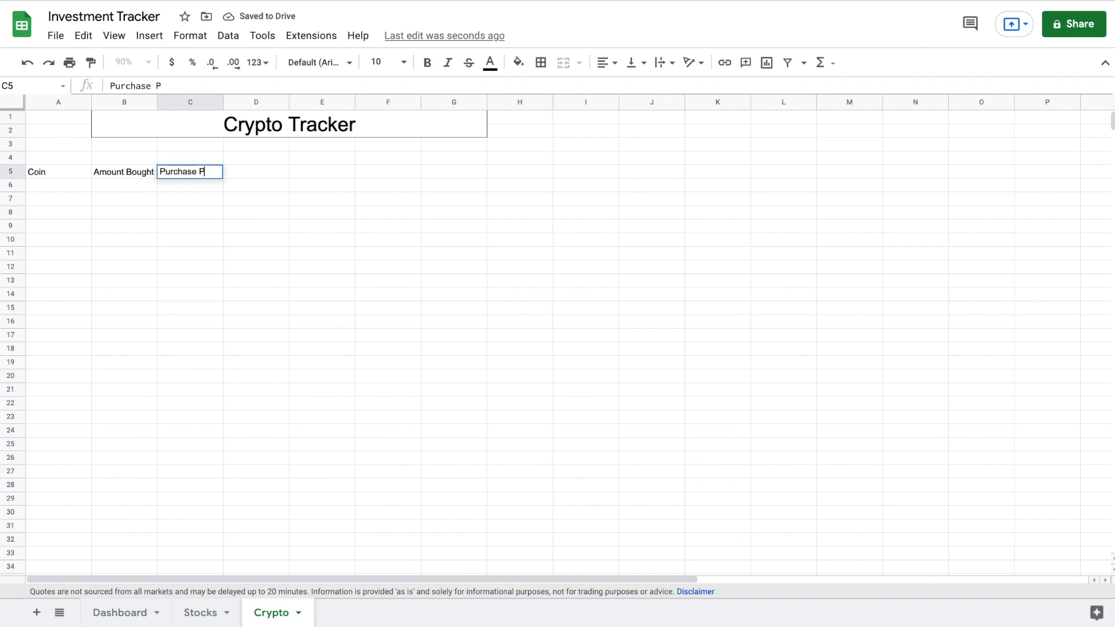
pyautogui.write('rice')
pyautogui.press('Return')
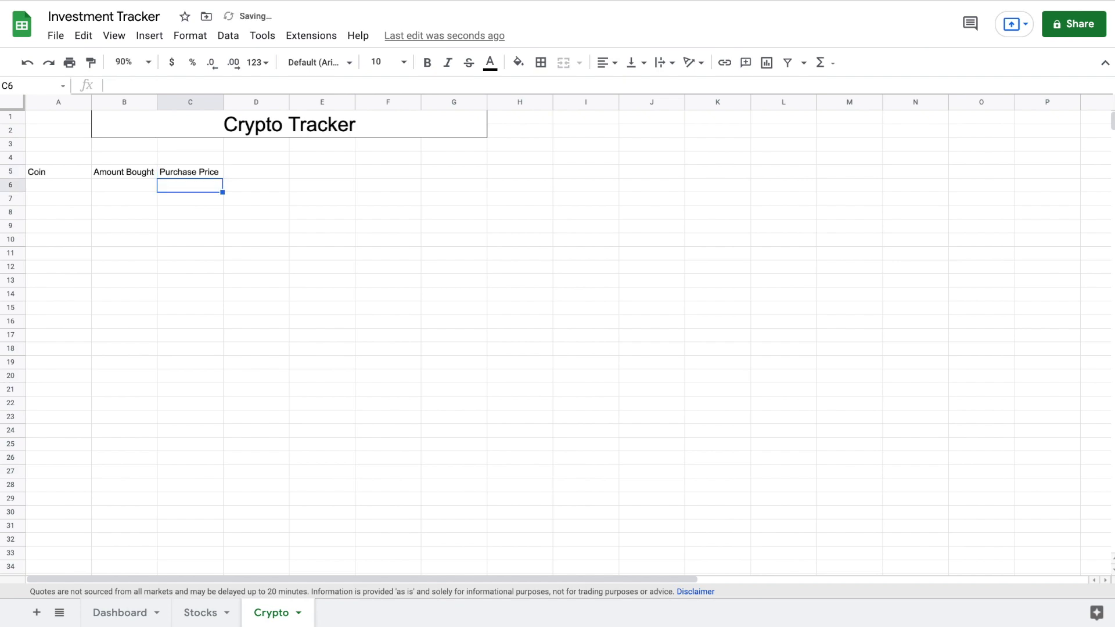
pyautogui.moveTo(156, 99); pyautogui.dragTo(162, 99)
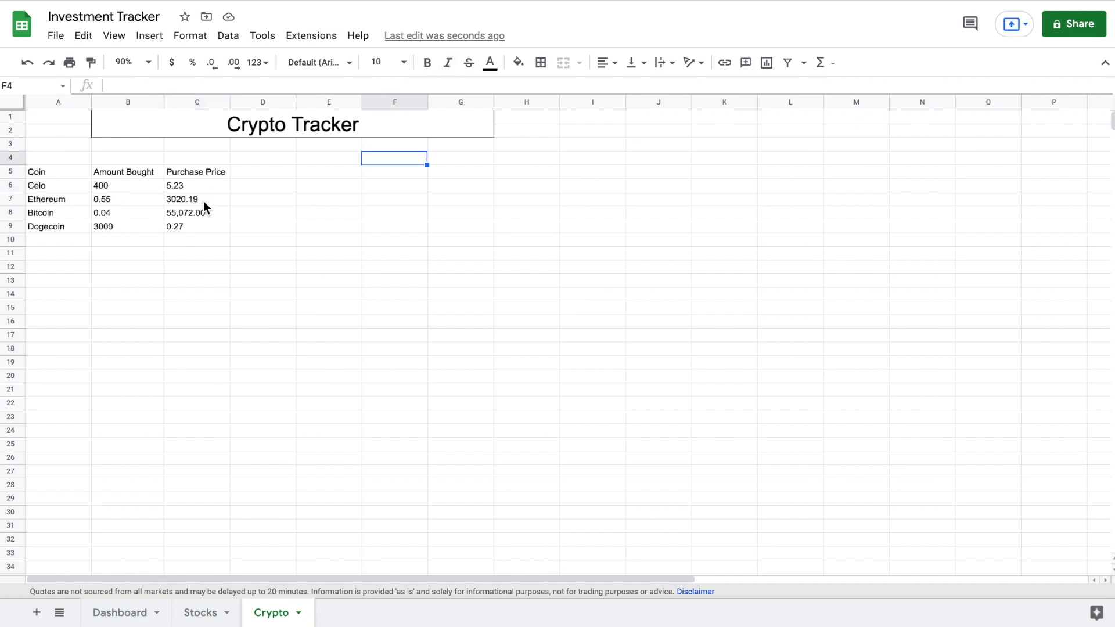
# - Enter the header Current Price in D5
pyautogui.click(264, 172)
pyautogui.write('Currrent Price')
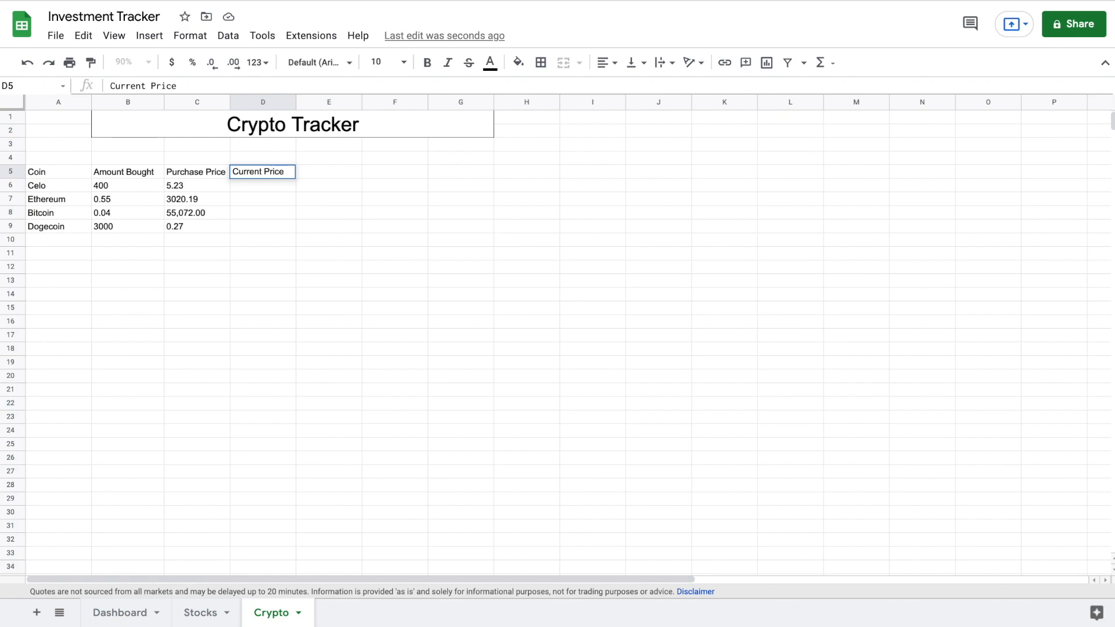
pyautogui.press('Return')
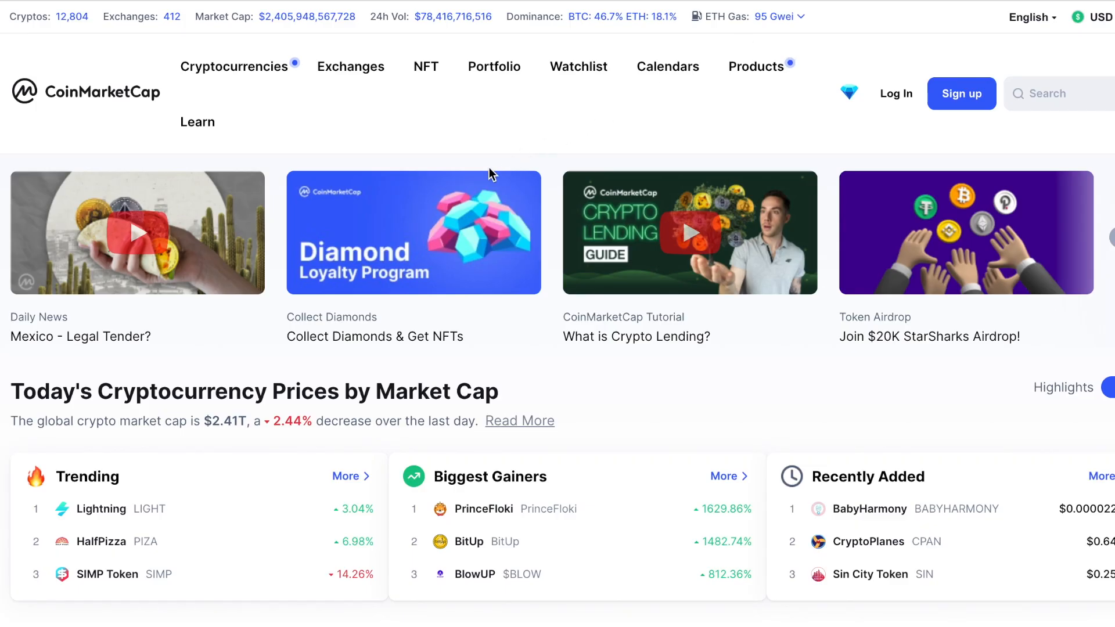
# - Switch to CoinMarketCap and look through its list of cryptocurrency prices by market cap
pyautogui.scroll(-9, 535, 347)
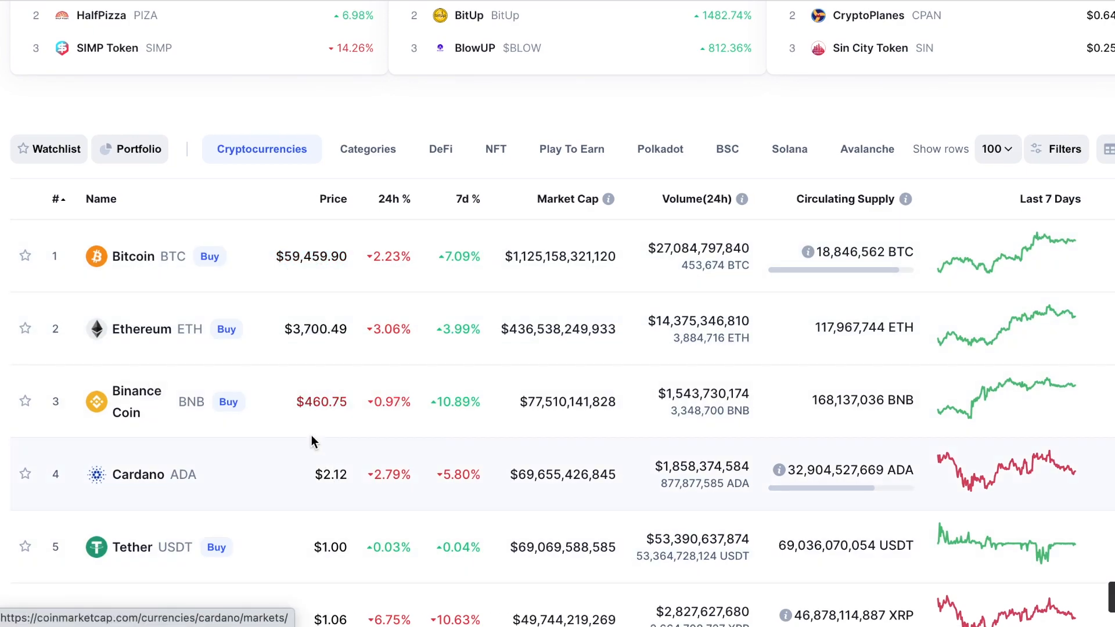
pyautogui.scroll(-2, 312, 438)
pyautogui.scroll(-4, 312, 442)
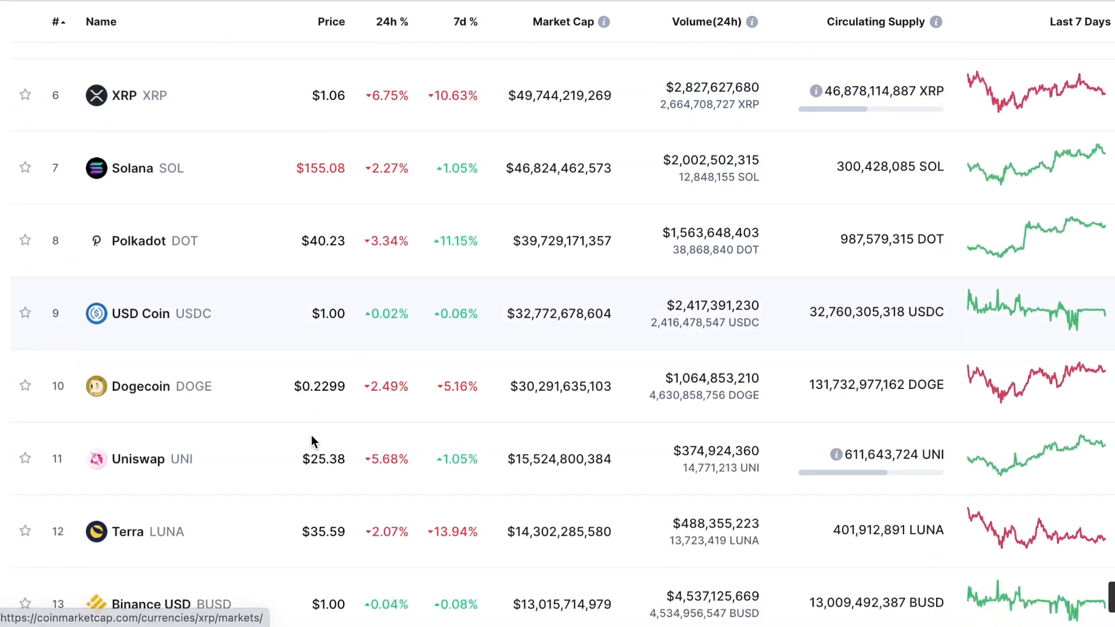
pyautogui.scroll(18, 311, 442)
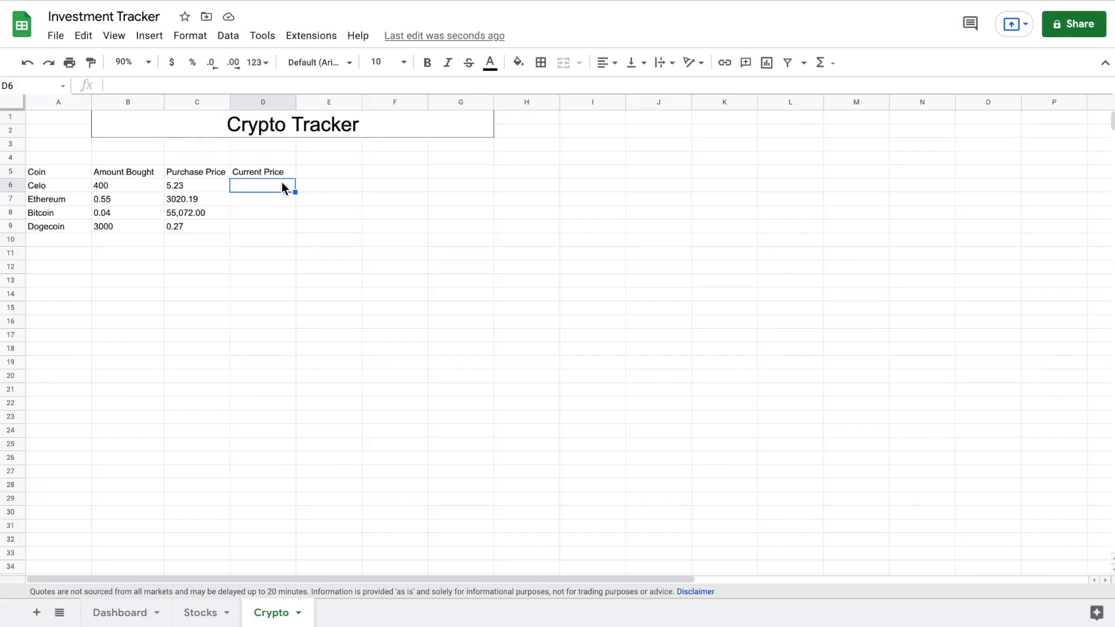
pyautogui.write('=if(isblank(A6),iferror(0/0),value(index(importhtml(concat("https://coinmarketcap.com/currencies/",A6),"table",1),1,2)))')
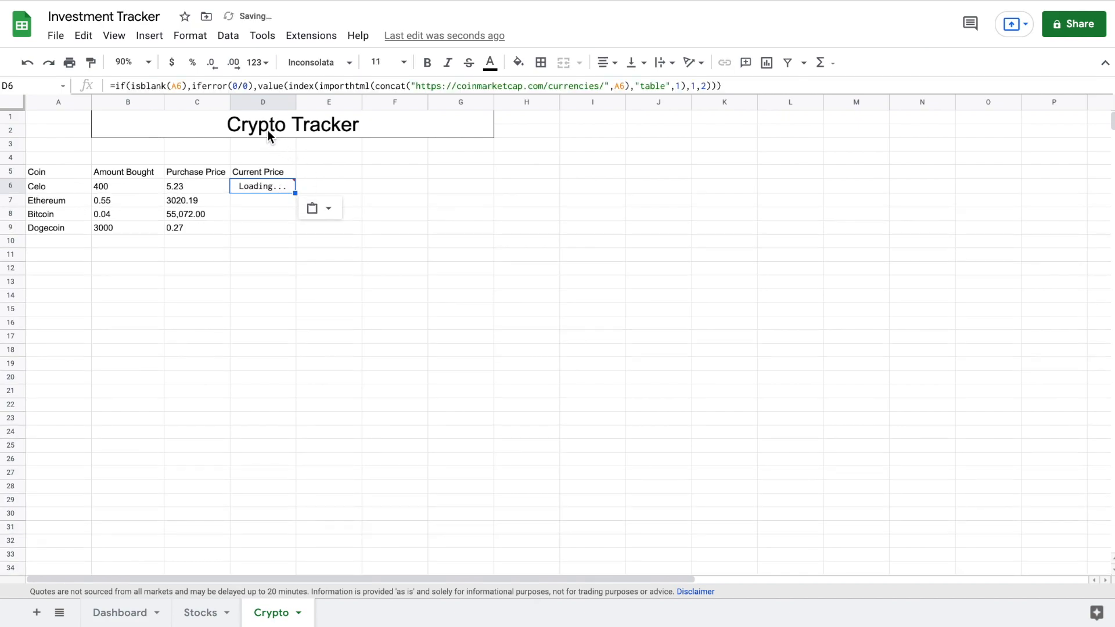
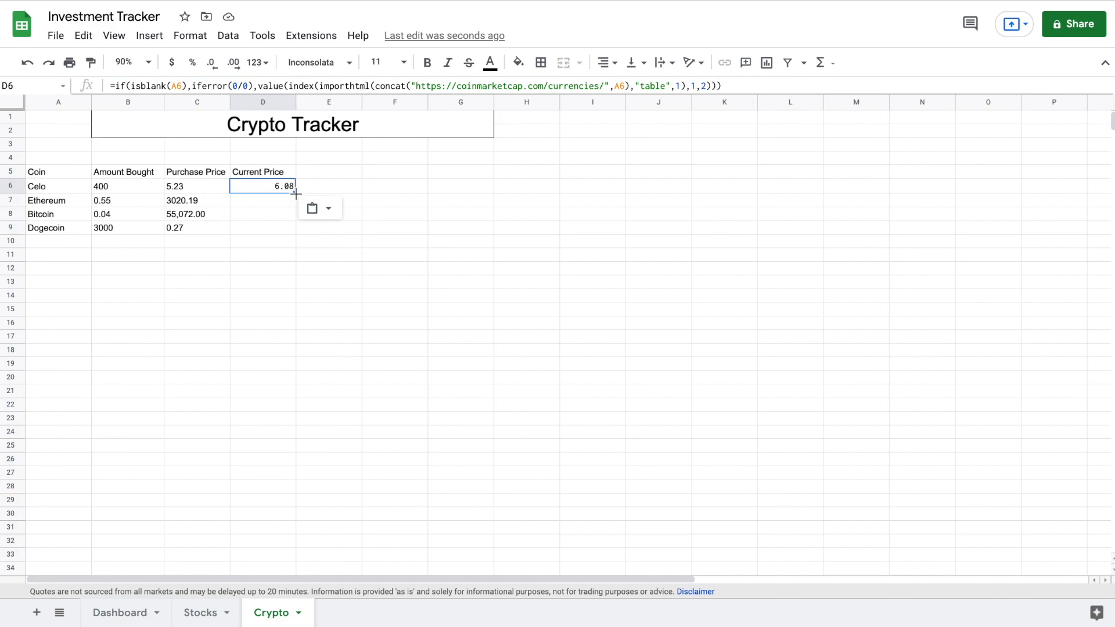
pyautogui.moveTo(296, 194); pyautogui.dragTo(290, 227)
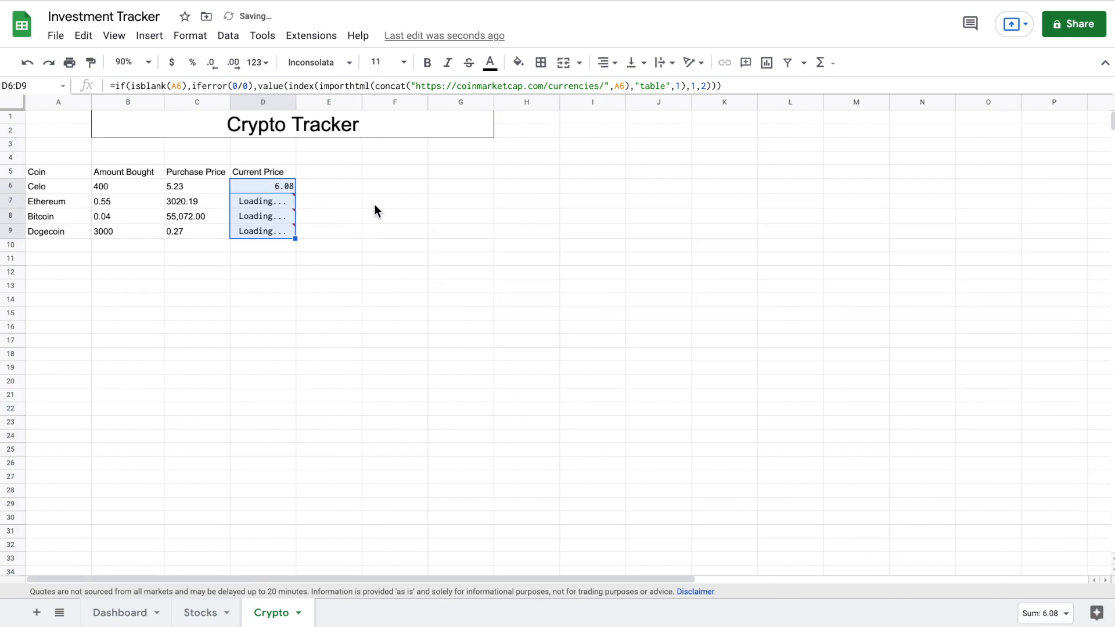
pyautogui.click(370, 187)
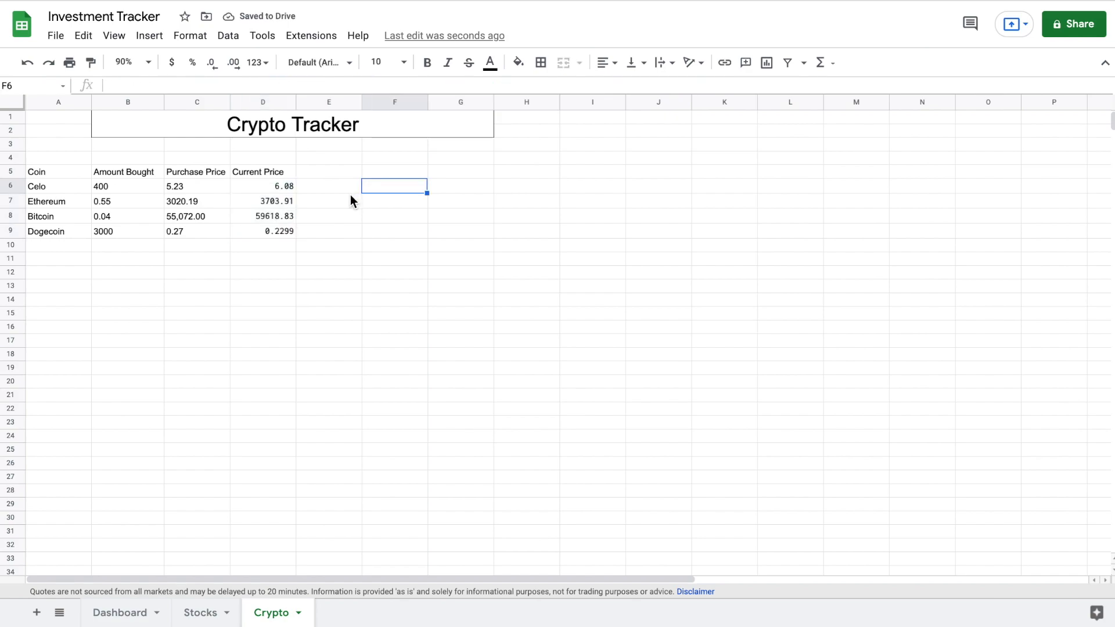
# - Compare the imported Bitcoin price in D8 with the listing on CoinMarketCap
pyautogui.click(288, 220)
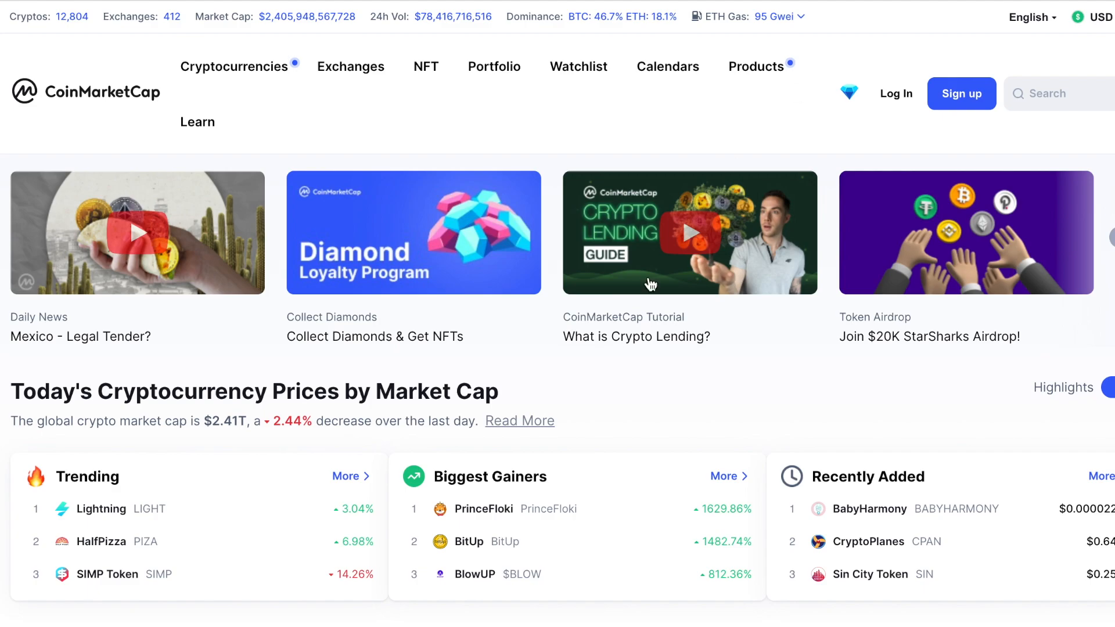
pyautogui.scroll(-7, 554, 454)
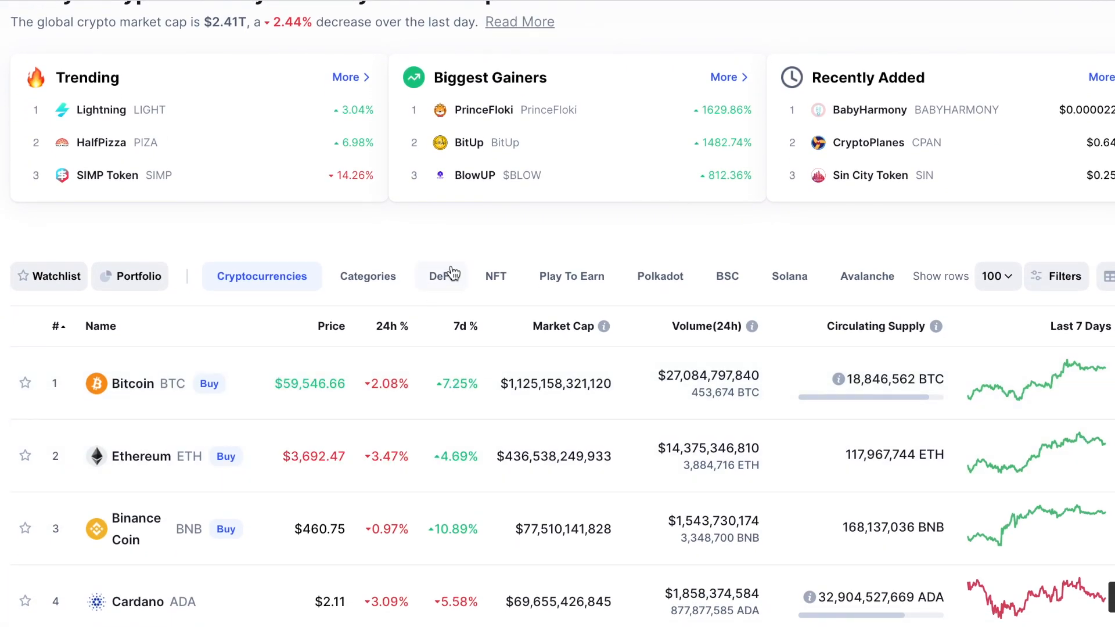
pyautogui.scroll(5, 350, 413)
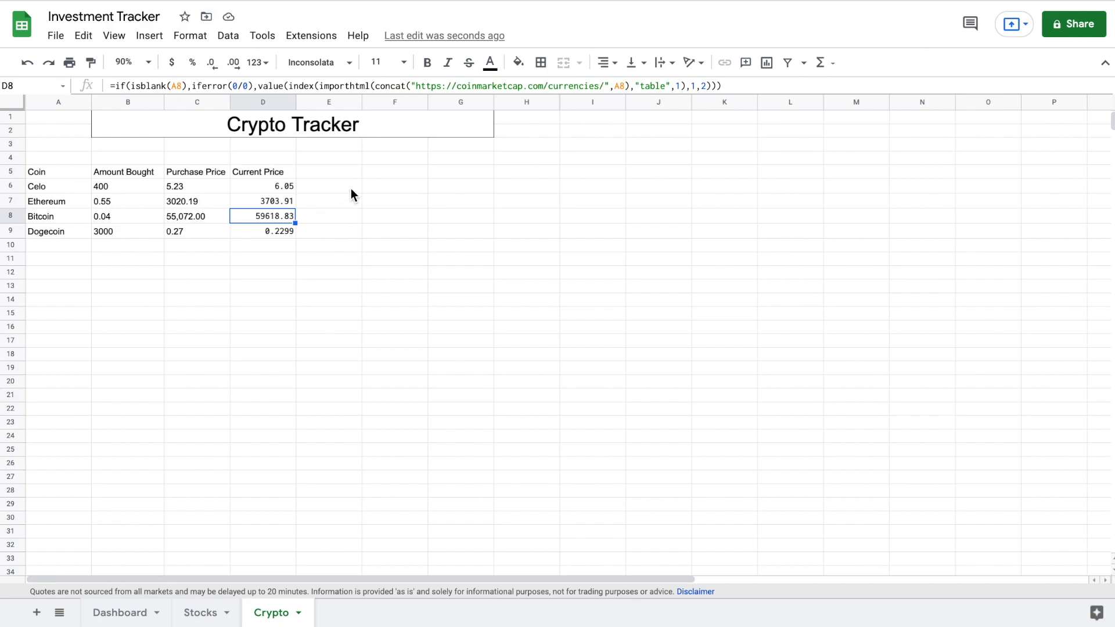
# - Add a Cost header in E5, calculate =B6*C6 in E6 and fill the formula down to E9
pyautogui.click(347, 172)
pyautogui.write('Cost')
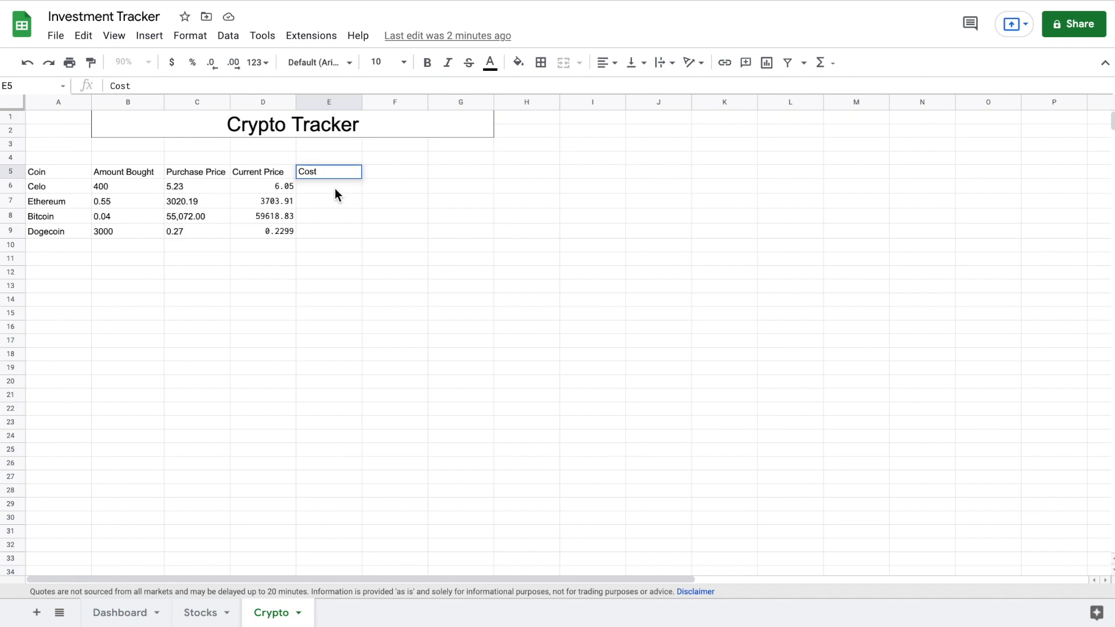
pyautogui.press('Return')
pyautogui.write('=')
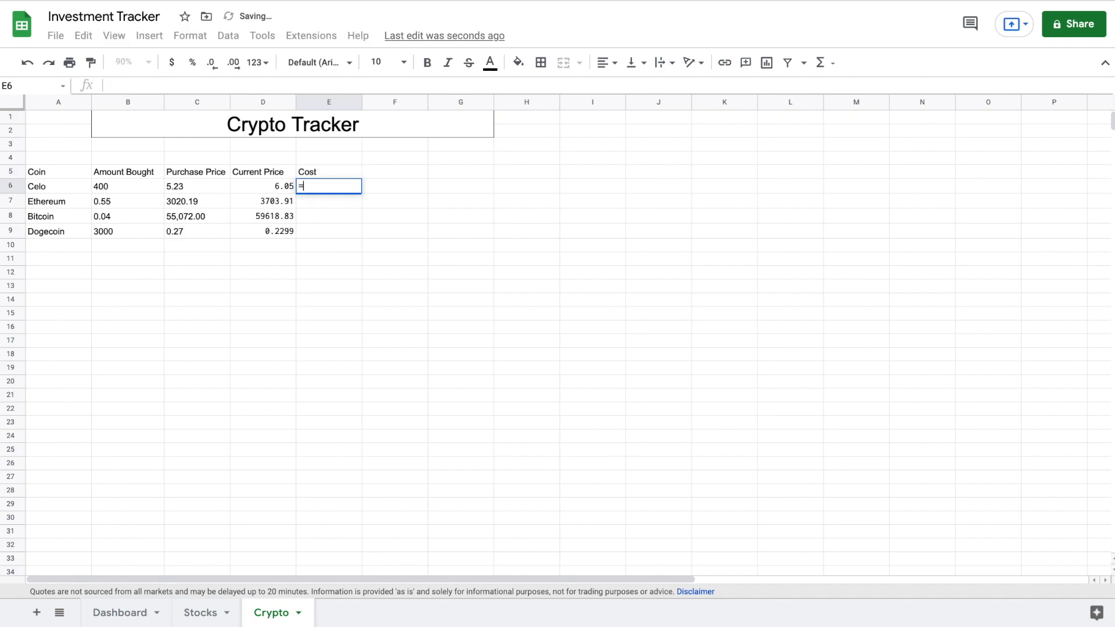
pyautogui.click(143, 186)
pyautogui.write('*')
pyautogui.click(177, 189)
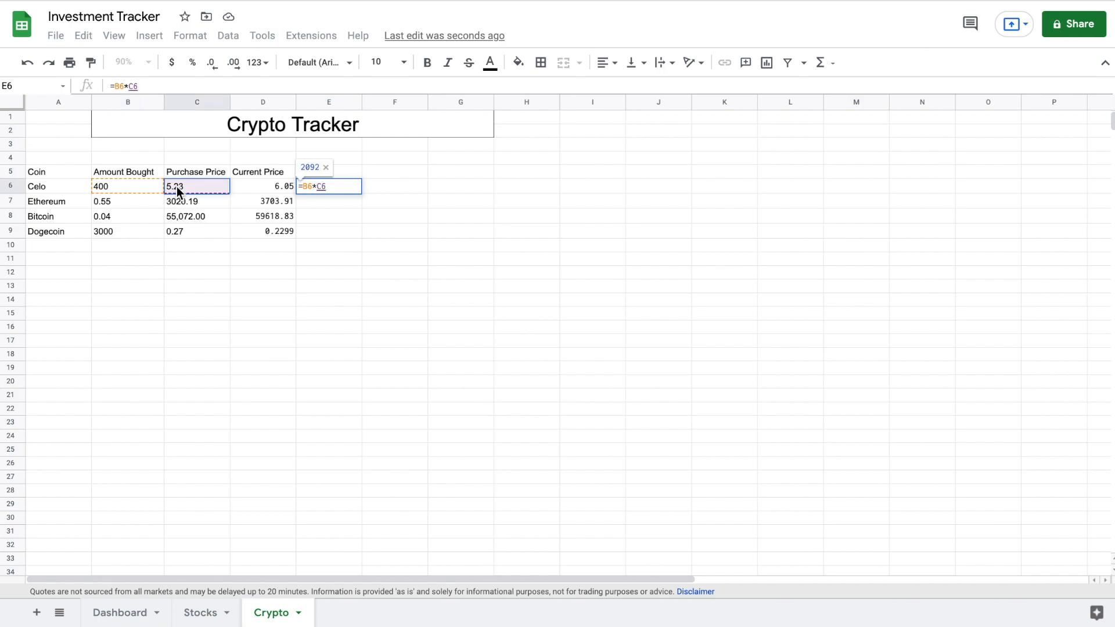
pyautogui.press('Return')
pyautogui.click(378, 279)
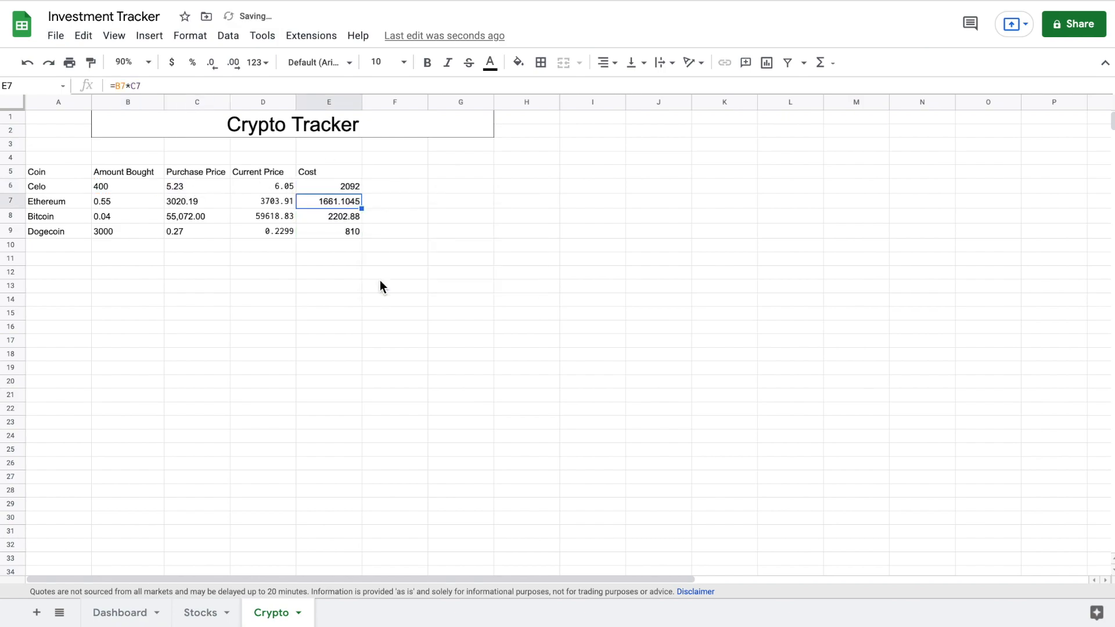
# - Add a Market Value header in F5, calculate =B6*D6 in F6 and fill the formula down to F9
pyautogui.click(381, 175)
pyautogui.write('Market ')
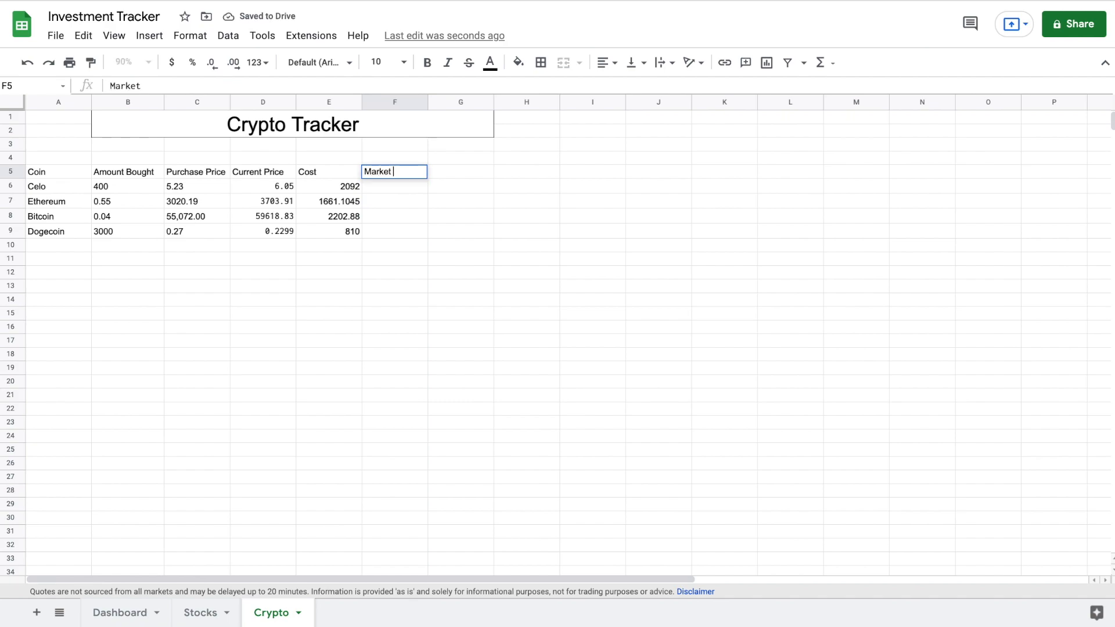
pyautogui.write('Value')
pyautogui.press('Return')
pyautogui.write('=')
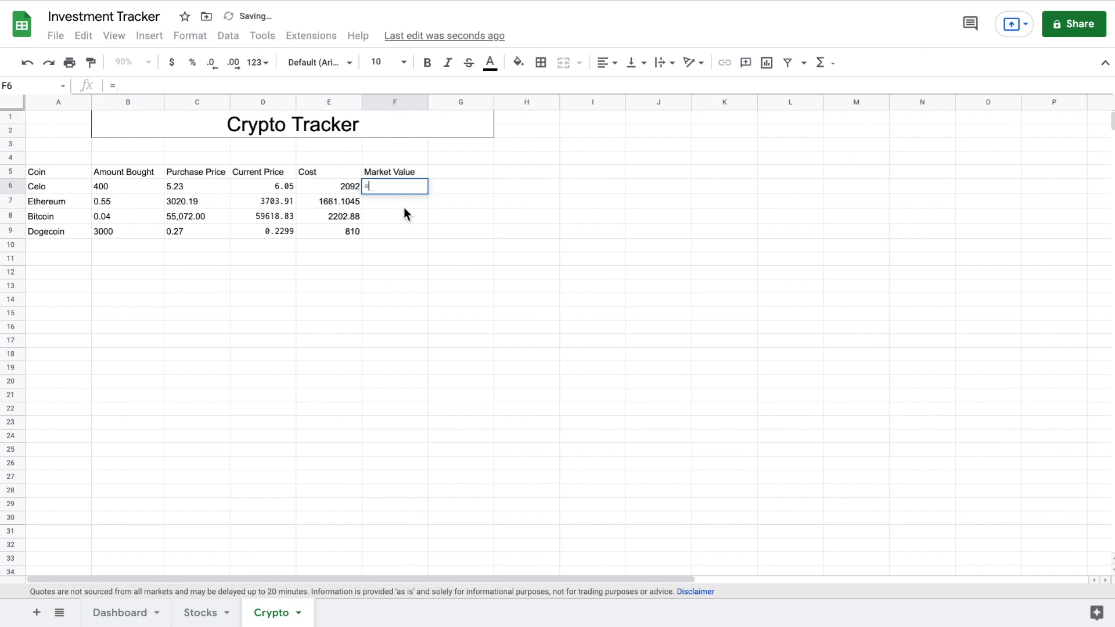
pyautogui.click(133, 179)
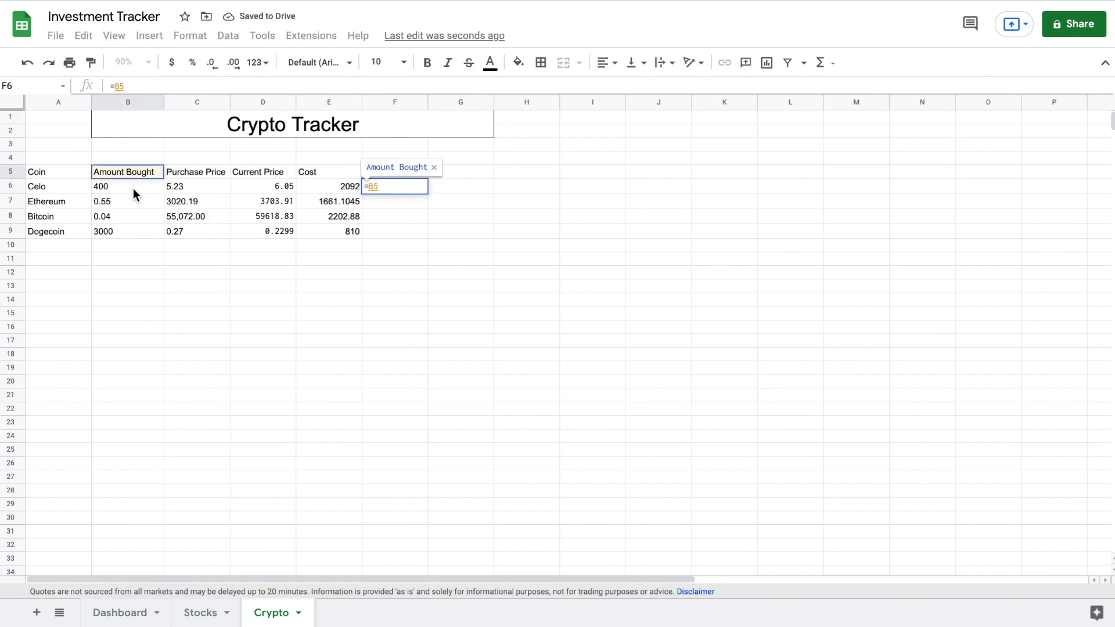
pyautogui.click(134, 187)
pyautogui.write('*')
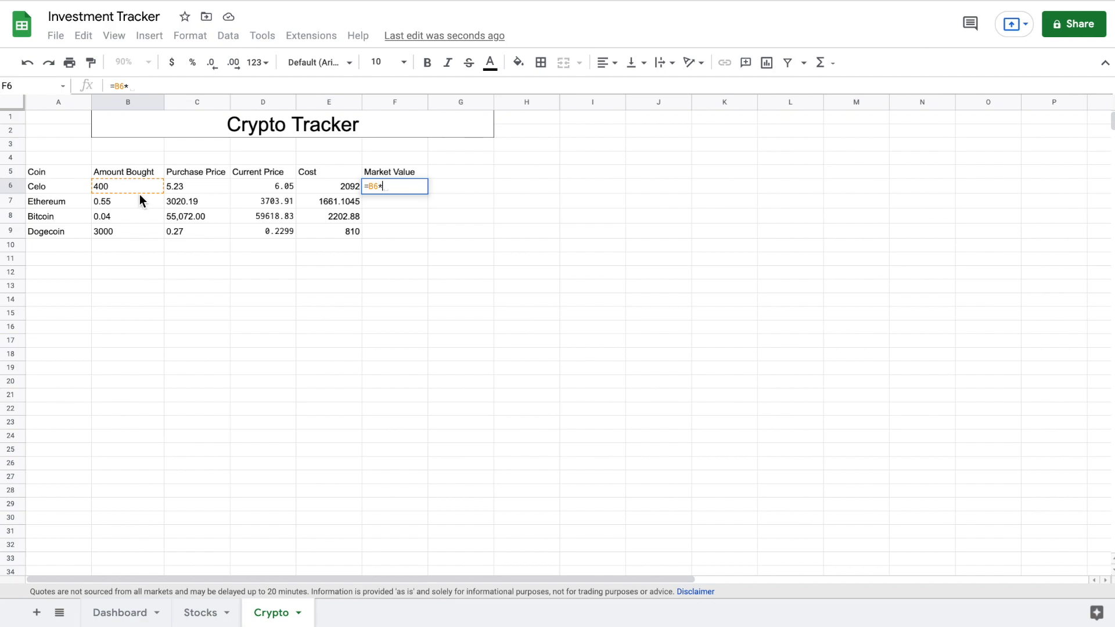
pyautogui.click(248, 188)
pyautogui.press('Return')
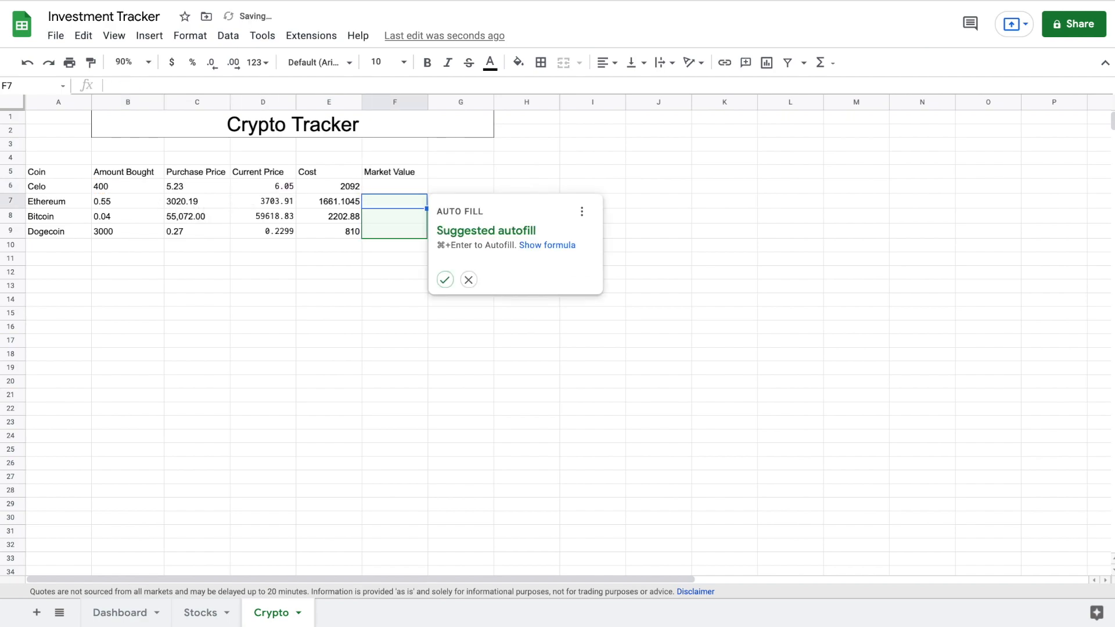
pyautogui.click(444, 280)
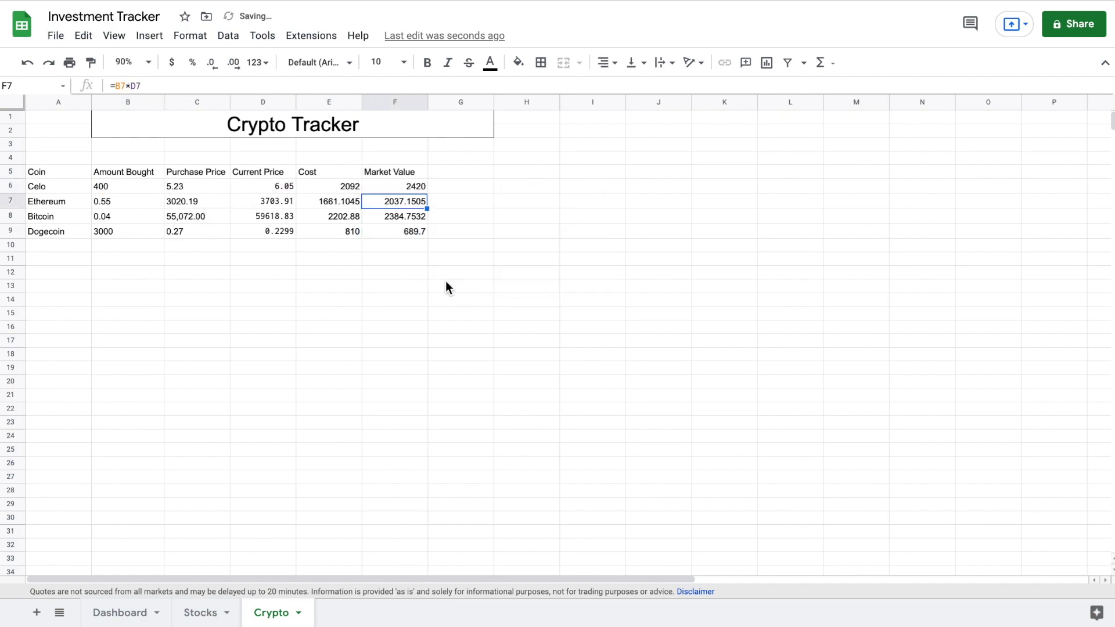
# - Add a Dollar Gain header in G5, calculate =F6-E6 in G6 and fill the formula down to G9
pyautogui.click(455, 170)
pyautogui.write('Dollar G')
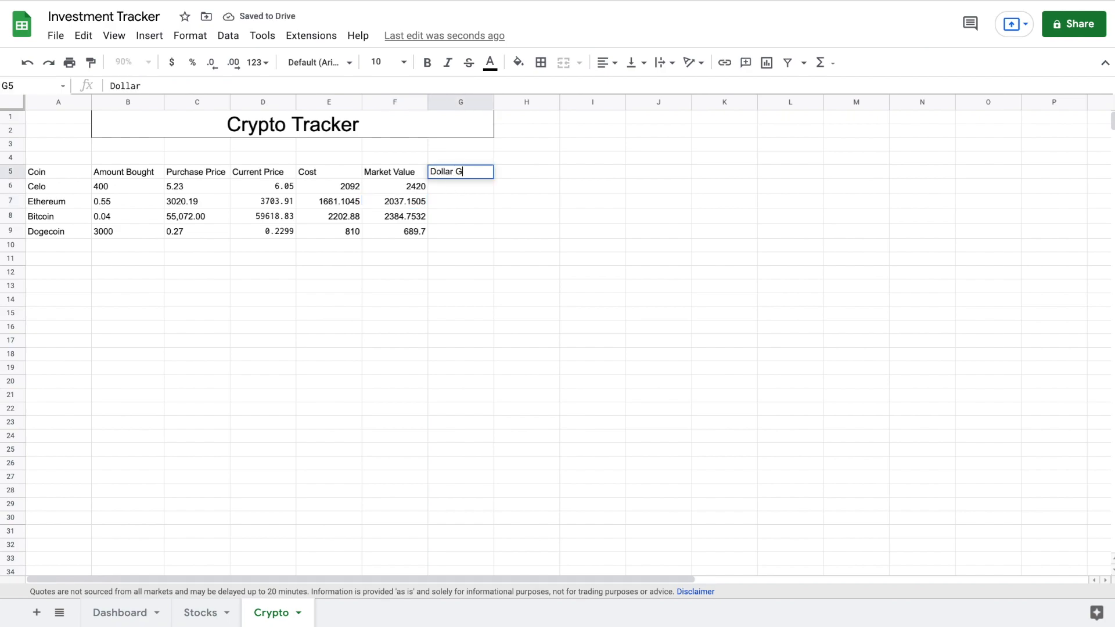
pyautogui.write('ain')
pyautogui.press('Return')
pyautogui.write('=')
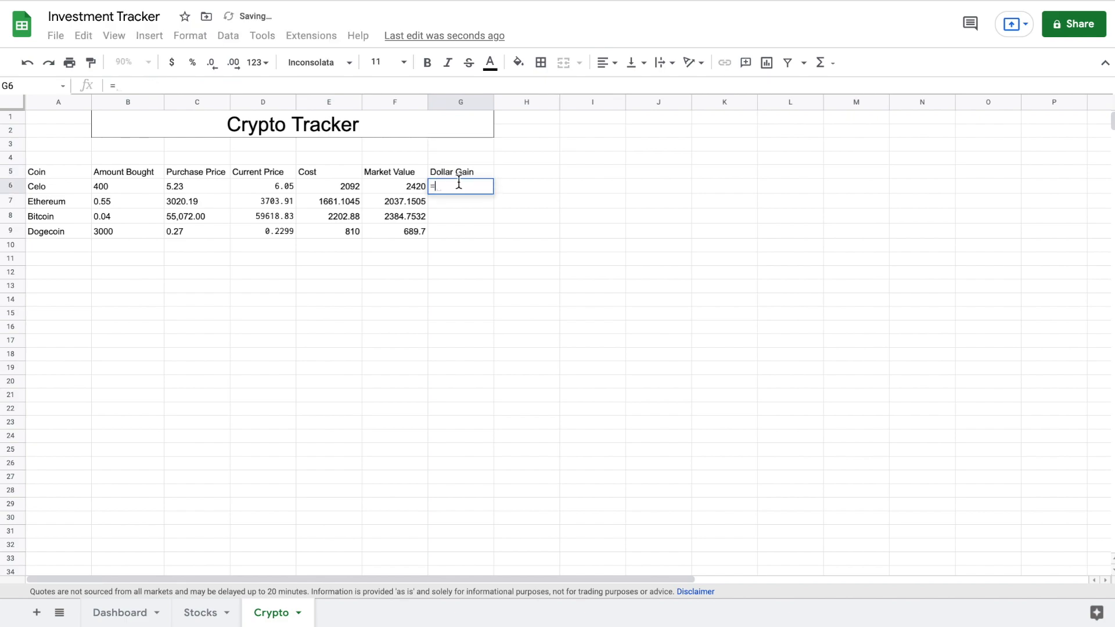
pyautogui.click(414, 185)
pyautogui.write('-')
pyautogui.click(340, 187)
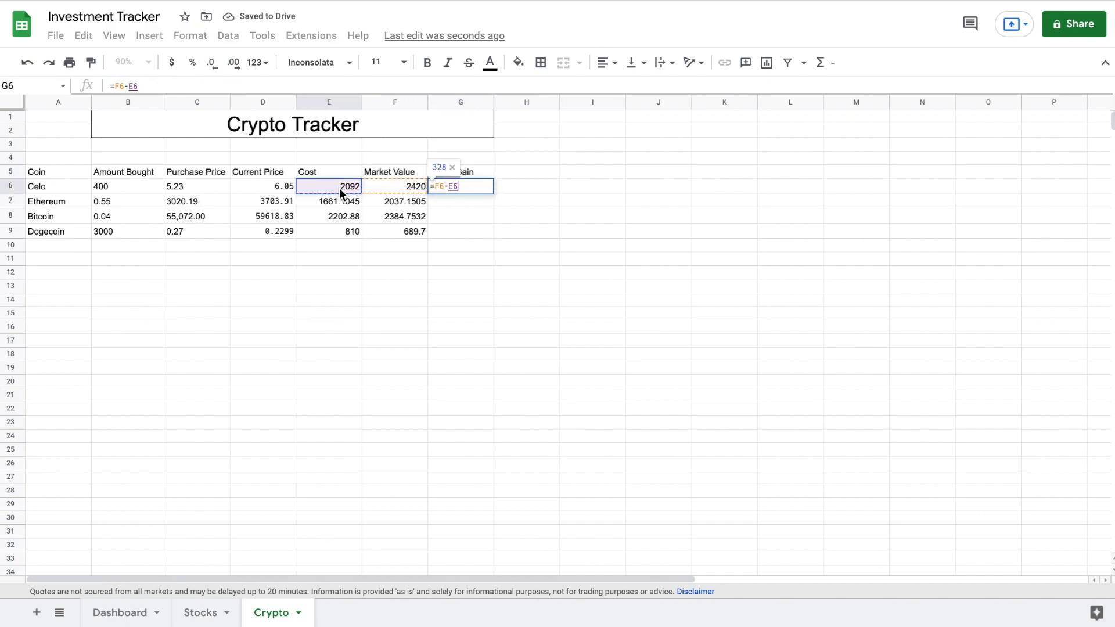
pyautogui.press('Return')
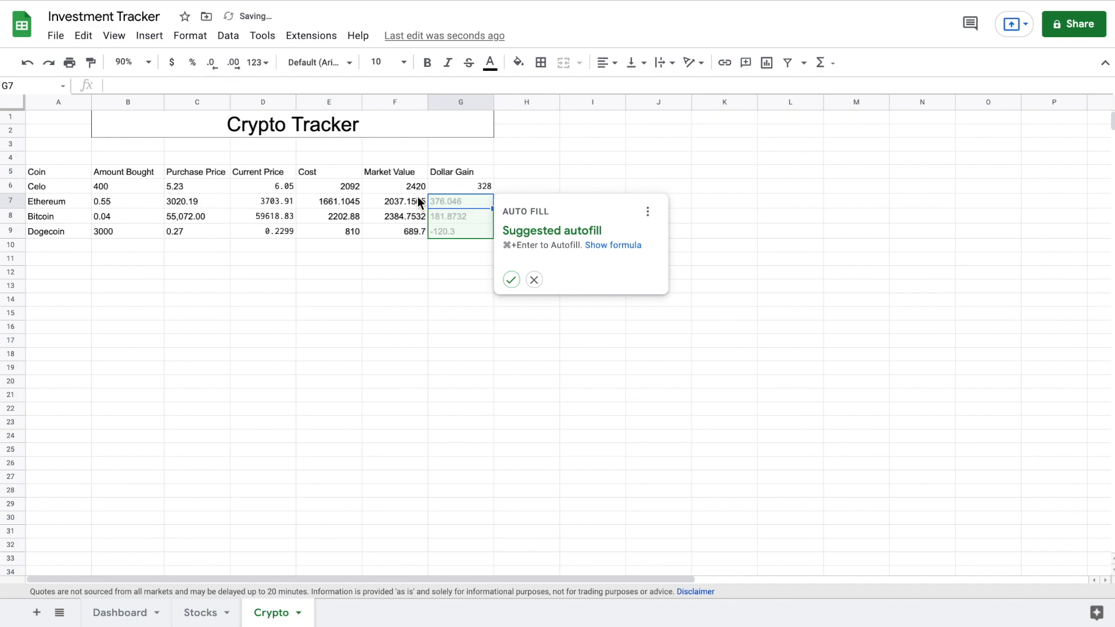
pyautogui.click(511, 279)
# - Add a Growth header in H5, calculate =(F6-E6)/E6 in H6 and fill the formula down to H9
pyautogui.click(521, 175)
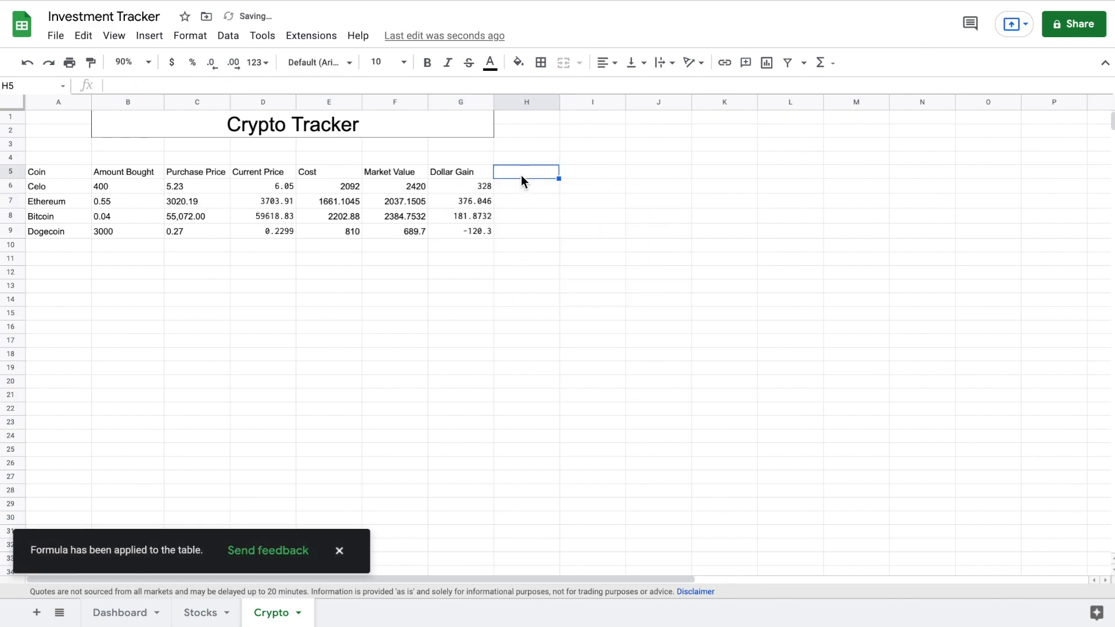
pyautogui.write('Growth')
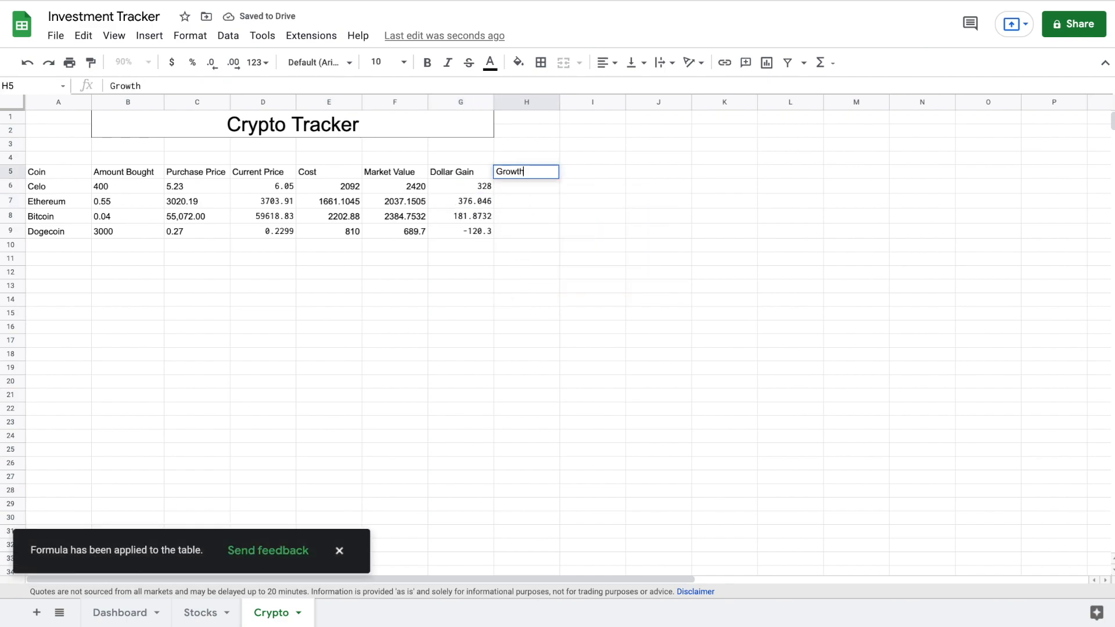
pyautogui.press('Return')
pyautogui.write('=')
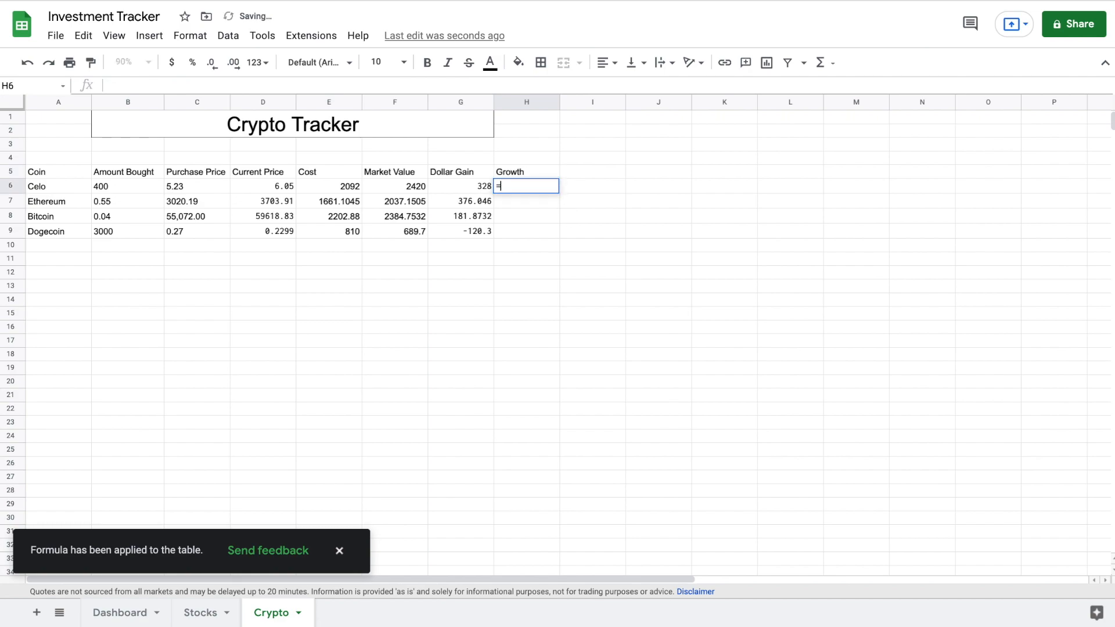
pyautogui.click(406, 187)
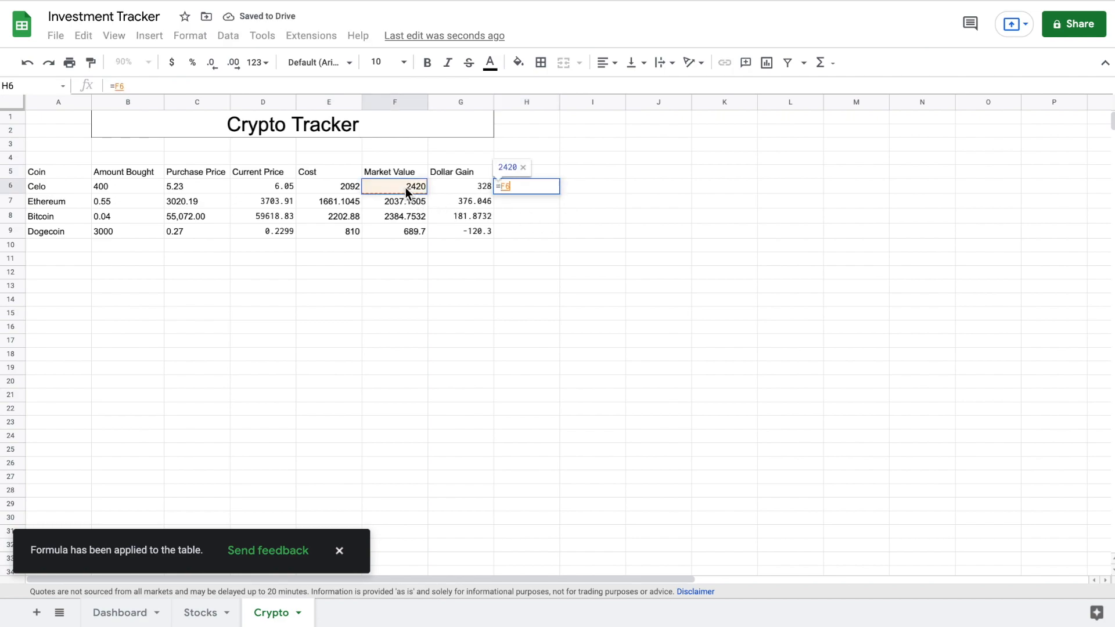
pyautogui.press('BackSpace')
pyautogui.press('BackSpace')
pyautogui.write('(')
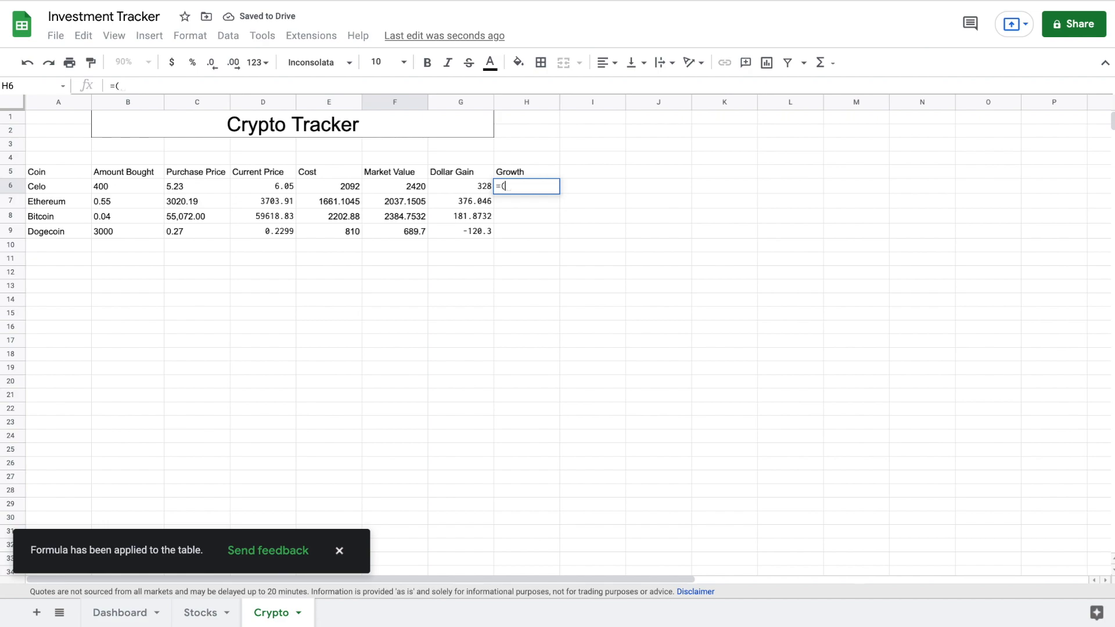
pyautogui.click(397, 188)
pyautogui.write('-')
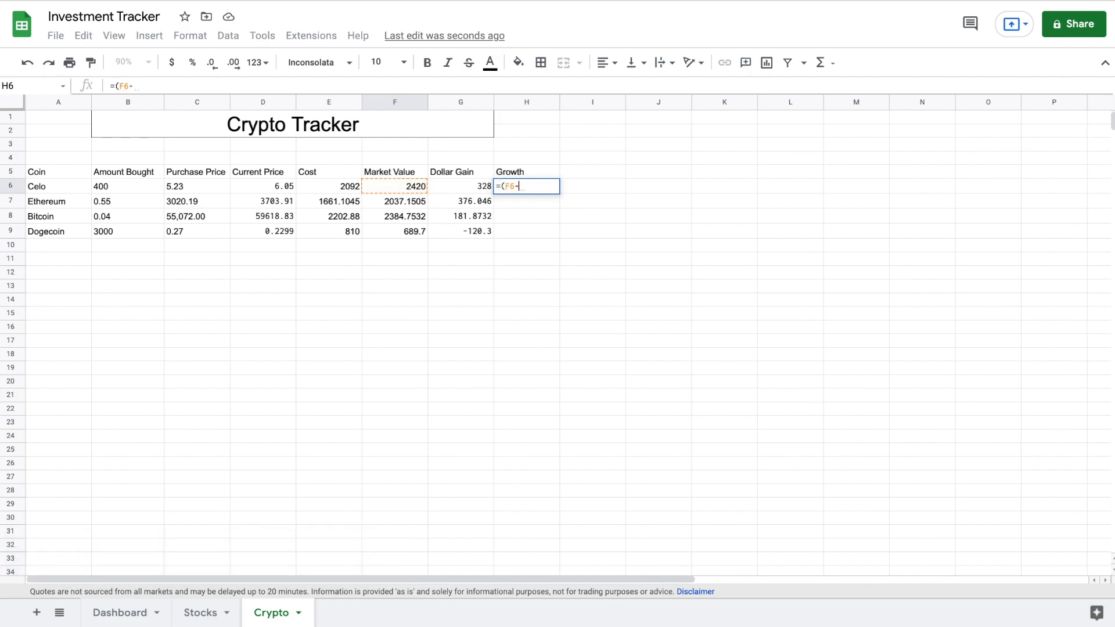
pyautogui.click(348, 186)
pyautogui.write(')/')
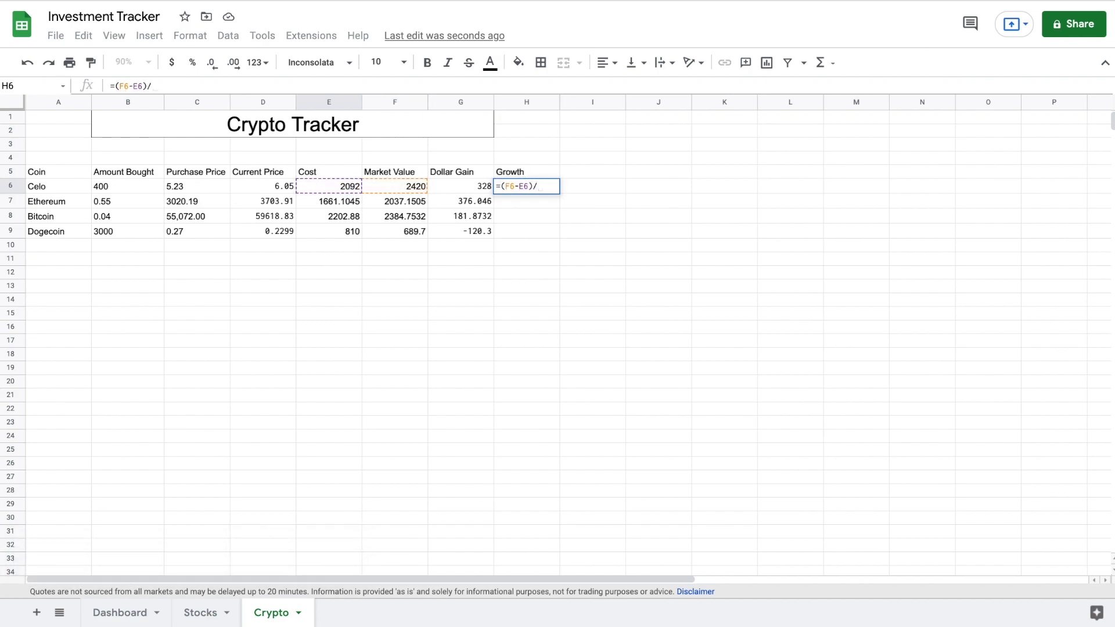
pyautogui.click(324, 188)
pyautogui.press('Return')
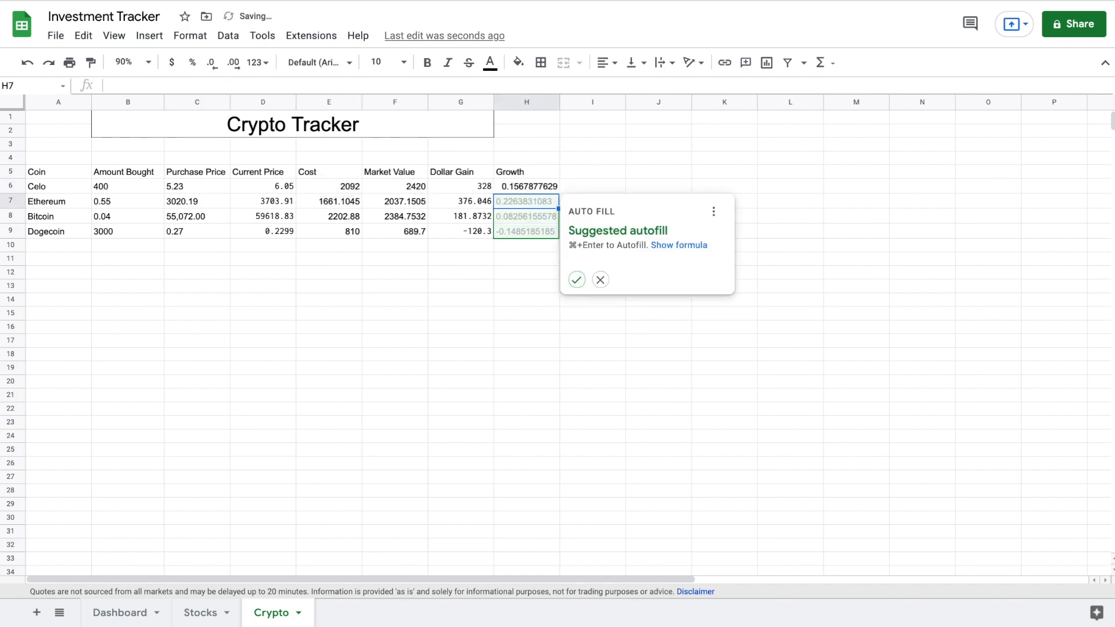
pyautogui.click(577, 280)
# - Format the Growth values in H6:H9 as percentages
pyautogui.click(545, 189)
pyautogui.moveTo(545, 201); pyautogui.dragTo(545, 237)
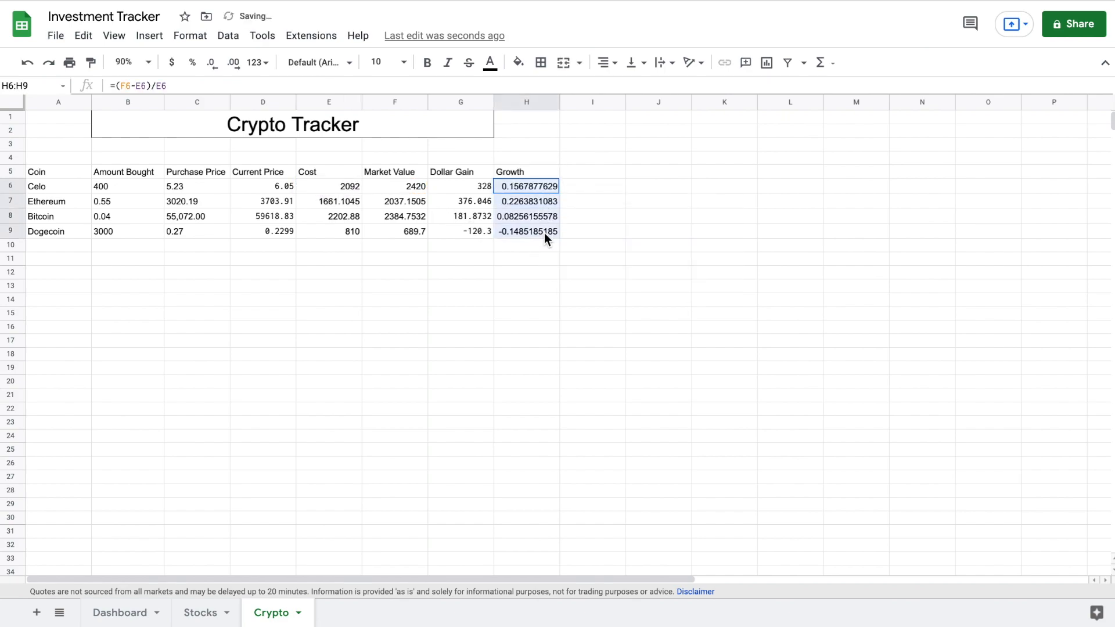
pyautogui.click(191, 69)
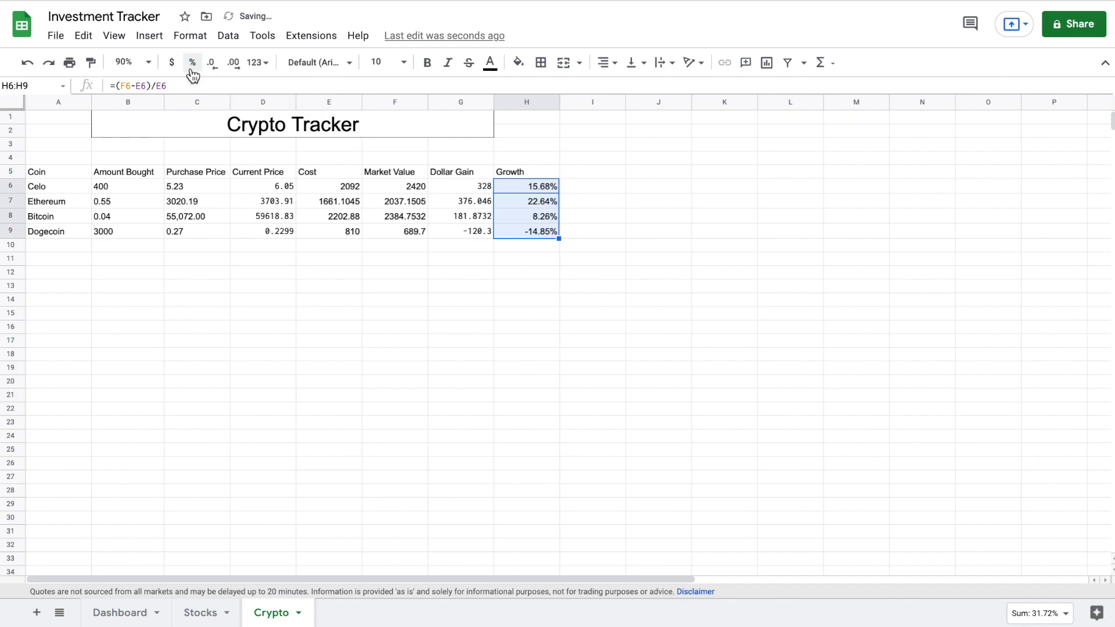
pyautogui.click(588, 173)
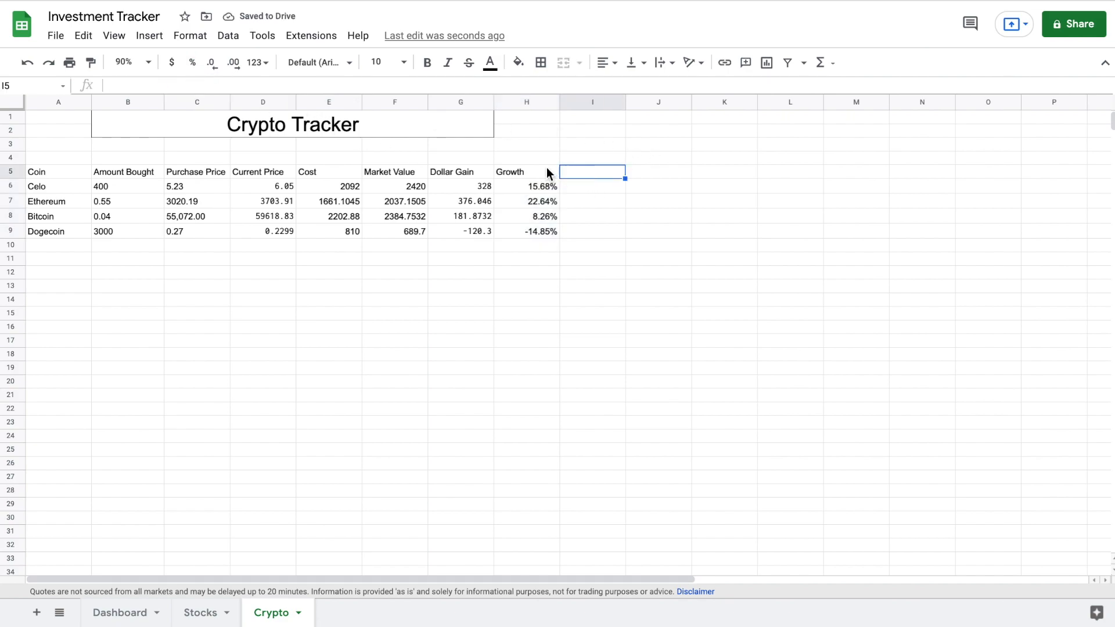
# - Apply all borders to the header row A5:H5 and an outer border around the table range A5:H23
pyautogui.moveTo(72, 172); pyautogui.dragTo(504, 175)
pyautogui.click(541, 63)
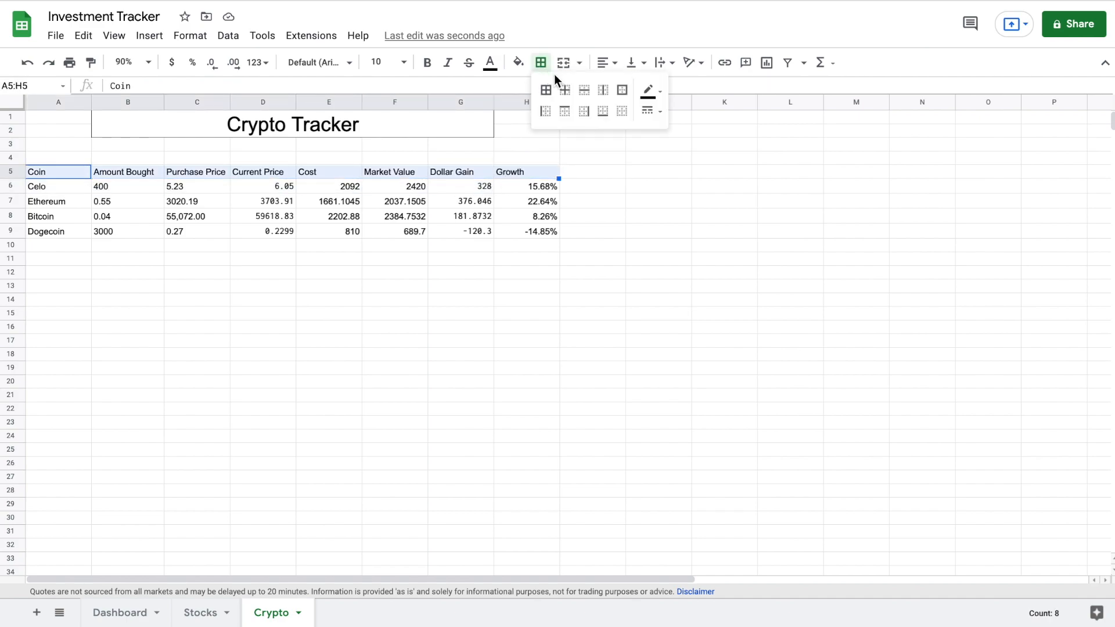
pyautogui.click(546, 91)
pyautogui.click(585, 184)
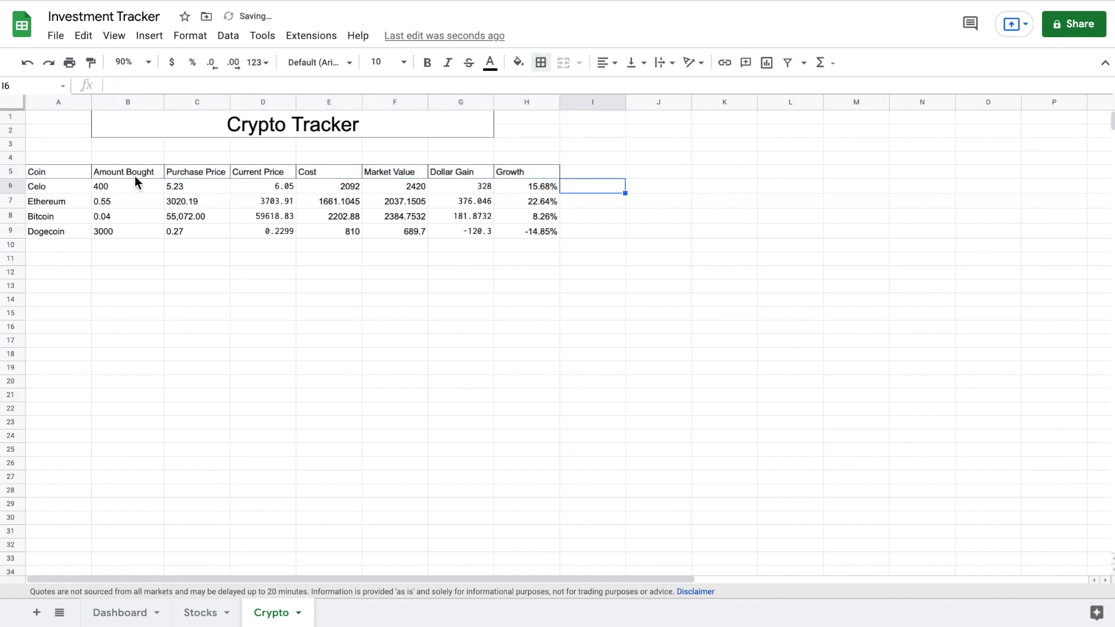
pyautogui.moveTo(70, 172); pyautogui.dragTo(514, 420)
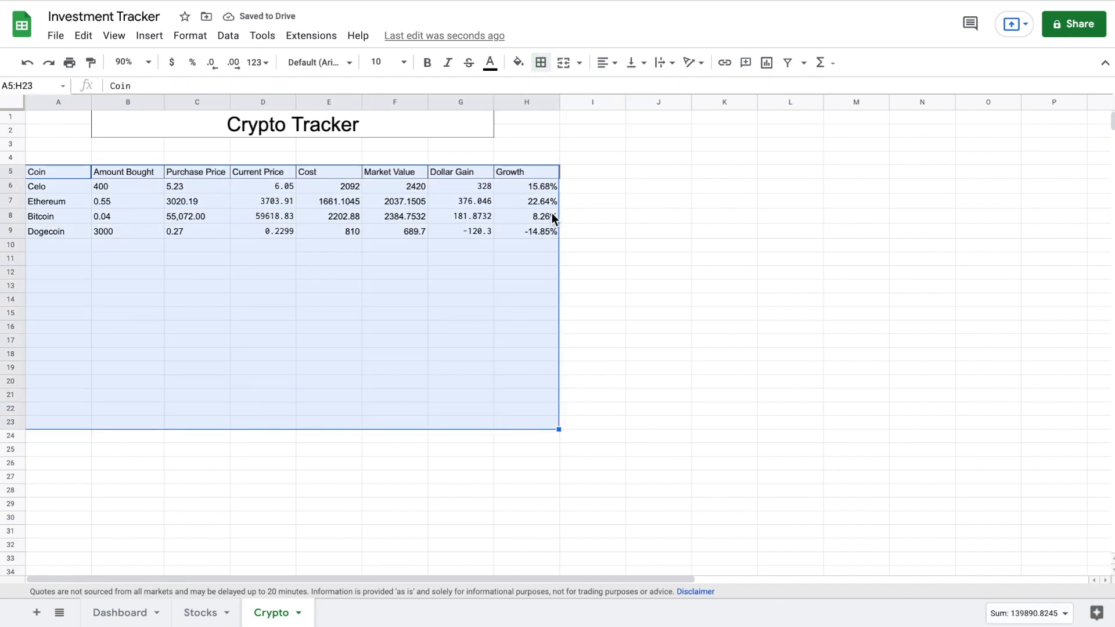
pyautogui.click(541, 62)
pyautogui.click(622, 90)
# - Add a right border along the Purchase Price column cells C6:C23
pyautogui.moveTo(208, 185); pyautogui.dragTo(209, 424)
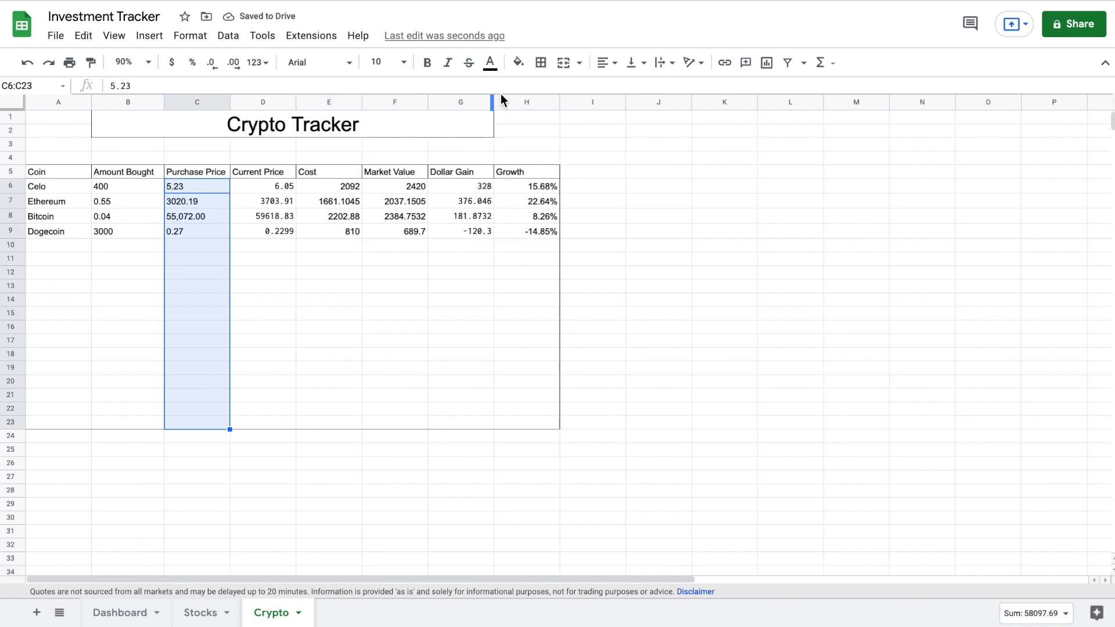
pyautogui.click(540, 63)
pyautogui.click(583, 110)
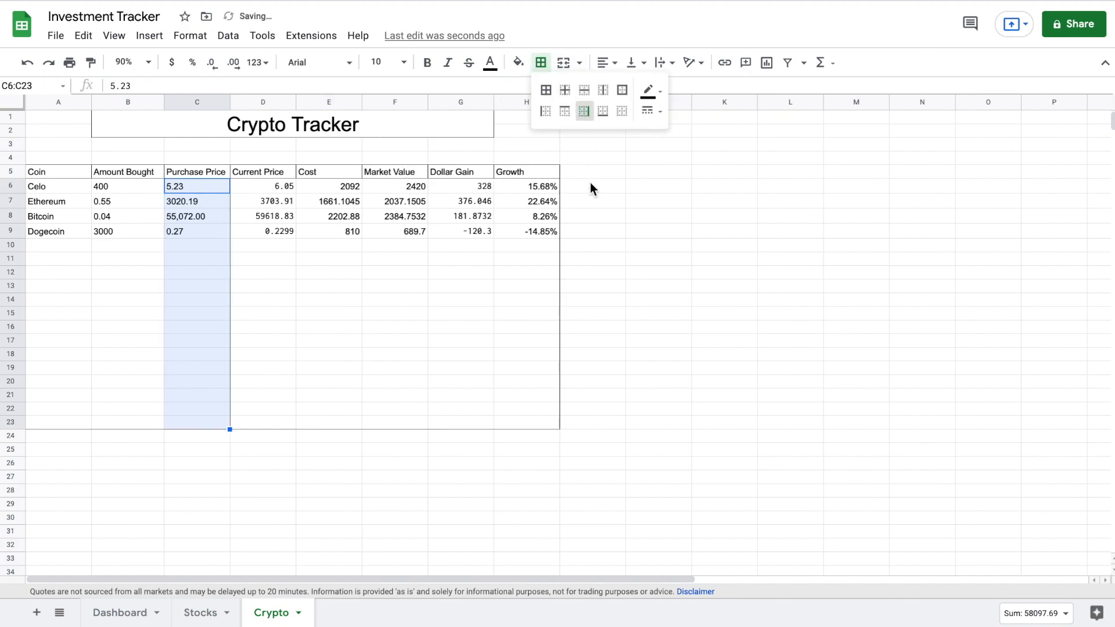
pyautogui.click(590, 188)
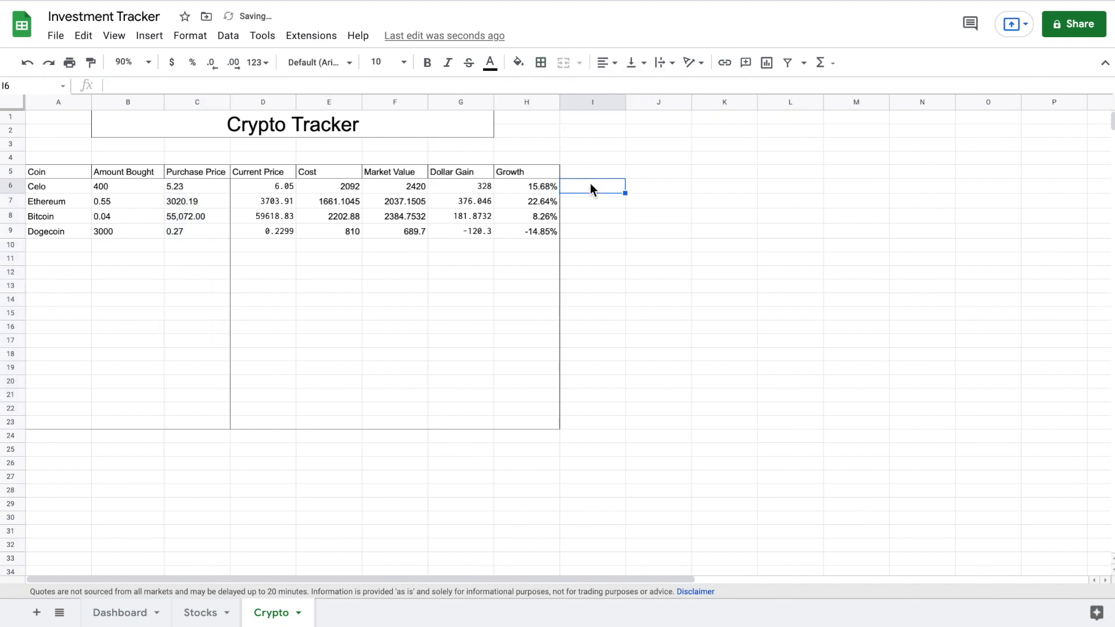
pyautogui.click(642, 191)
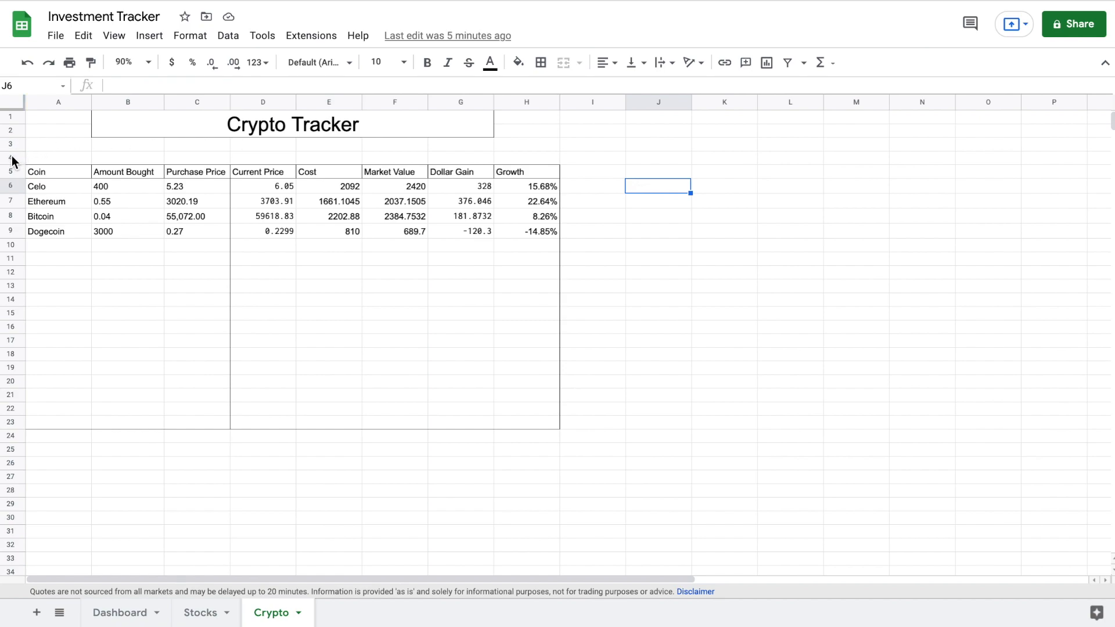
# - Insert nine empty rows above row 4 to make space between the title and the coin table
pyautogui.moveTo(11, 158); pyautogui.dragTo(14, 285)
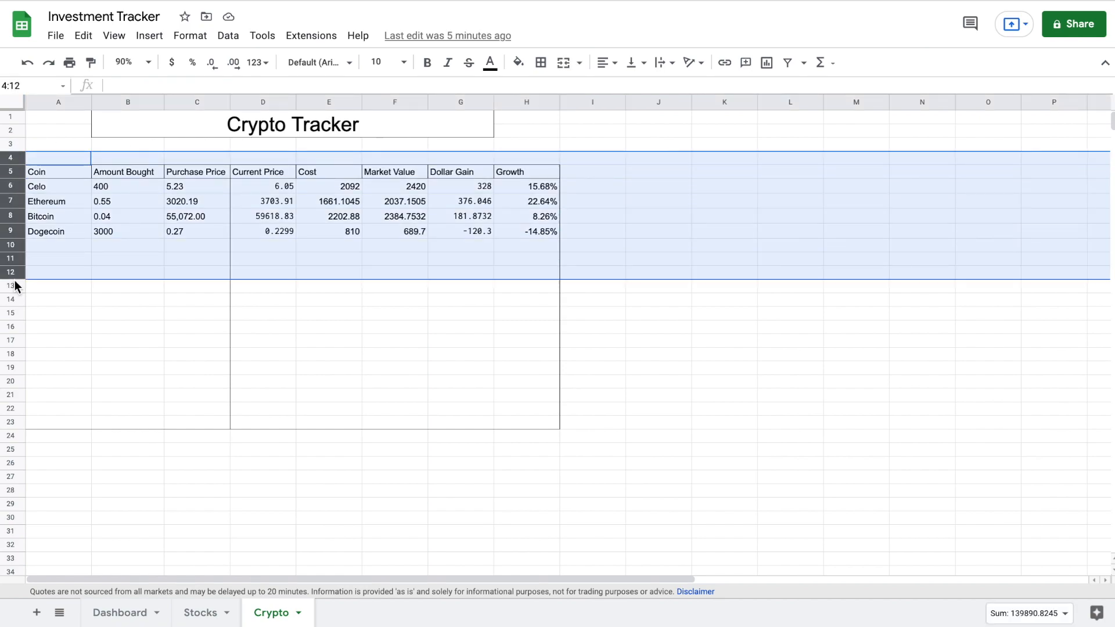
pyautogui.rightClick(12, 246)
pyautogui.click(86, 370)
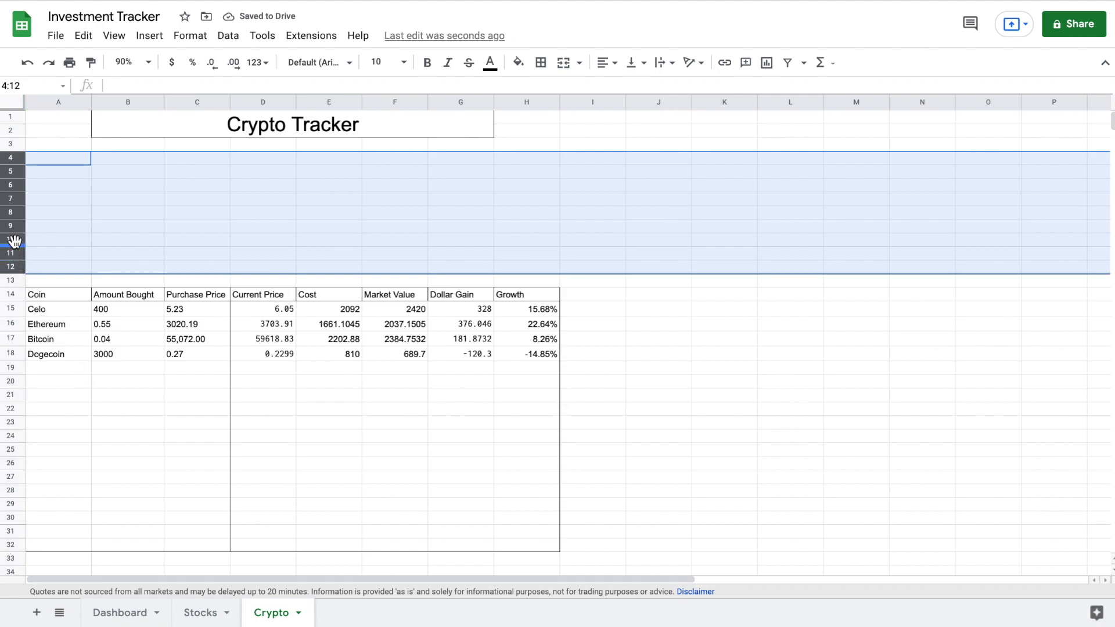
pyautogui.click(73, 243)
# - Insert two more empty rows above row 10
pyautogui.moveTo(7, 242); pyautogui.dragTo(9, 259)
pyautogui.rightClick(9, 259)
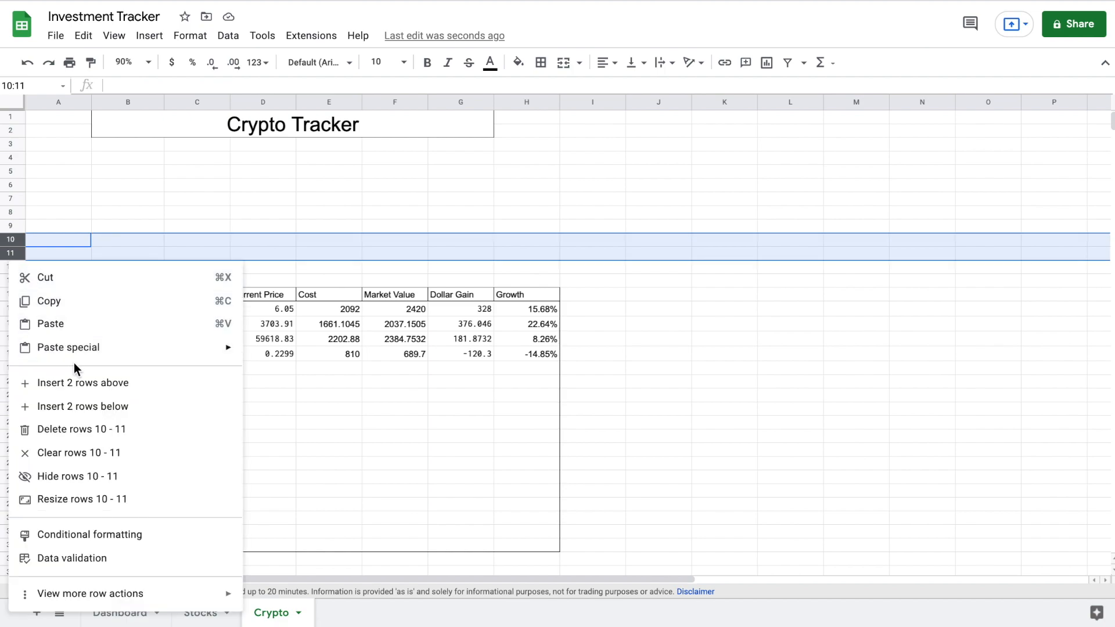
pyautogui.click(78, 383)
pyautogui.click(157, 241)
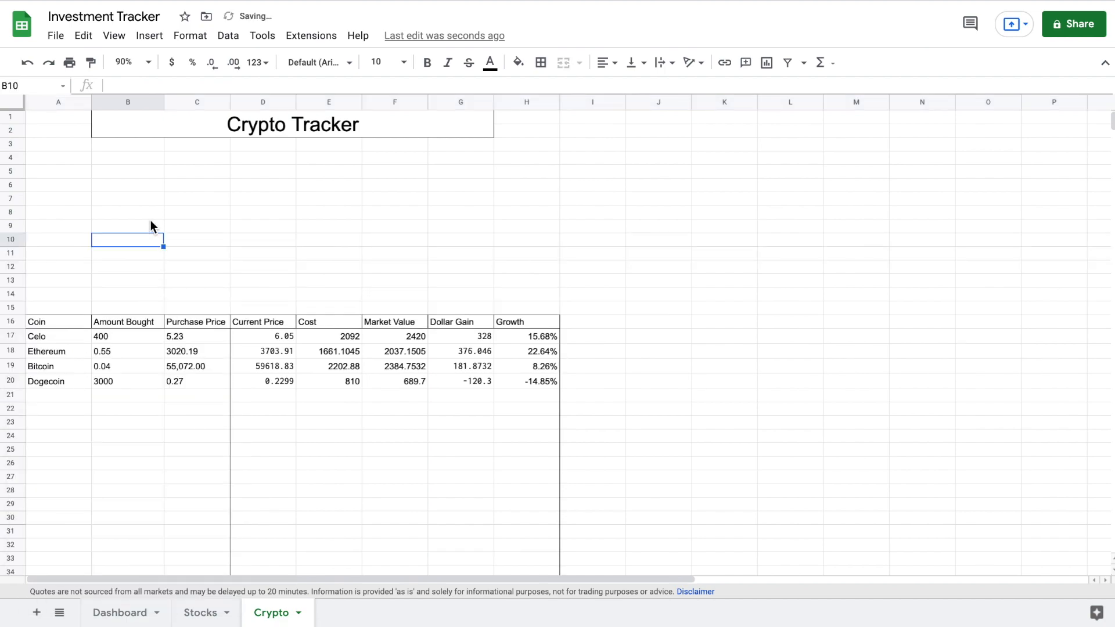
# - Insert a column chart from ranges A17:A34, E17:E34 and F17:F34 and move it up over the empty rows above the table
pyautogui.moveTo(51, 336); pyautogui.dragTo(57, 297)
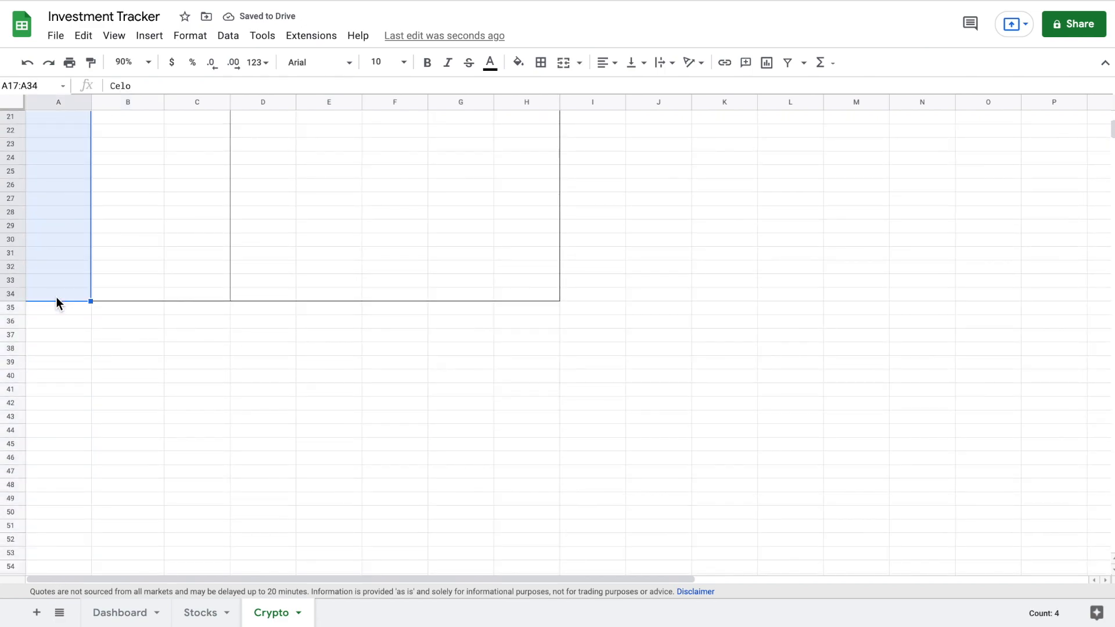
pyautogui.scroll(2, 161, 259)
pyautogui.scroll(1, 162, 261)
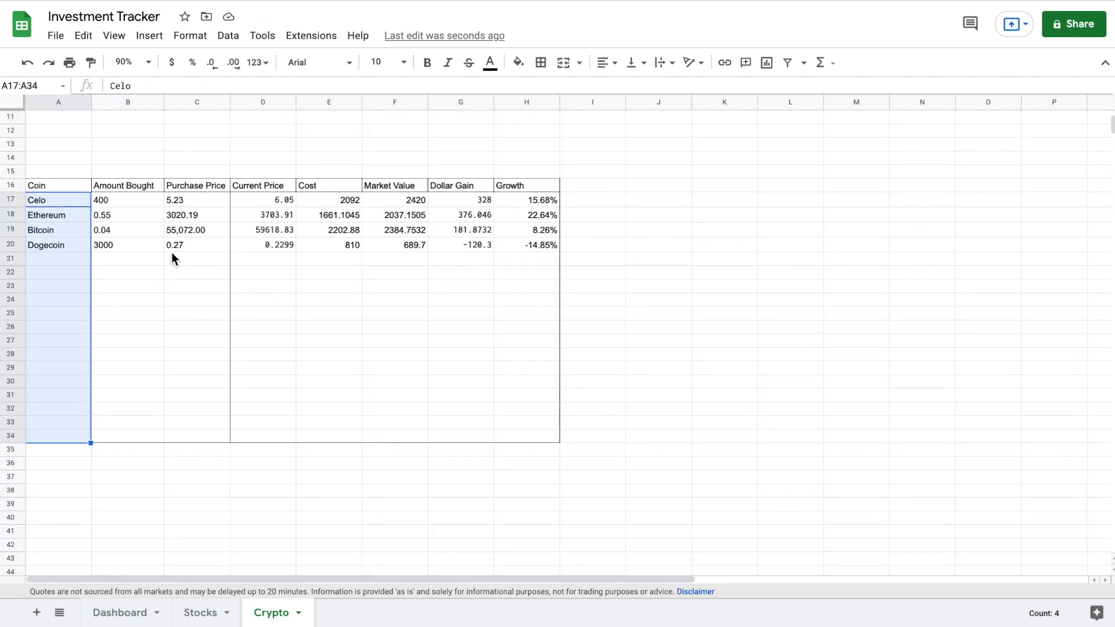
pyautogui.moveTo(337, 196); pyautogui.dragTo(330, 432)
pyautogui.moveTo(419, 204); pyautogui.dragTo(407, 439)
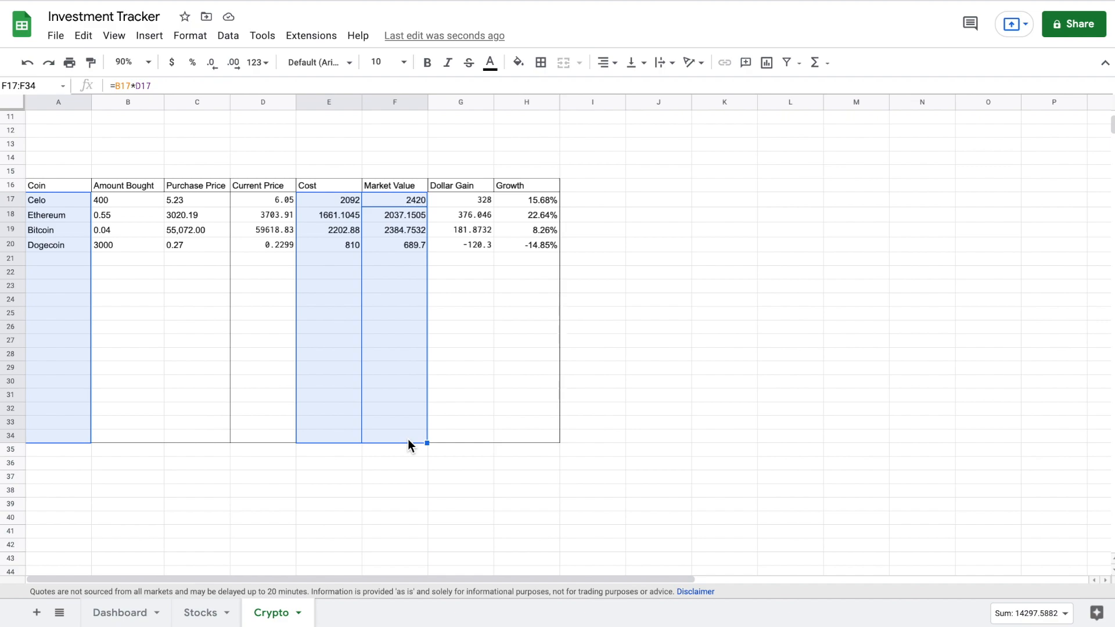
pyautogui.click(149, 37)
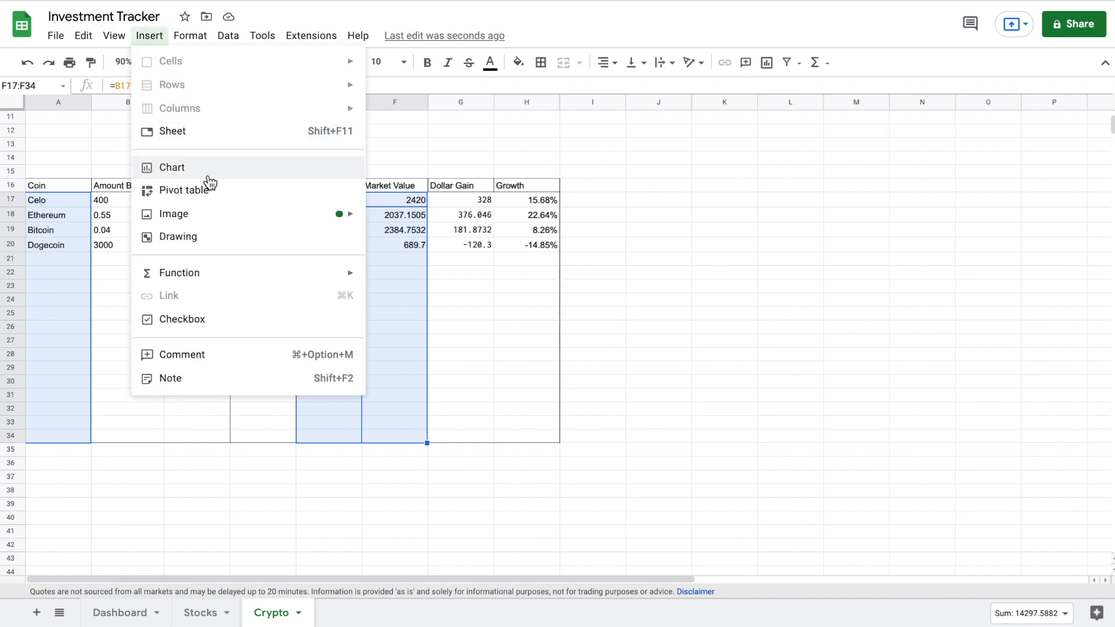
pyautogui.click(208, 177)
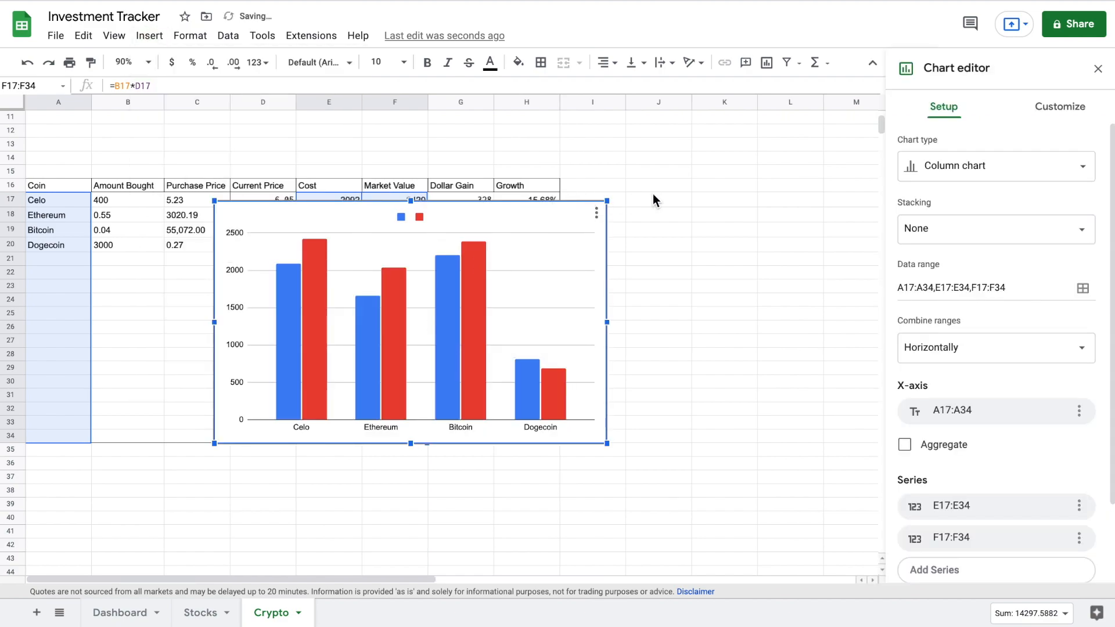
pyautogui.scroll(2, 662, 196)
pyautogui.scroll(2, 662, 197)
pyautogui.moveTo(543, 329); pyautogui.dragTo(366, 112)
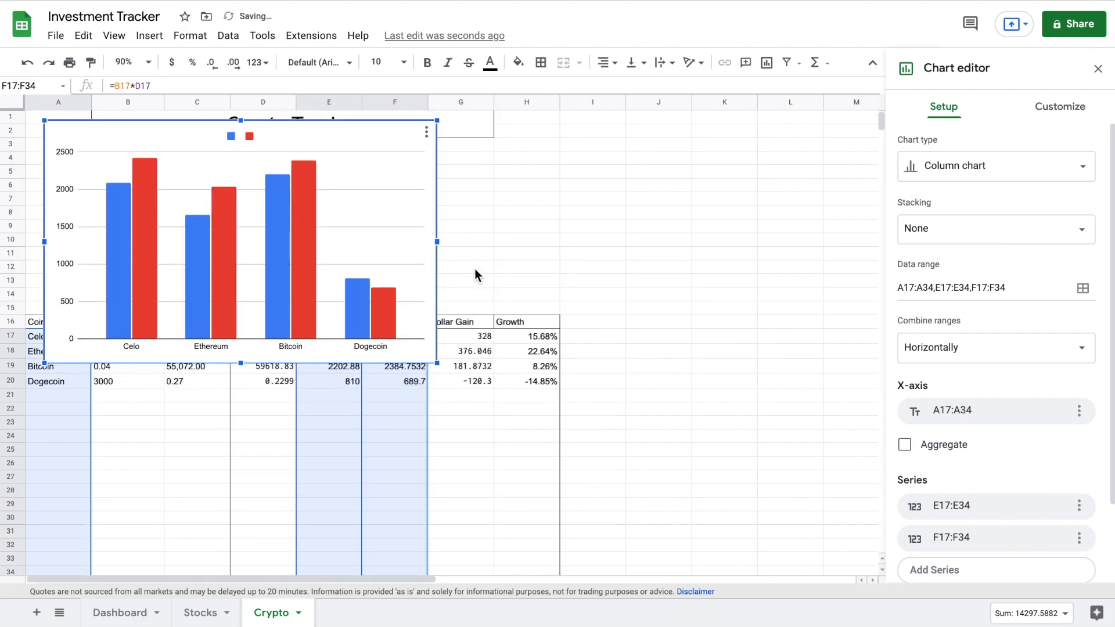
# - Label the chart's two legend entries "Cost" for the blue series and "Market Value" for the red series
pyautogui.doubleClick(232, 137)
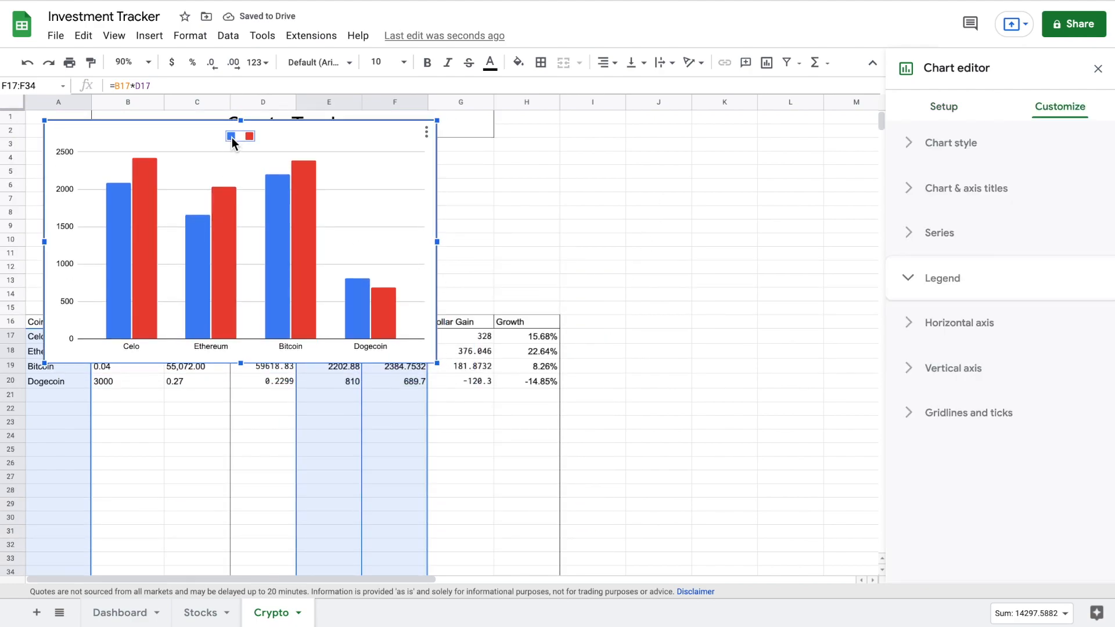
pyautogui.click(911, 193)
pyautogui.write('Cost')
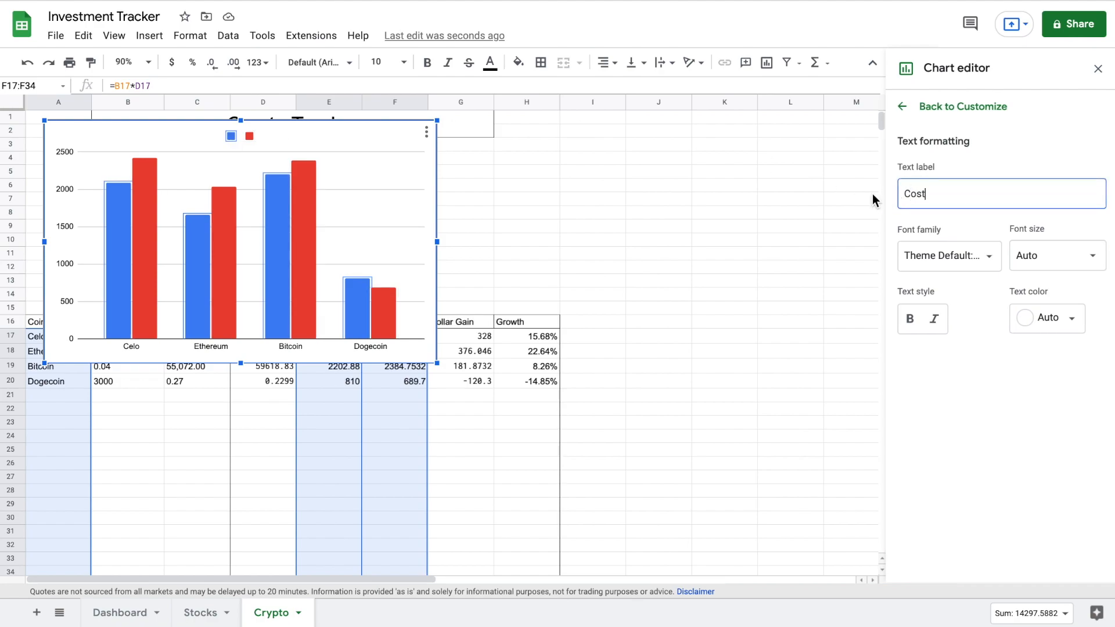
pyautogui.doubleClick(259, 136)
pyautogui.click(927, 198)
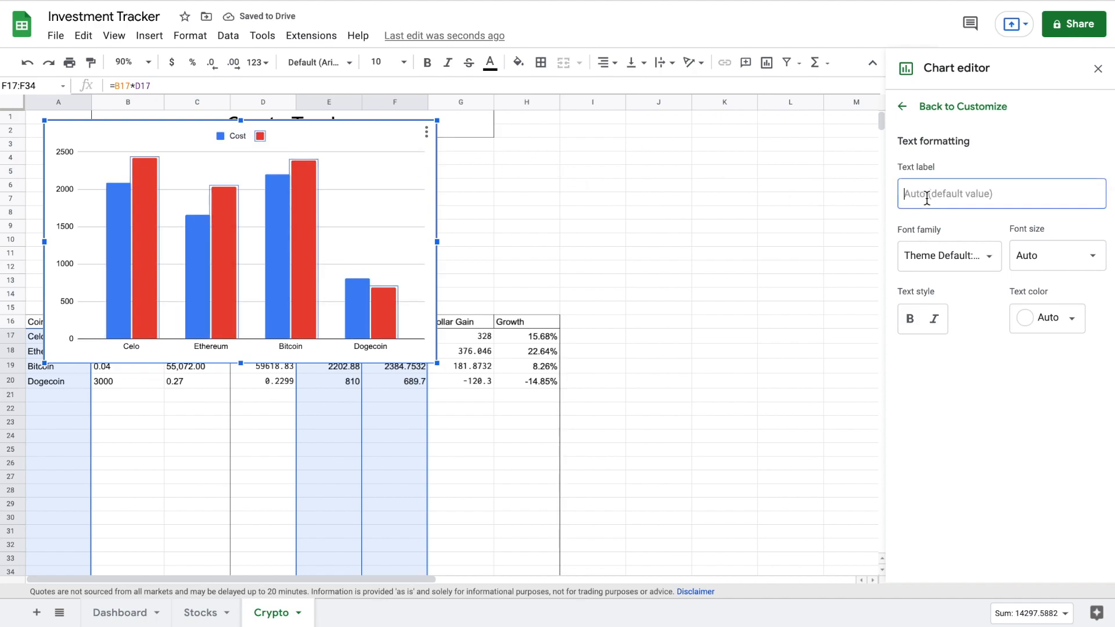
pyautogui.write('Market Value')
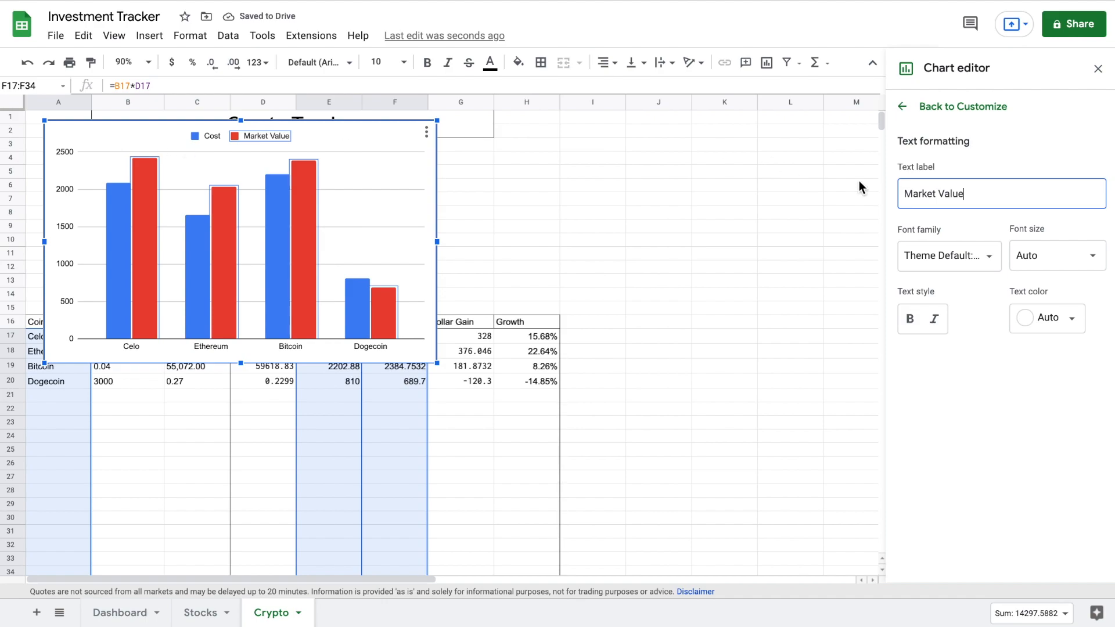
# - Give the column chart the title "Cost vs Market Value" in bold
pyautogui.click(903, 106)
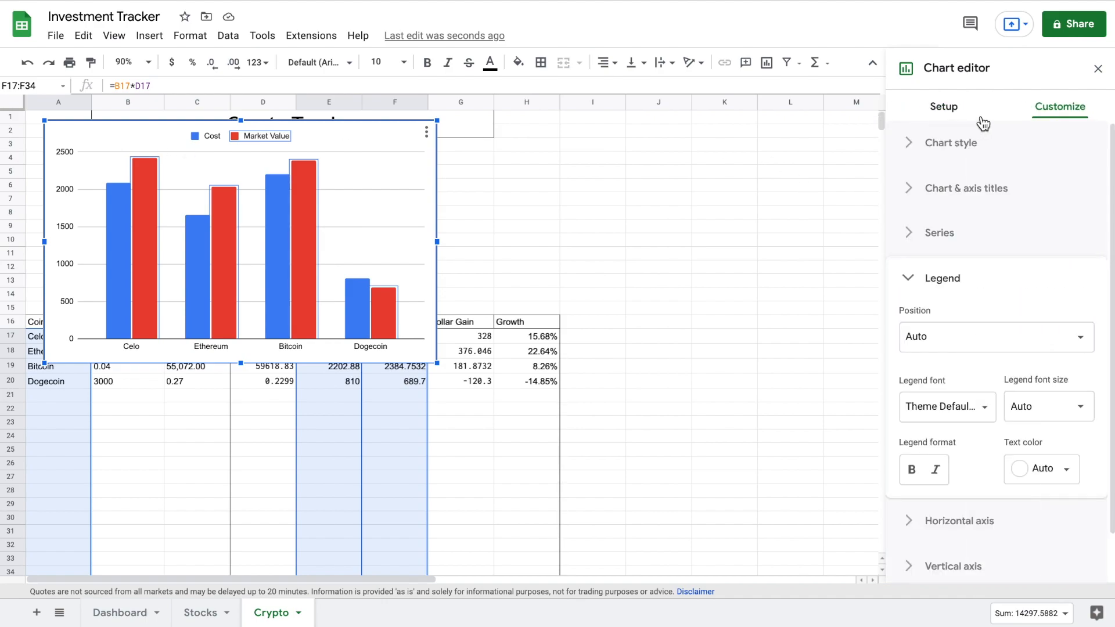
pyautogui.click(982, 200)
pyautogui.click(957, 297)
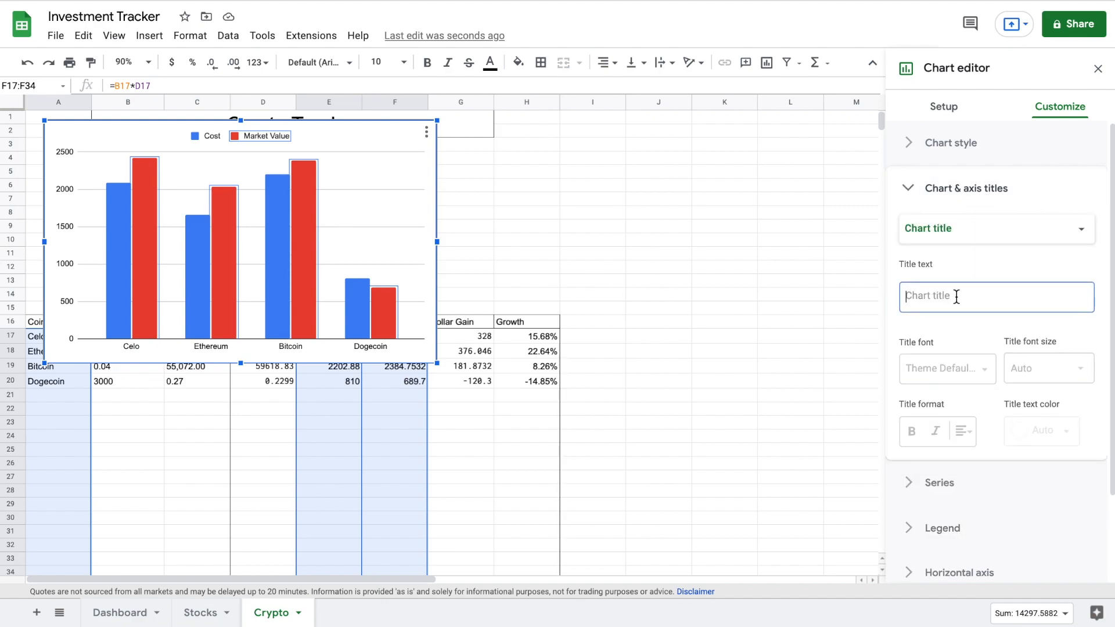
pyautogui.write('Cost vs')
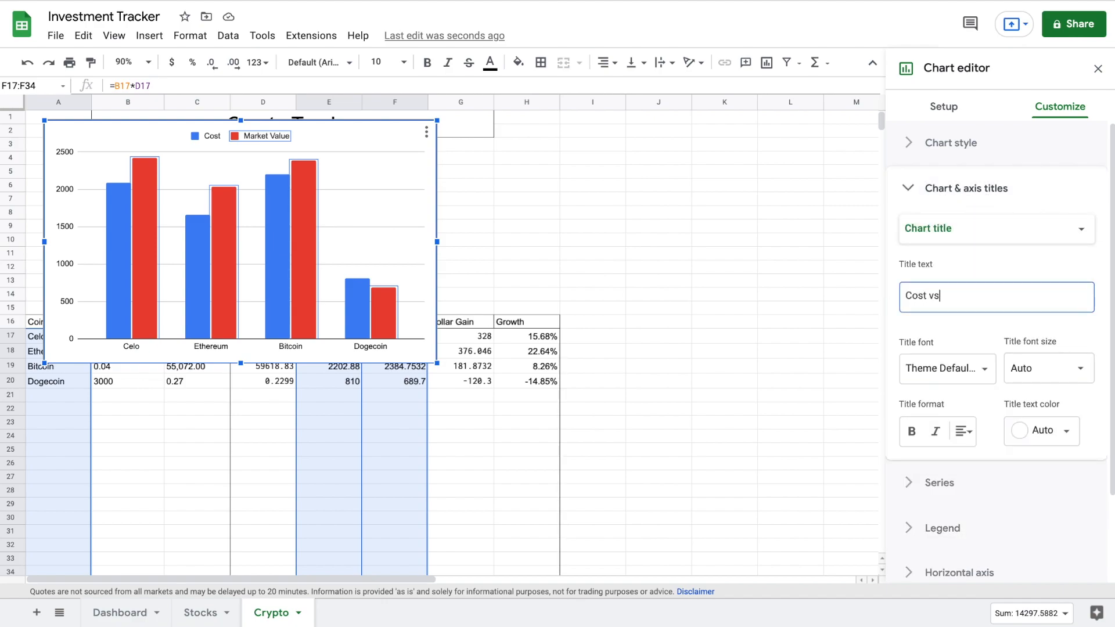
pyautogui.write(' Market Value')
pyautogui.click(911, 431)
pyautogui.click(695, 219)
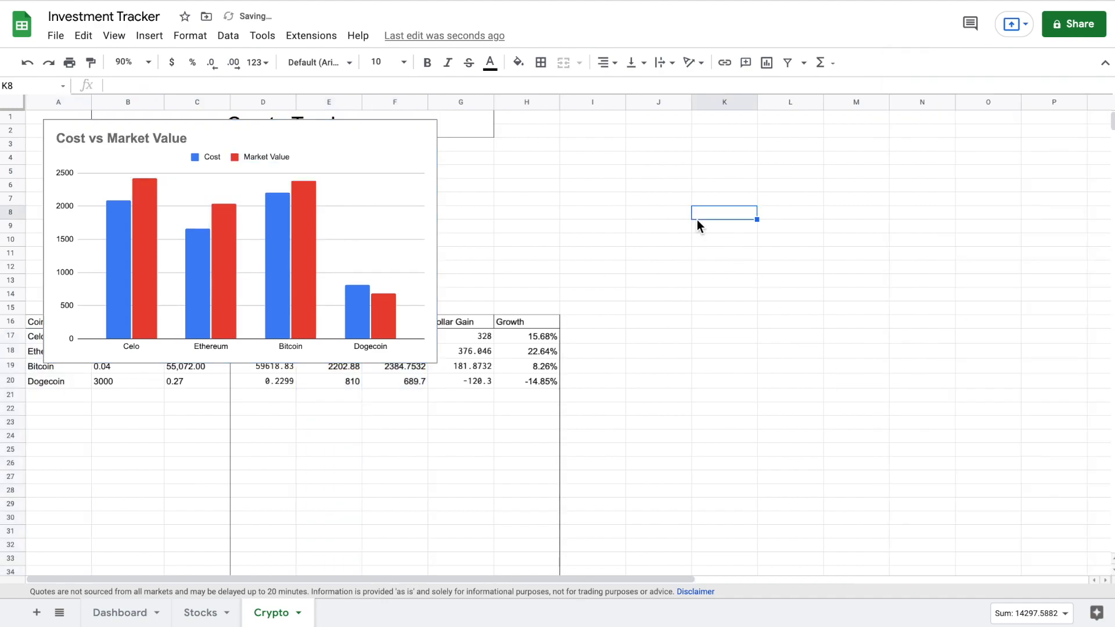
# - Shrink the column chart and place it over rows 3 to 14 of columns A to D, beneath the sheet title
pyautogui.click(417, 264)
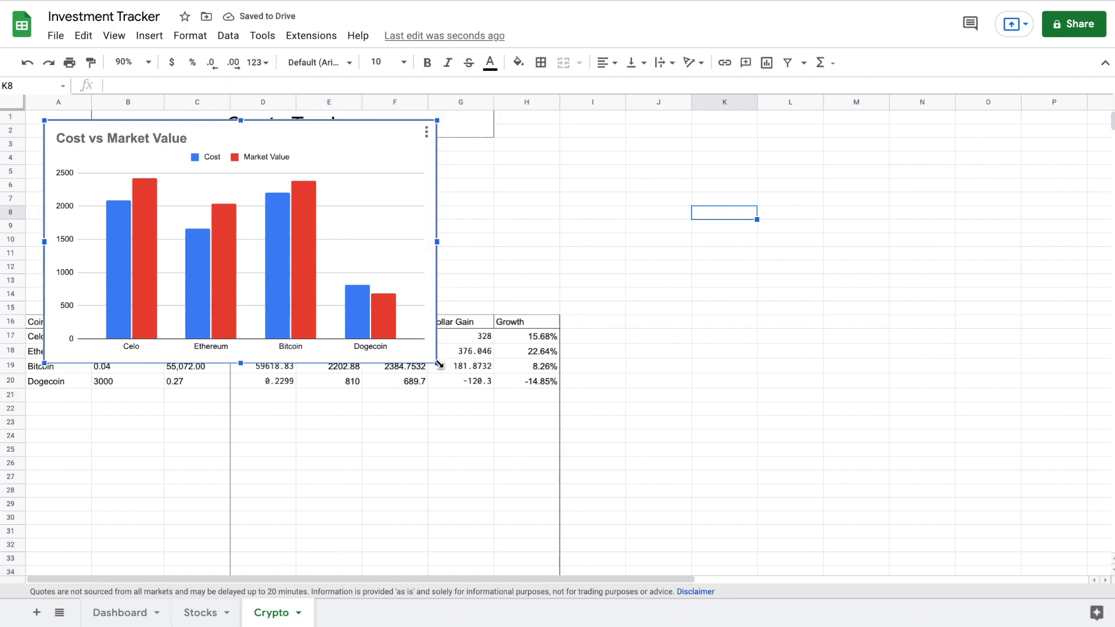
pyautogui.moveTo(439, 364); pyautogui.dragTo(300, 278)
pyautogui.moveTo(264, 188); pyautogui.dragTo(250, 230)
# - Insert a pie chart of market value per coin from ranges A17:A34 and F17:F34
pyautogui.moveTo(51, 336); pyautogui.dragTo(60, 474)
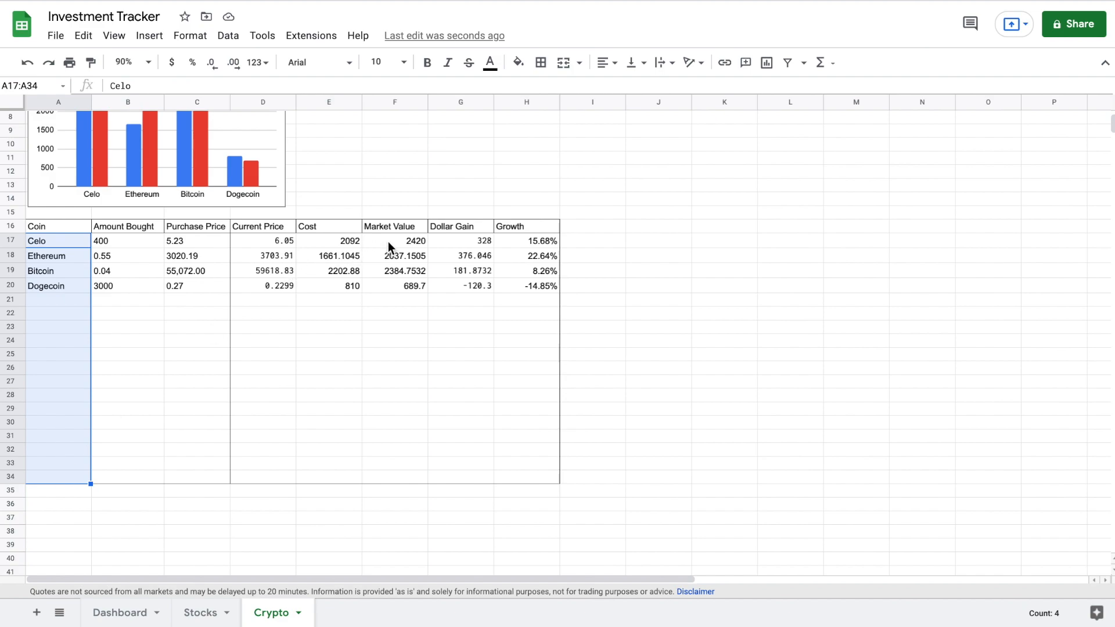
pyautogui.moveTo(388, 241); pyautogui.dragTo(390, 482)
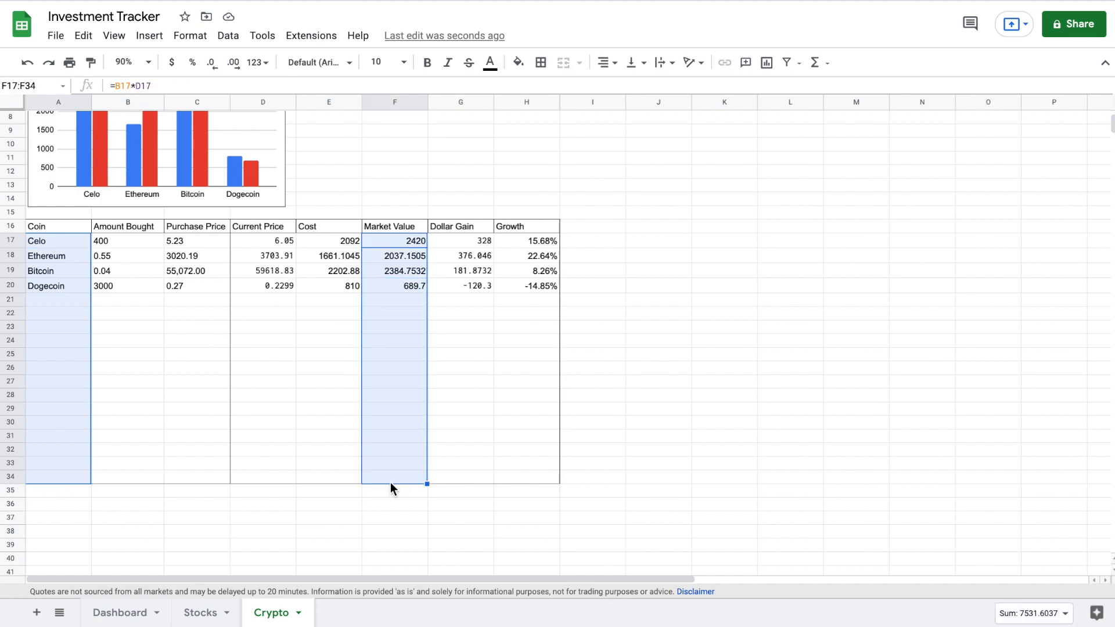
pyautogui.scroll(3, 421, 345)
pyautogui.click(149, 35)
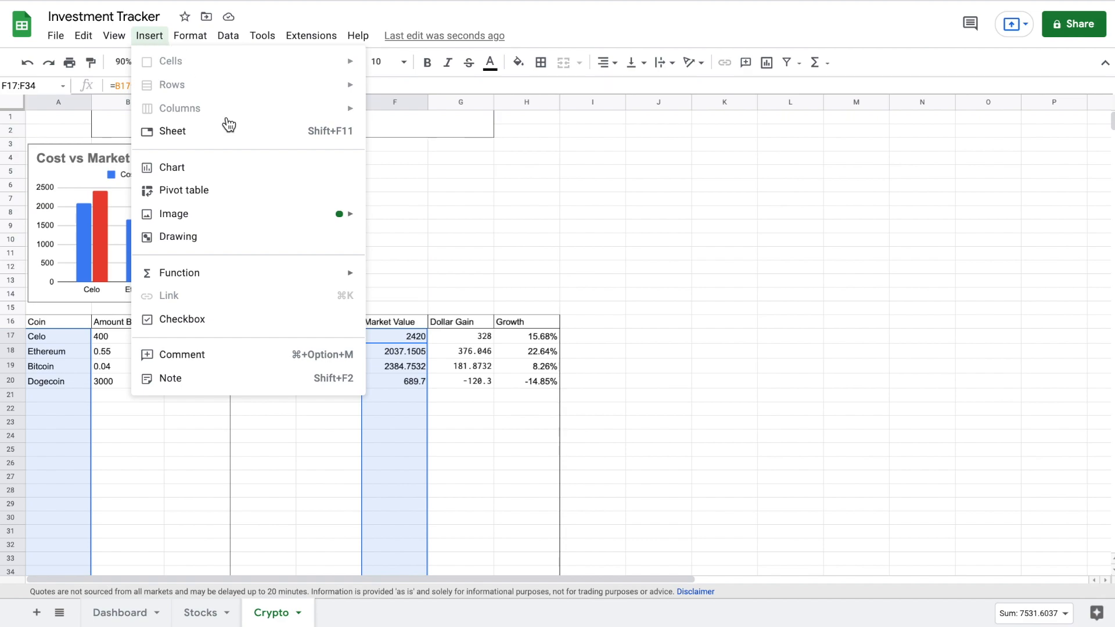
pyautogui.click(188, 176)
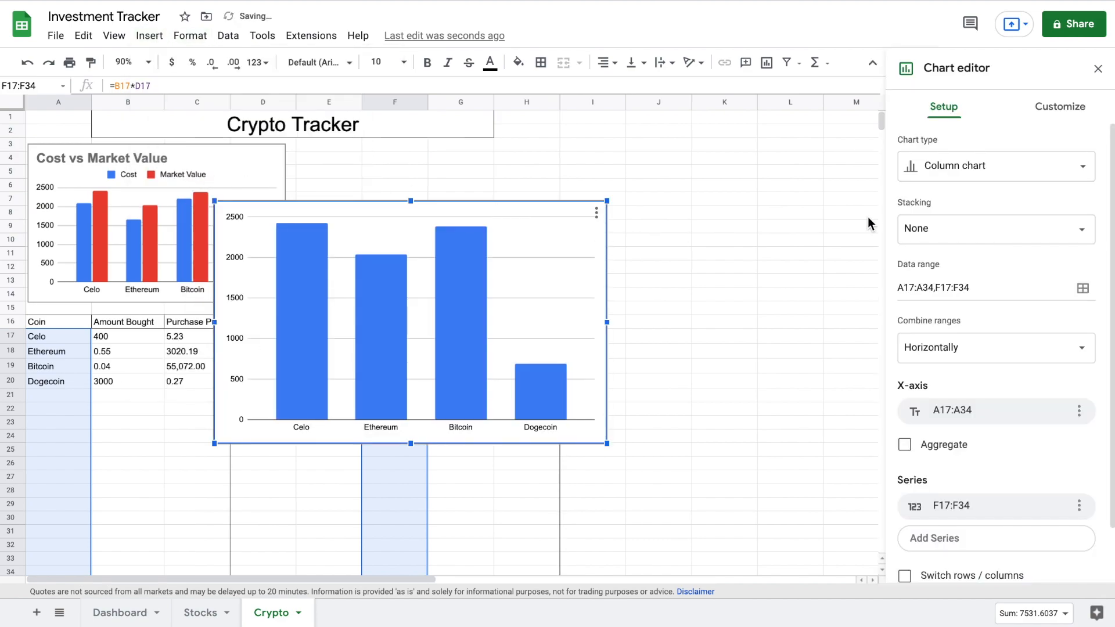
pyautogui.click(946, 177)
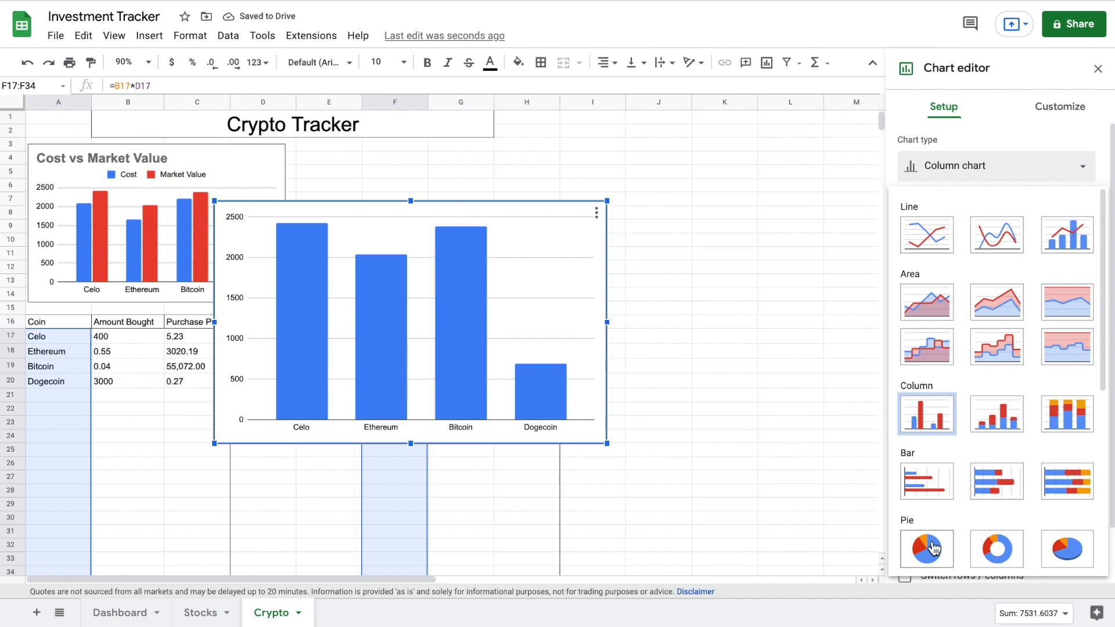
pyautogui.click(930, 547)
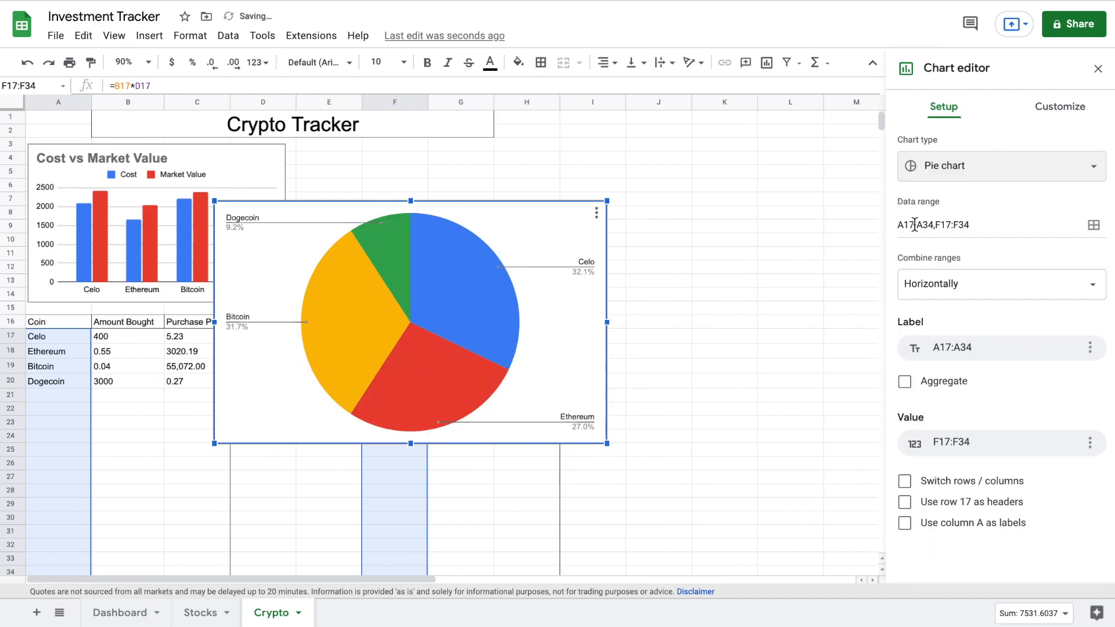
# - Give the pie chart the title "Crypto Allocation" in bold and close the chart editor
pyautogui.click(1054, 109)
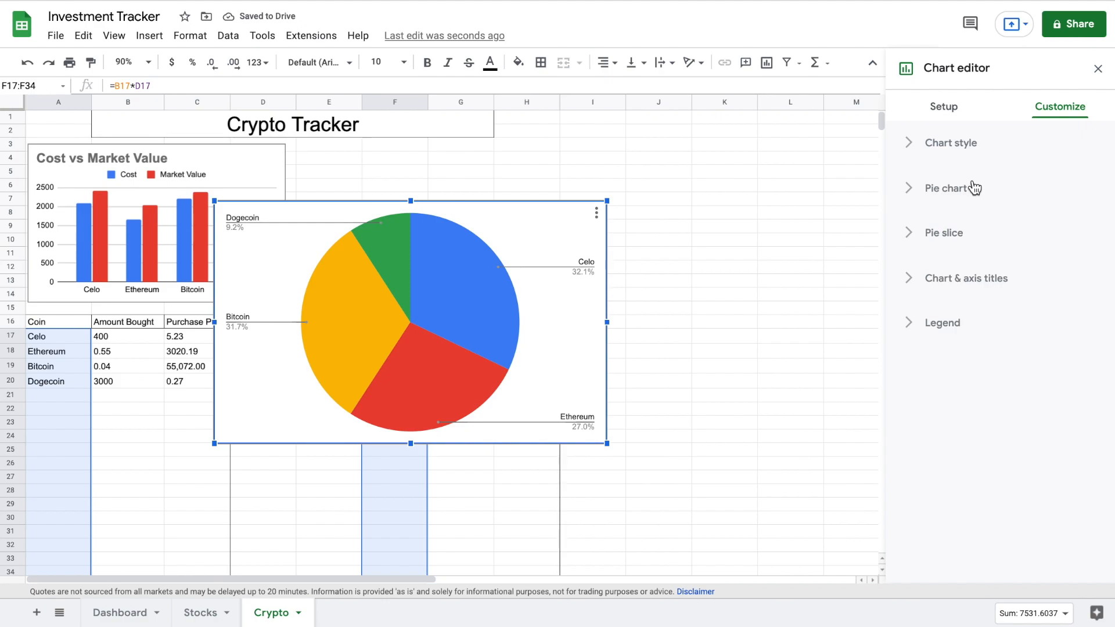
pyautogui.click(981, 150)
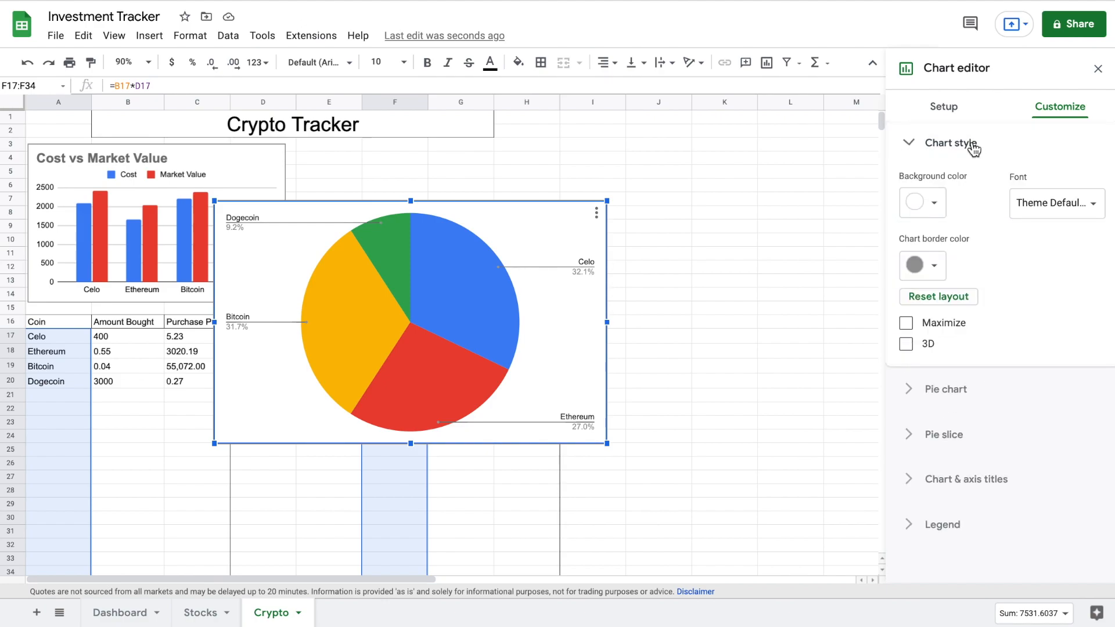
pyautogui.click(974, 150)
pyautogui.click(945, 109)
pyautogui.click(1050, 110)
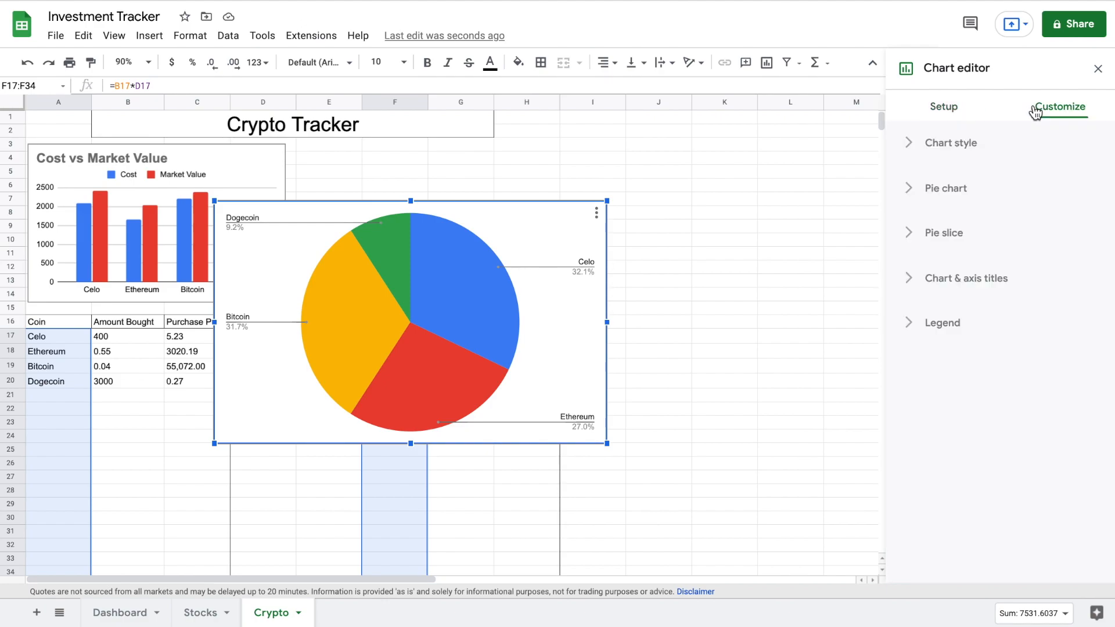
pyautogui.click(964, 280)
pyautogui.click(960, 379)
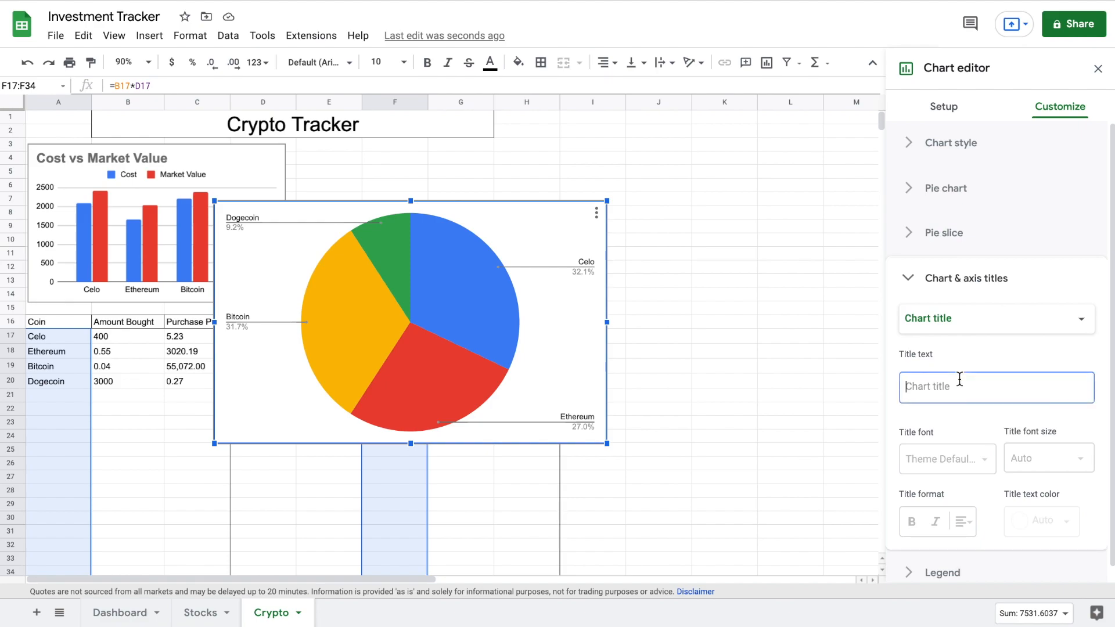
pyautogui.write('Crypto Allocation')
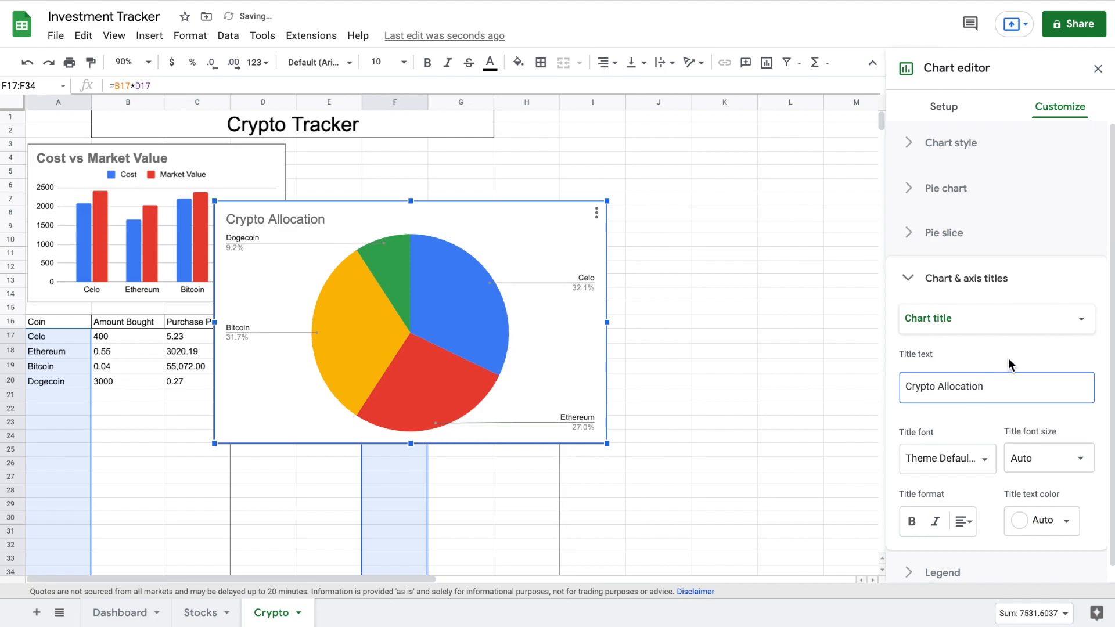
pyautogui.click(912, 522)
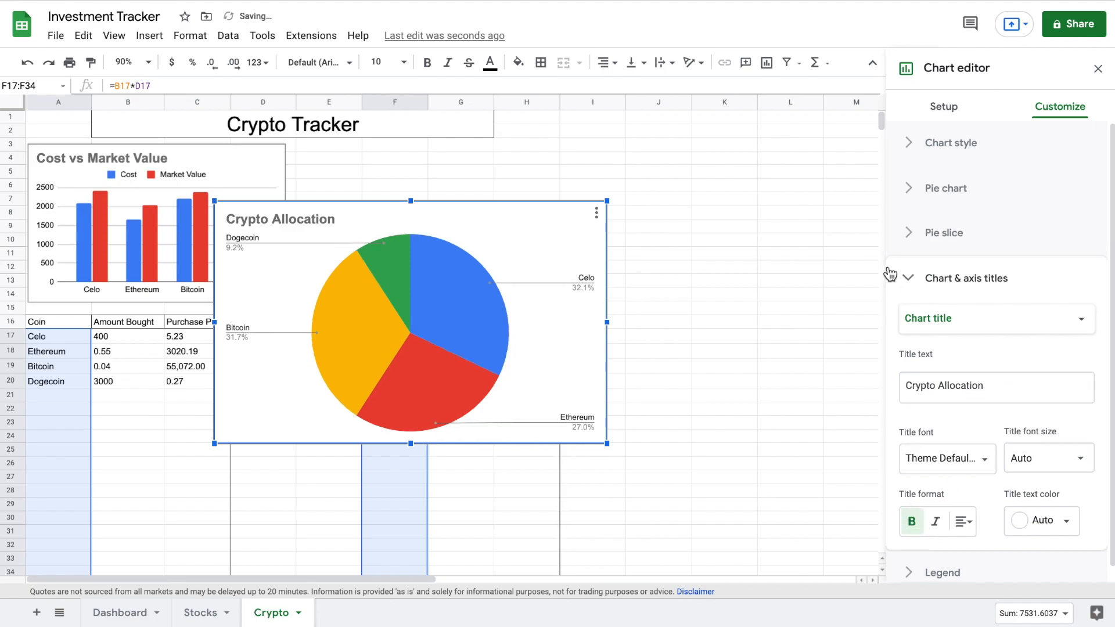
pyautogui.click(1098, 69)
# - Shrink the pie chart and fit it beside the column chart, over rows 3 to 14 of columns E to H
pyautogui.click(596, 283)
pyautogui.moveTo(609, 199); pyautogui.dragTo(515, 154)
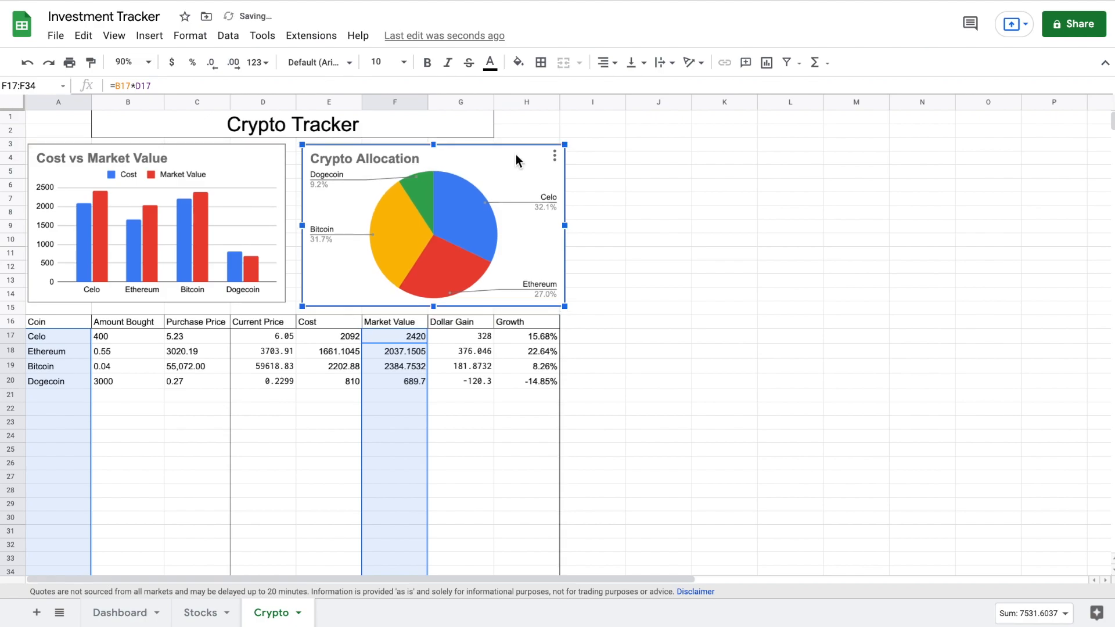
pyautogui.moveTo(516, 155); pyautogui.dragTo(509, 161)
pyautogui.click(657, 172)
pyautogui.click(492, 226)
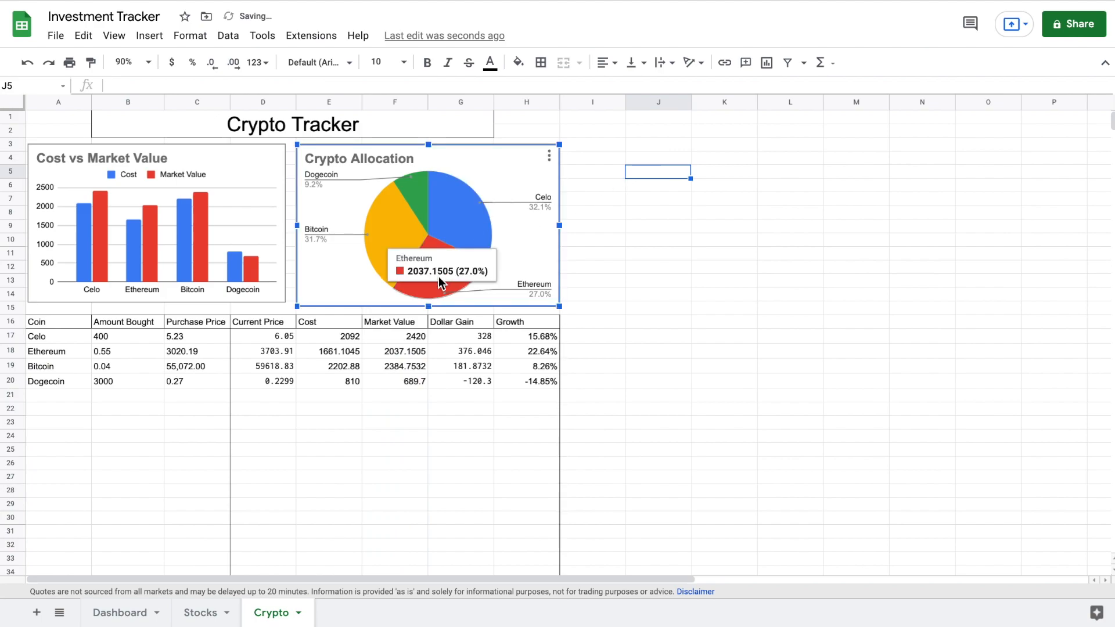
pyautogui.moveTo(430, 306); pyautogui.dragTo(429, 302)
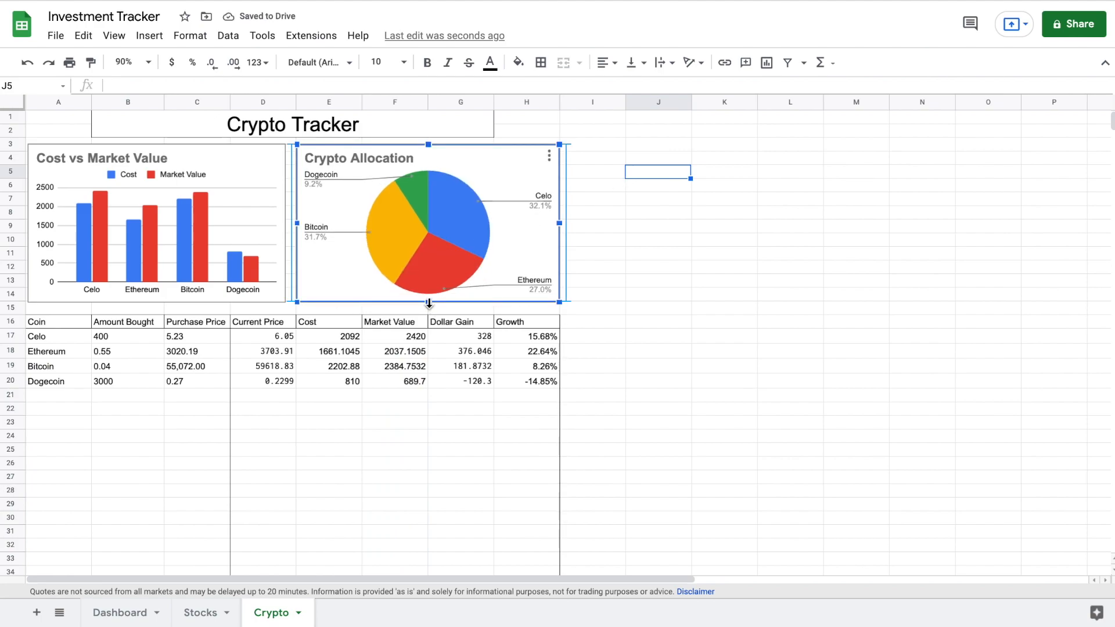
pyautogui.click(676, 244)
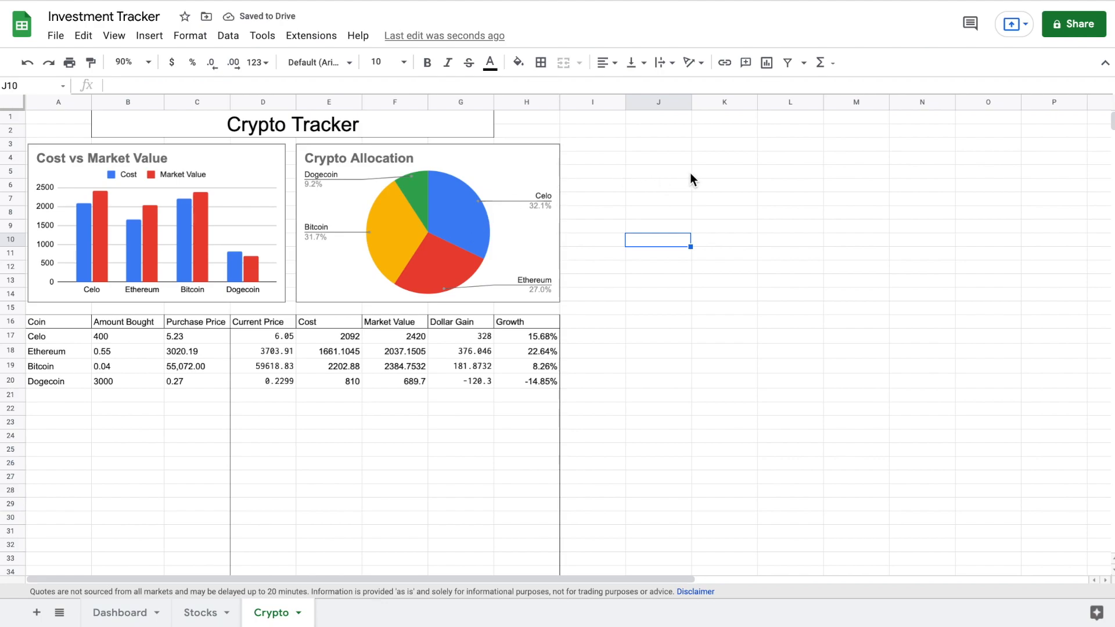
# - Add a new sheet after Crypto and name it ETF
pyautogui.hotkey('shift', 'F11')
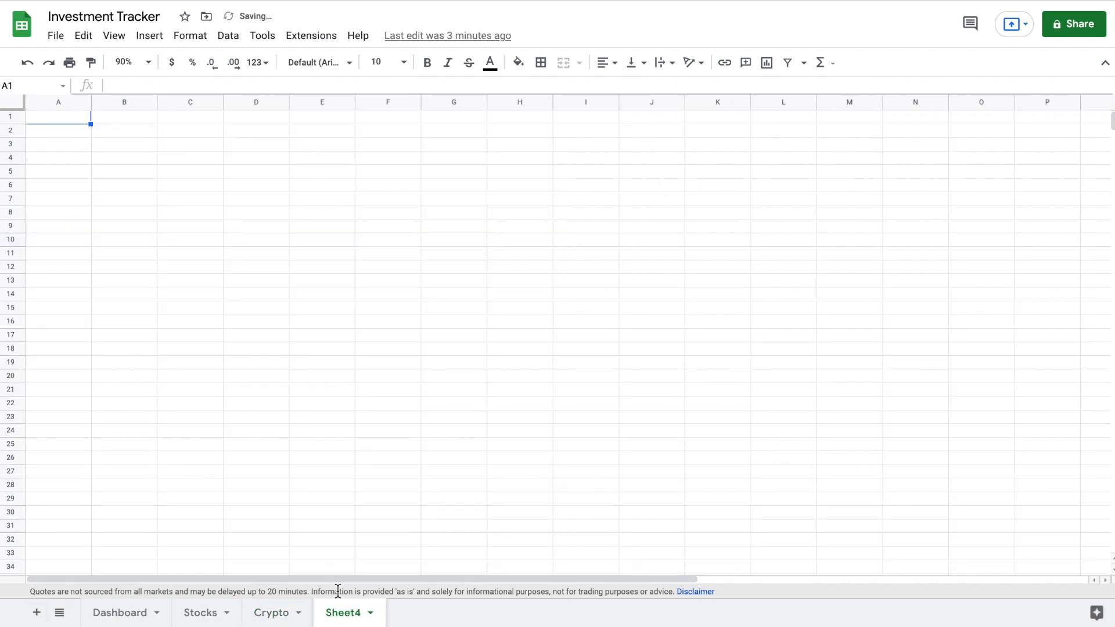
pyautogui.doubleClick(350, 614)
pyautogui.write('ETF')
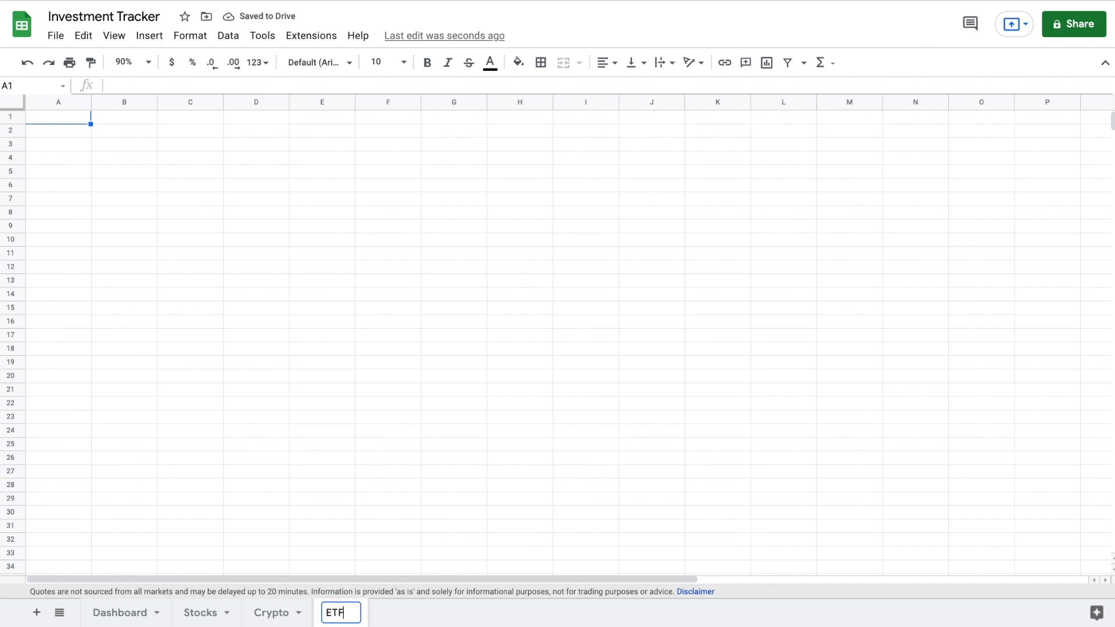
pyautogui.press('Return')
# - Merge cells B1:F2 on the ETF sheet and enter the title "ETF Tracker"
pyautogui.moveTo(151, 116); pyautogui.dragTo(389, 128)
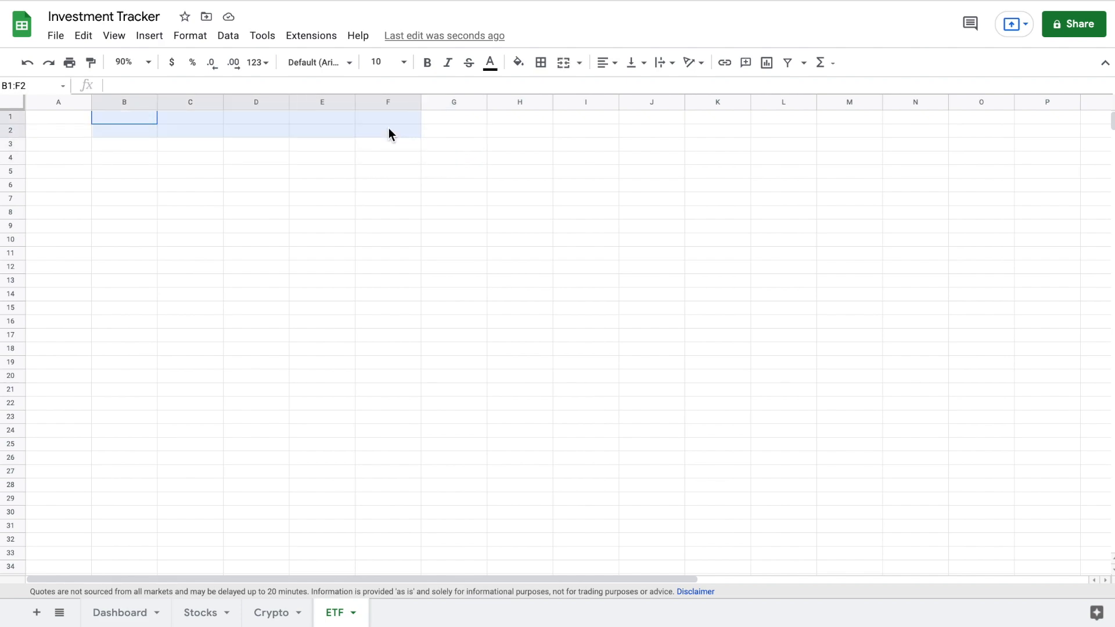
pyautogui.click(562, 62)
pyautogui.doubleClick(358, 128)
pyautogui.write('ETF Tracker')
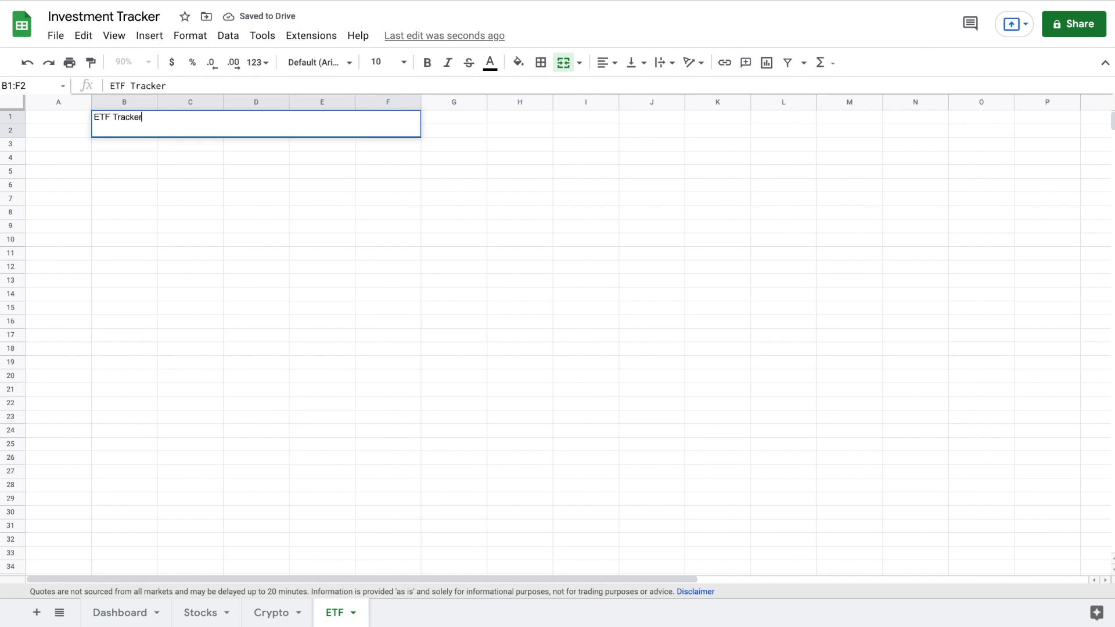
# - Format the merged ETF Tracker title with an outer border, horizontal and vertical centring, and font size 24
pyautogui.press('Return')
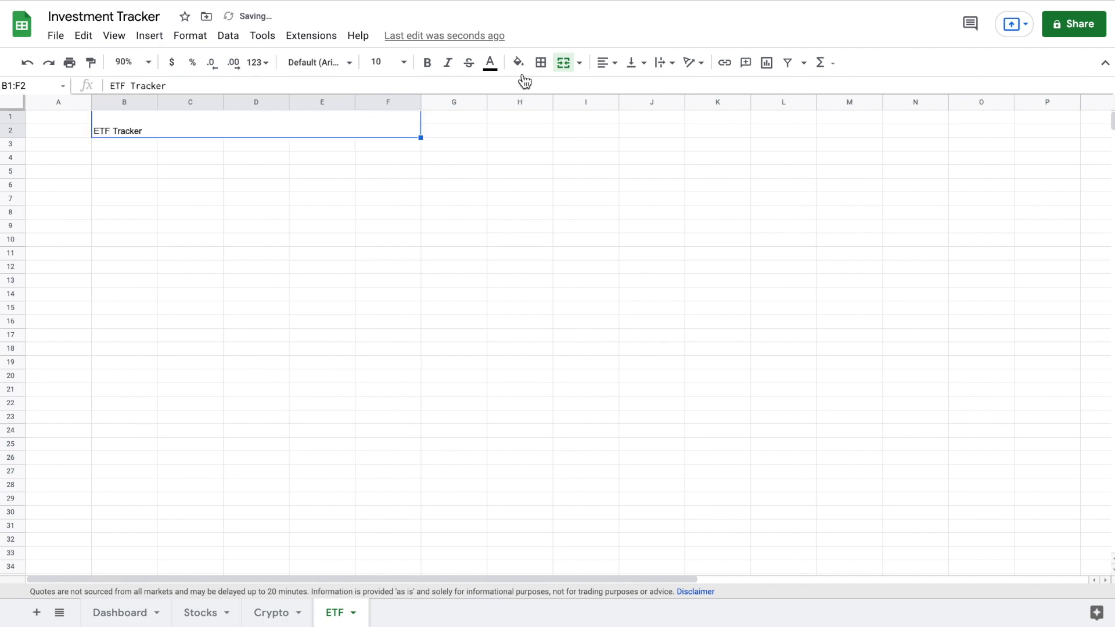
pyautogui.click(541, 62)
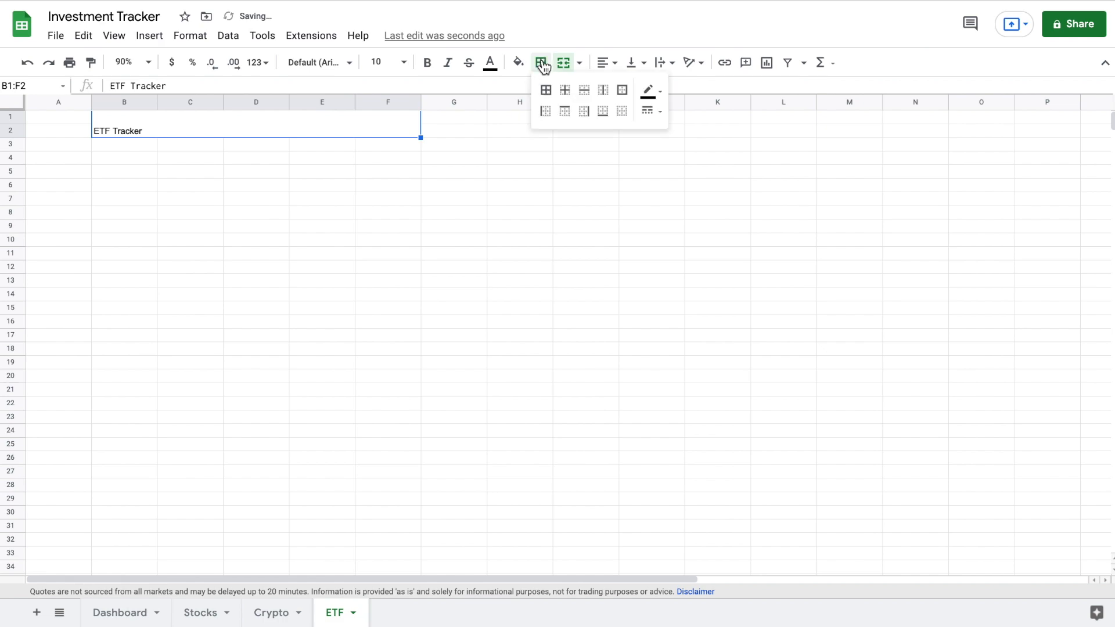
pyautogui.click(604, 63)
pyautogui.click(621, 86)
pyautogui.click(633, 62)
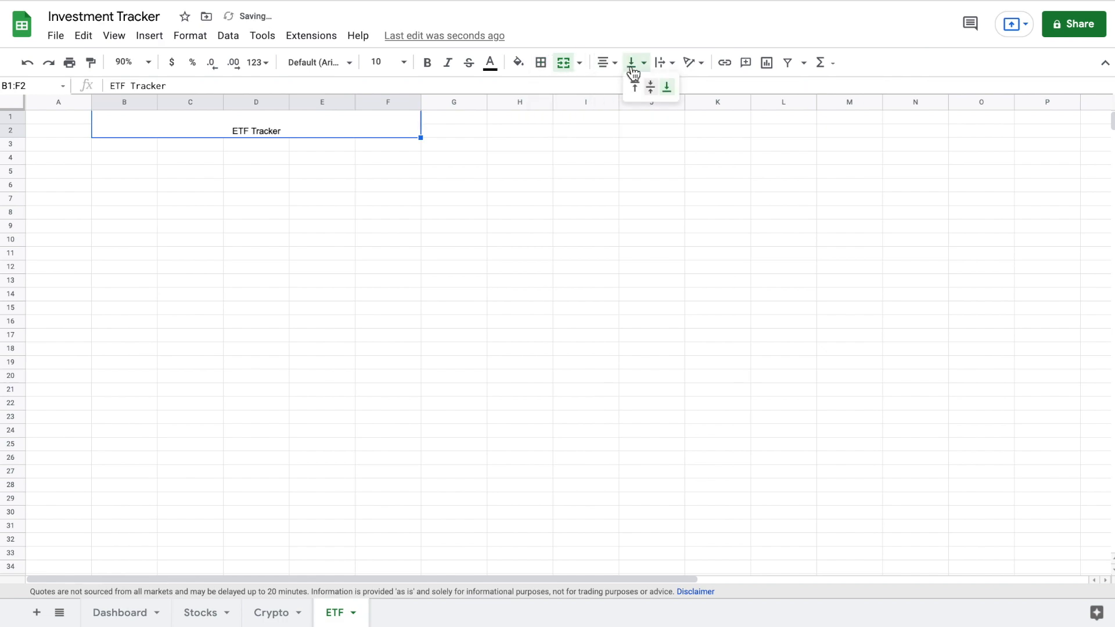
pyautogui.click(650, 87)
pyautogui.click(404, 62)
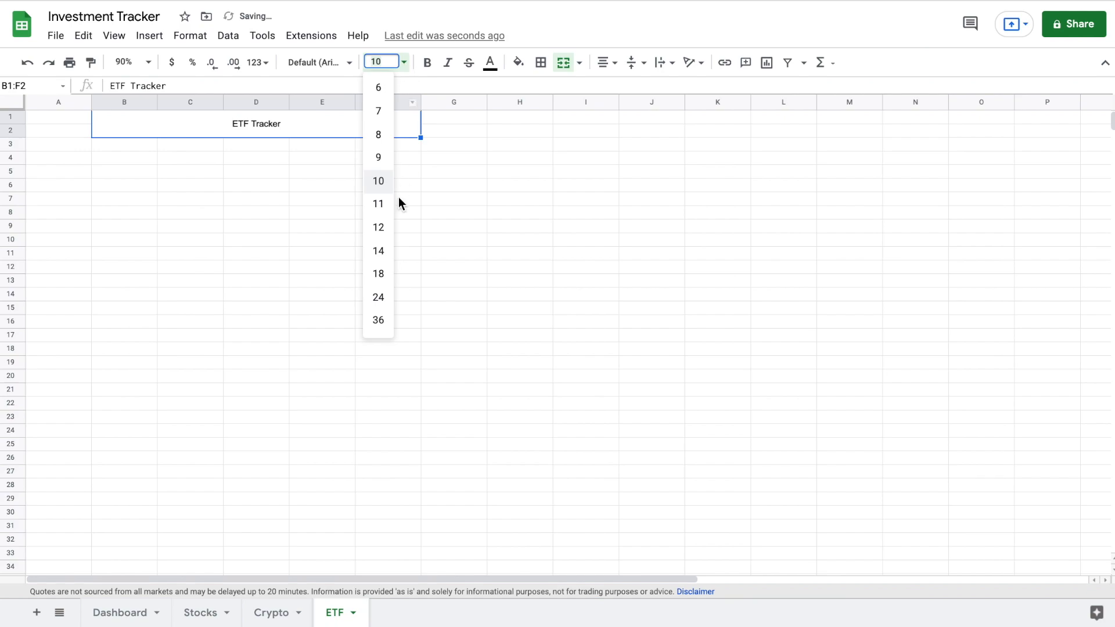
pyautogui.click(387, 297)
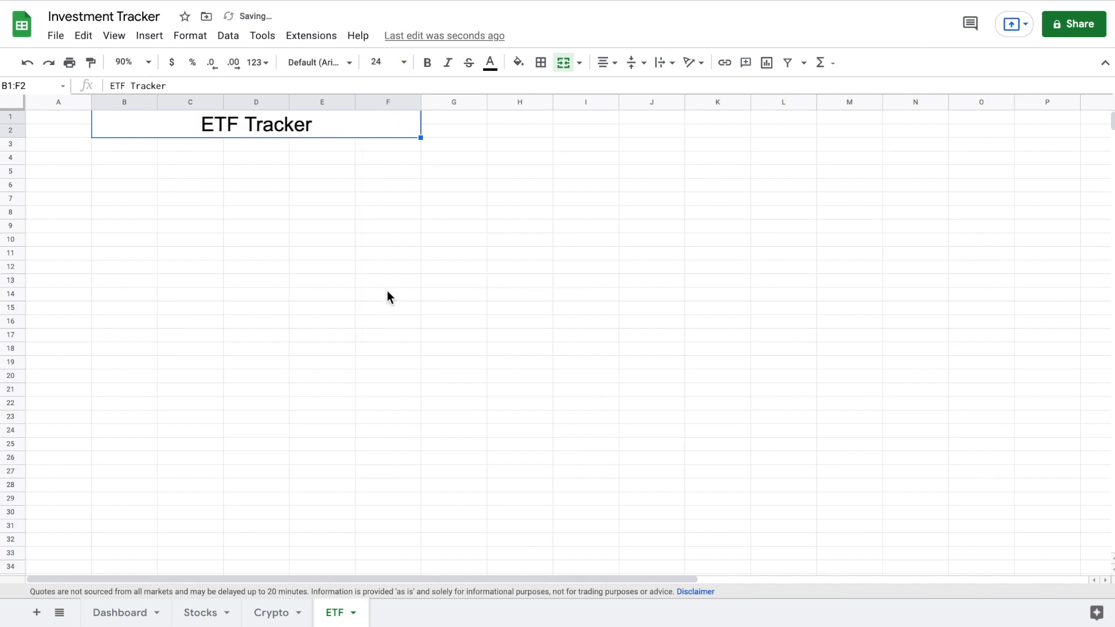
pyautogui.click(467, 146)
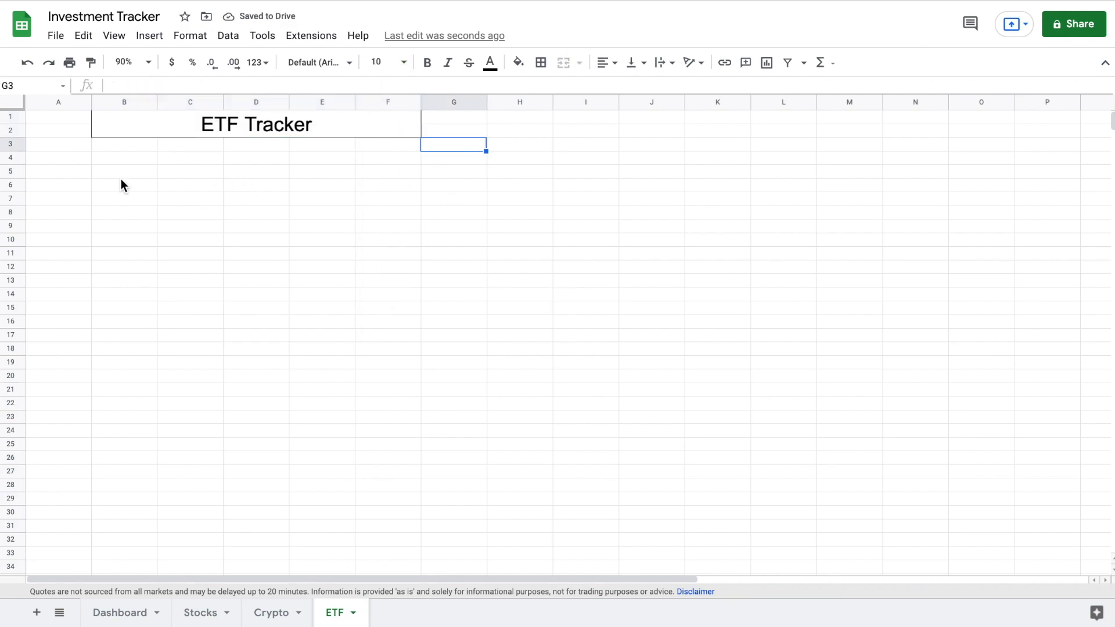
# - Enter the column headings Symbol, Shares and Purchase Price in cells A4 to C4
pyautogui.click(72, 163)
pyautogui.write('Symbol')
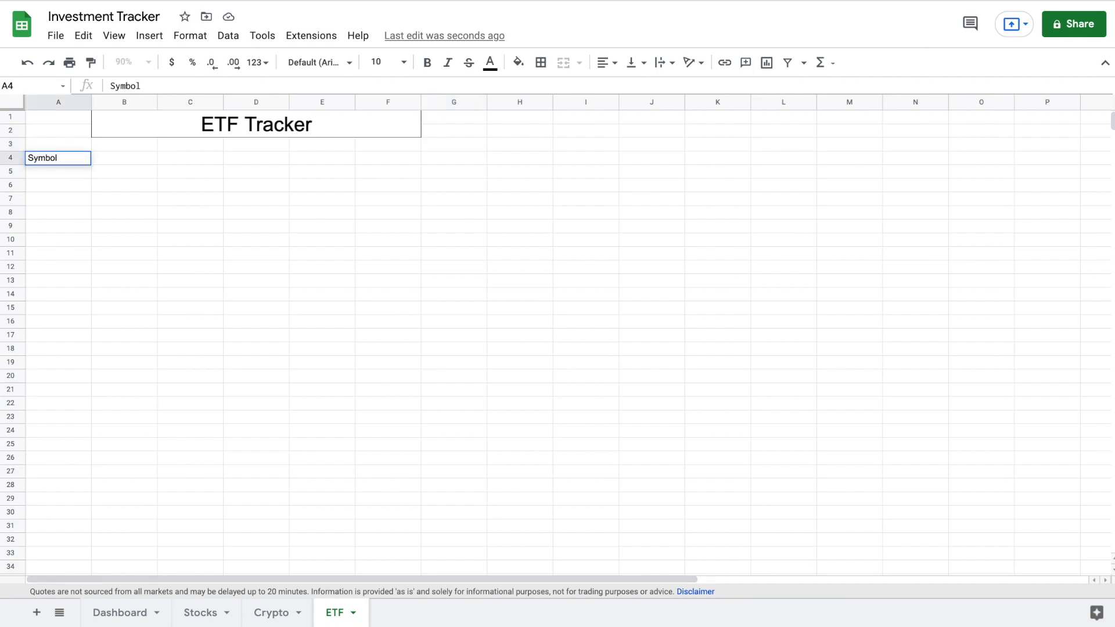
pyautogui.press('Tab')
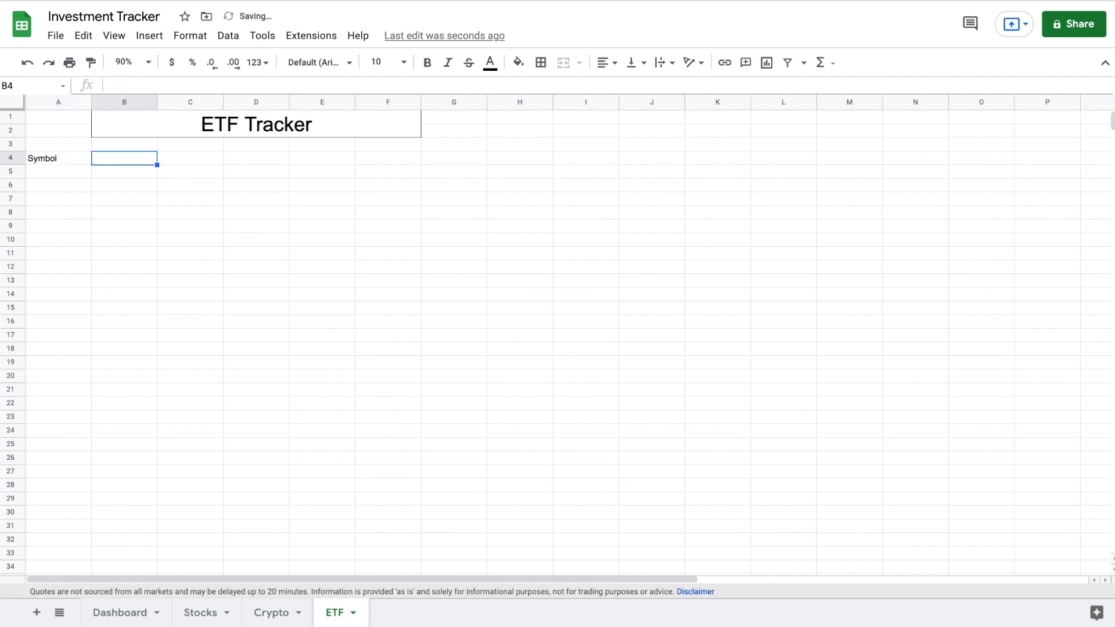
pyautogui.write('Shares')
pyautogui.press('Tab')
pyautogui.write('Purchsae')
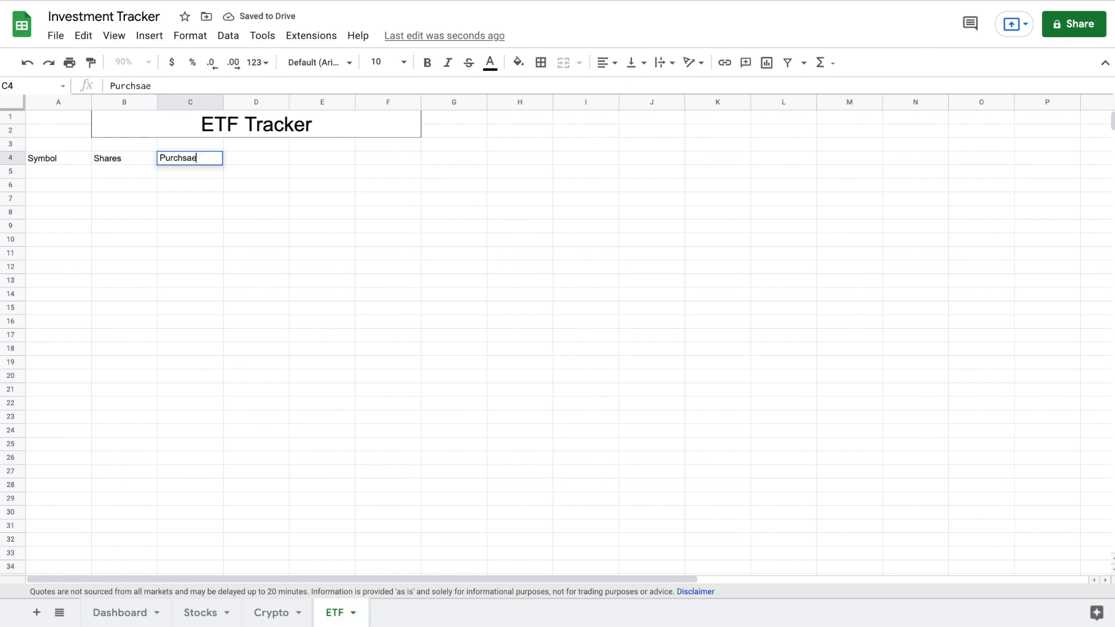
pyautogui.press('BackSpace')
pyautogui.write('ase Price')
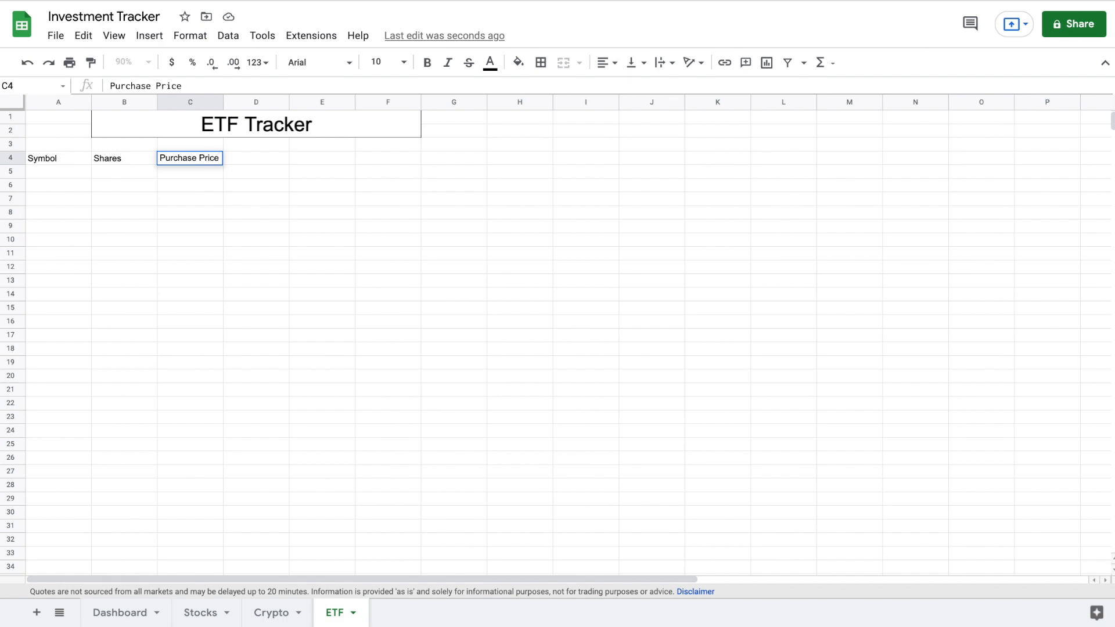
pyautogui.press('Return')
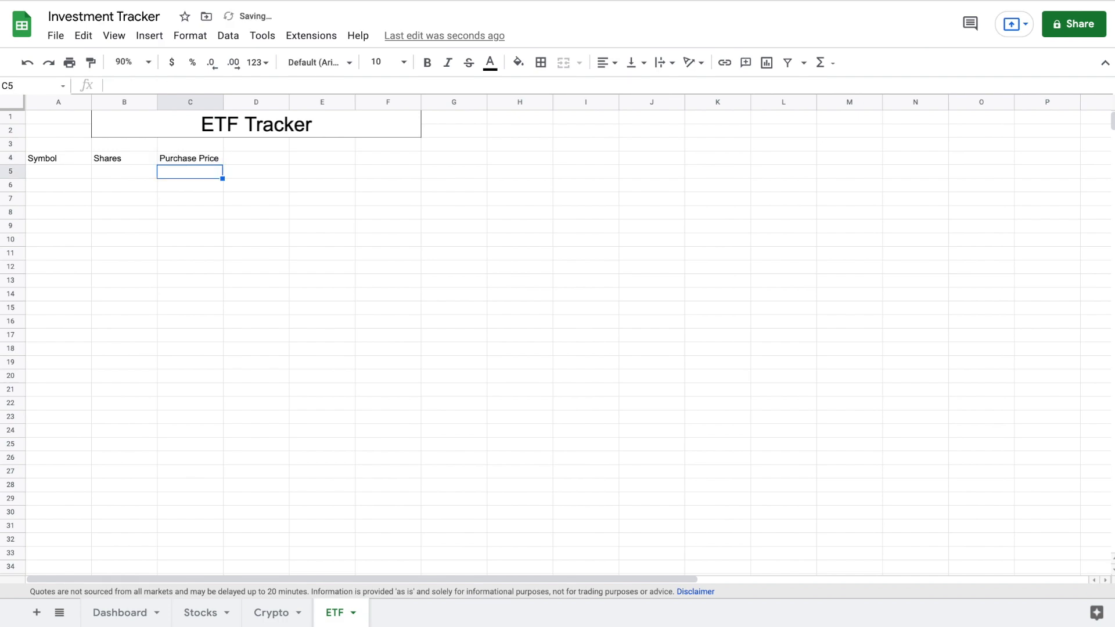
# - Fill row 5 with the symbol IEMG, 18 shares and a purchase price of 60.02
pyautogui.click(65, 169)
pyautogui.write('IEMG')
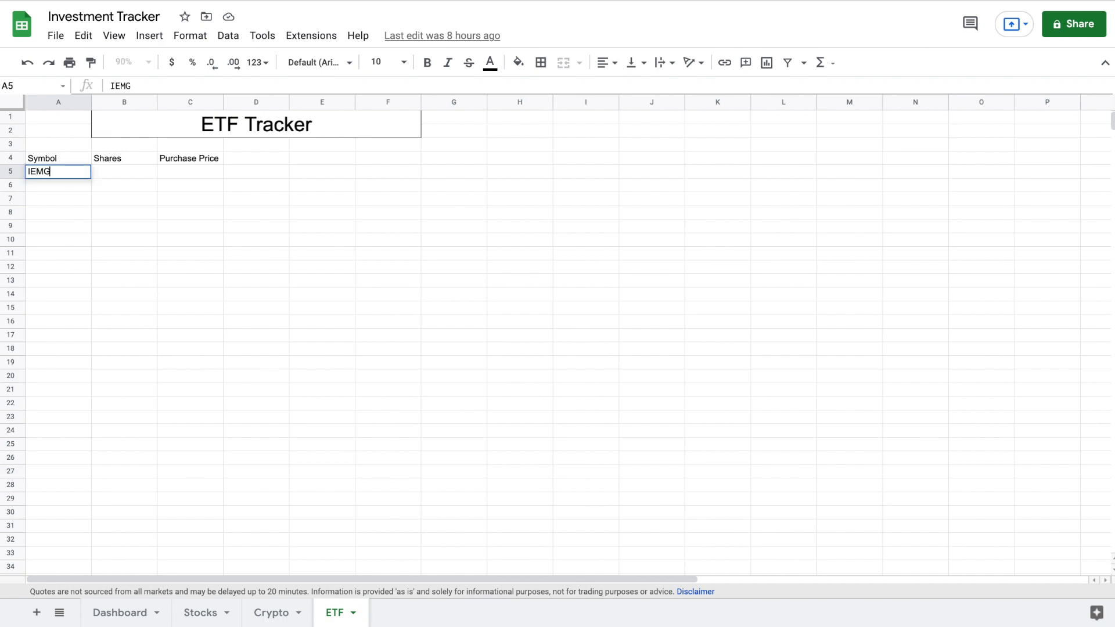
pyautogui.press('Tab')
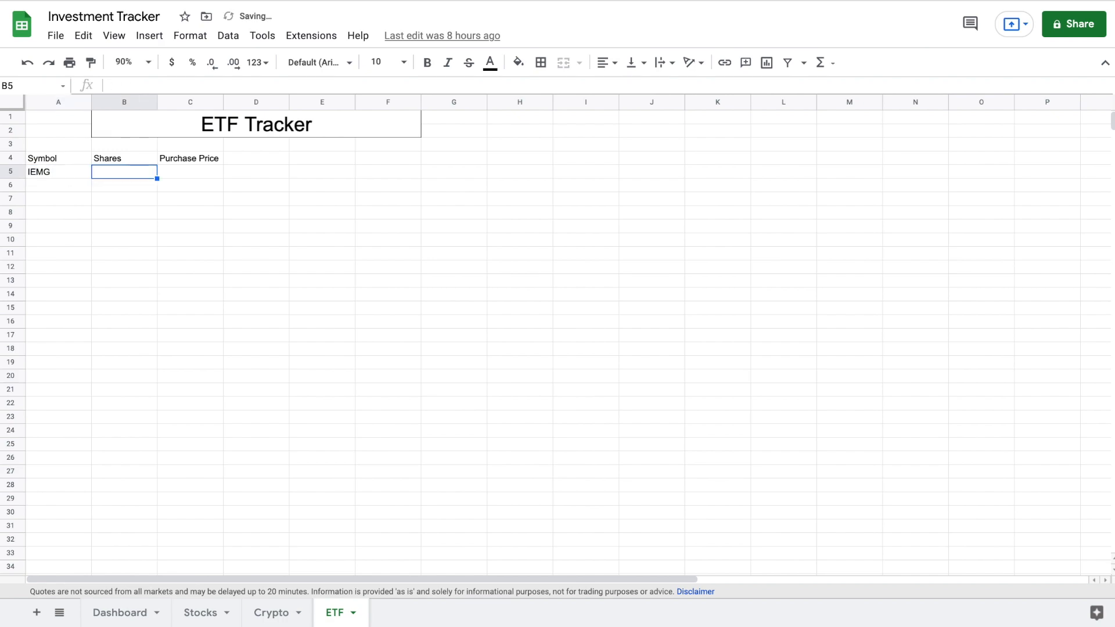
pyautogui.write('18')
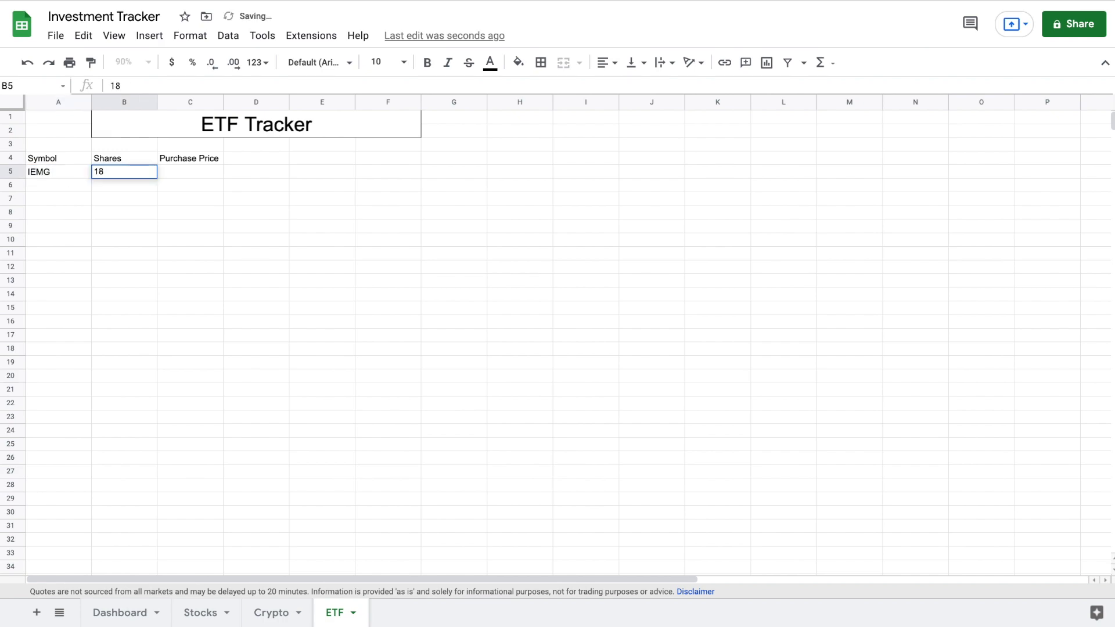
pyautogui.press('Tab')
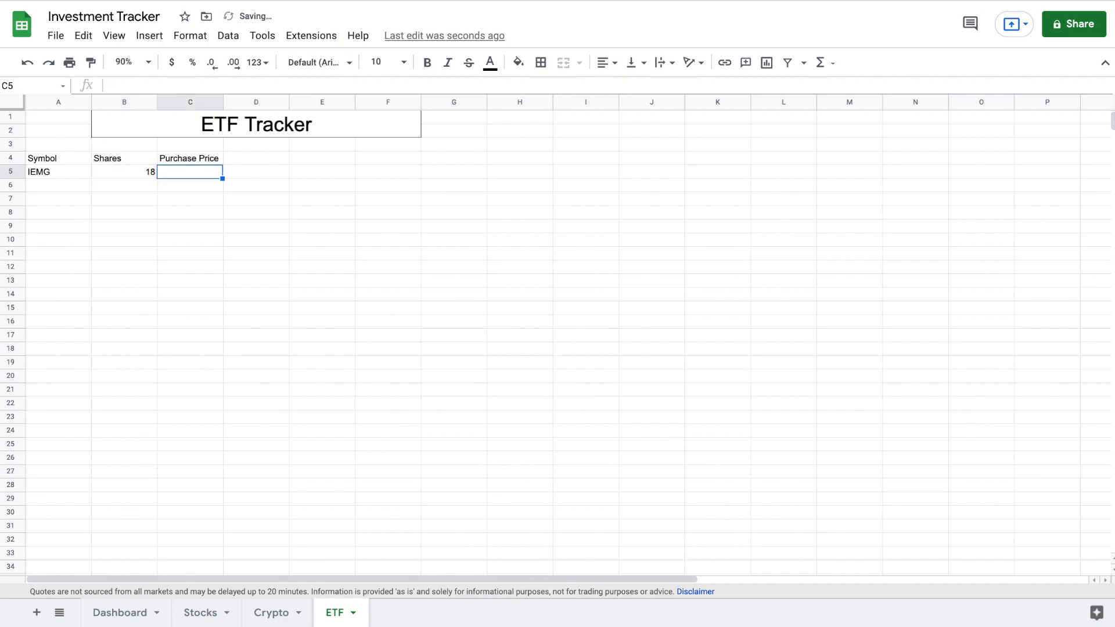
pyautogui.write('60.02')
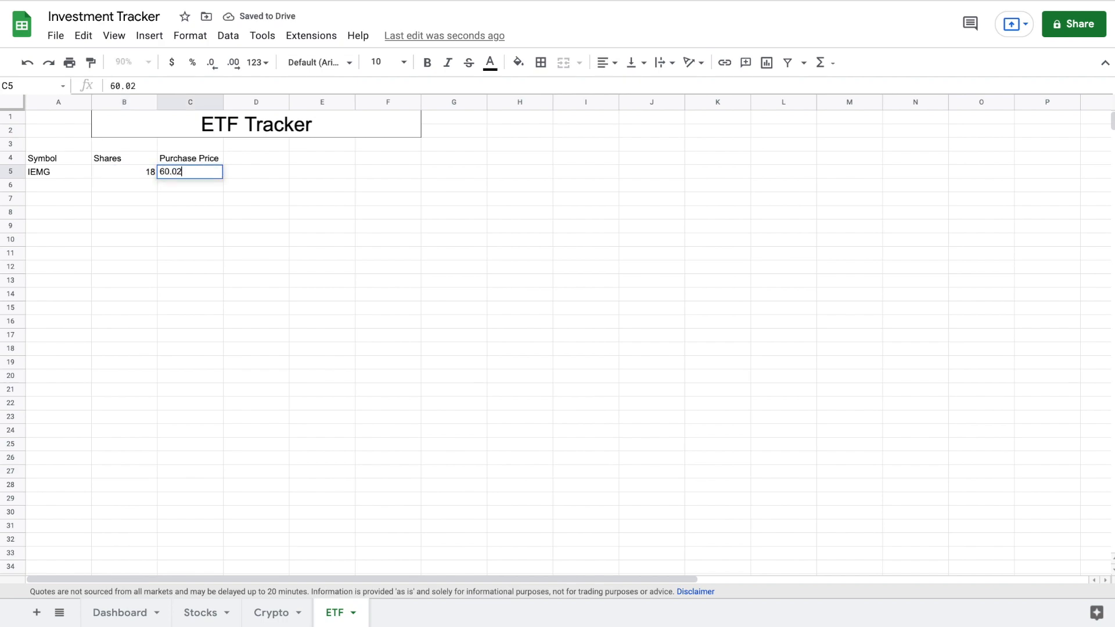
pyautogui.press('Return')
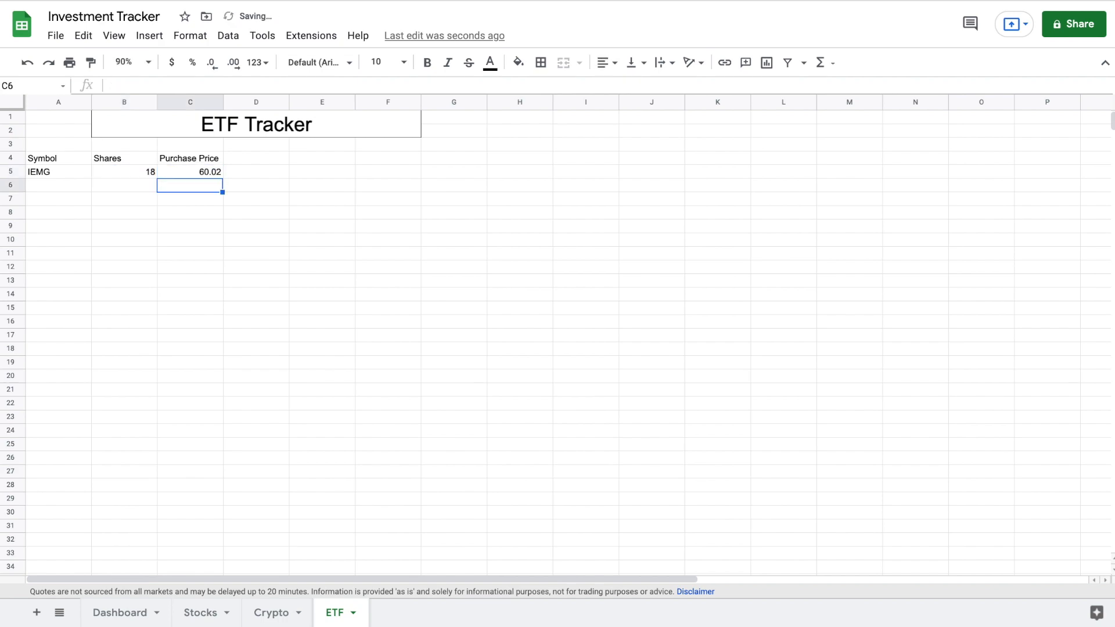
# - Fill row 6 with the symbol IVV, 2 shares and a purchase price of 421.22
pyautogui.click(51, 186)
pyautogui.write('IVV')
pyautogui.press('Tab')
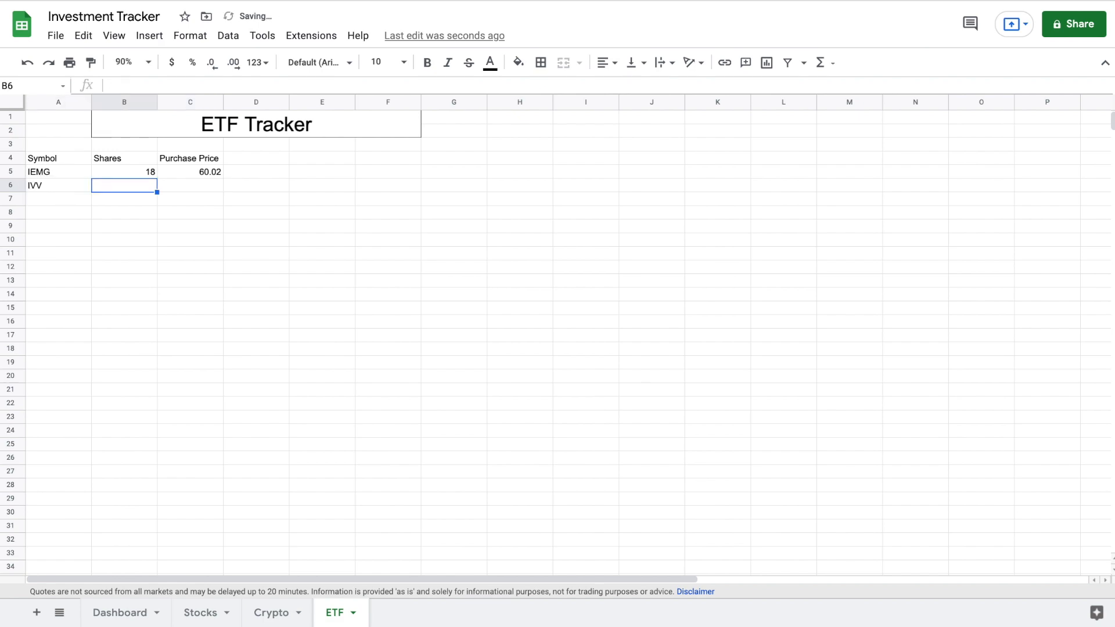
pyautogui.write('2')
pyautogui.press('Tab')
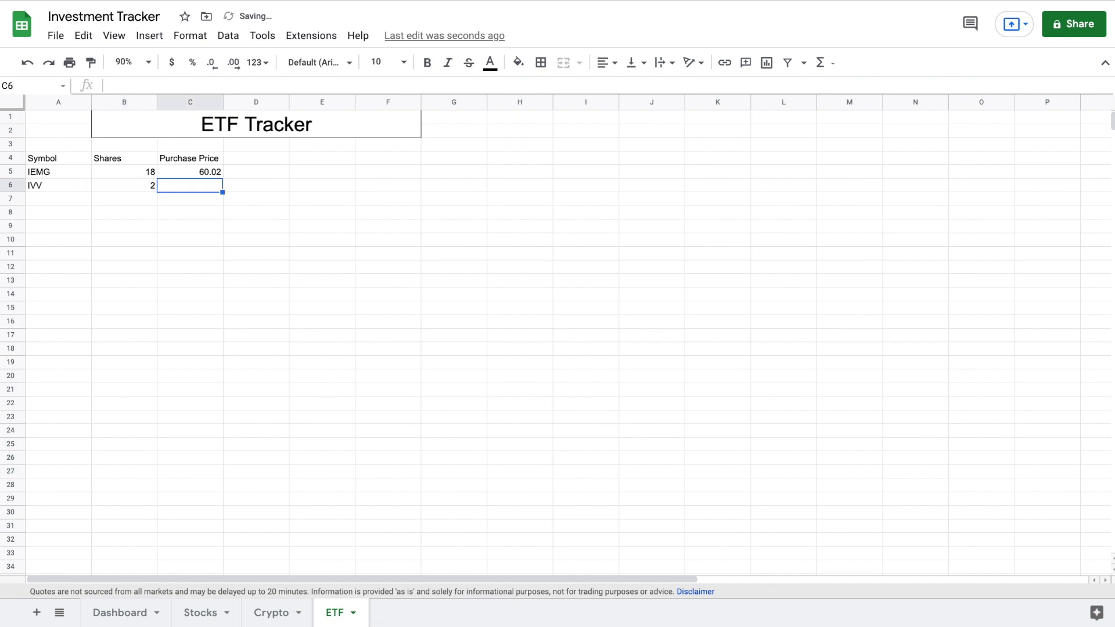
pyautogui.write('421.22')
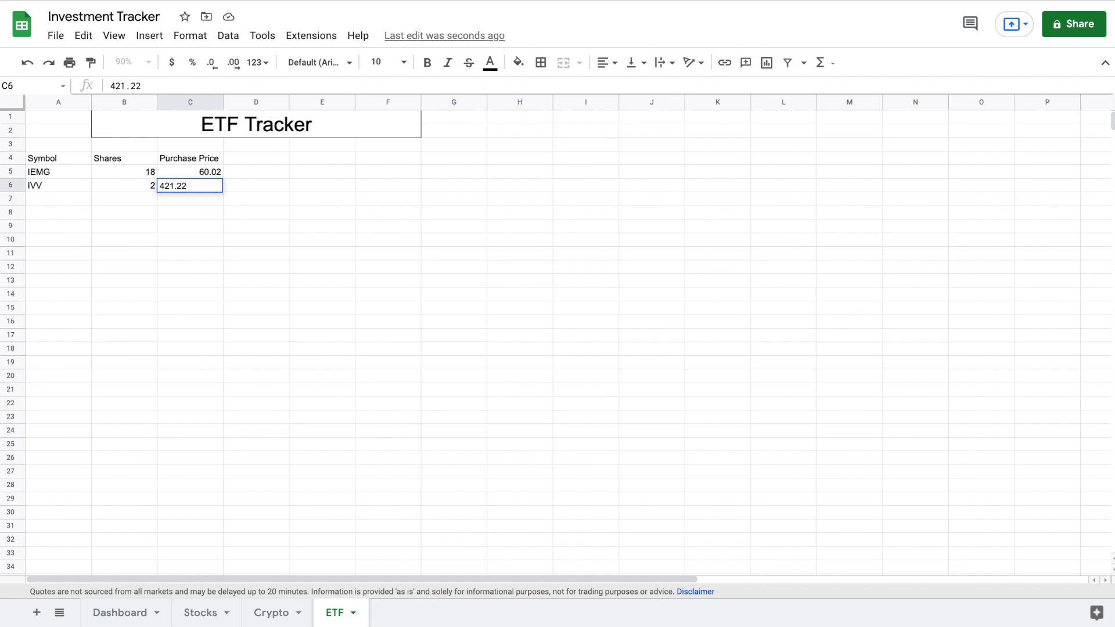
pyautogui.press('Return')
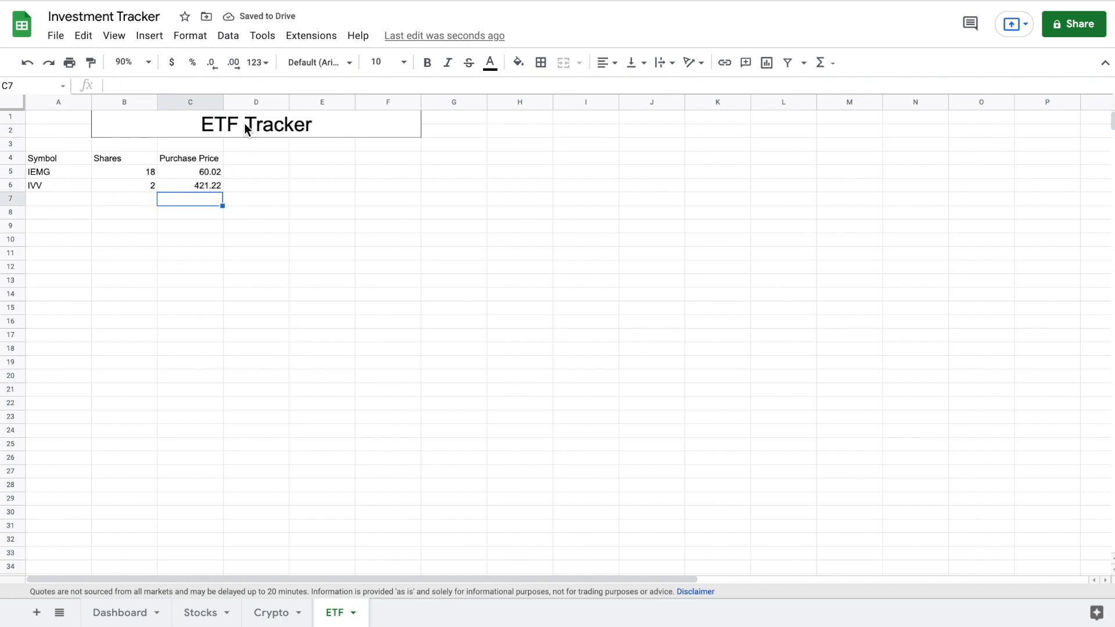
# - Start the next column heading in cell D4 with the word "Current"
pyautogui.click(252, 159)
pyautogui.write('Current')
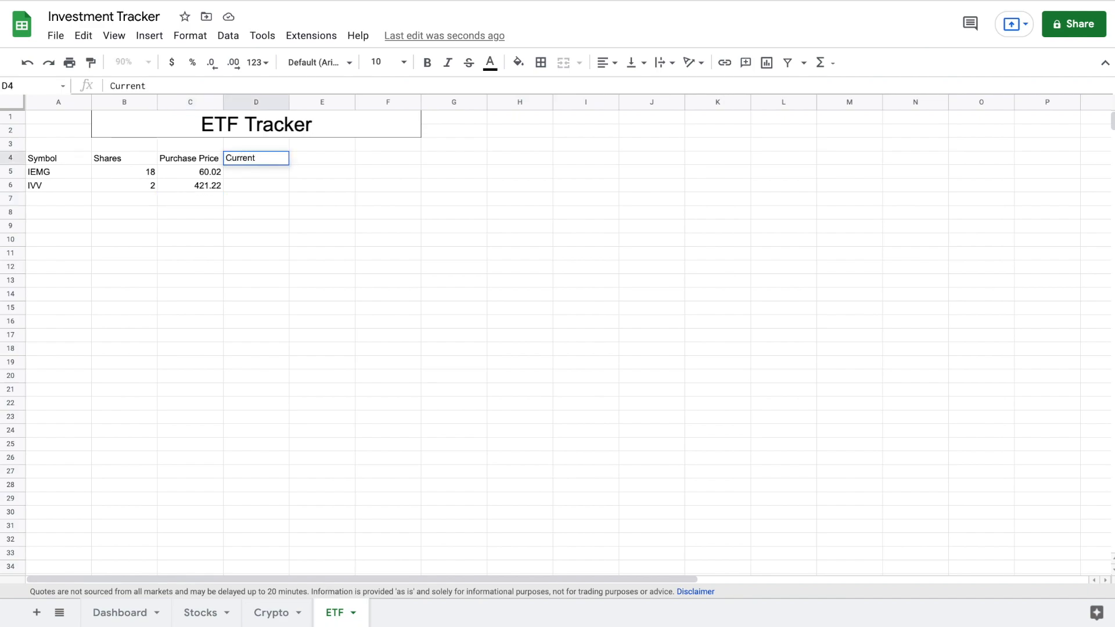
# - Complete the D4 header as Current Price and fill D5:D6 with =GOOGLEFINANCE(A5), adjusted for each row's symbol
pyautogui.write('Price')
pyautogui.press('Return')
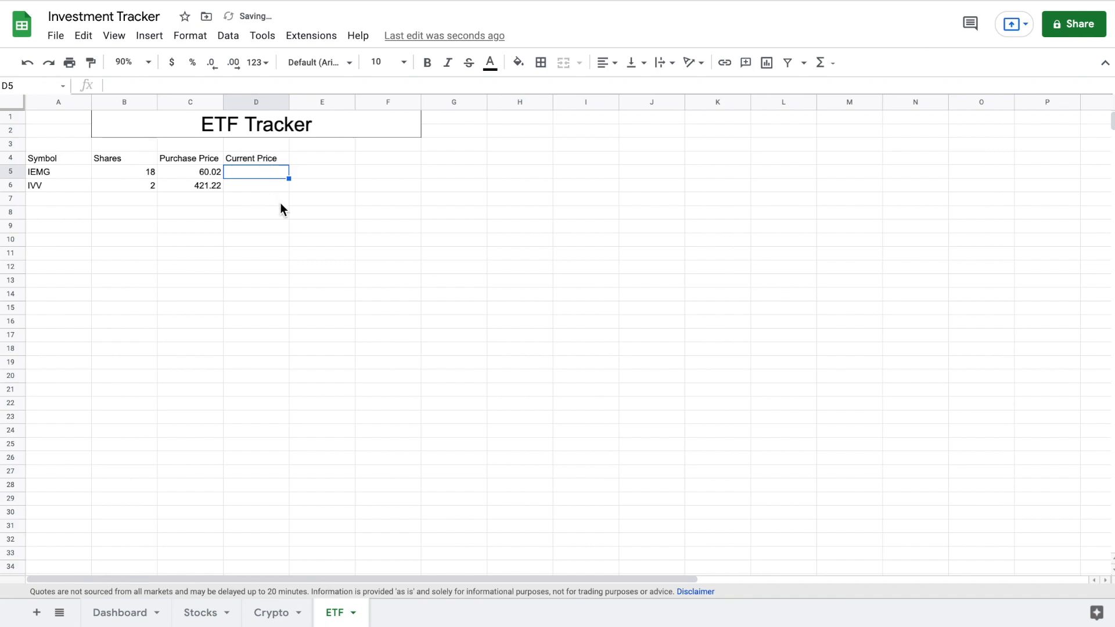
pyautogui.write('=goo')
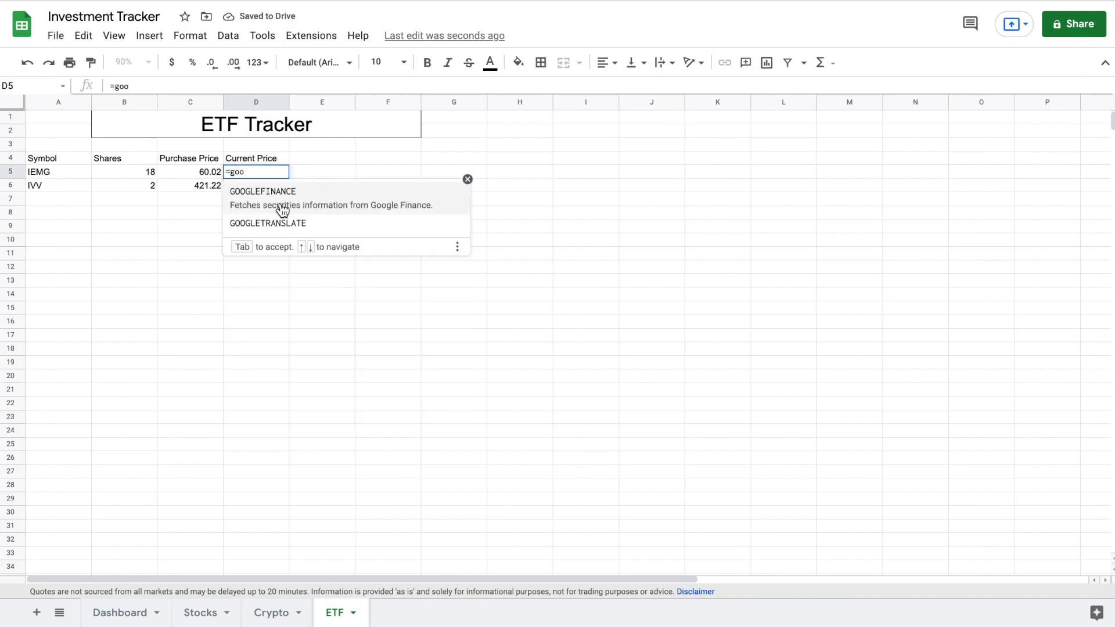
pyautogui.press('Tab')
pyautogui.click(64, 170)
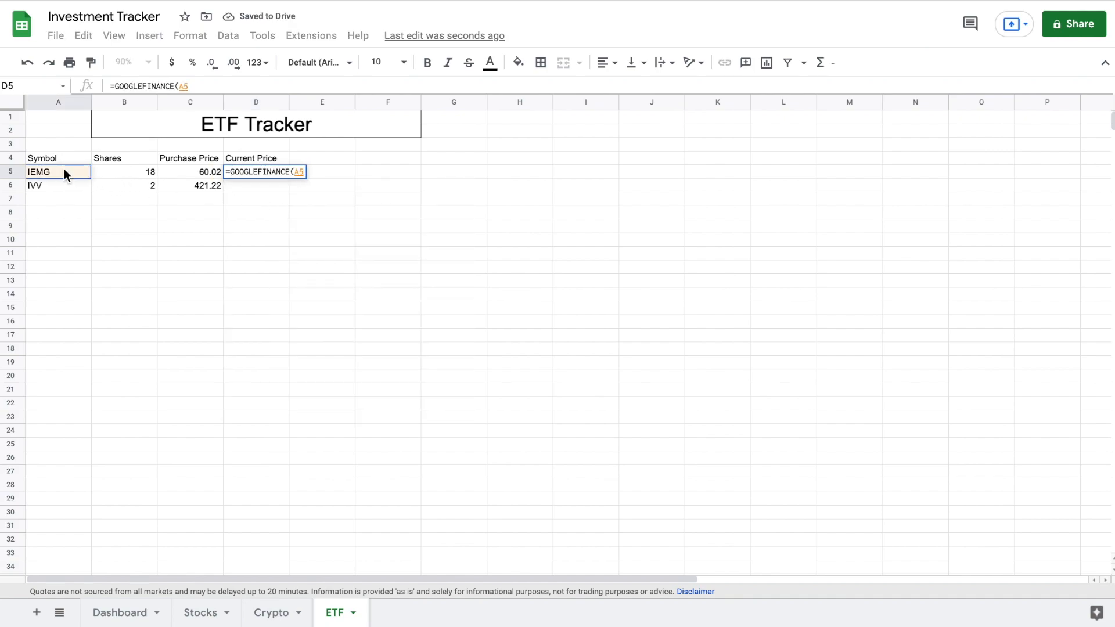
pyautogui.write(')')
pyautogui.press('Return')
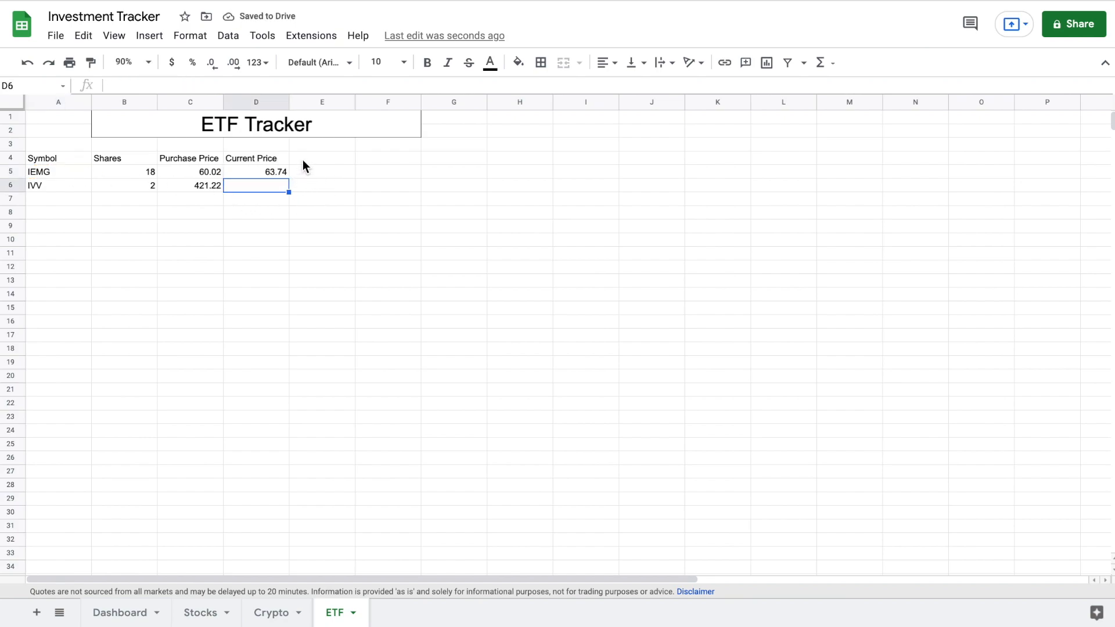
pyautogui.click(287, 172)
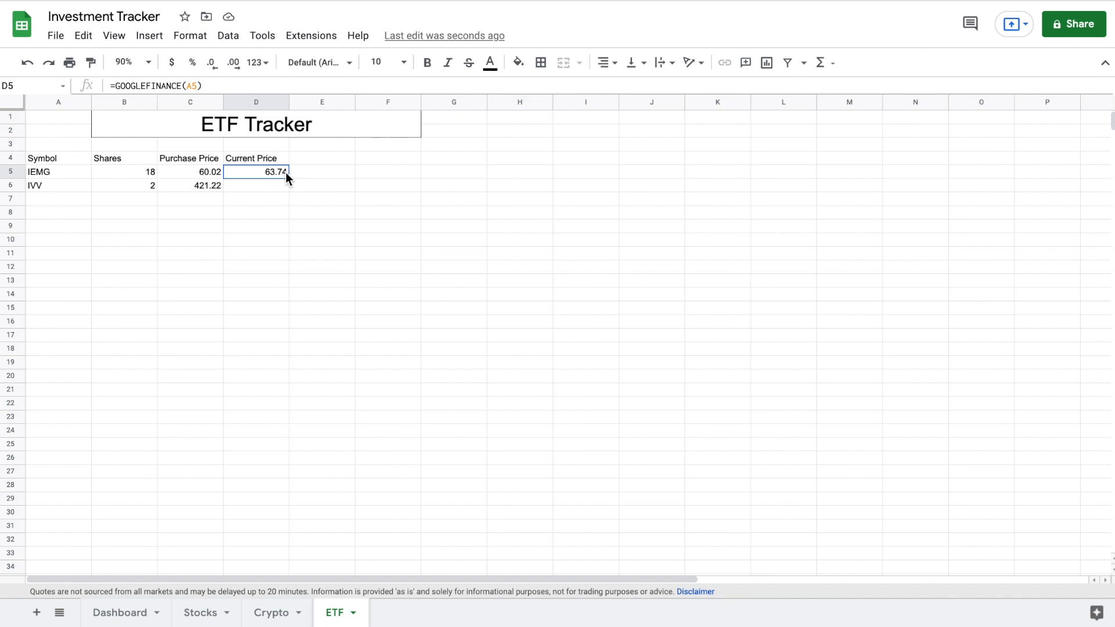
pyautogui.moveTo(288, 178); pyautogui.dragTo(287, 182)
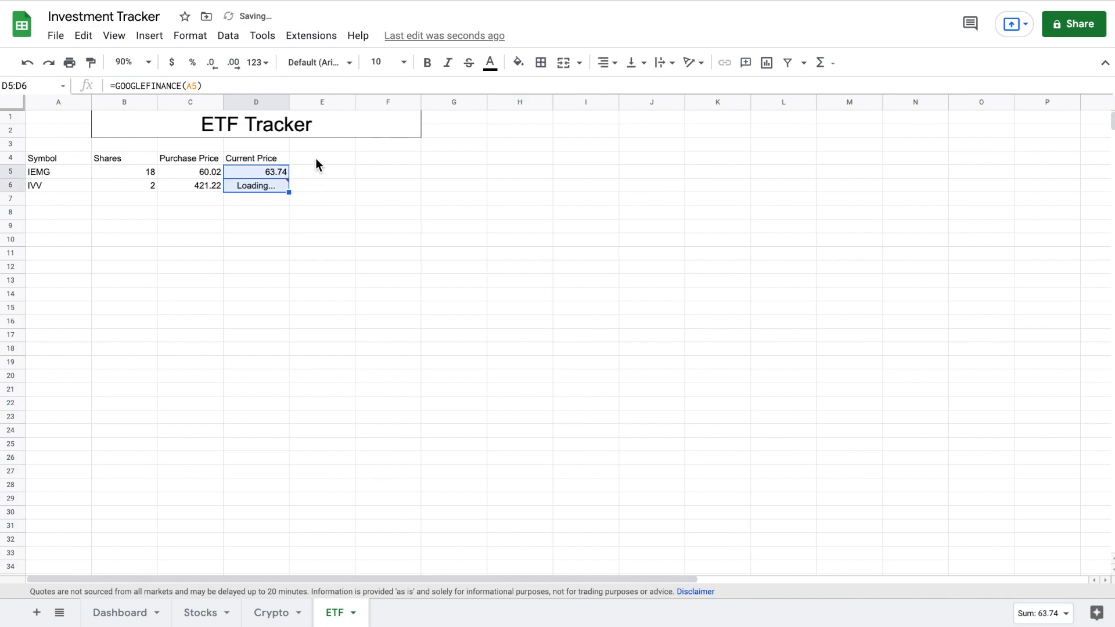
# - Add a Cost column in E4 that multiplies shares by purchase price with =B5*C5, filled down to E6
pyautogui.click(315, 159)
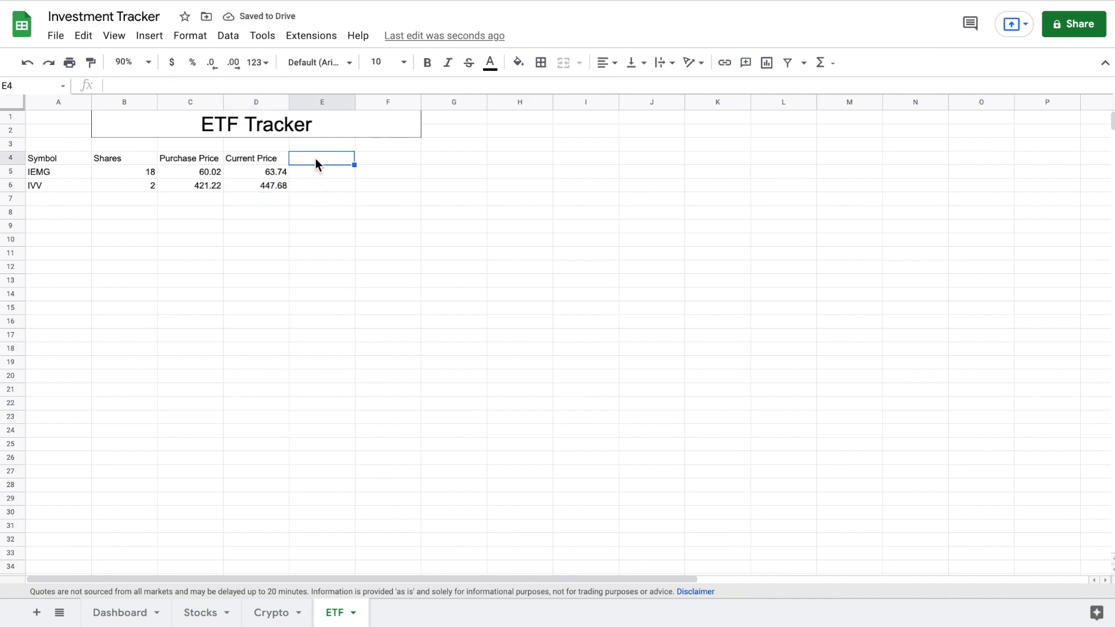
pyautogui.write('Cost')
pyautogui.press('Return')
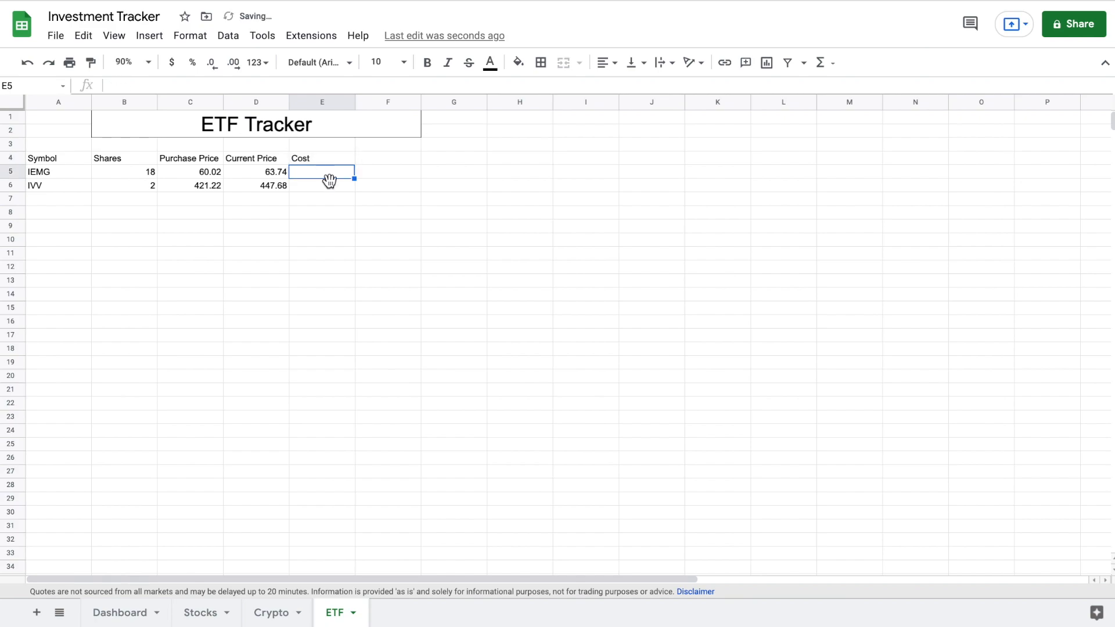
pyautogui.write('=')
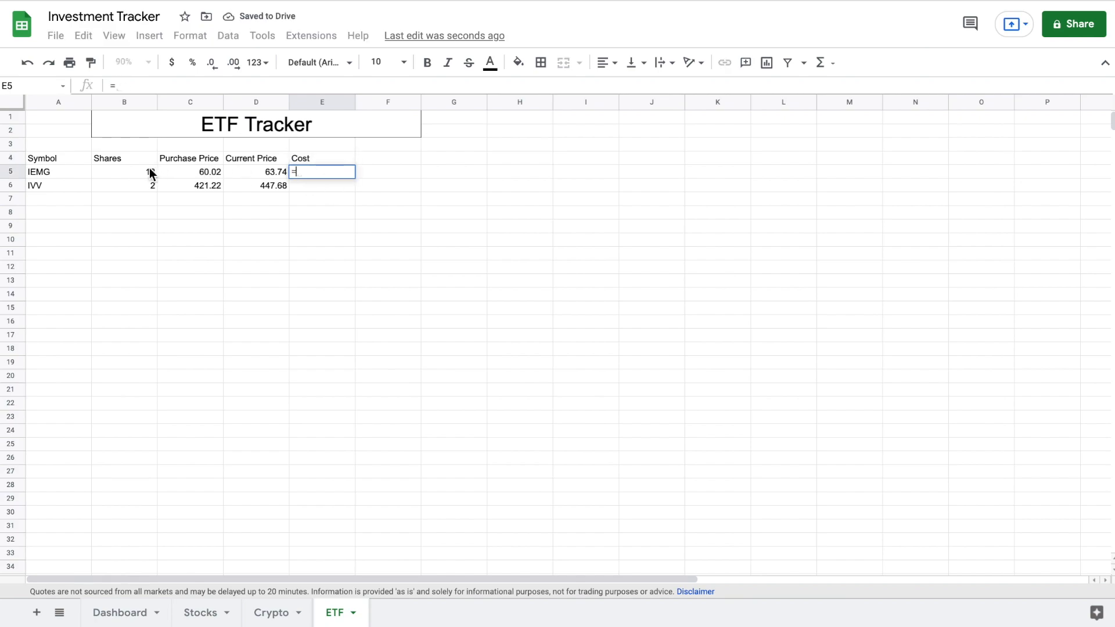
pyautogui.click(150, 172)
pyautogui.write('*')
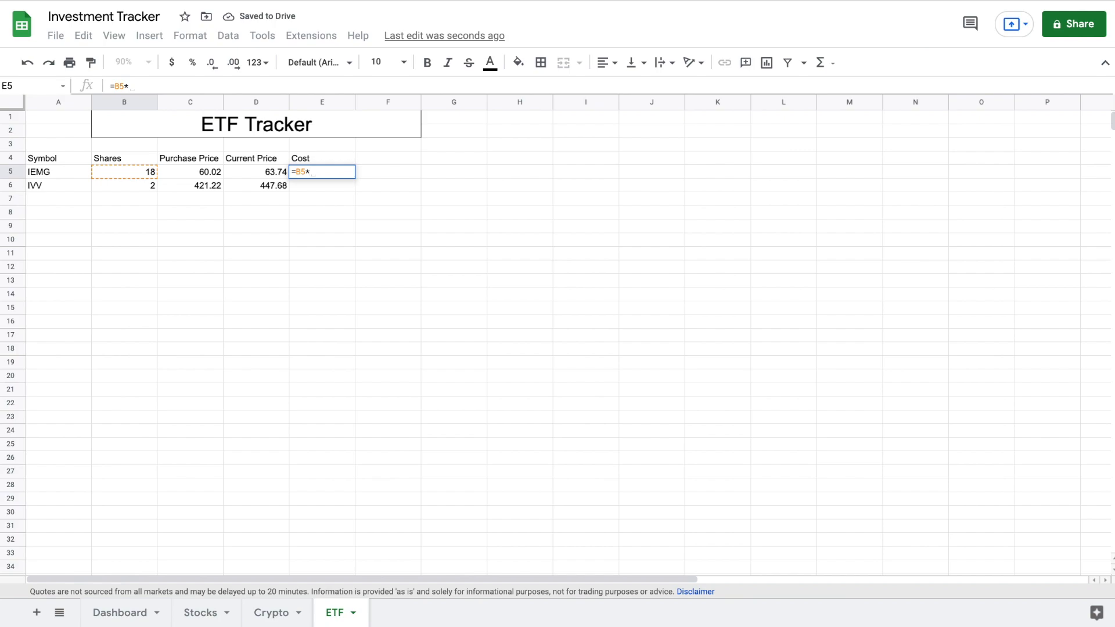
pyautogui.click(195, 172)
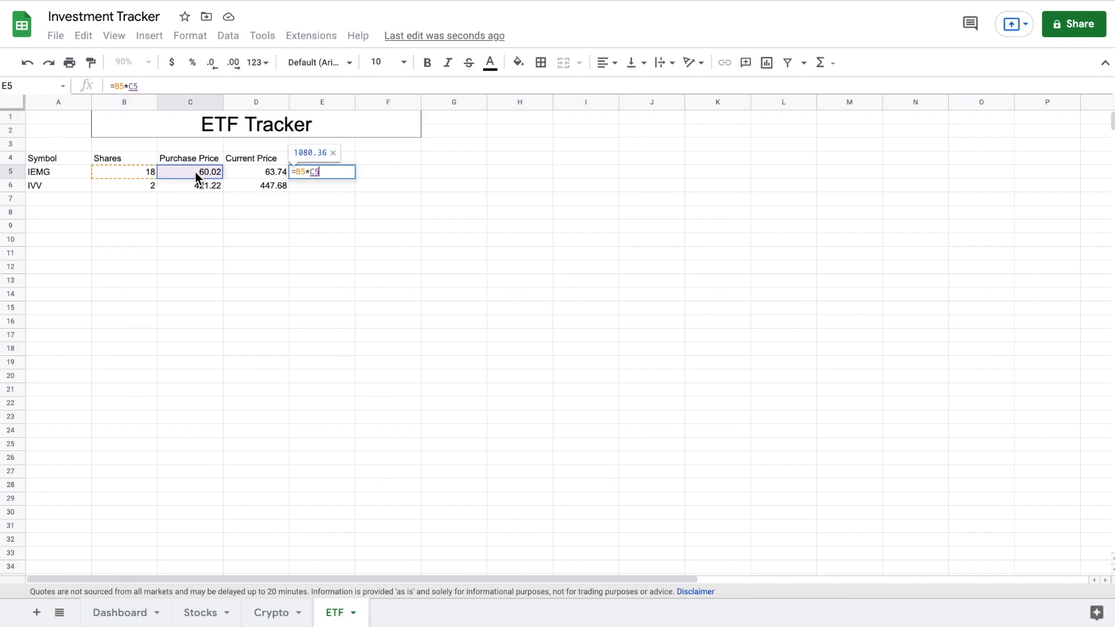
pyautogui.press('Return')
pyautogui.click(368, 264)
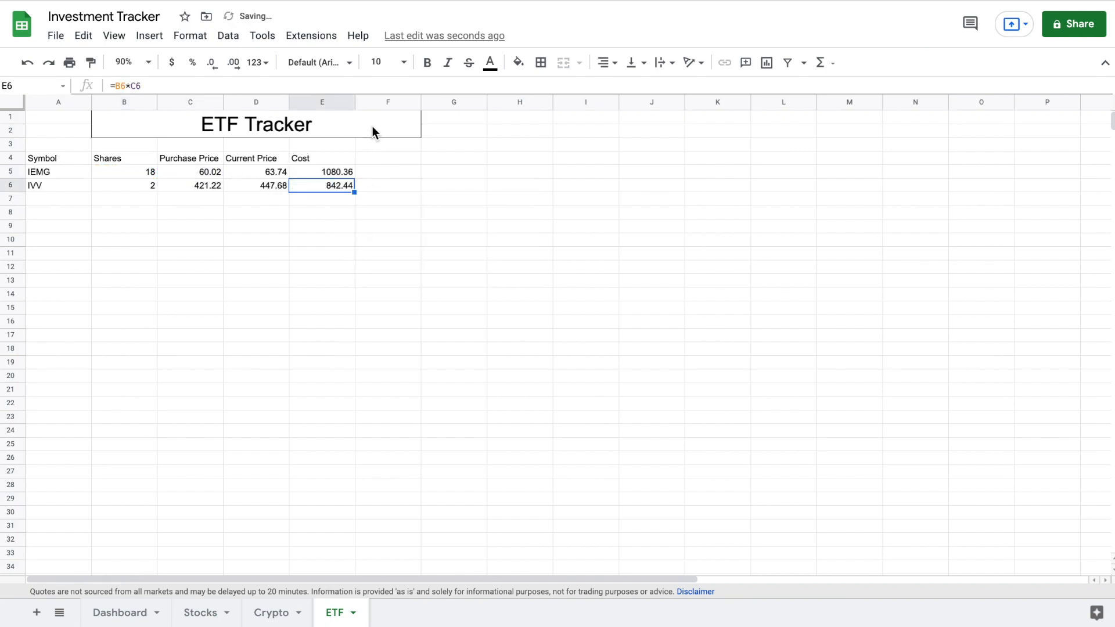
# - Add a Market Value column in F4 that multiplies shares by current price with =B5*D5, filled down to F6
pyautogui.click(383, 155)
pyautogui.write('M')
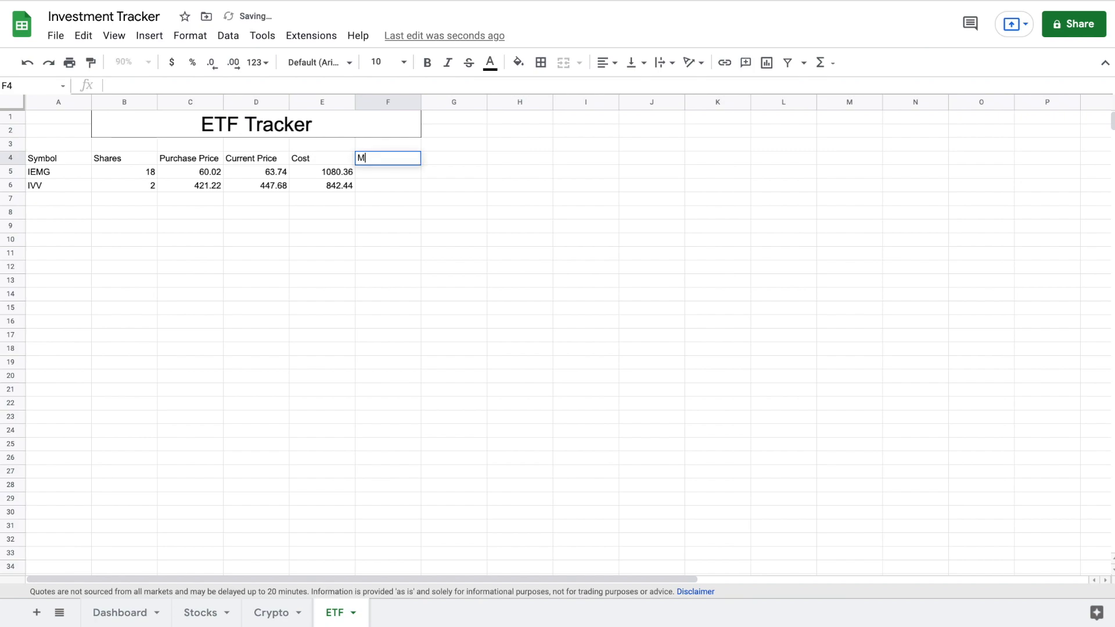
pyautogui.write('arket Value')
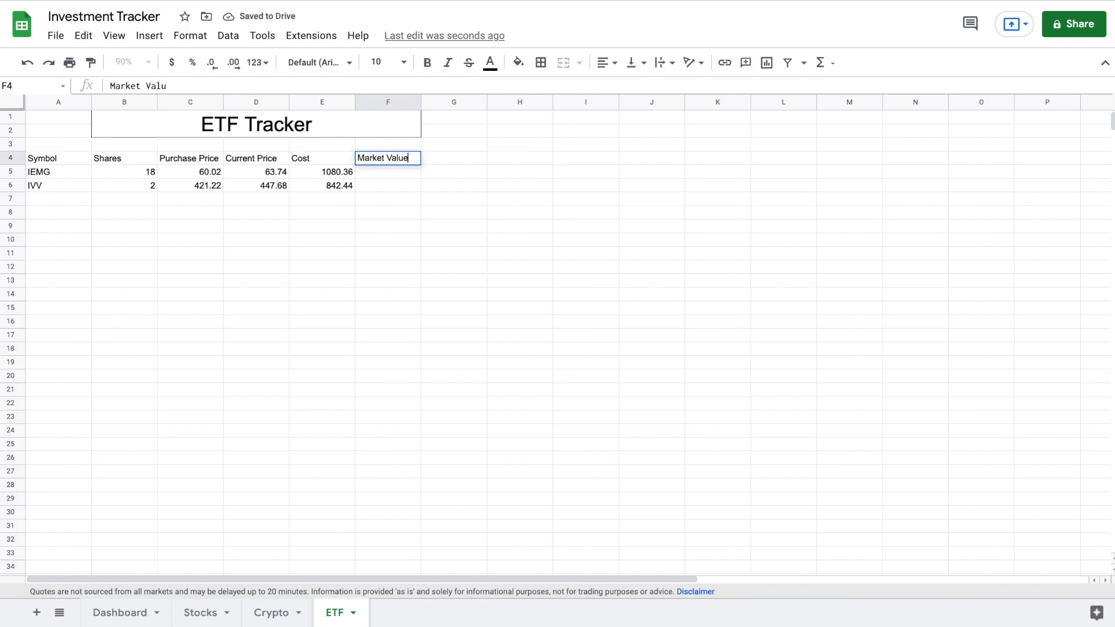
pyautogui.press('Return')
pyautogui.write('=')
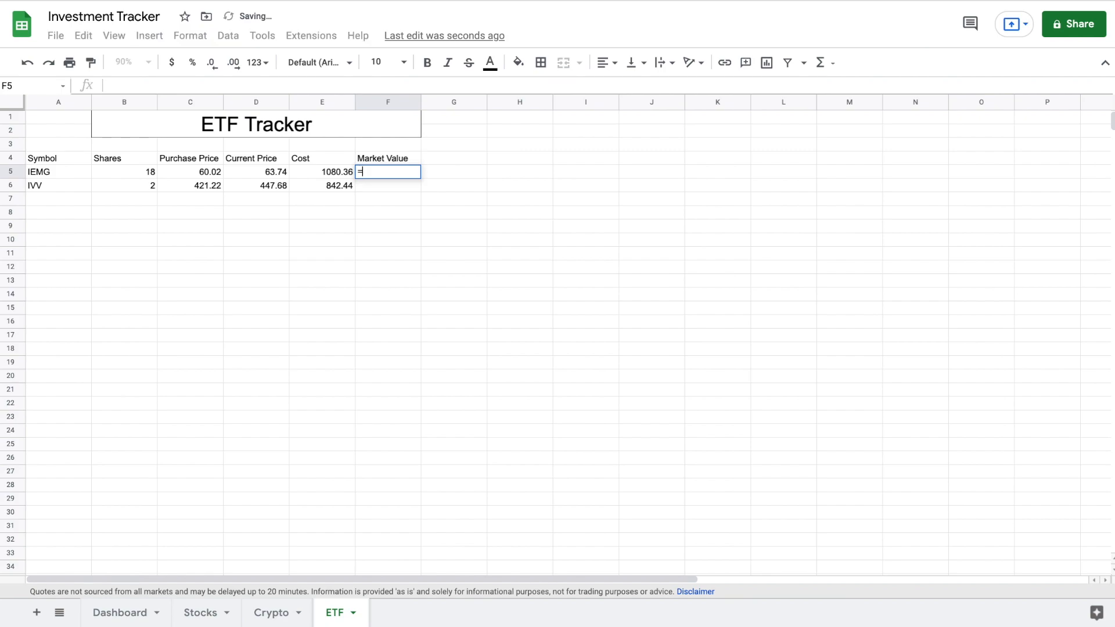
pyautogui.click(146, 163)
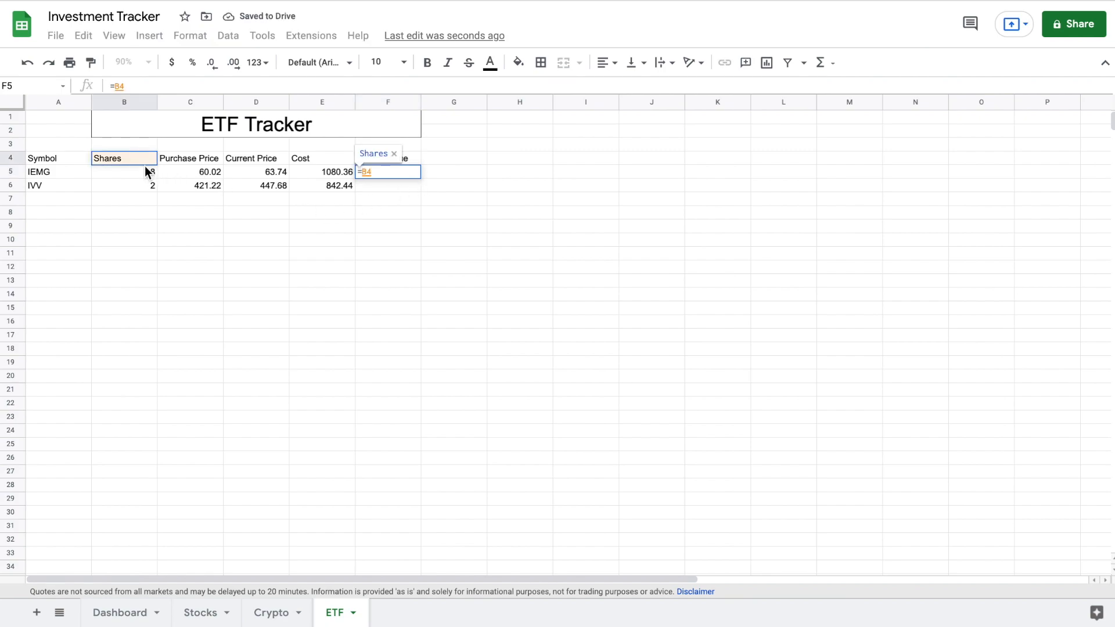
pyautogui.click(143, 171)
pyautogui.write('*')
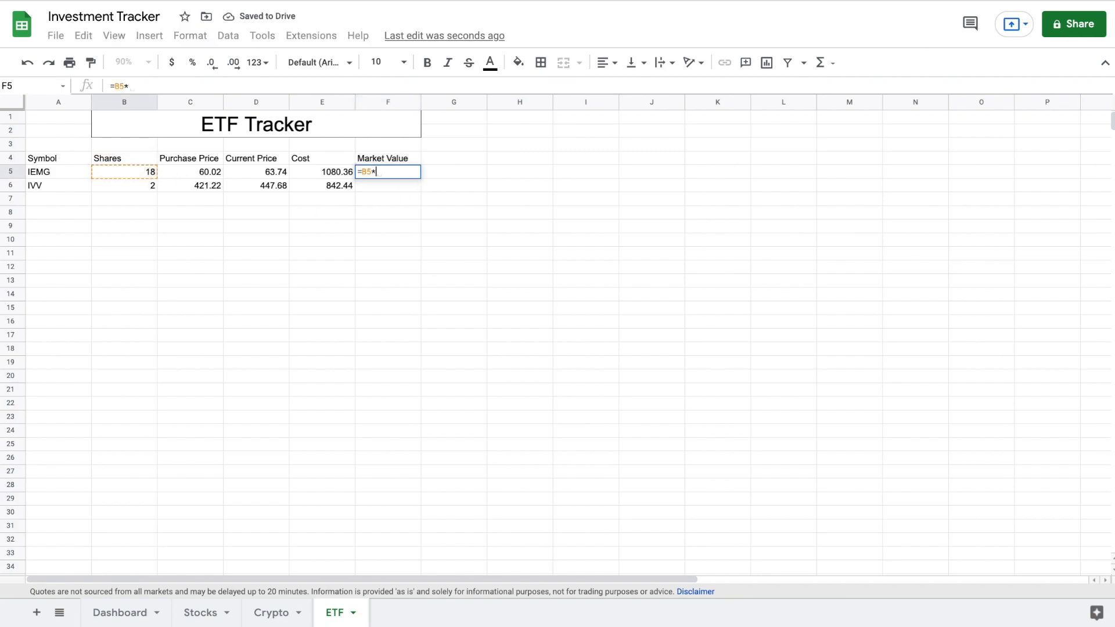
pyautogui.click(271, 172)
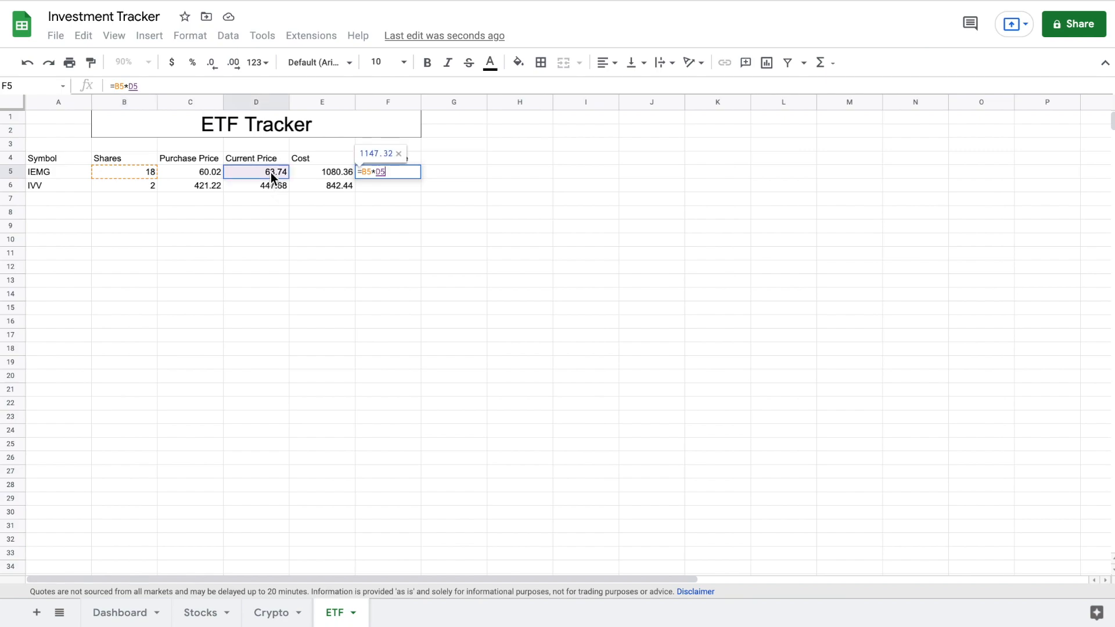
pyautogui.press('Return')
pyautogui.click(439, 265)
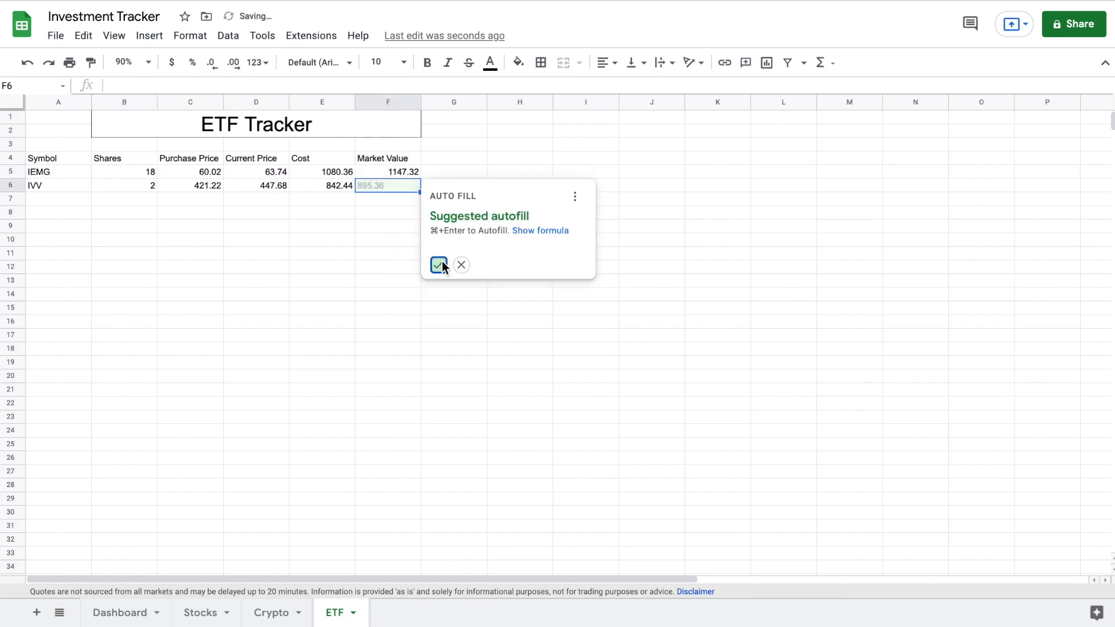
# - Enter the column headers Dollar Gain in G4 and Growth in H4
pyautogui.click(452, 158)
pyautogui.write('Dollar Gain')
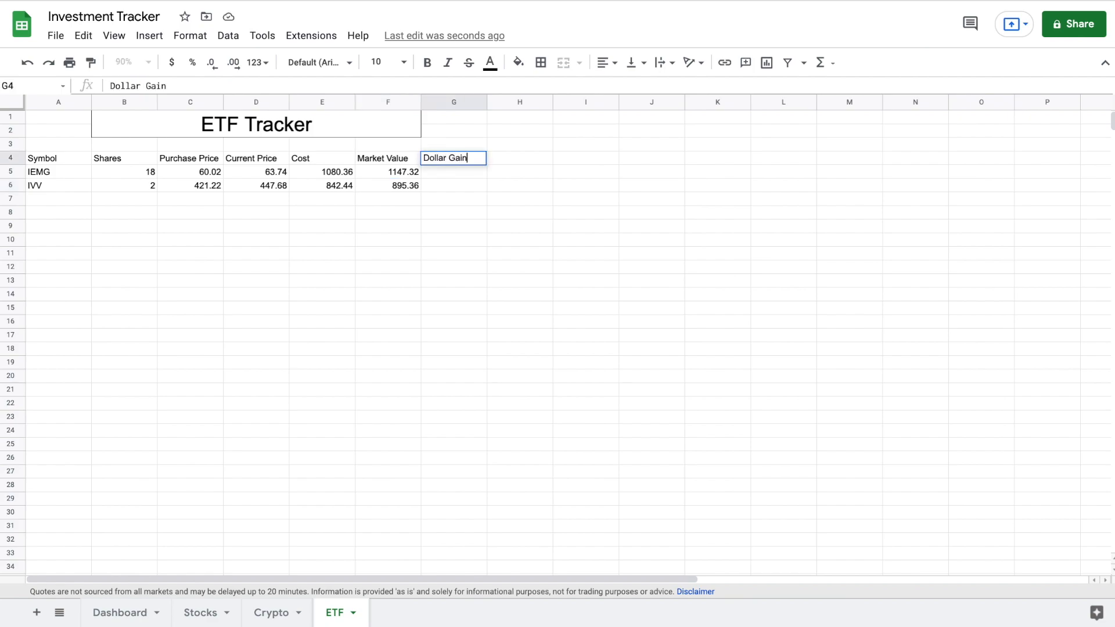
pyautogui.press('Tab')
pyautogui.write('Growth')
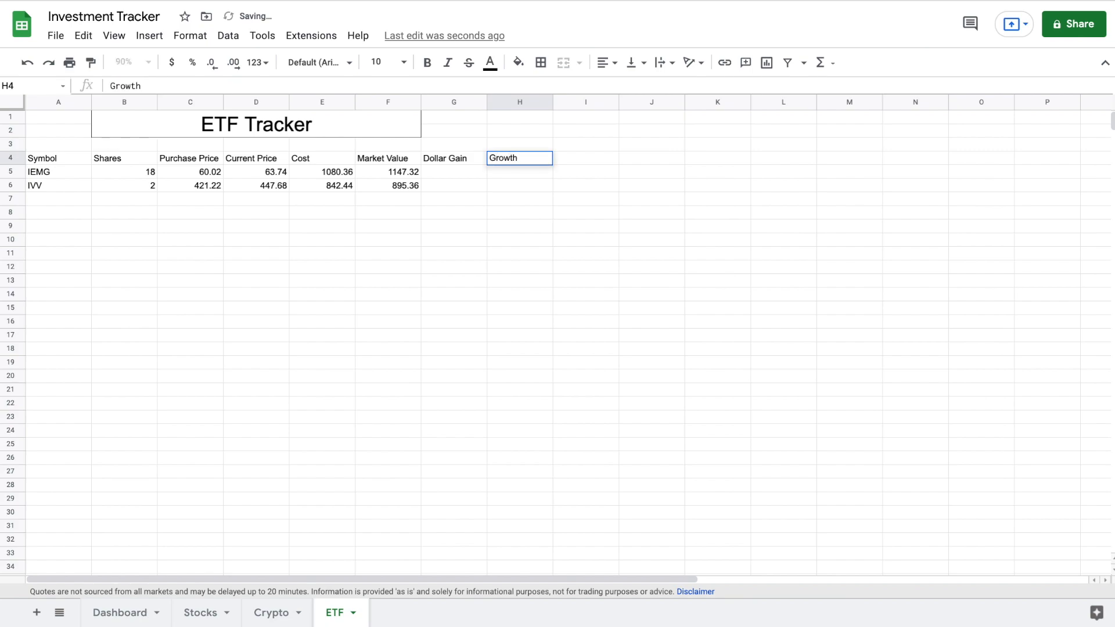
pyautogui.press('Return')
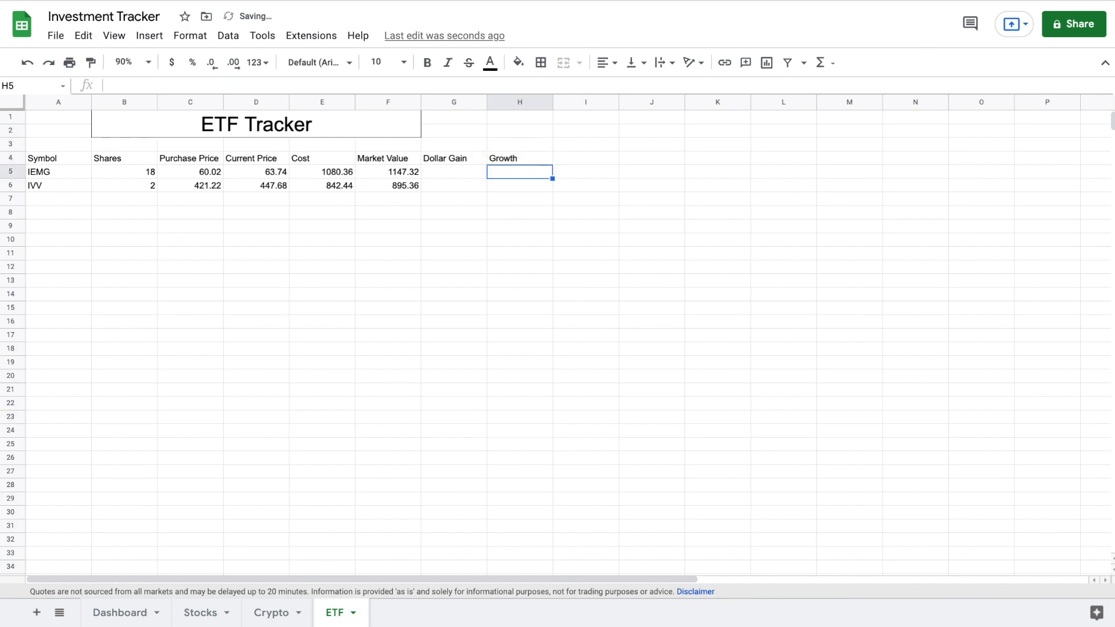
# - Calculate the dollar gain in G5 as market value minus cost with =F5-E5, filled down to G6
pyautogui.click(465, 172)
pyautogui.write('=')
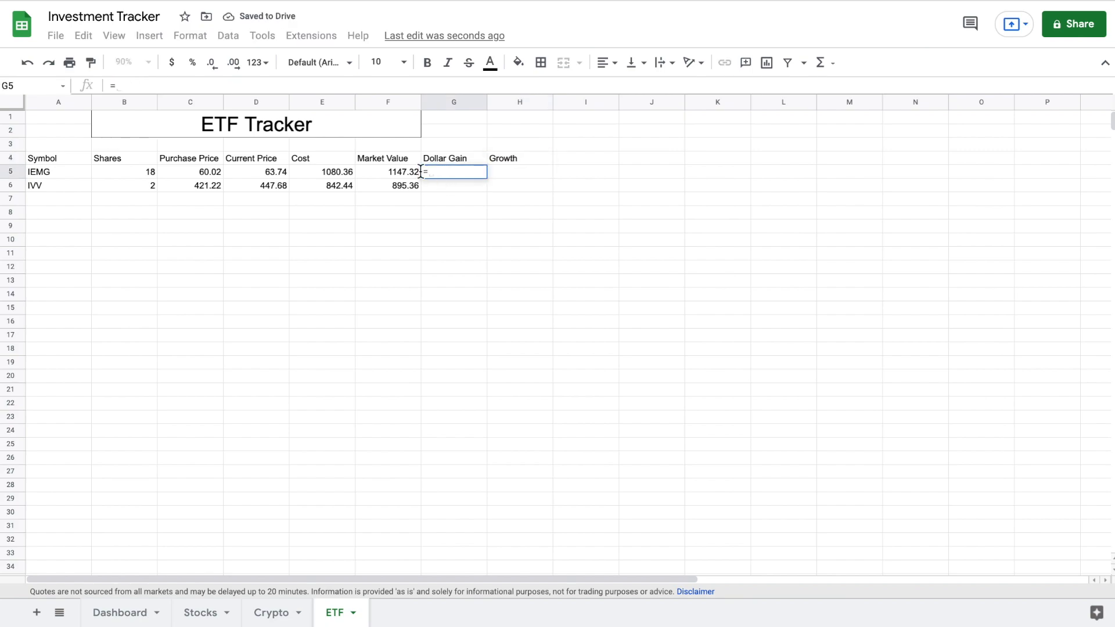
pyautogui.click(408, 172)
pyautogui.write('-')
pyautogui.click(339, 172)
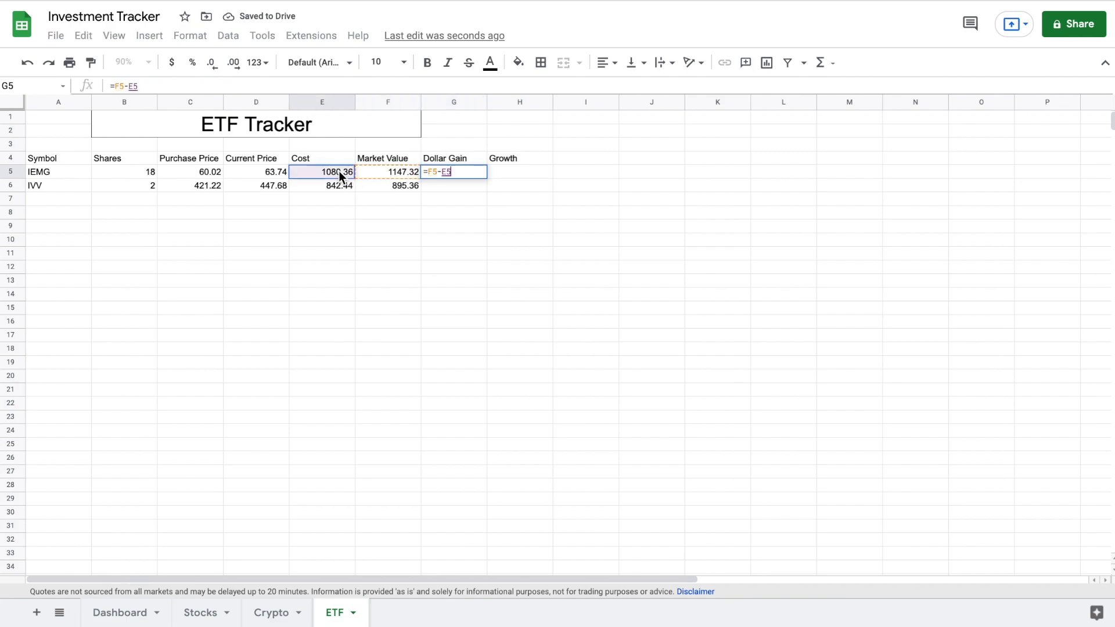
pyautogui.press('Return')
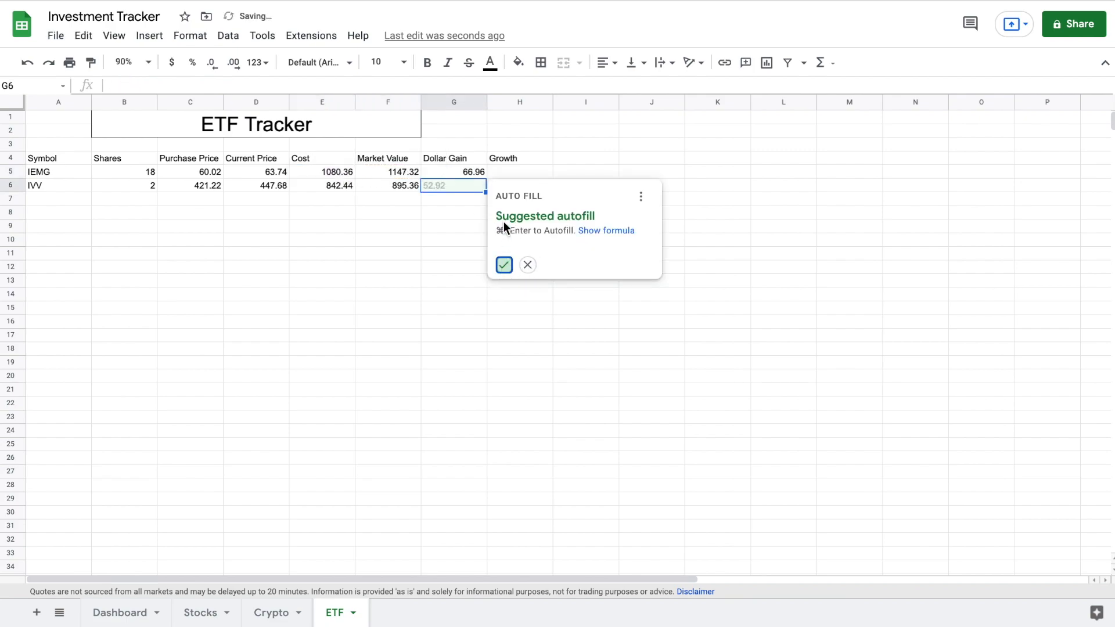
pyautogui.click(504, 265)
pyautogui.click(509, 170)
pyautogui.write('=')
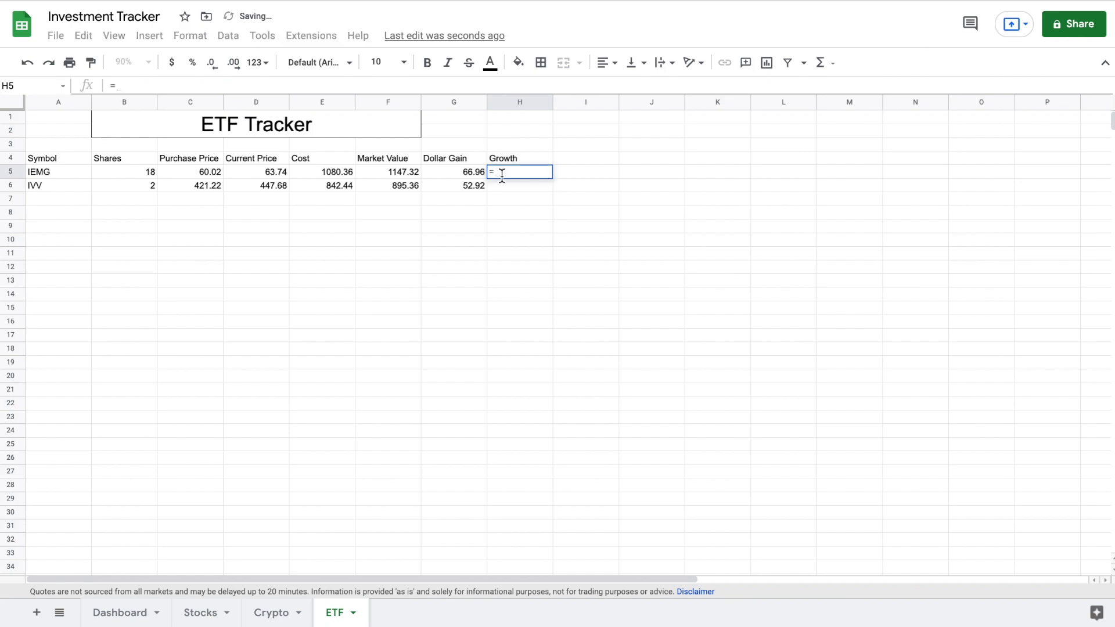
pyautogui.write('(')
pyautogui.click(468, 171)
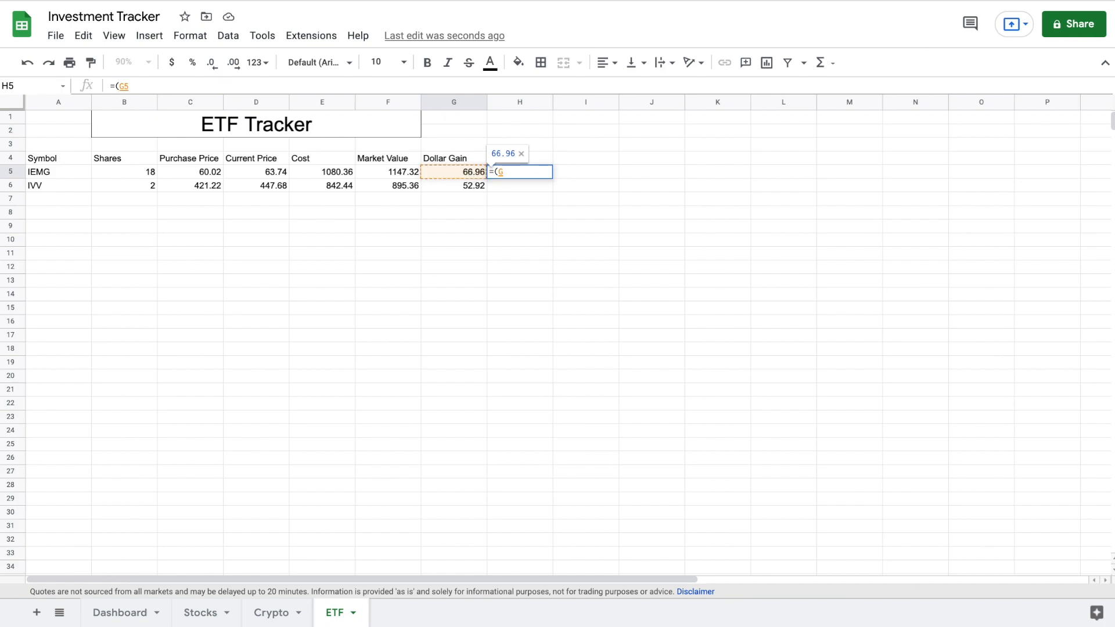
pyautogui.press('BackSpace')
pyautogui.click(408, 172)
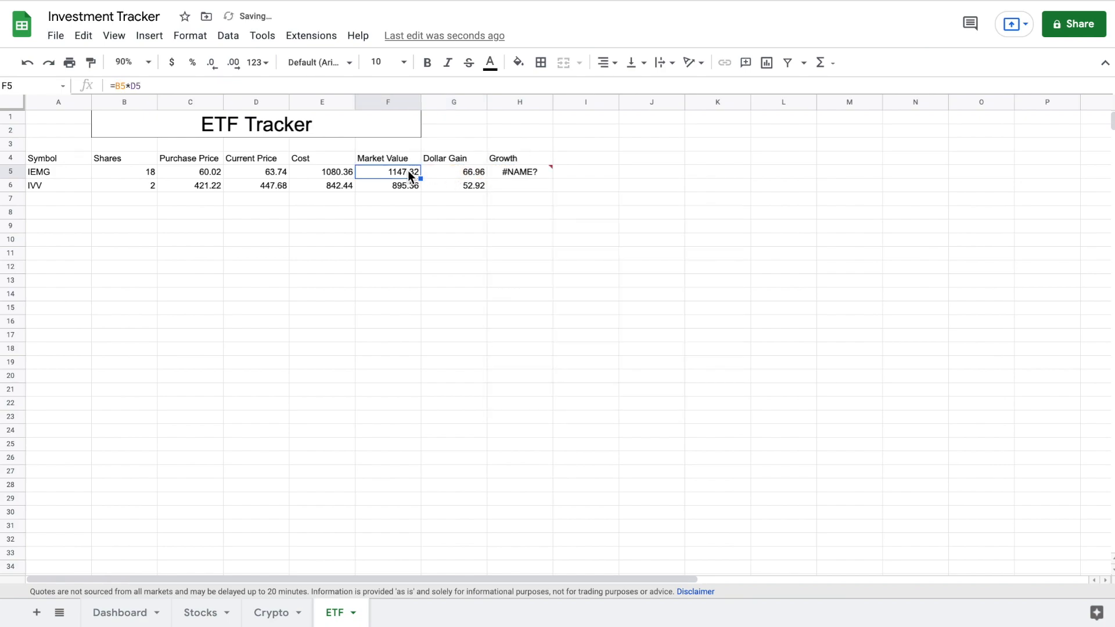
# - Correct the growth formula in H5 to =(F5-E5)/E5
pyautogui.click(512, 173)
pyautogui.click(336, 85)
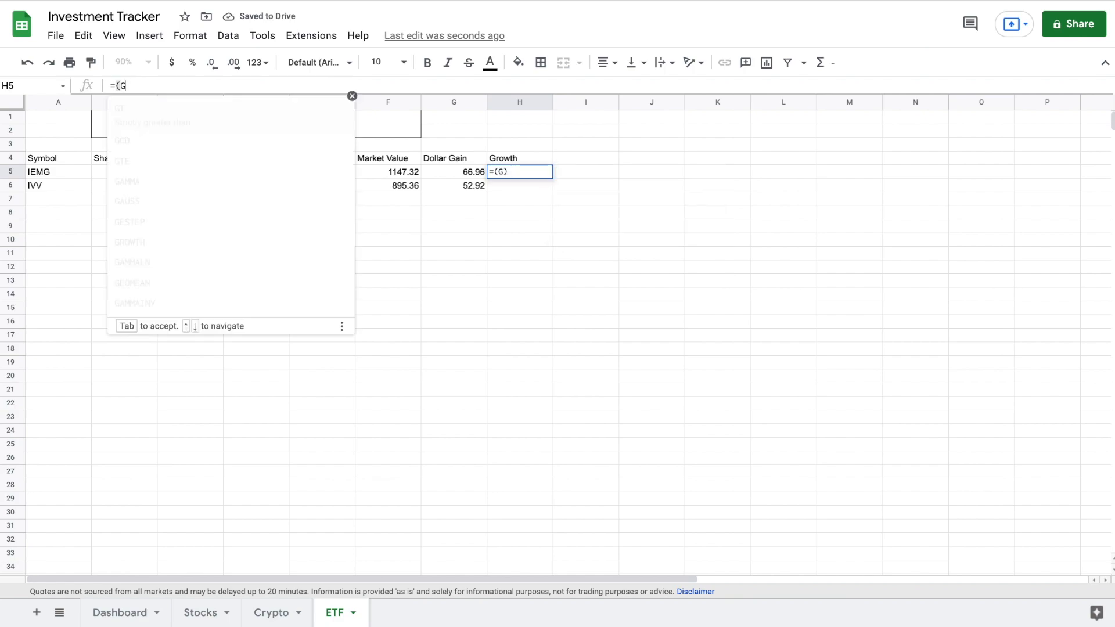
pyautogui.press('BackSpace')
pyautogui.click(388, 172)
pyautogui.write('-')
pyautogui.click(343, 171)
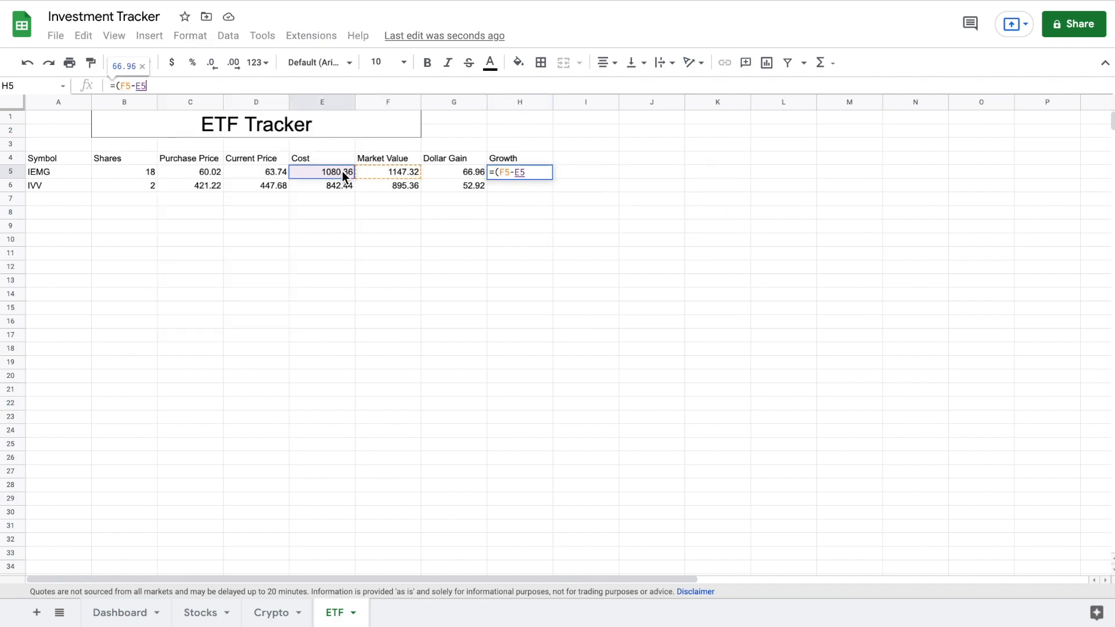
pyautogui.write(')/')
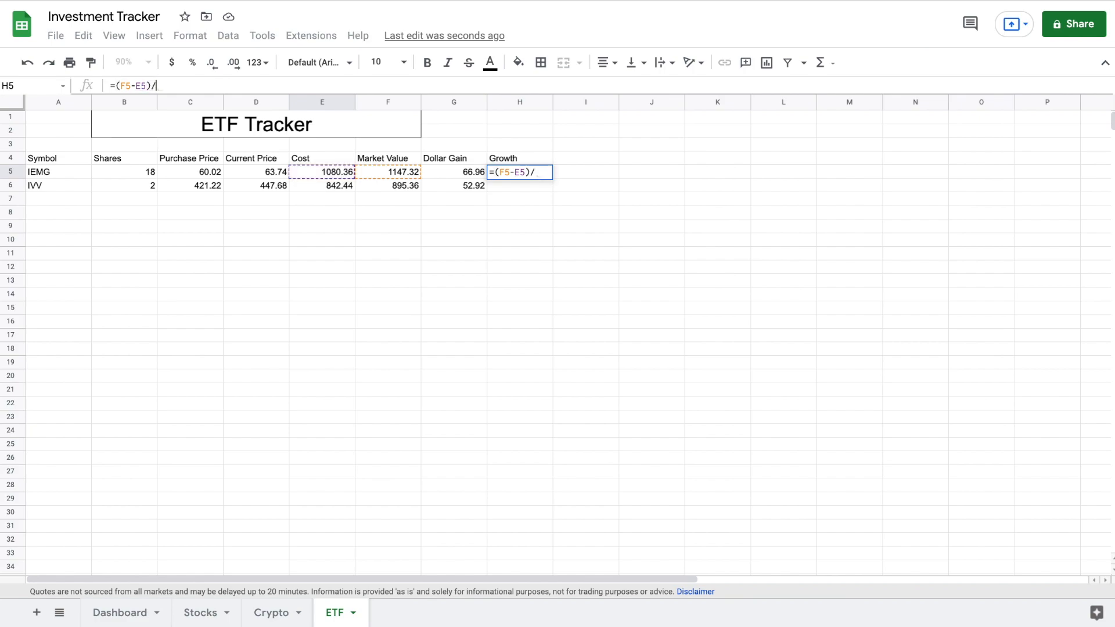
pyautogui.click(330, 173)
pyautogui.press('Return')
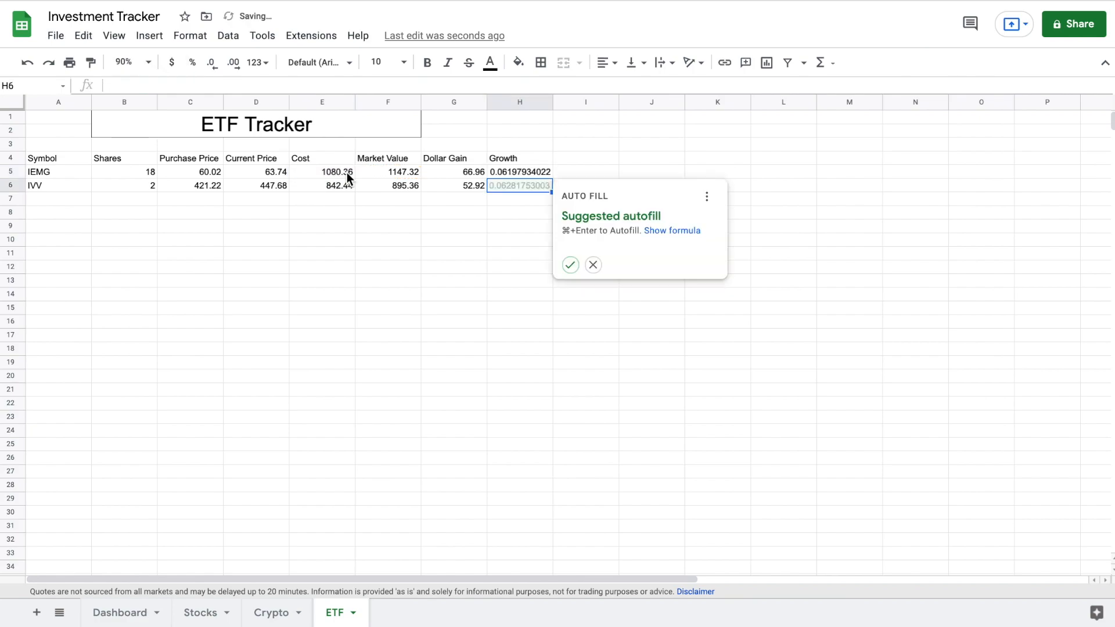
# - Fill the growth formula down to H6 and format H5:H6 as percentages
pyautogui.click(570, 265)
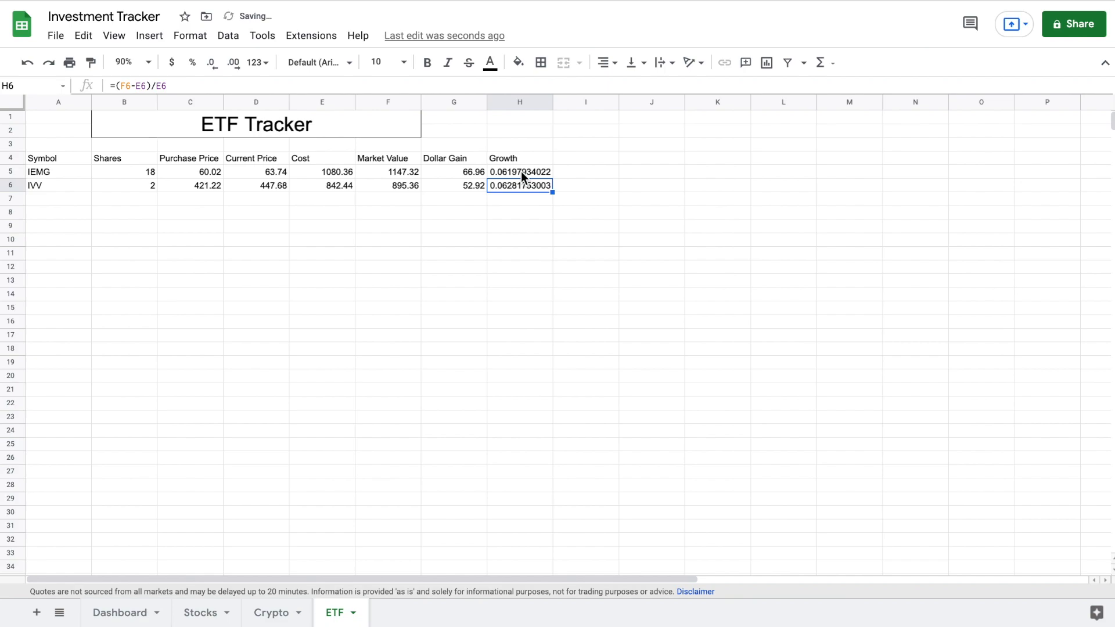
pyautogui.moveTo(521, 172); pyautogui.dragTo(518, 182)
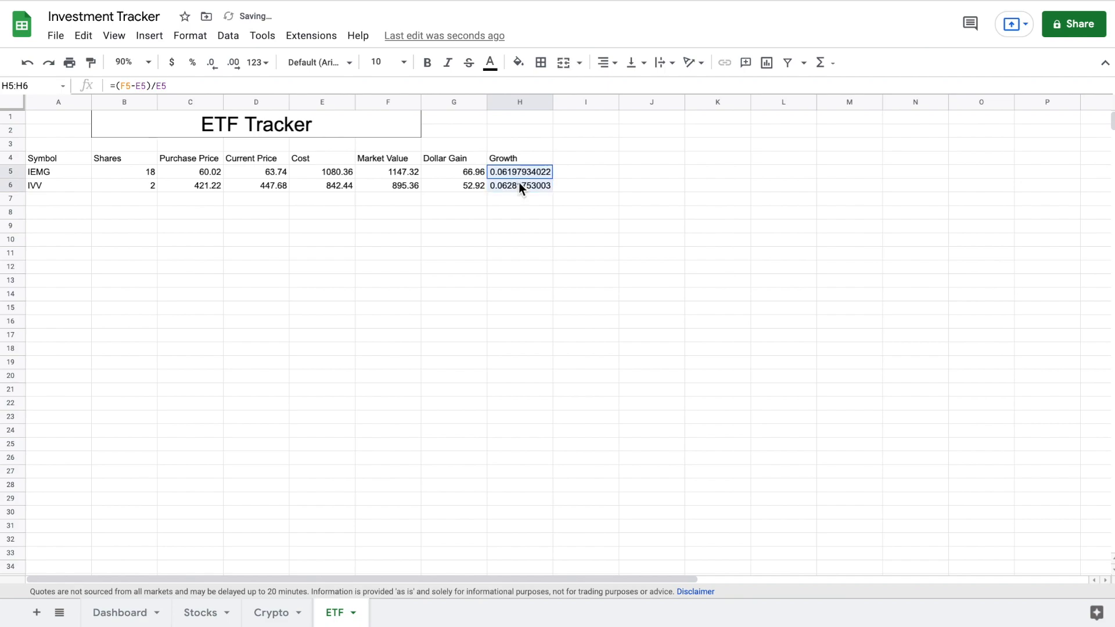
pyautogui.click(191, 63)
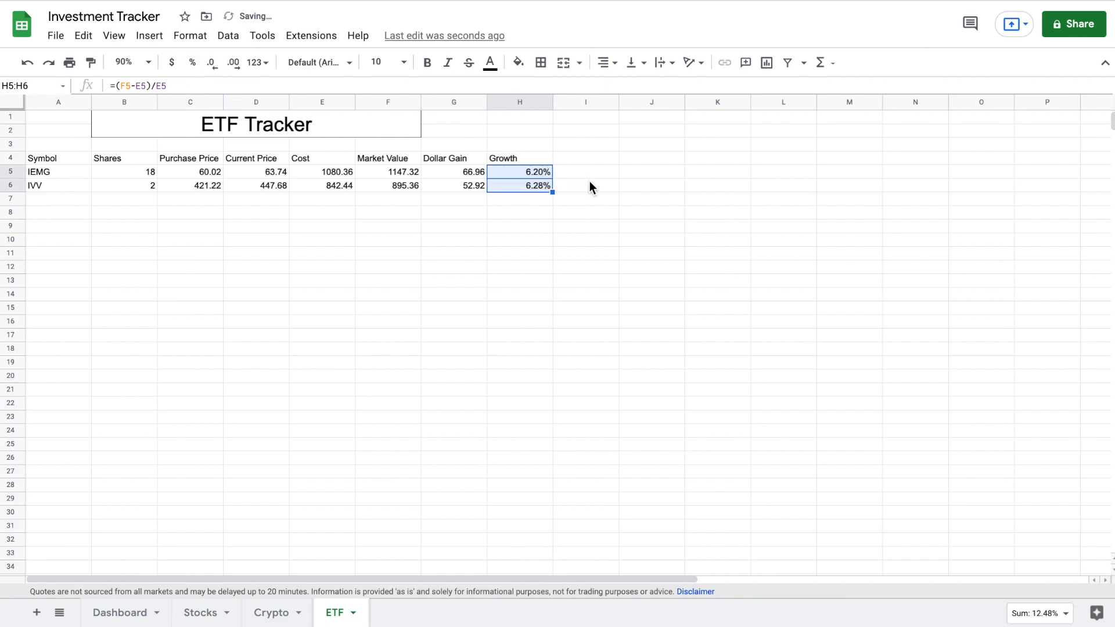
# - Apply borders to all sides of the header cells A4:H4
pyautogui.click(574, 177)
pyautogui.moveTo(64, 157); pyautogui.dragTo(504, 162)
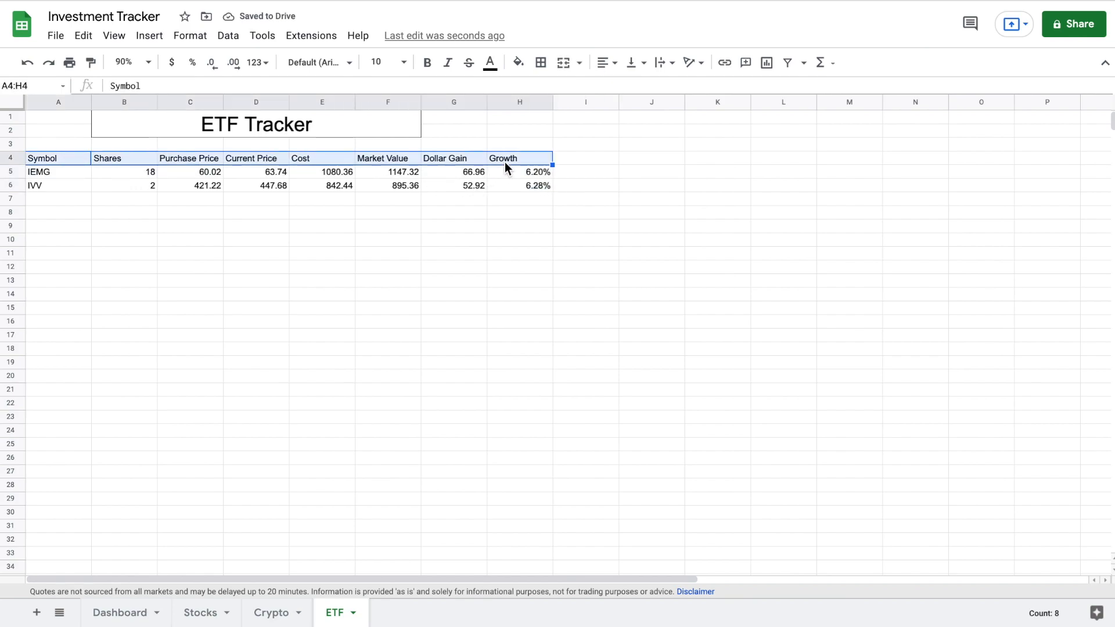
pyautogui.click(540, 63)
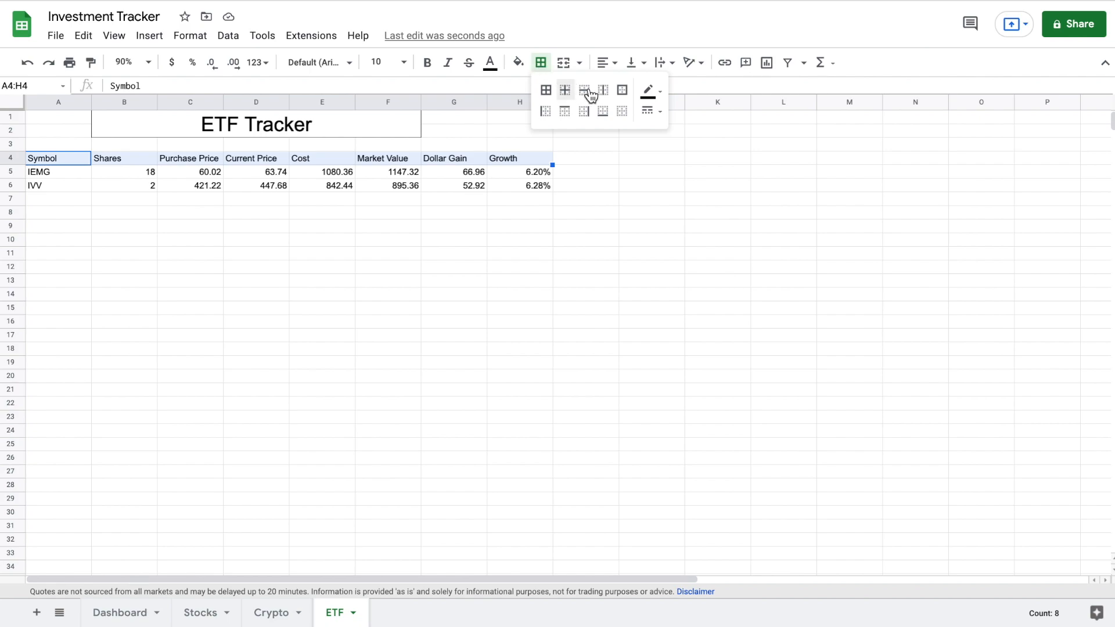
pyautogui.click(546, 90)
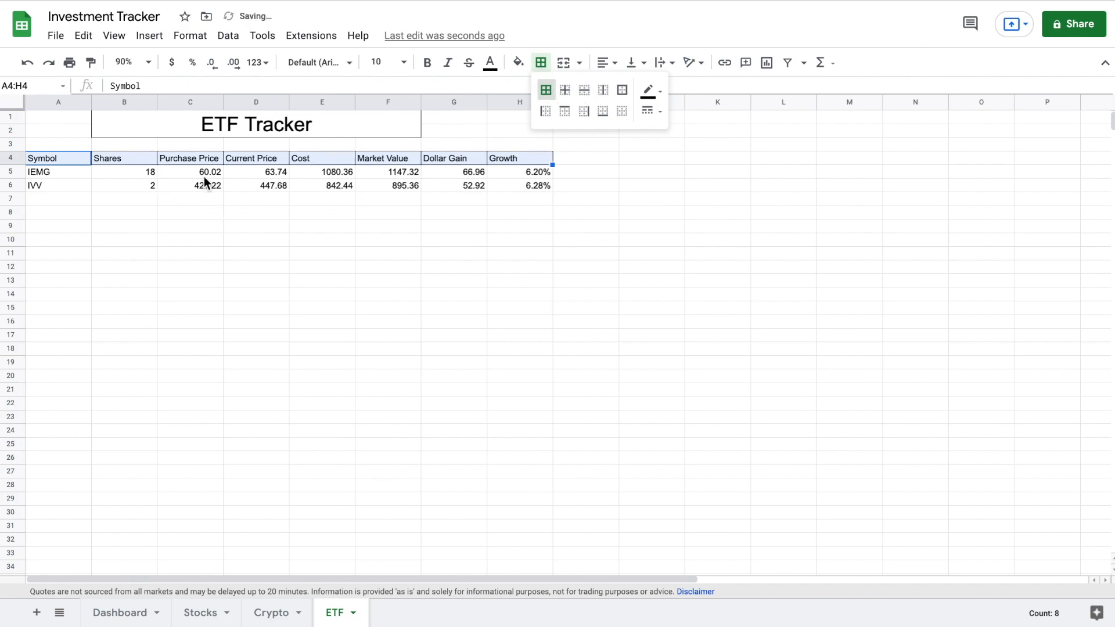
# - Add a right border along C5:C8 and an outer border around the whole table A4:H8
pyautogui.moveTo(204, 173); pyautogui.dragTo(204, 211)
pyautogui.click(540, 62)
pyautogui.click(584, 111)
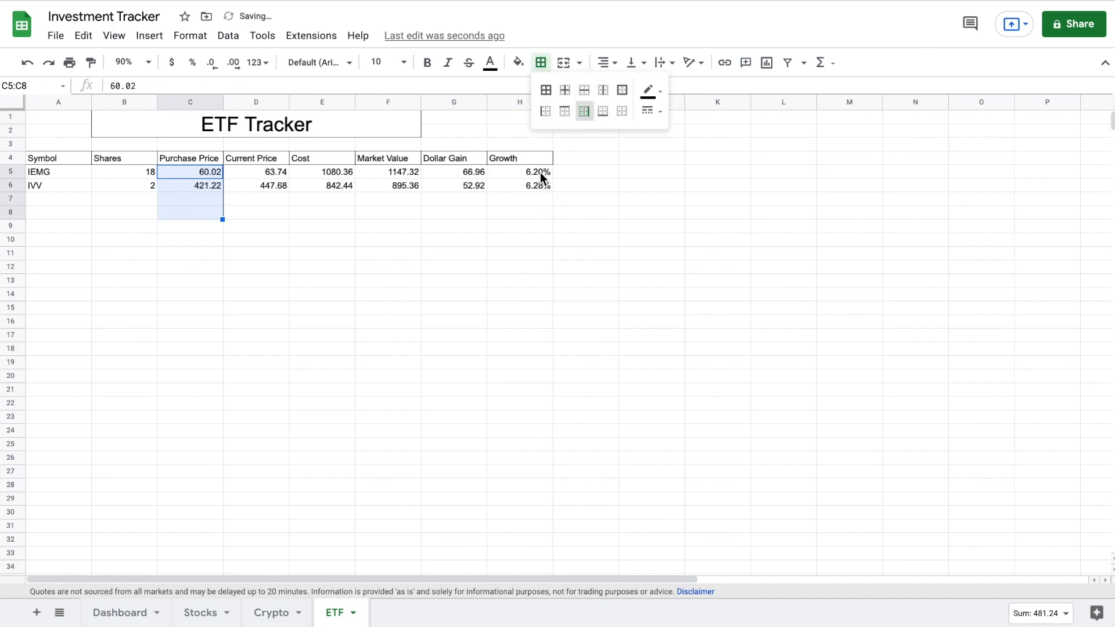
pyautogui.moveTo(60, 155); pyautogui.dragTo(511, 210)
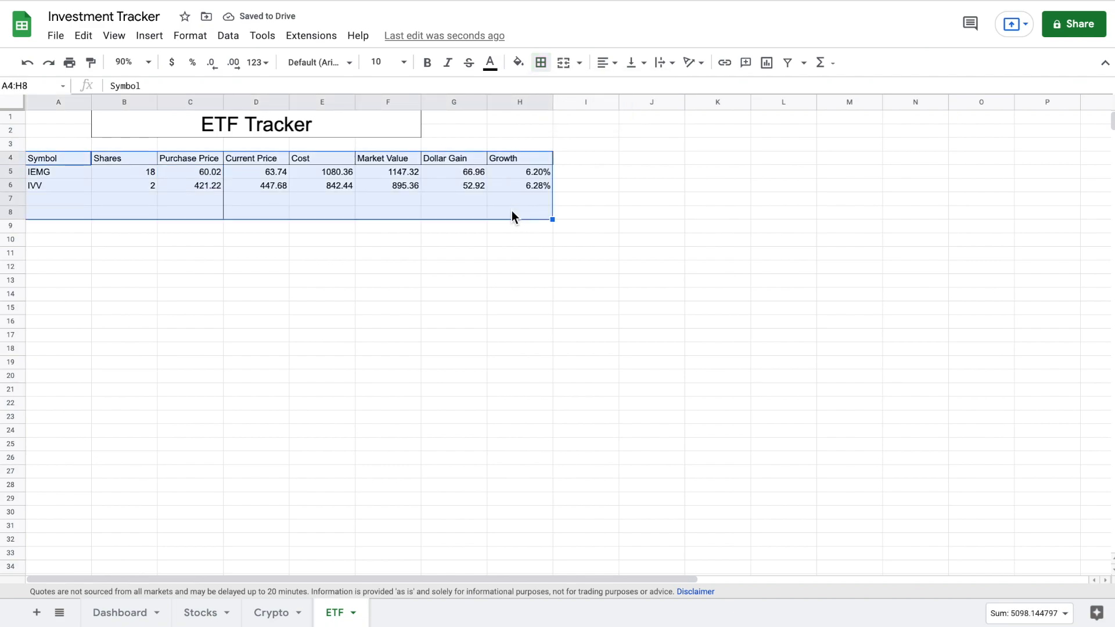
pyautogui.click(545, 65)
pyautogui.click(622, 90)
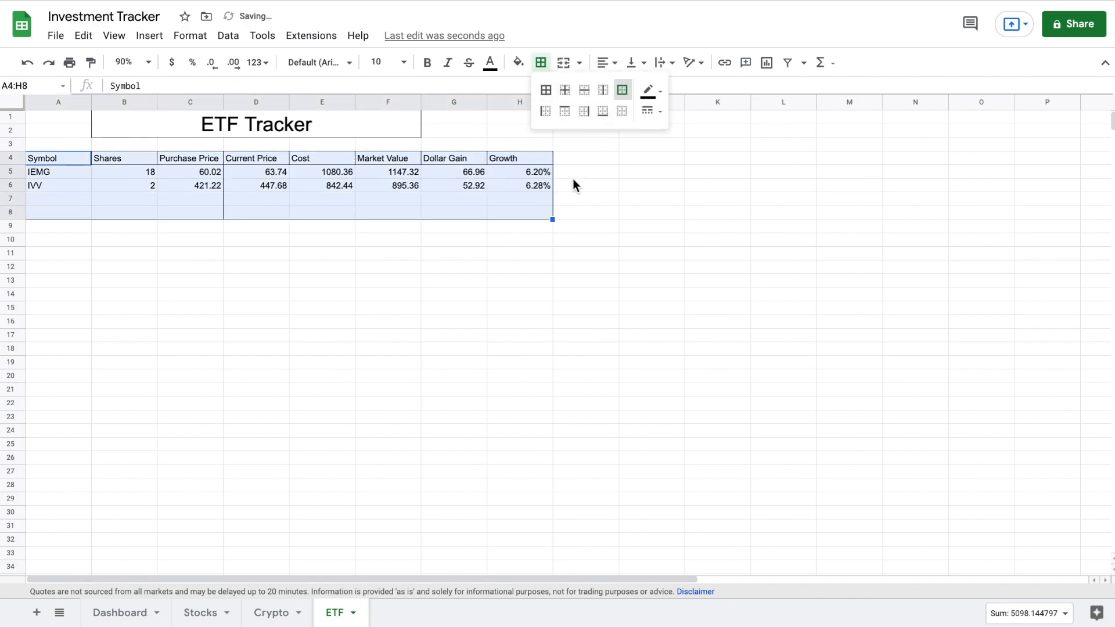
pyautogui.click(580, 176)
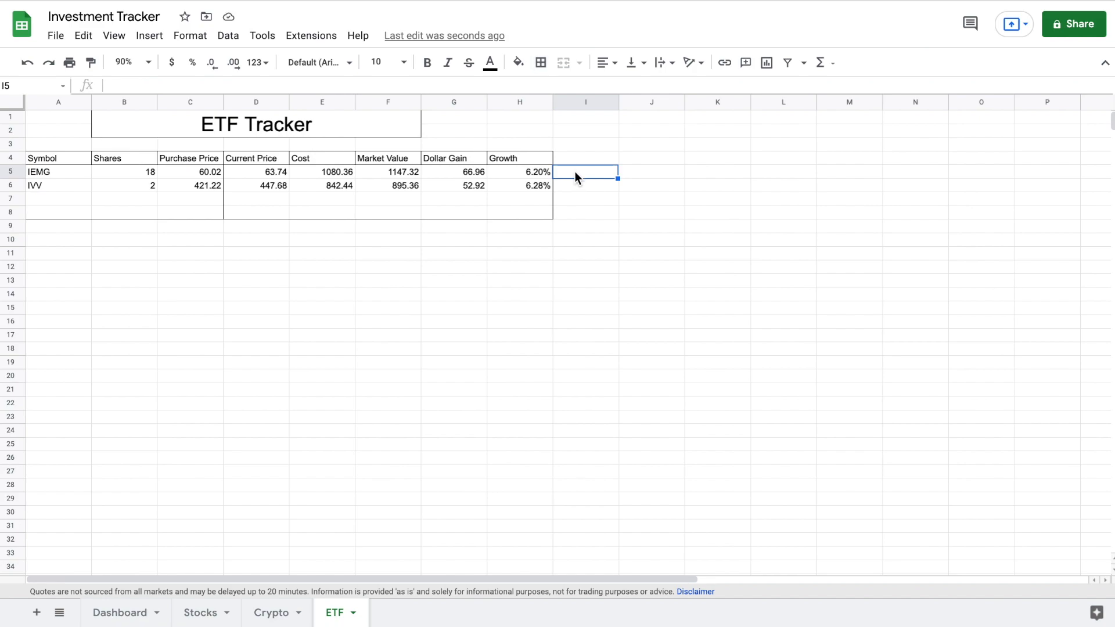
# - Add a new sheet to the workbook and name it ETF IEMG
pyautogui.click(35, 614)
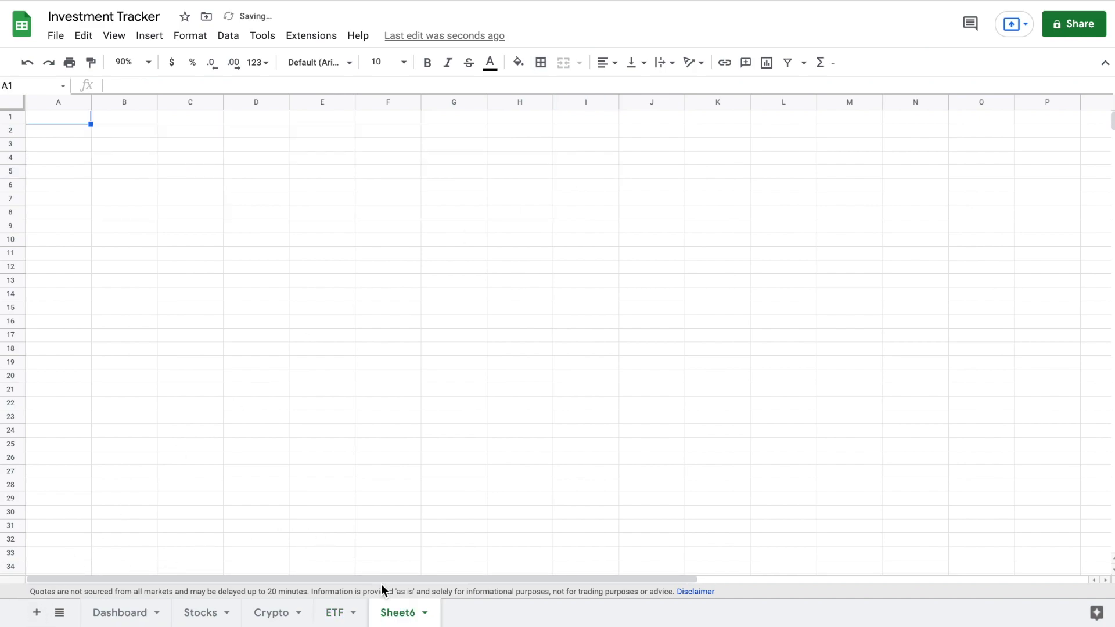
pyautogui.doubleClick(405, 614)
pyautogui.press('BackSpace')
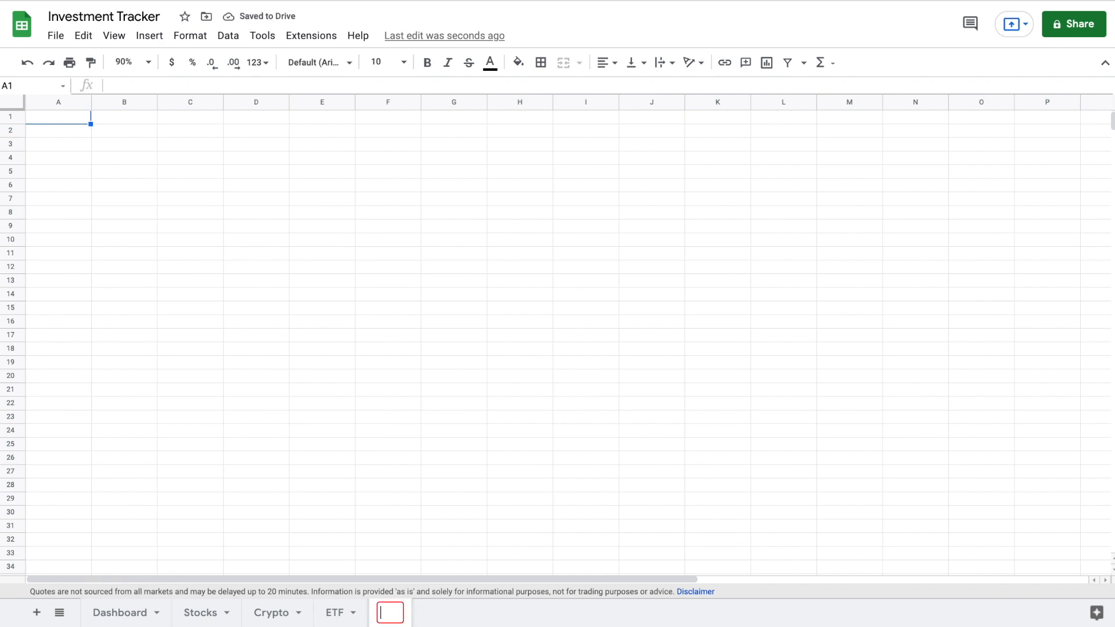
pyautogui.write('ET')
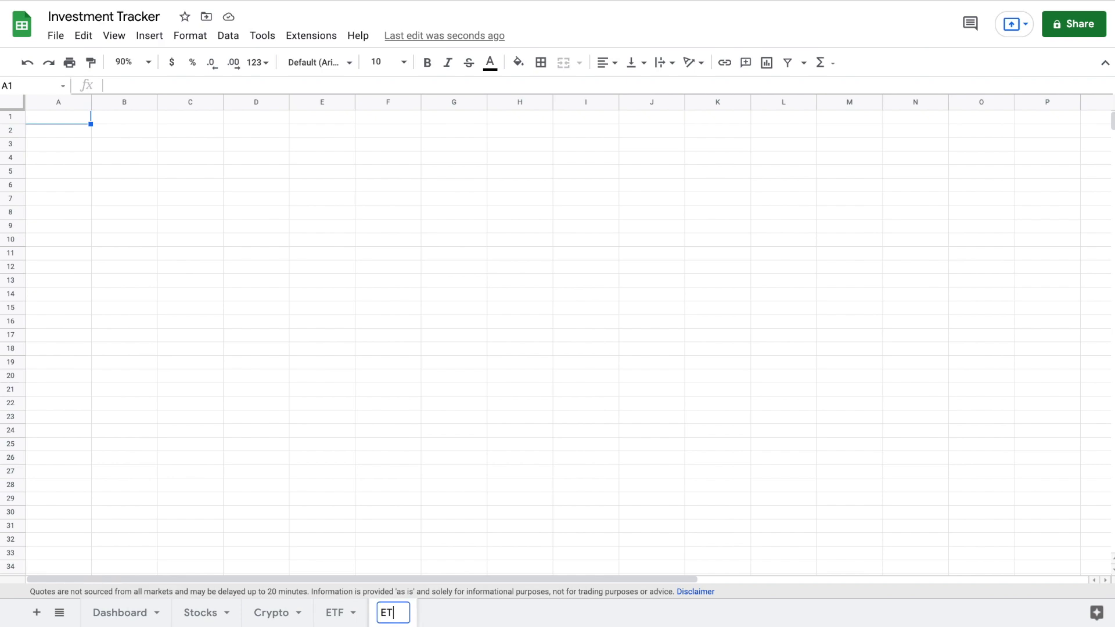
pyautogui.write('F IEMG')
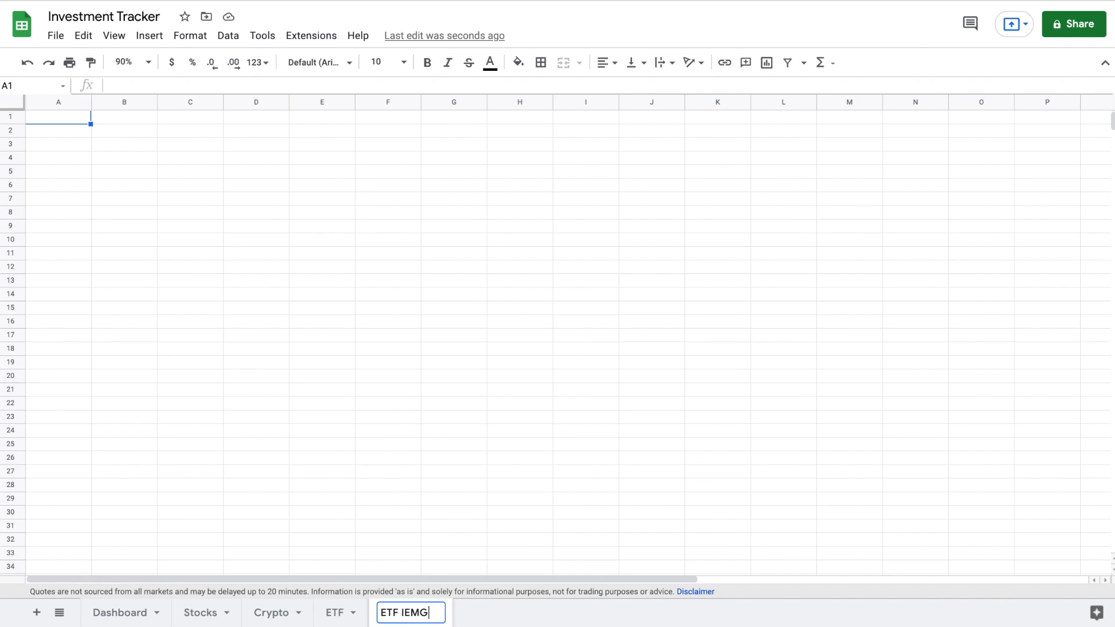
pyautogui.press('Return')
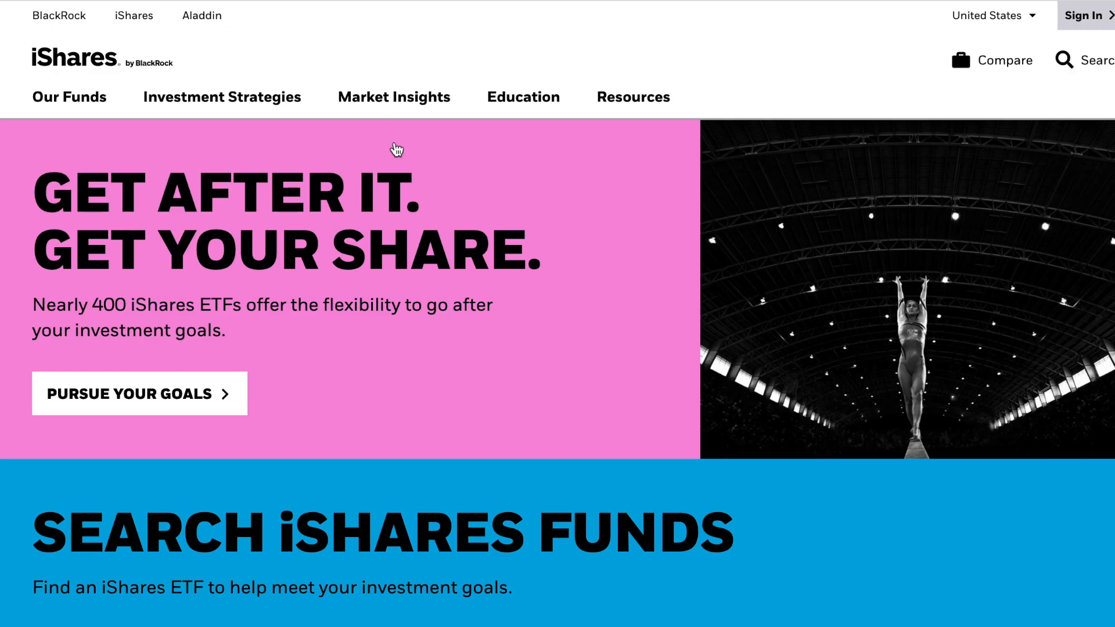
# - Switch to the iShares website, search for iemg and open the iShares Core MSCI Emerging Markets ETF page
pyautogui.click(393, 96)
pyautogui.click(1064, 60)
pyautogui.write('iemg')
pyautogui.click(693, 227)
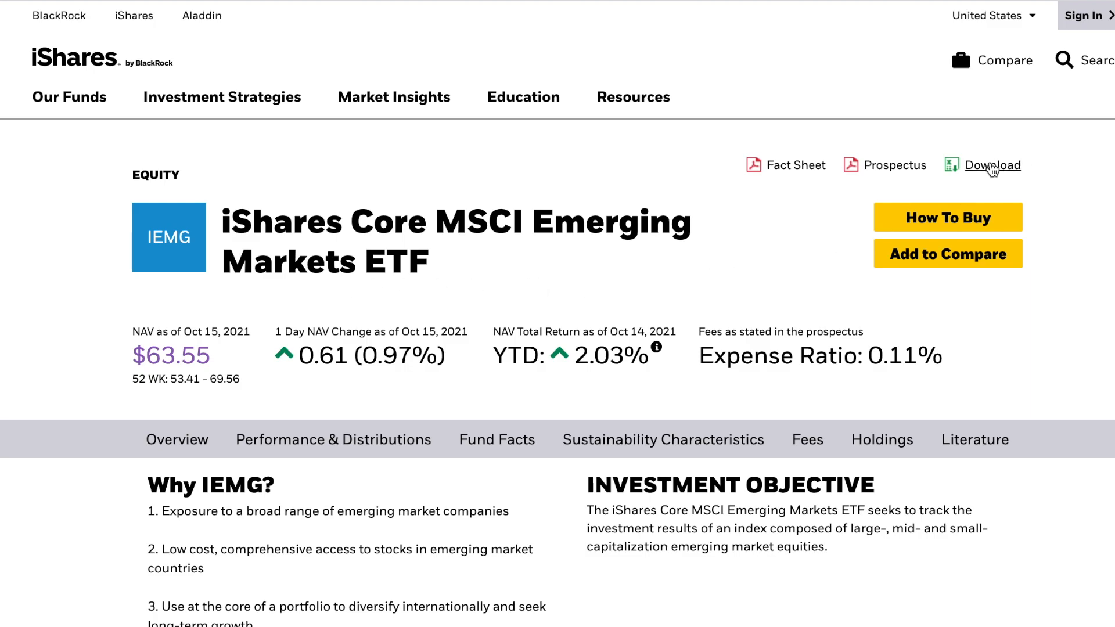
# - Download the IEMG fund data file and open its Holdings sheet in Excel
pyautogui.click(989, 170)
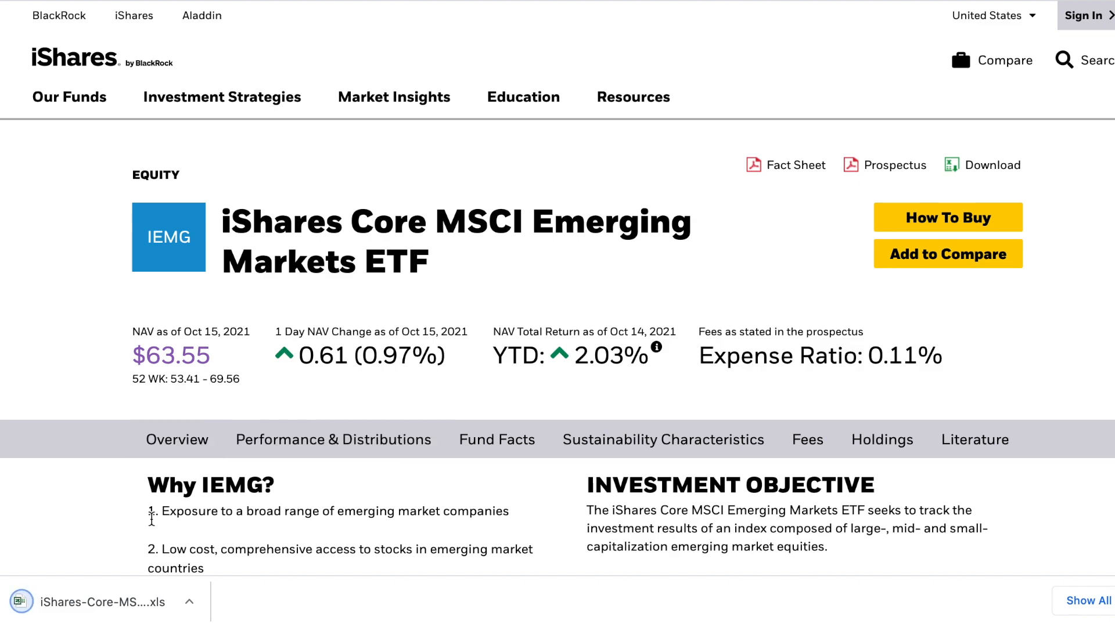
pyautogui.click(137, 592)
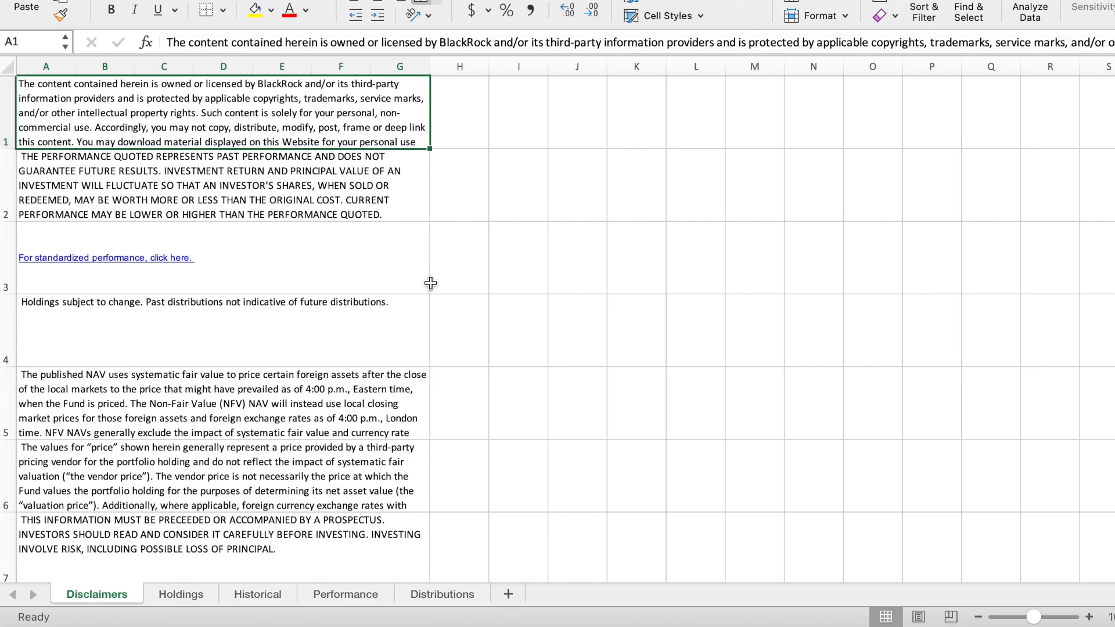
pyautogui.click(185, 595)
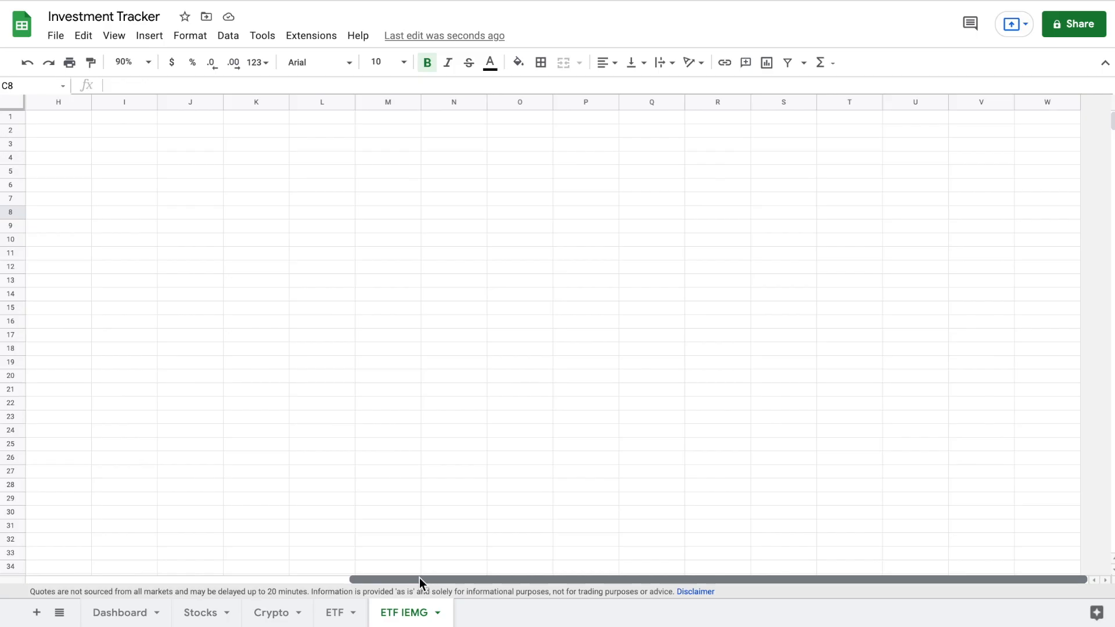
# - Return to the Investment Tracker in Google Sheets, paste the copied holdings into ETF IEMG from A1, and widen column B
pyautogui.click(50, 121)
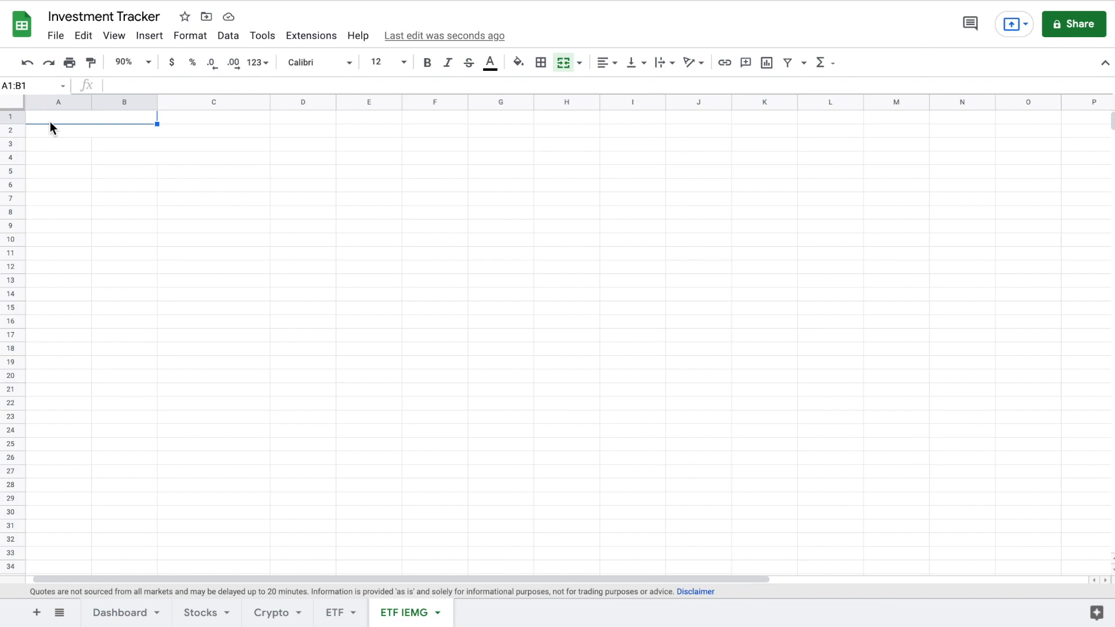
pyautogui.hotkey('ctrl', 'v')
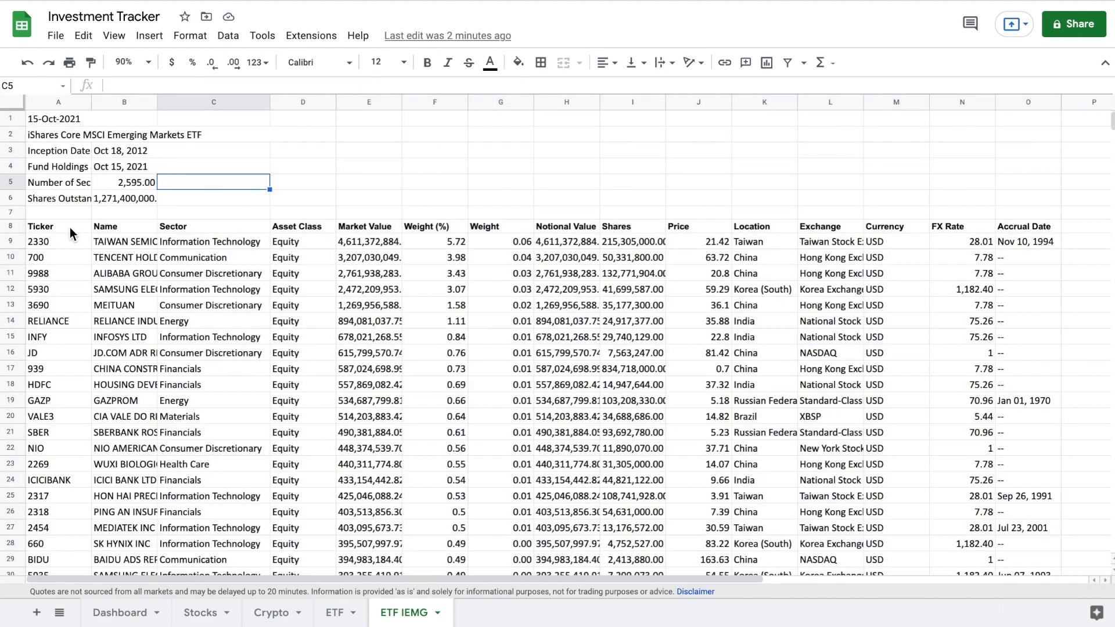
pyautogui.moveTo(157, 109); pyautogui.dragTo(185, 108)
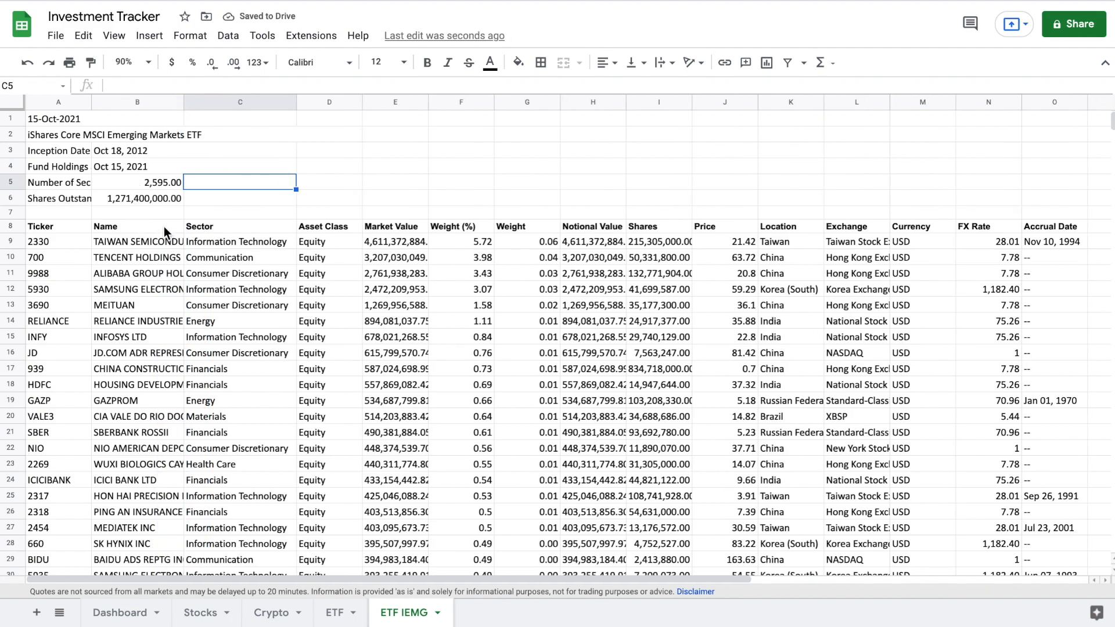
# - Delete the Asset Class column from the ETF IEMG sheet
pyautogui.click(331, 102)
pyautogui.rightClick(331, 102)
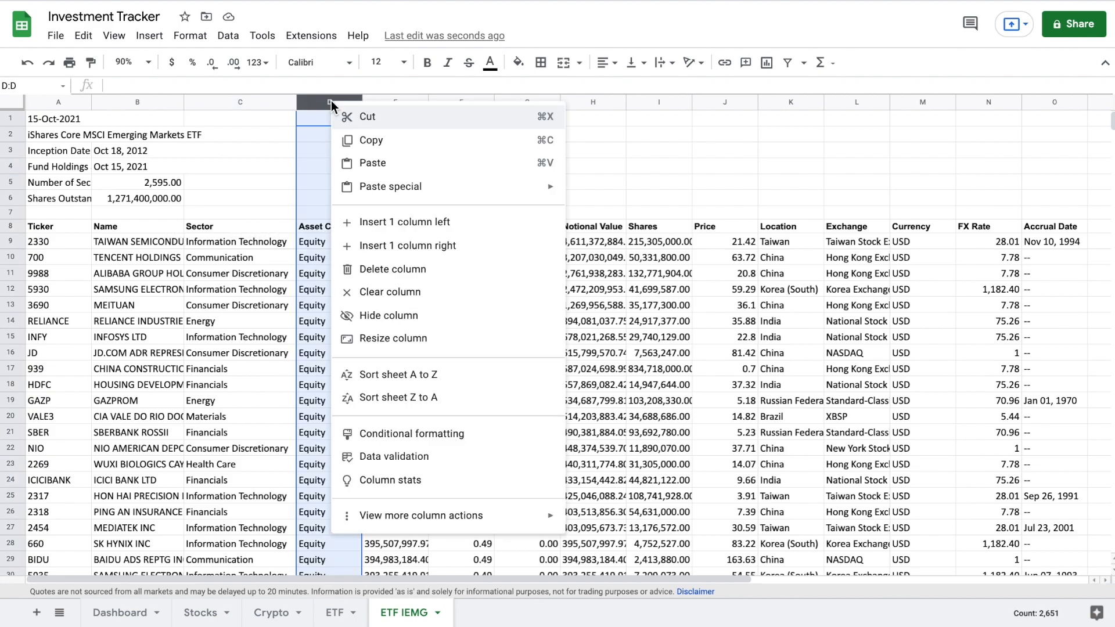
pyautogui.click(397, 269)
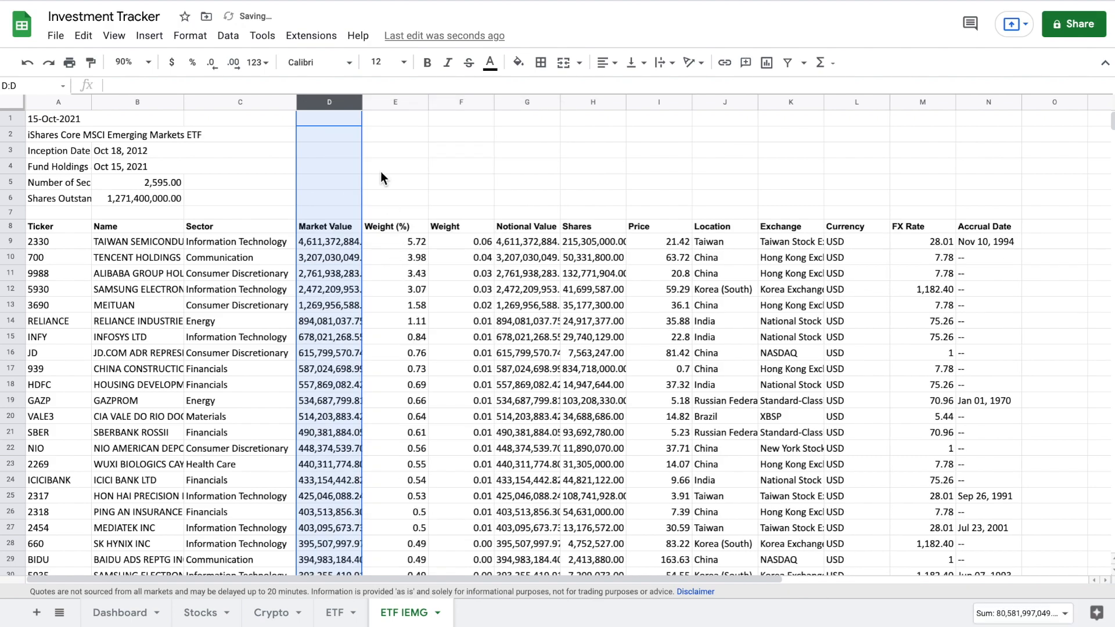
# - Clear all values under the Market Value header, D9:D2658, keeping the header itself
pyautogui.click(340, 242)
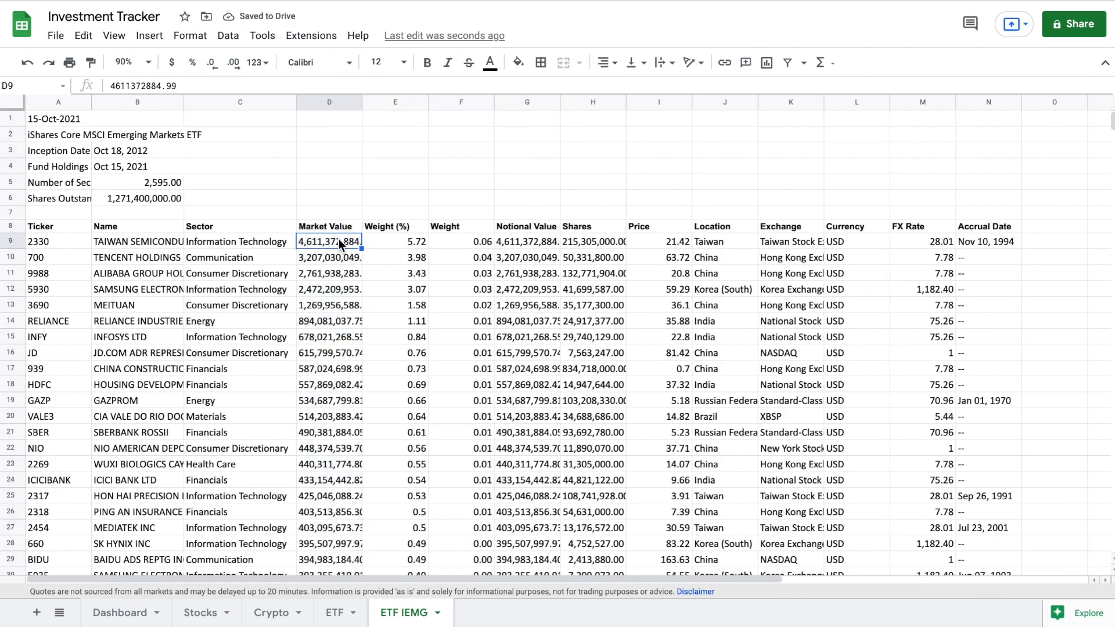
pyautogui.hotkey('ctrl', 'shift', 'Down')
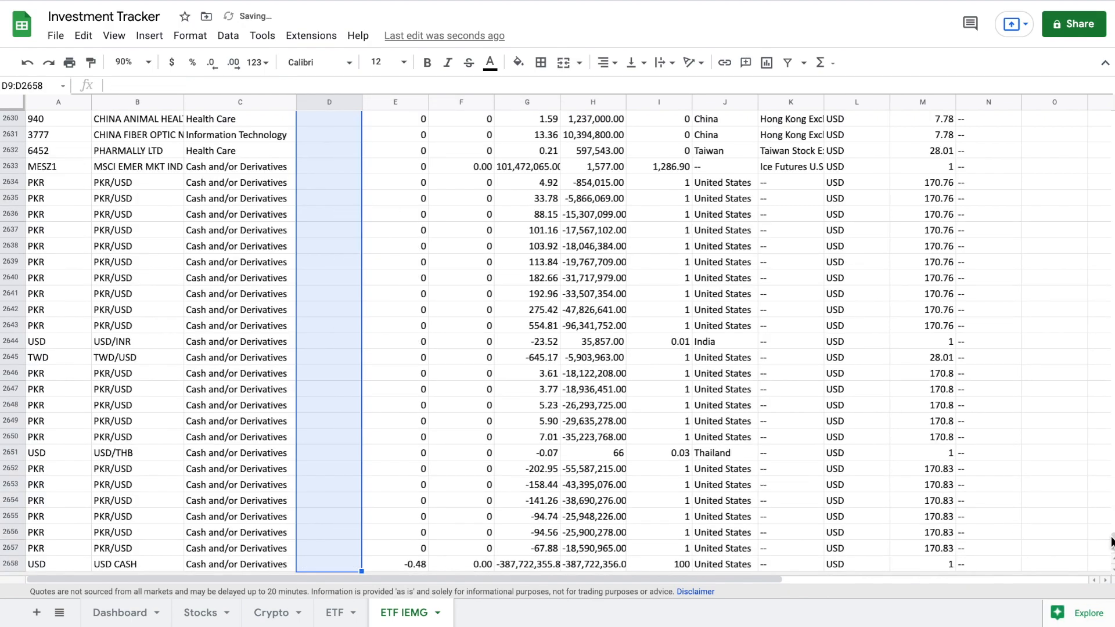
pyautogui.moveTo(1111, 543); pyautogui.dragTo(1111, 119)
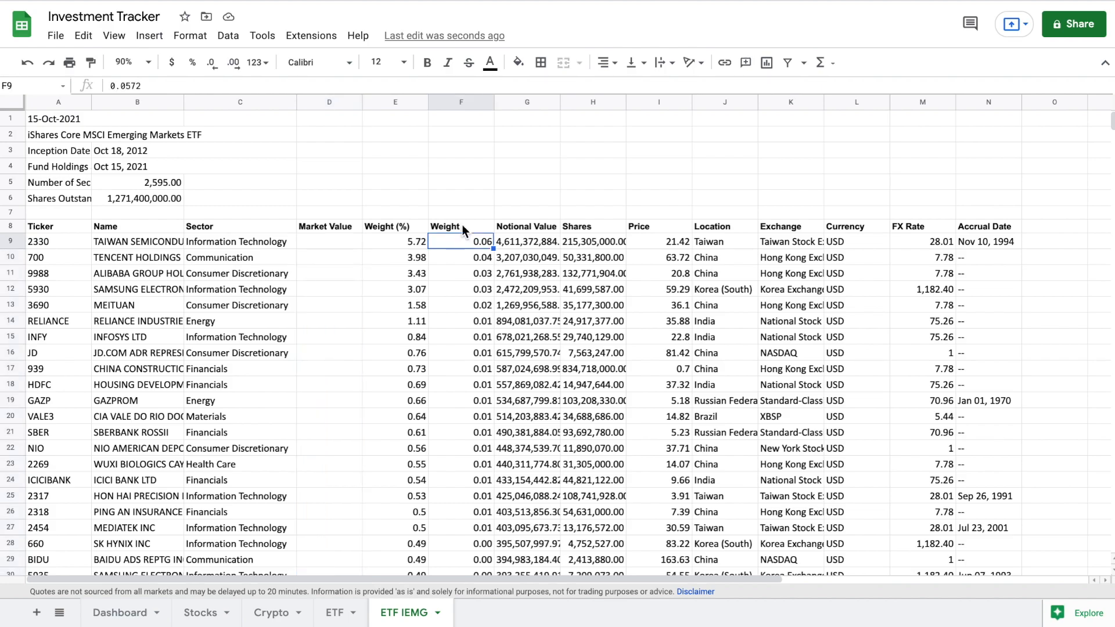
# - Show the Weight values in F9:F2658 with four decimal places
pyautogui.hotkey('ctrl', 'shift', 'Down')
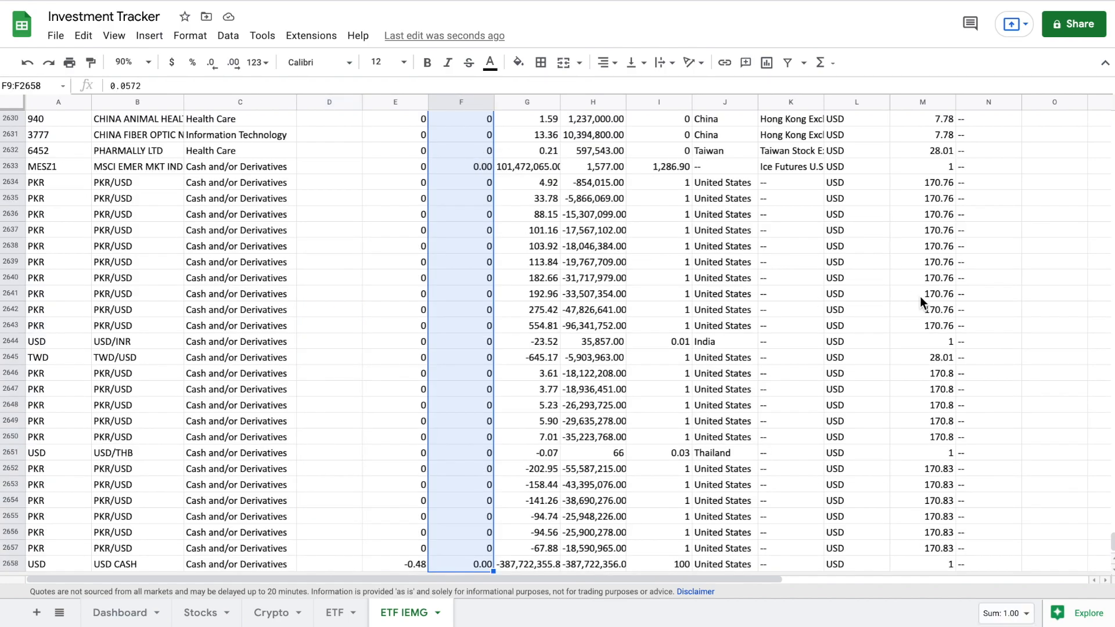
pyautogui.moveTo(1110, 543); pyautogui.dragTo(1103, 120)
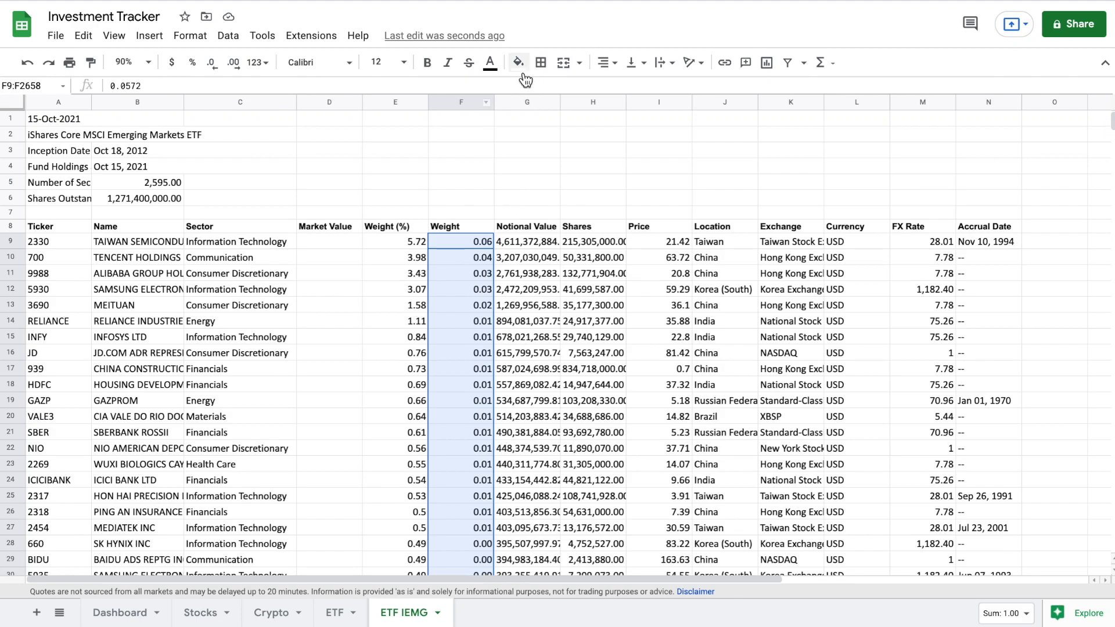
pyautogui.click(234, 65)
pyautogui.click(234, 65)
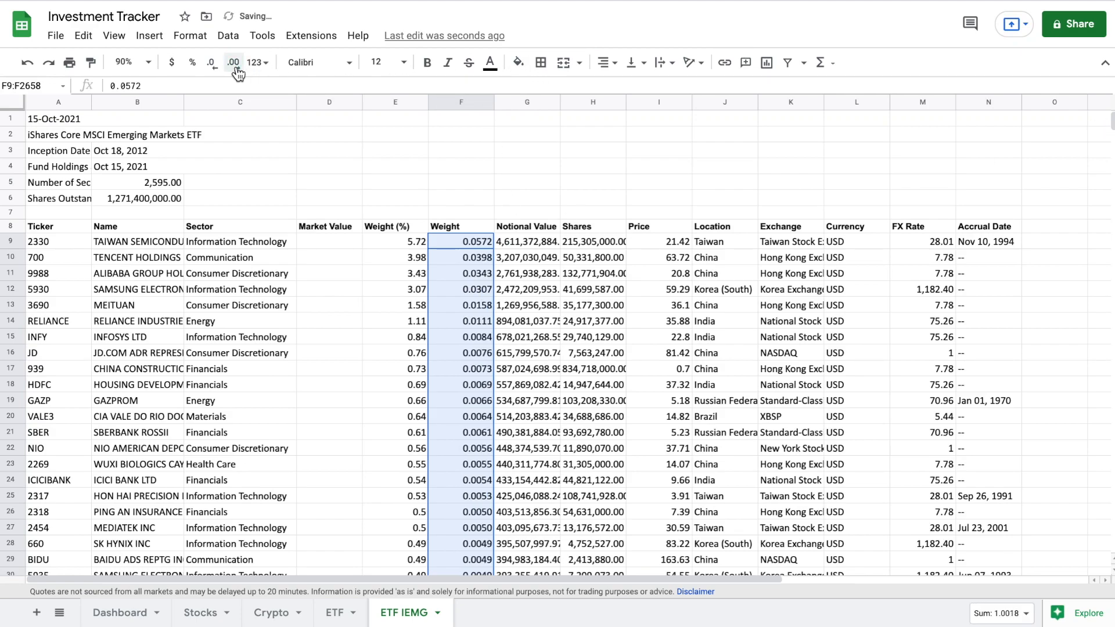
# - Delete the Weight (%) column and keep the decimal Weight column
pyautogui.click(397, 103)
pyautogui.rightClick(397, 103)
pyautogui.click(450, 267)
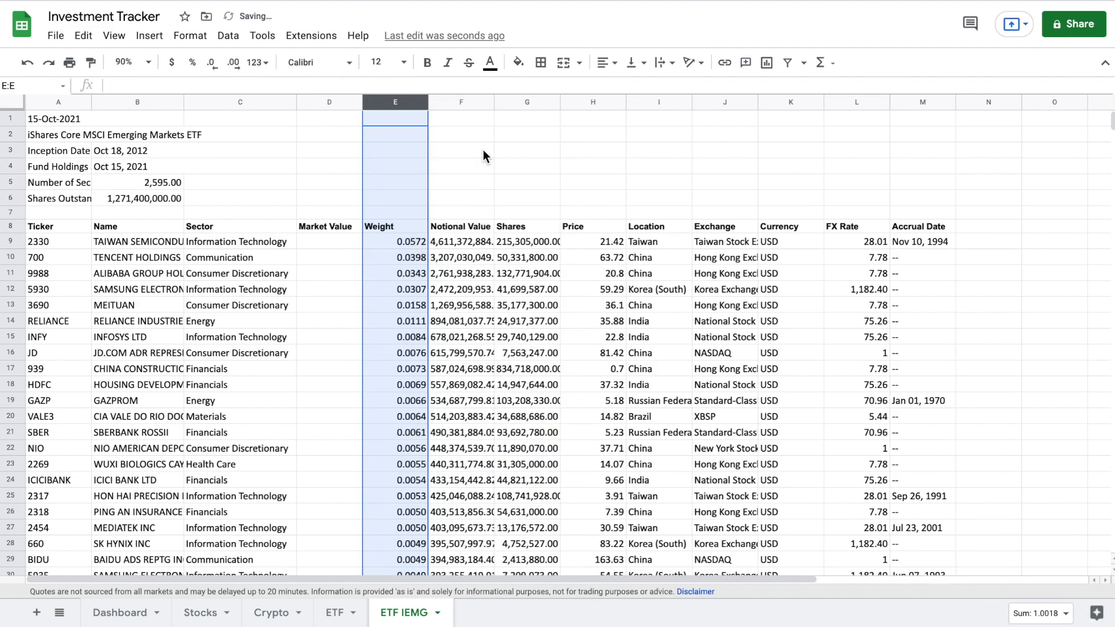
# - Delete the Notional Value and Price columns from the holdings table
pyautogui.click(467, 102)
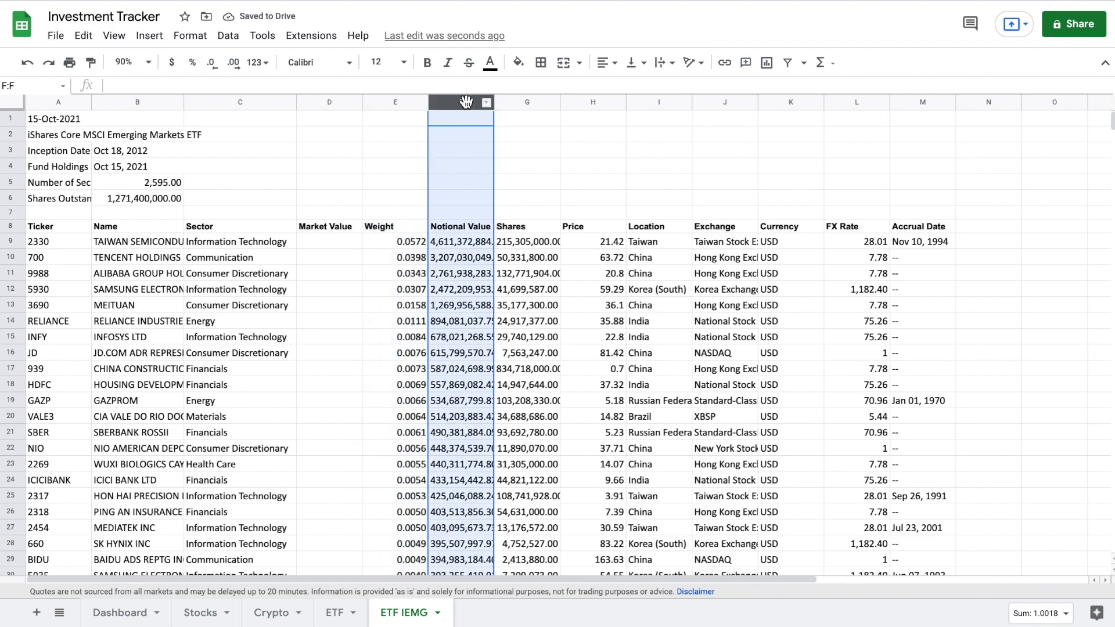
pyautogui.rightClick(466, 102)
pyautogui.click(539, 267)
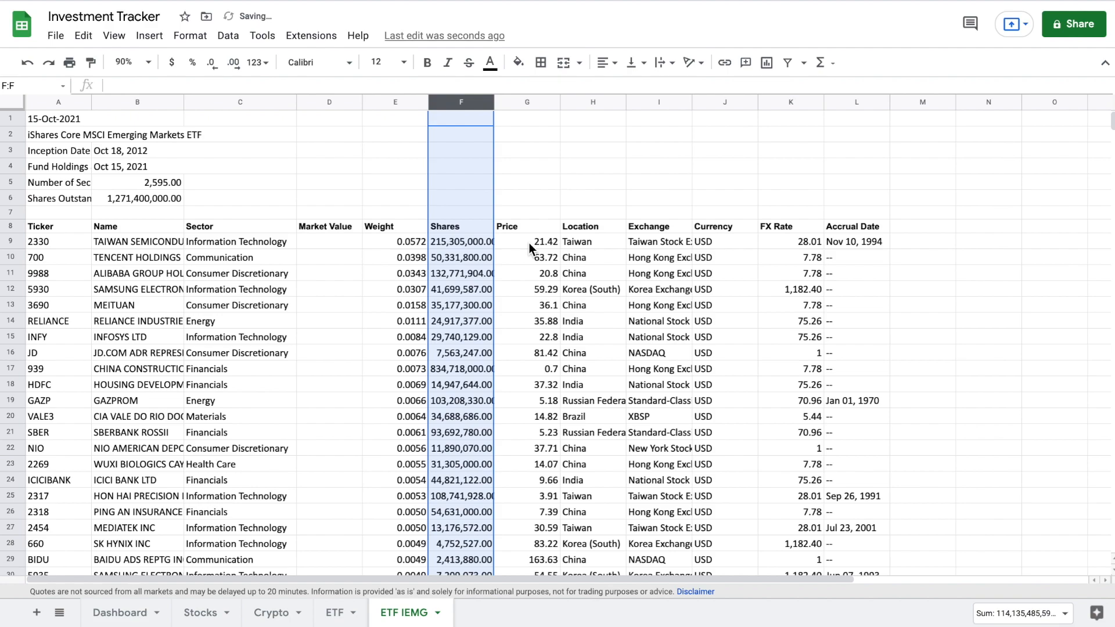
pyautogui.click(528, 104)
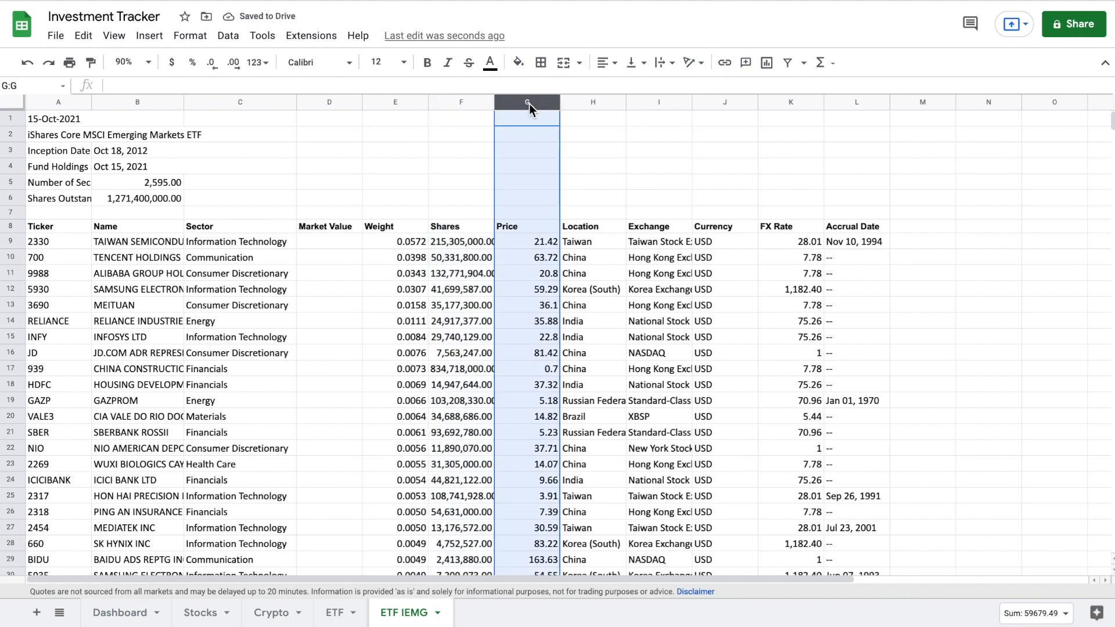
pyautogui.rightClick(529, 103)
pyautogui.click(583, 272)
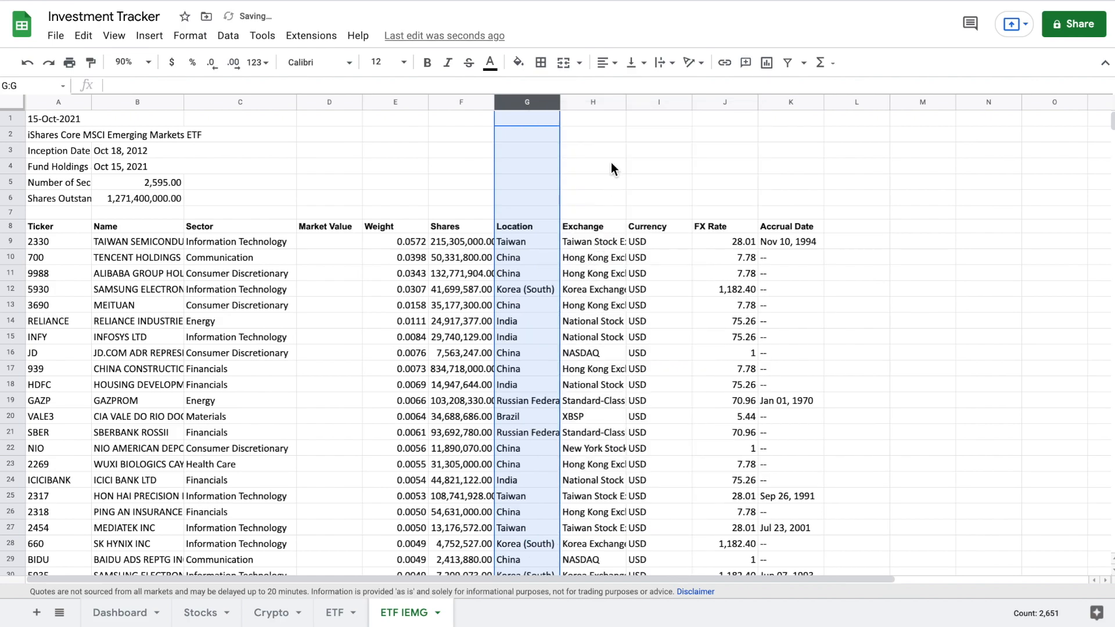
# - Delete the Exchange, Currency, FX Rate and Accrual Date columns, H to K, from the holdings table
pyautogui.click(601, 103)
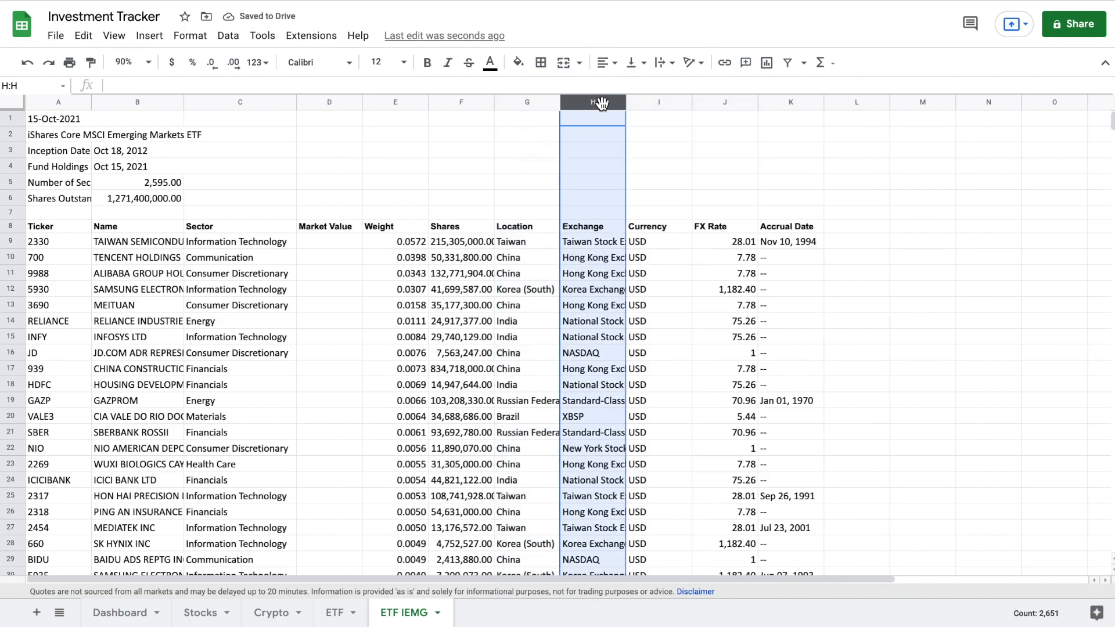
pyautogui.hotkey('shift', 'Right')
pyautogui.hotkey('shift', 'Right')
pyautogui.hotkey('shift', 'Right')
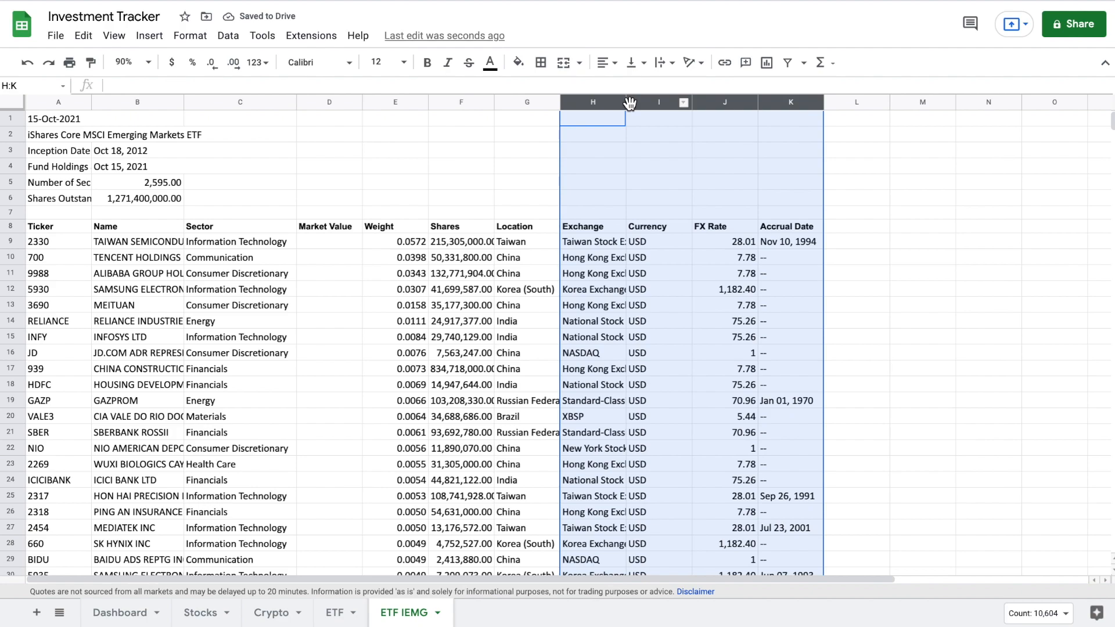
pyautogui.rightClick(630, 103)
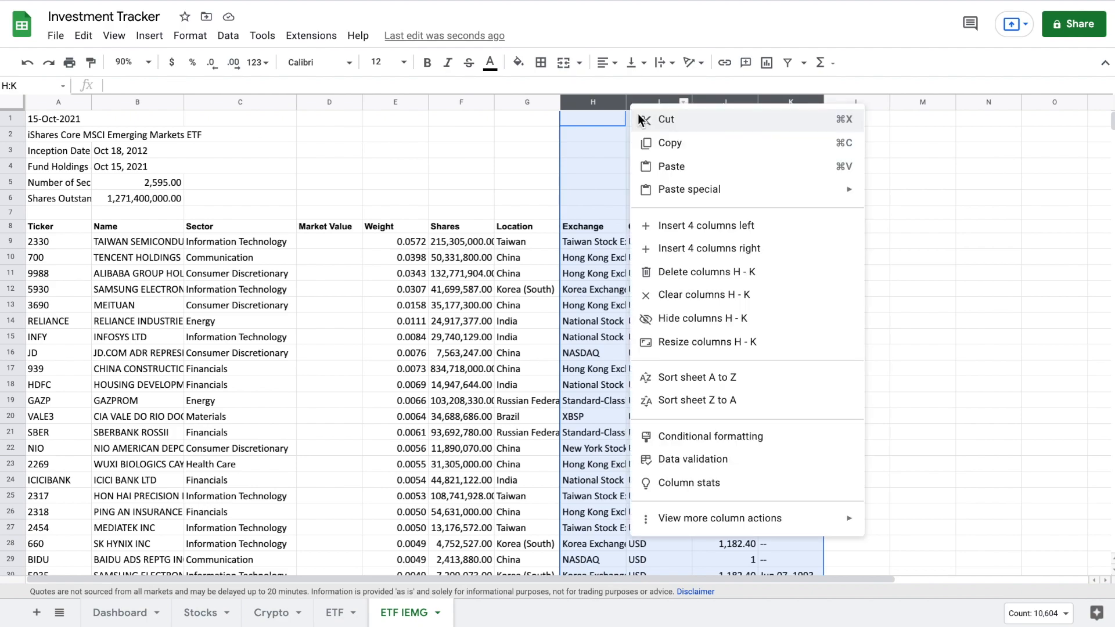
pyautogui.click(730, 273)
pyautogui.click(516, 175)
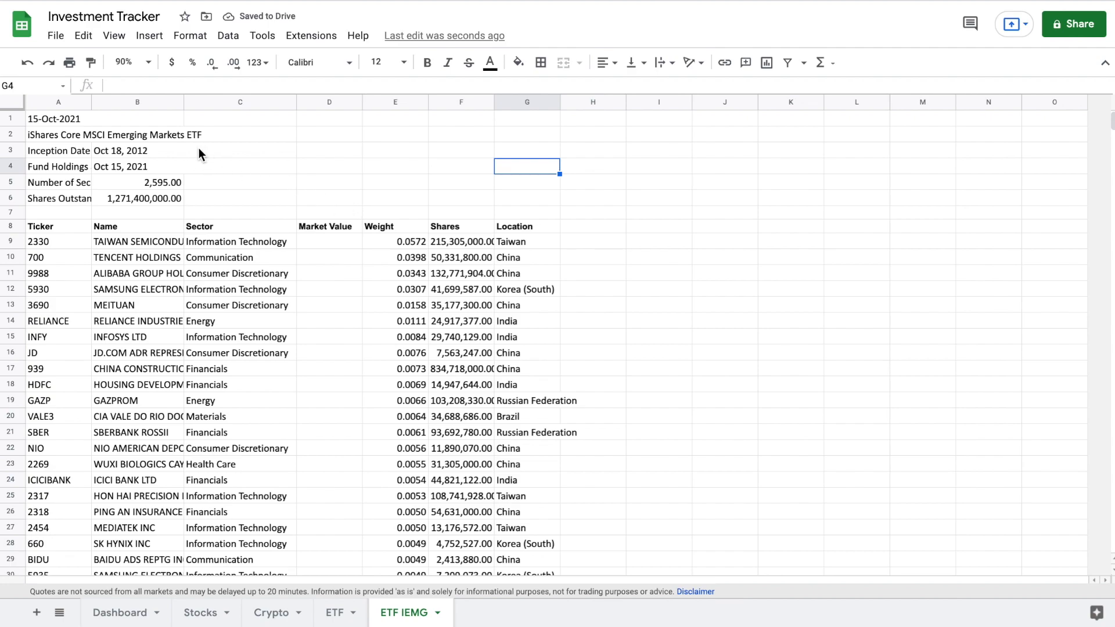
# - Clear the date in row 1 and the fund details in rows 3 to 6, keeping the fund name in row 2
pyautogui.click(125, 117)
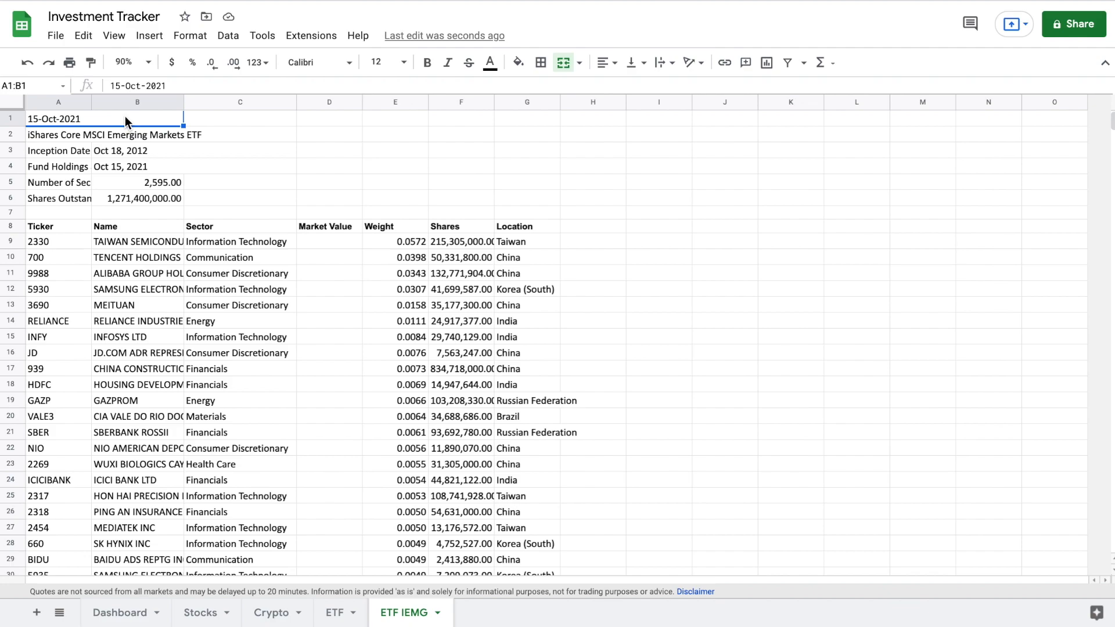
pyautogui.press('Delete')
pyautogui.press('Down')
pyautogui.press('Down')
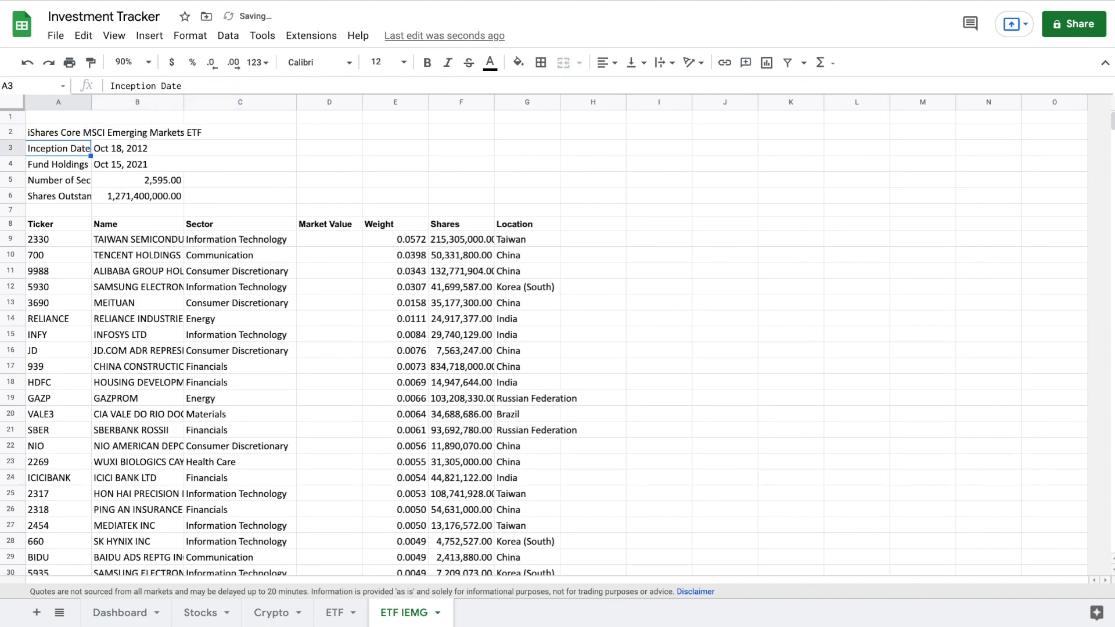
pyautogui.hotkey('shift', 'Right')
pyautogui.hotkey('shift', 'Right')
pyautogui.hotkey('shift', 'Down')
pyautogui.hotkey('shift', 'Down')
pyautogui.hotkey('shift', 'Down')
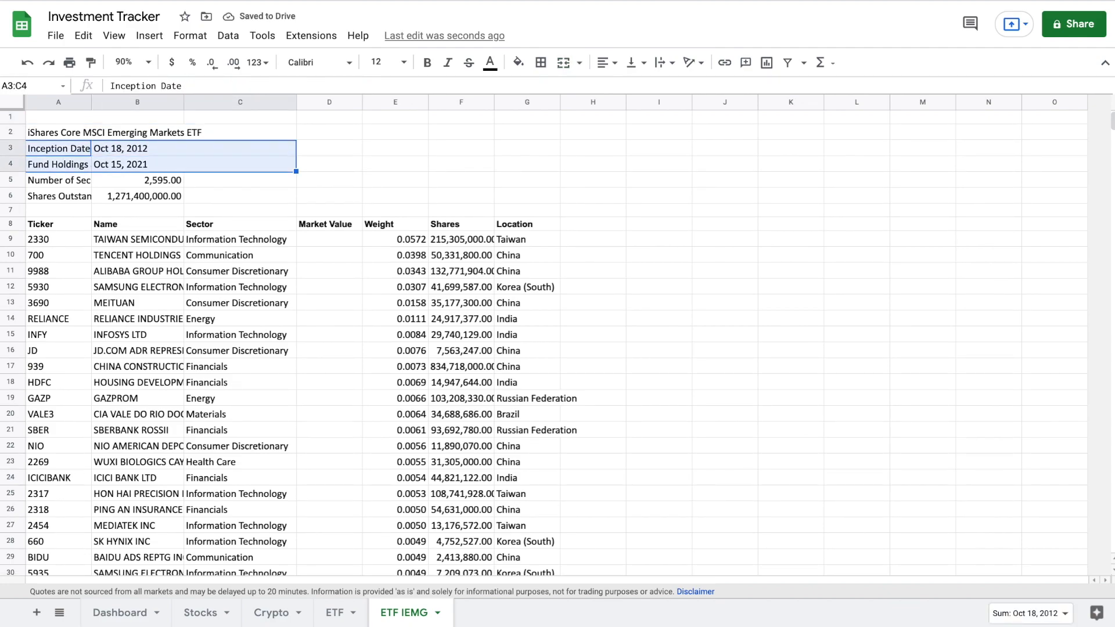
pyautogui.press('Delete')
pyautogui.click(517, 133)
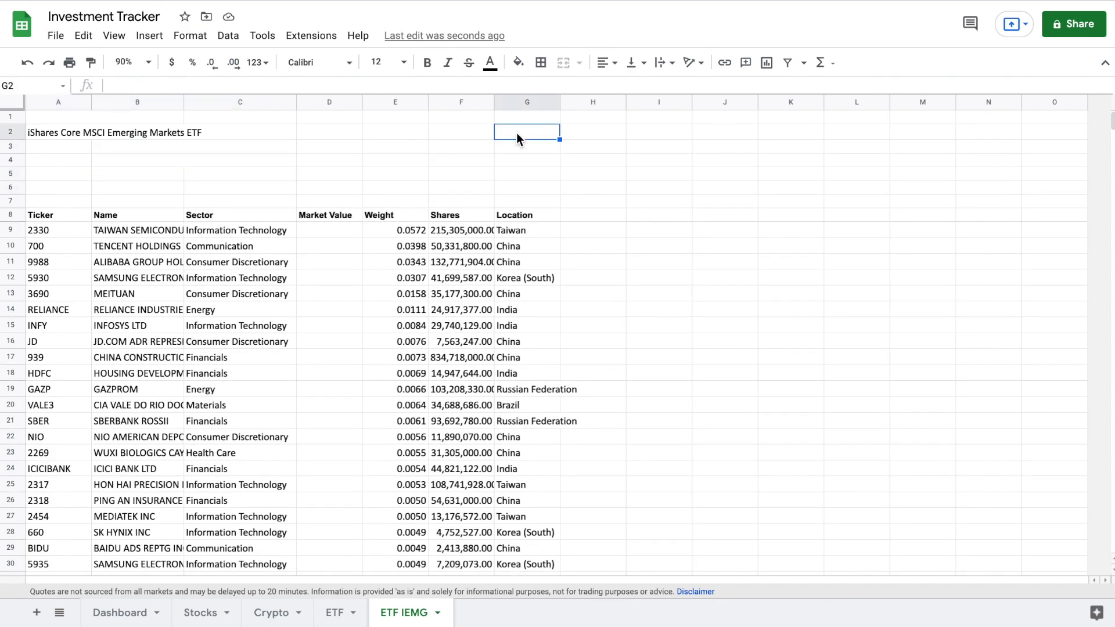
# - Unmerge the fund name cell A2:C2 and merge B2:D3 into one title cell
pyautogui.click(163, 128)
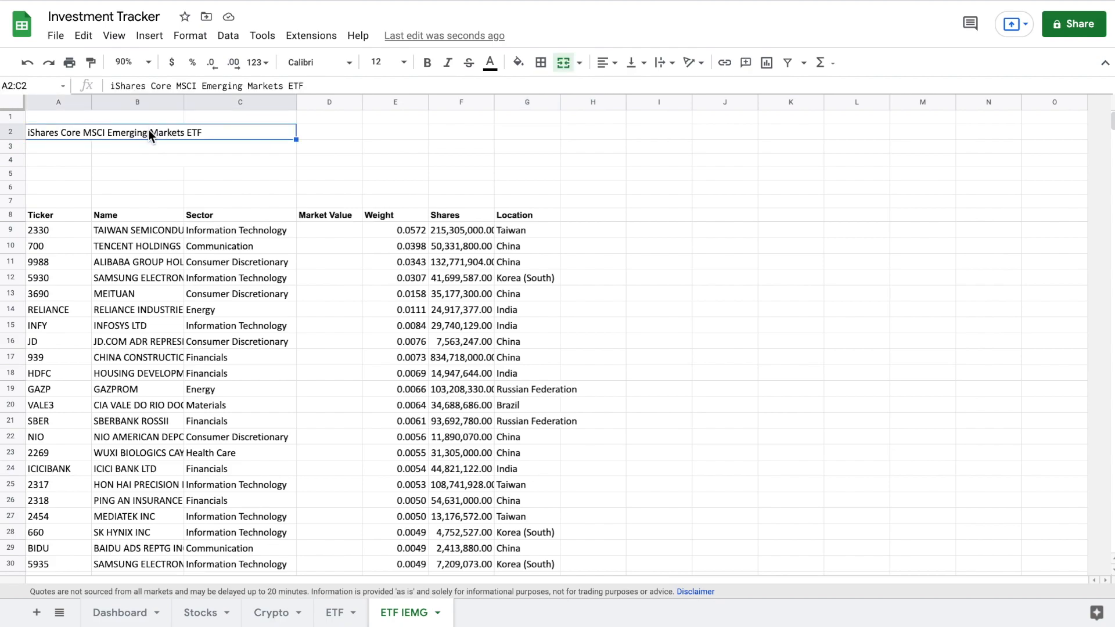
pyautogui.moveTo(148, 129); pyautogui.dragTo(332, 143)
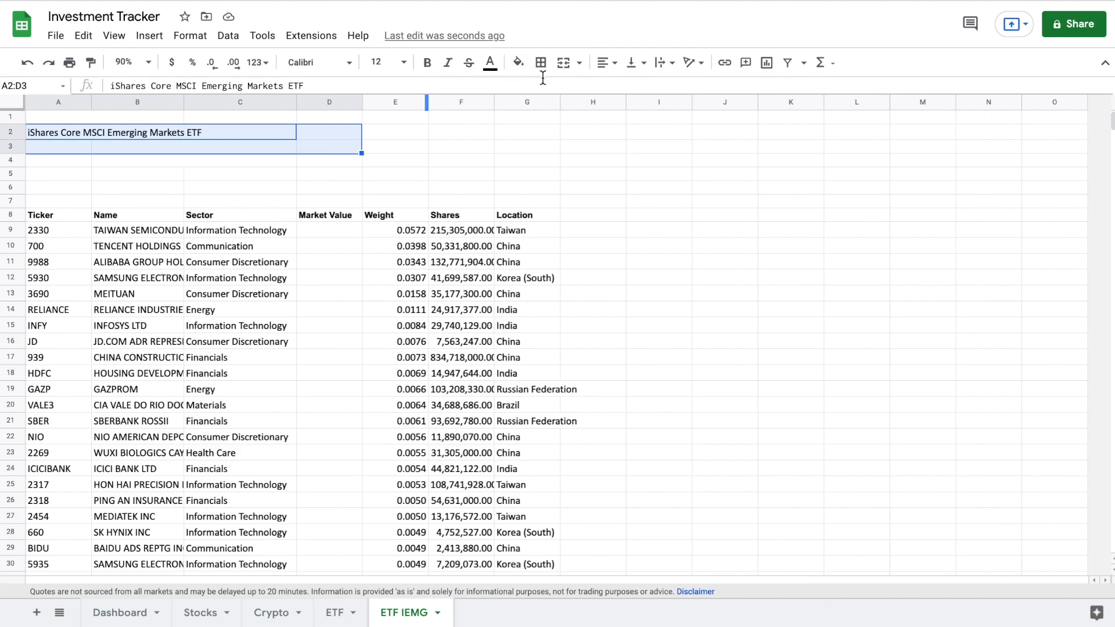
pyautogui.click(563, 64)
pyautogui.click(563, 64)
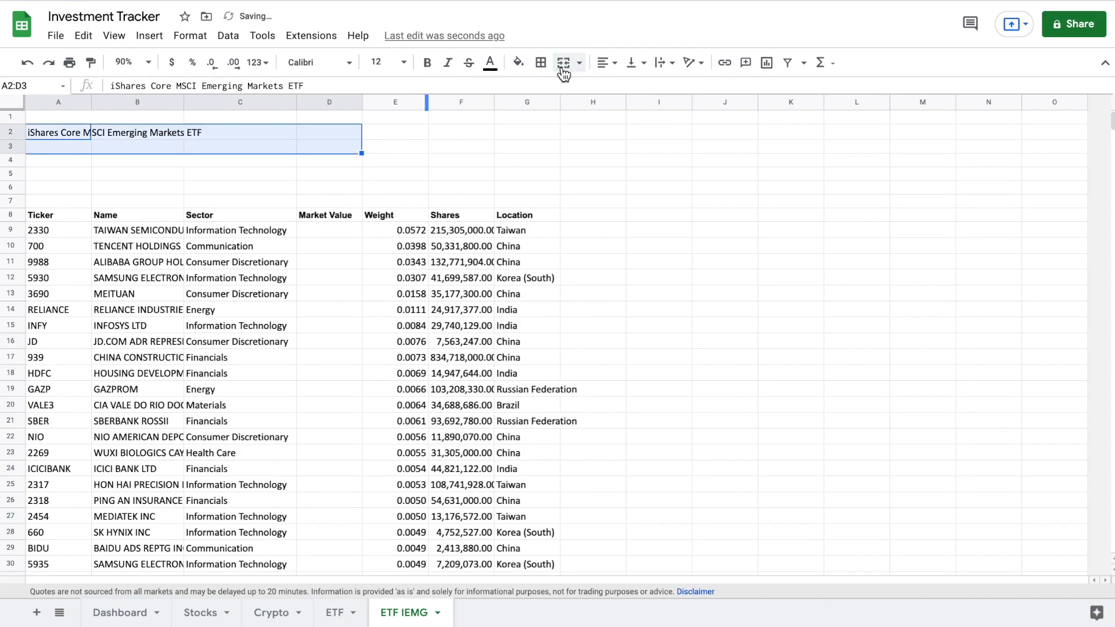
pyautogui.moveTo(165, 131); pyautogui.dragTo(302, 143)
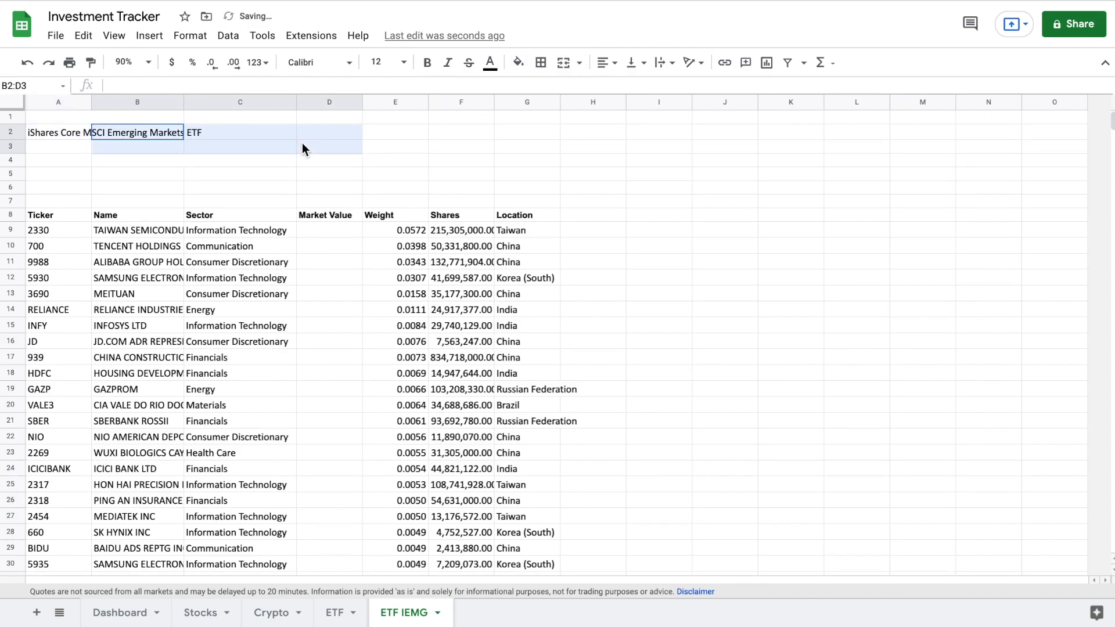
pyautogui.click(561, 65)
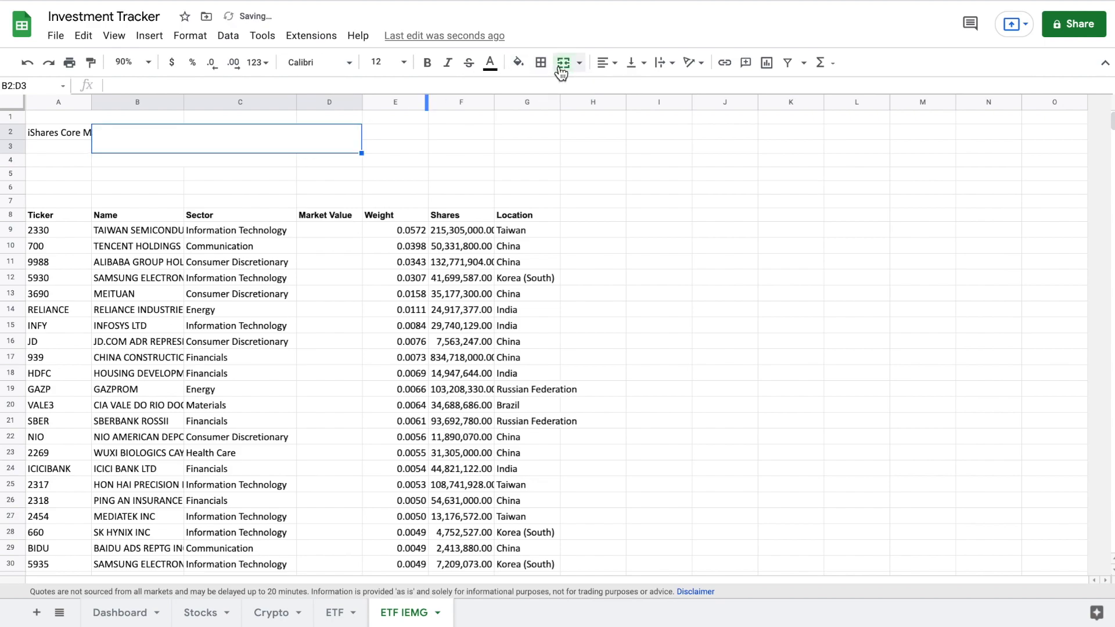
# - Copy the fund name from A2 into the merged B2:D3 cell and clear A2
pyautogui.click(76, 134)
pyautogui.hotkey('ctrl', 'c')
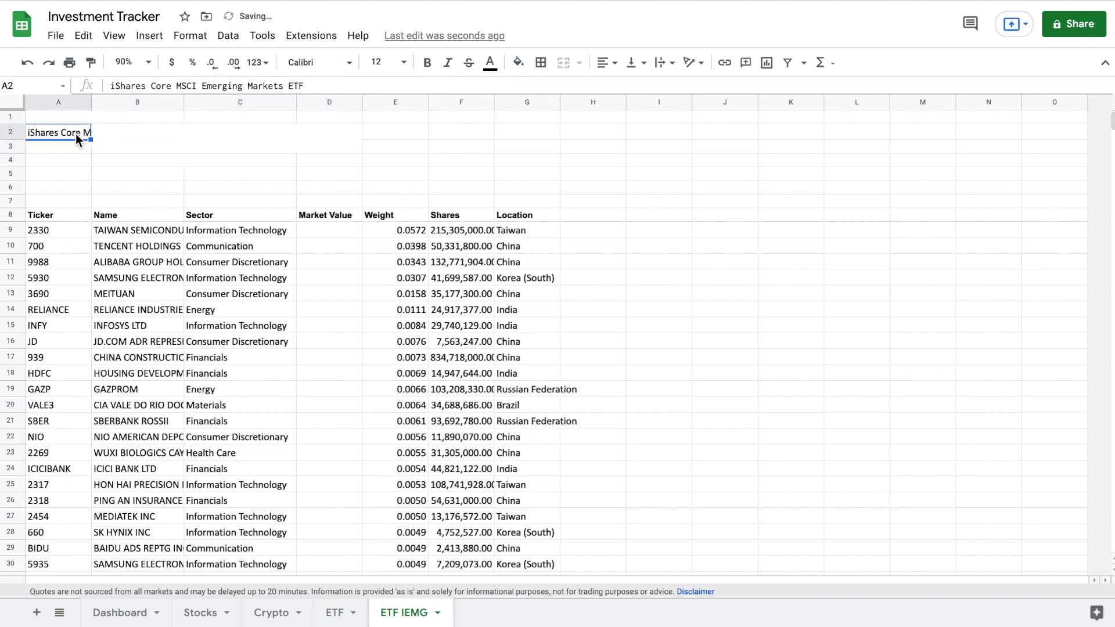
pyautogui.click(162, 138)
pyautogui.hotkey('ctrl', 'v')
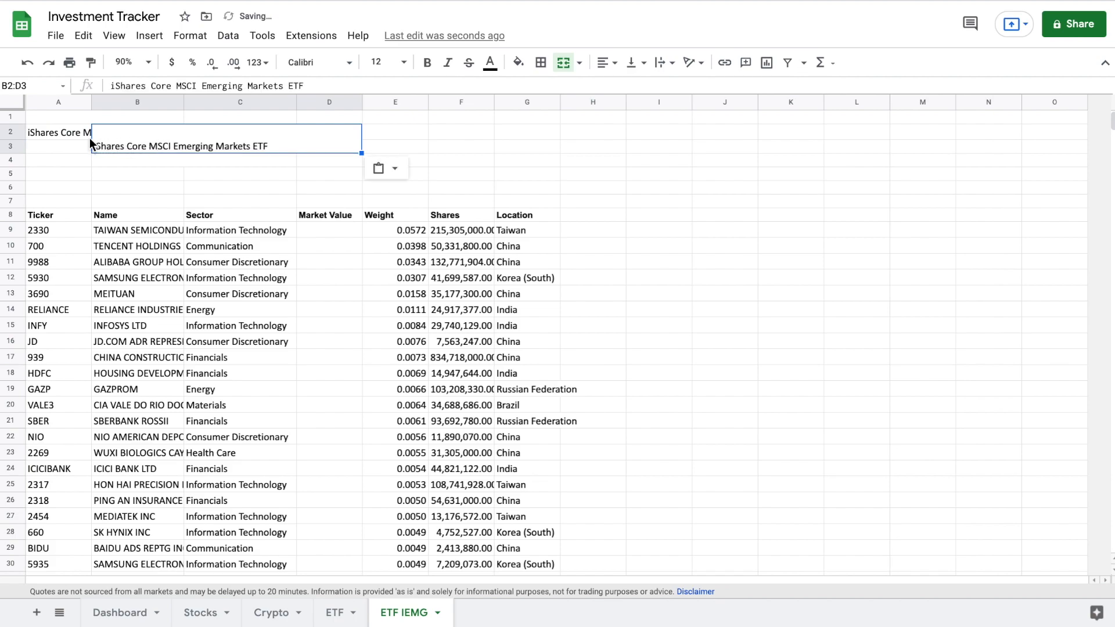
pyautogui.click(72, 131)
pyautogui.press('Delete')
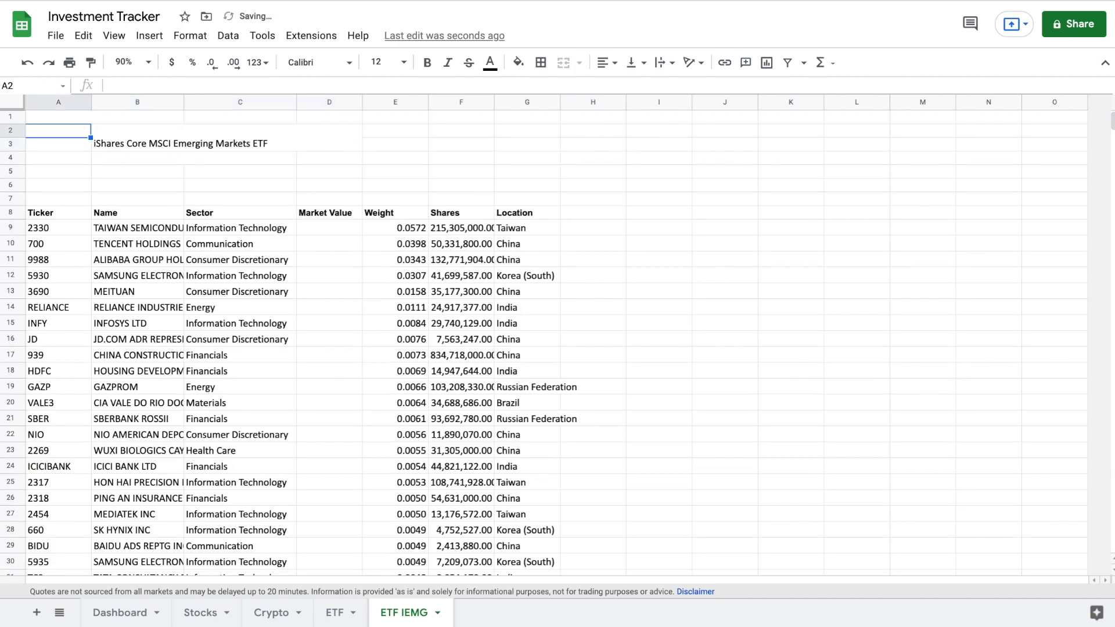
# - Center the fund title in B2:D3 horizontally and vertically and set its font size to 18
pyautogui.click(175, 144)
pyautogui.click(607, 62)
pyautogui.click(626, 87)
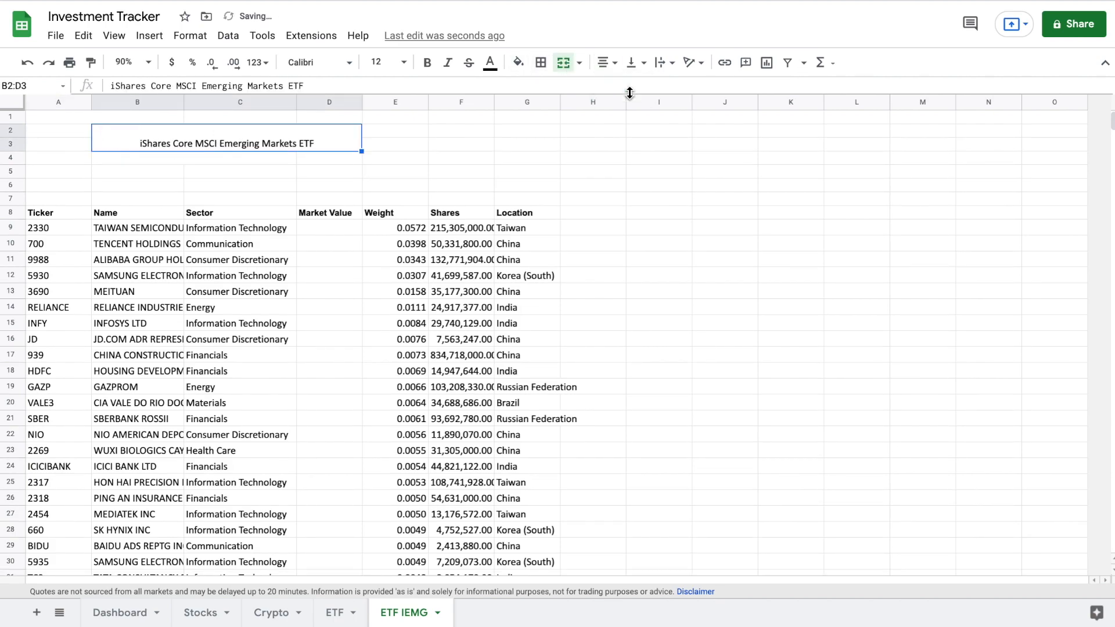
pyautogui.click(632, 62)
pyautogui.click(650, 87)
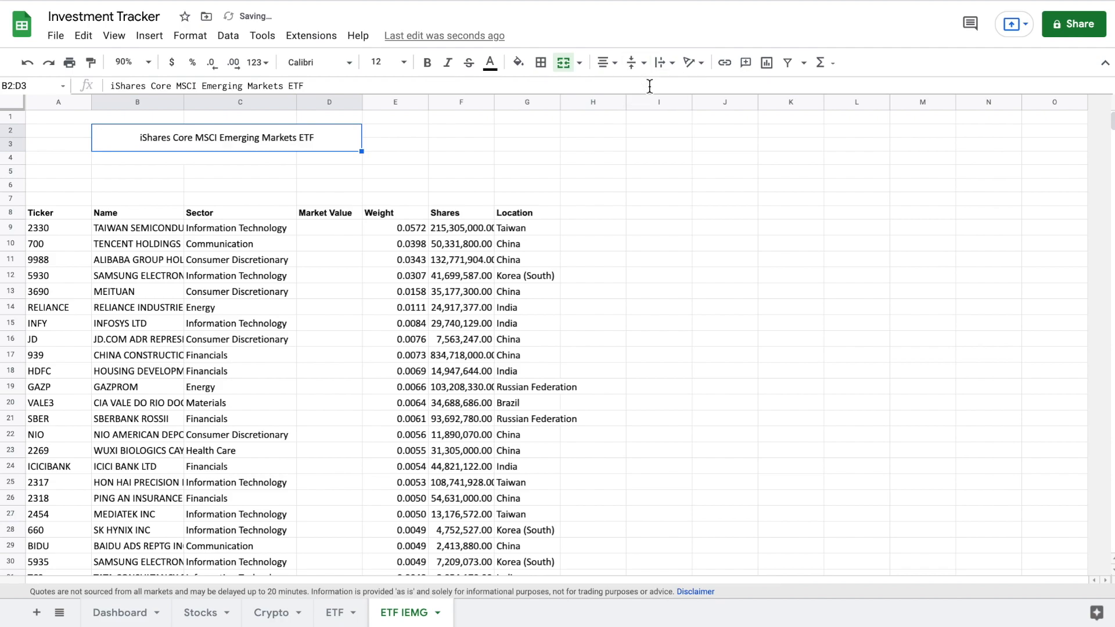
pyautogui.click(403, 62)
pyautogui.click(383, 269)
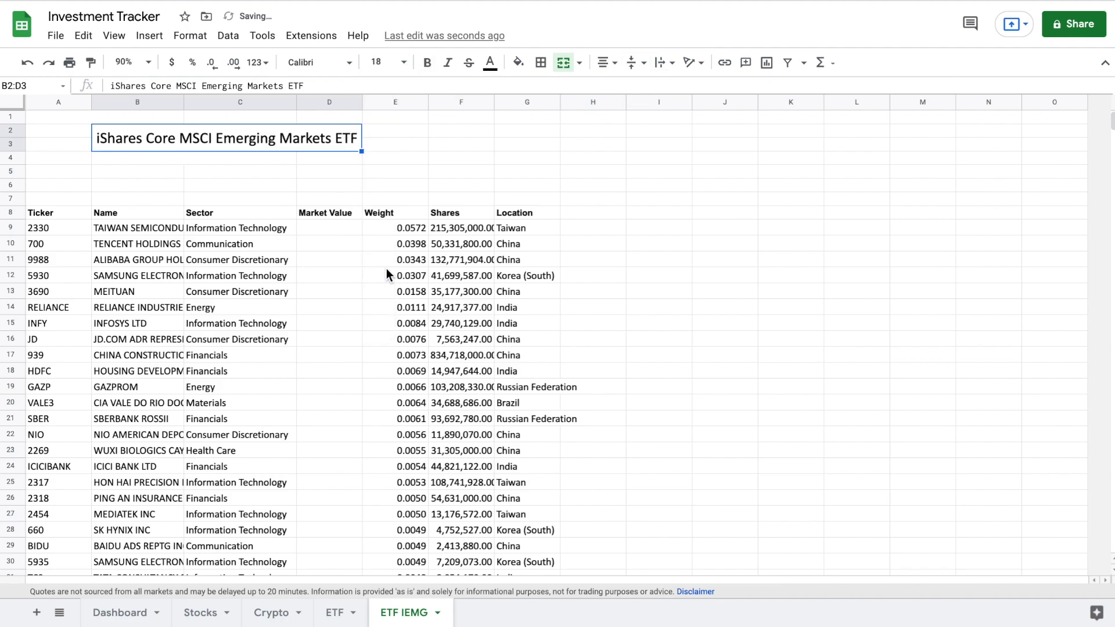
# - Add an outer border around the fund title in B2:D3
pyautogui.click(541, 62)
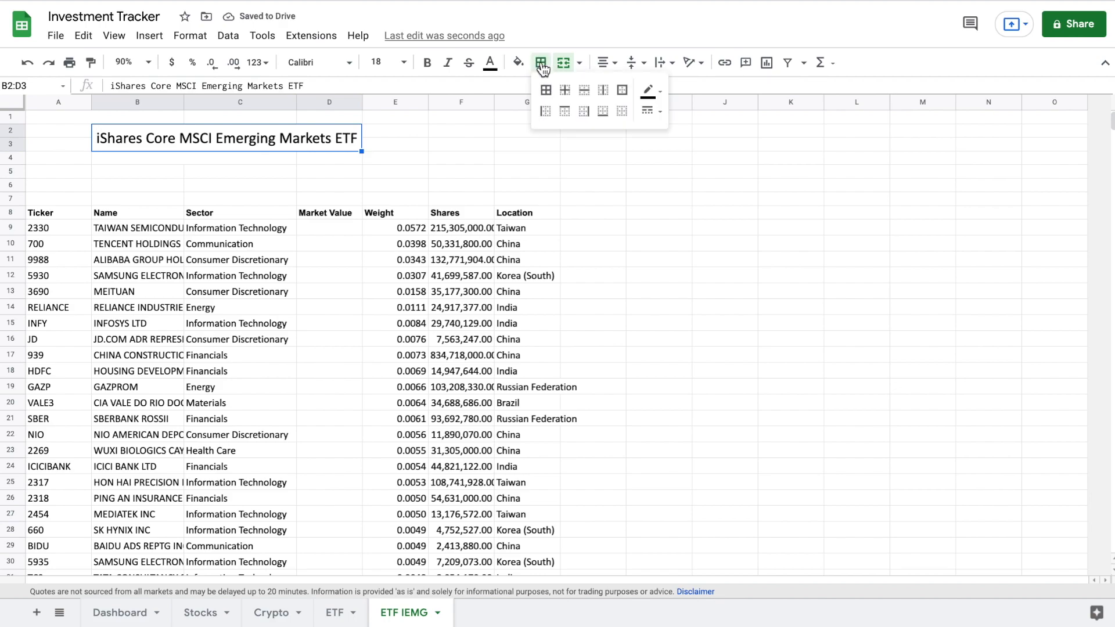
pyautogui.click(621, 90)
pyautogui.click(459, 147)
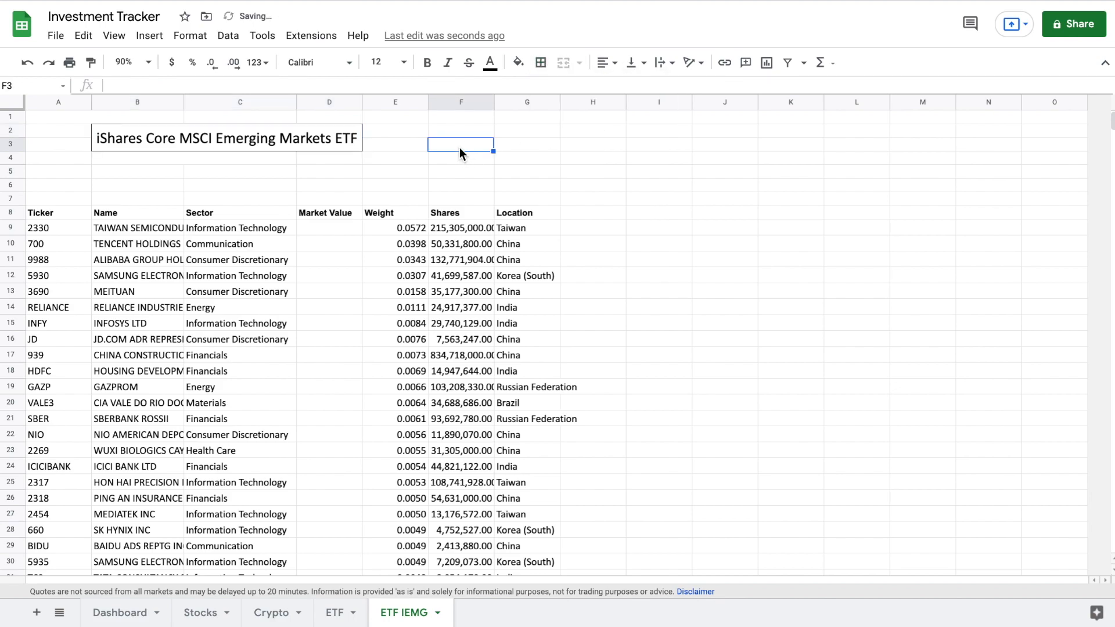
# - Unmerge the empty cells A1:B1 above the title
pyautogui.click(253, 117)
pyautogui.click(163, 114)
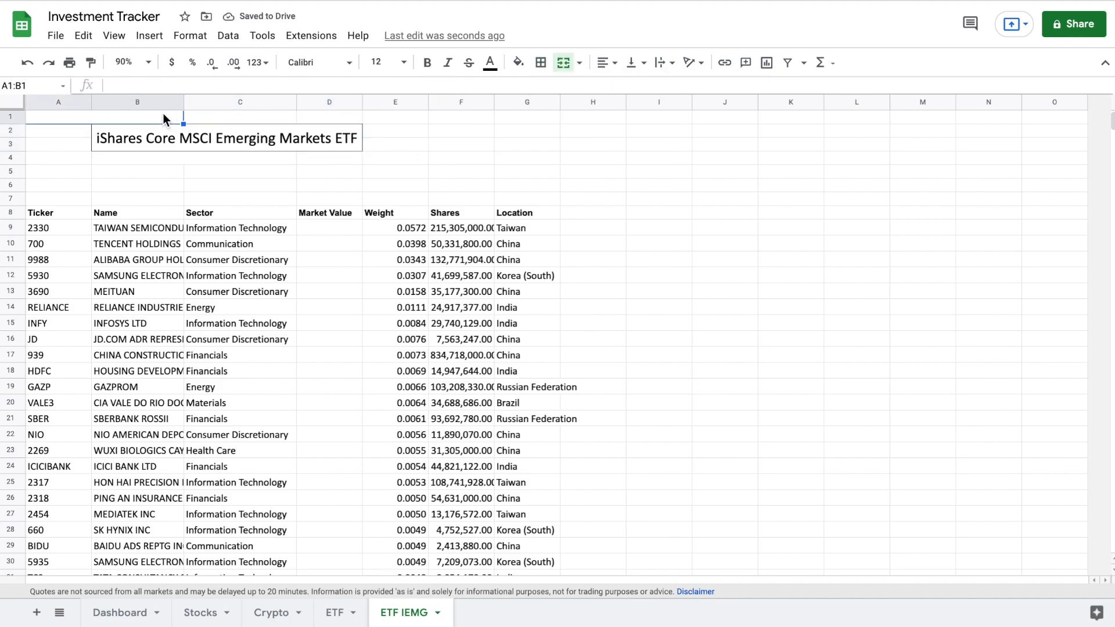
pyautogui.click(562, 63)
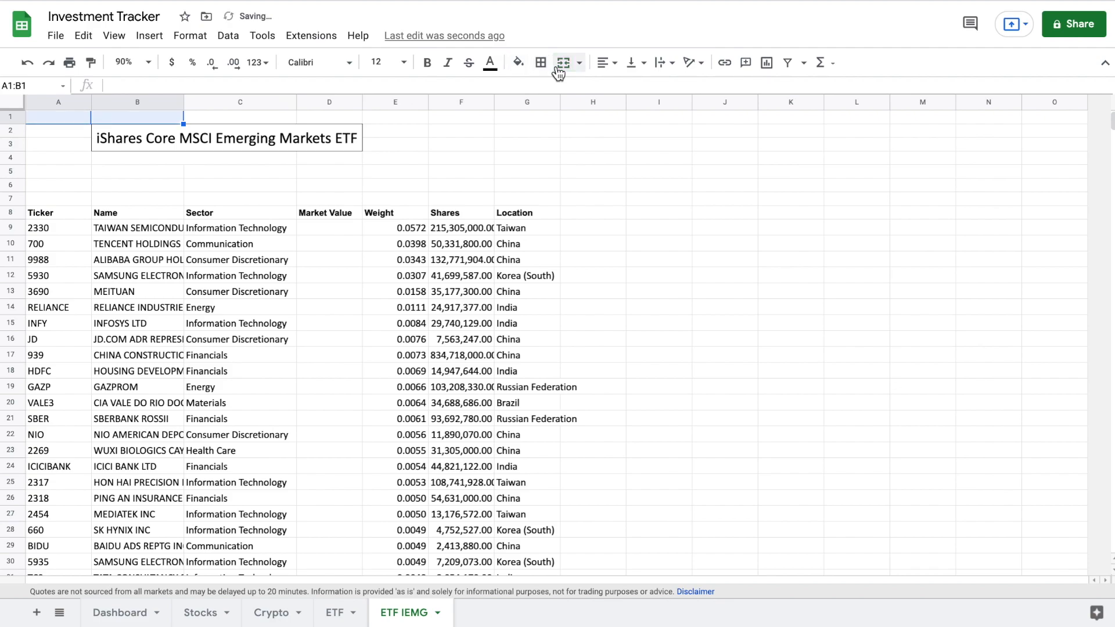
pyautogui.click(438, 148)
# - Enter the headers Ticker, Shares and Purchase in A5:C5 below the fund title
pyautogui.click(73, 173)
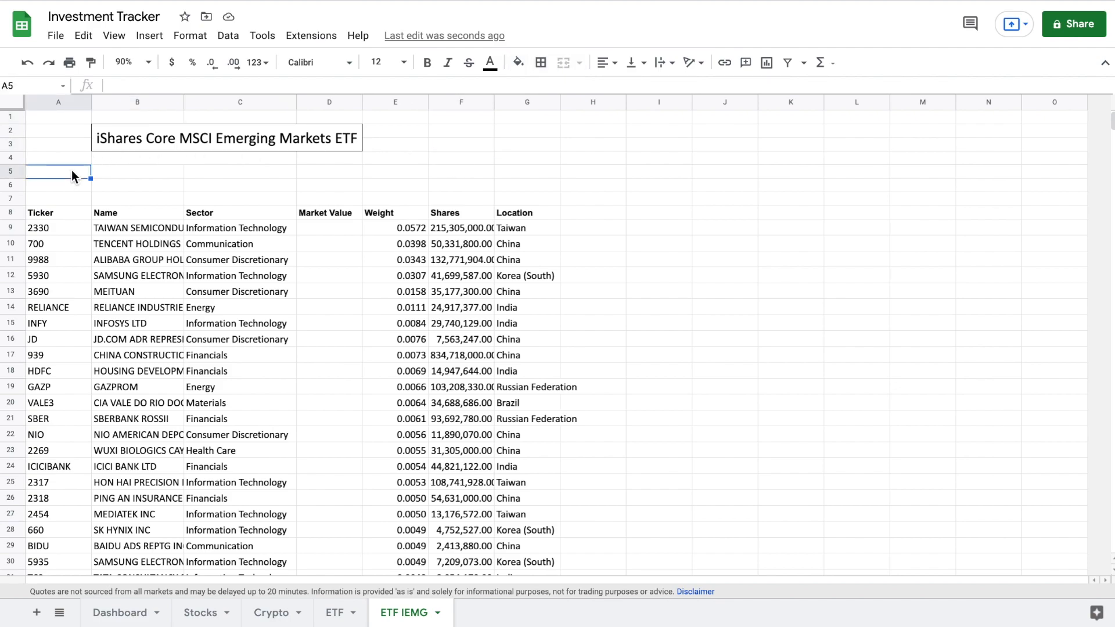
pyautogui.write('Ticker')
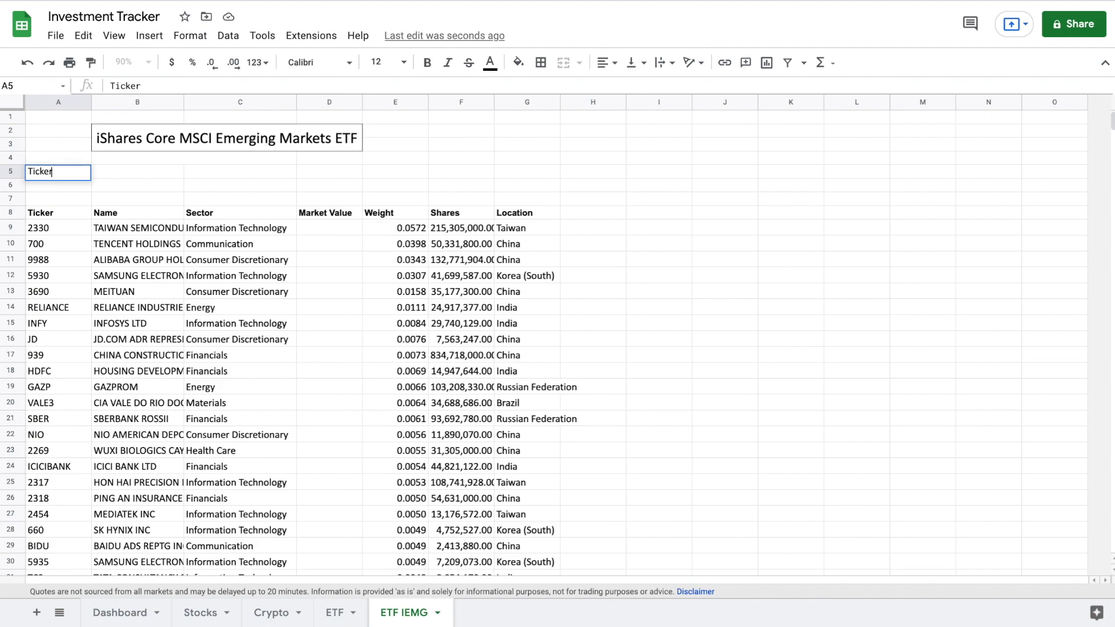
pyautogui.press('Tab')
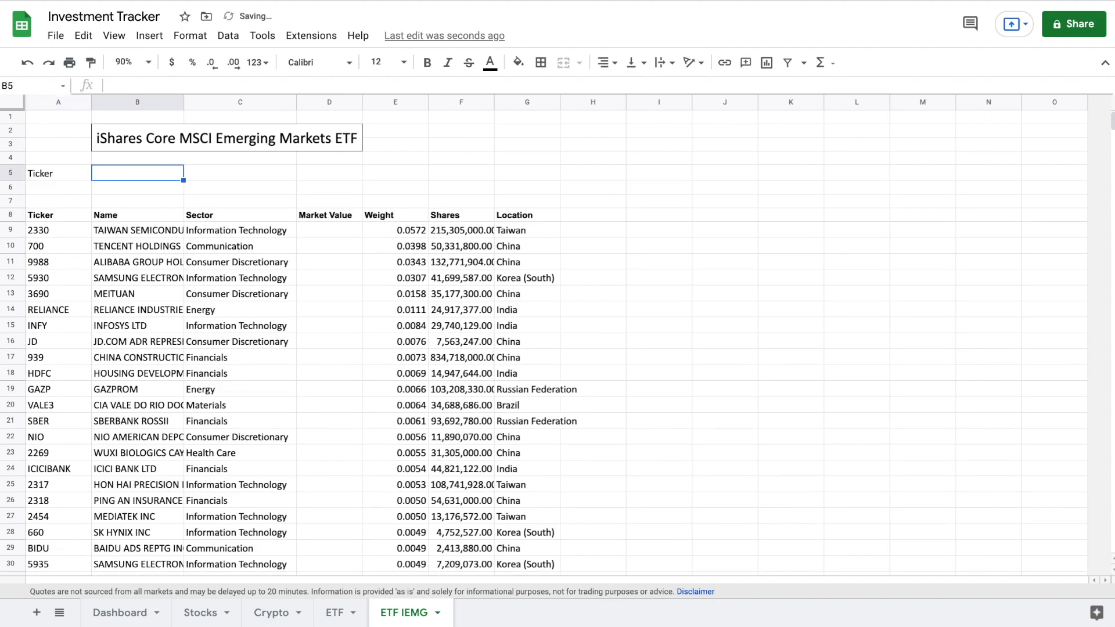
pyautogui.write('Shares')
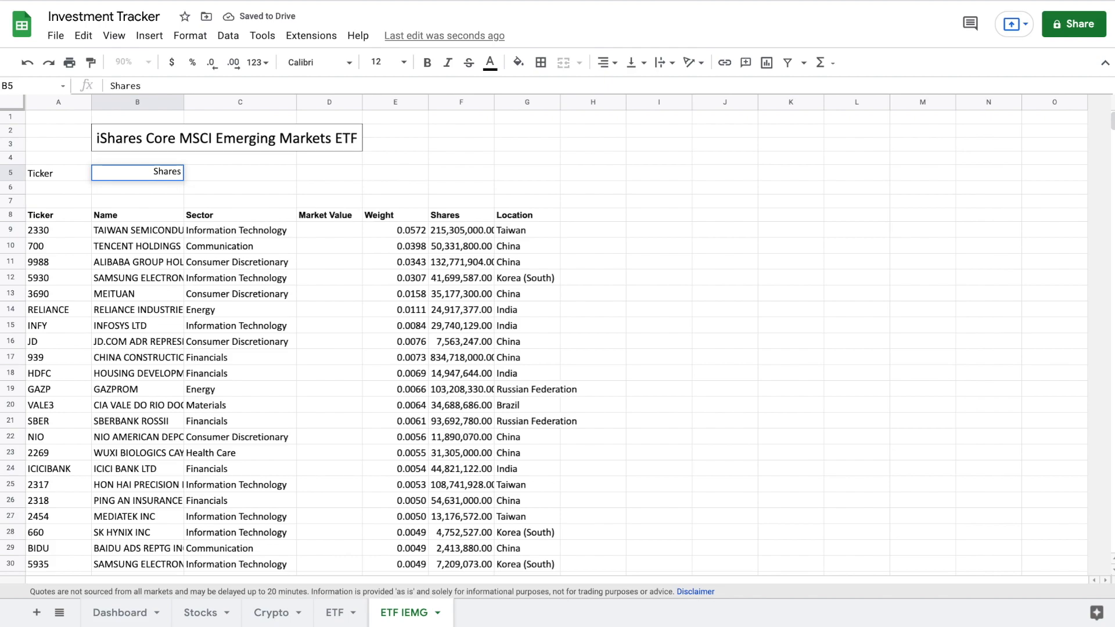
pyautogui.press('Tab')
pyautogui.write('Purchsae')
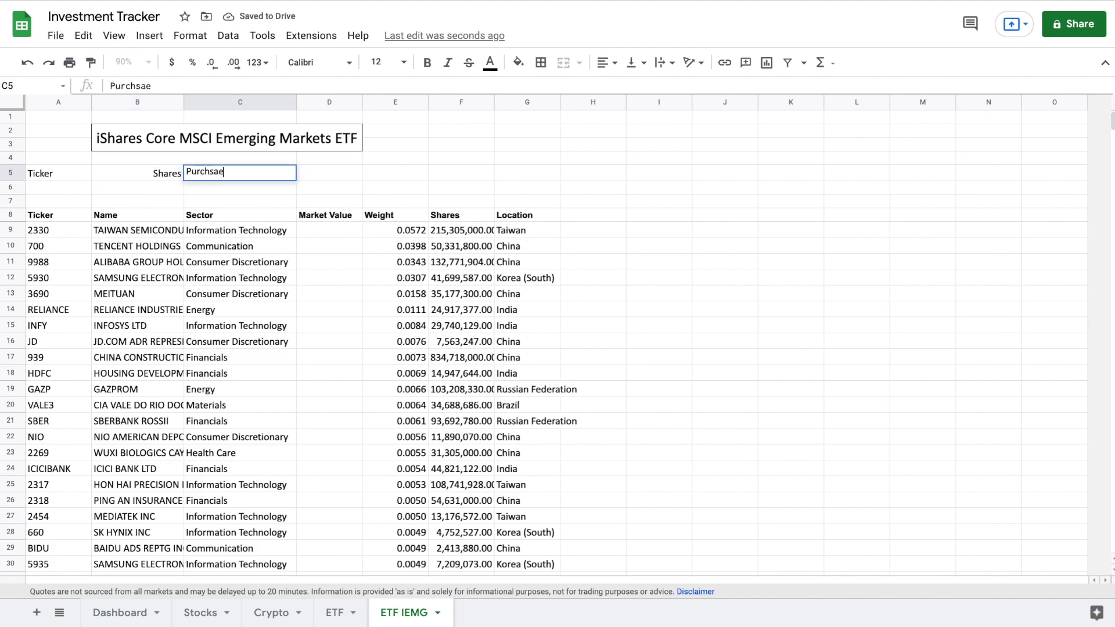
pyautogui.press('BackSpace')
pyautogui.press('BackSpace')
pyautogui.press('BackSpace')
pyautogui.write('ase')
pyautogui.press('Return')
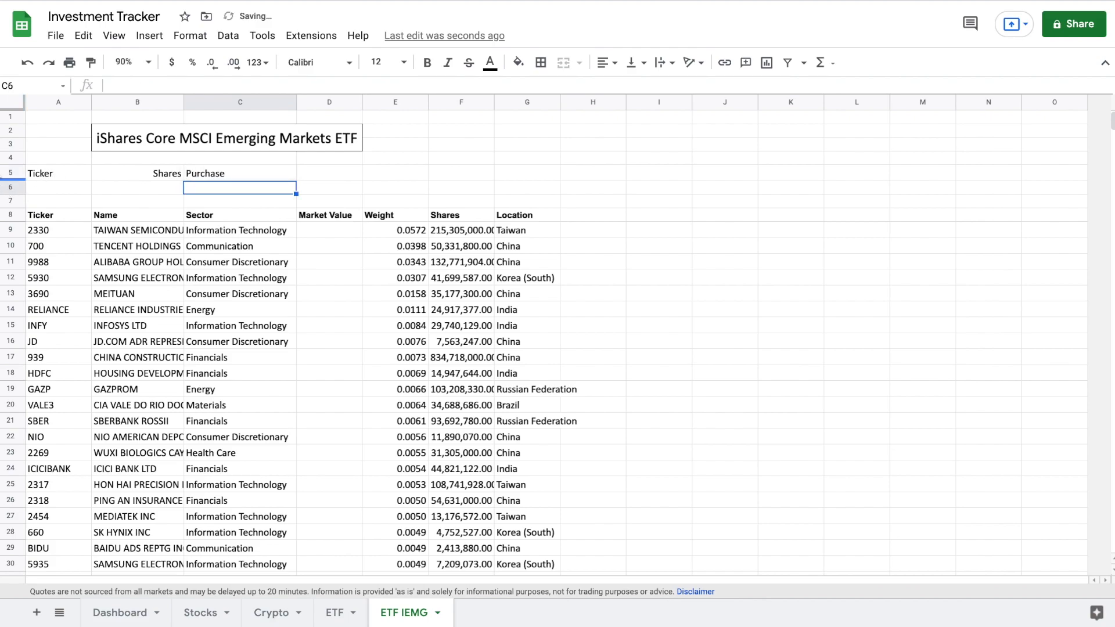
# - Fill row 6 under the new headers with ticker IEMG, 18 shares and a purchase price of 60.02
pyautogui.click(51, 189)
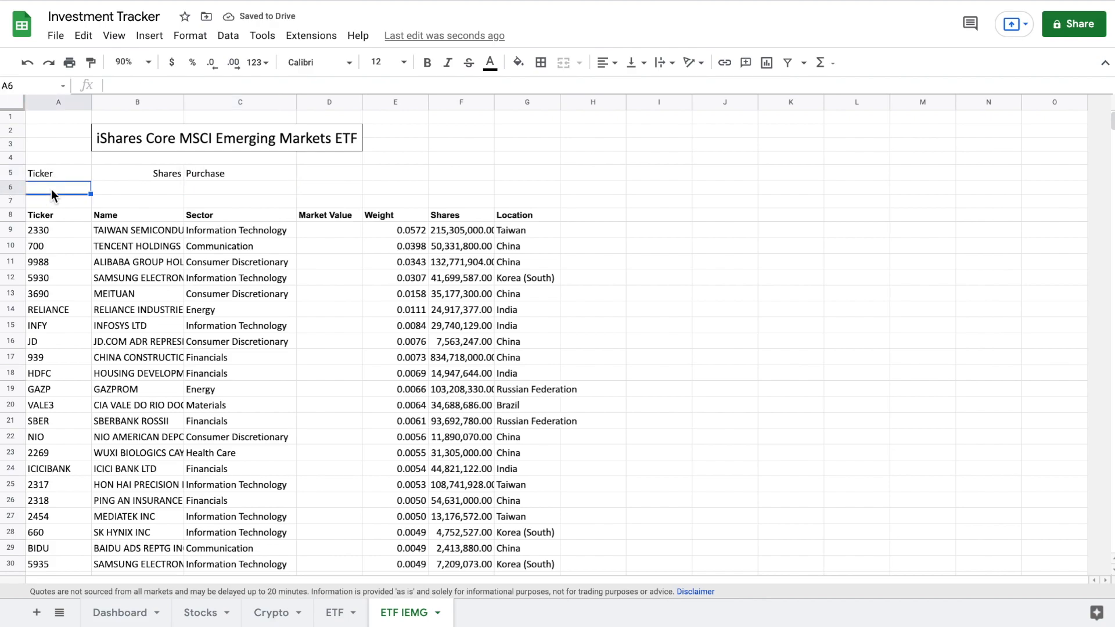
pyautogui.write('IEMG')
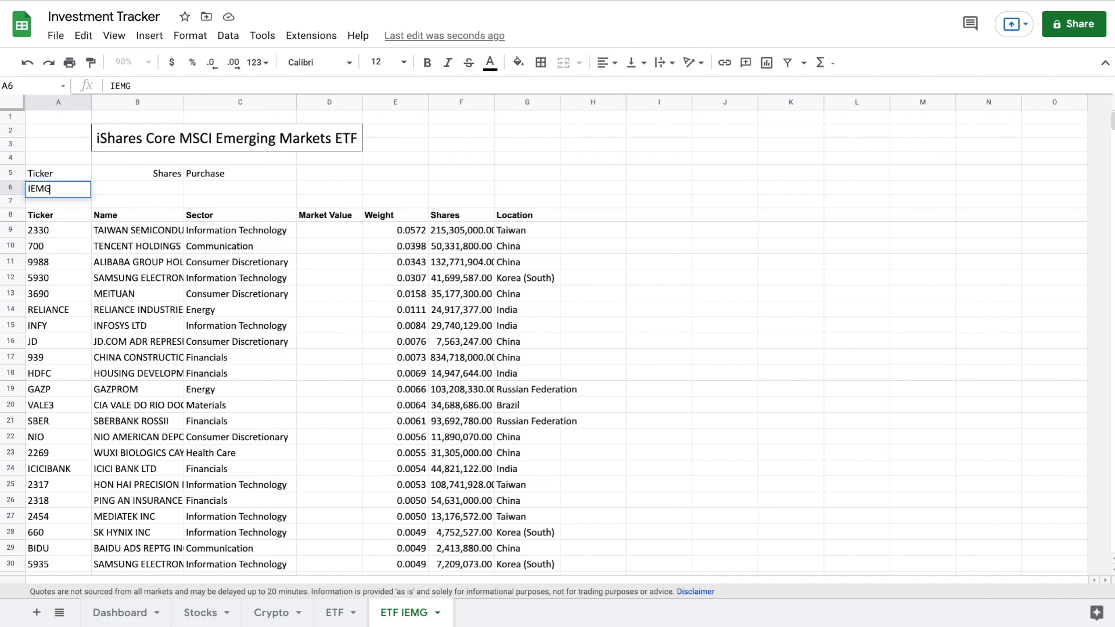
pyautogui.click(113, 188)
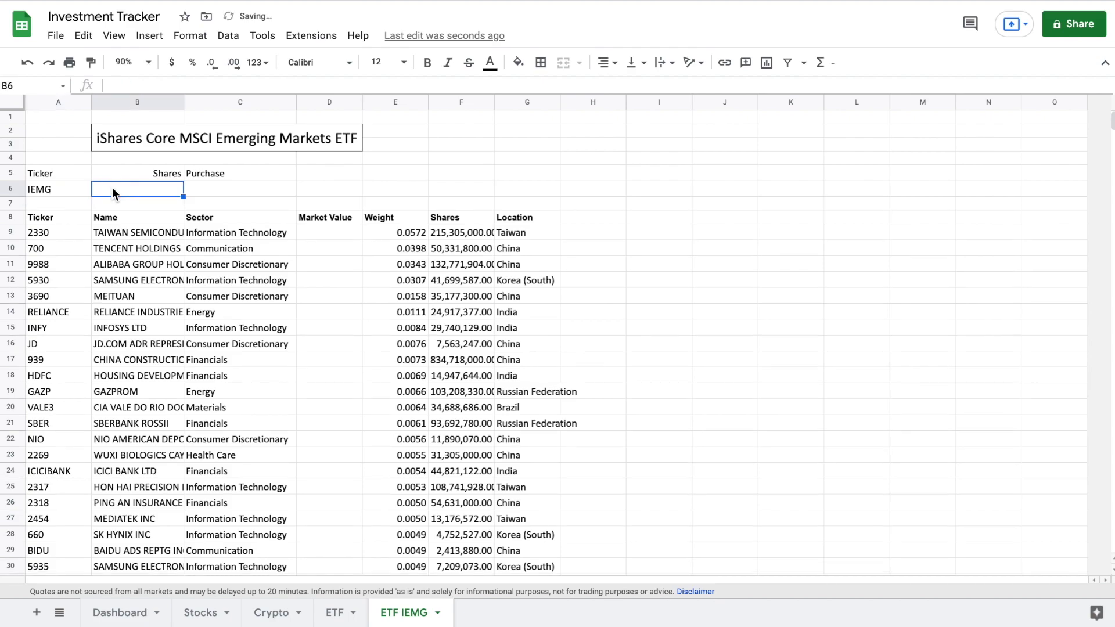
pyautogui.write('18')
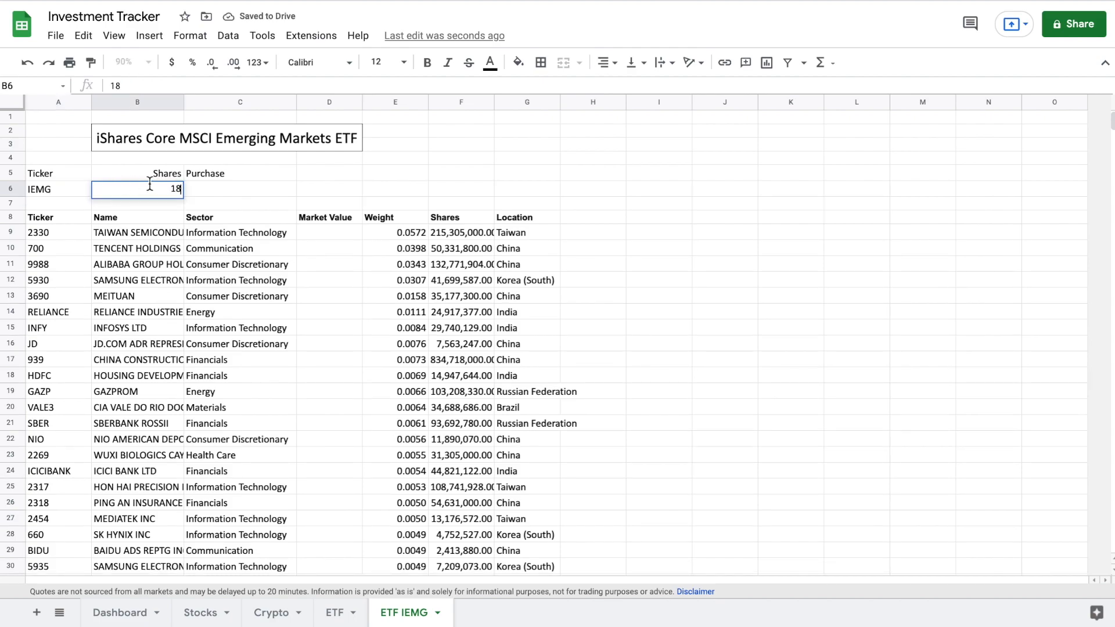
pyautogui.click(228, 191)
pyautogui.write('60.02')
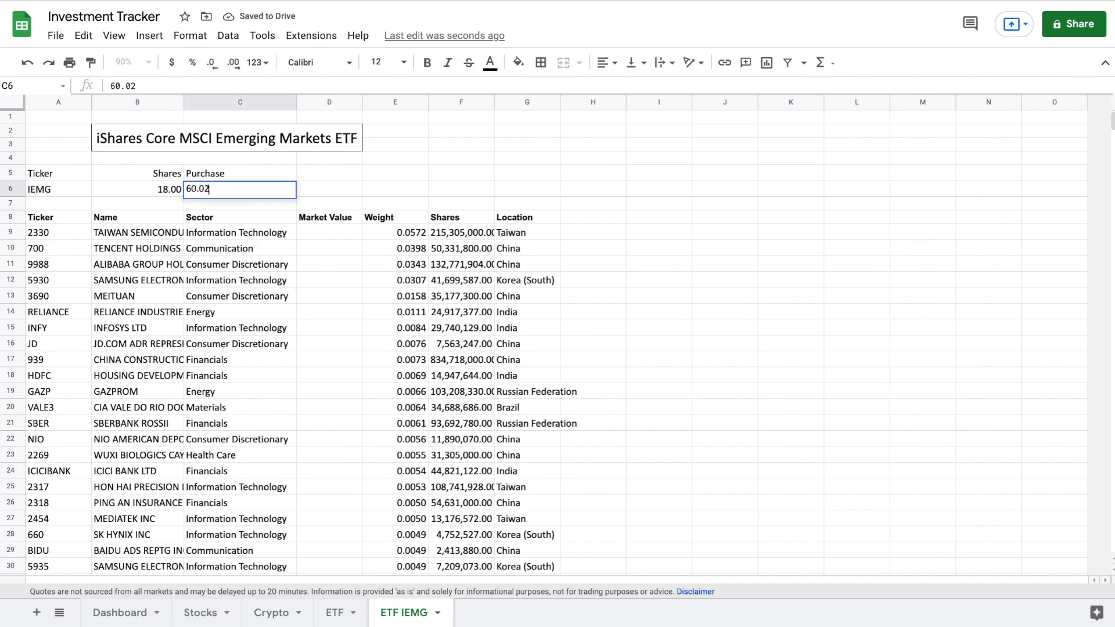
pyautogui.press('Return')
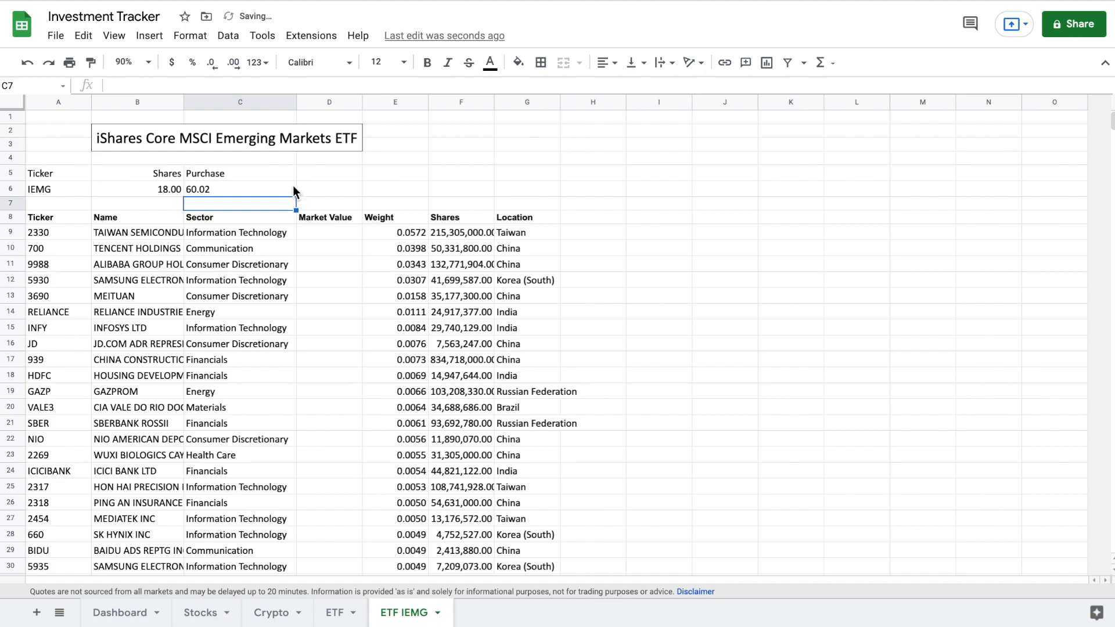
# - Add a Current Price header in D5 and fetch the ticker's price in D6 with GOOGLEFINANCE referencing A6
pyautogui.click(318, 173)
pyautogui.write('Cur')
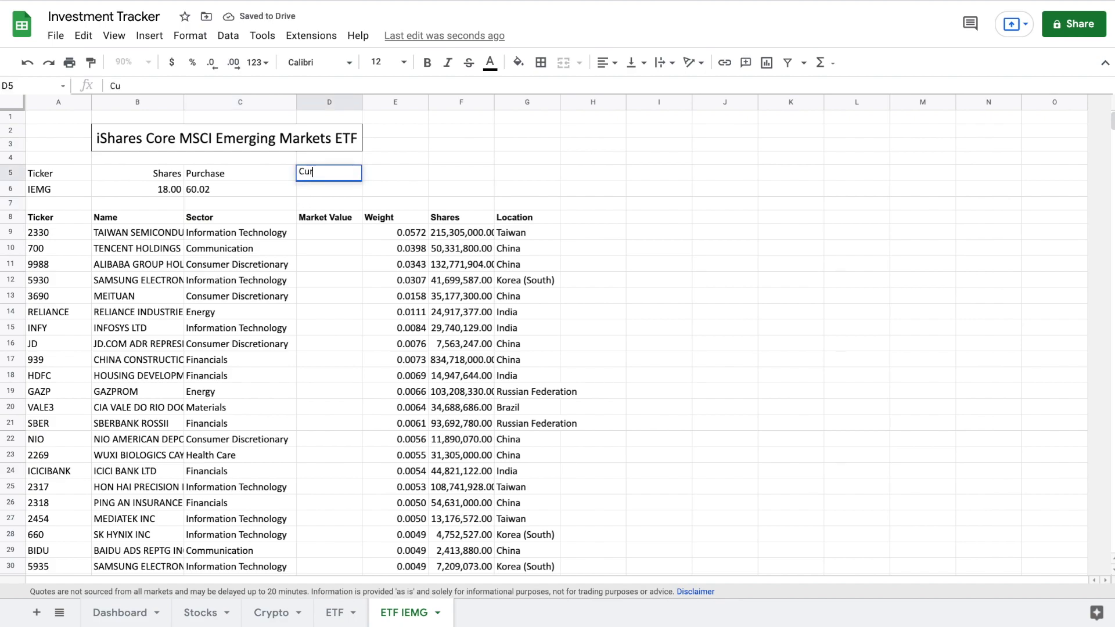
pyautogui.write('rent Price')
pyautogui.press('Return')
pyautogui.write('=goo')
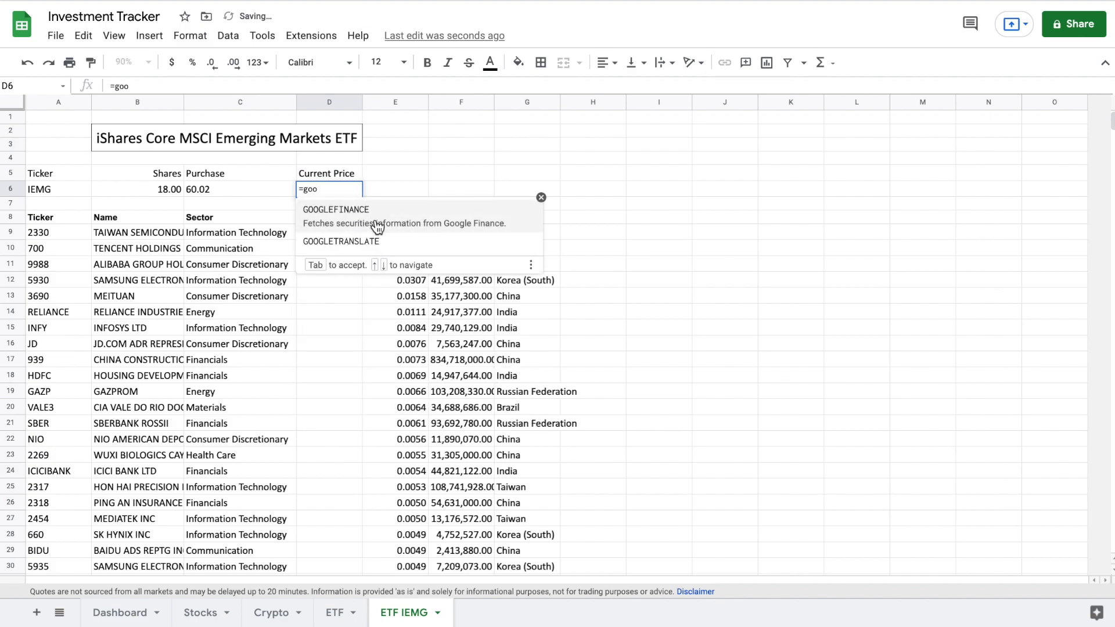
pyautogui.press('Tab')
pyautogui.click(61, 191)
pyautogui.write(')')
pyautogui.press('Return')
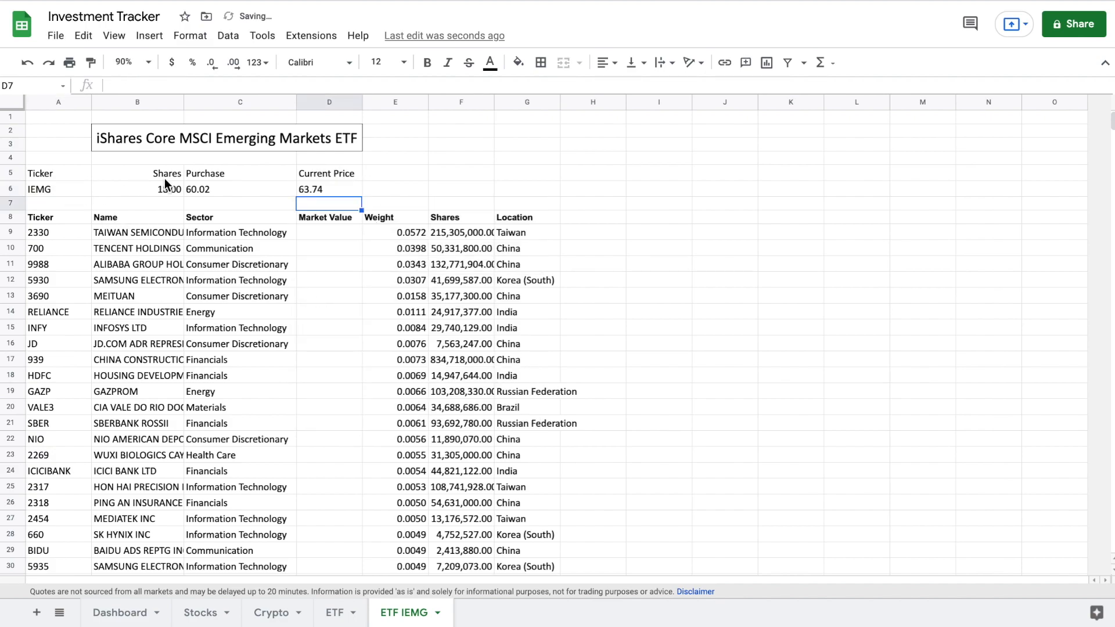
# - Add a Cost header in E5 and calculate it in E6 as shares times purchase price with =B6*C6
pyautogui.click(384, 172)
pyautogui.write('Cost')
pyautogui.press('Return')
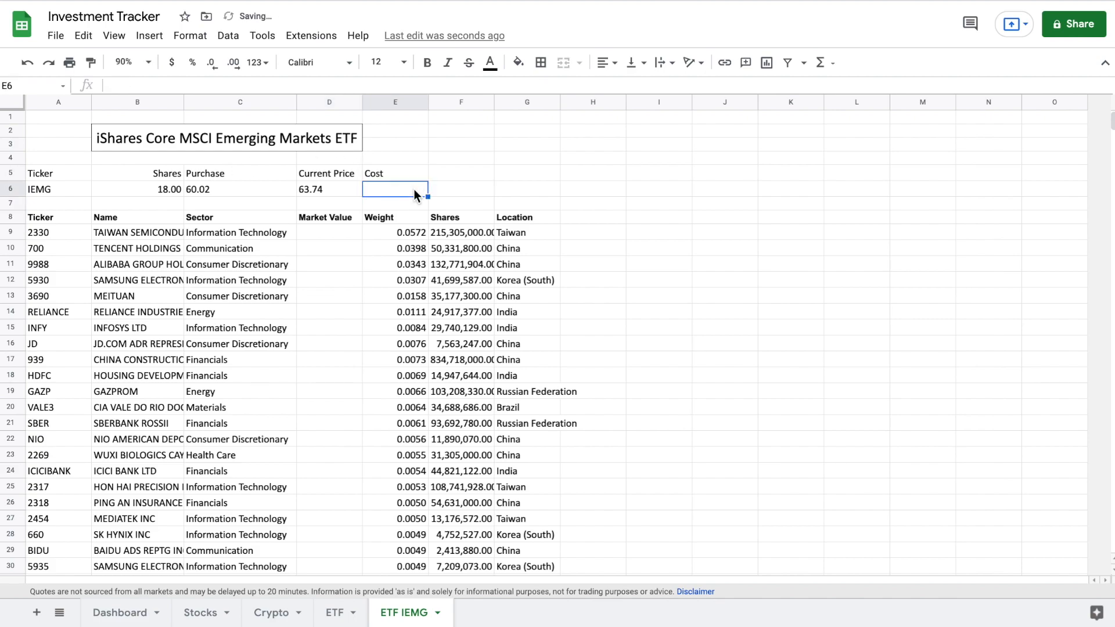
pyautogui.write('=')
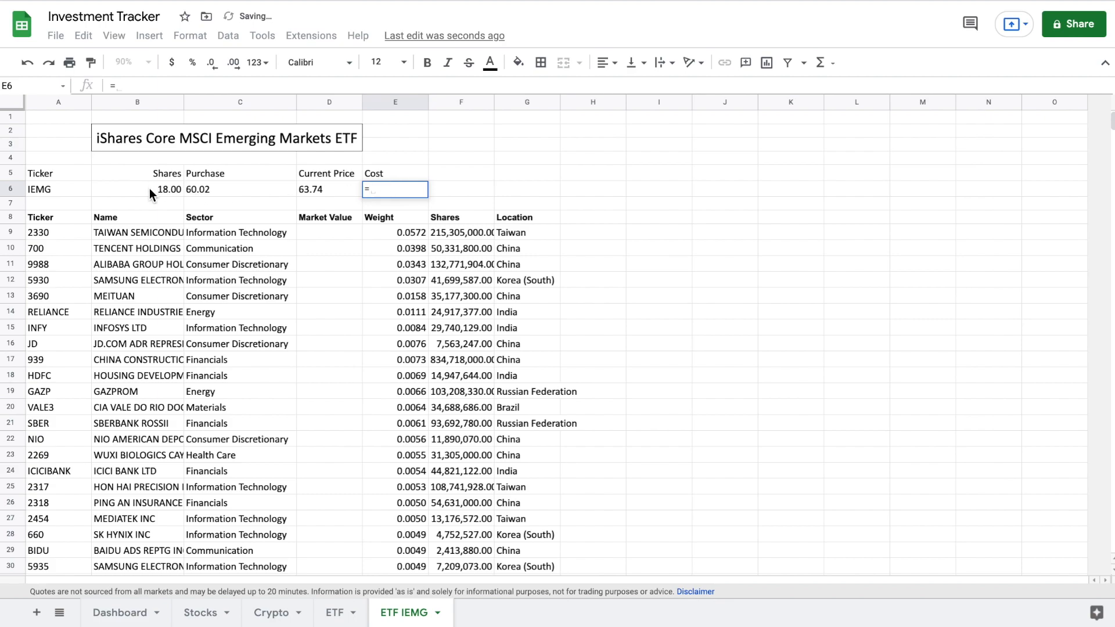
pyautogui.click(149, 192)
pyautogui.write('*')
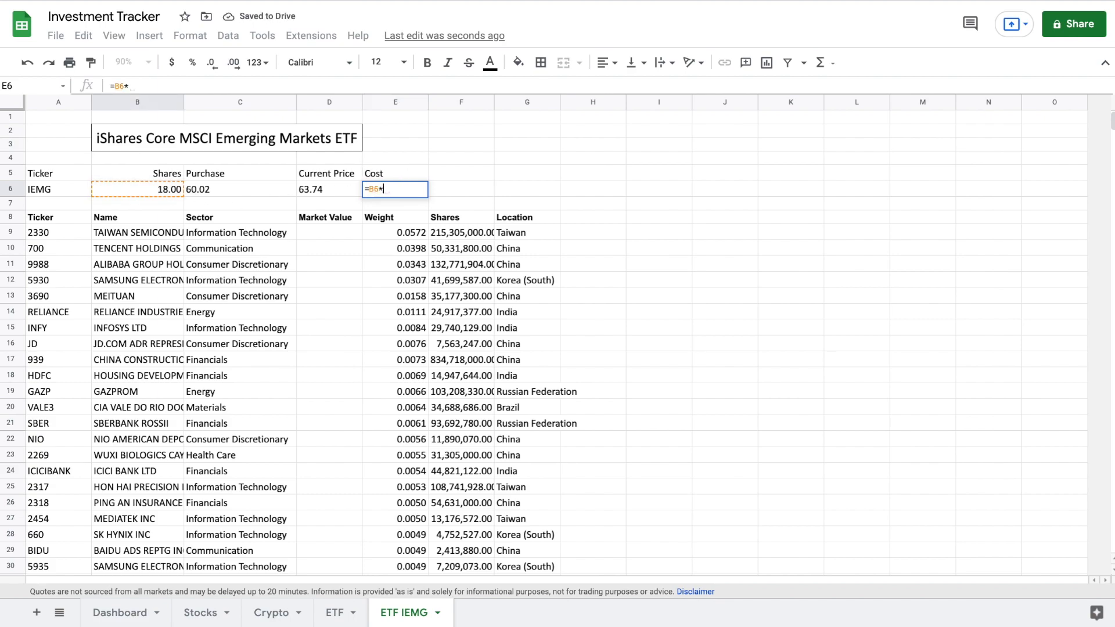
pyautogui.click(205, 190)
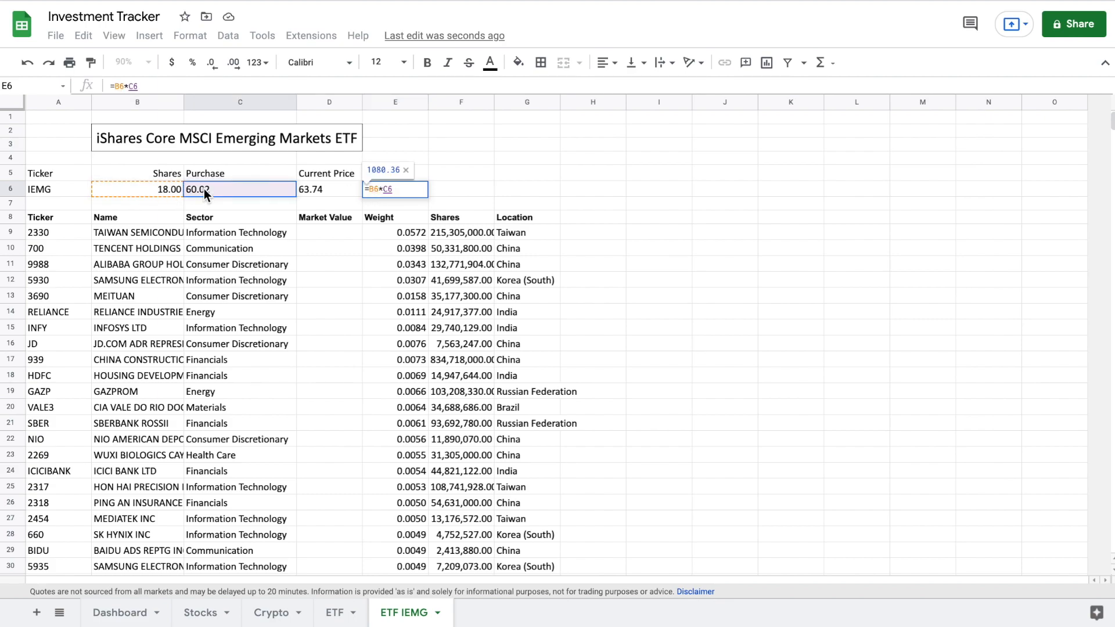
pyautogui.press('Return')
# - Add a Market Value header in F5 and calculate it in F6 as shares times current price with =B6*D6
pyautogui.click(439, 170)
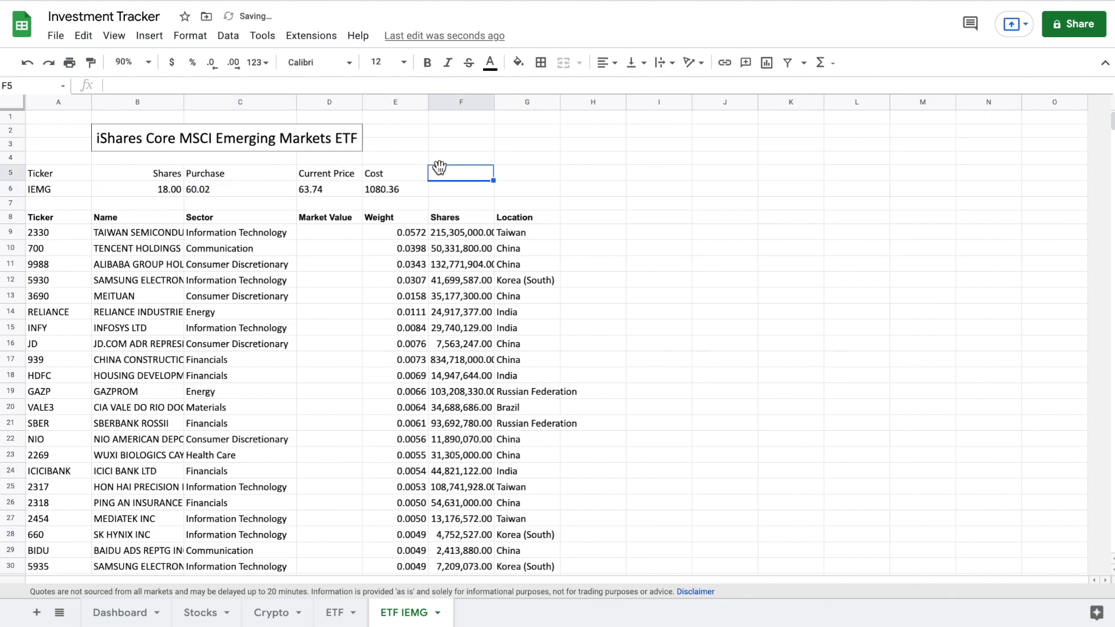
pyautogui.write('Market Value')
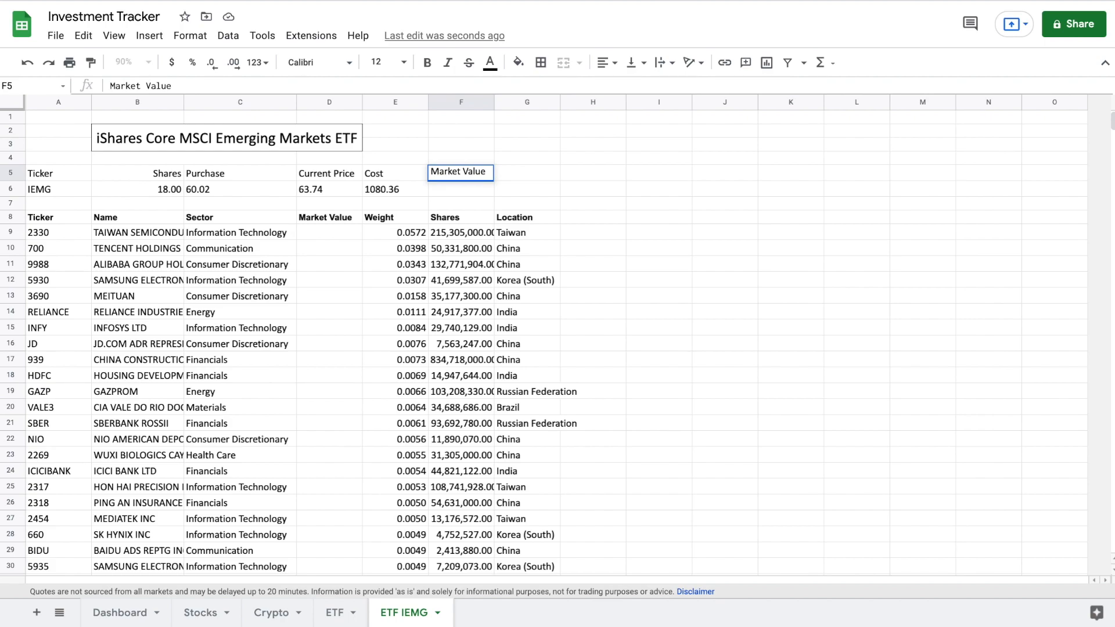
pyautogui.press('Return')
pyautogui.write('=')
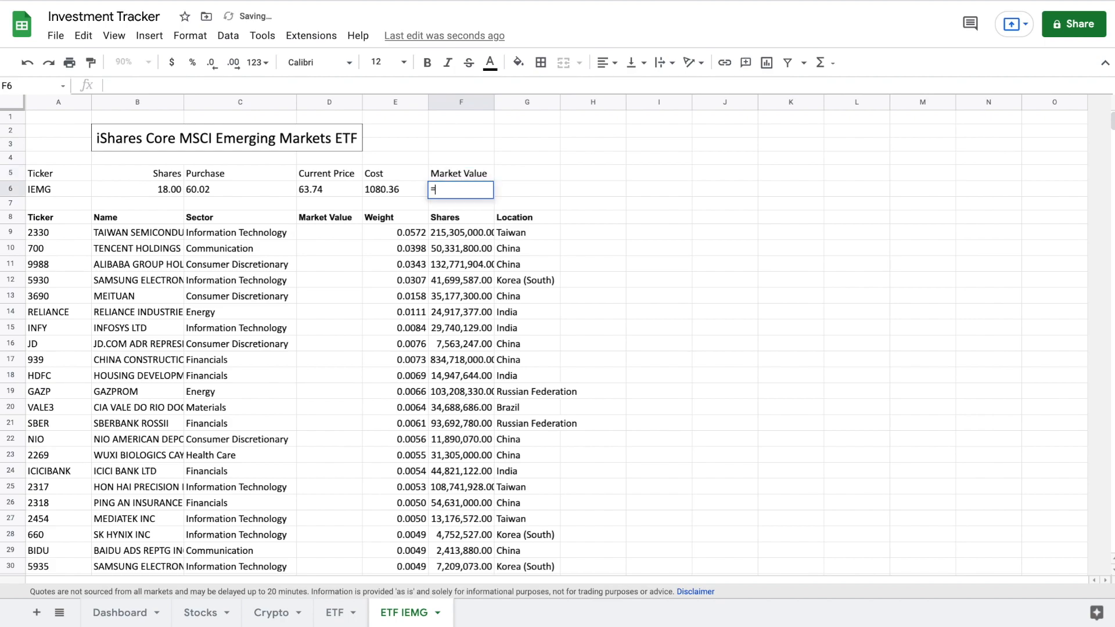
pyautogui.click(173, 189)
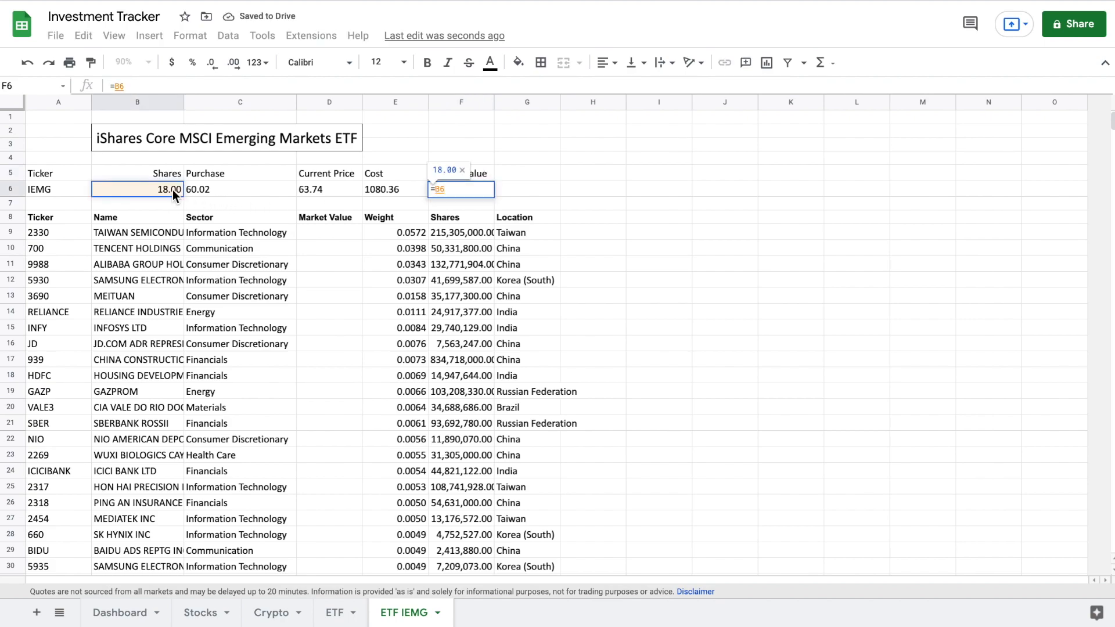
pyautogui.write('*')
pyautogui.click(329, 187)
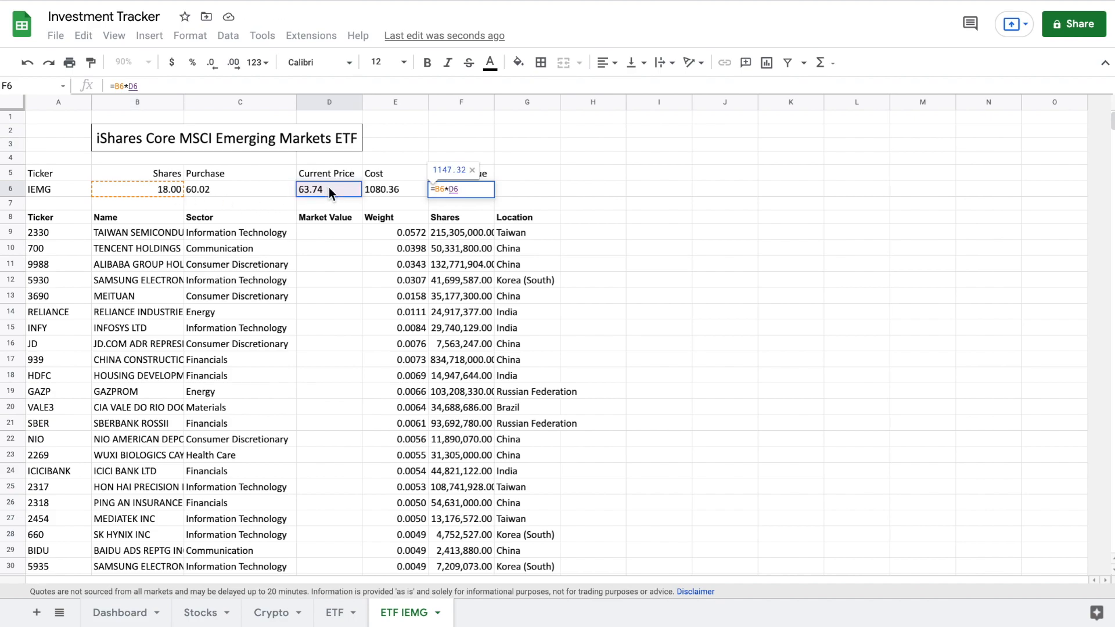
pyautogui.press('Return')
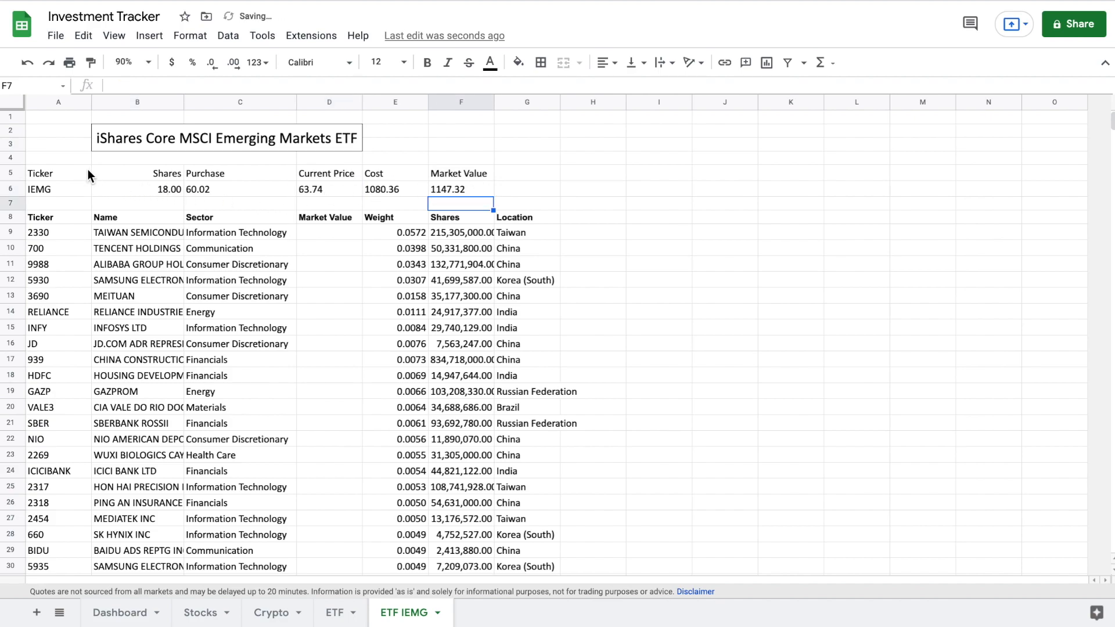
# - Apply all borders to the position header cells A5:F5
pyautogui.moveTo(88, 170); pyautogui.dragTo(475, 179)
pyautogui.click(540, 63)
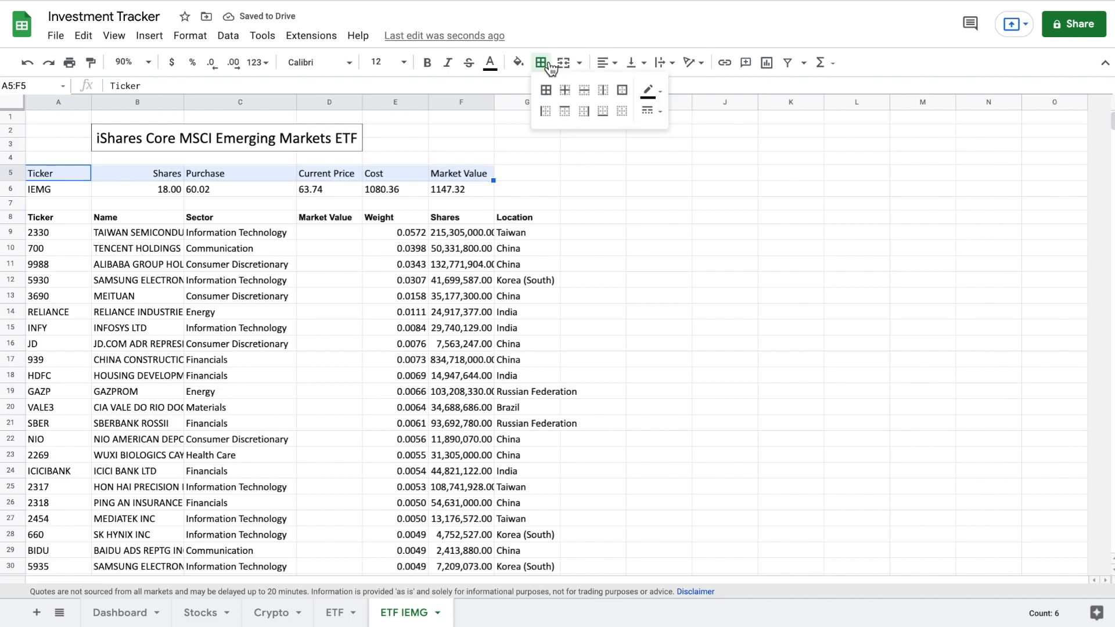
pyautogui.click(545, 90)
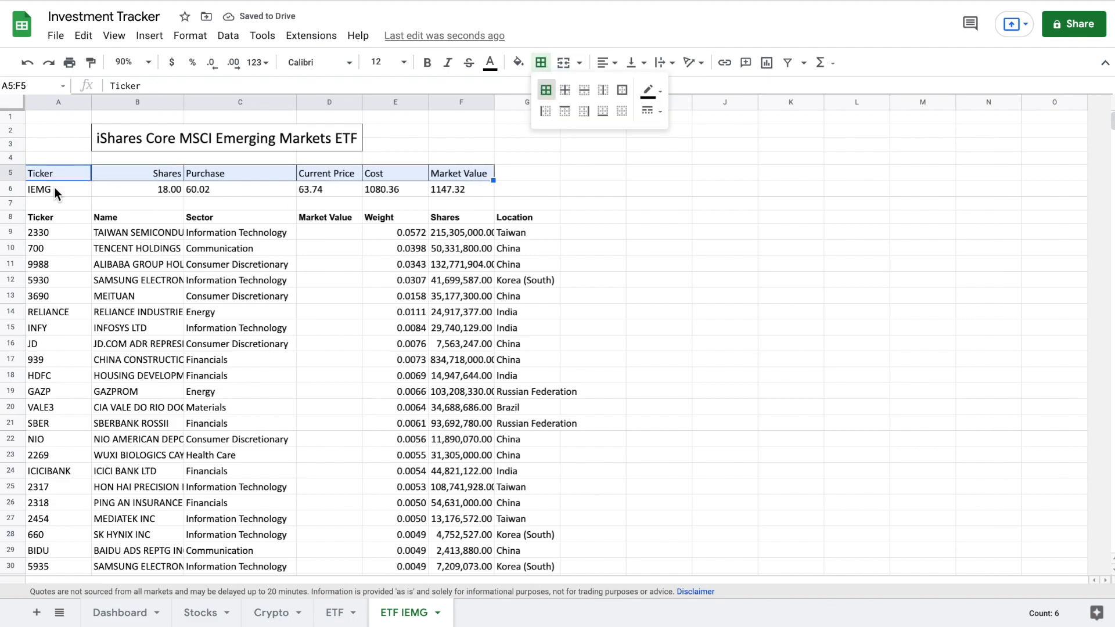
# - Add an outer border around the position values in A6:F6
pyautogui.moveTo(54, 187); pyautogui.dragTo(458, 188)
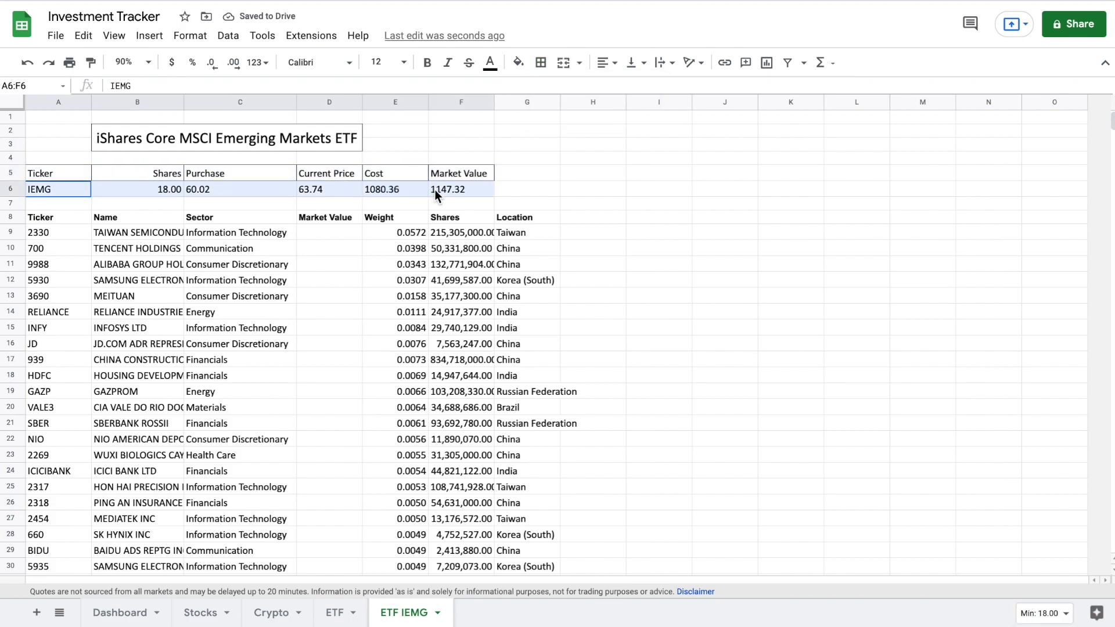
pyautogui.click(540, 63)
pyautogui.click(622, 90)
pyautogui.click(534, 162)
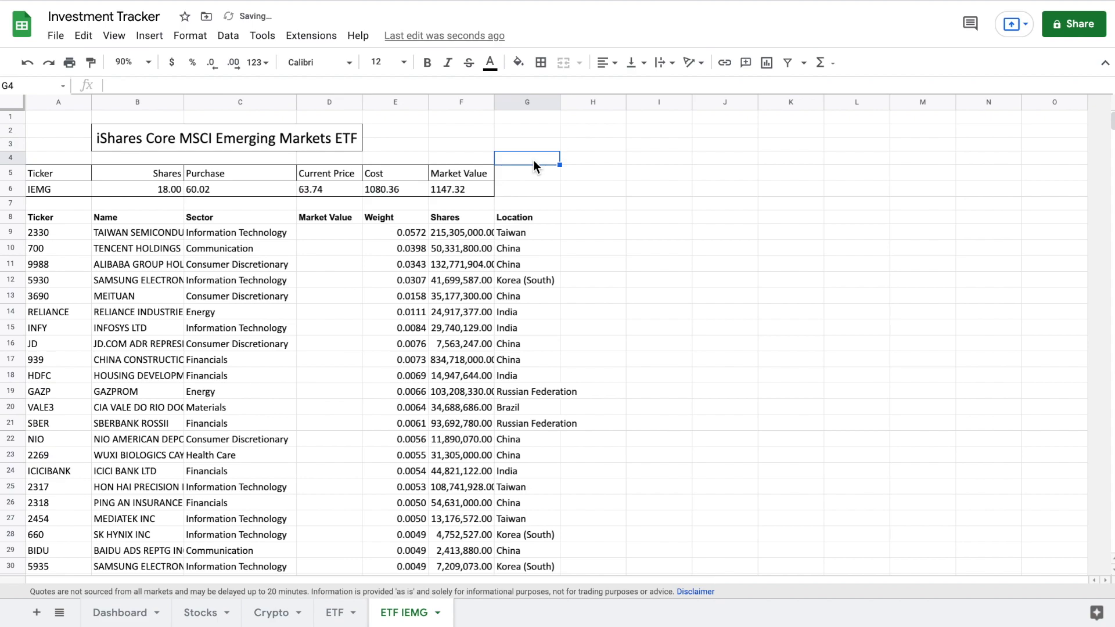
# - Apply all borders to the position value cells A6:F6
pyautogui.moveTo(73, 186); pyautogui.dragTo(434, 193)
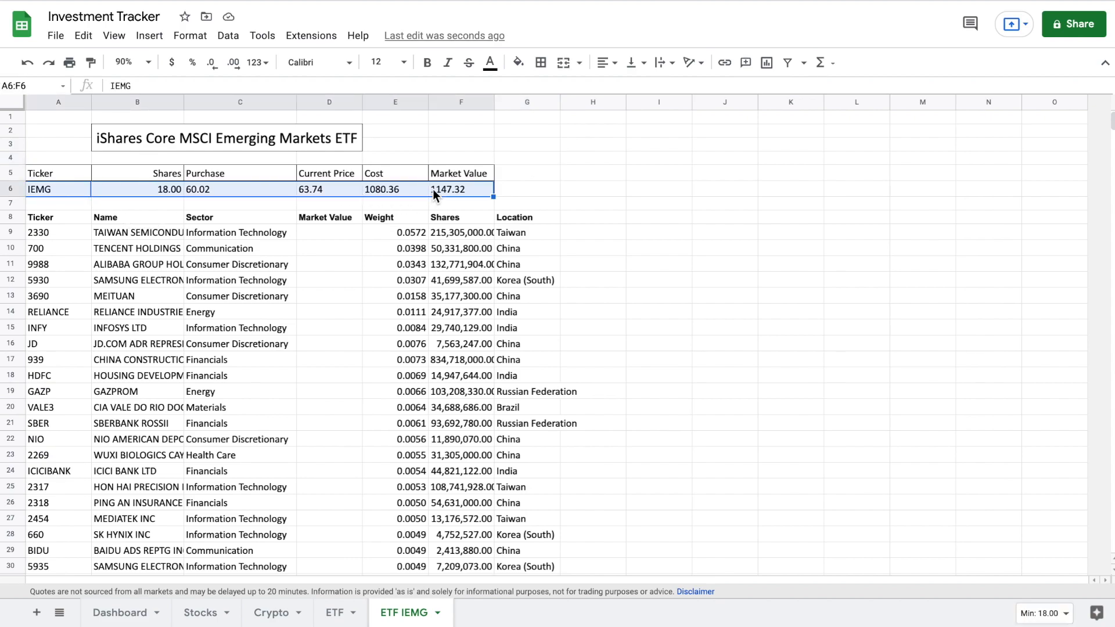
pyautogui.click(540, 63)
pyautogui.click(546, 90)
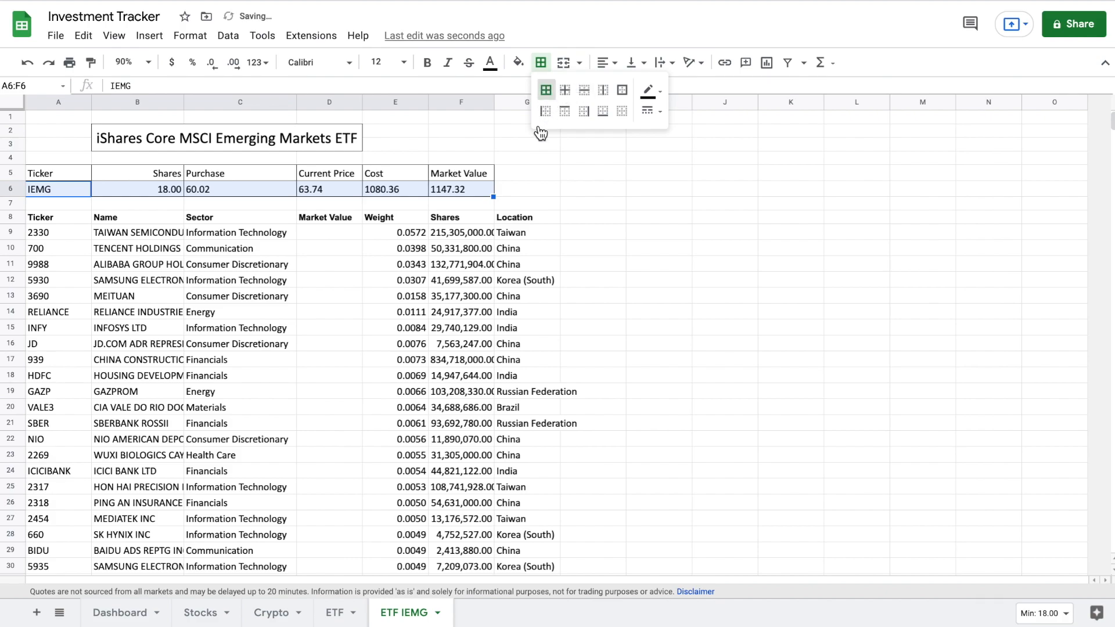
pyautogui.click(572, 160)
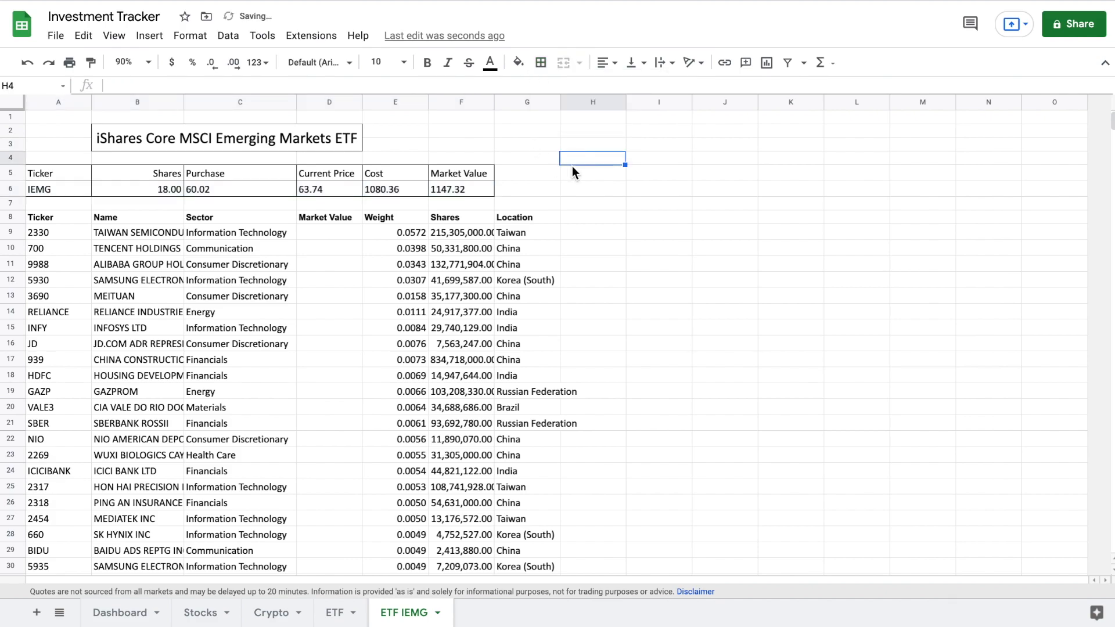
# - Calculate the first holding's market value in D9 as the position's market value times its weight with =F6*E9
pyautogui.click(349, 232)
pyautogui.write('=')
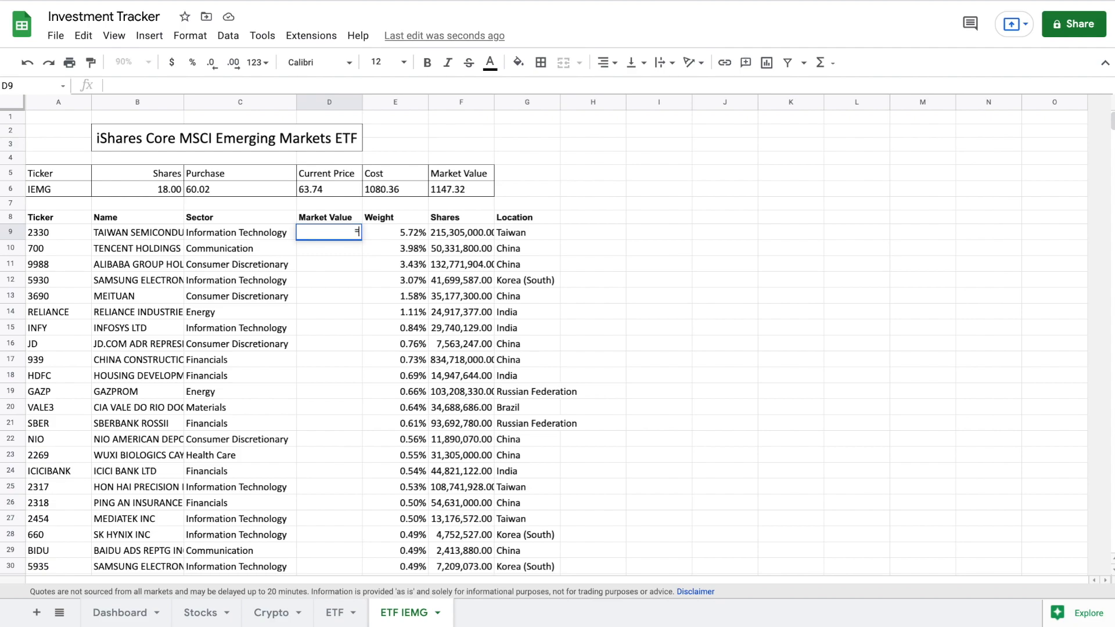
pyautogui.click(446, 186)
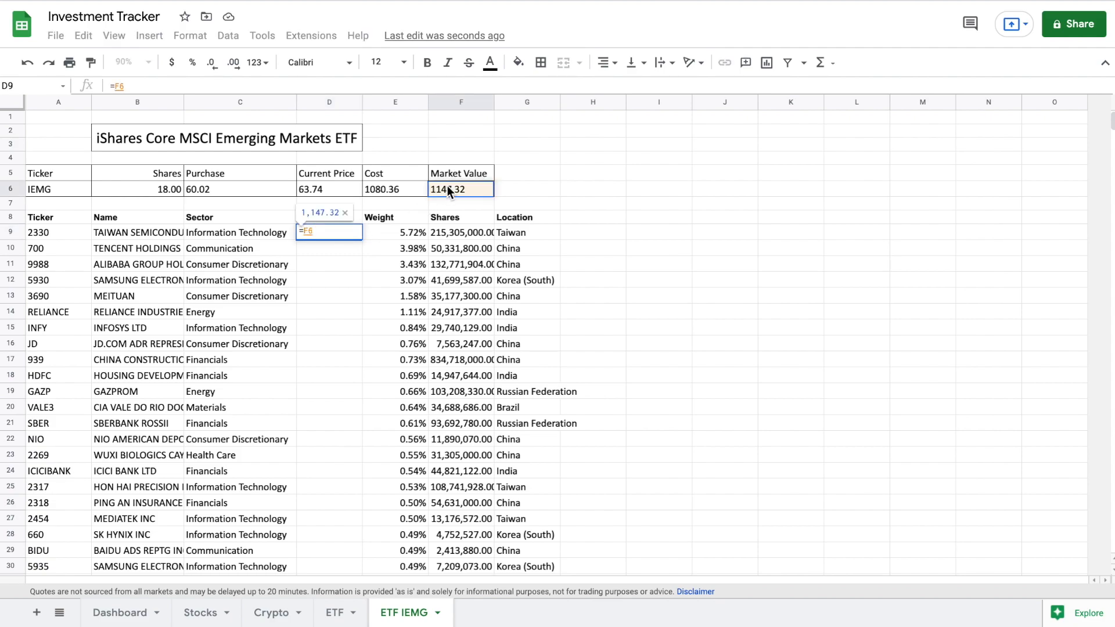
pyautogui.write('*')
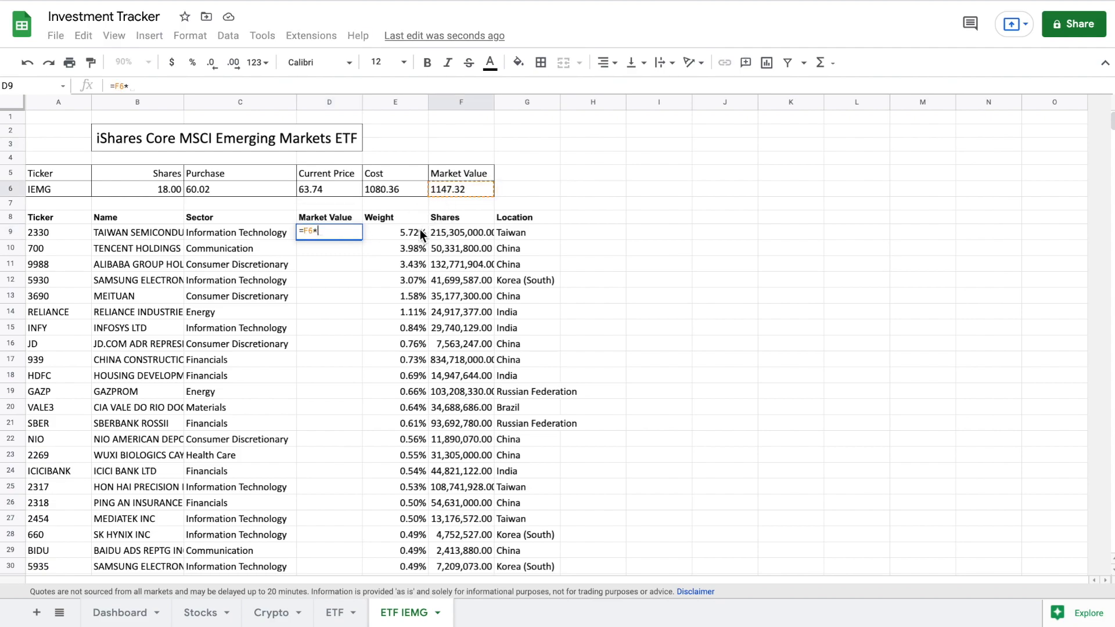
pyautogui.click(419, 232)
pyautogui.press('Return')
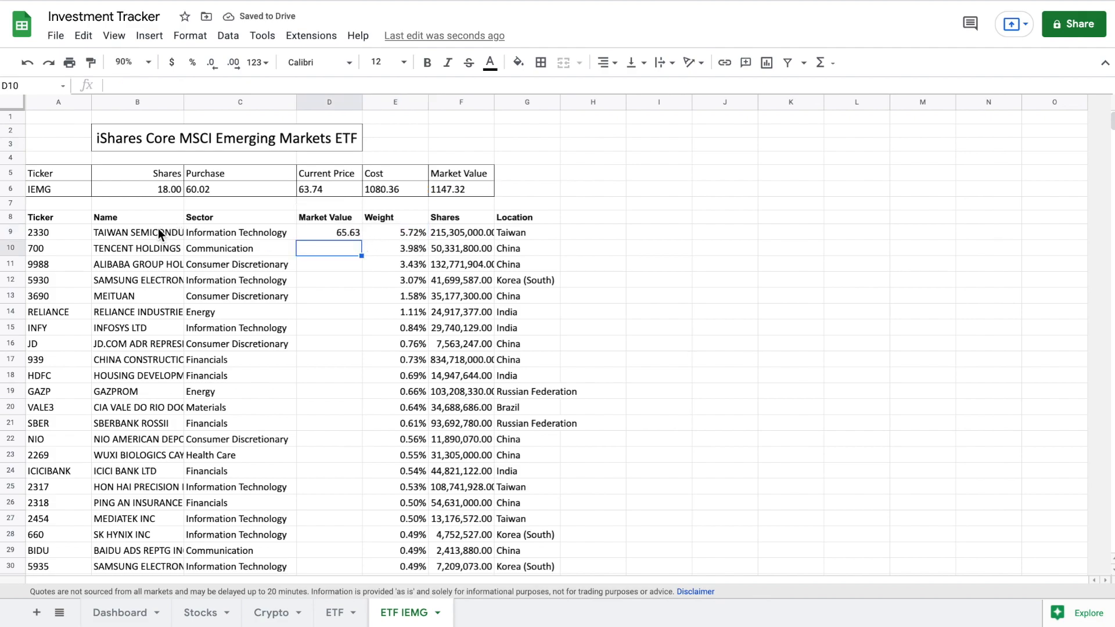
# - Make the F6 reference absolute in D9 so the formula reads =$F$6*E9, and fill it down the holdings' Market Value column
pyautogui.click(330, 232)
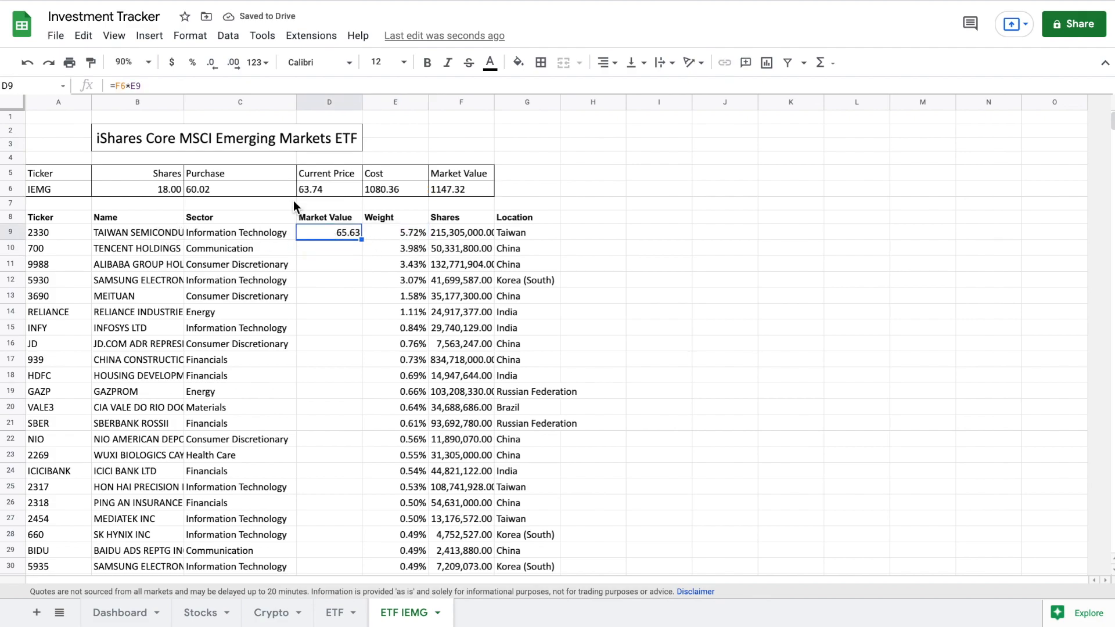
pyautogui.click(114, 86)
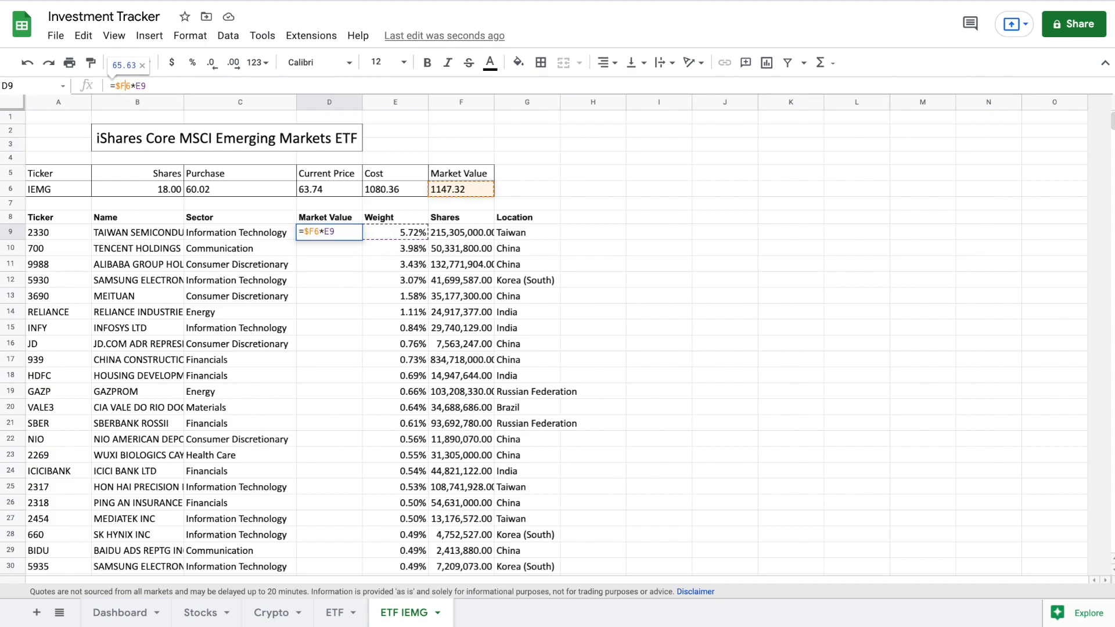
pyautogui.press('F4')
pyautogui.press('Return')
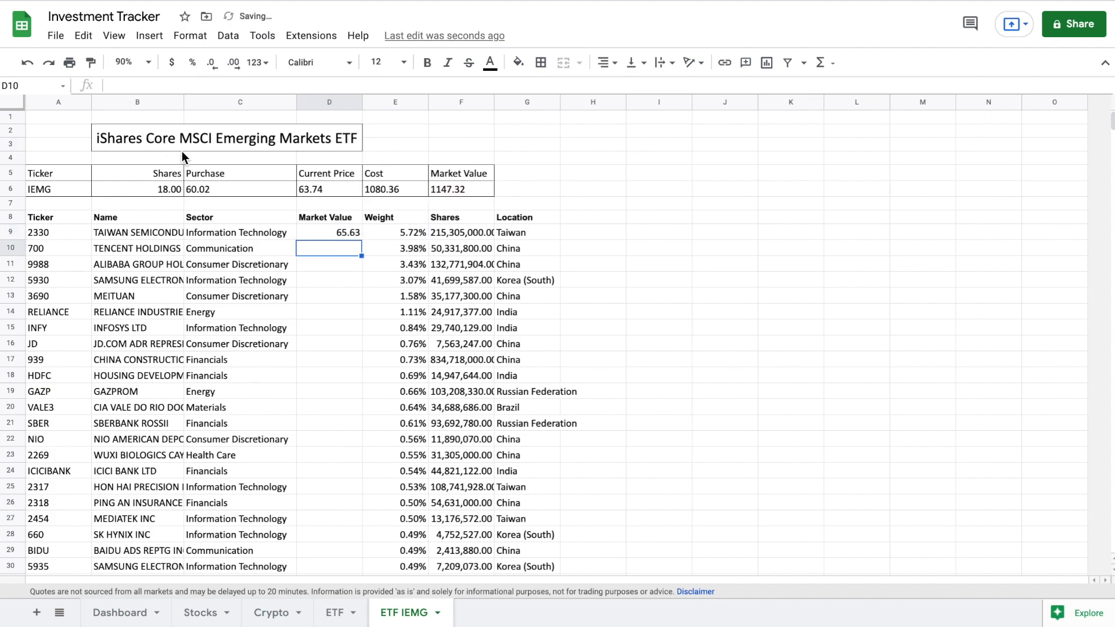
pyautogui.click(333, 232)
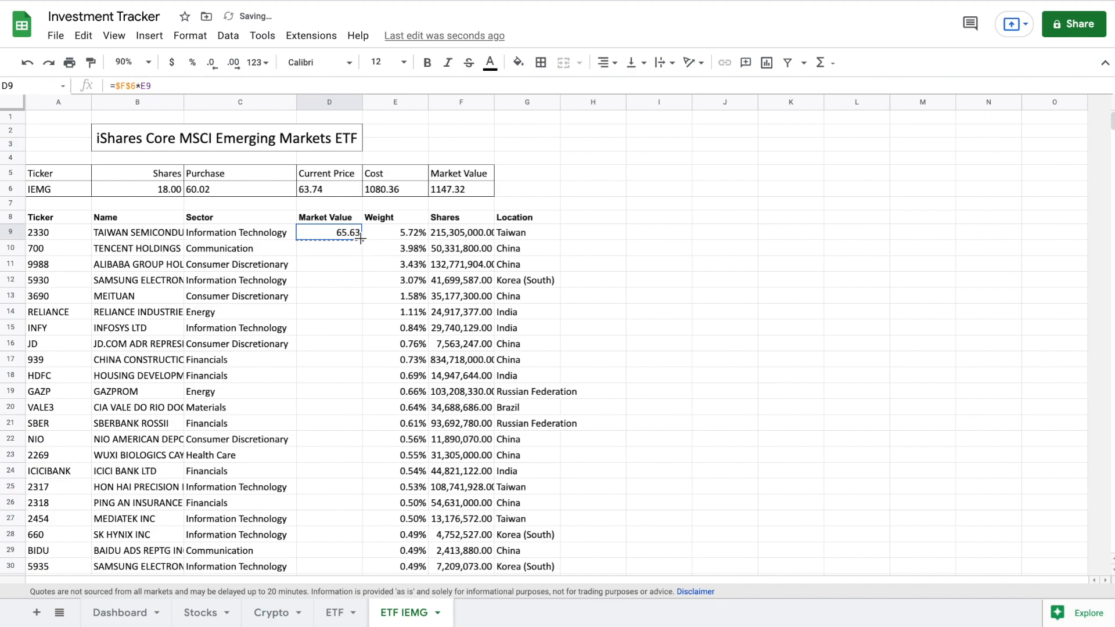
pyautogui.doubleClick(361, 239)
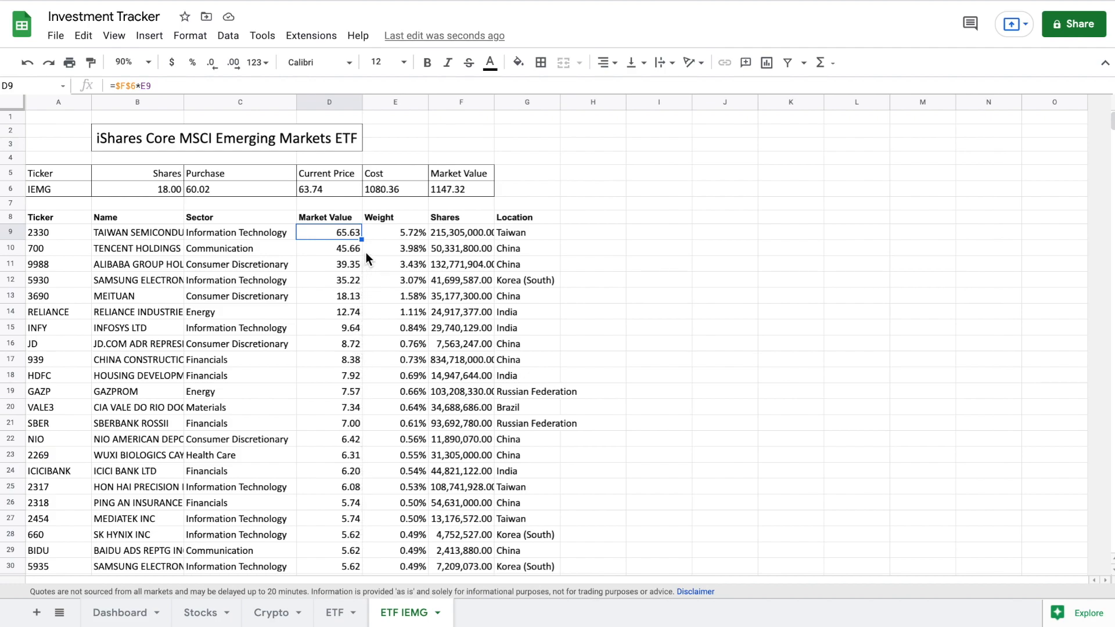
# - Merge cells I8:J8 and enter the heading Value by Location
pyautogui.moveTo(668, 219); pyautogui.dragTo(698, 216)
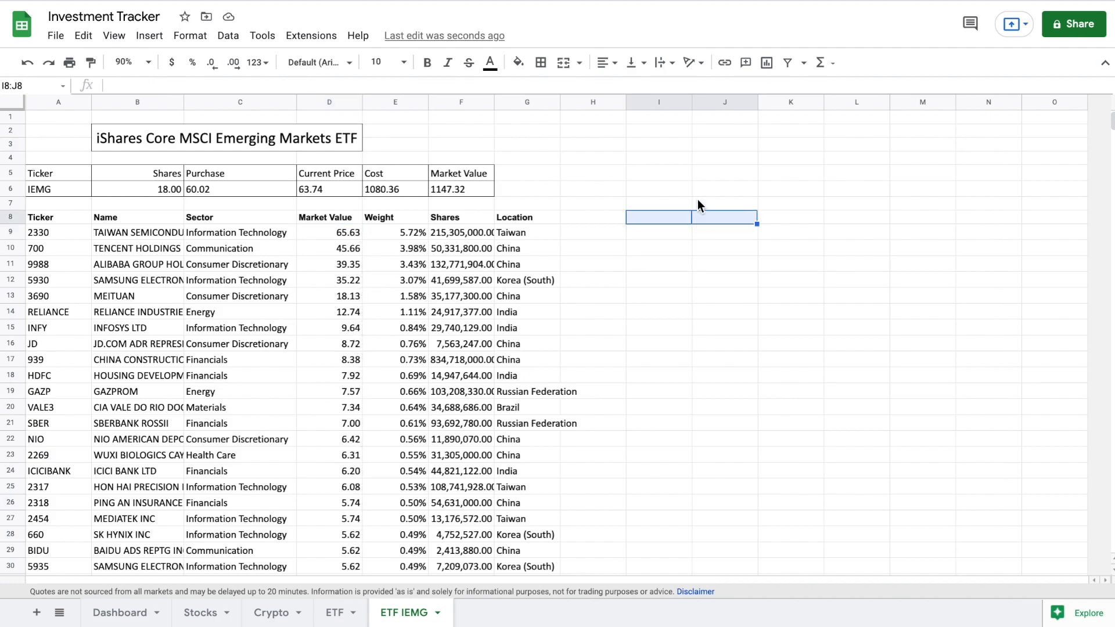
pyautogui.click(563, 63)
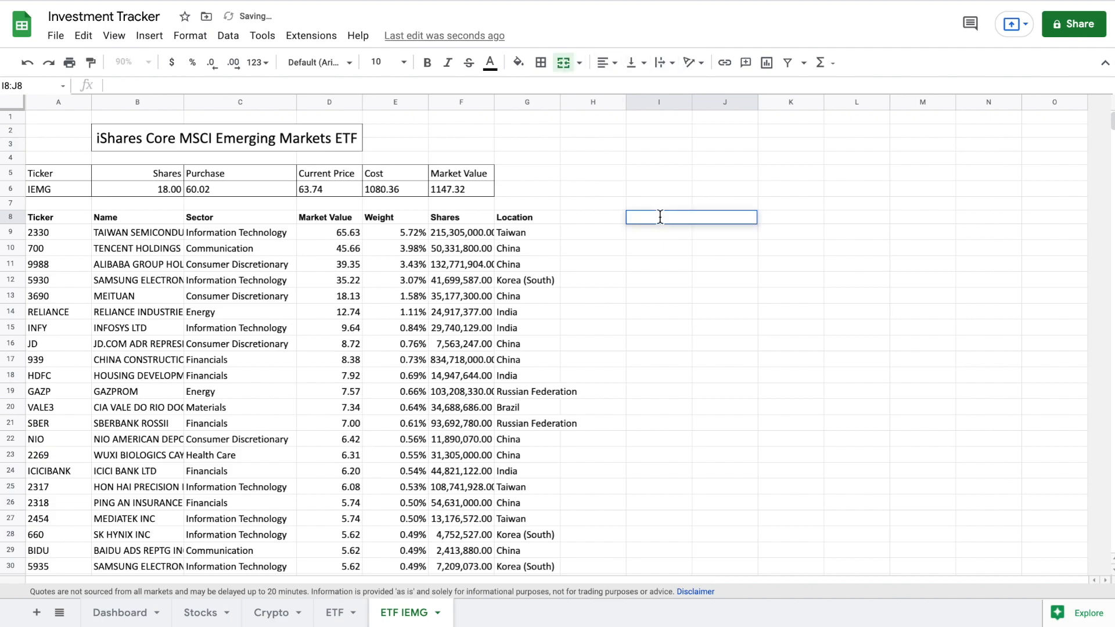
pyautogui.press('Return')
pyautogui.write('Value by Location')
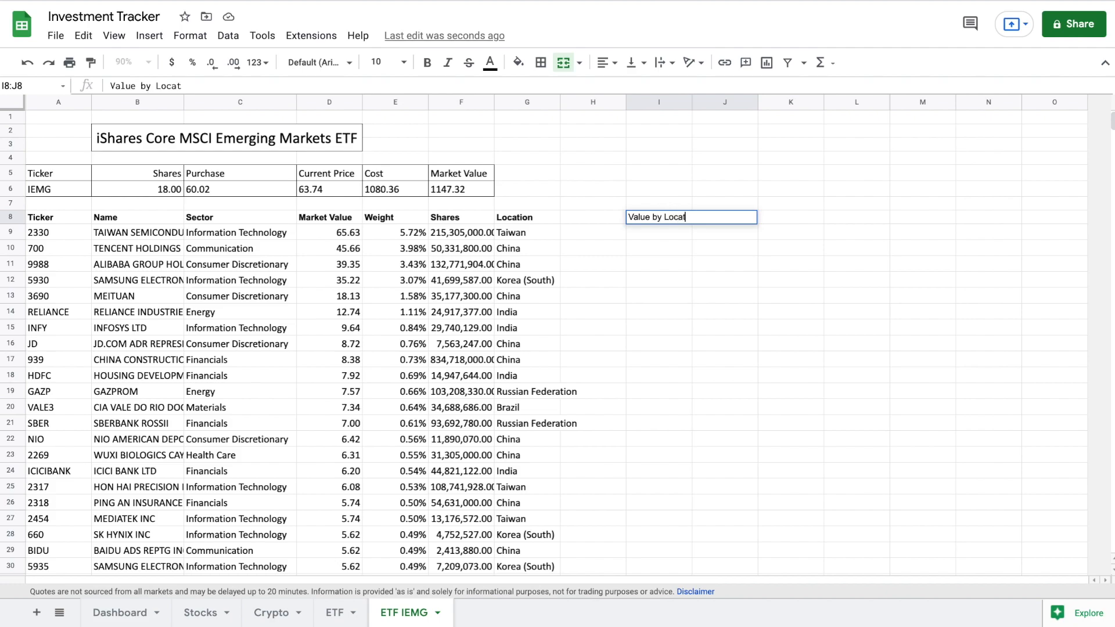
pyautogui.press('Return')
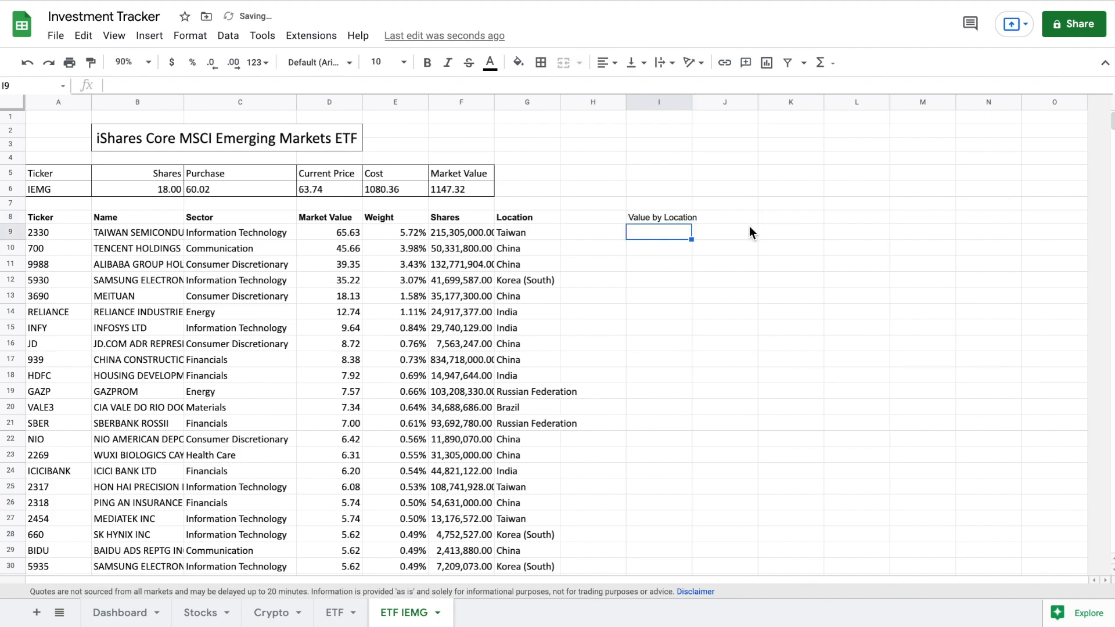
# - Center the Value by Location heading horizontally in its merged cell
pyautogui.click(719, 219)
pyautogui.click(606, 62)
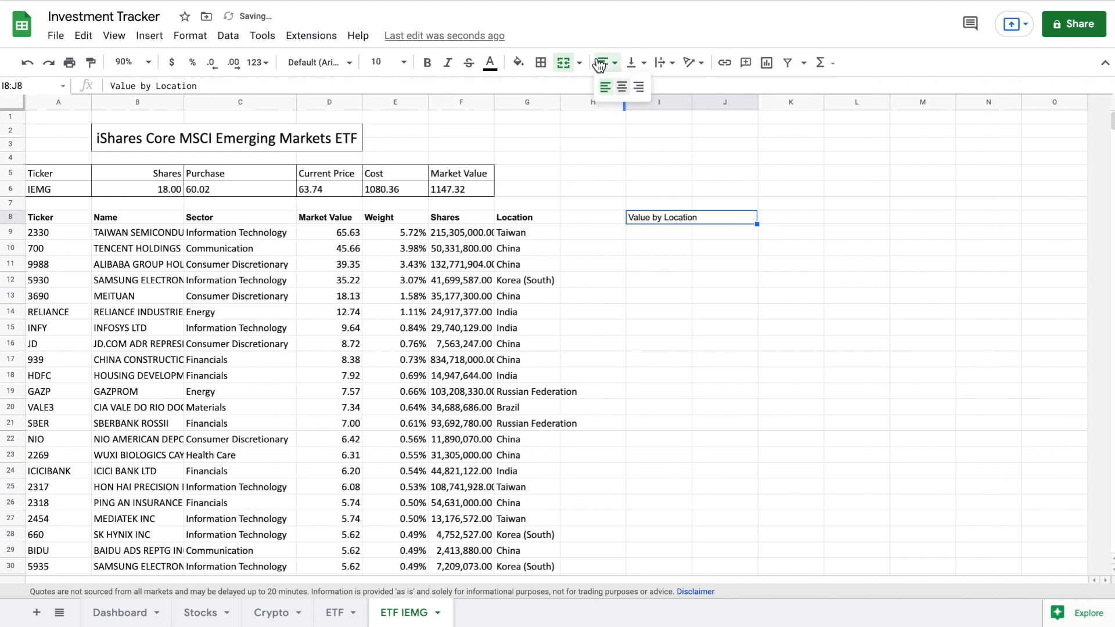
pyautogui.click(623, 87)
# - Apply all borders to the holdings header row A8:G8
pyautogui.moveTo(72, 218); pyautogui.dragTo(510, 218)
pyautogui.click(542, 61)
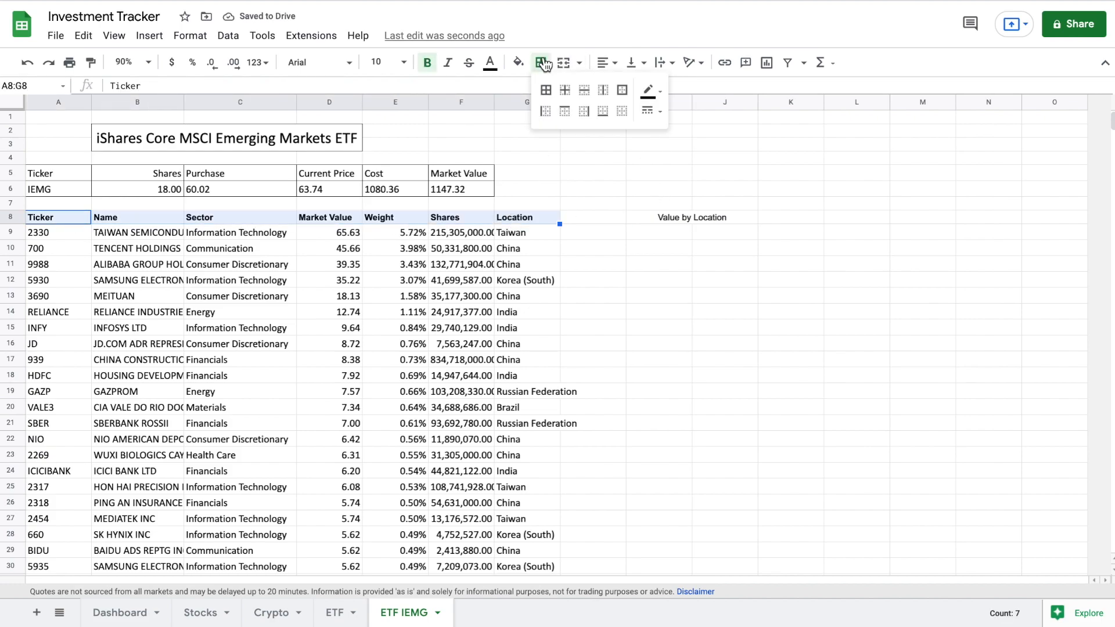
pyautogui.click(546, 98)
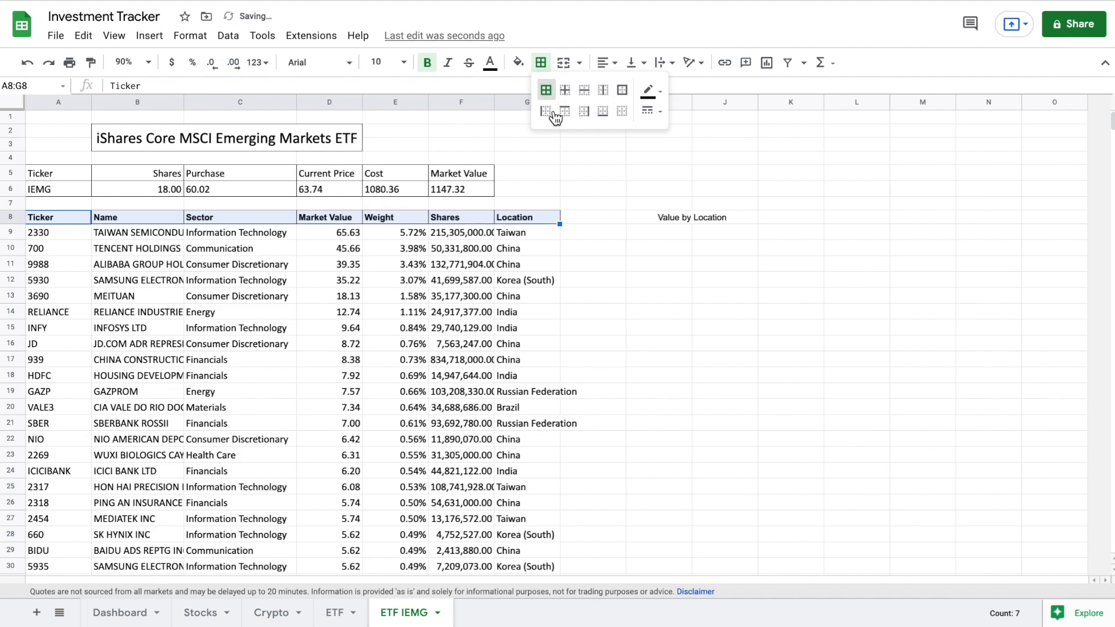
# - Add an outer border around the merged Value by Location heading
pyautogui.click(691, 218)
pyautogui.click(541, 62)
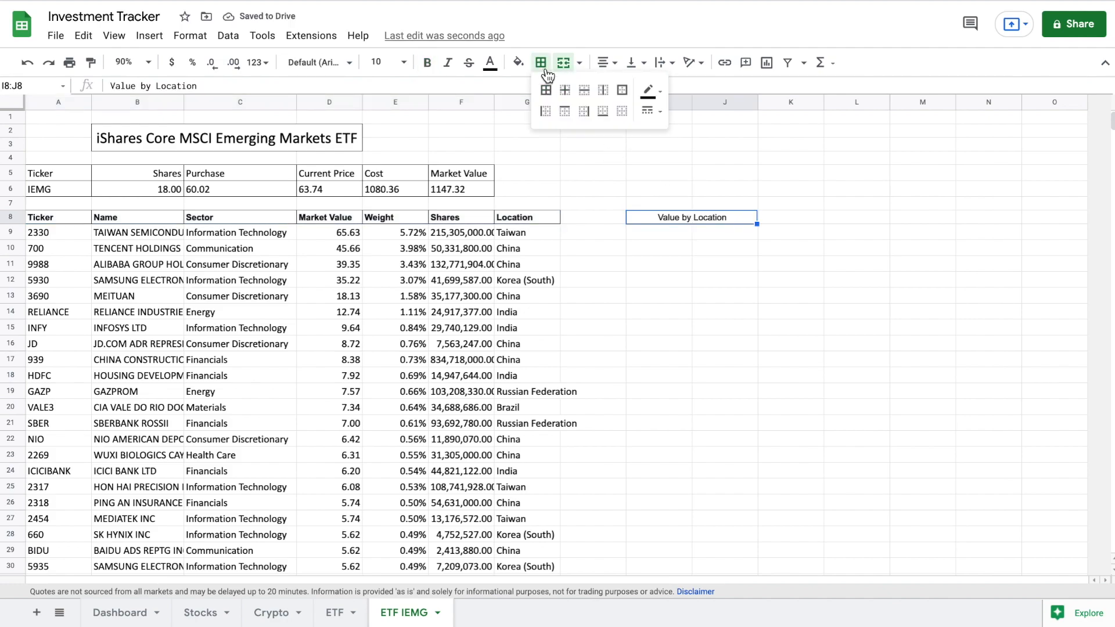
pyautogui.click(622, 90)
pyautogui.click(666, 190)
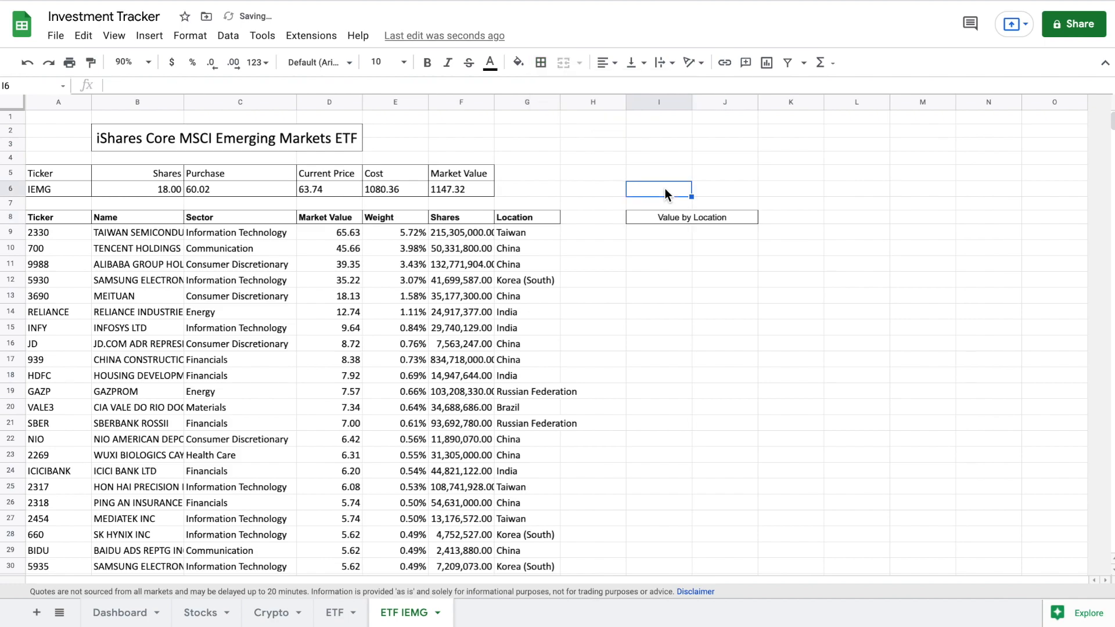
# - List each distinct holding location below the Value by Location heading by entering =UNIQUE(G9:G2229) in I9
pyautogui.click(652, 233)
pyautogui.write('=uniqure')
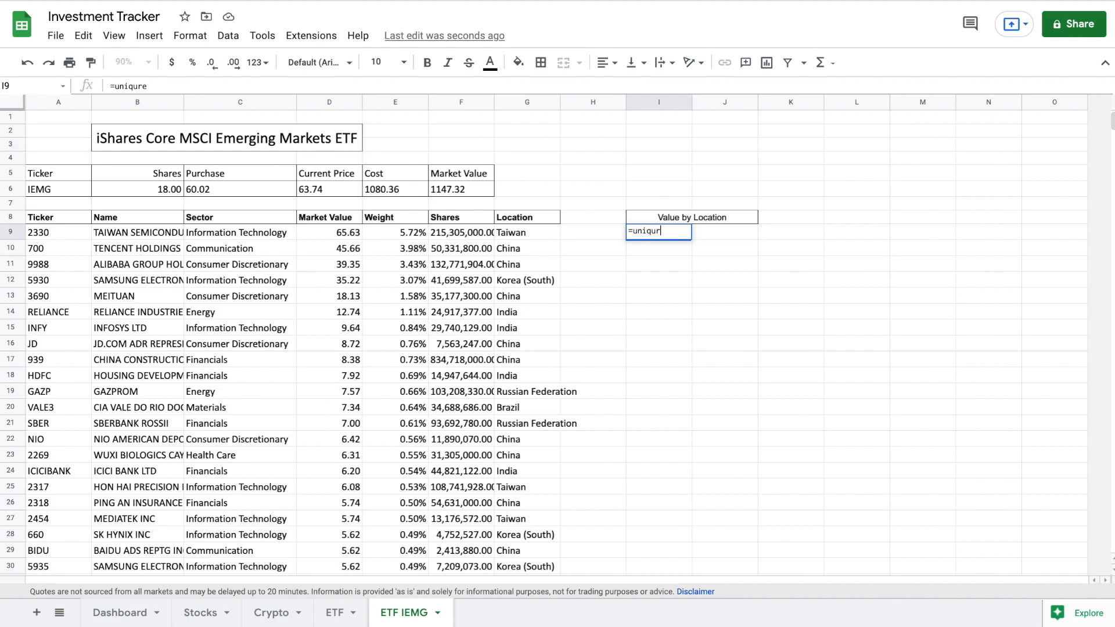
pyautogui.press('BackSpace')
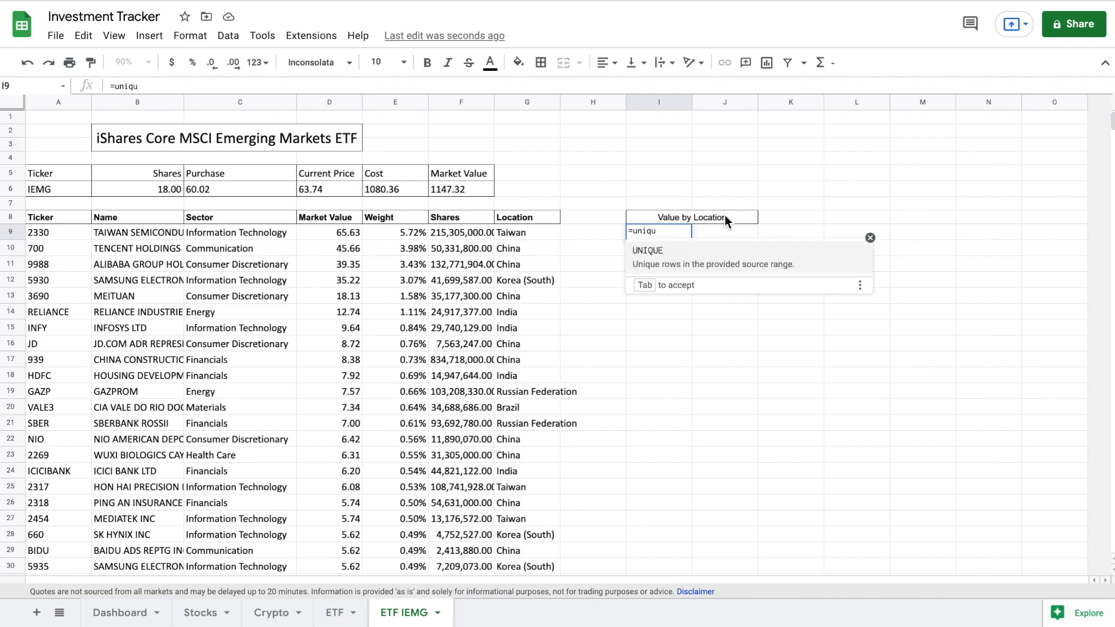
pyautogui.click(708, 257)
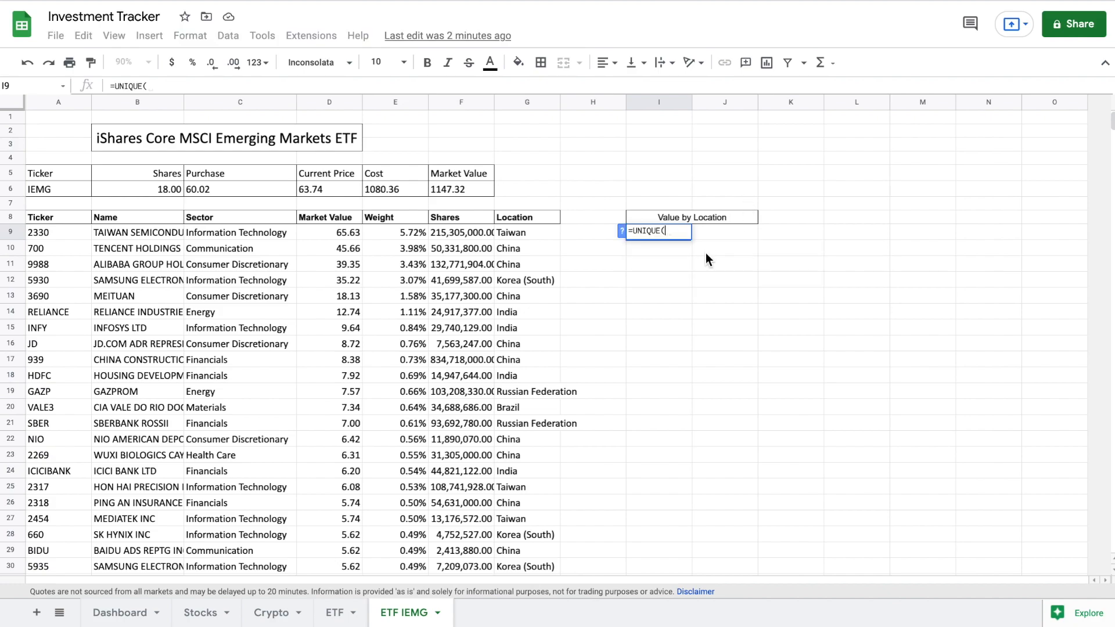
pyautogui.click(541, 232)
pyautogui.hotkey('ctrl', 'shift', 'Down')
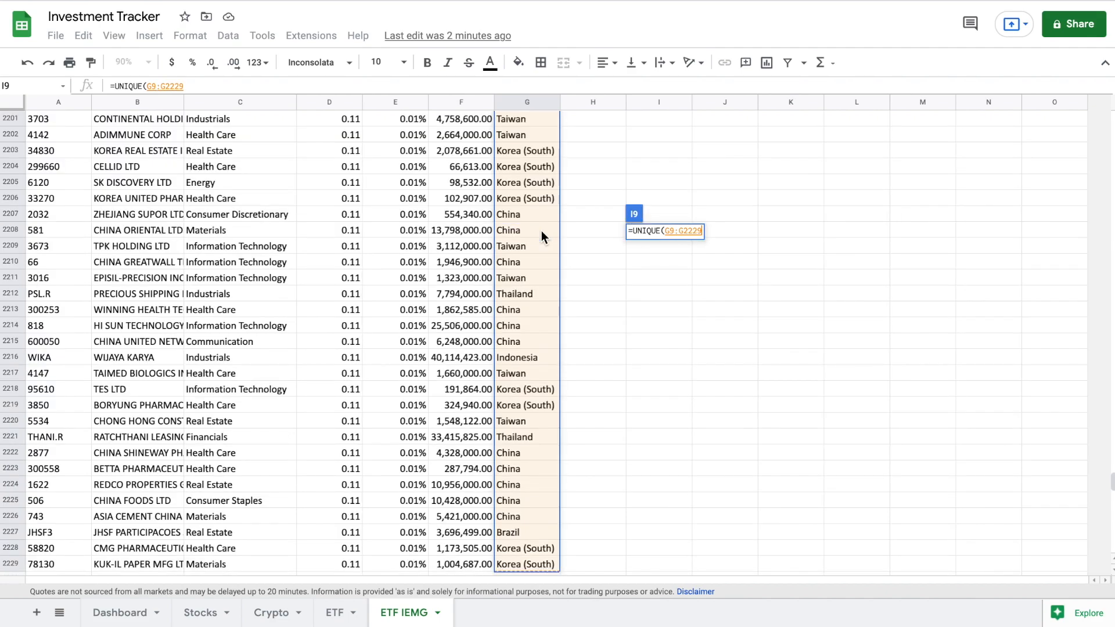
pyautogui.write(')')
pyautogui.press('Return')
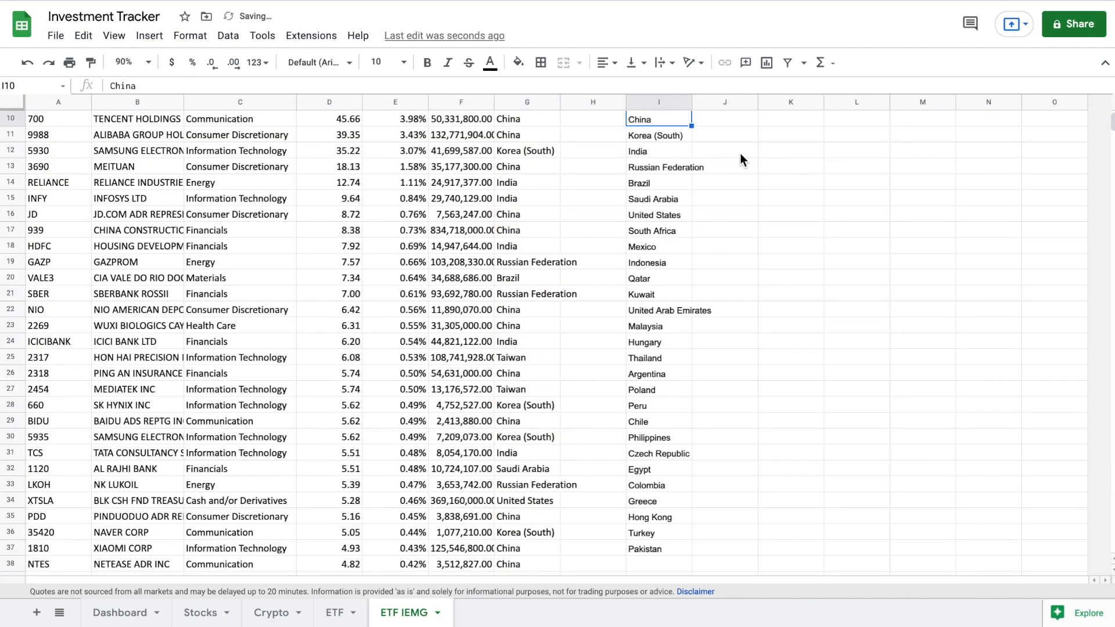
pyautogui.scroll(3, 740, 162)
pyautogui.moveTo(681, 150); pyautogui.dragTo(654, 486)
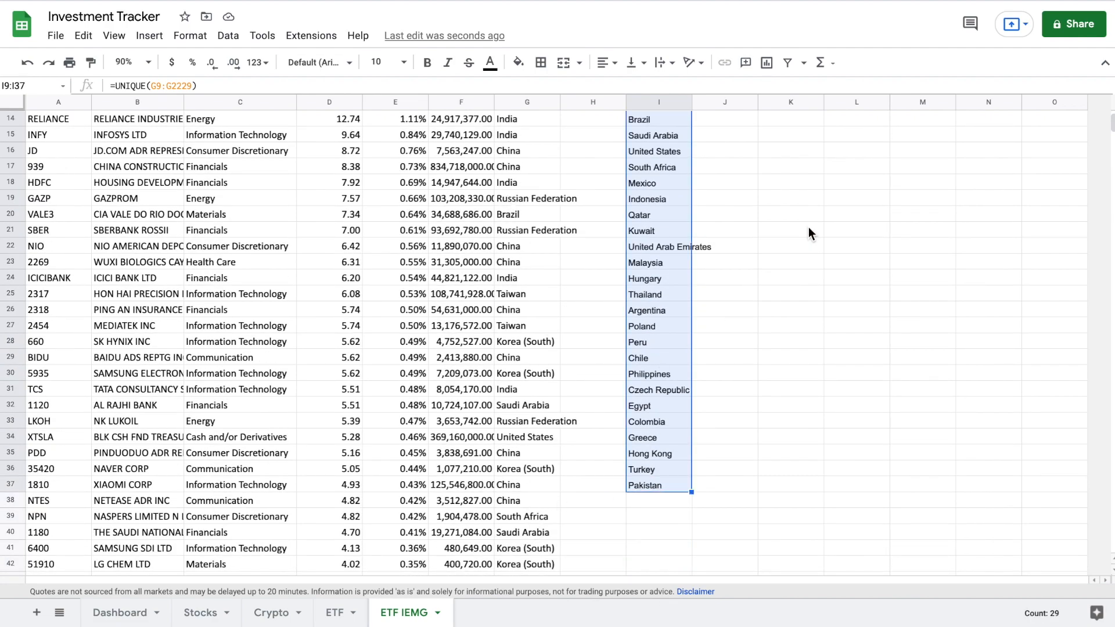
pyautogui.scroll(5, 808, 228)
# - Start a SUMIF formula in J9 with the holdings' Location range G9:G2229 as the range to test
pyautogui.click(729, 234)
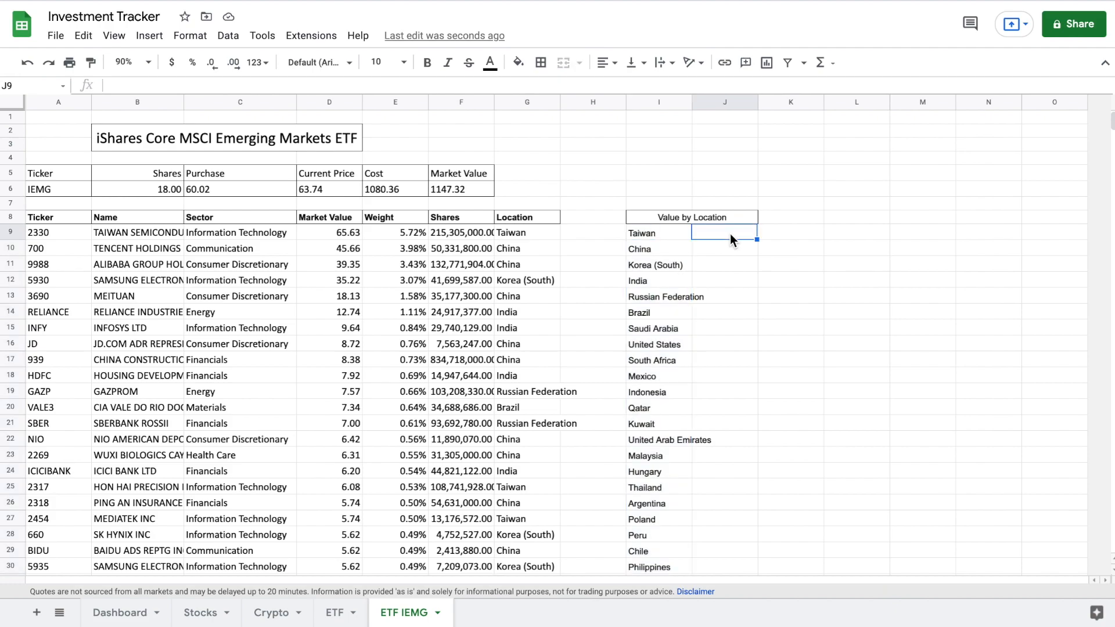
pyautogui.write('=sumif')
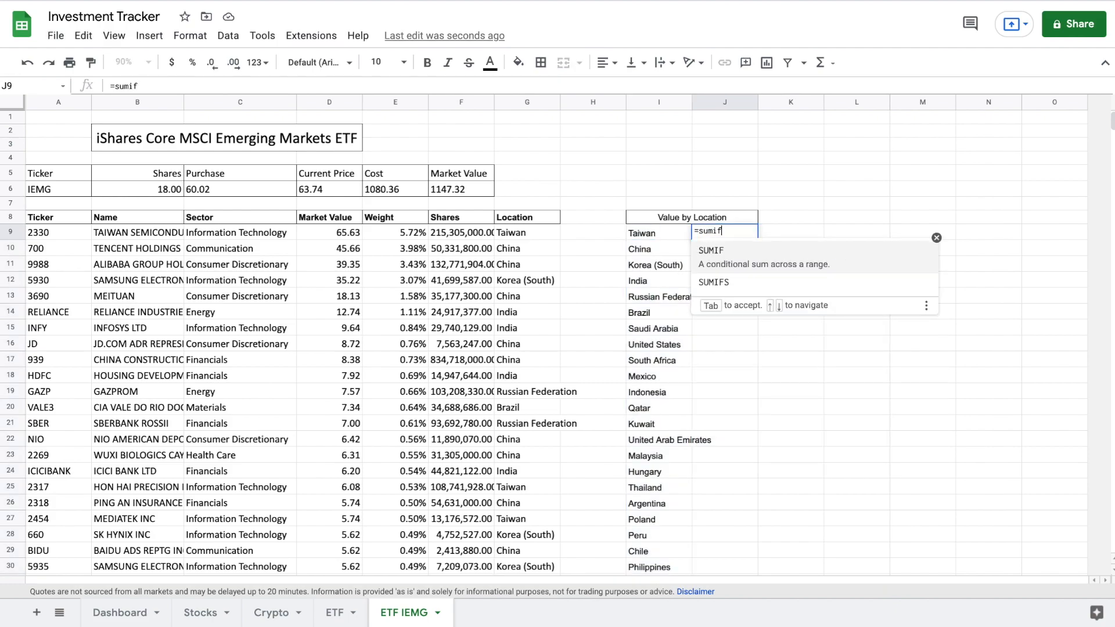
pyautogui.write('(')
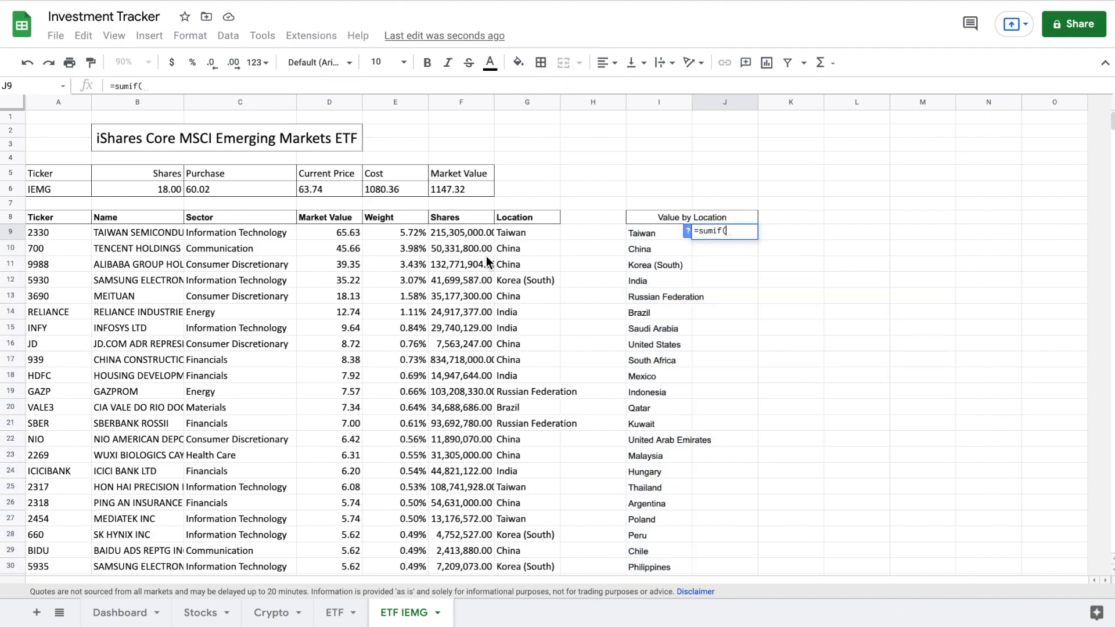
pyautogui.click(515, 234)
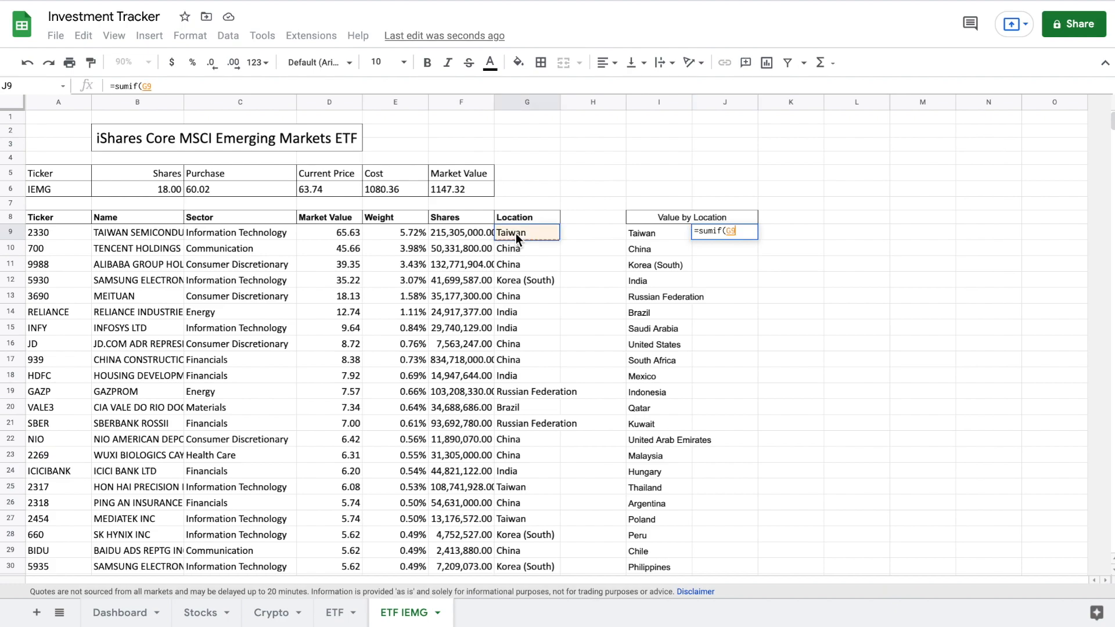
pyautogui.hotkey('ctrl', 'shift', 'Down')
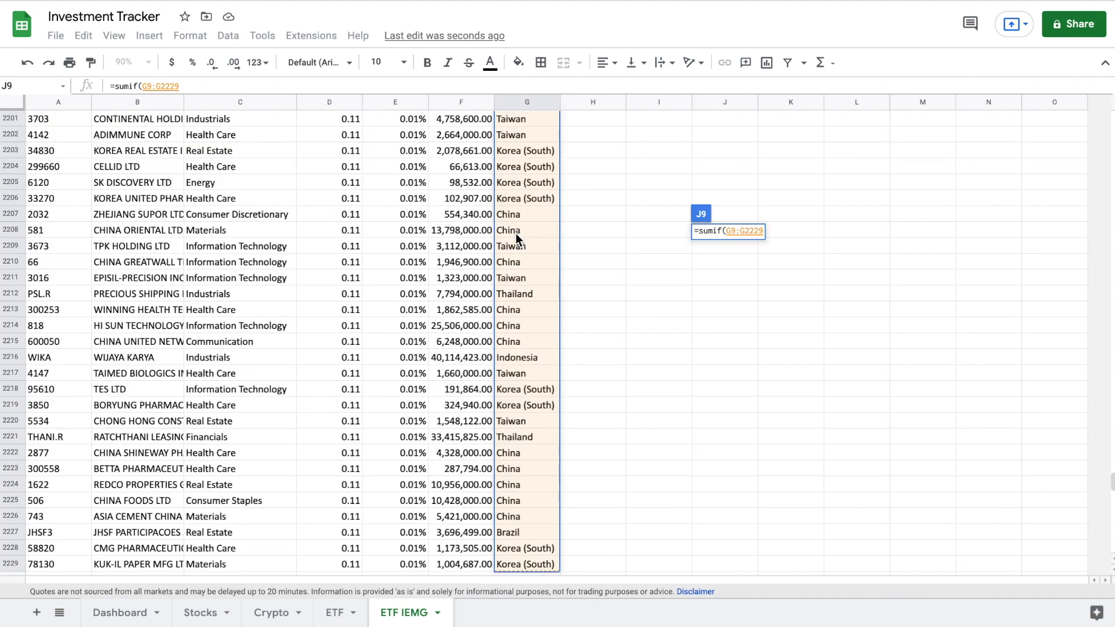
pyautogui.write(',')
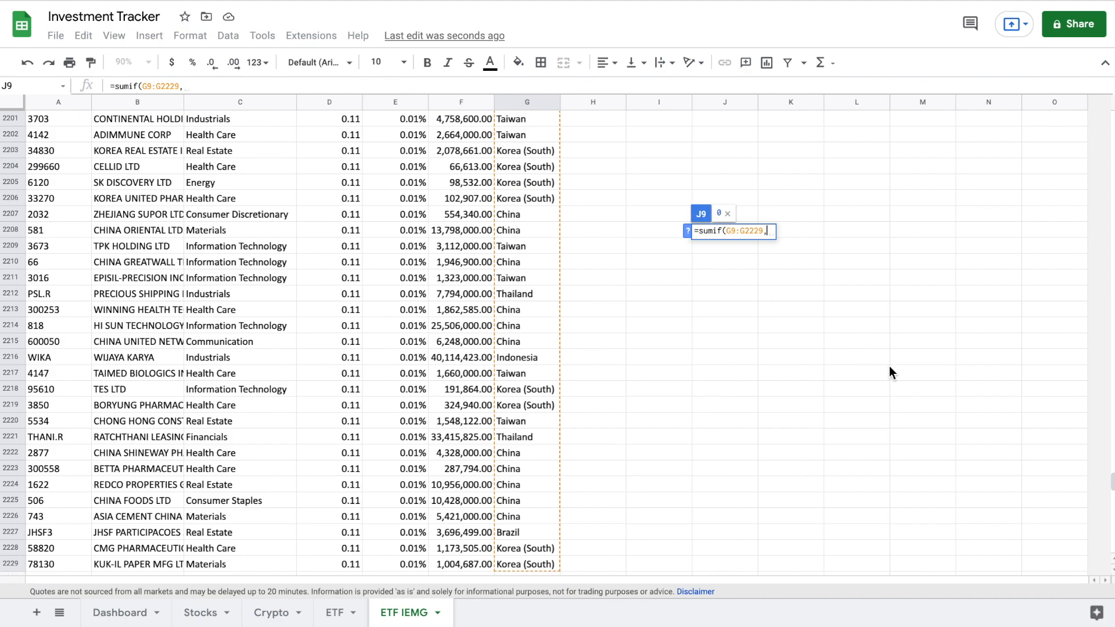
# - Complete the J9 SUMIF formula with I9:I37 as the criterion and the Market Value range D9:D2229 as the sum range
pyautogui.scroll(20, 557, 340)
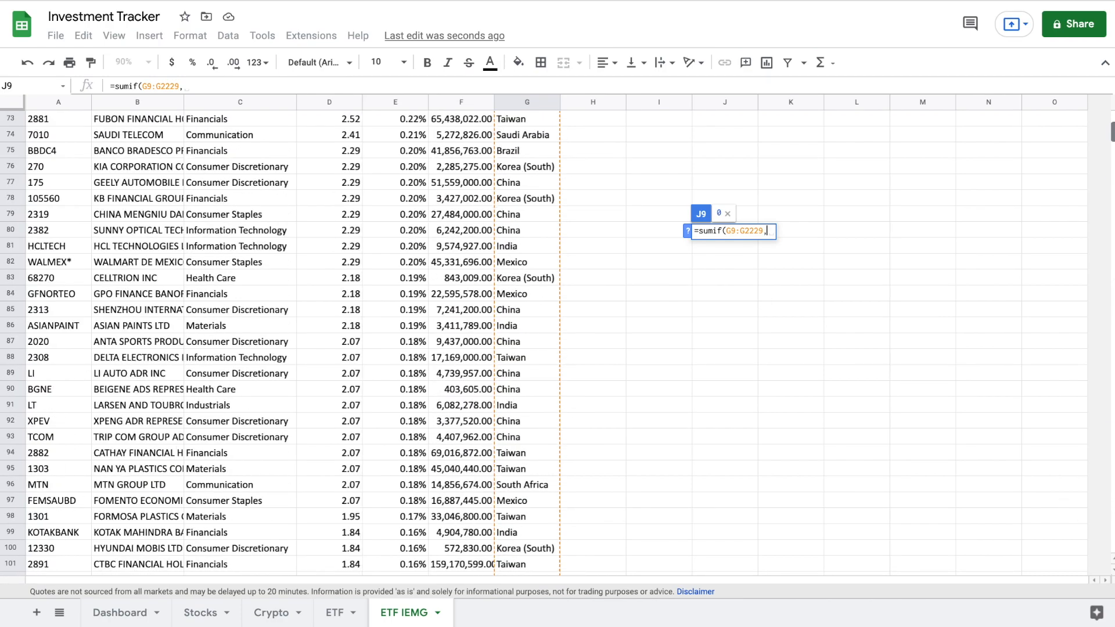
pyautogui.scroll(20, 951, 145)
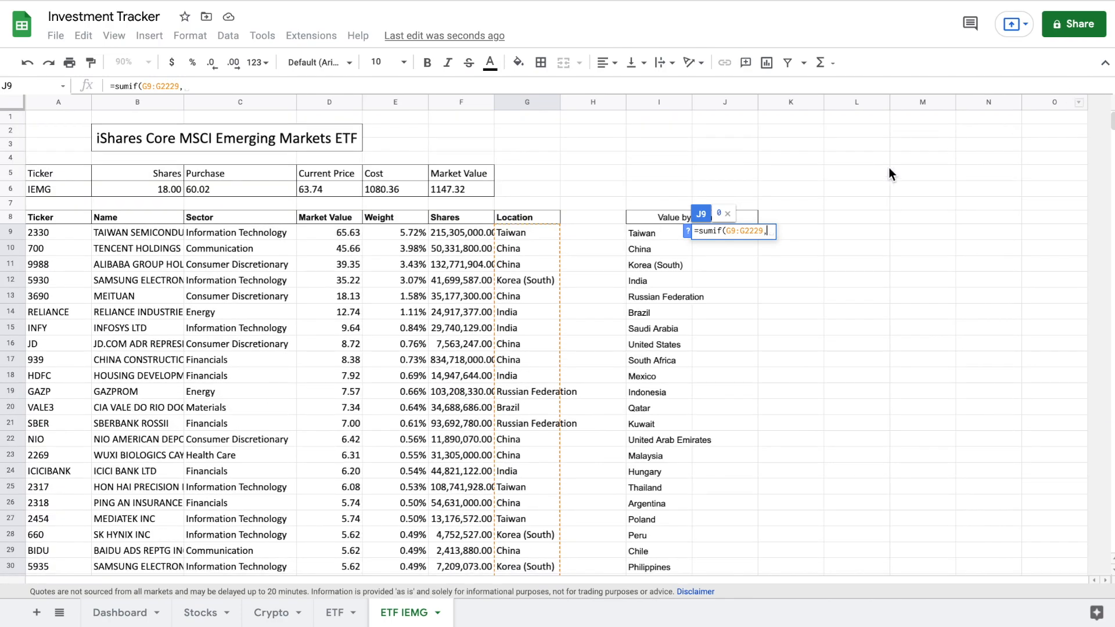
pyautogui.moveTo(648, 236); pyautogui.dragTo(646, 503)
pyautogui.write(',')
pyautogui.scroll(4, 789, 406)
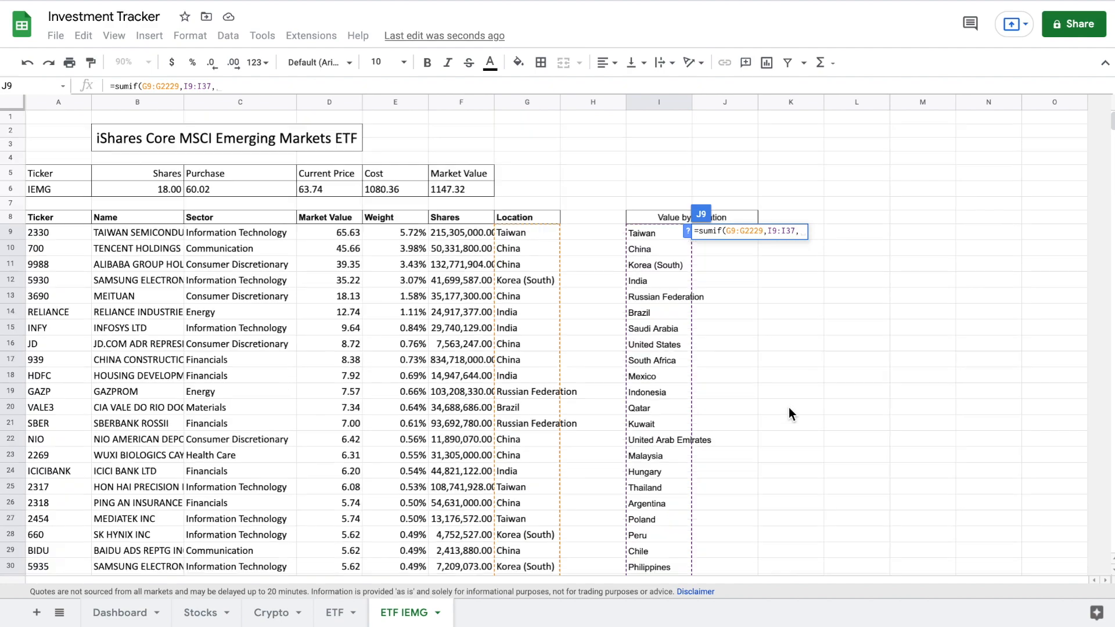
pyautogui.click(349, 232)
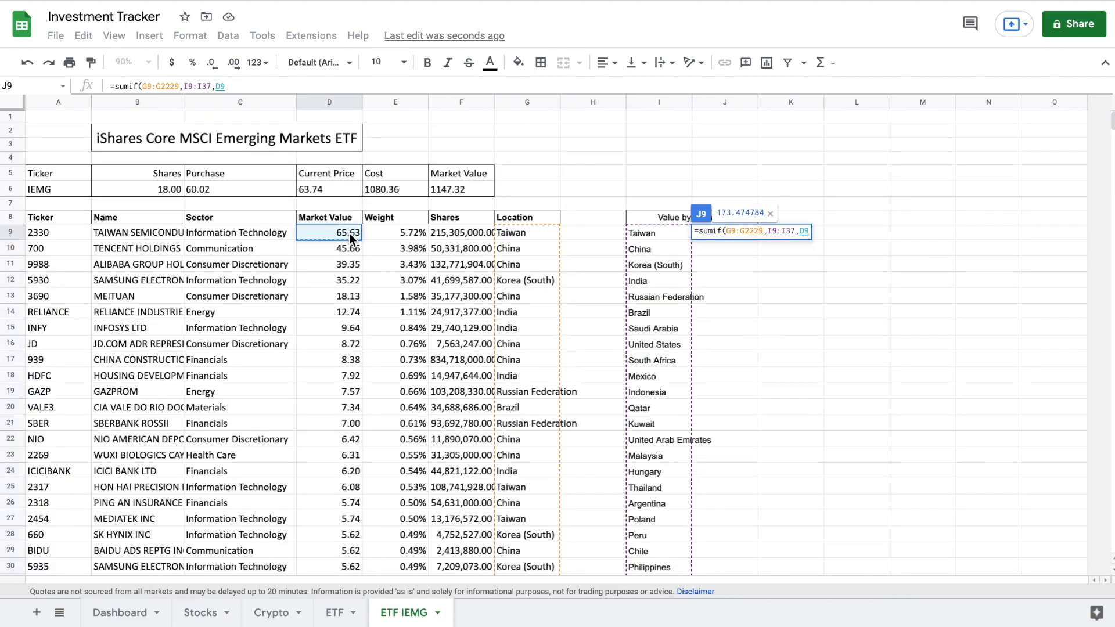
pyautogui.hotkey('ctrl', 'shift', 'Down')
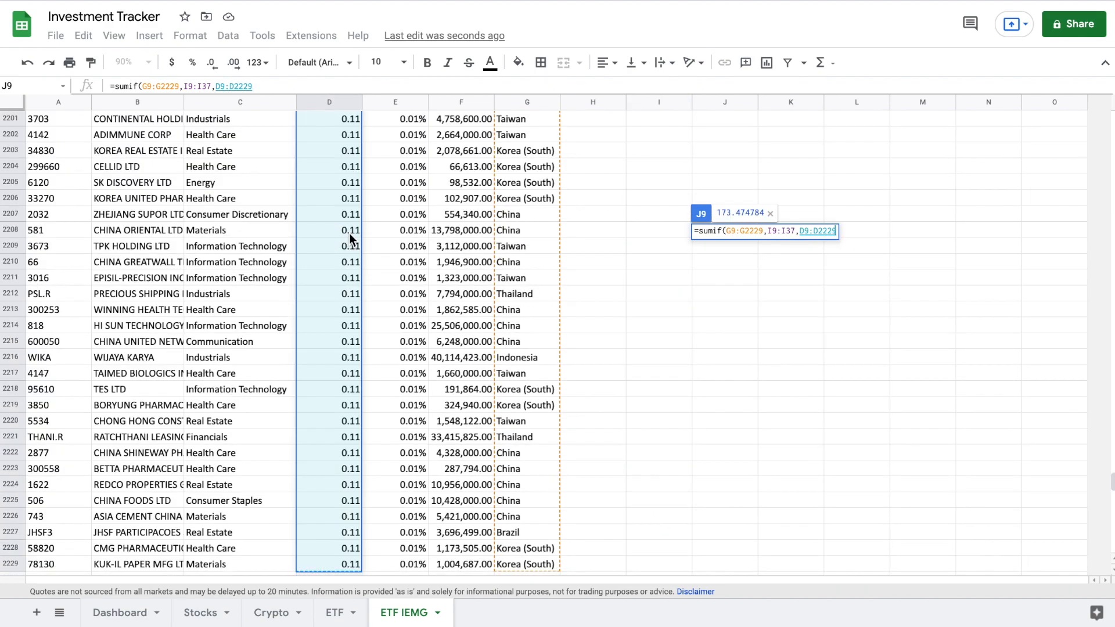
pyautogui.write(')')
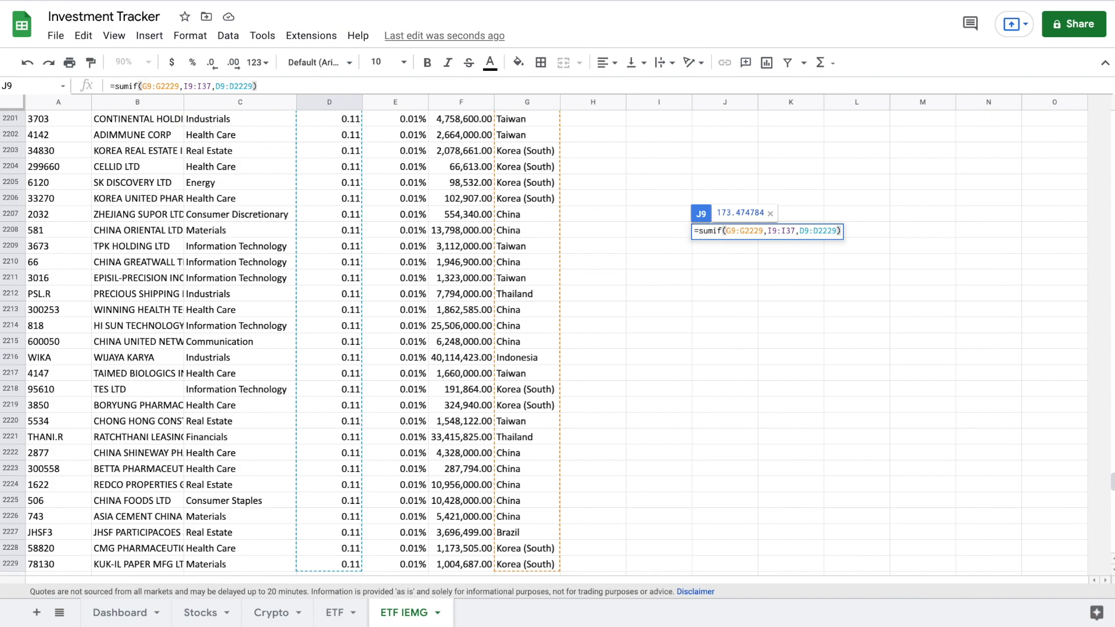
pyautogui.press('Return')
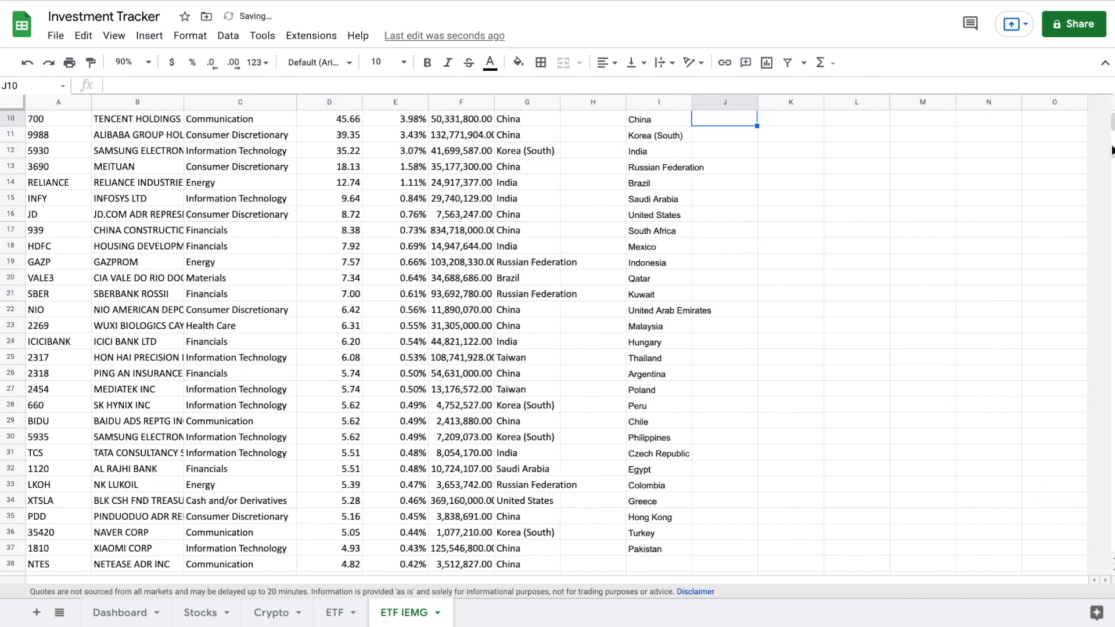
pyautogui.scroll(3, 1111, 112)
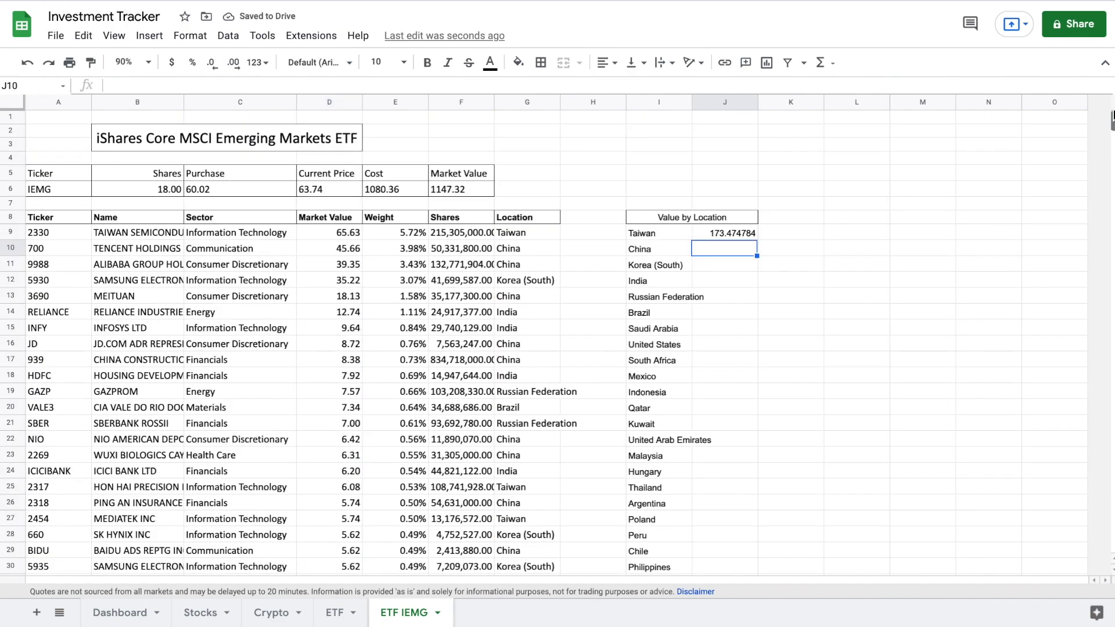
# - Fill the J9 SUMIF formula down through J37 for all listed locations
pyautogui.click(735, 234)
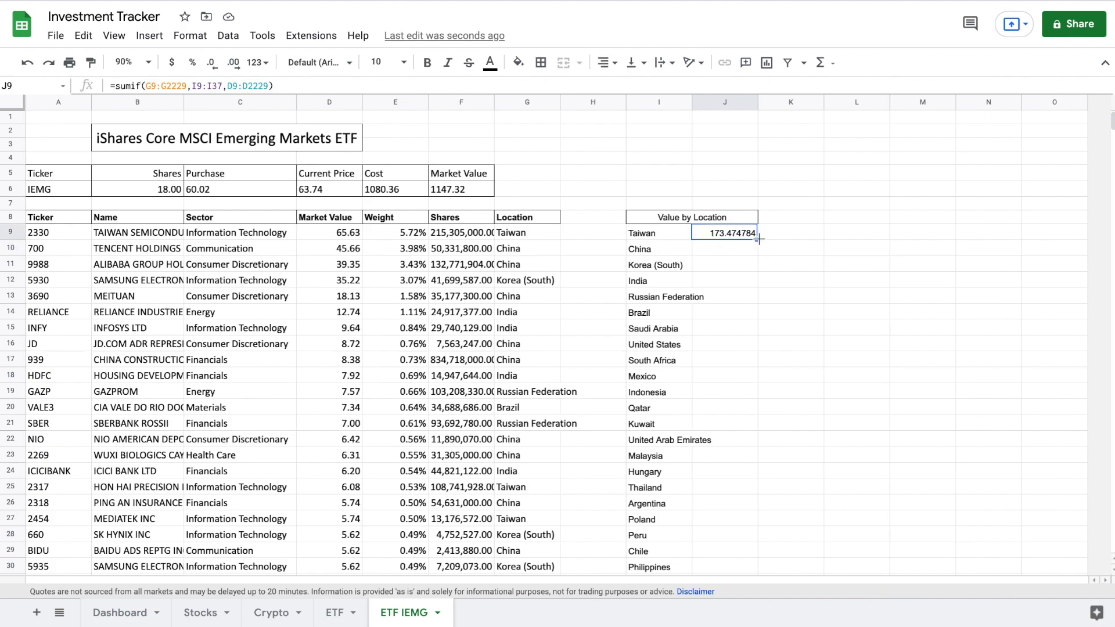
pyautogui.moveTo(757, 240); pyautogui.dragTo(741, 315)
pyautogui.scroll(4, 792, 232)
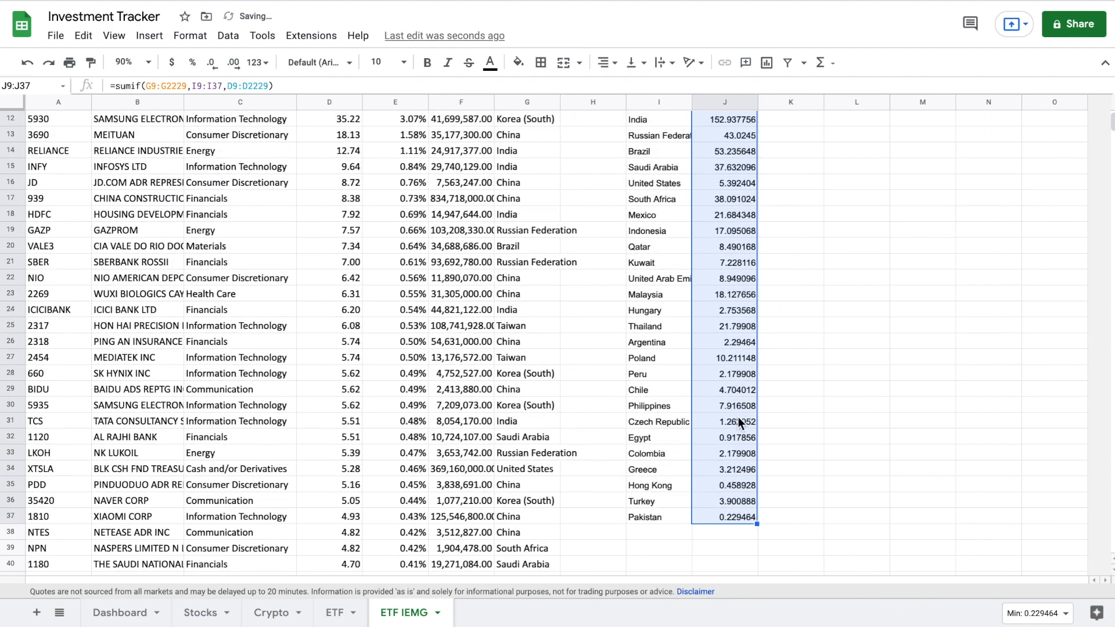
pyautogui.scroll(3, 776, 242)
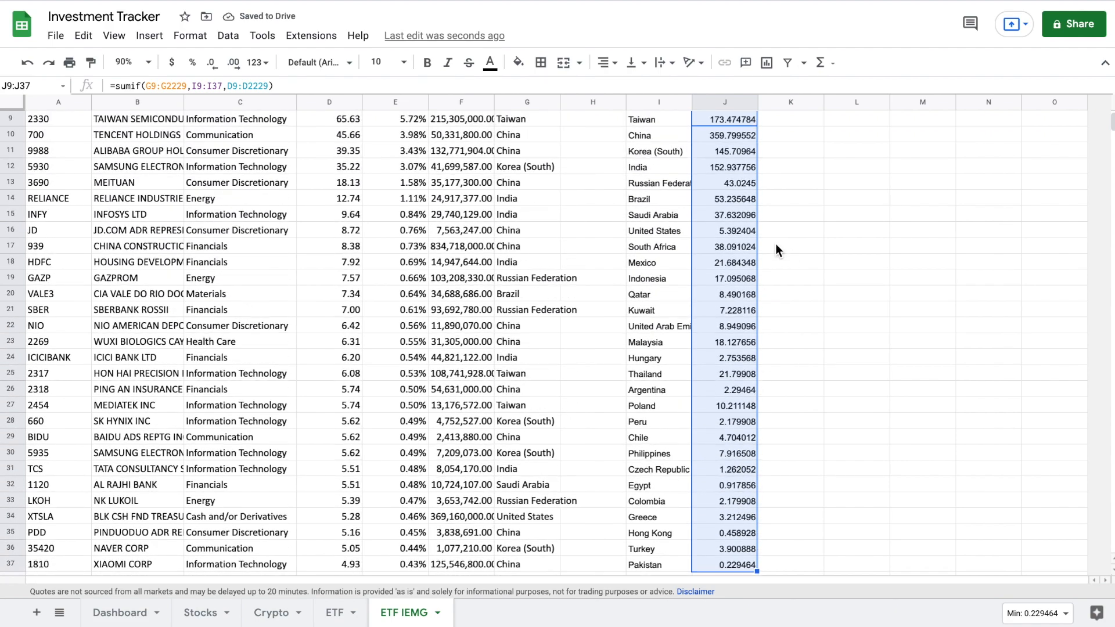
# - Add an outer border around the location and value list I9:J37
pyautogui.moveTo(668, 205); pyautogui.dragTo(718, 300)
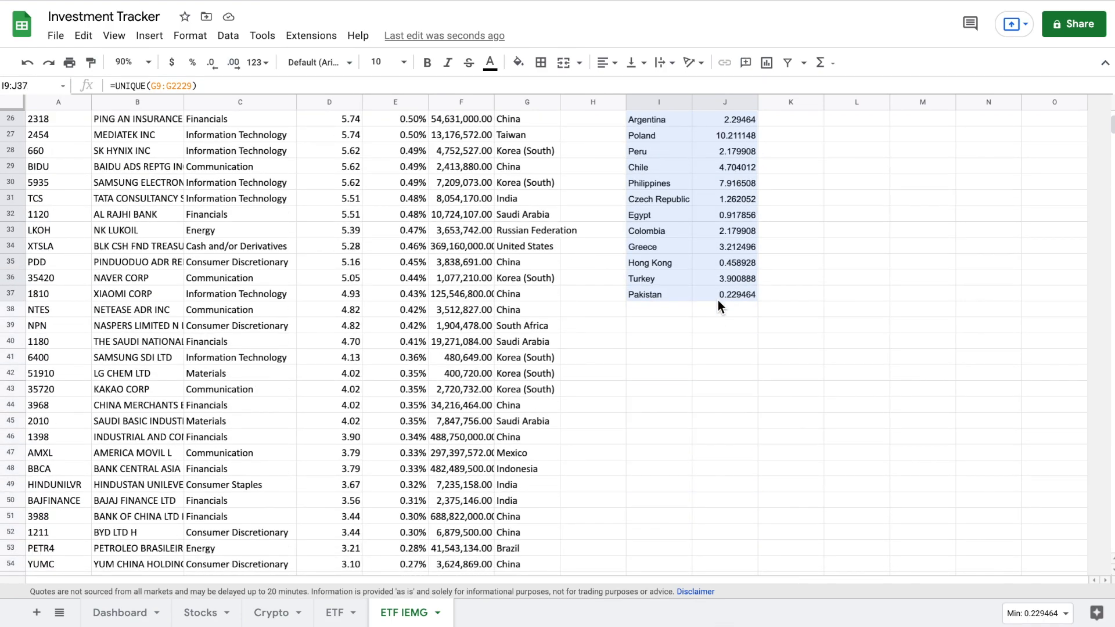
pyautogui.scroll(8, 763, 204)
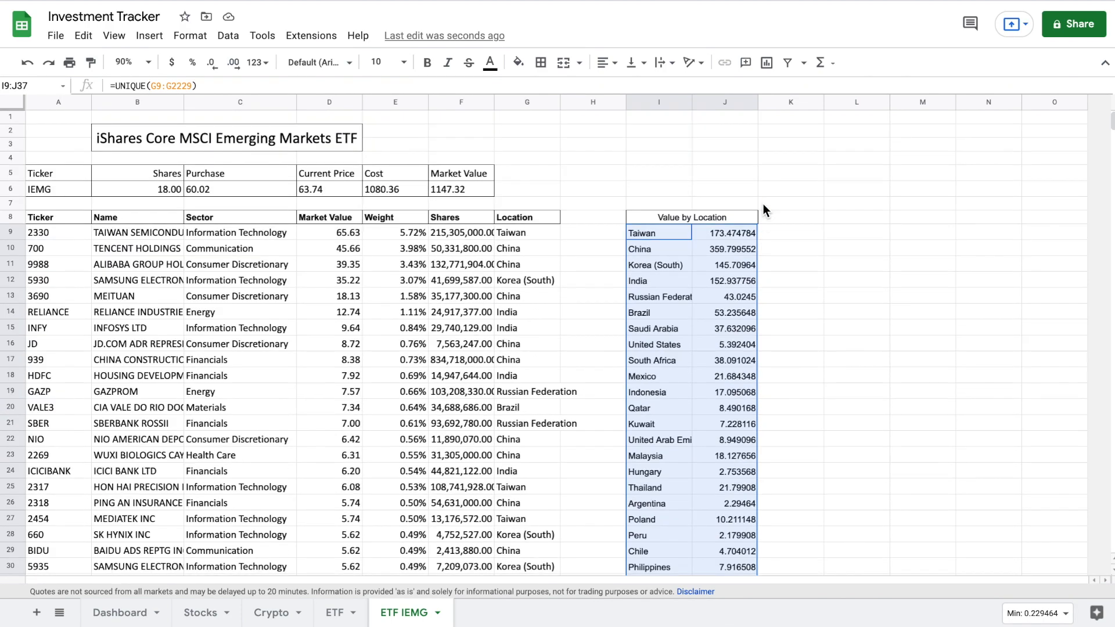
pyautogui.click(540, 63)
pyautogui.click(623, 93)
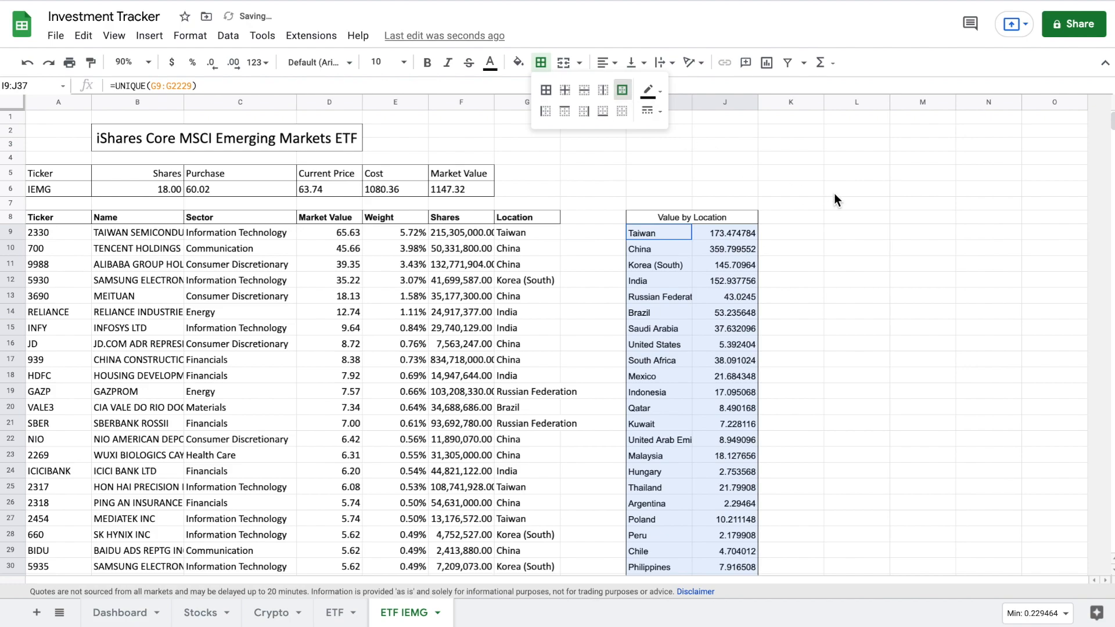
# - Insert a chart from the location and value list I9:J37
pyautogui.moveTo(677, 232); pyautogui.dragTo(726, 233)
pyautogui.hotkey('ctrl', 'shift', 'Down')
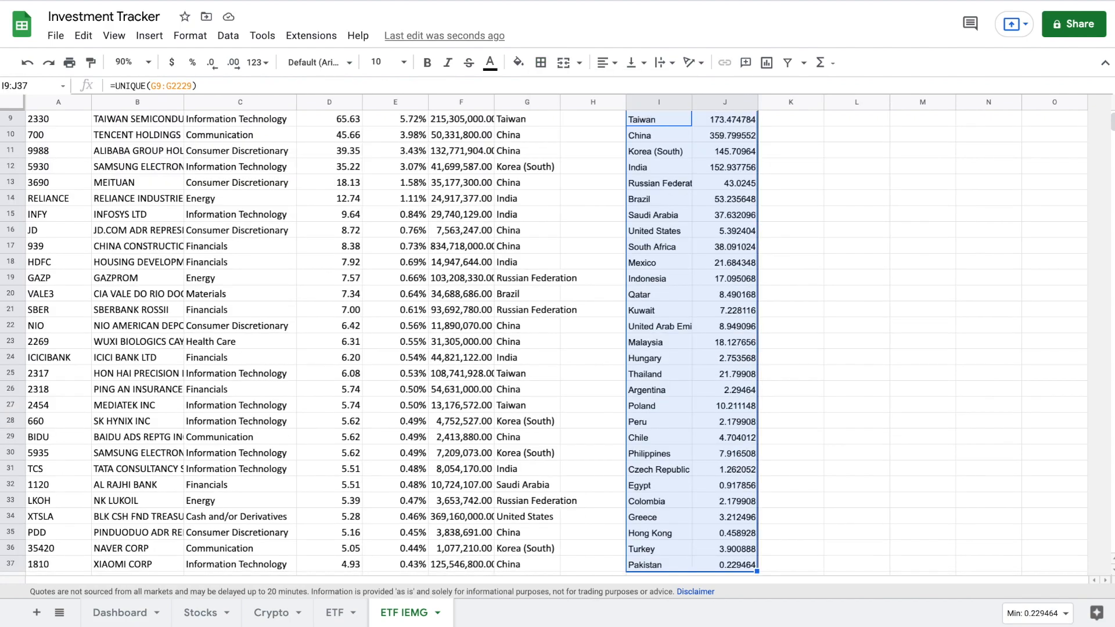
pyautogui.click(149, 36)
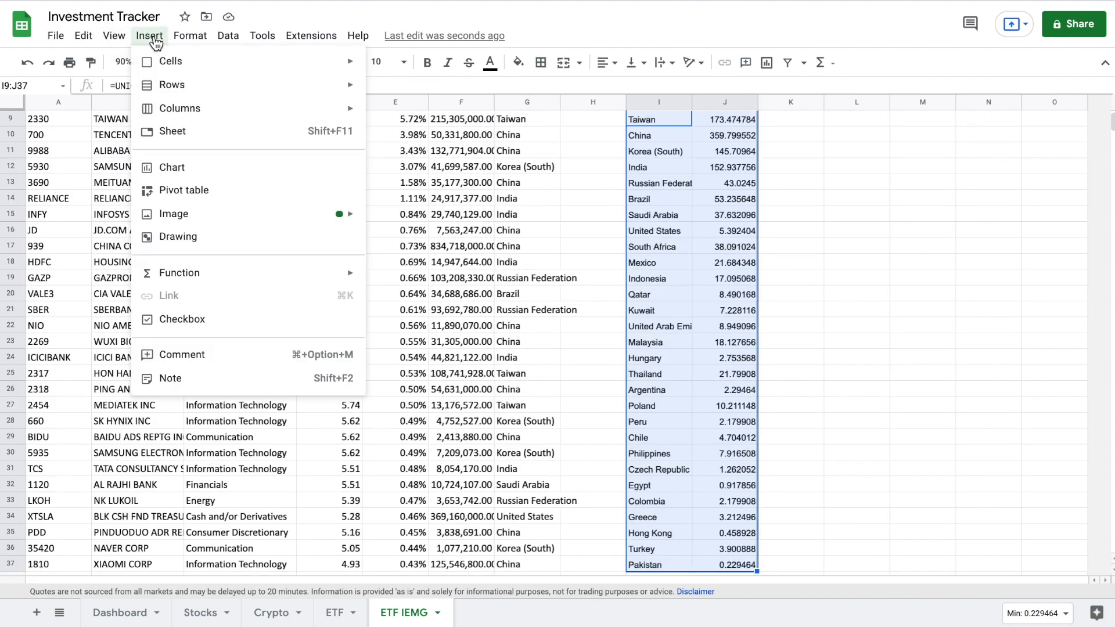
pyautogui.click(214, 166)
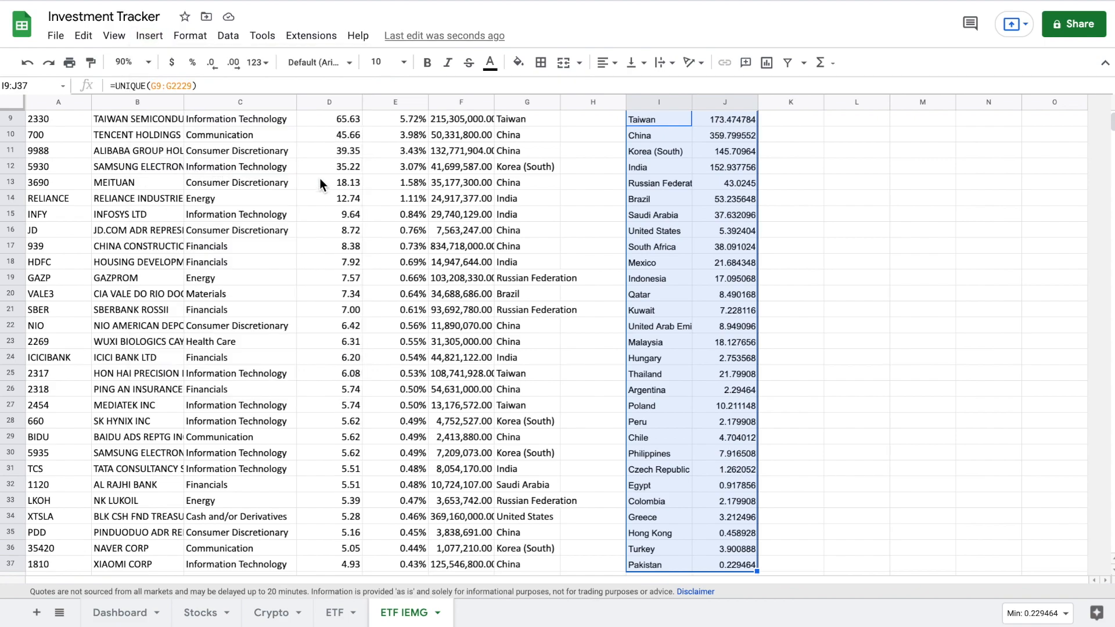
# - Change the new chart's type from pie to the coloured-region Geo chart and close the chart editor
pyautogui.click(993, 175)
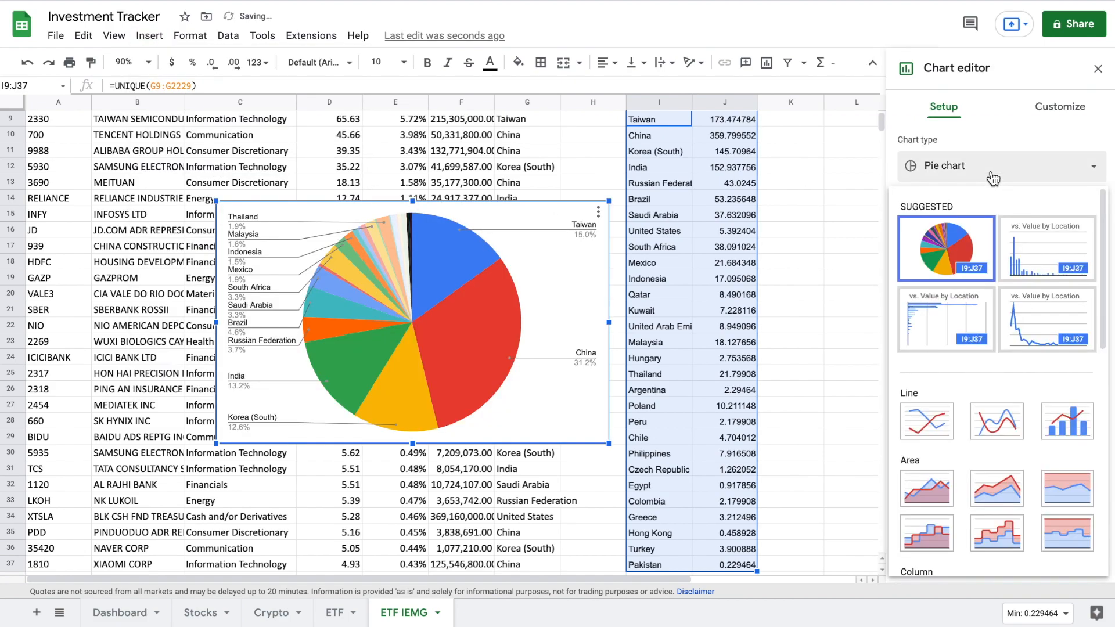
pyautogui.scroll(-7, 1036, 460)
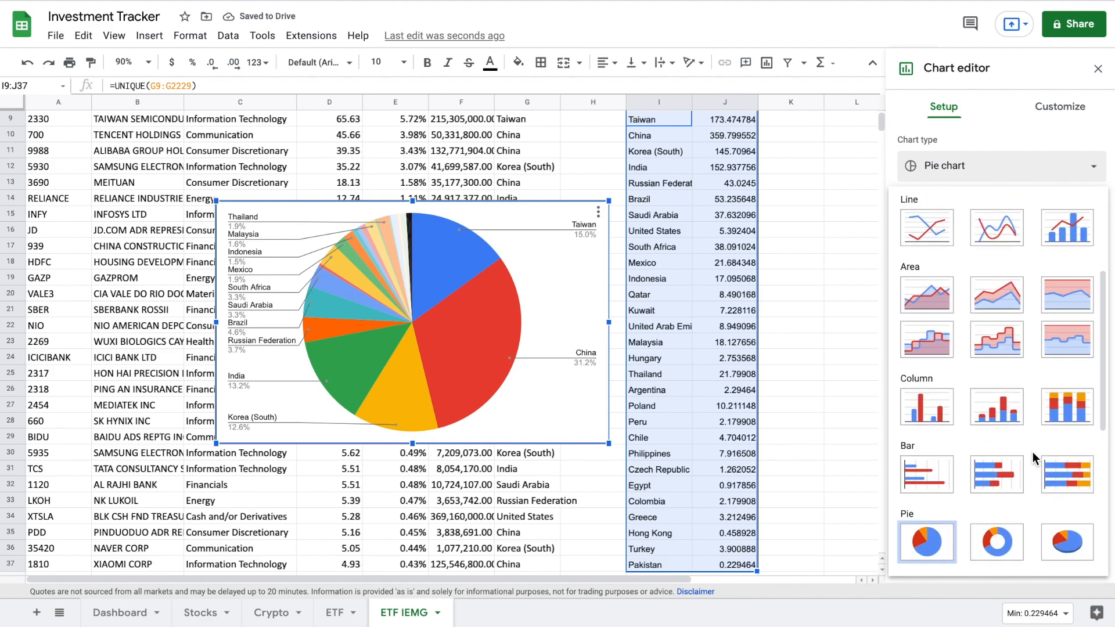
pyautogui.scroll(-3, 1035, 459)
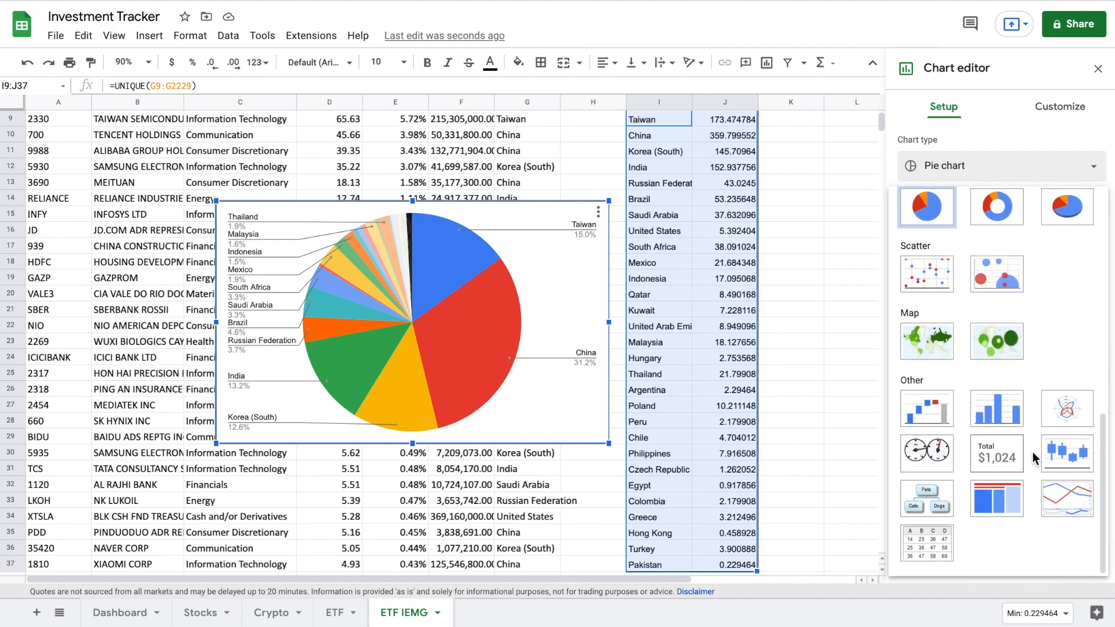
pyautogui.click(936, 340)
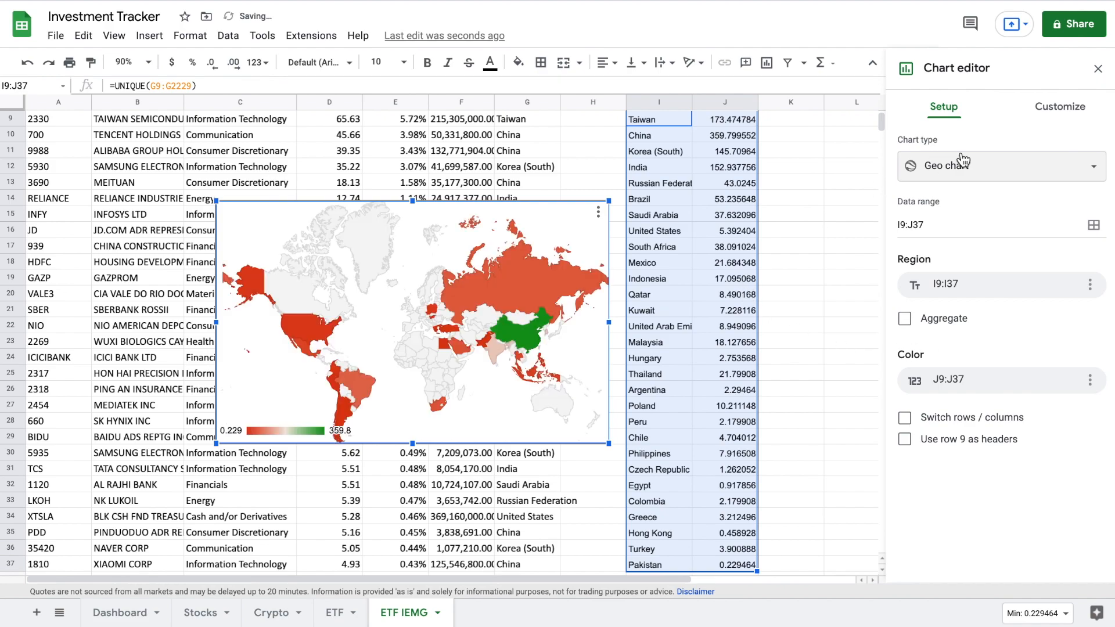
pyautogui.click(1098, 70)
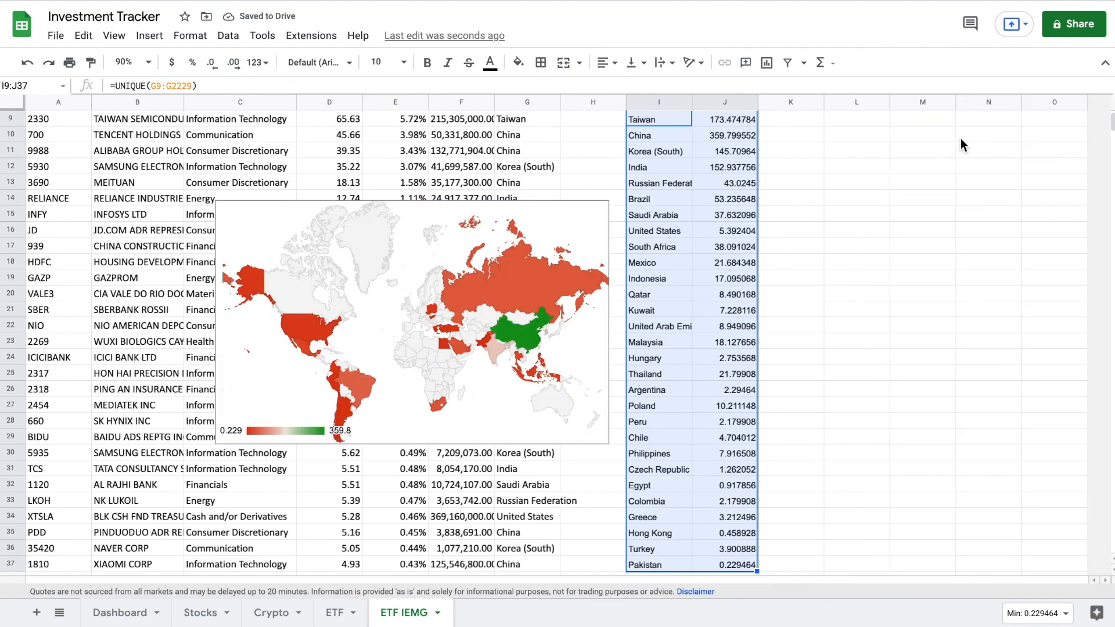
# - Move the geo chart above the Value by Location table and shrink it to fit rows 1 to 7
pyautogui.click(521, 225)
pyautogui.moveTo(520, 225); pyautogui.dragTo(810, 59)
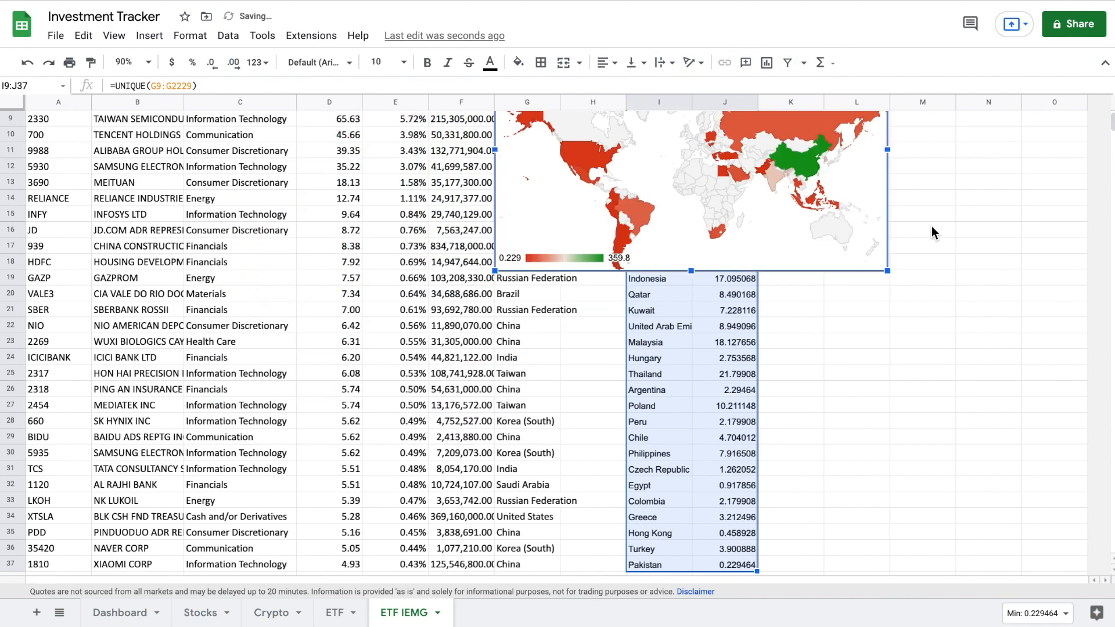
pyautogui.scroll(3, 932, 226)
pyautogui.moveTo(887, 141); pyautogui.dragTo(774, 134)
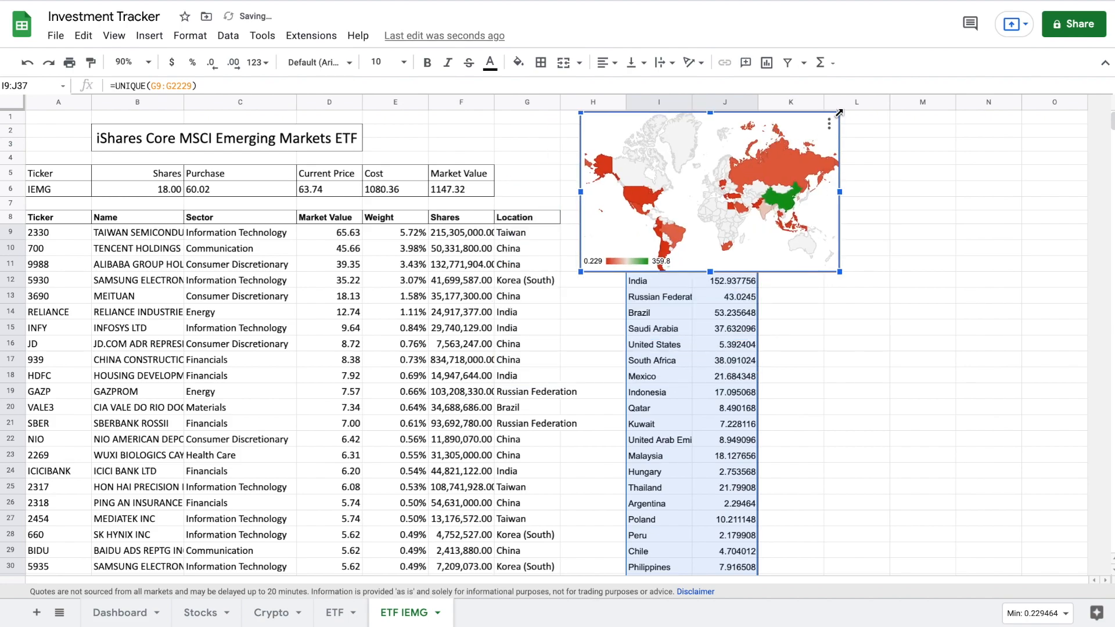
pyautogui.moveTo(840, 111); pyautogui.dragTo(779, 150)
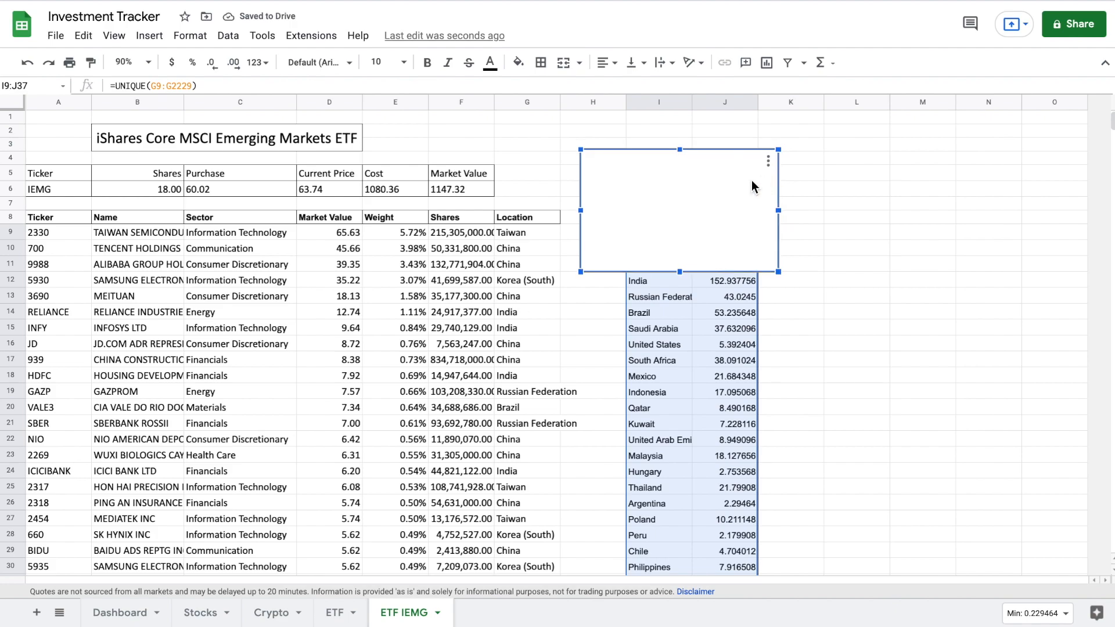
pyautogui.moveTo(729, 204); pyautogui.dragTo(740, 166)
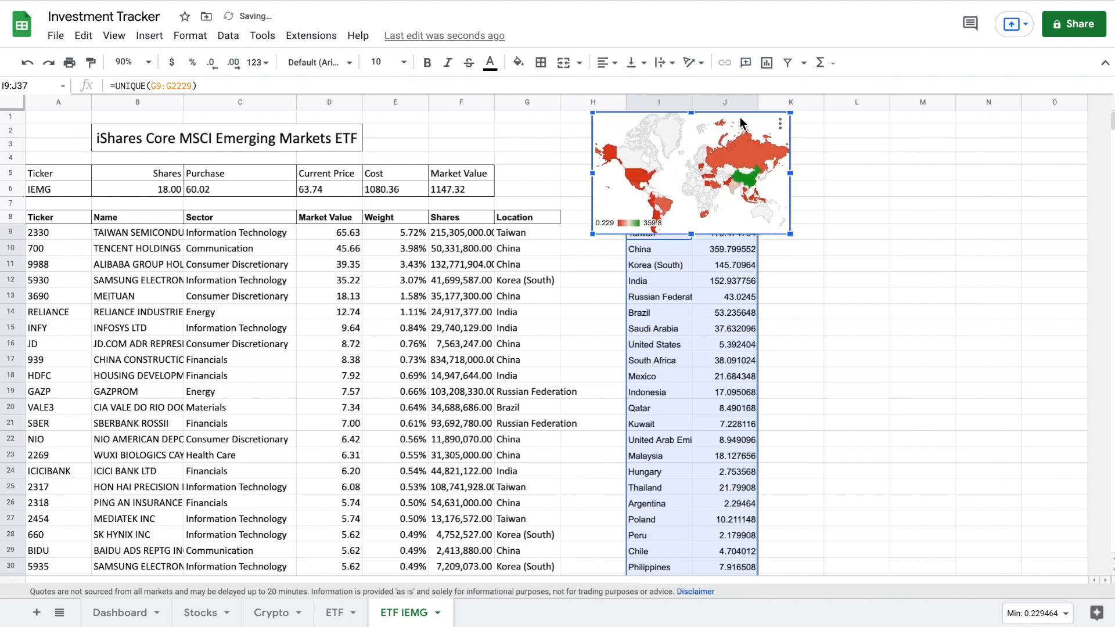
pyautogui.moveTo(785, 234); pyautogui.dragTo(744, 212)
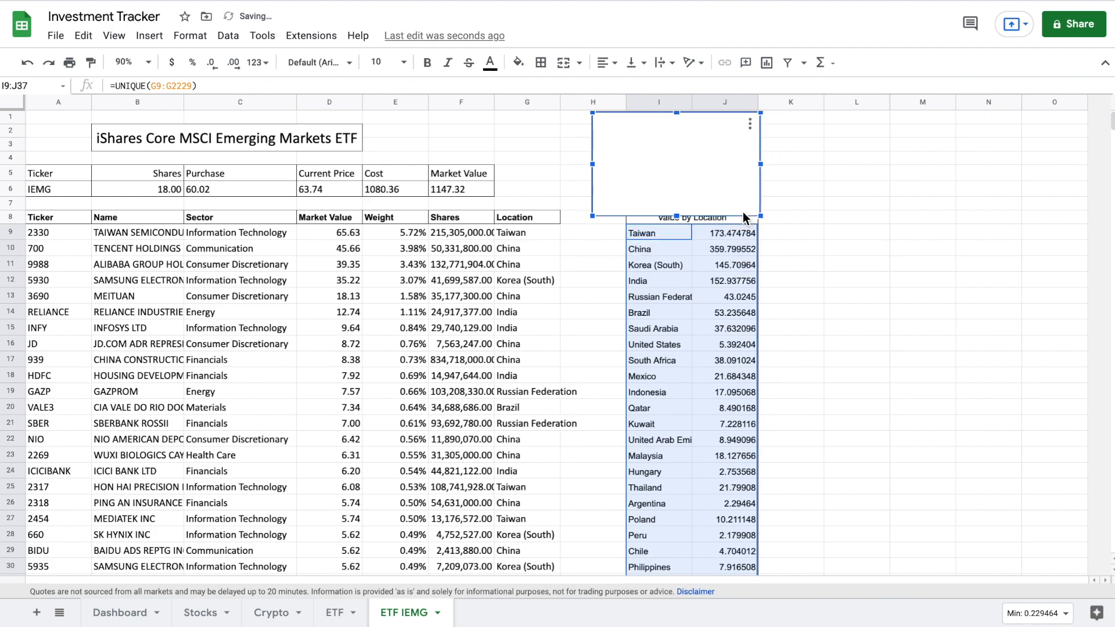
# - Insert three empty rows below row 7, between the IEMG summary and the holdings table
pyautogui.click(10, 173)
pyautogui.keyDown('shift'); pyautogui.click(11, 202); pyautogui.keyUp('shift')
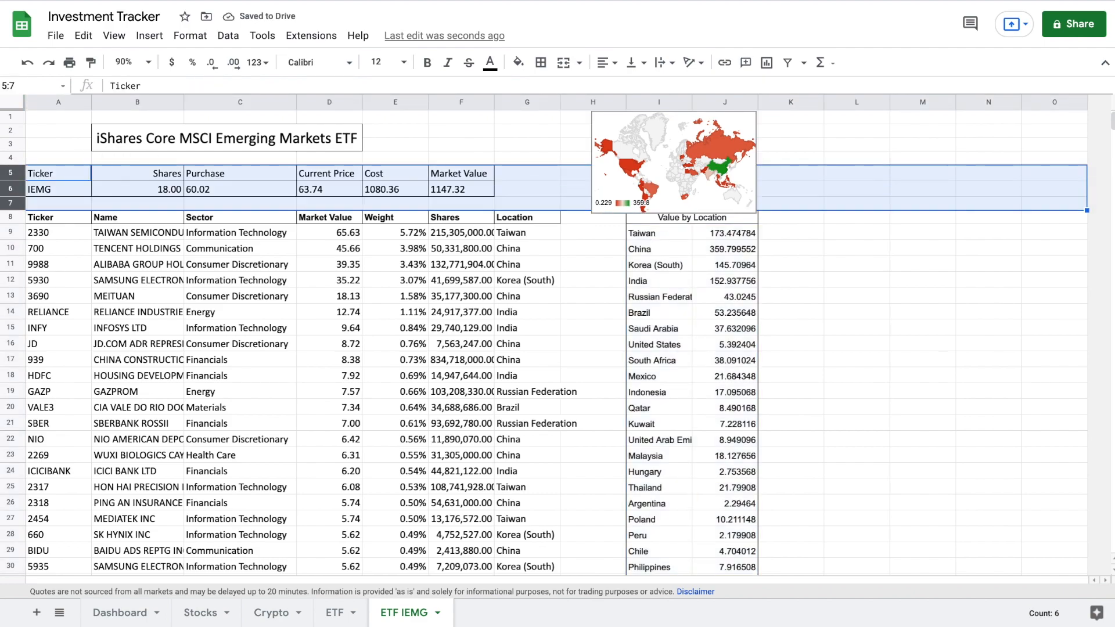
pyautogui.rightClick(10, 189)
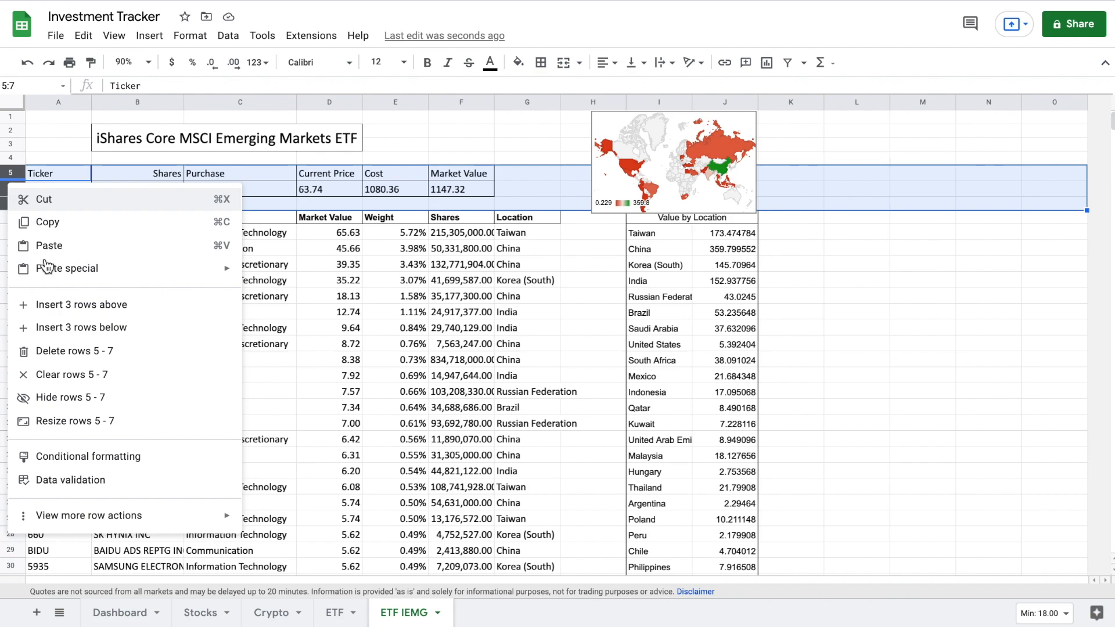
pyautogui.click(88, 328)
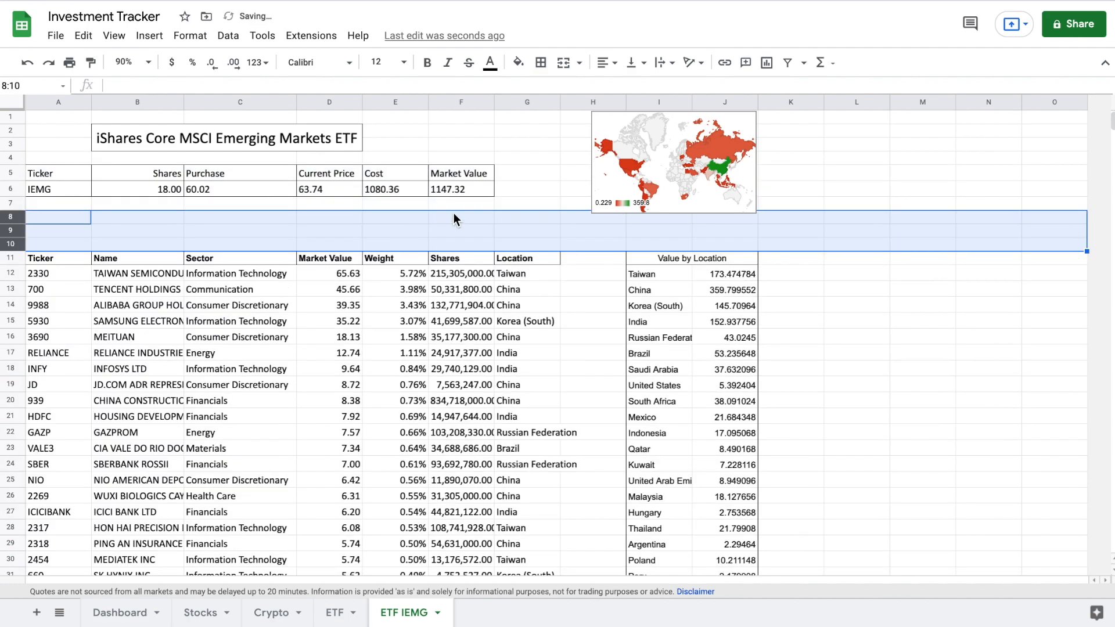
# - Enlarge the geo chart slightly and reposition it in the space above the Value by Location table
pyautogui.click(803, 173)
pyautogui.click(729, 170)
pyautogui.moveTo(756, 214); pyautogui.dragTo(792, 231)
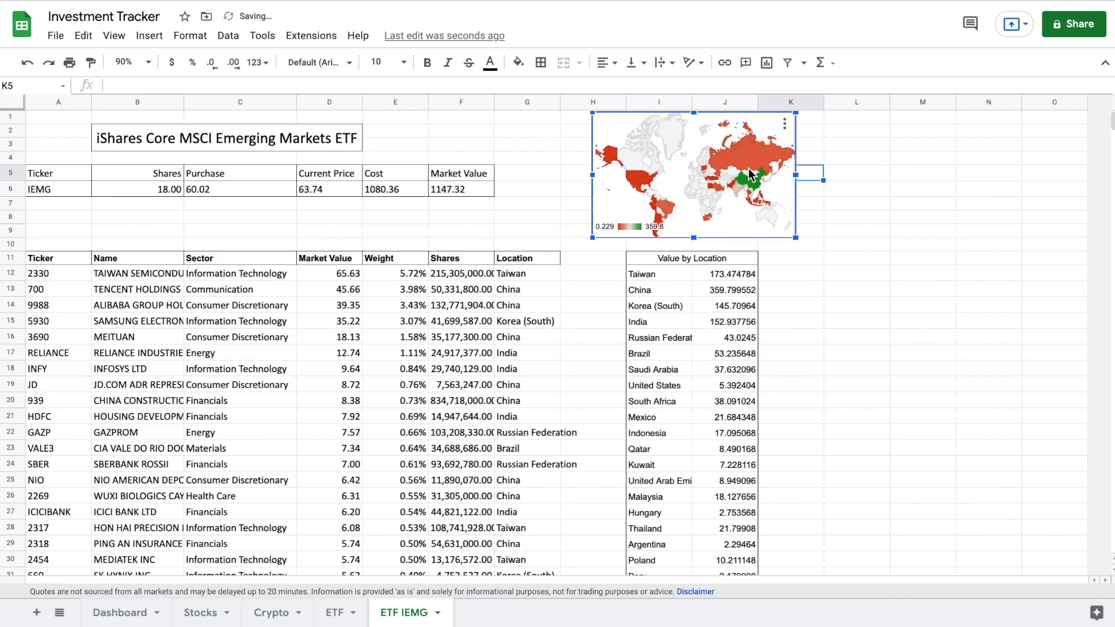
pyautogui.moveTo(749, 179); pyautogui.dragTo(745, 184)
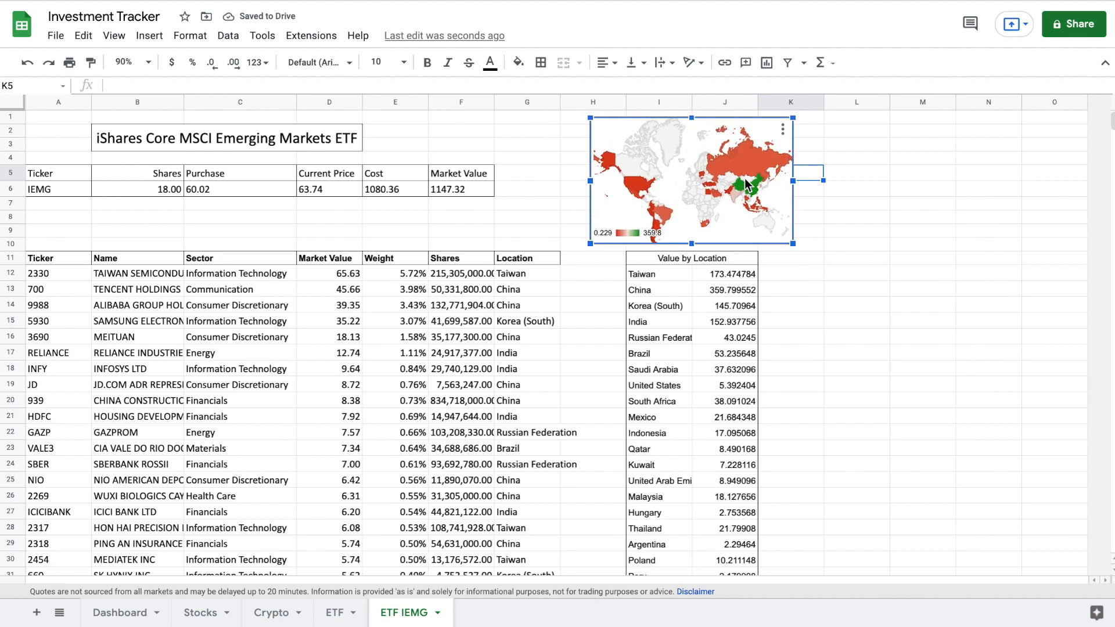
pyautogui.click(894, 173)
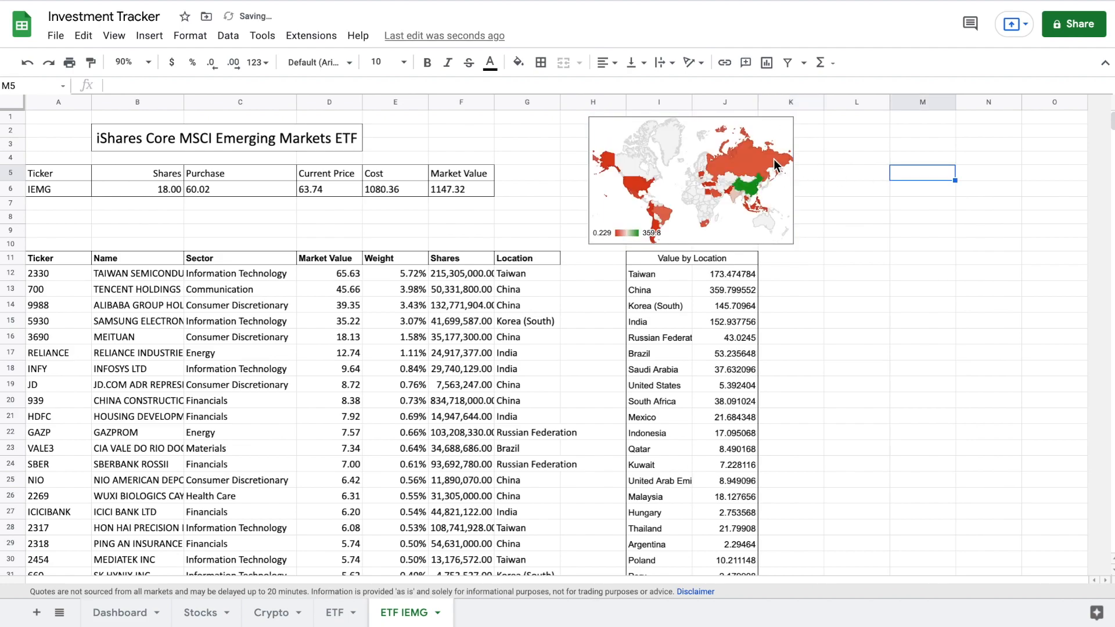
# - Examine the geo chart's values for Russian Federation, China, South Africa and Brazil, and view the ETF IVV sheet
pyautogui.click(734, 167)
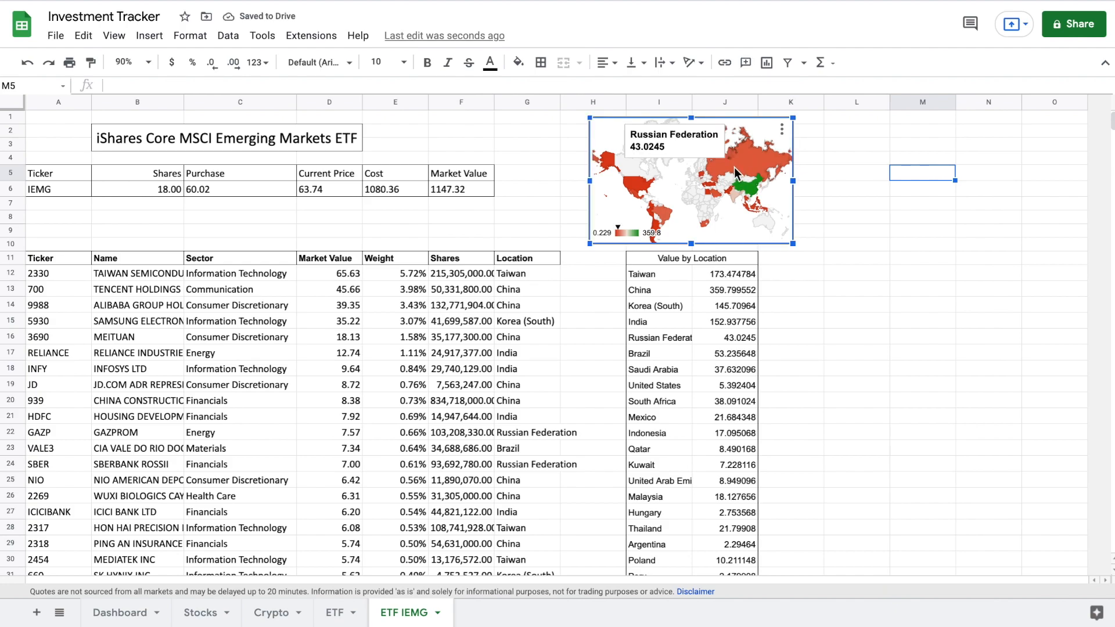
pyautogui.moveTo(743, 190)
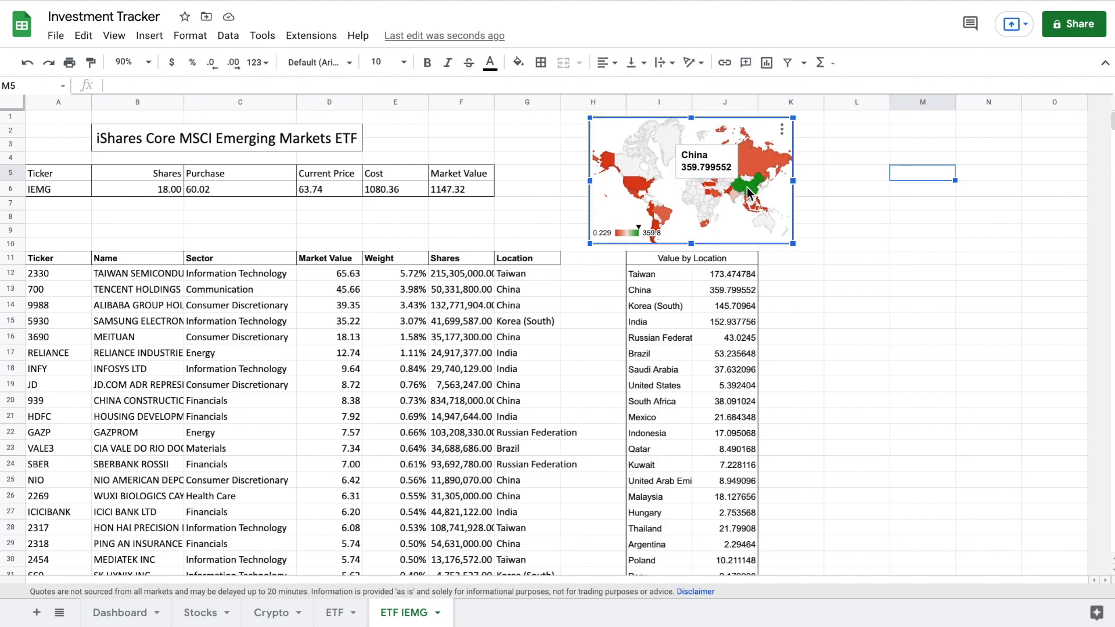
pyautogui.moveTo(705, 224)
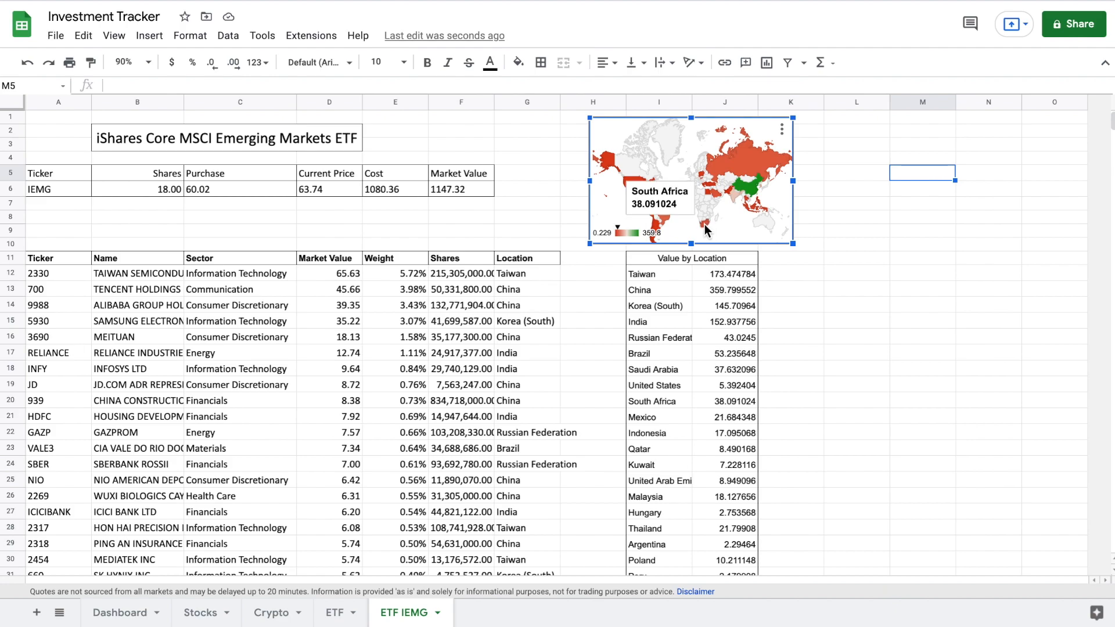
pyautogui.moveTo(662, 214)
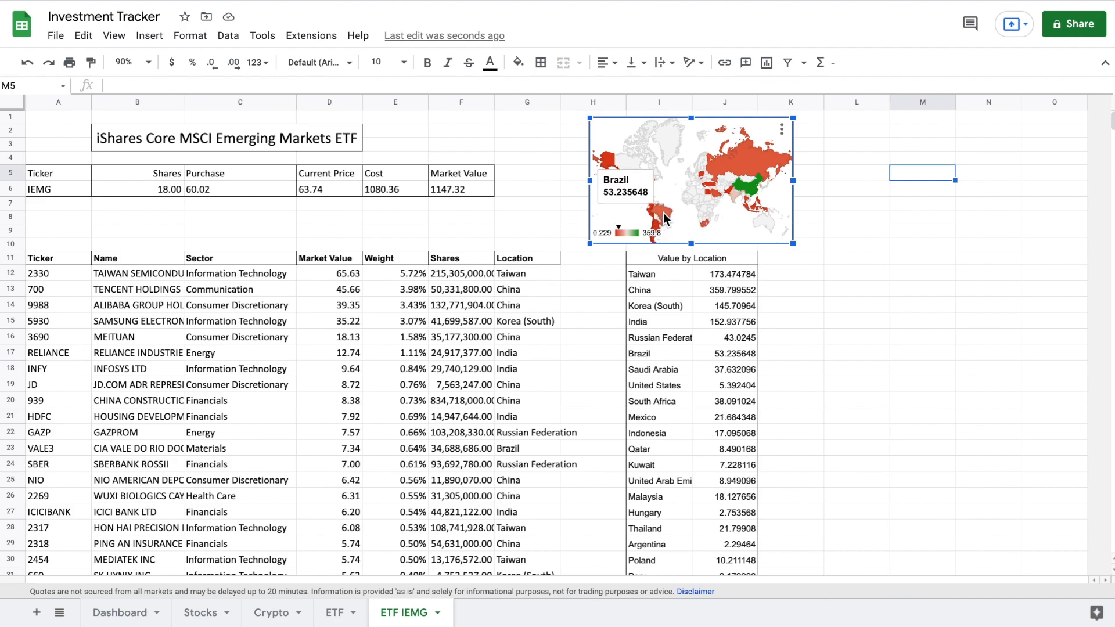
pyautogui.click(869, 148)
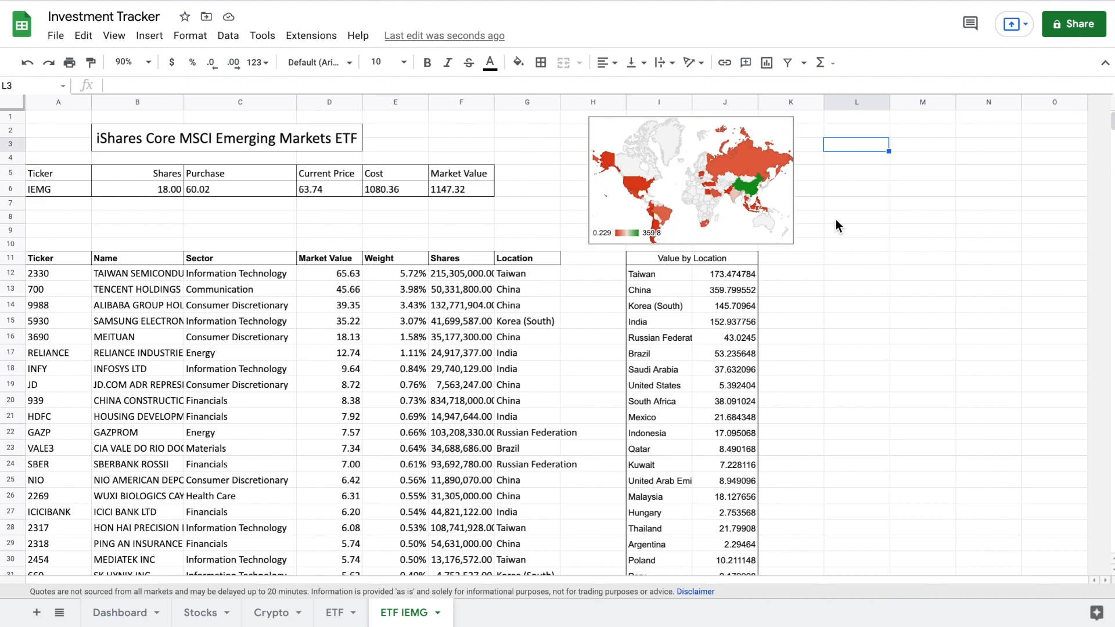
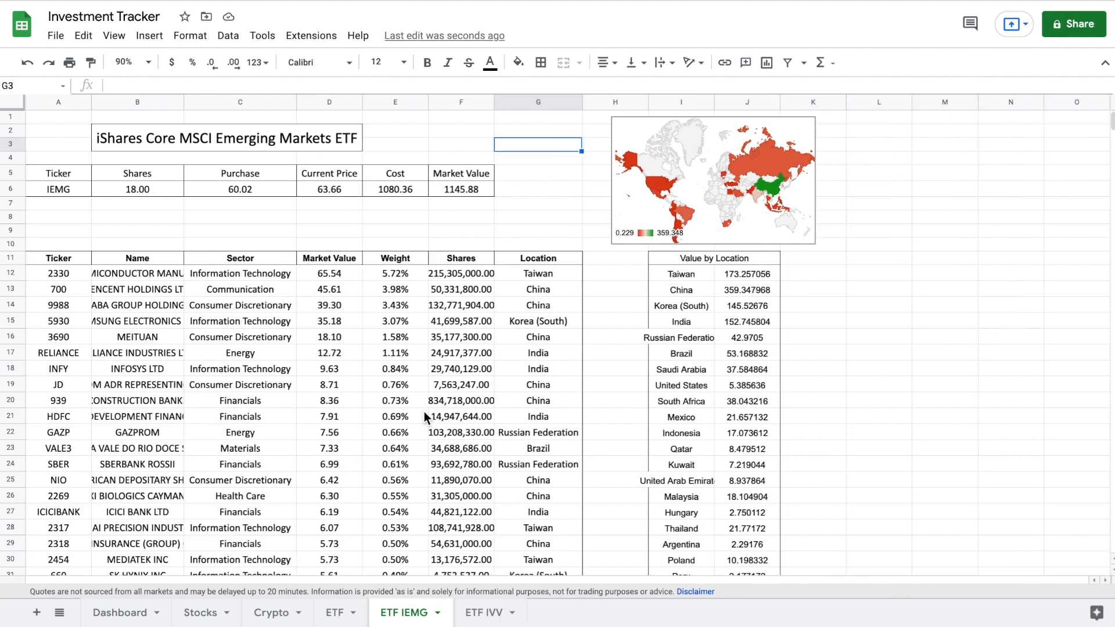
pyautogui.click(487, 620)
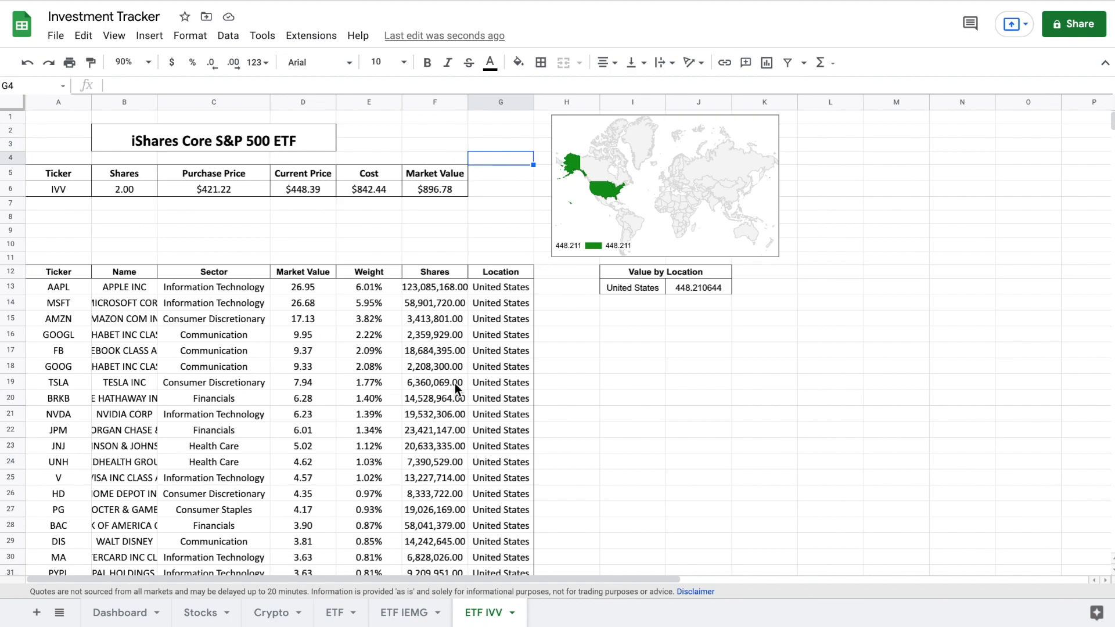
# - On the ETF sheet, merge A12:B12 and enter the heading "Holdings by Location"
pyautogui.click(338, 614)
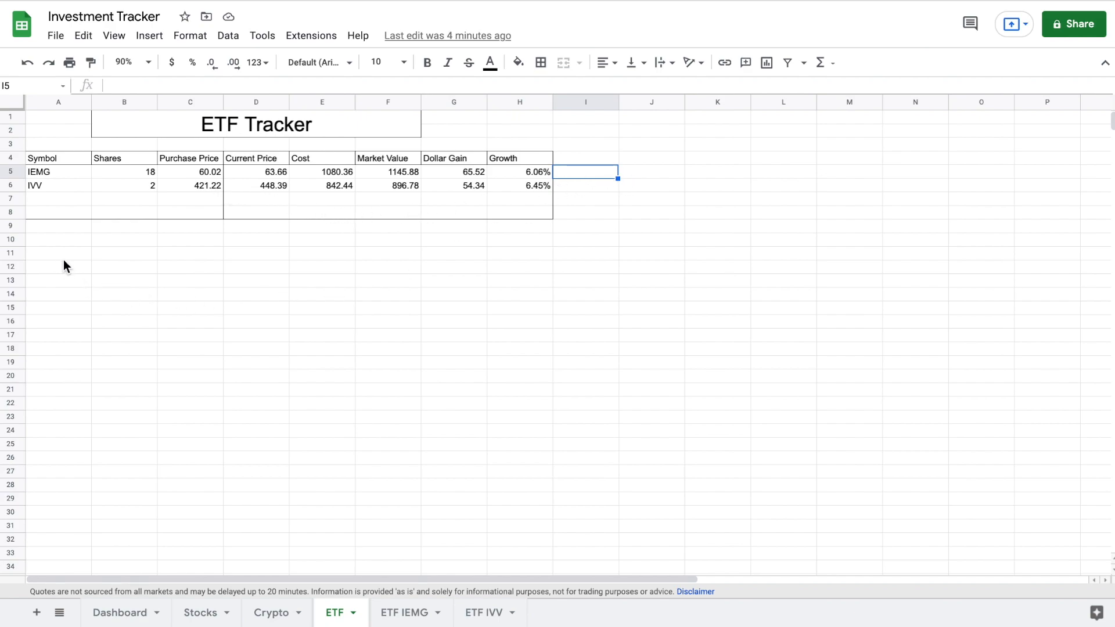
pyautogui.moveTo(58, 265); pyautogui.dragTo(121, 266)
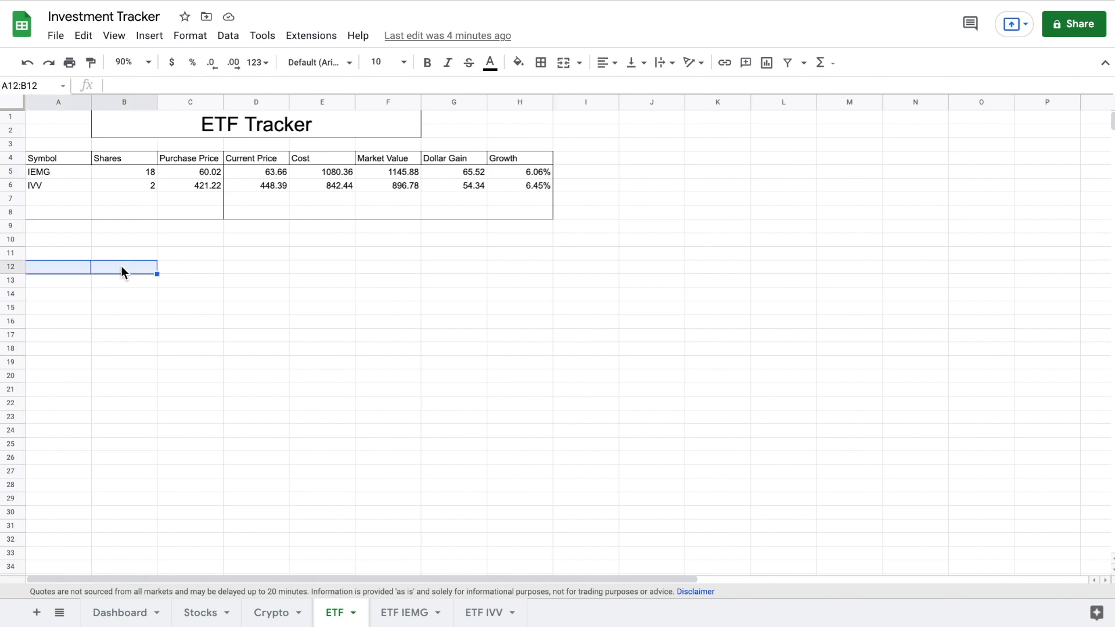
pyautogui.click(562, 63)
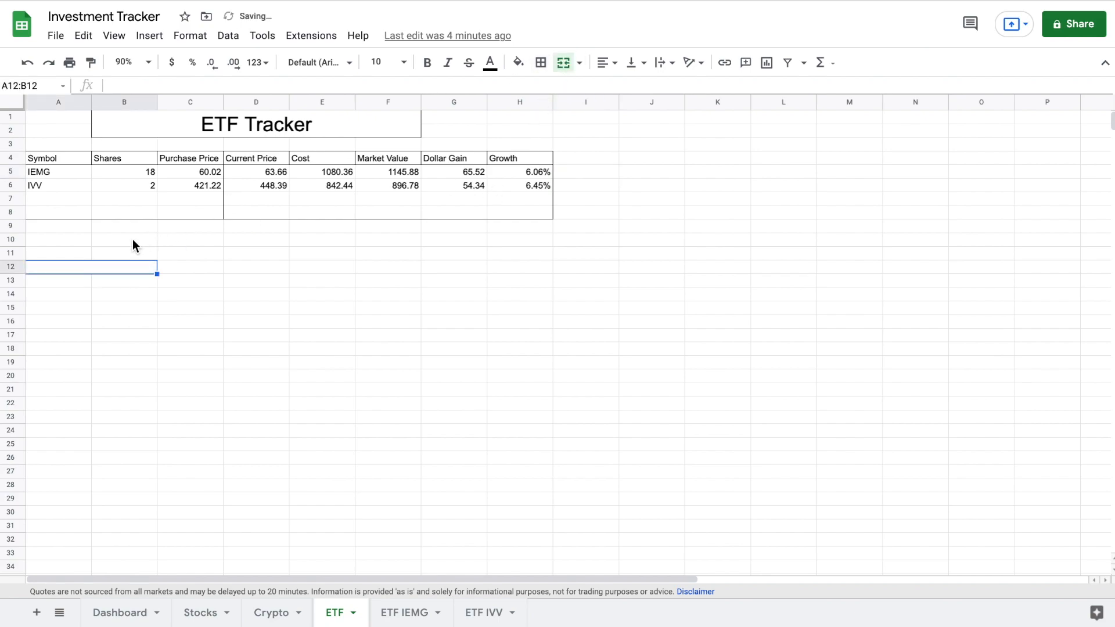
pyautogui.write('H')
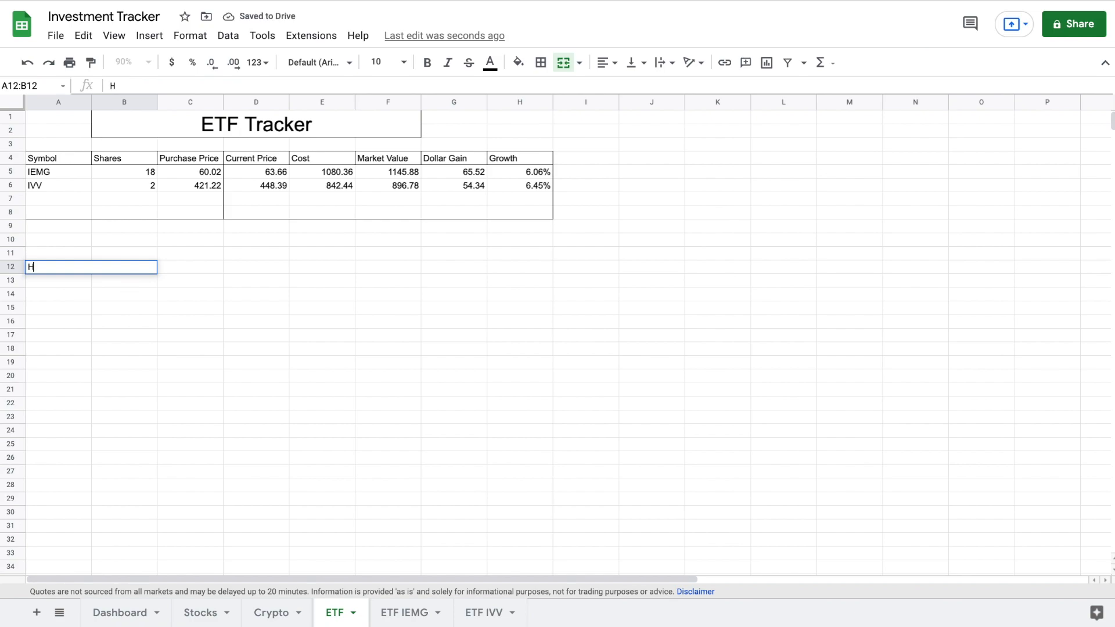
pyautogui.write('oldings by')
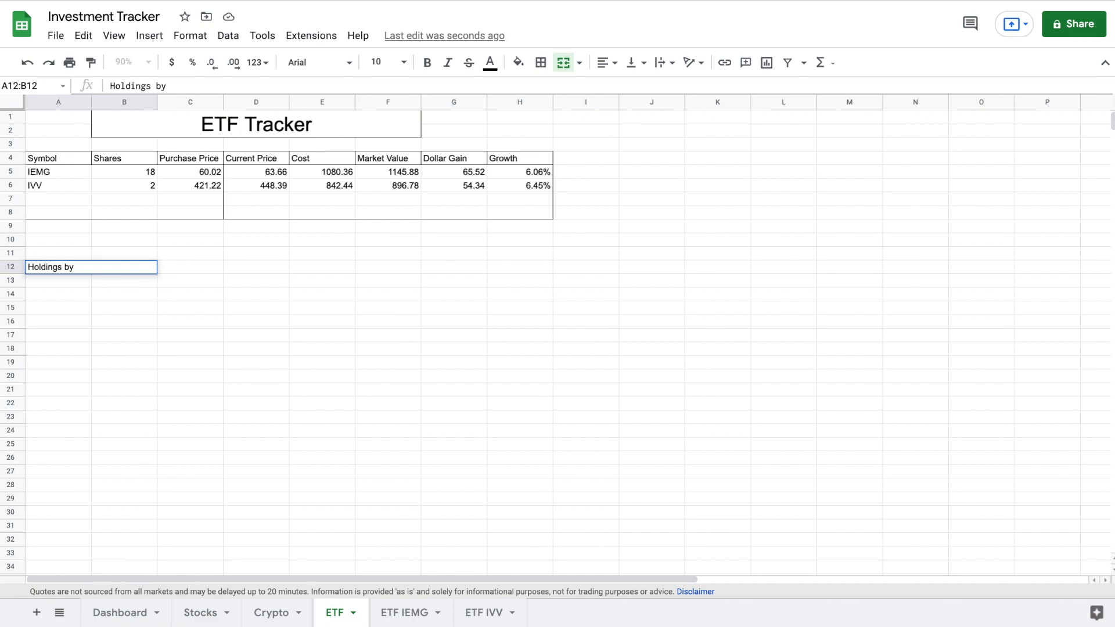
pyautogui.write(' LocTION')
pyautogui.press('Return')
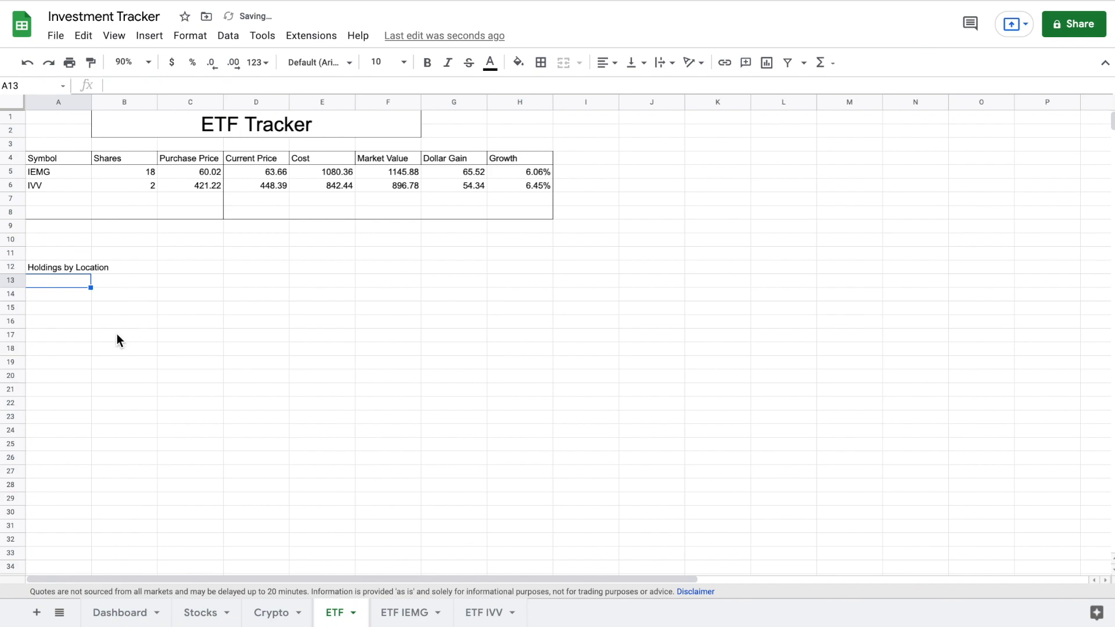
# - Add an outer border around the Holdings by Location heading in A12:B12
pyautogui.moveTo(91, 268); pyautogui.dragTo(133, 268)
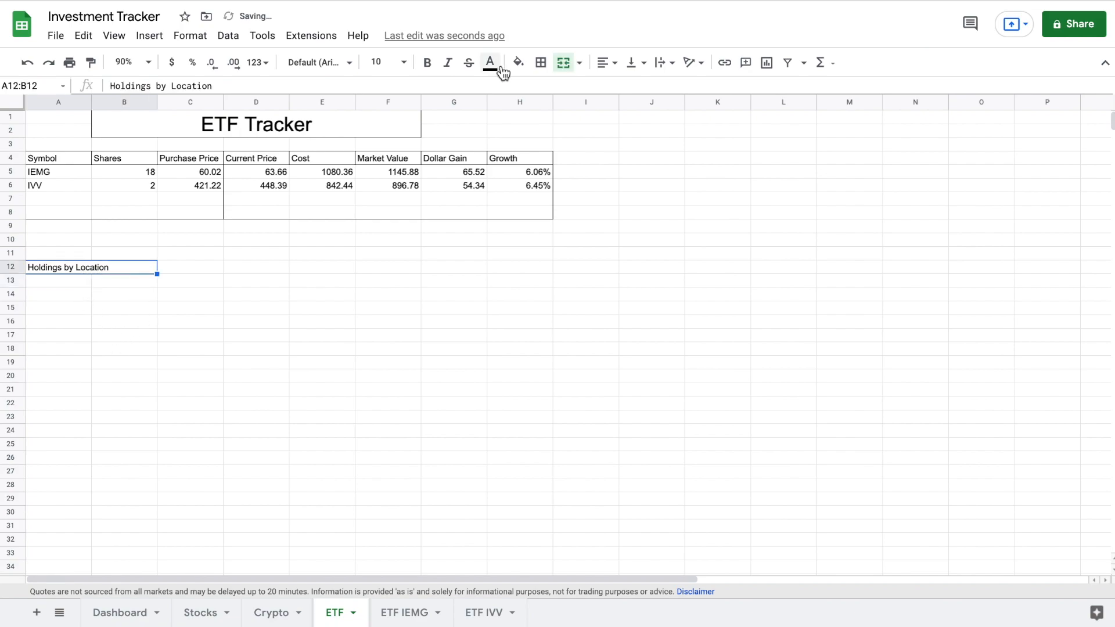
pyautogui.click(541, 63)
pyautogui.click(623, 92)
pyautogui.click(278, 281)
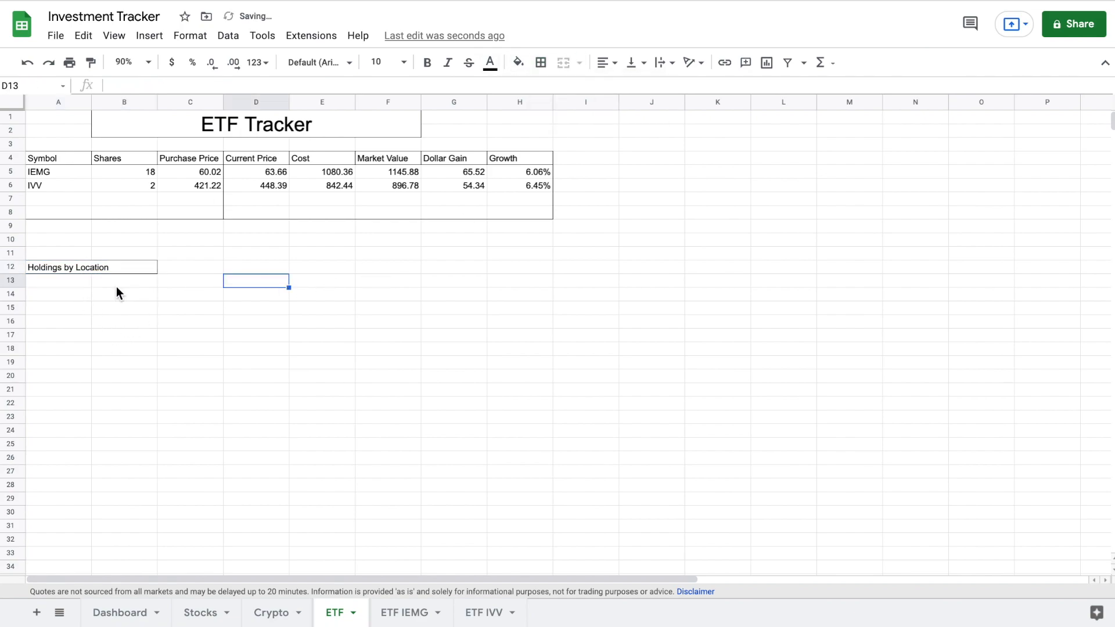
# - On the ETF sheet, link A13 to the first Value by Location country, 'ETF IEMG'!I12, and fill the formula down to A59
pyautogui.click(82, 281)
pyautogui.write('=')
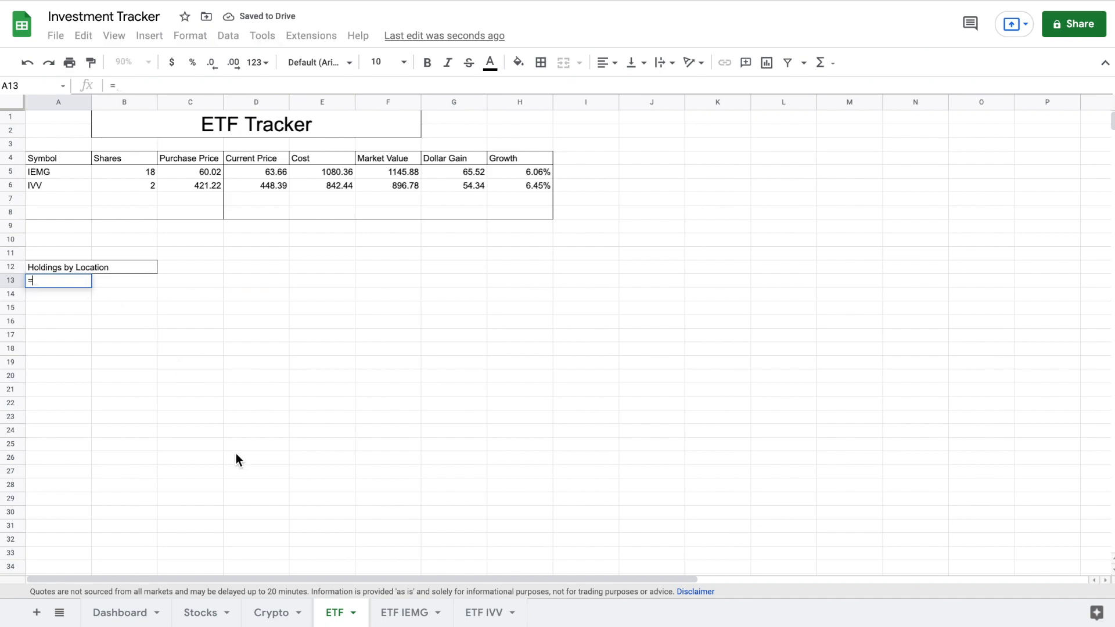
pyautogui.click(405, 614)
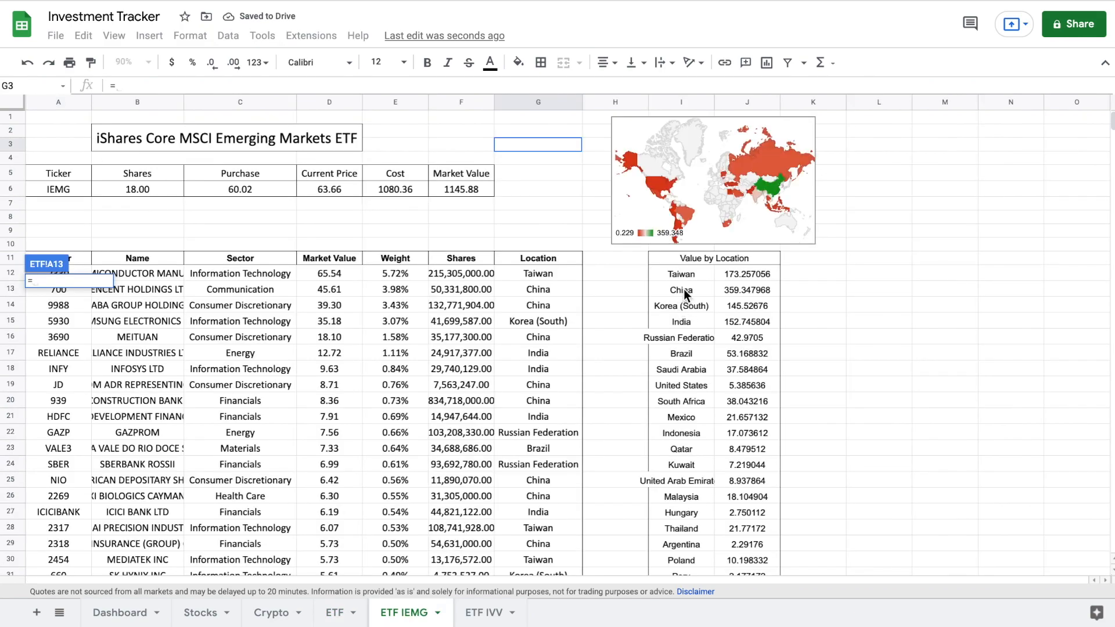
pyautogui.click(684, 275)
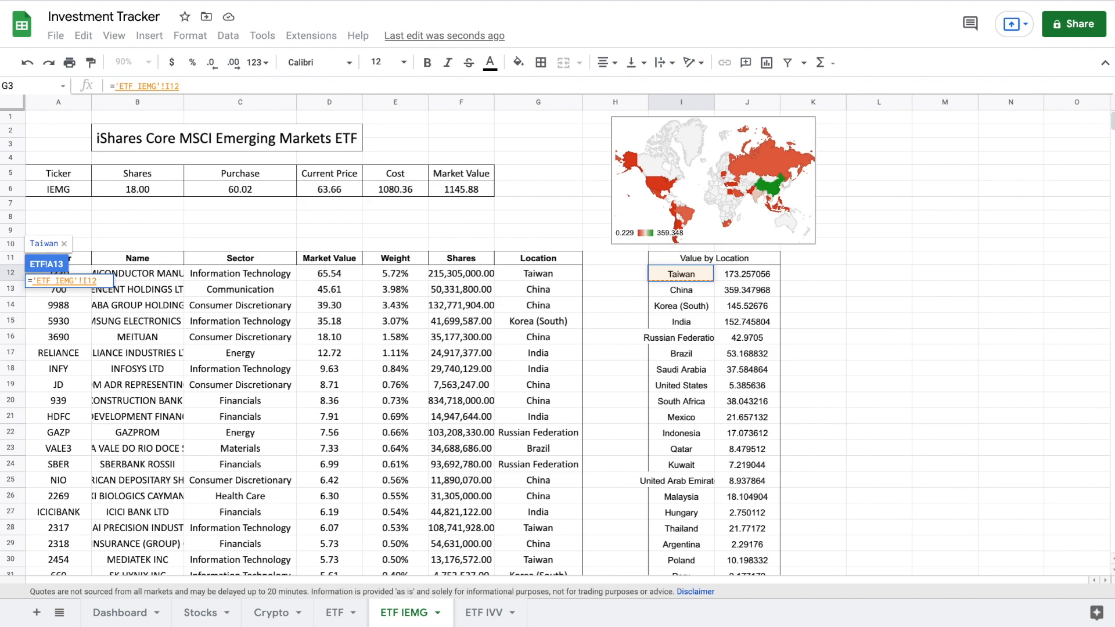
pyautogui.press('Return')
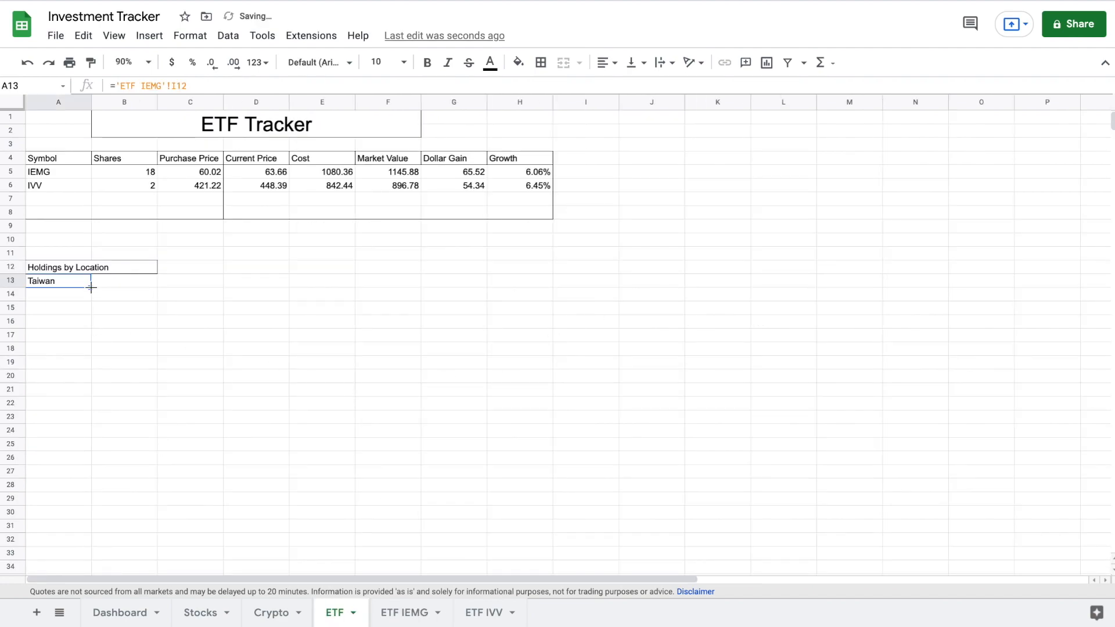
pyautogui.moveTo(91, 287); pyautogui.dragTo(82, 480)
pyautogui.scroll(8, 134, 385)
pyautogui.scroll(1, 134, 385)
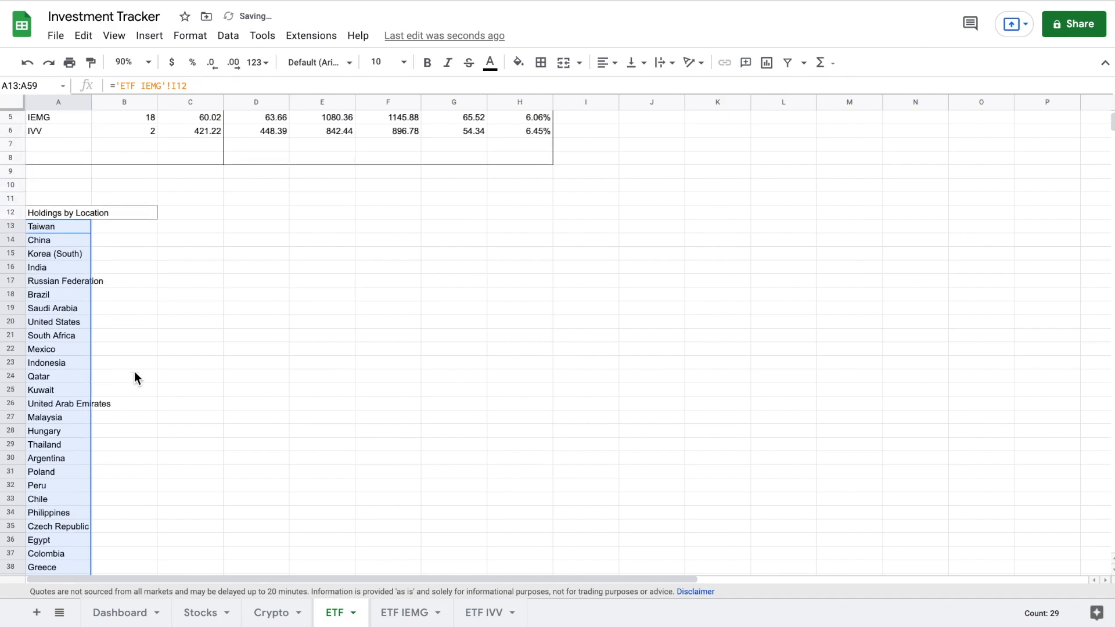
# - Link B13 to the matching value in 'ETF IEMG'!J12 and fill the formula down column B beside the locations
pyautogui.click(128, 230)
pyautogui.write('=')
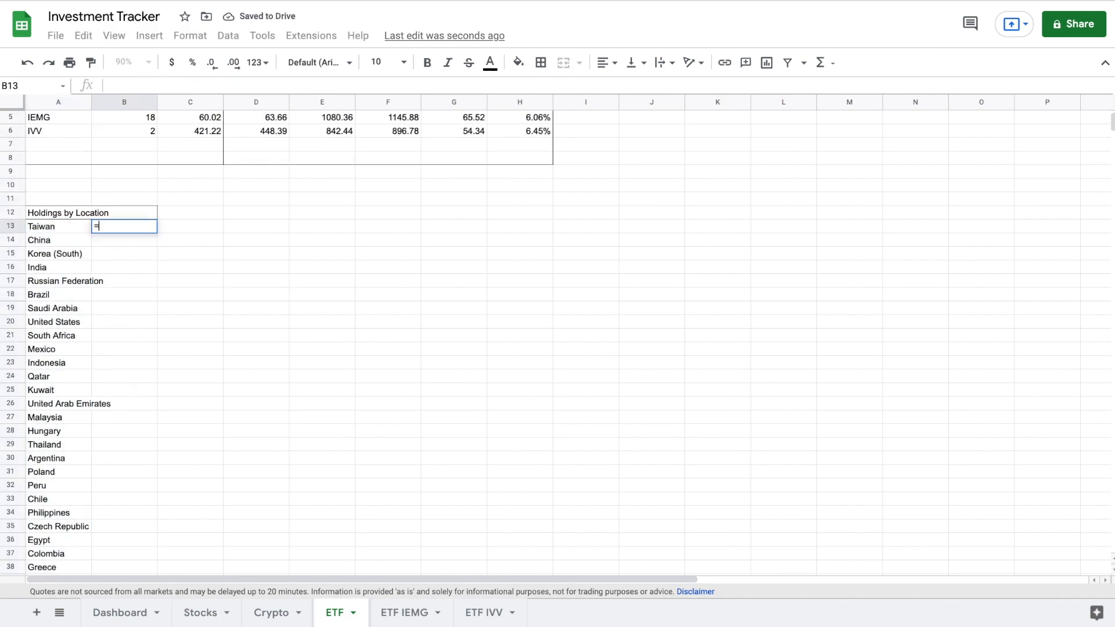
pyautogui.hotkey('ctrl', 'shift', 'pagedown')
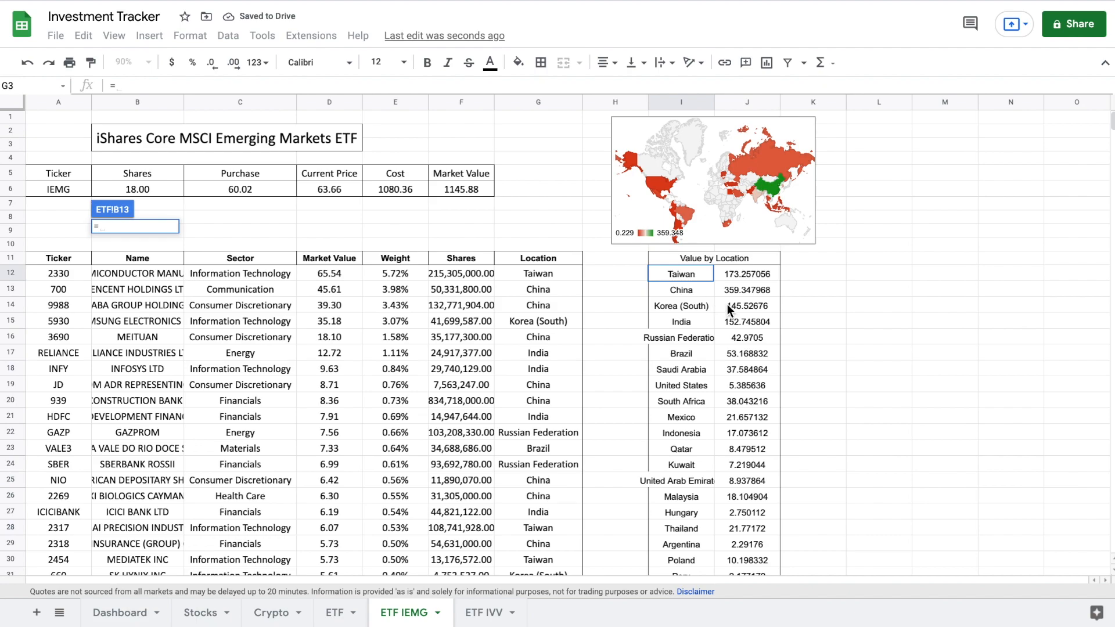
pyautogui.click(747, 273)
pyautogui.press('Return')
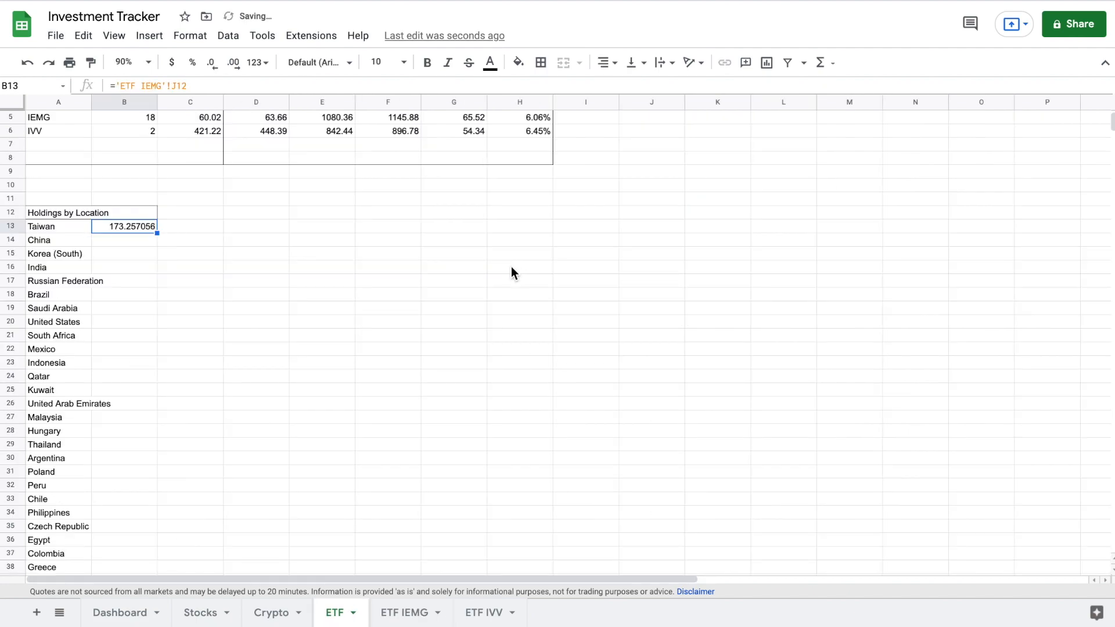
pyautogui.moveTo(142, 616); pyautogui.dragTo(141, 616)
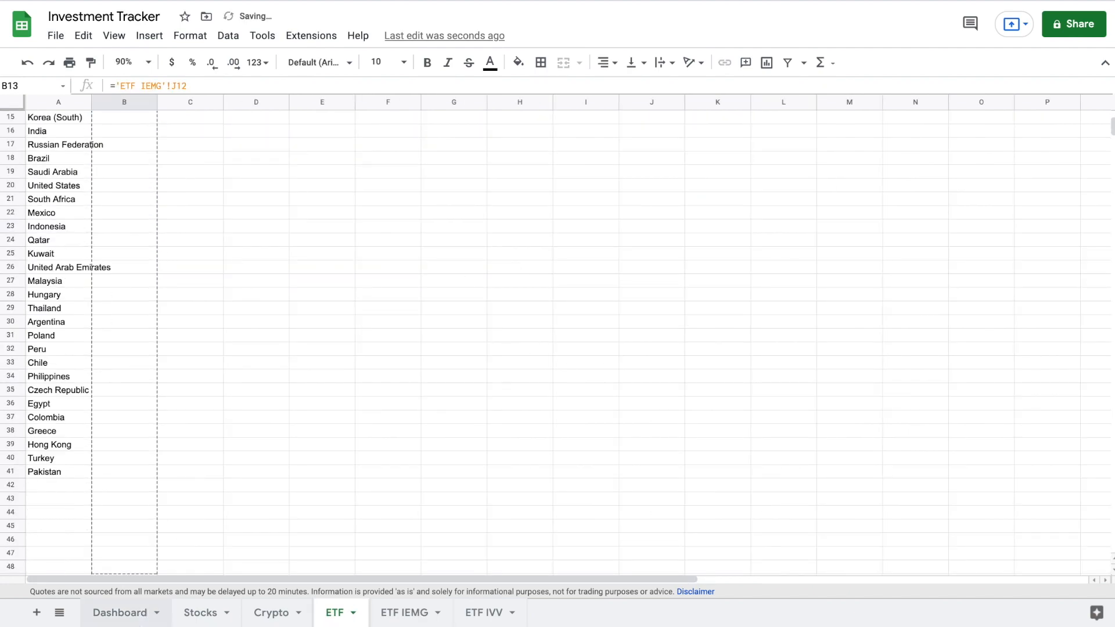
# - Replace the formula in A42, below Pakistan, with a link to the location in 'ETF IVV'!I13
pyautogui.click(66, 492)
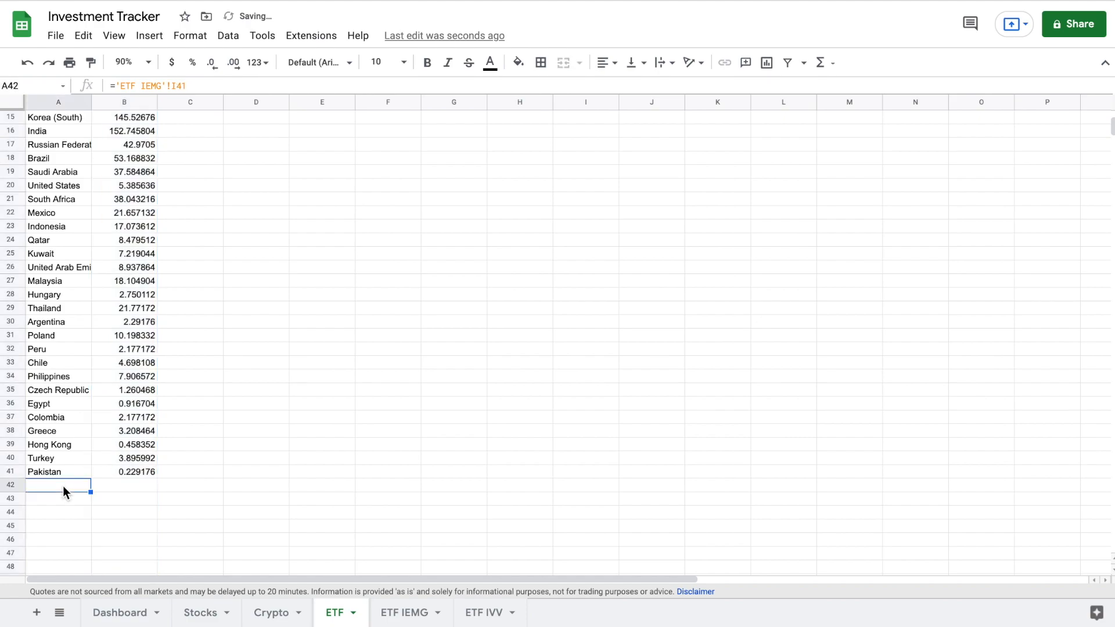
pyautogui.write('=')
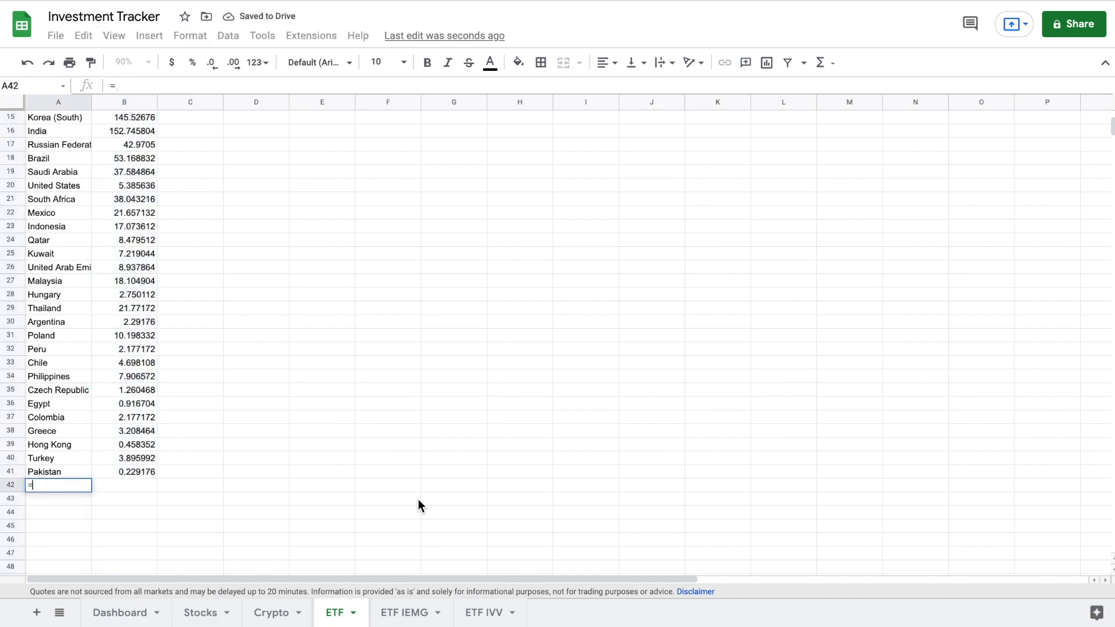
pyautogui.click(487, 611)
pyautogui.click(640, 291)
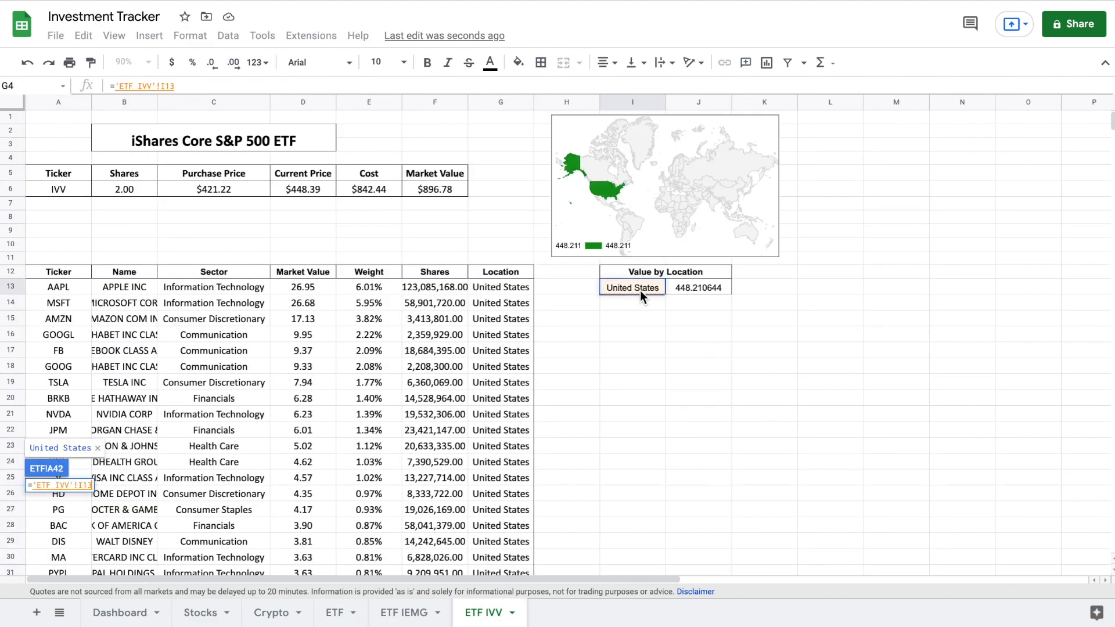
pyautogui.press('Return')
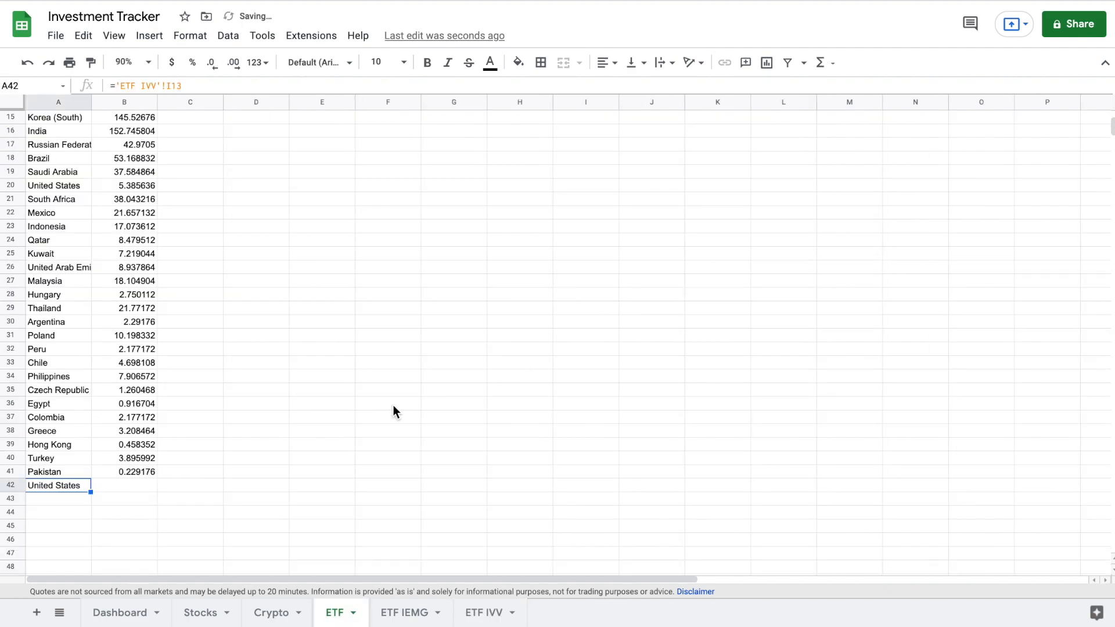
# - Link B42 to the IVV location value in 'ETF IVV'!J13
pyautogui.click(146, 487)
pyautogui.write('=')
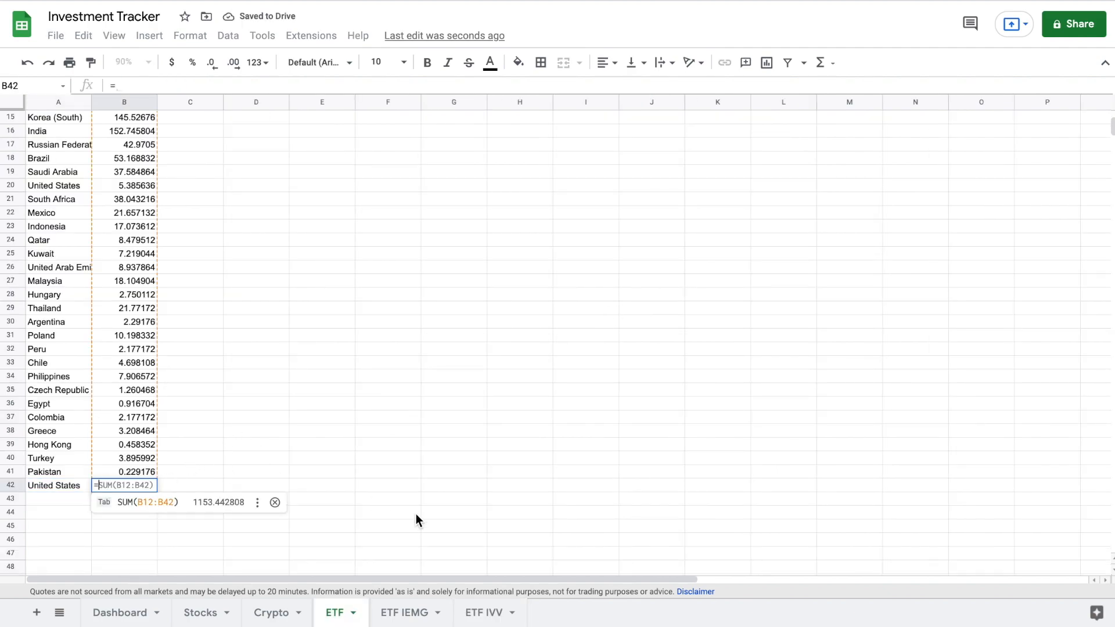
pyautogui.click(482, 615)
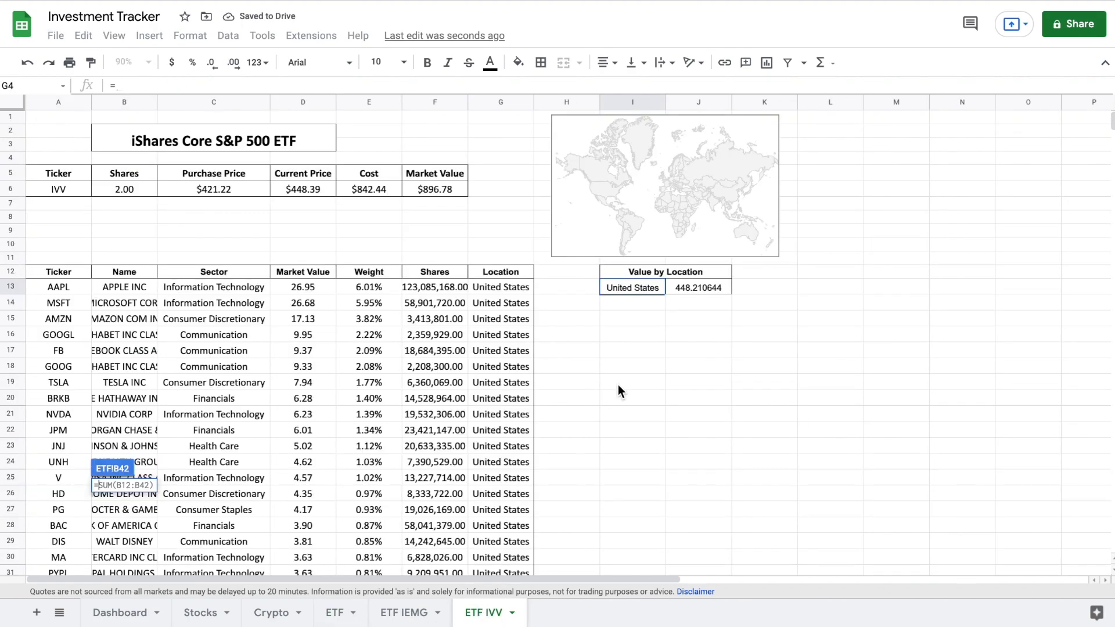
pyautogui.click(695, 290)
pyautogui.press('Return')
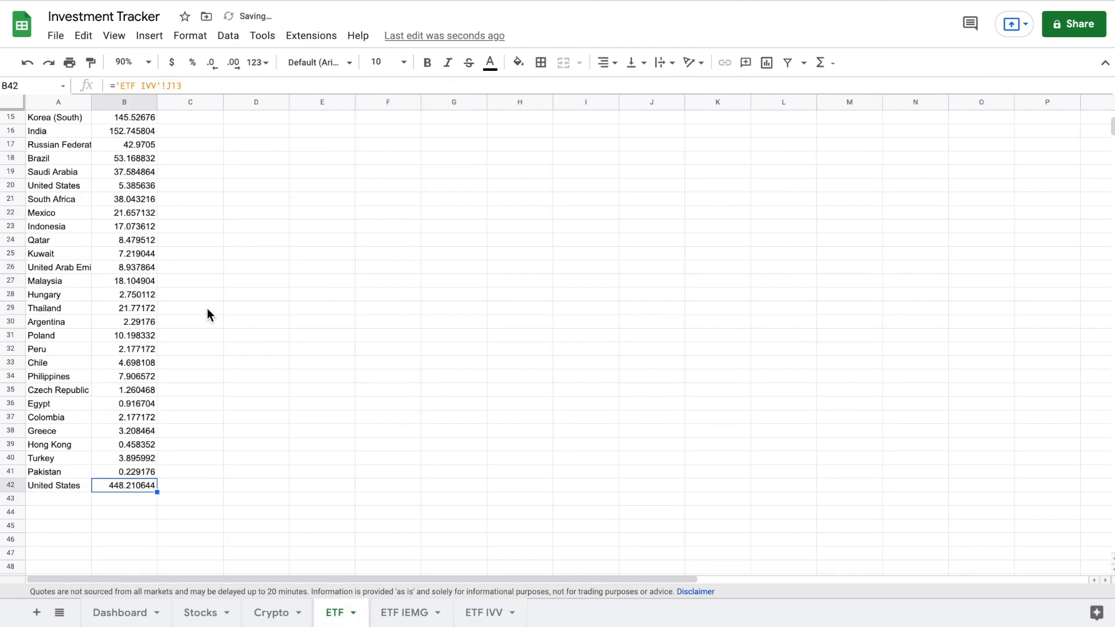
# - Add an outer border around the Holdings by Location data in A13:B42
pyautogui.scroll(5, 207, 314)
pyautogui.click(58, 284)
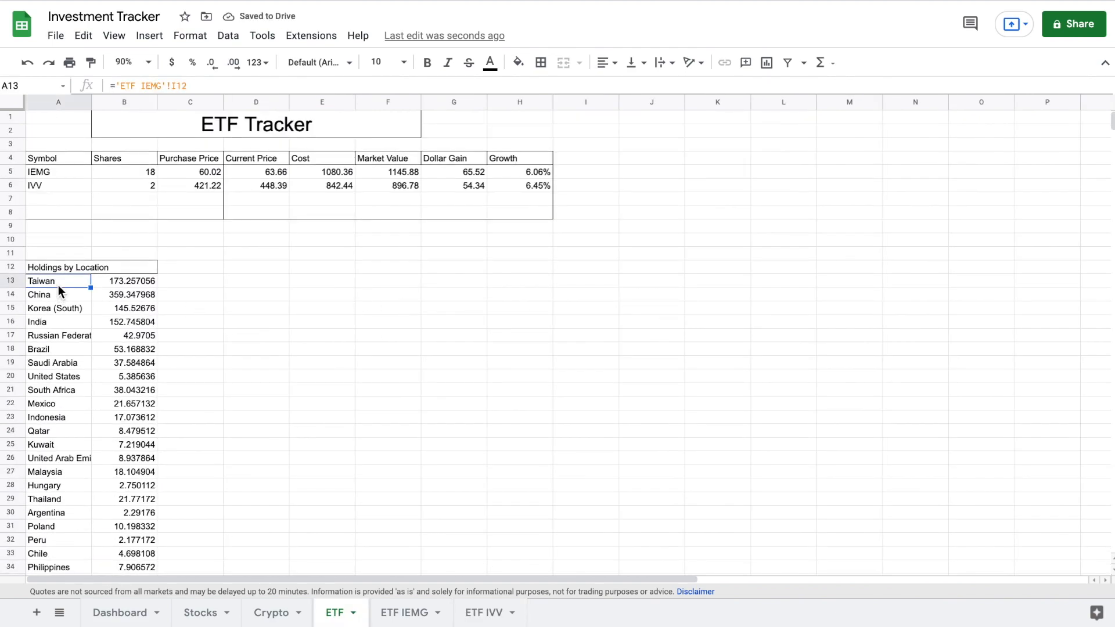
pyautogui.hotkey('shift', 'Right')
pyautogui.hotkey('ctrl', 'shift', 'Down')
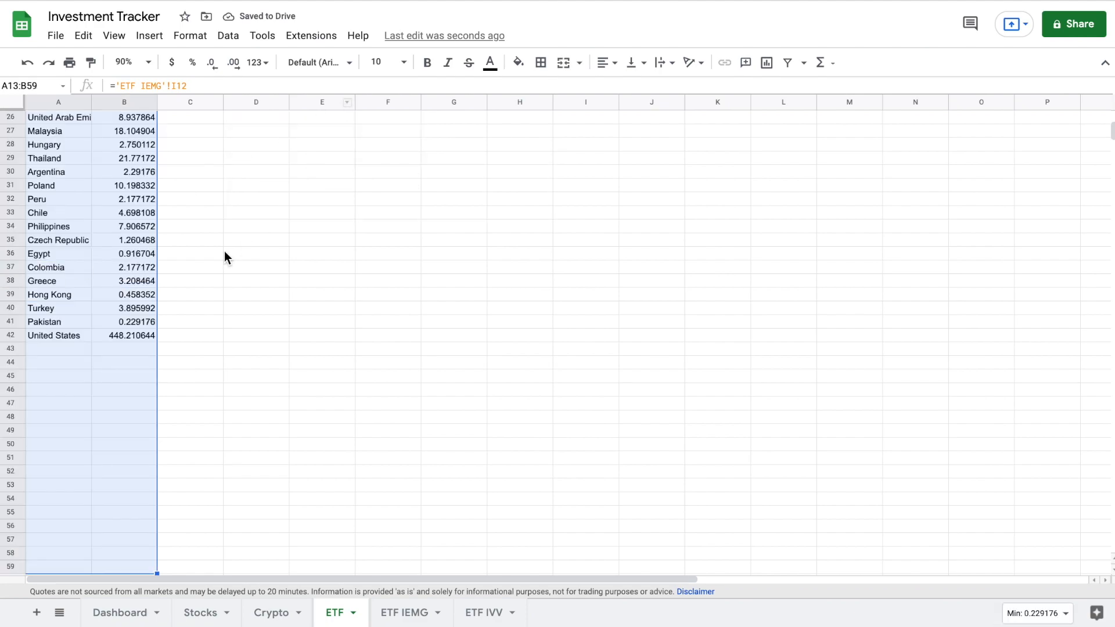
pyautogui.moveTo(114, 336); pyautogui.dragTo(69, 190)
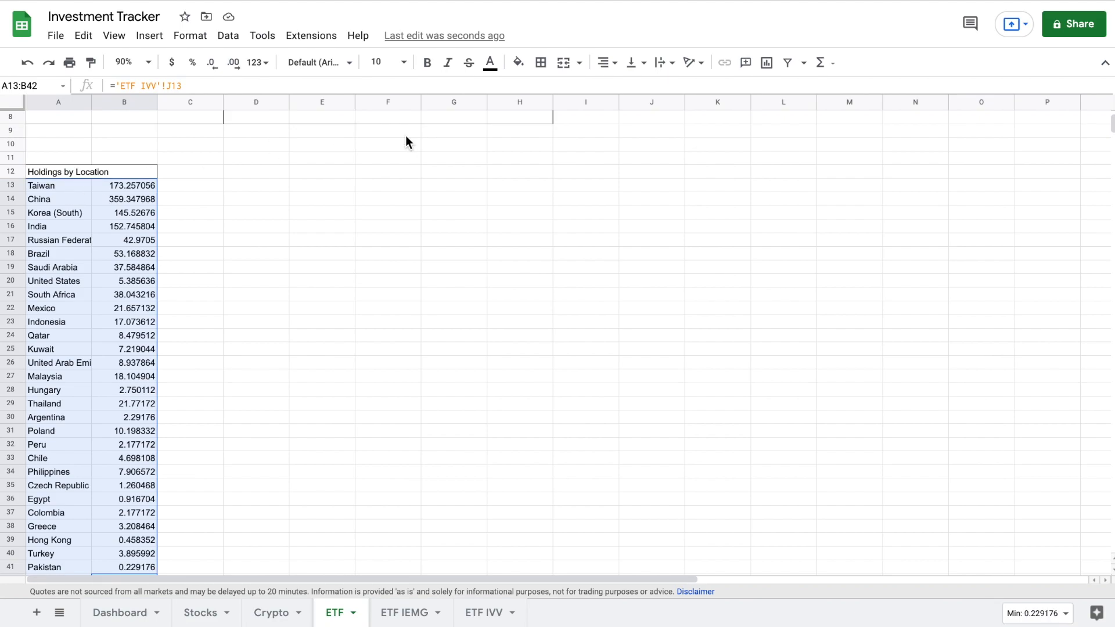
pyautogui.click(540, 63)
pyautogui.click(622, 89)
pyautogui.click(270, 185)
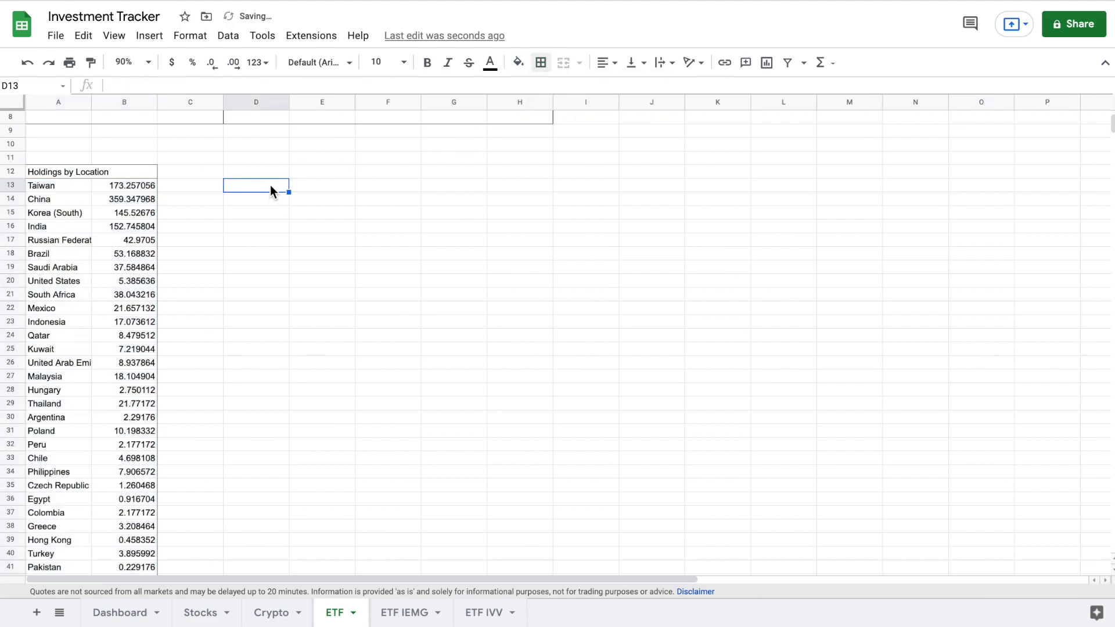
# - Insert a chart from A13:B42 and change its type to a geo chart
pyautogui.scroll(2, 270, 185)
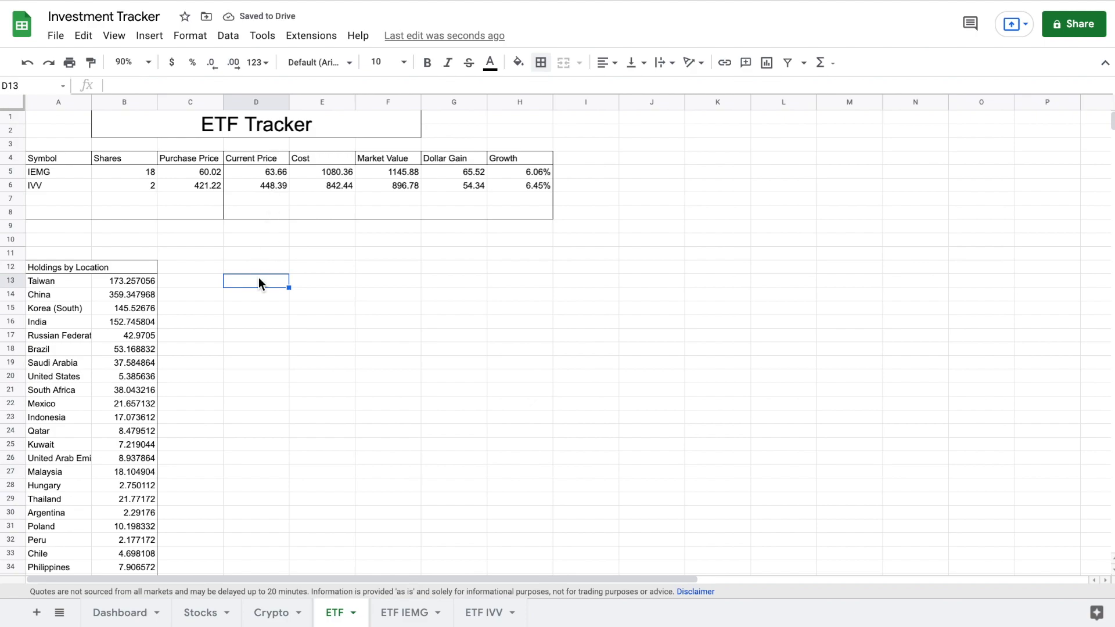
pyautogui.moveTo(64, 281); pyautogui.dragTo(110, 429)
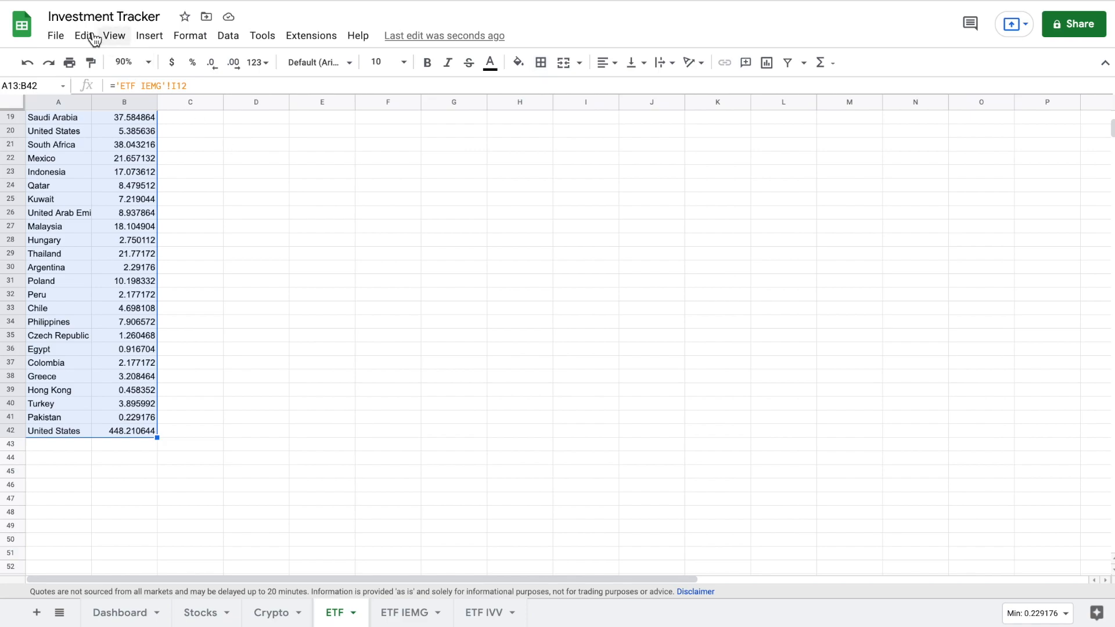
pyautogui.click(149, 35)
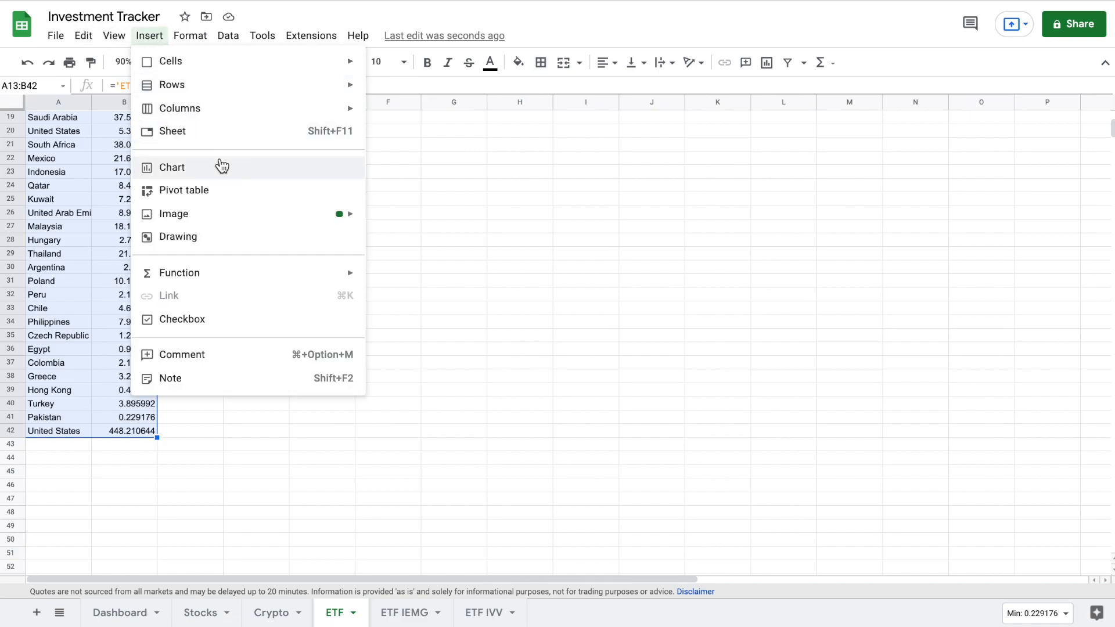
pyautogui.click(220, 163)
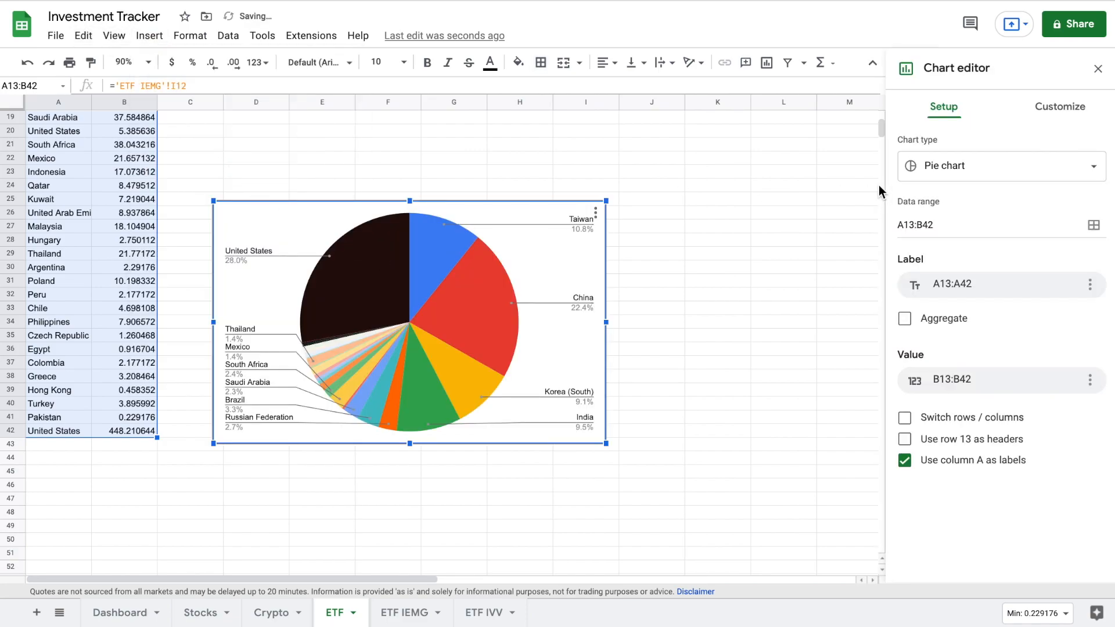
pyautogui.click(1022, 169)
pyautogui.scroll(-7, 994, 368)
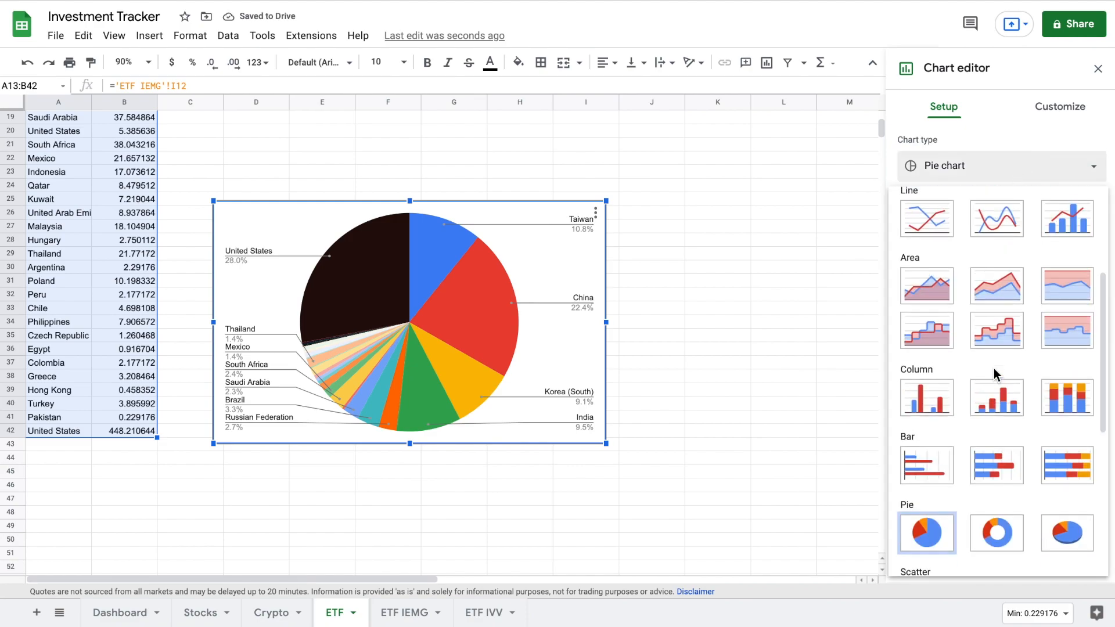
pyautogui.click(942, 469)
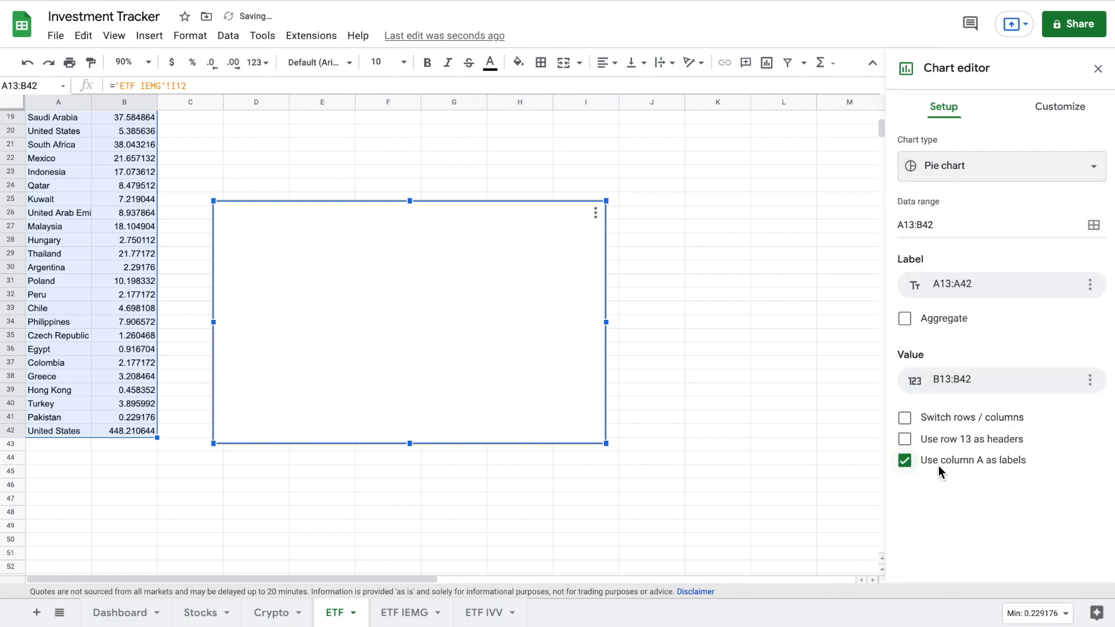
pyautogui.click(664, 168)
pyautogui.scroll(5, 664, 169)
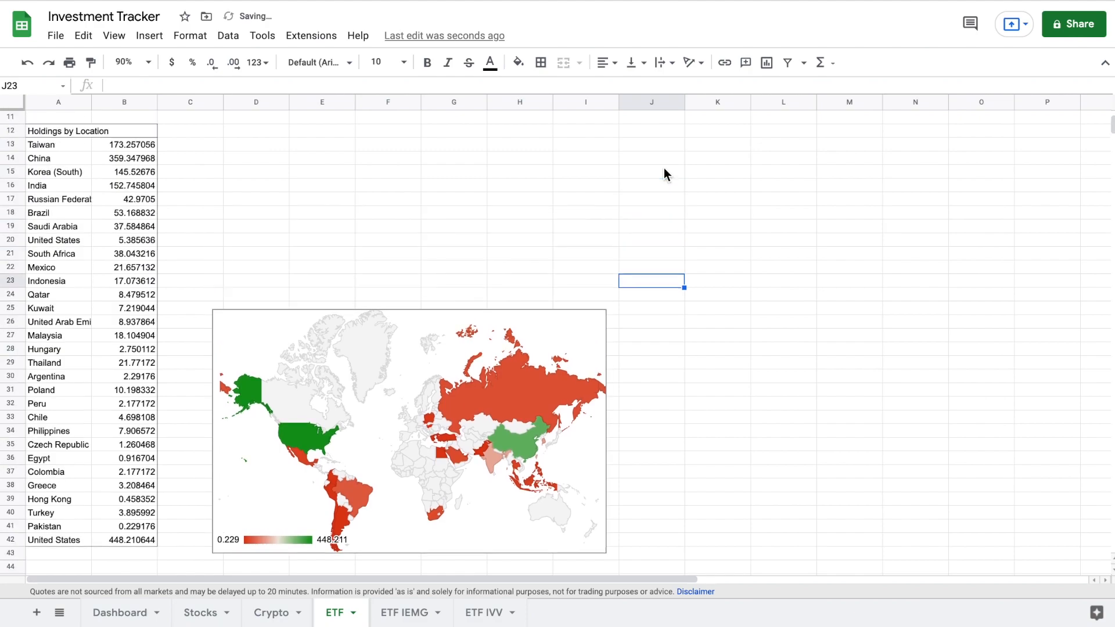
# - Move the geo chart up beside the Holdings by Location table, aligning its upper edge with row 12
pyautogui.scroll(-4, 431, 486)
pyautogui.moveTo(430, 486); pyautogui.dragTo(422, 303)
pyautogui.click(674, 280)
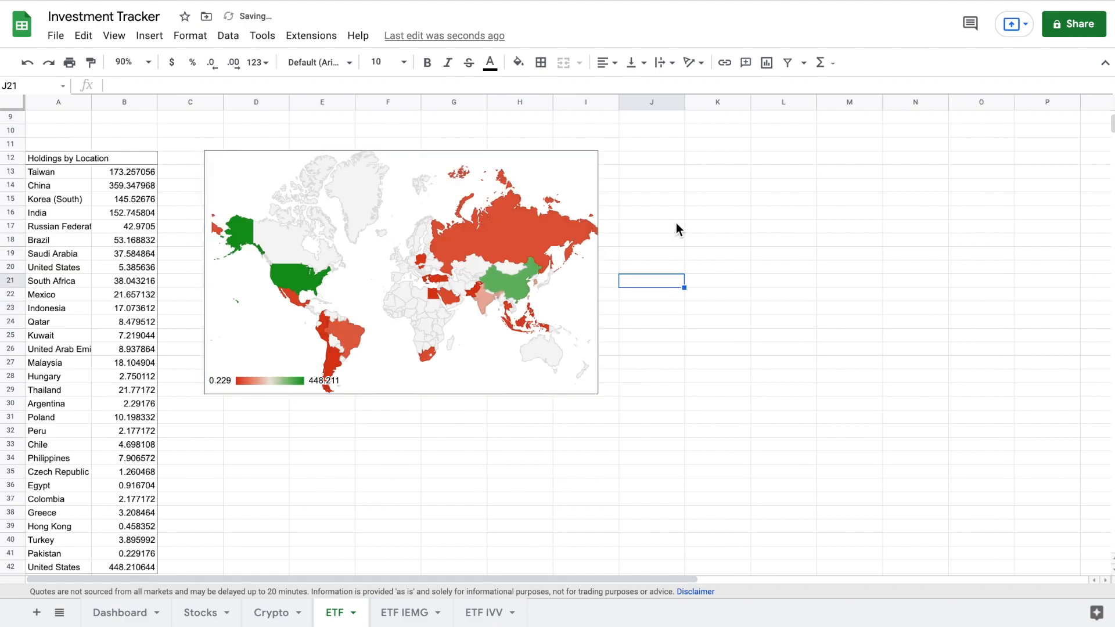
# - Insert a column chart from the Symbol, Market Value and Cost ranges A5:A8, F5:F8 and E5:E8
pyautogui.scroll(3, 676, 222)
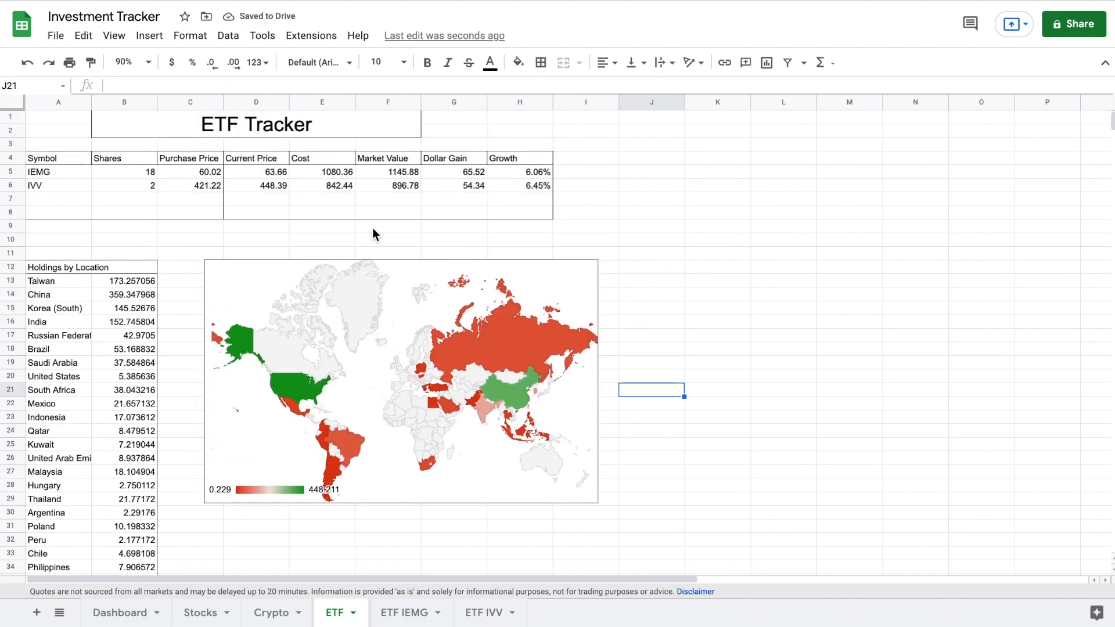
pyautogui.moveTo(78, 170); pyautogui.dragTo(72, 214)
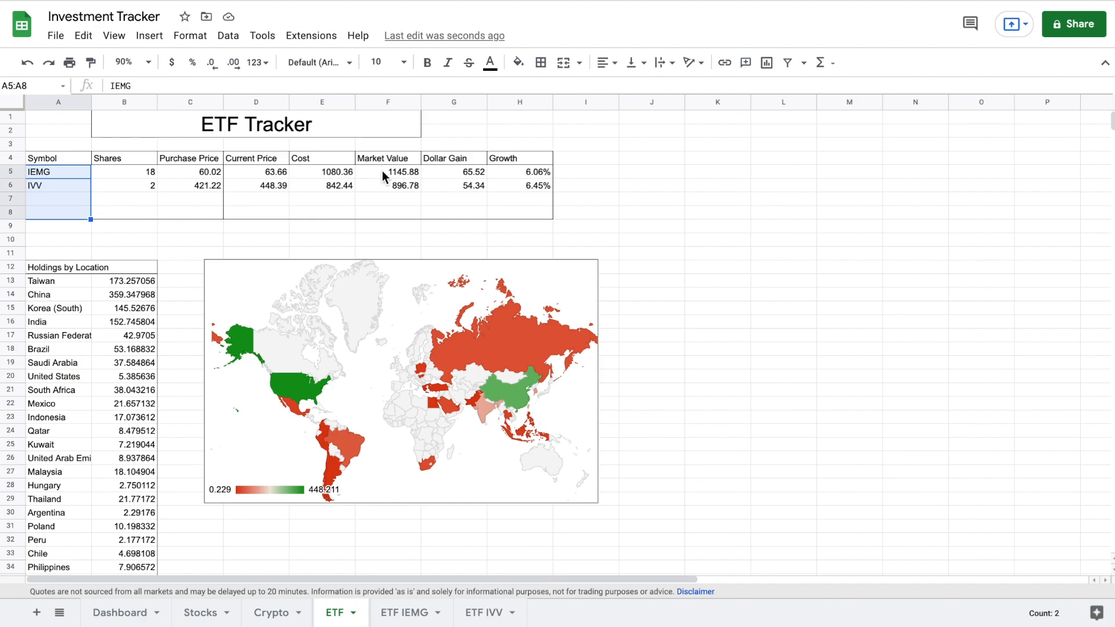
pyautogui.moveTo(382, 171); pyautogui.dragTo(382, 213)
pyautogui.moveTo(337, 172); pyautogui.dragTo(337, 211)
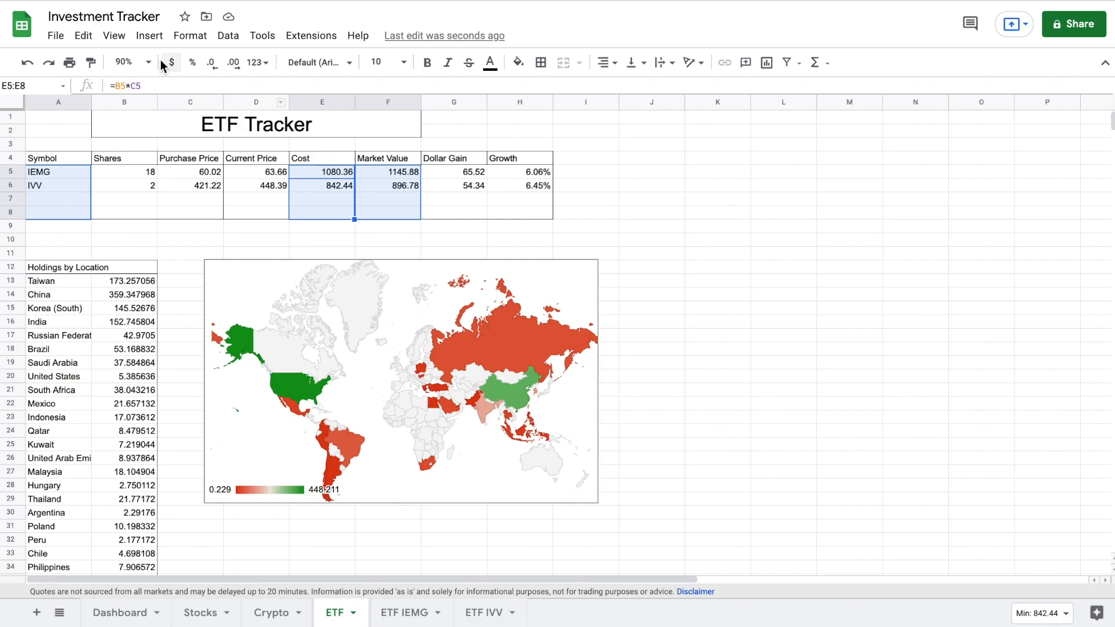
pyautogui.click(149, 36)
pyautogui.click(215, 169)
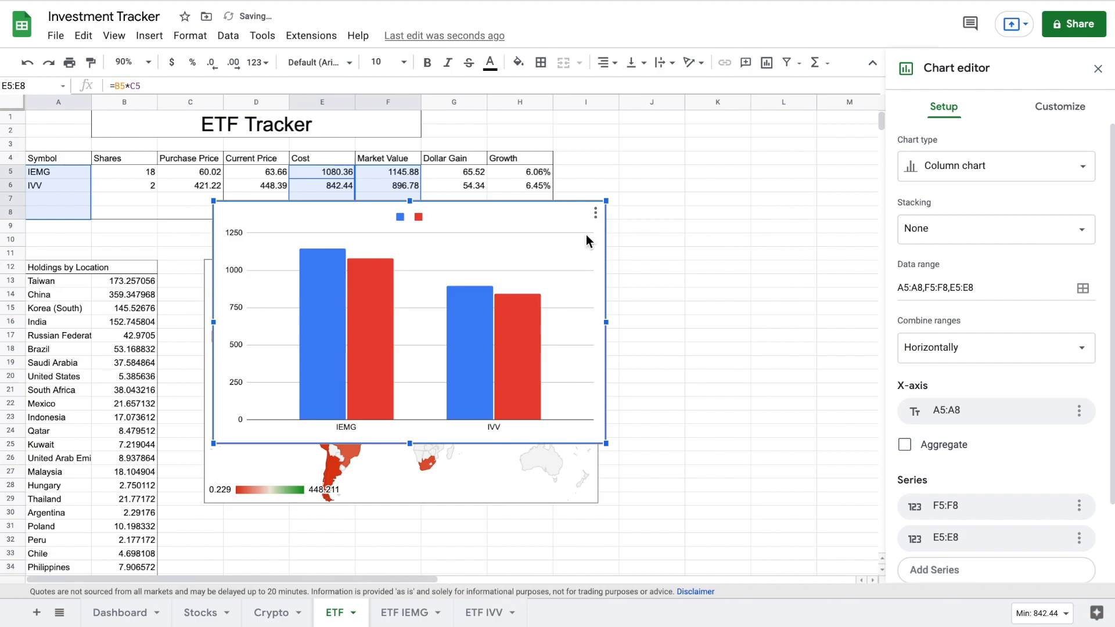
# - Move the column chart beside the geo chart, level with row 12, and label its blue and red series Market Value and Cost
pyautogui.moveTo(545, 216); pyautogui.dragTo(932, 286)
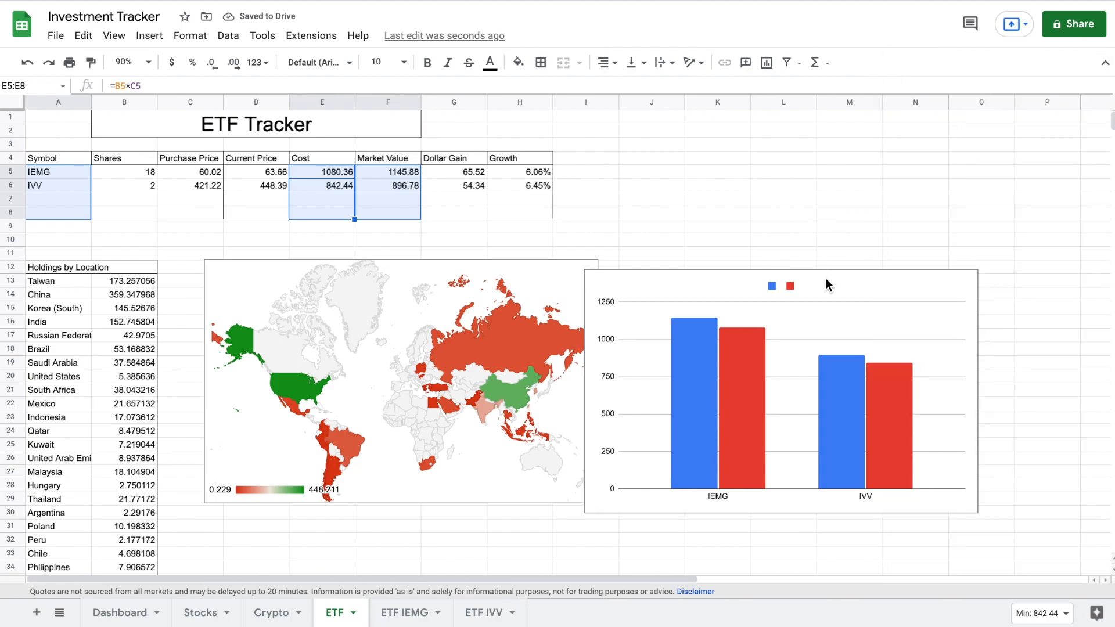
pyautogui.moveTo(827, 290); pyautogui.dragTo(867, 280)
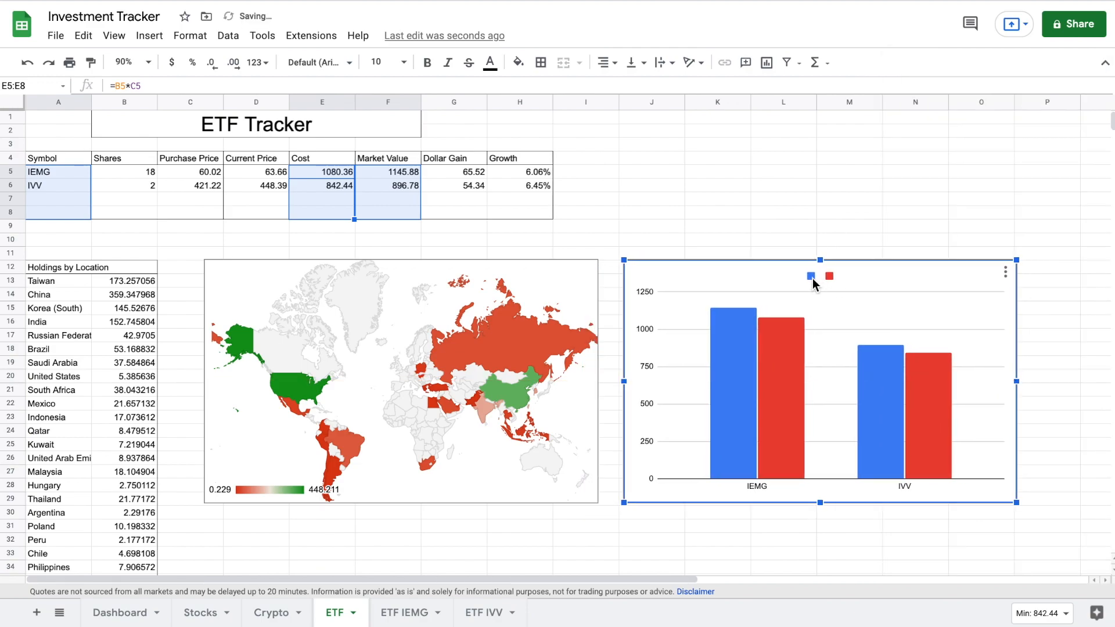
pyautogui.doubleClick(812, 281)
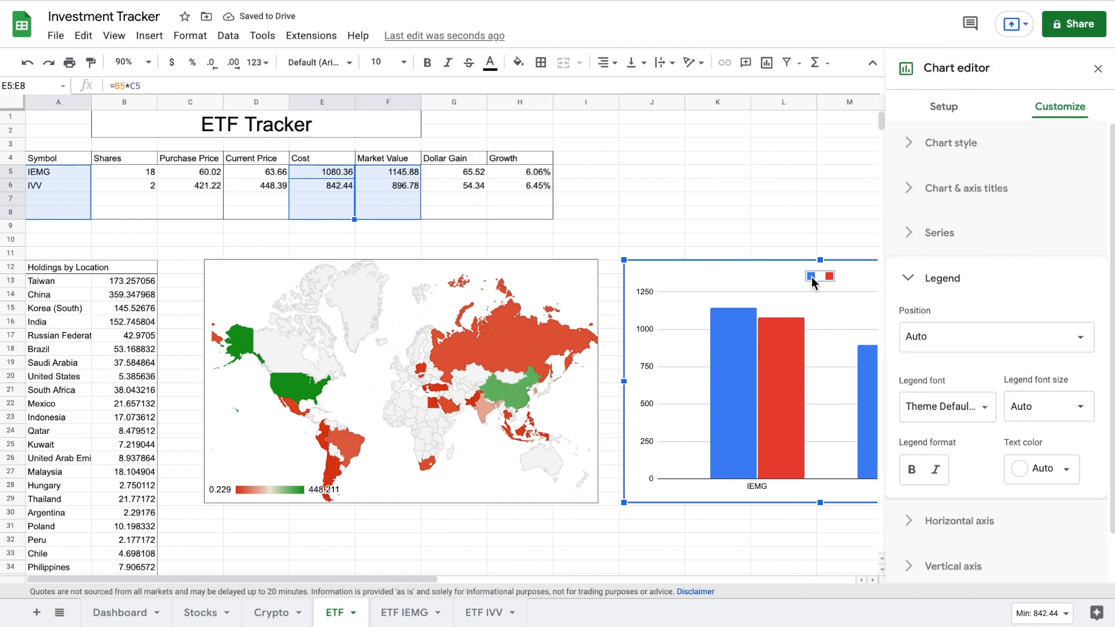
pyautogui.click(812, 277)
pyautogui.click(941, 197)
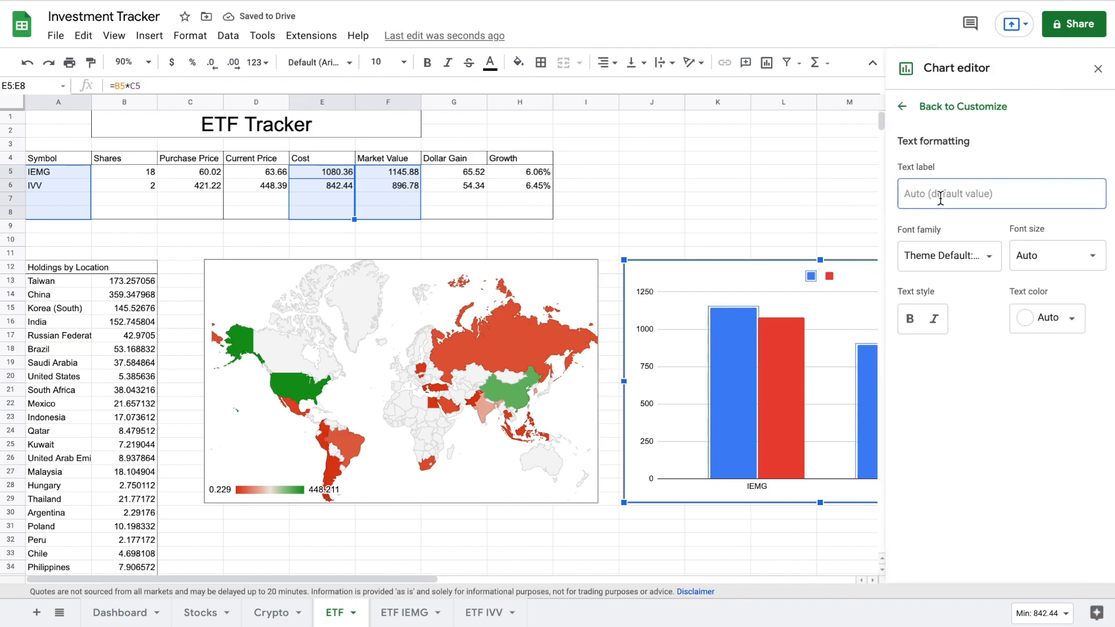
pyautogui.write('Market Value')
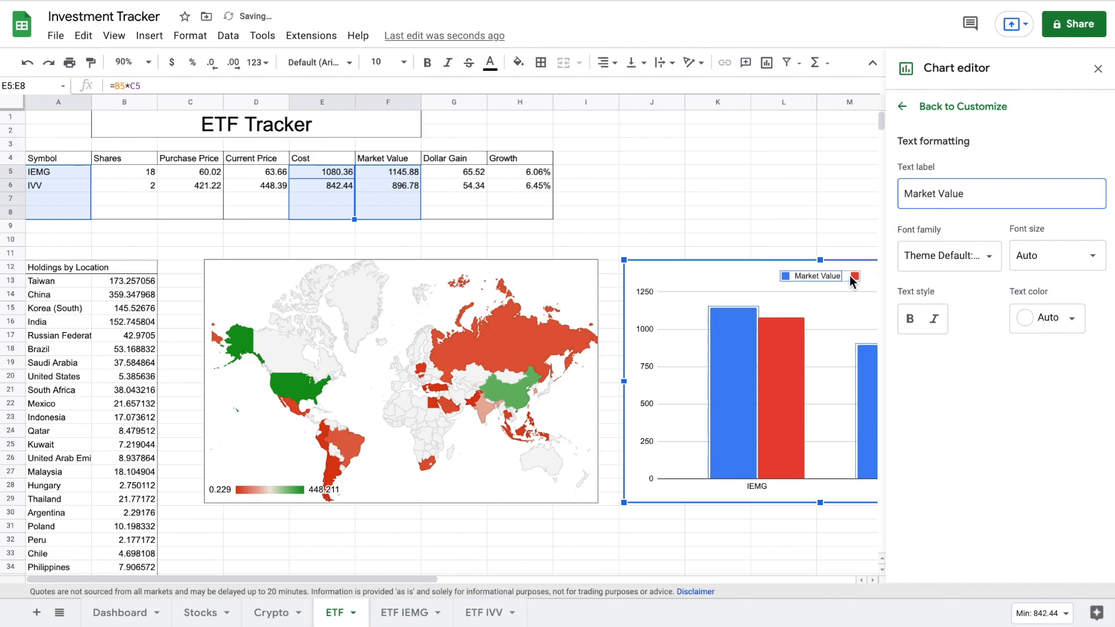
pyautogui.click(855, 277)
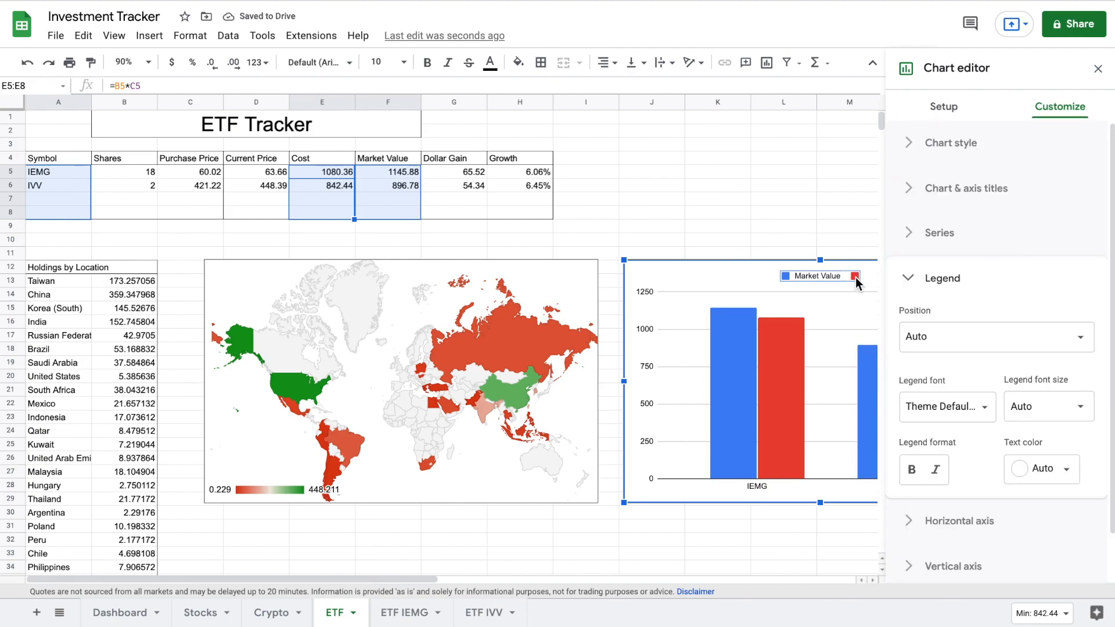
pyautogui.click(855, 277)
pyautogui.click(928, 207)
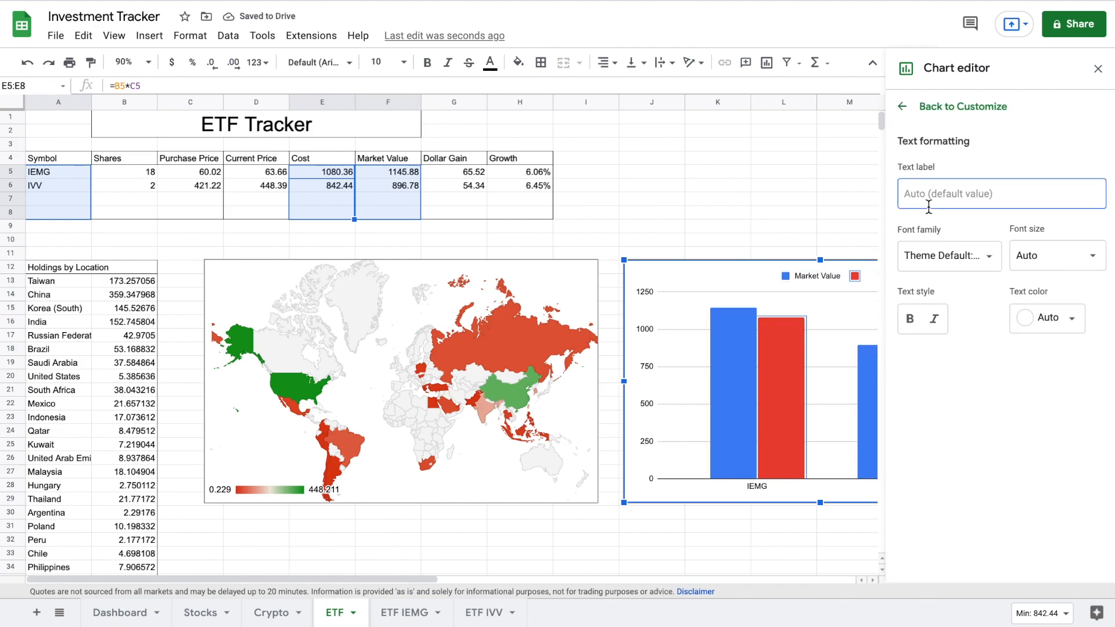
pyautogui.write('Cost')
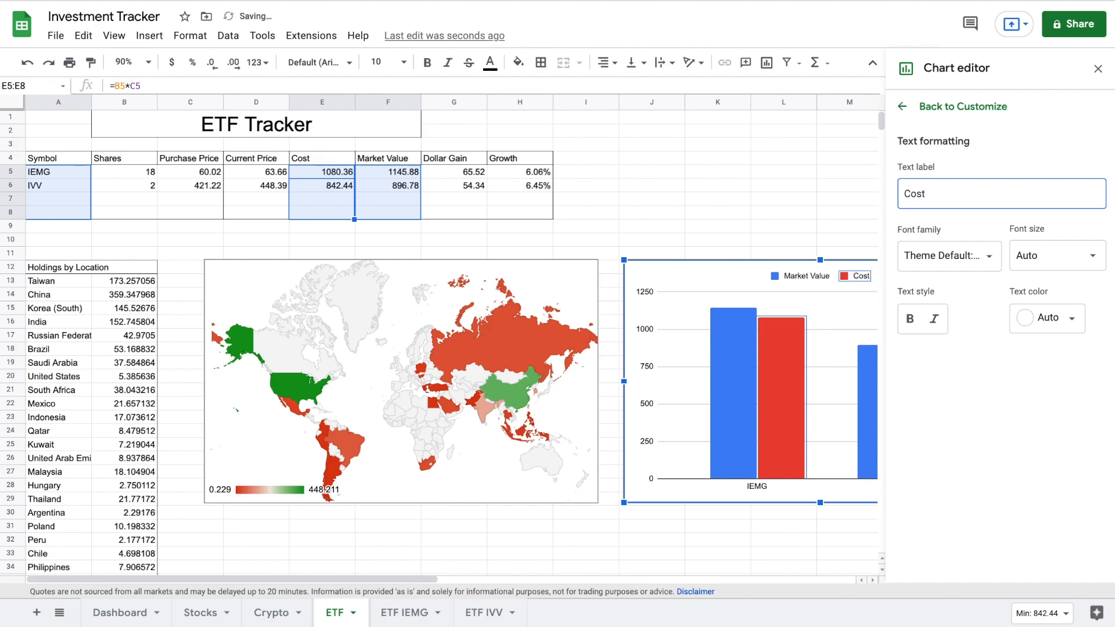
pyautogui.click(903, 107)
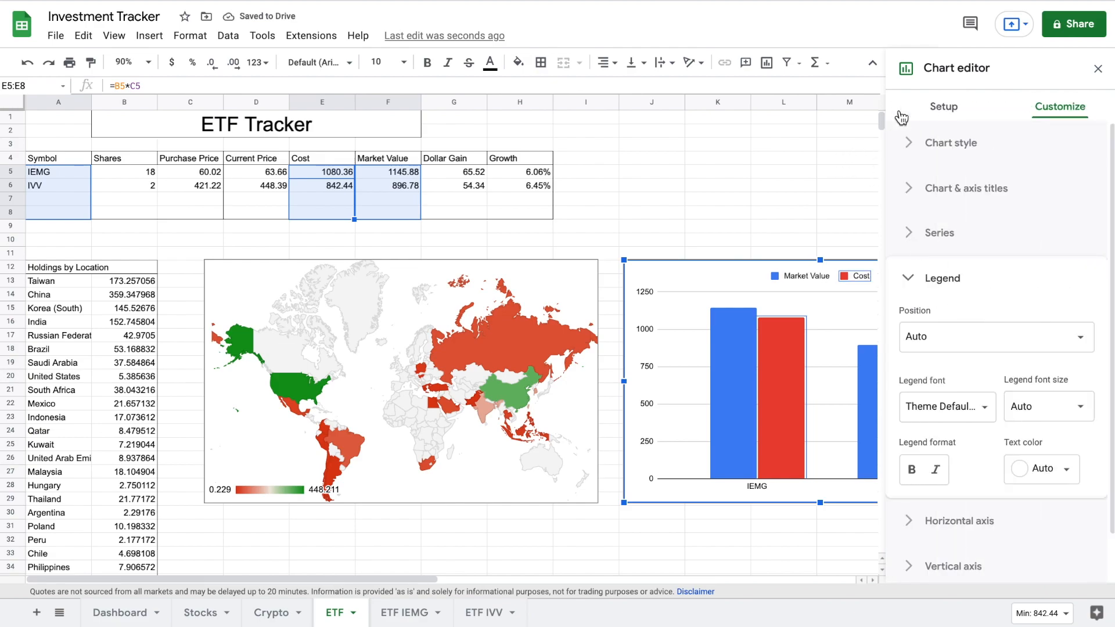
# - Give the column chart the bold title Market Value vs Cost and close the chart editor
pyautogui.click(953, 189)
pyautogui.click(945, 288)
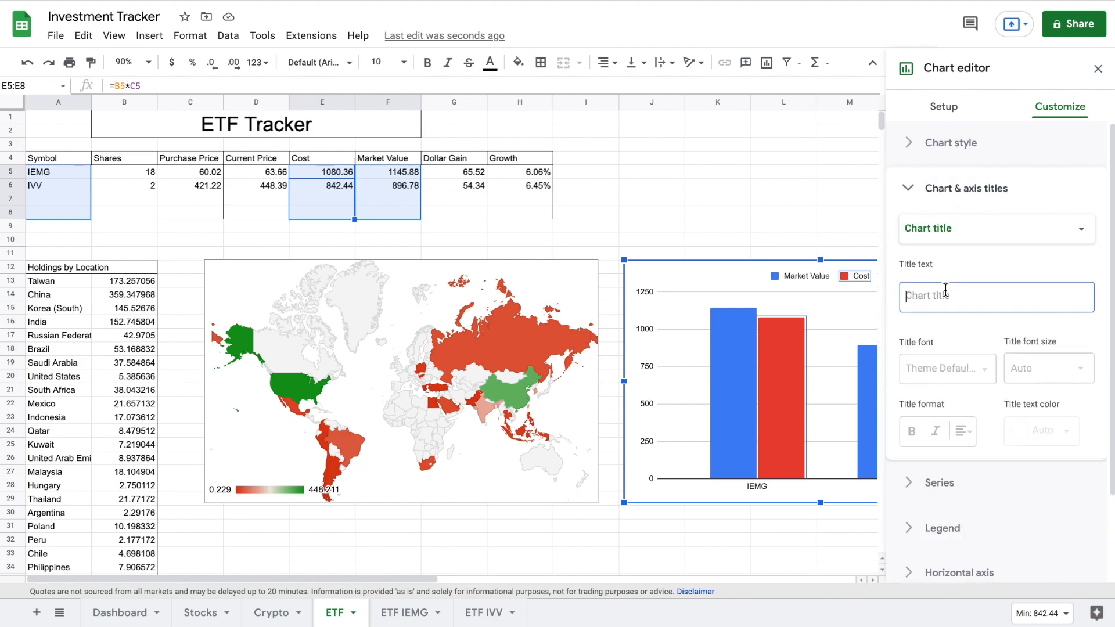
pyautogui.write('Market Value')
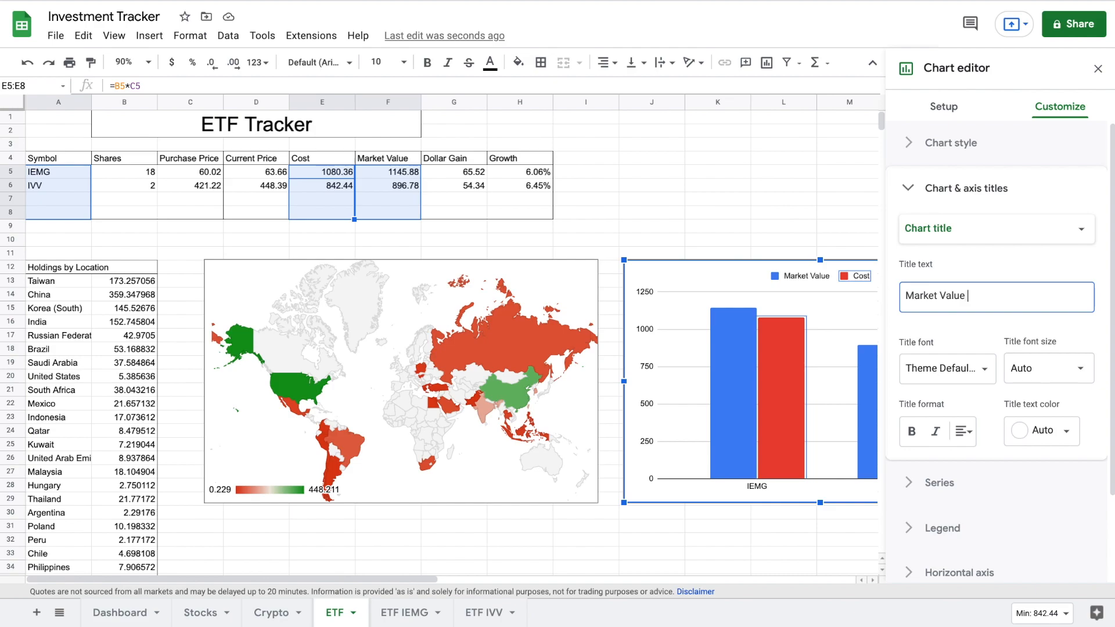
pyautogui.write(' vs Cost')
pyautogui.click(912, 431)
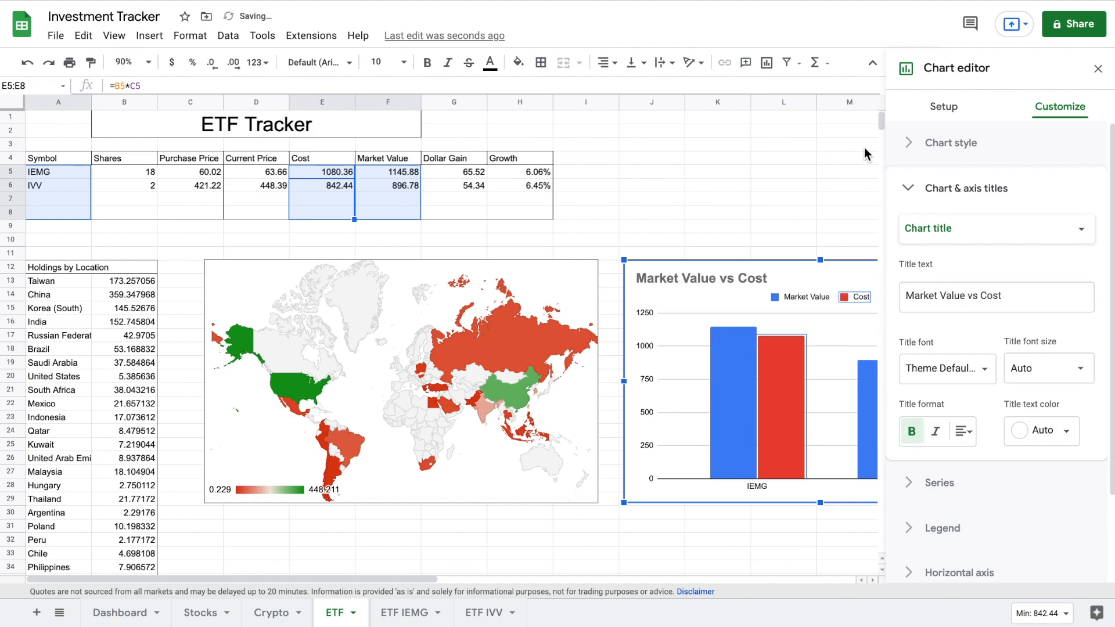
pyautogui.click(1098, 68)
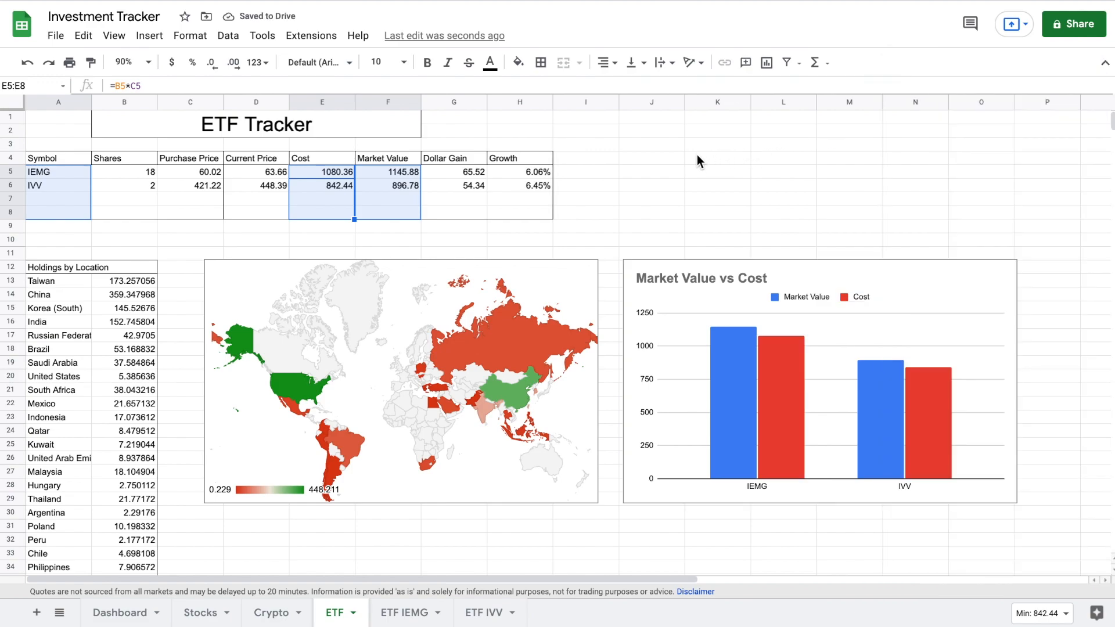
pyautogui.click(626, 162)
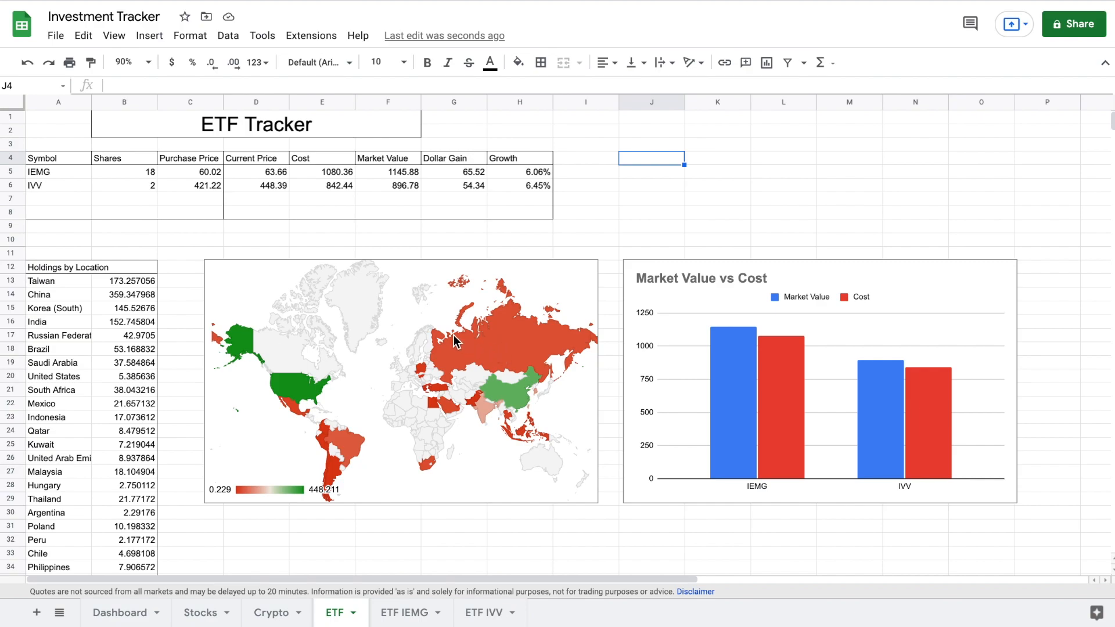
# - Inspect the geo chart's holding values for individual countries such as the United States, India and the Russian Federation
pyautogui.click(312, 389)
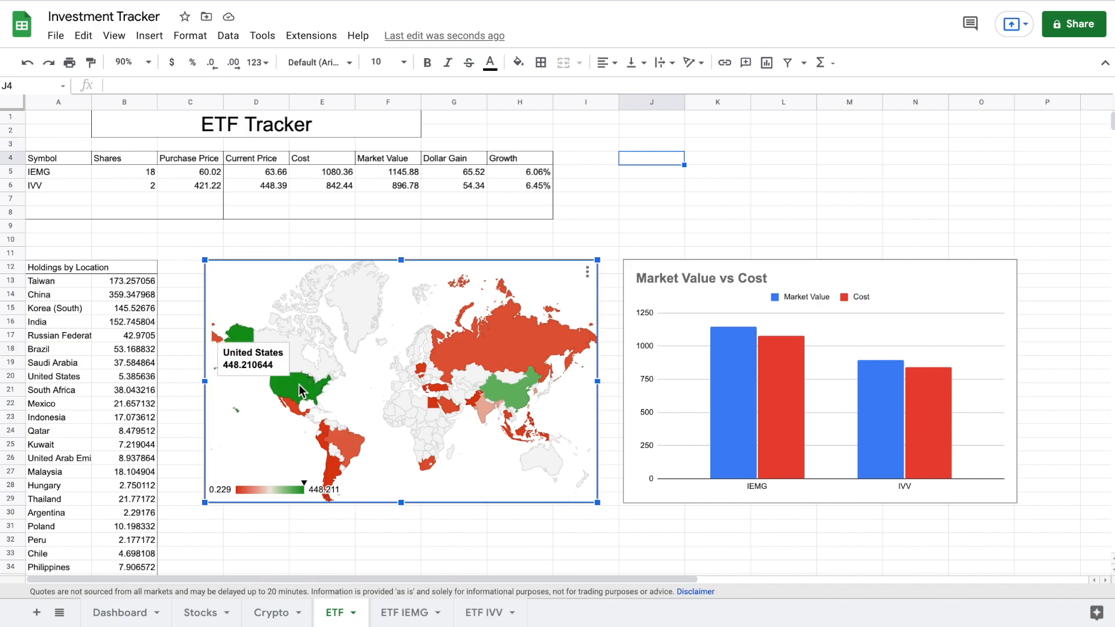
pyautogui.moveTo(352, 444)
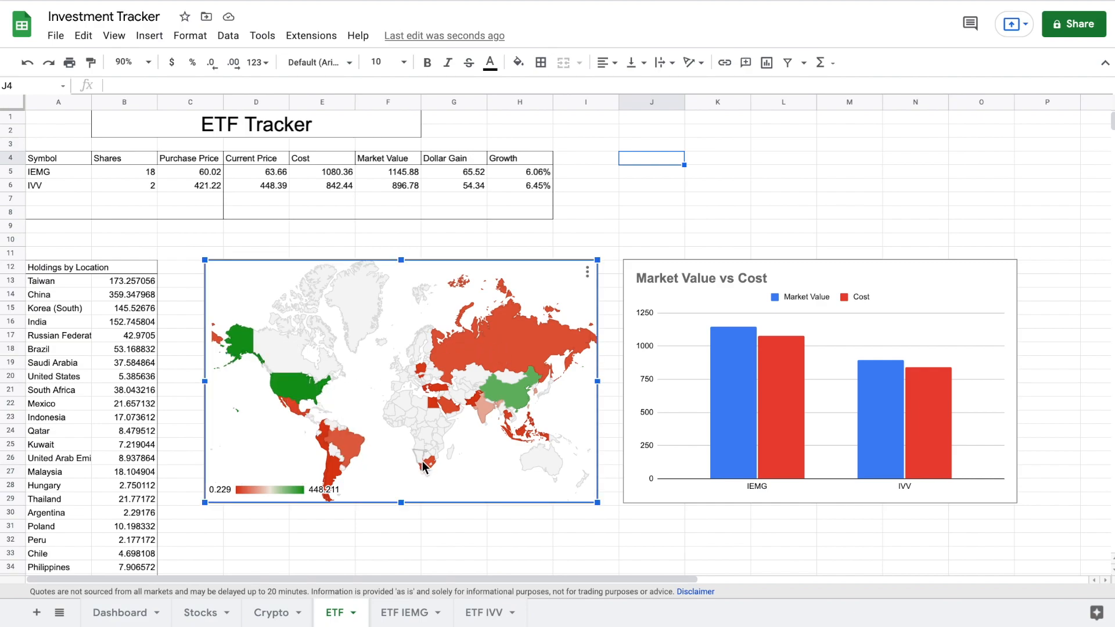
pyautogui.moveTo(486, 407)
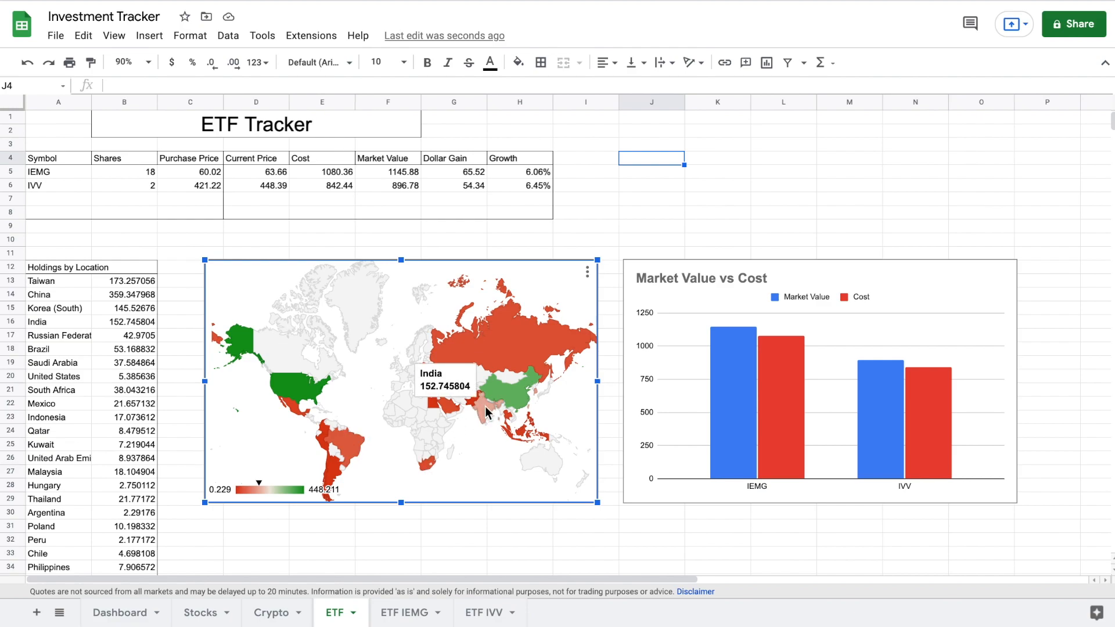
pyautogui.moveTo(485, 340)
pyautogui.moveTo(516, 392)
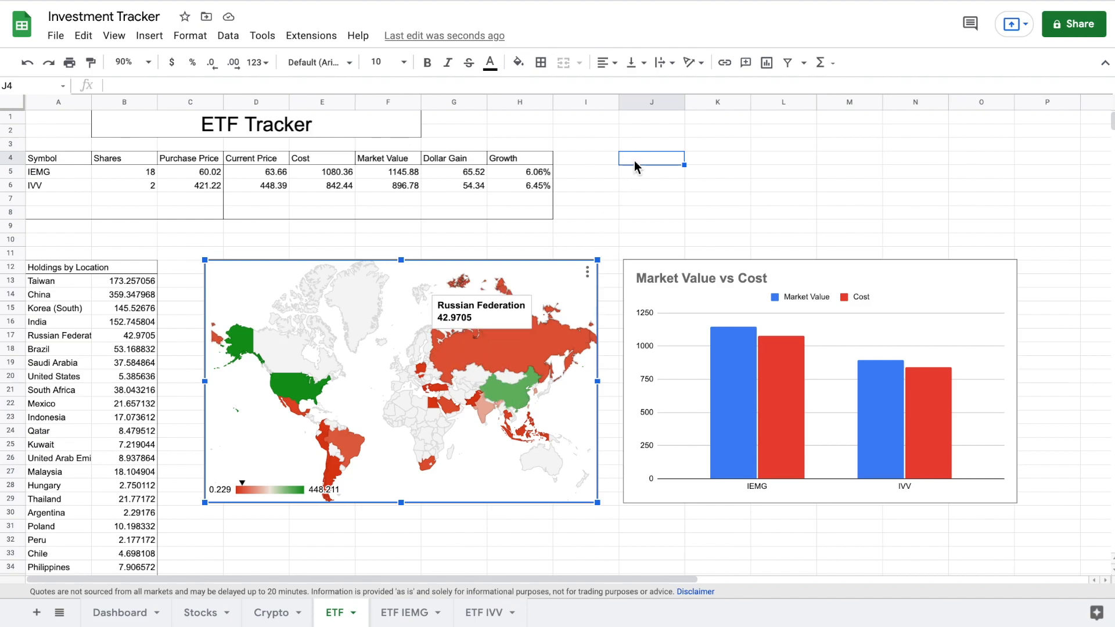
pyautogui.click(705, 163)
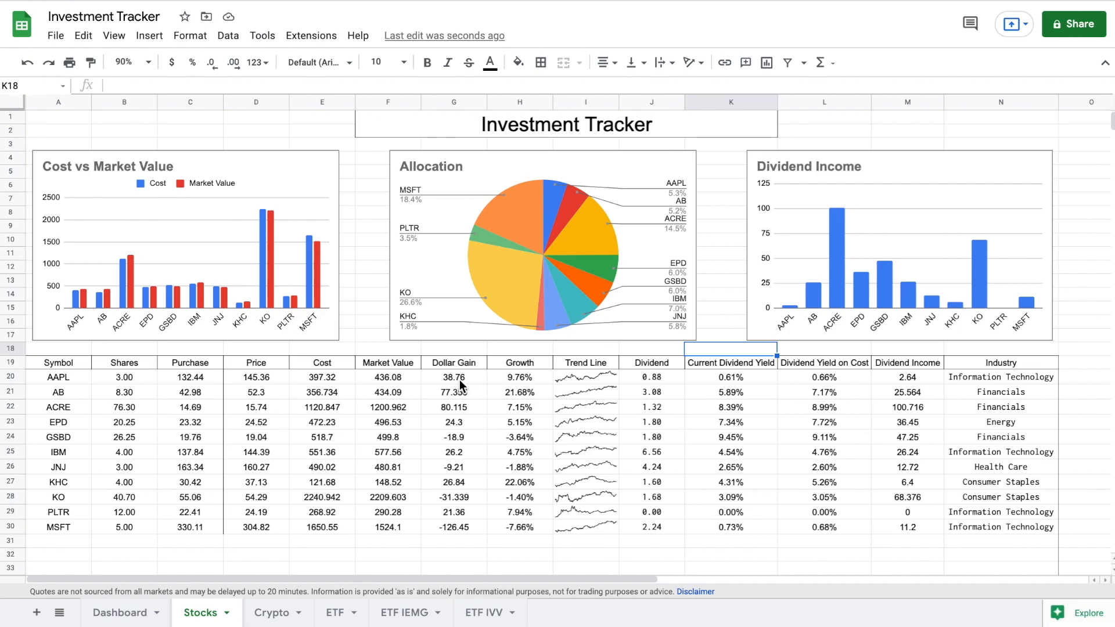
# - On the Stocks sheet, add a conditional format rule to G20:H63 that fills cells greater than 0 with the default green style
pyautogui.moveTo(459, 380); pyautogui.dragTo(500, 460)
pyautogui.scroll(10, 552, 299)
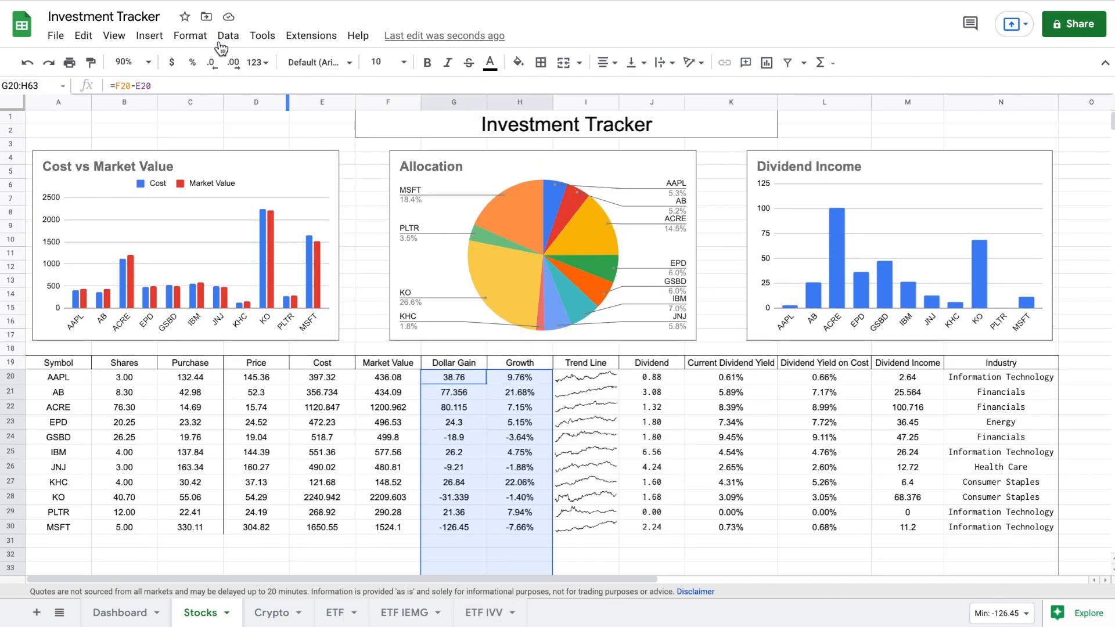
pyautogui.click(162, 40)
pyautogui.moveTo(188, 38)
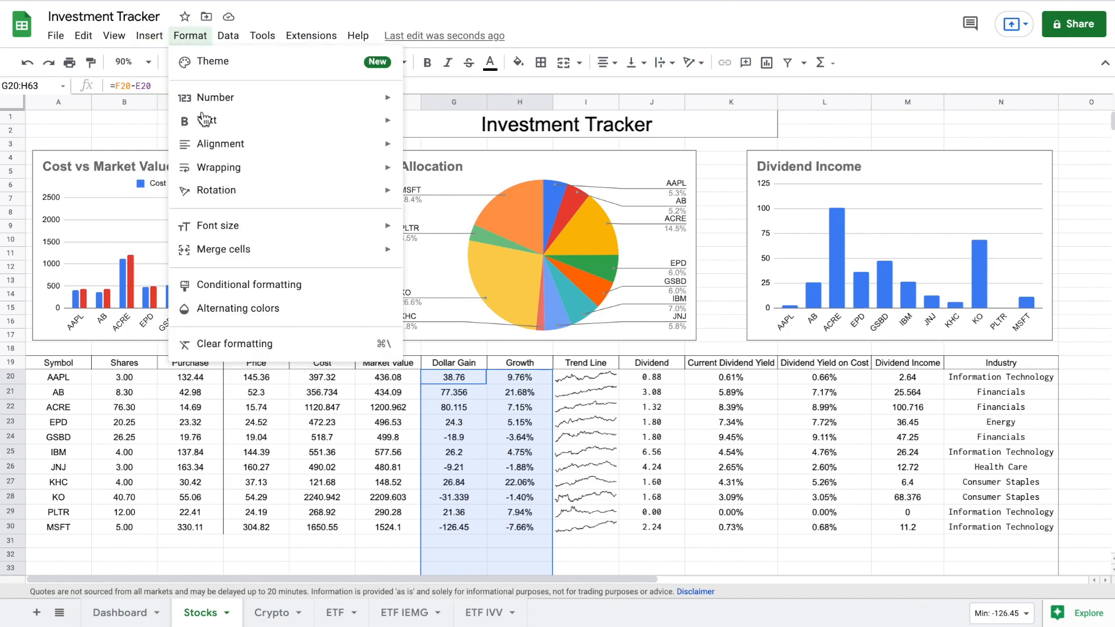
pyautogui.click(249, 285)
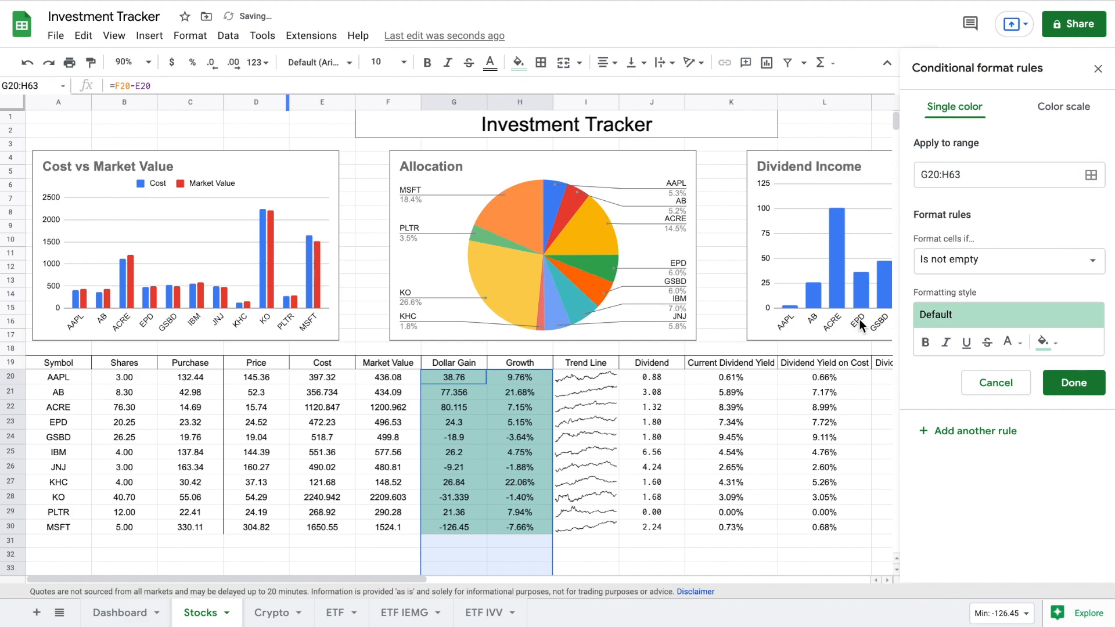
pyautogui.click(972, 264)
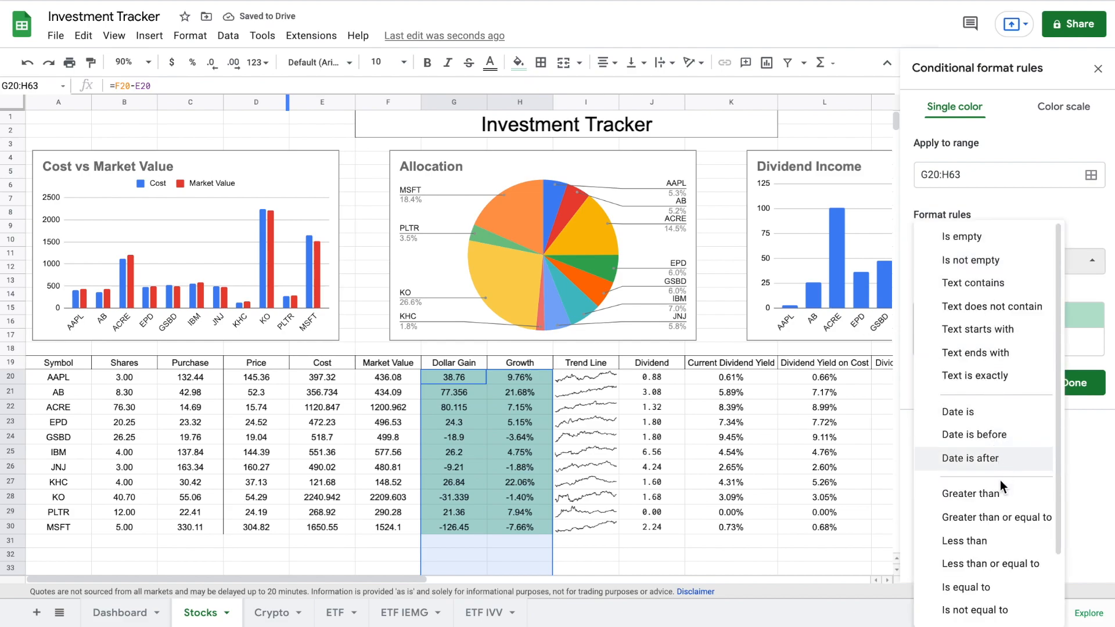
pyautogui.click(999, 493)
pyautogui.click(991, 299)
pyautogui.write('0')
# - Add a second conditional format rule to G20:H63 that fills cells less than 0 with light red
pyautogui.click(965, 466)
pyautogui.click(1004, 259)
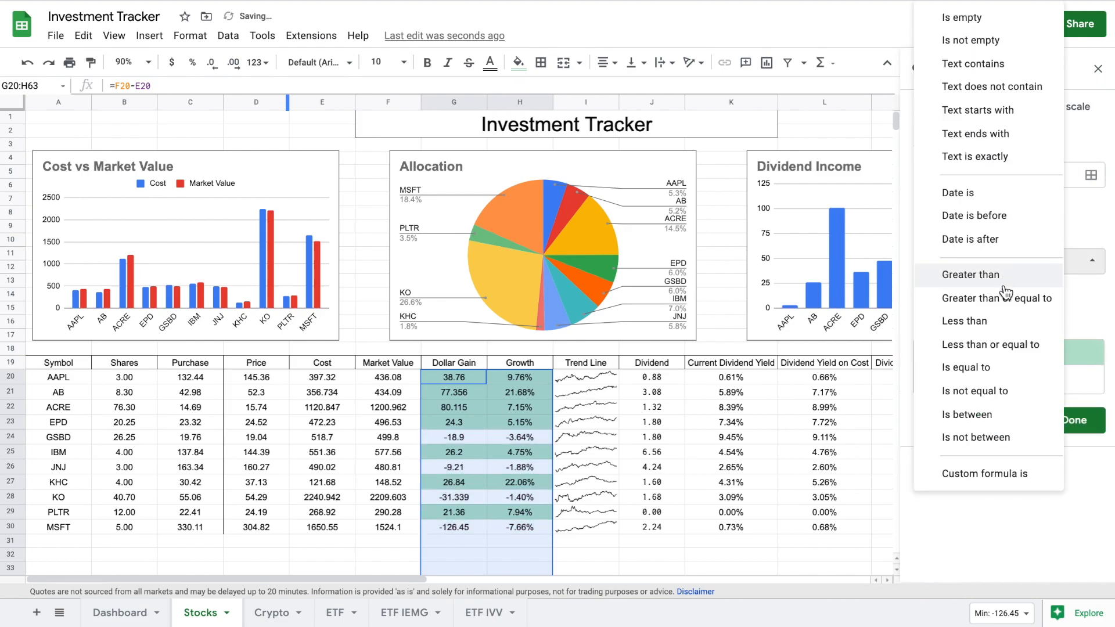
pyautogui.click(866, 389)
pyautogui.click(979, 349)
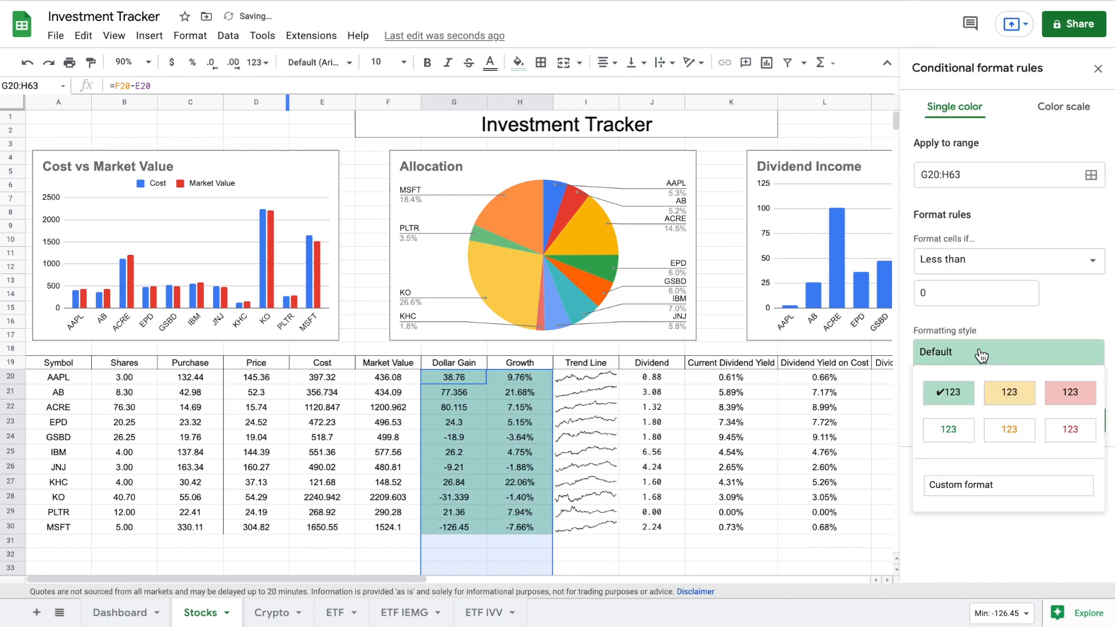
pyautogui.click(1062, 392)
pyautogui.click(1074, 422)
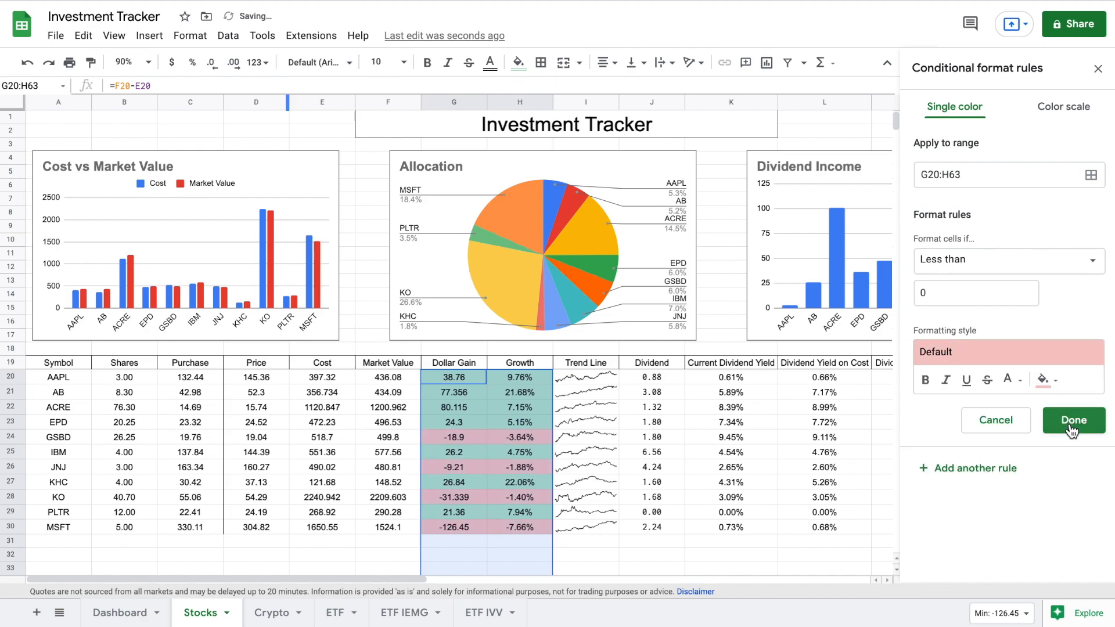
pyautogui.click(1098, 69)
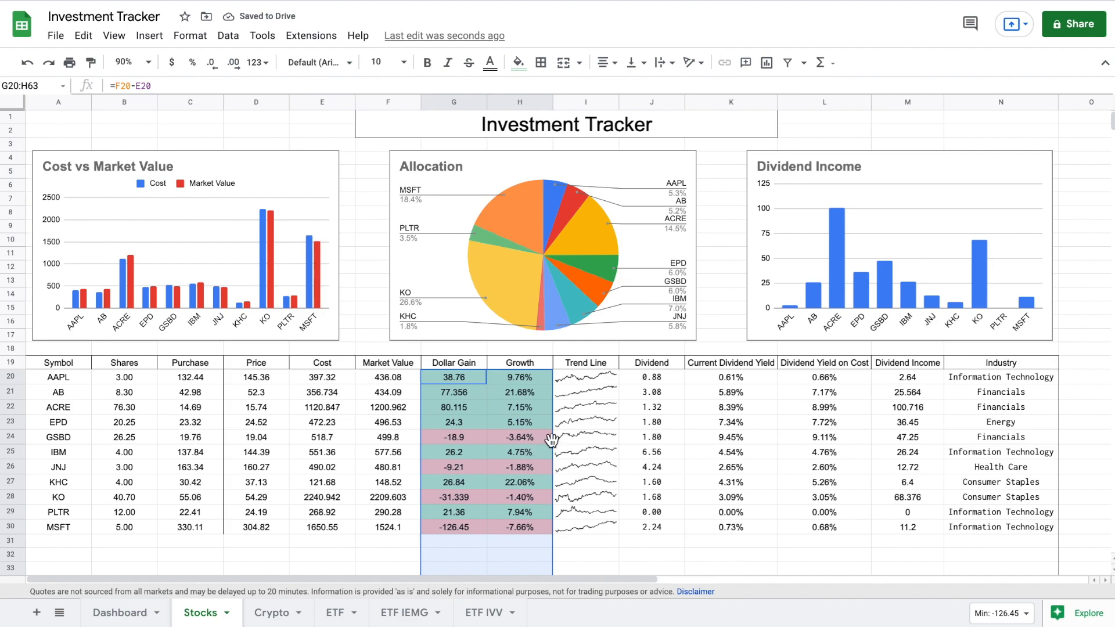
pyautogui.scroll(-2, 503, 450)
pyautogui.click(711, 268)
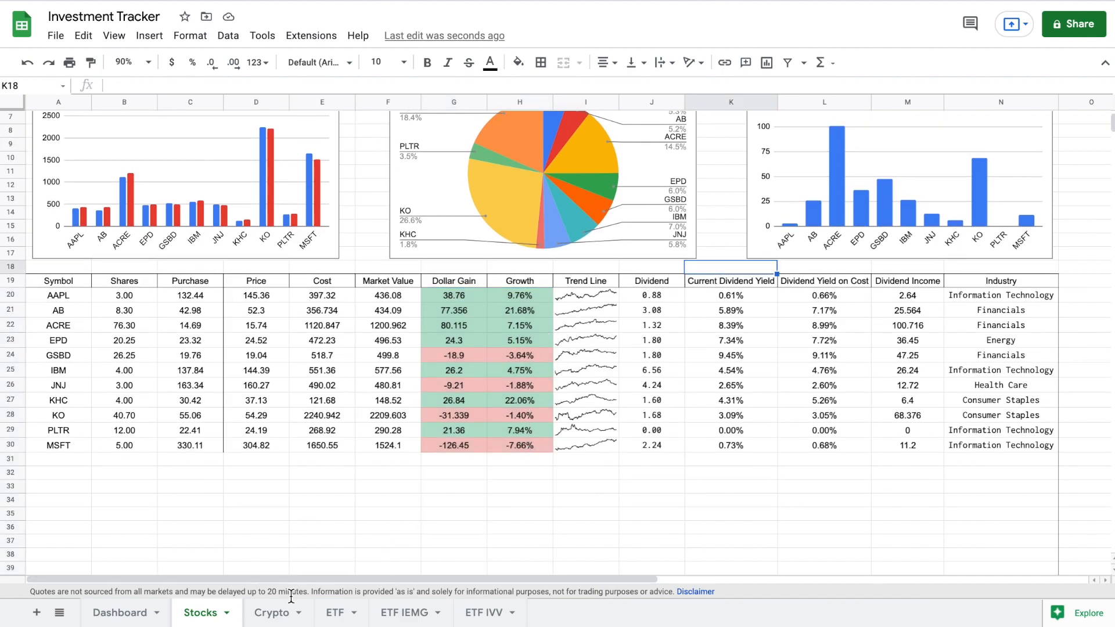
# - Set the entire Crypto sheet to the Default (Arial) font and centre-align all its cells horizontally
pyautogui.click(271, 613)
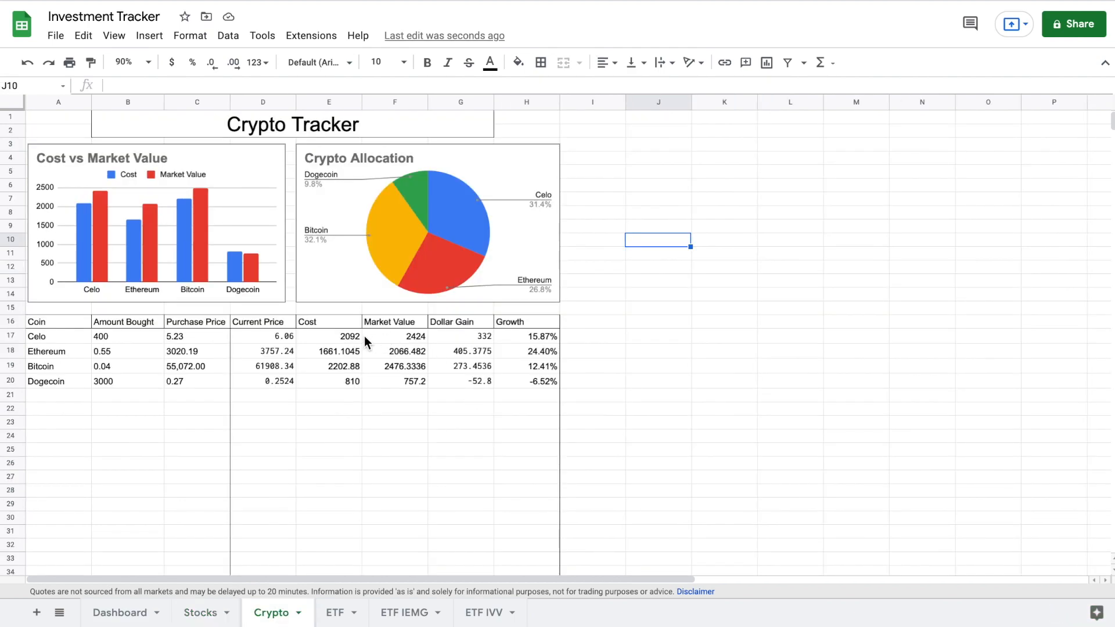
pyautogui.click(467, 339)
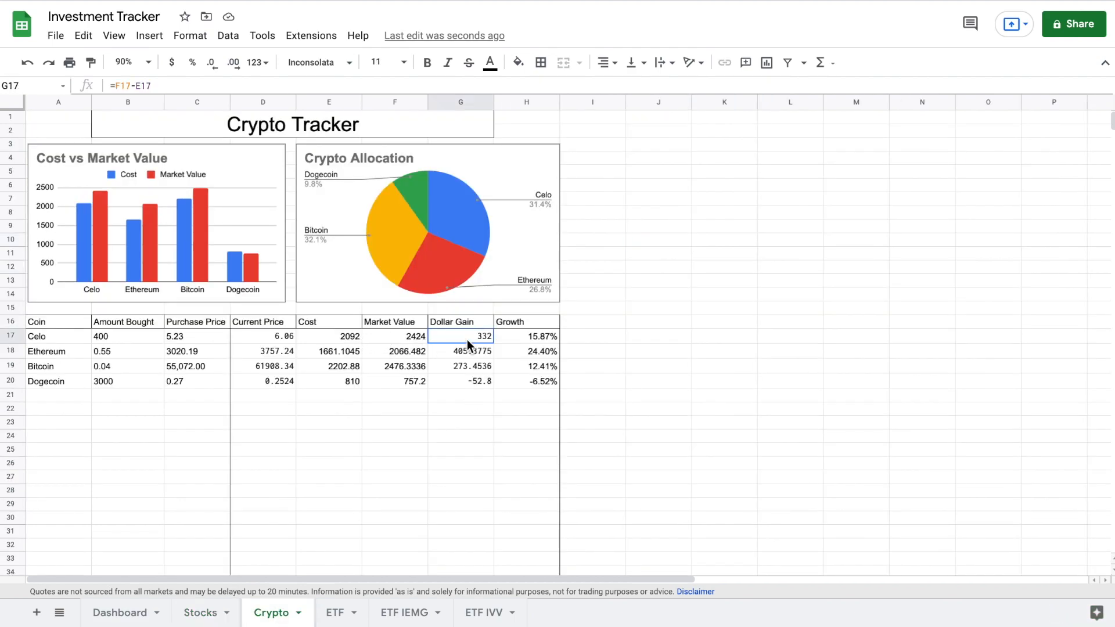
pyautogui.click(12, 103)
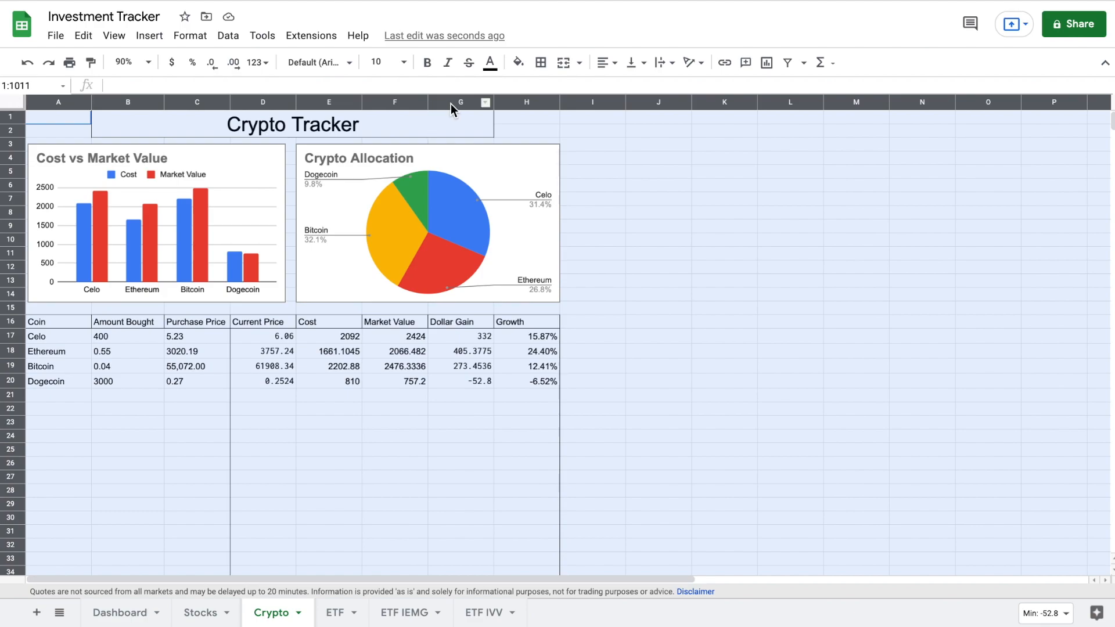
pyautogui.click(348, 63)
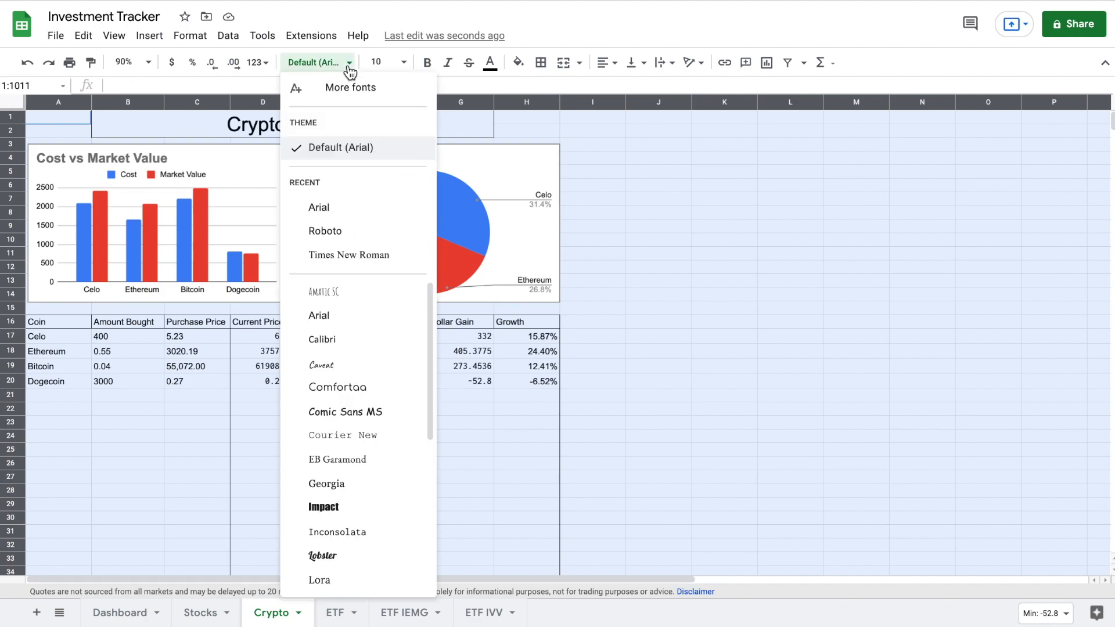
pyautogui.click(356, 156)
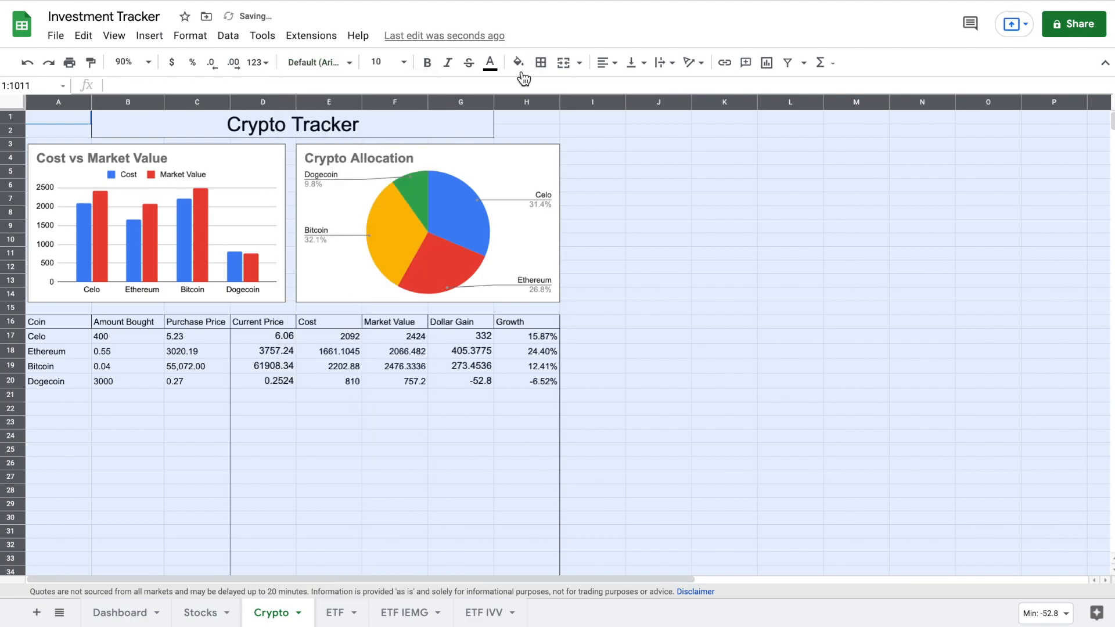
pyautogui.click(611, 65)
pyautogui.click(627, 89)
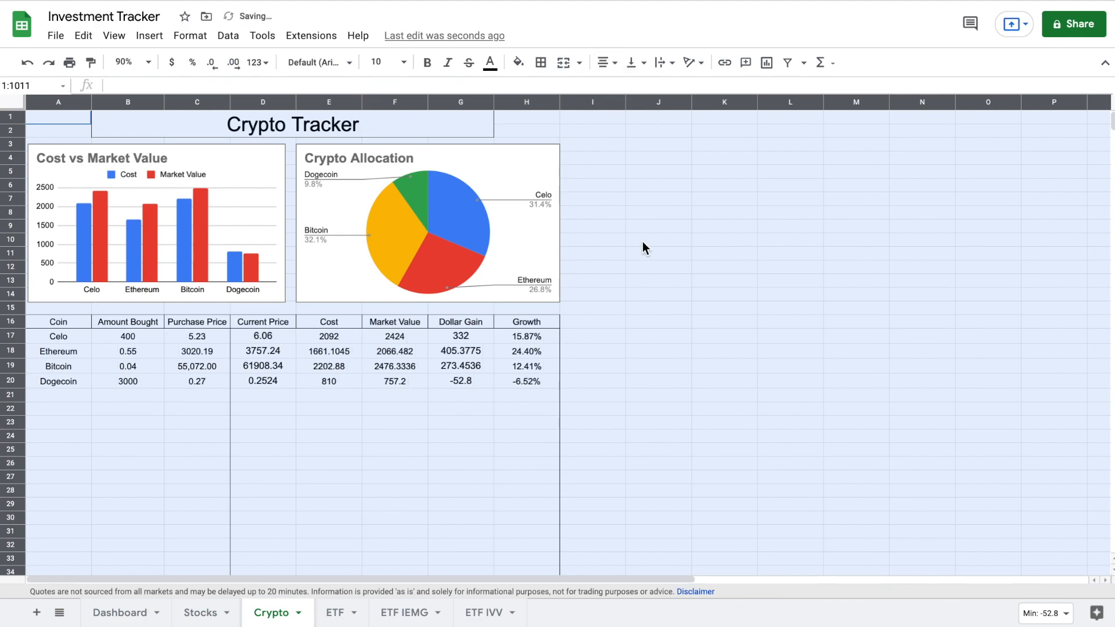
pyautogui.click(639, 262)
# - On the Crypto sheet, add a conditional format rule to G17:H34 that fills cells greater than 0 with the default green style
pyautogui.moveTo(475, 339); pyautogui.dragTo(527, 517)
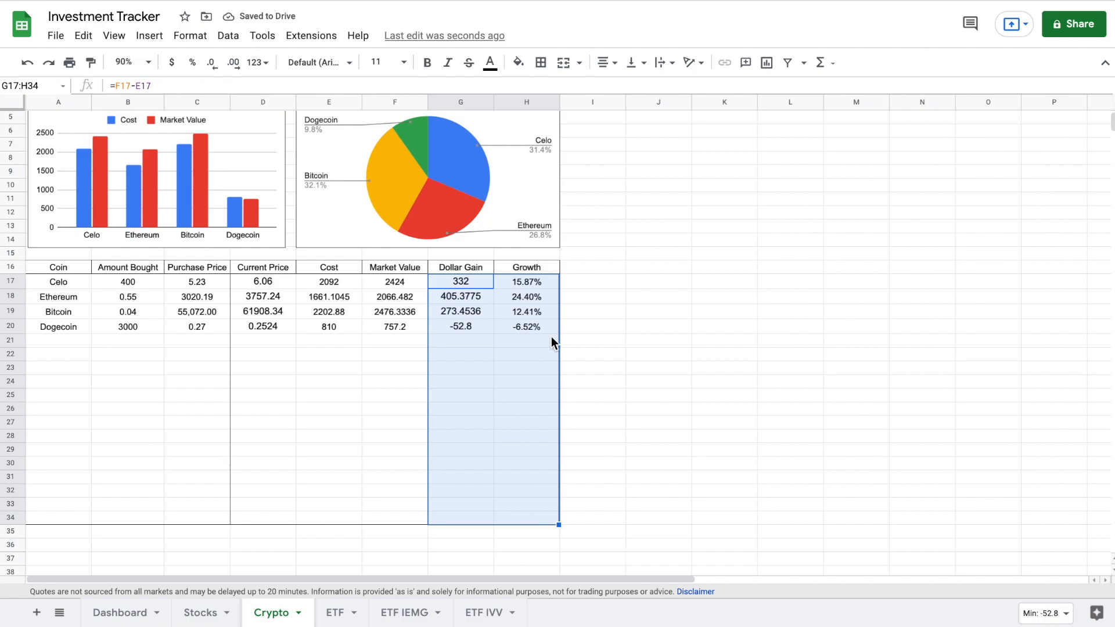
pyautogui.scroll(2, 551, 336)
pyautogui.click(201, 37)
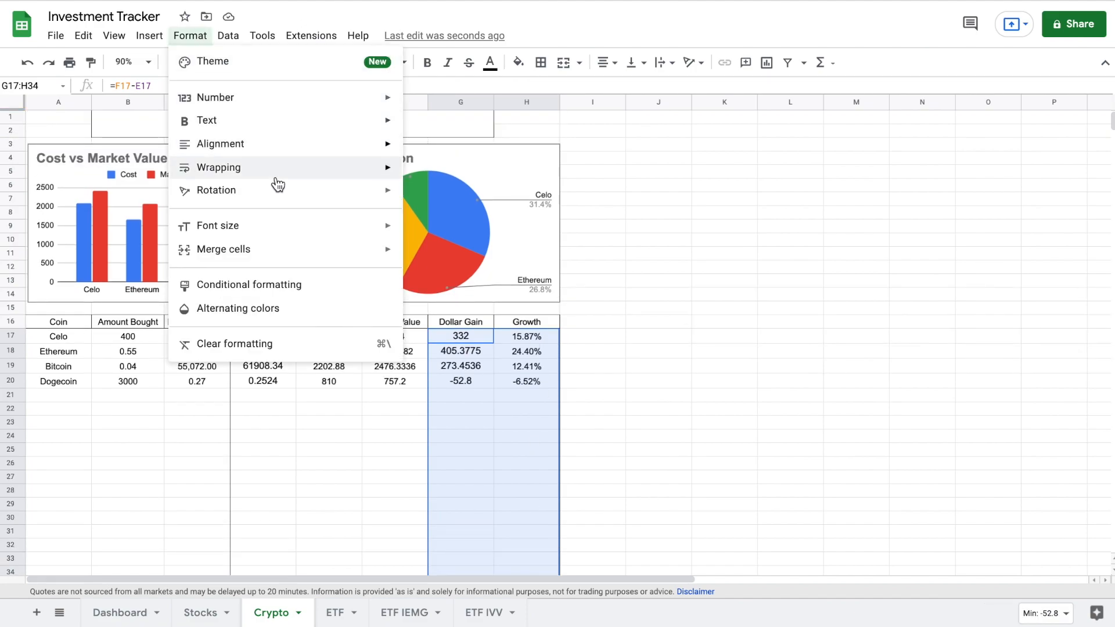
pyautogui.click(284, 283)
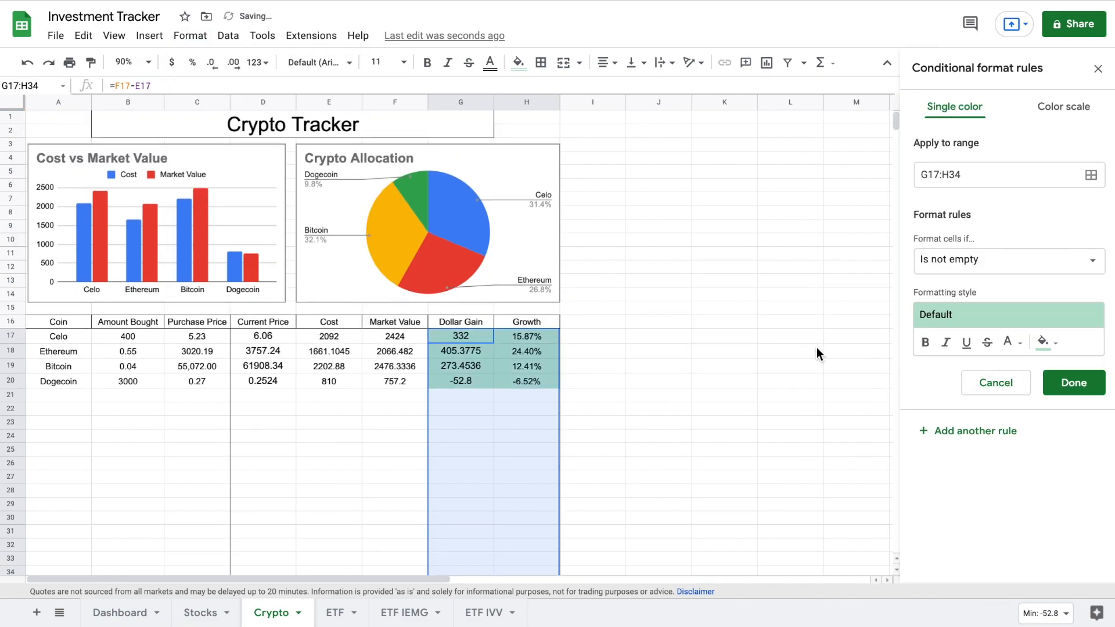
pyautogui.click(1012, 273)
pyautogui.click(1007, 490)
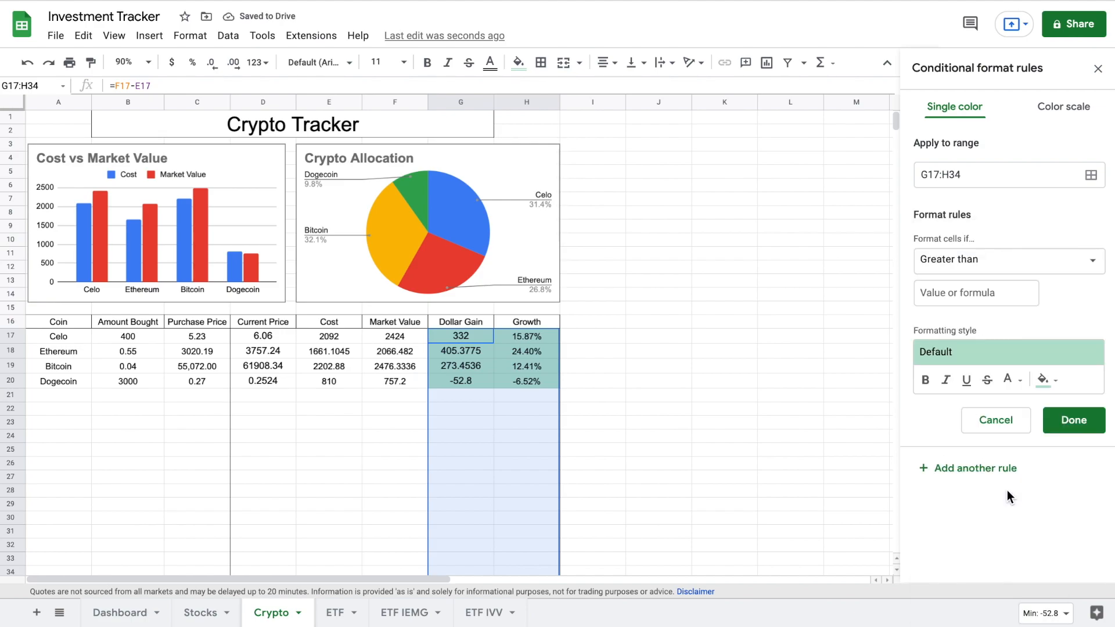
pyautogui.click(997, 295)
pyautogui.write('0')
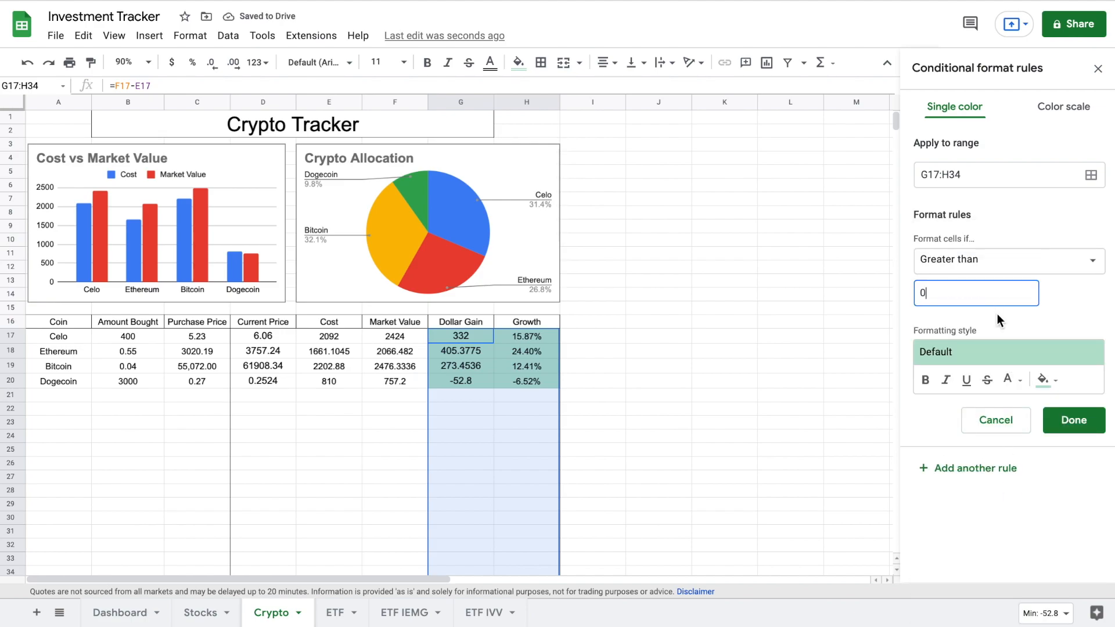
# - Add a second conditional format rule to G17:H34 that fills cells less than 0 with light red
pyautogui.click(980, 444)
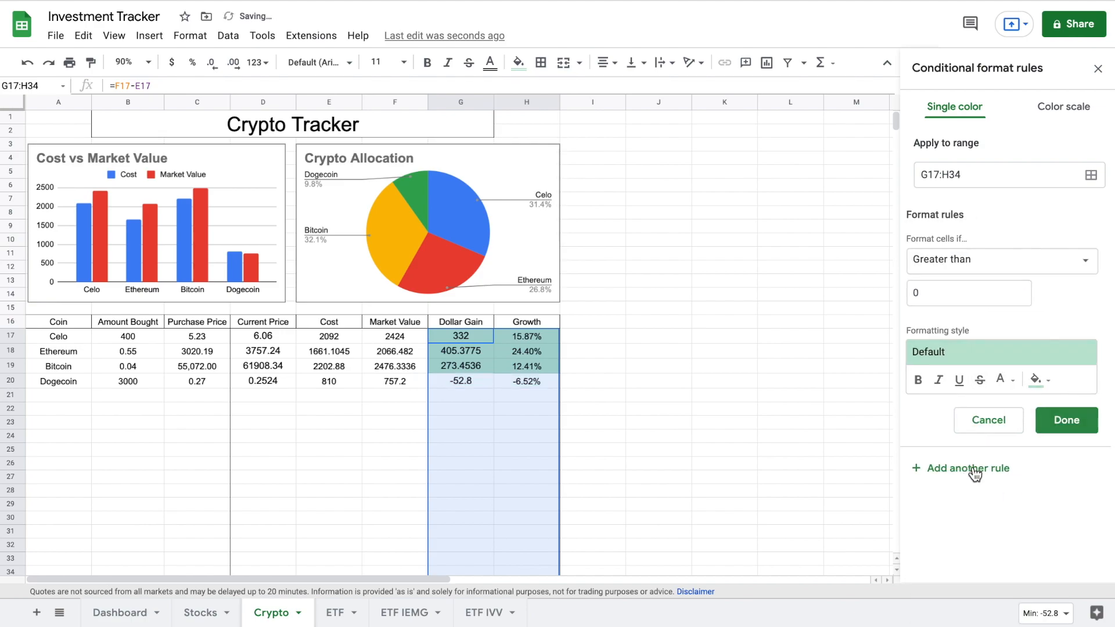
pyautogui.click(986, 261)
pyautogui.click(985, 320)
pyautogui.click(988, 352)
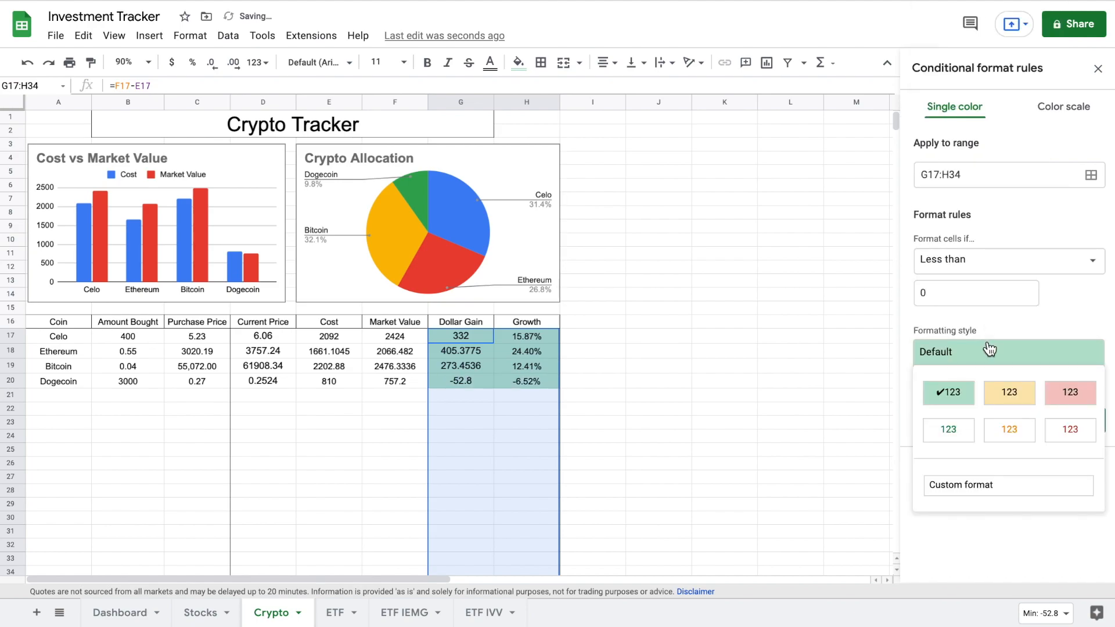
pyautogui.click(1067, 387)
pyautogui.click(1073, 420)
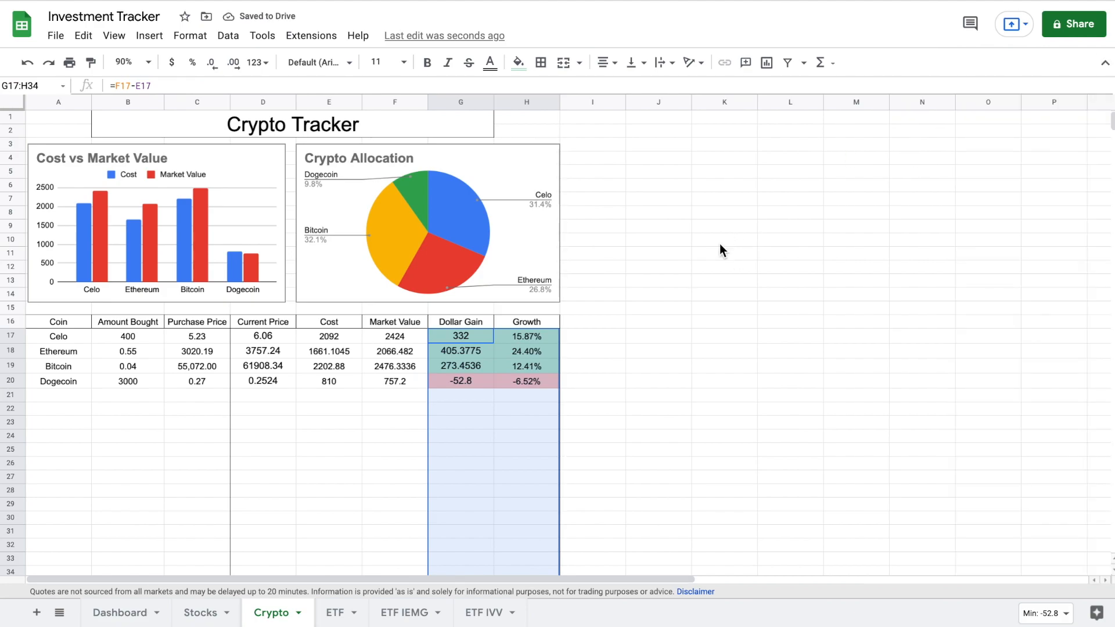
pyautogui.click(658, 267)
# - Centre-align all cells of the ETF sheet horizontally
pyautogui.click(341, 615)
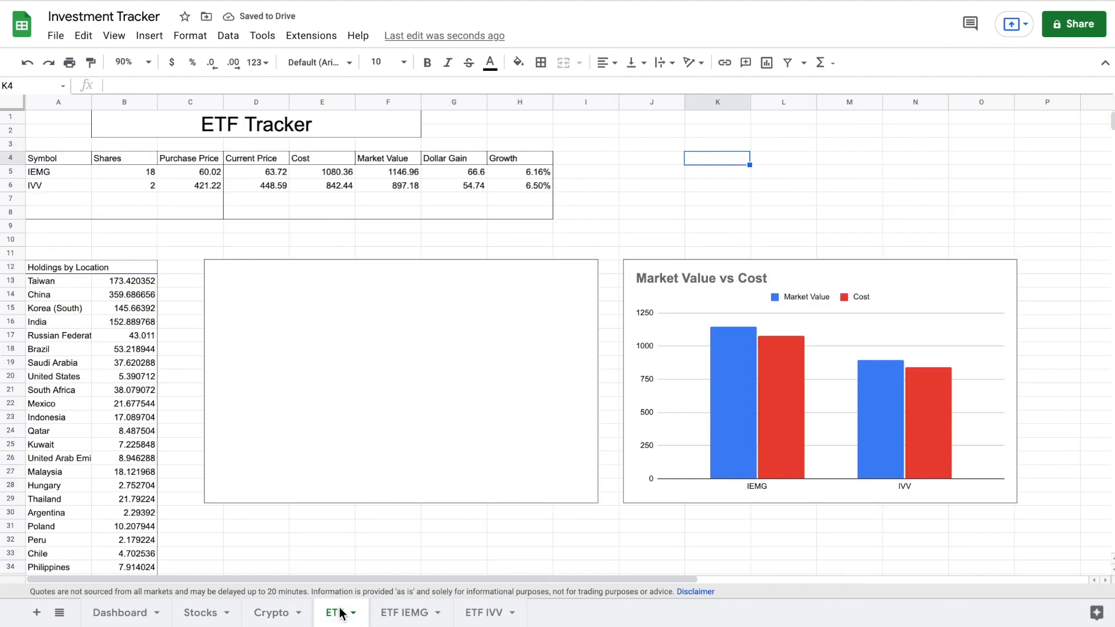
pyautogui.moveTo(446, 168); pyautogui.dragTo(508, 170)
pyautogui.click(18, 102)
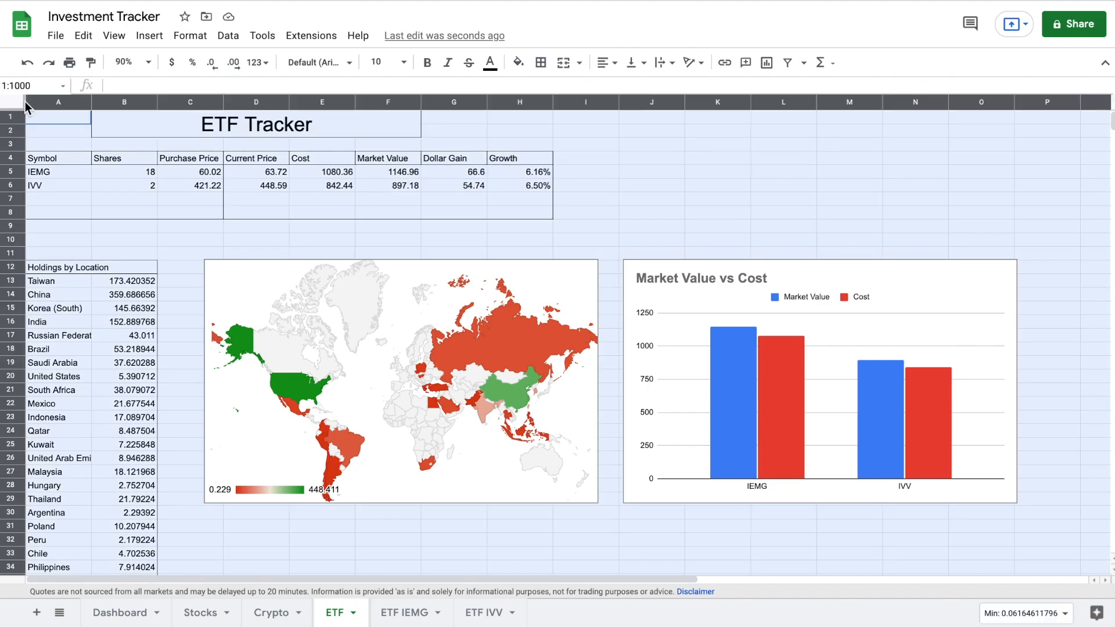
pyautogui.click(604, 69)
pyautogui.click(623, 86)
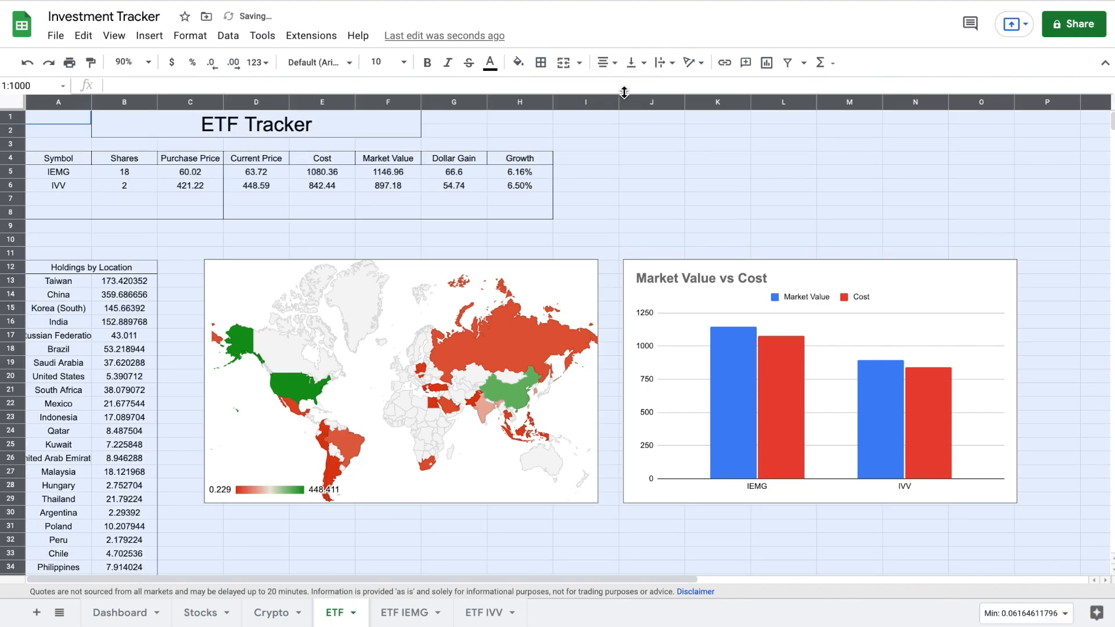
pyautogui.click(585, 144)
# - Add a conditional format rule to the ETF sheet's G5:H8 that fills cells greater than 0 with the default green style
pyautogui.moveTo(455, 173); pyautogui.dragTo(513, 213)
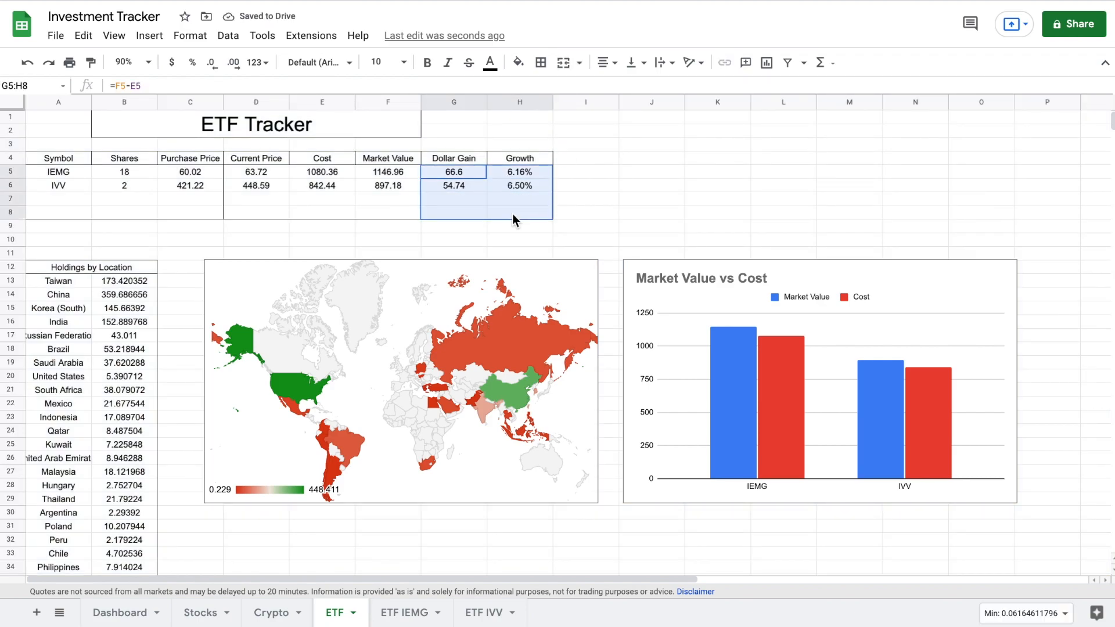
pyautogui.click(189, 36)
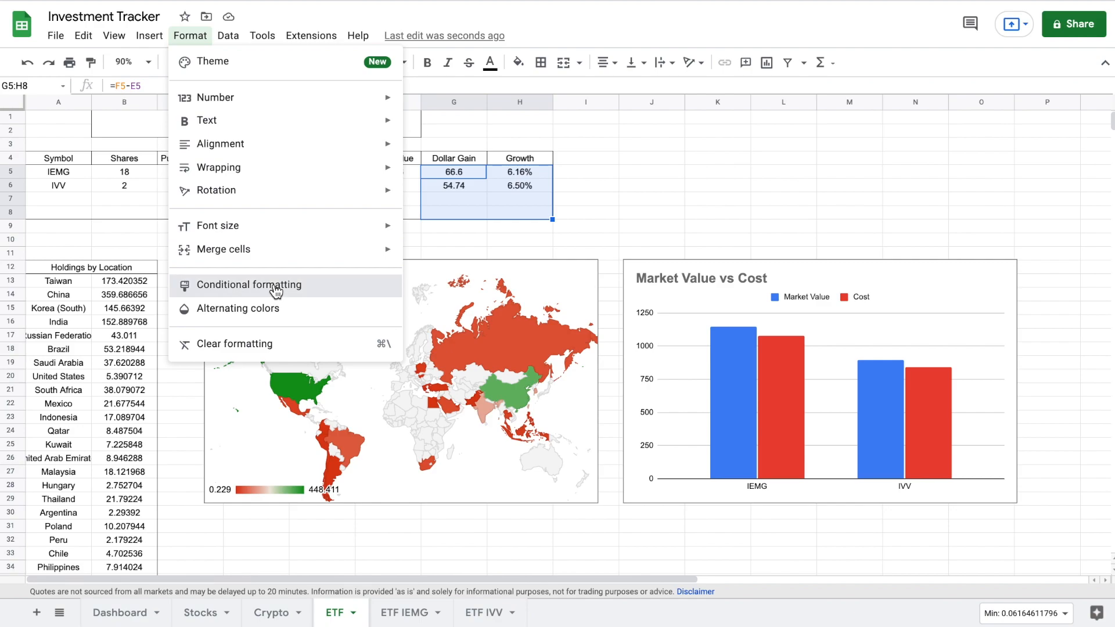
pyautogui.click(996, 266)
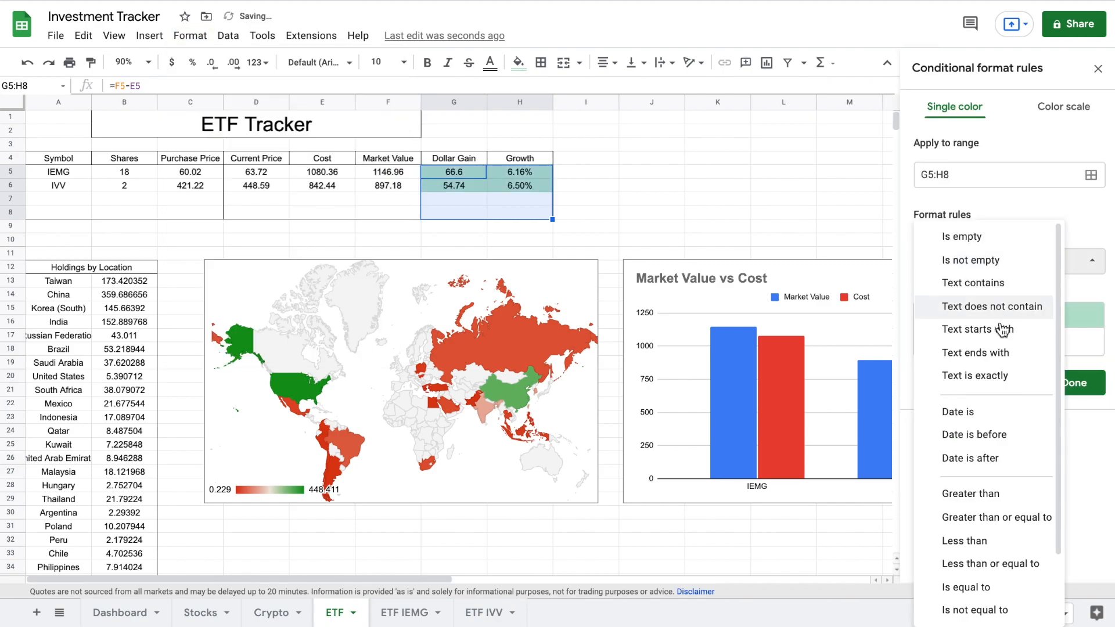
pyautogui.click(1005, 494)
pyautogui.click(1010, 299)
pyautogui.write('0')
pyautogui.click(1067, 420)
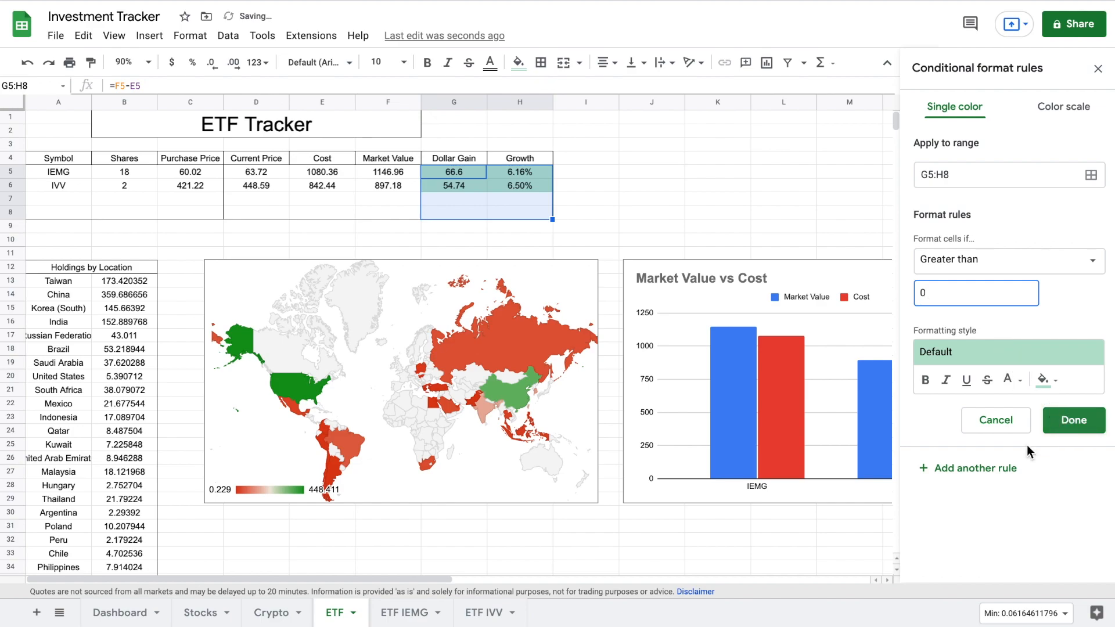
# - Add a second conditional format rule to G5:H8 that fills cells less than 0 with light red, and close the rules
pyautogui.click(1002, 261)
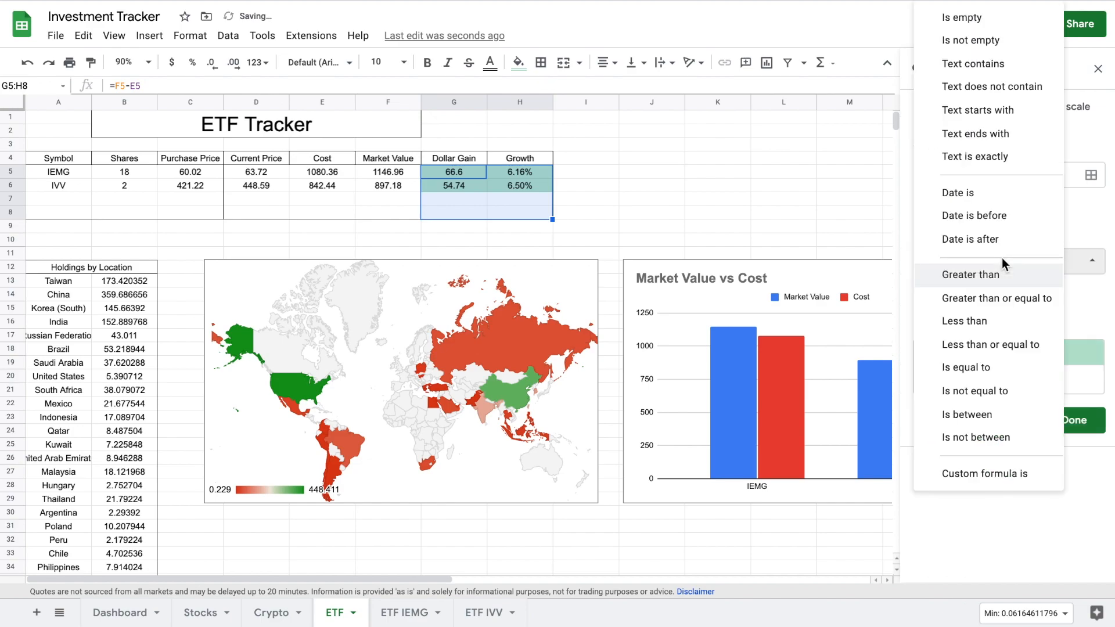
pyautogui.click(1006, 325)
pyautogui.click(1013, 361)
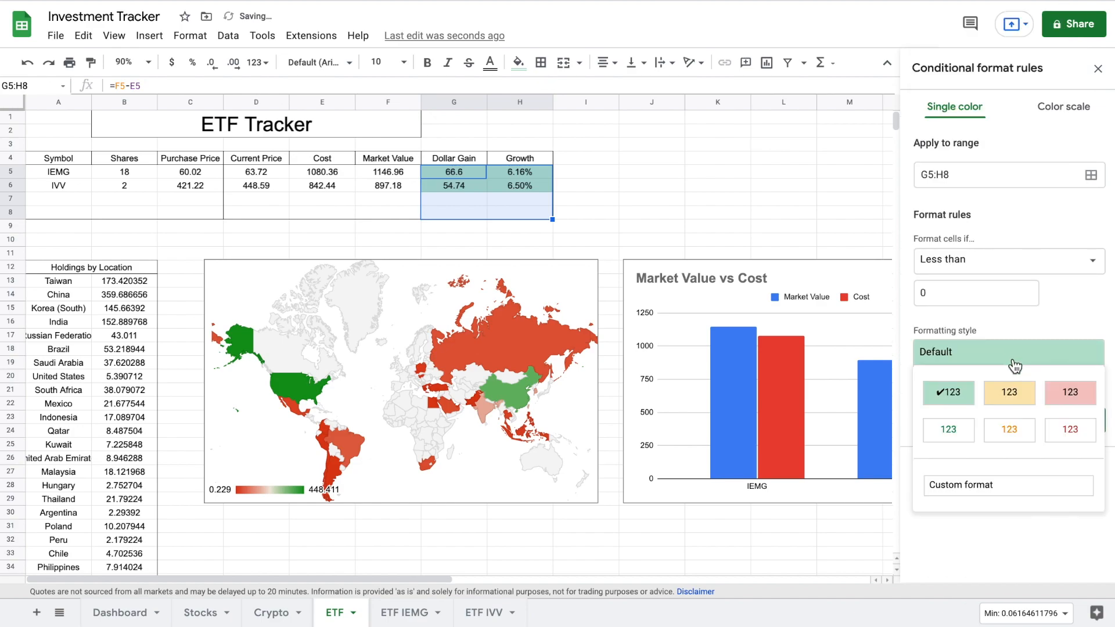
pyautogui.click(1067, 391)
pyautogui.click(1074, 420)
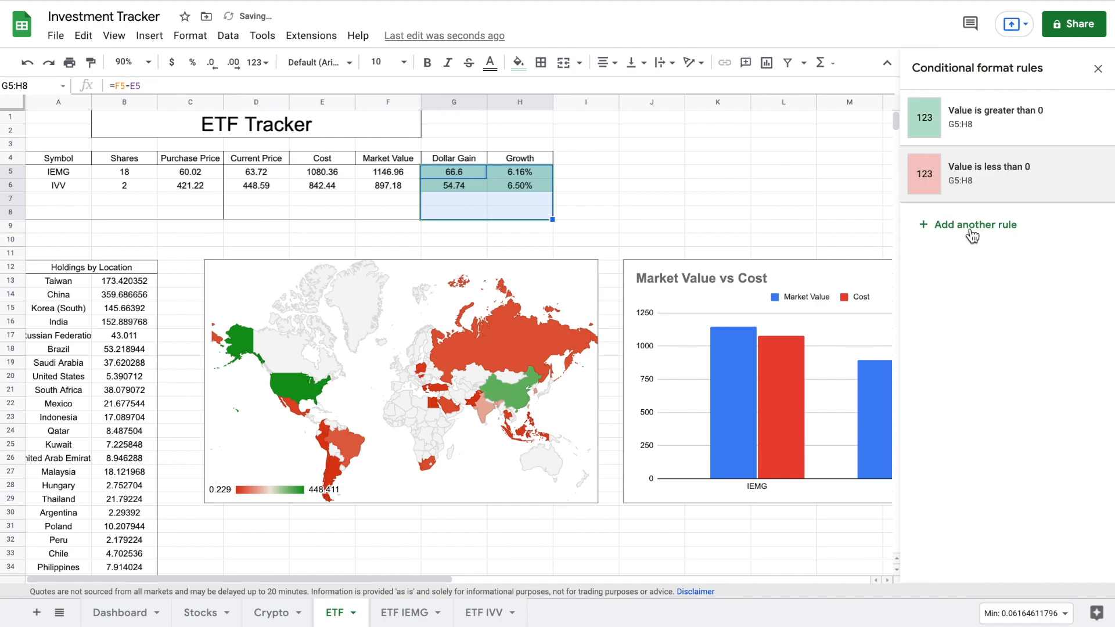
pyautogui.click(730, 144)
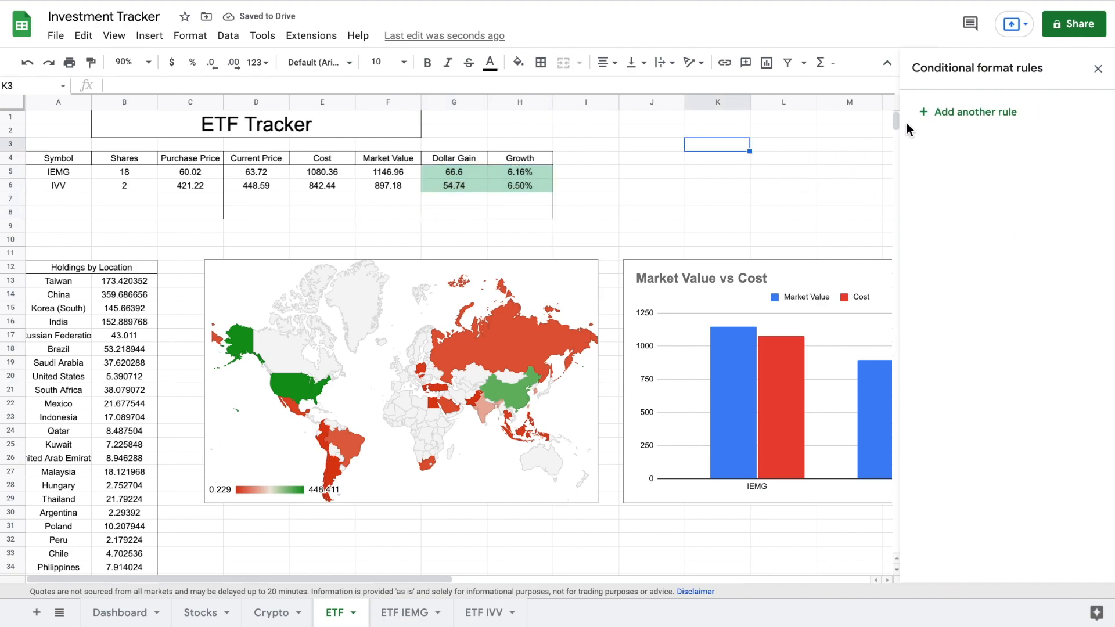
pyautogui.click(1097, 69)
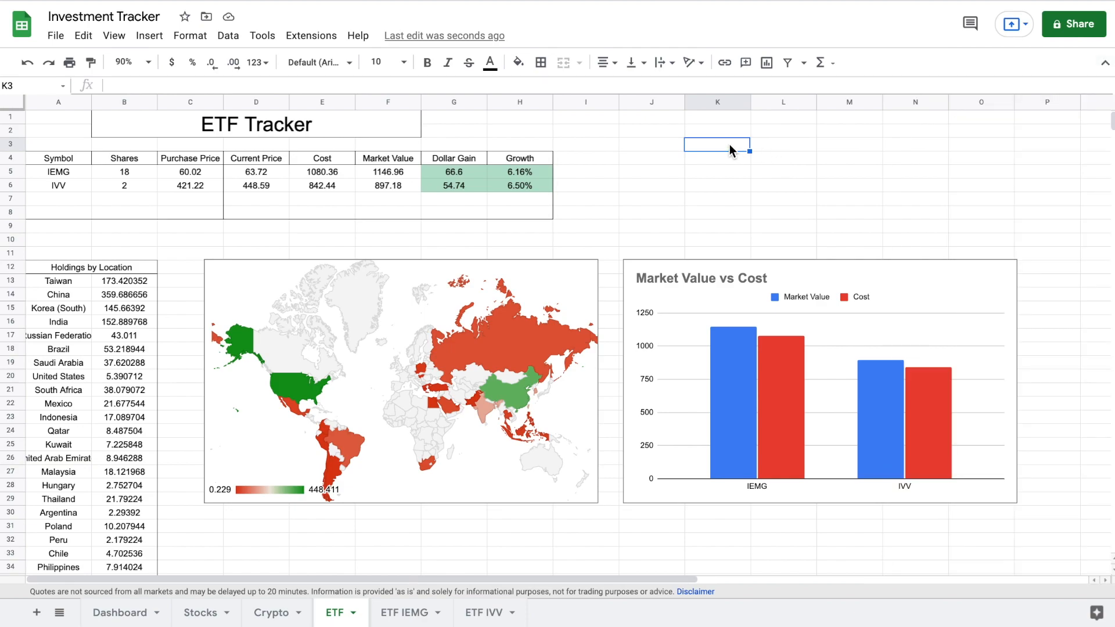
# - Review the layout and colours of the Stocks, Crypto, ETF, ETF IEMG and ETF IVV sheets
pyautogui.click(210, 607)
pyautogui.scroll(2, 640, 249)
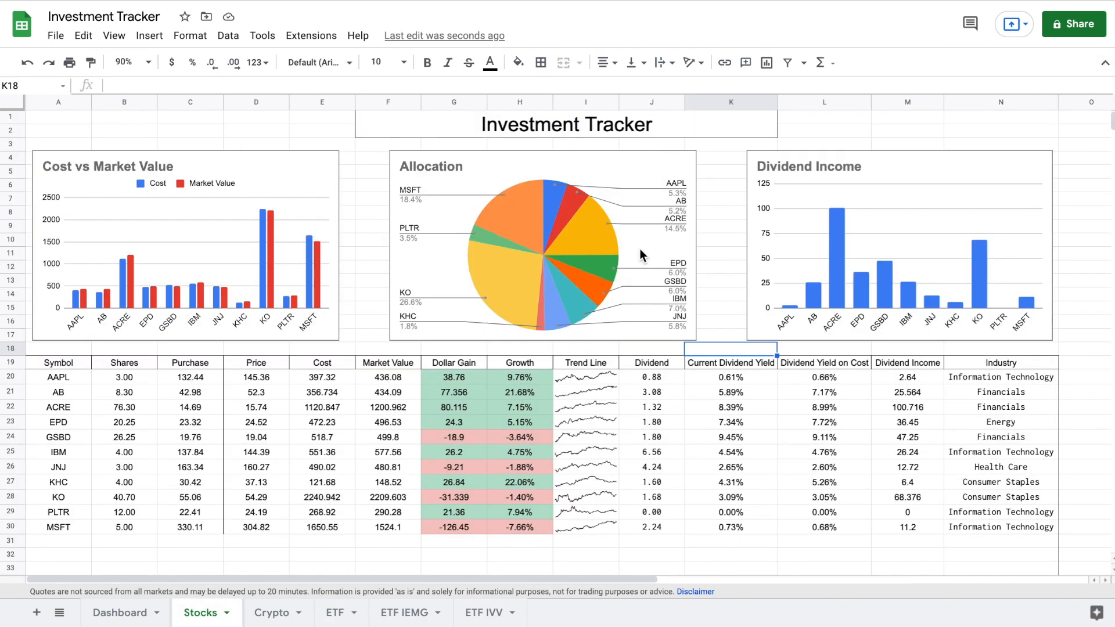
pyautogui.click(720, 231)
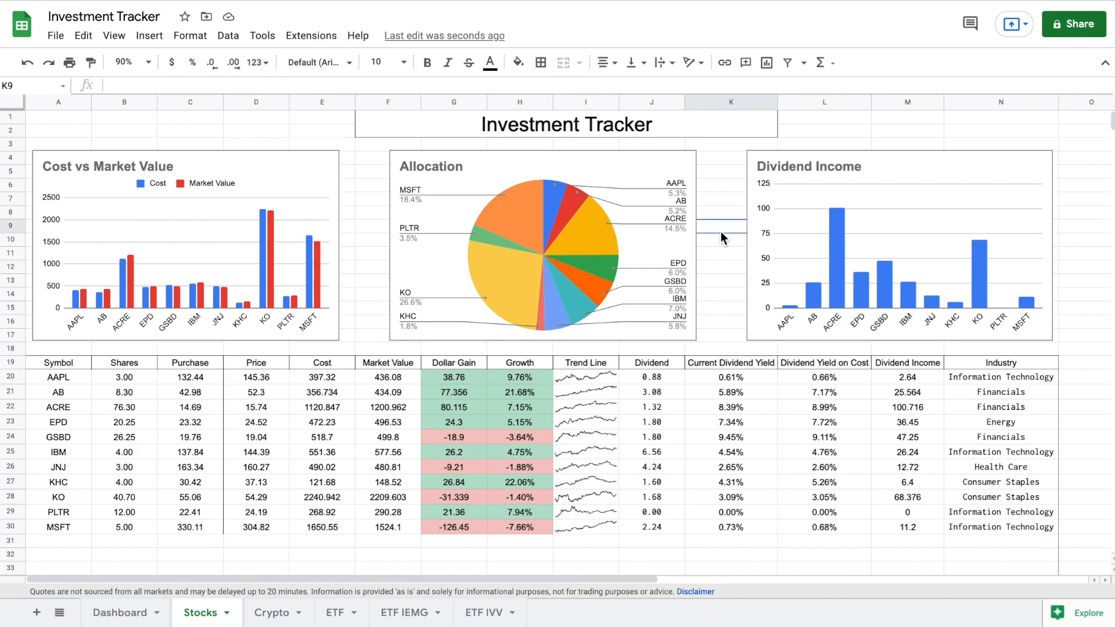
pyautogui.click(888, 131)
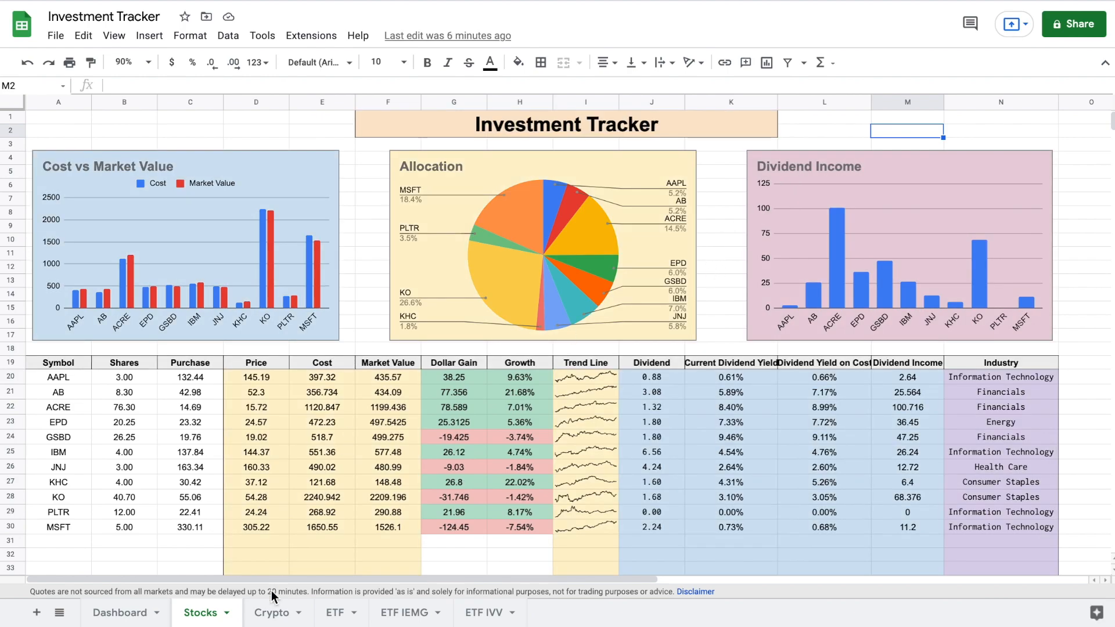
pyautogui.click(278, 611)
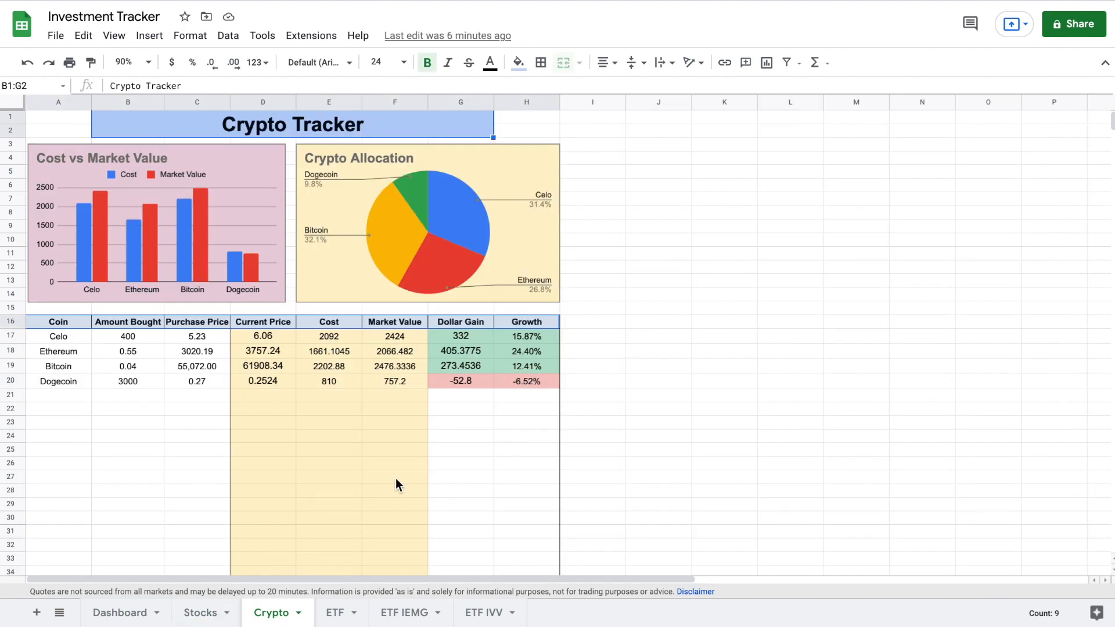
pyautogui.click(337, 612)
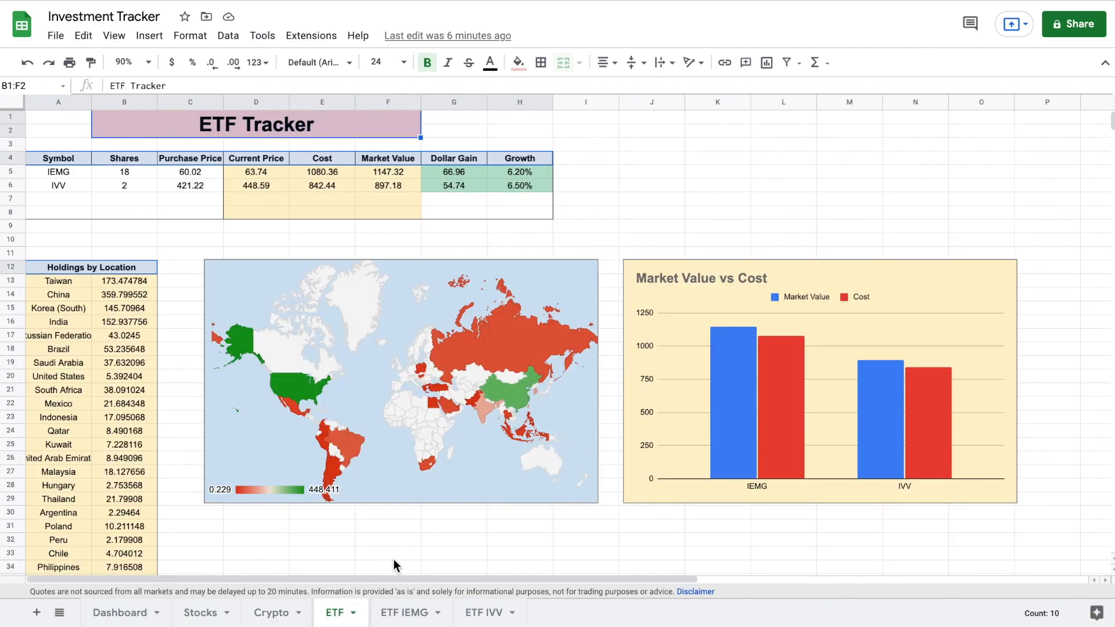
pyautogui.click(401, 612)
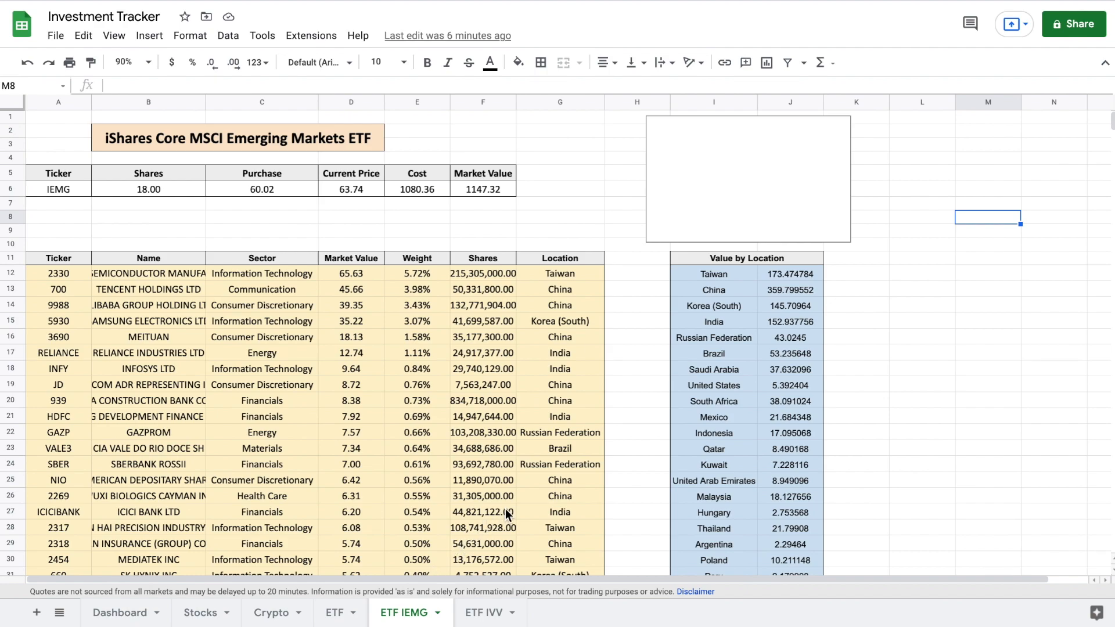
pyautogui.click(481, 614)
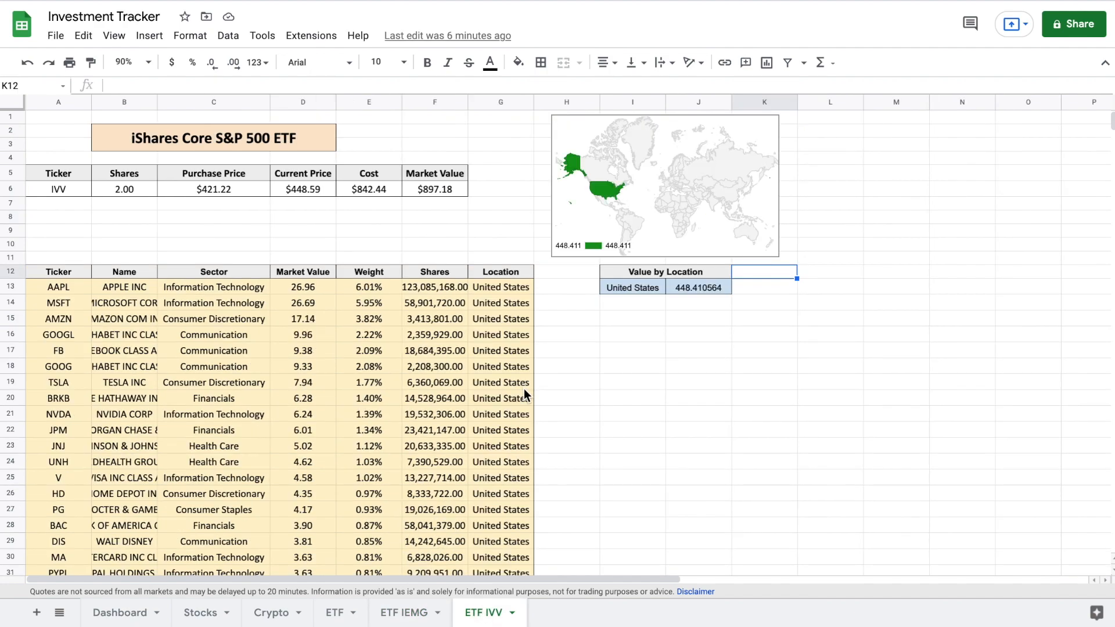
pyautogui.click(204, 608)
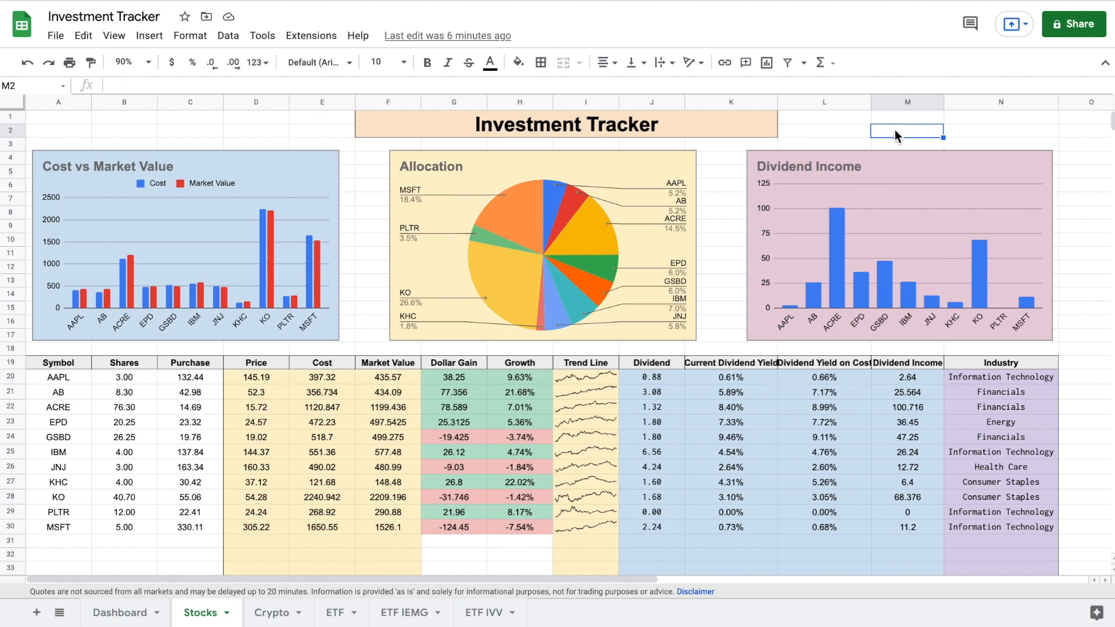
# - On the Dashboard sheet, merge cells D1:M3 and enter the title "Investment Dashboard"
pyautogui.click(132, 611)
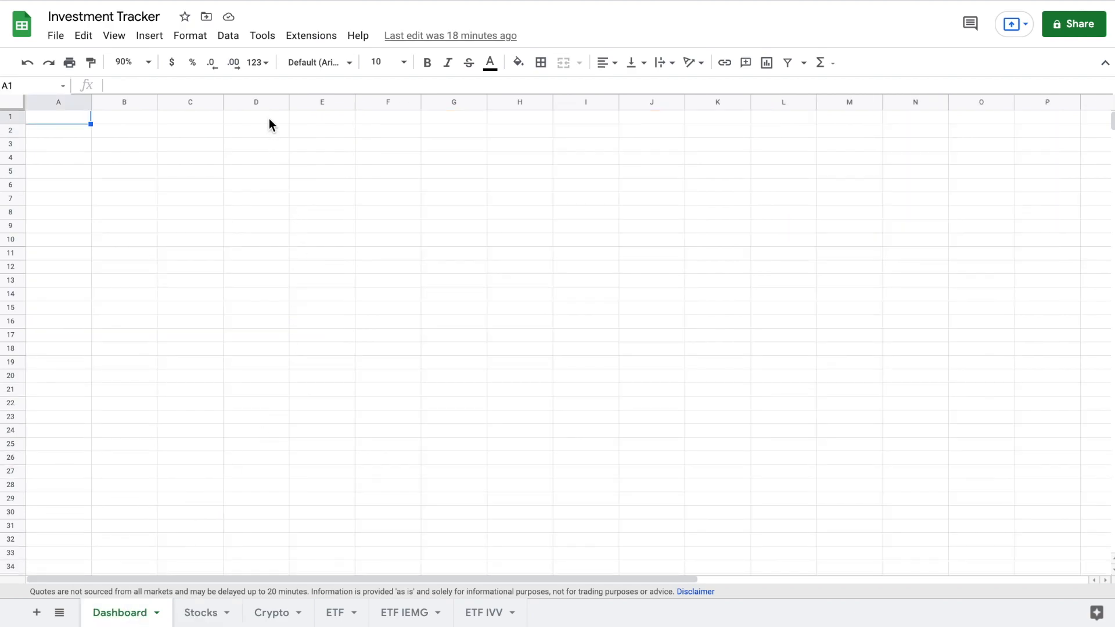
pyautogui.moveTo(270, 118); pyautogui.dragTo(395, 119)
pyautogui.moveTo(468, 135); pyautogui.dragTo(866, 143)
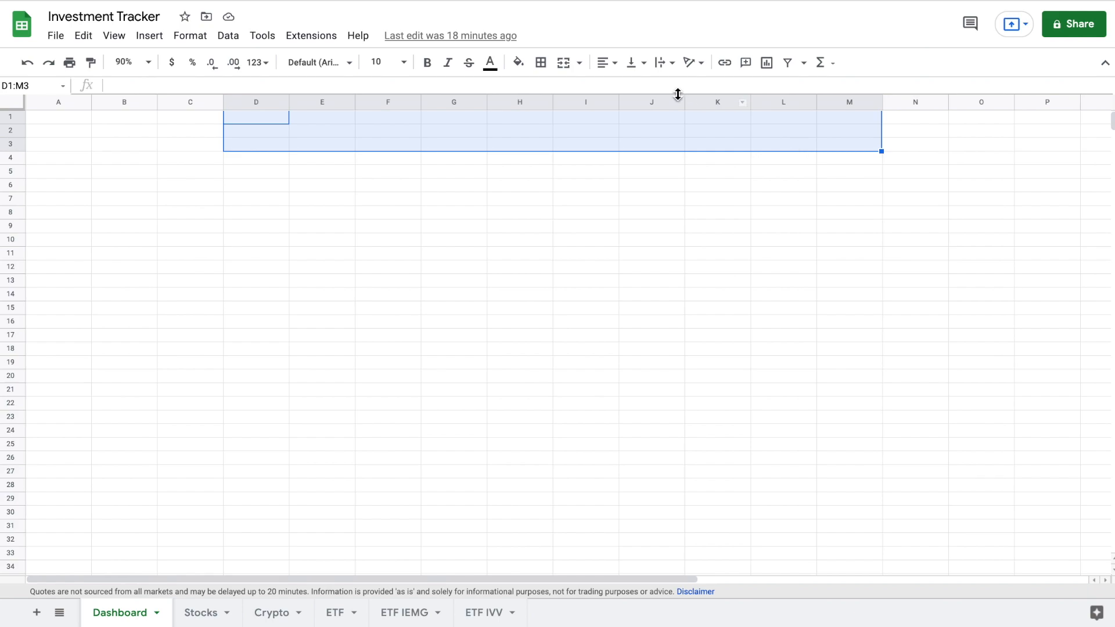
pyautogui.click(562, 63)
pyautogui.doubleClick(534, 128)
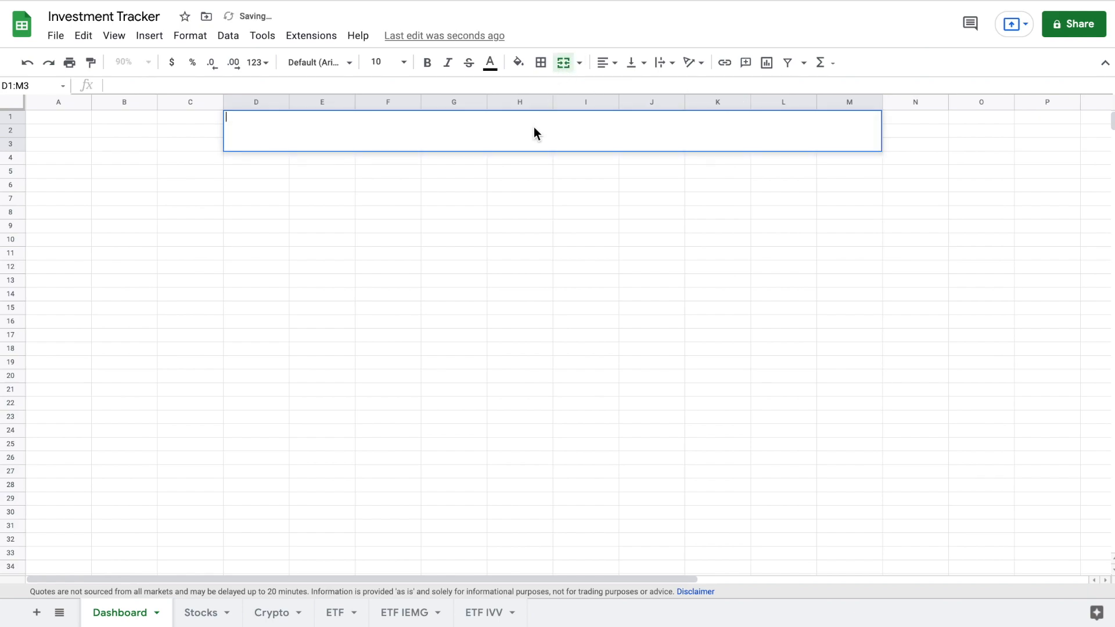
pyautogui.write('Investment Dashboard')
pyautogui.press('Return')
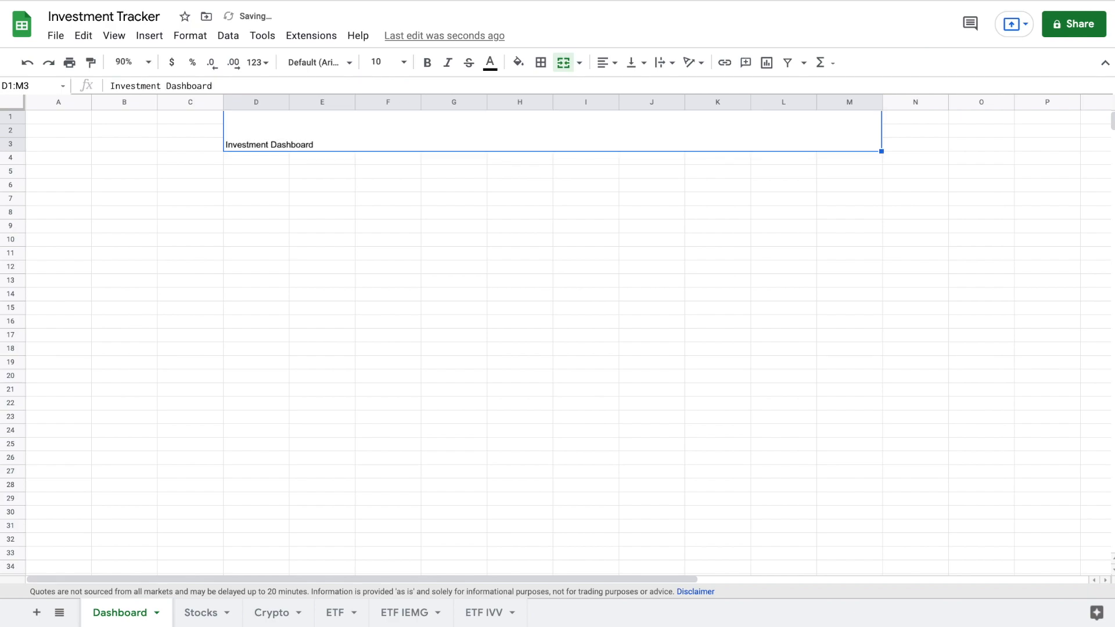
# - Centre the dashboard title horizontally and align it to the middle vertically
pyautogui.click(607, 62)
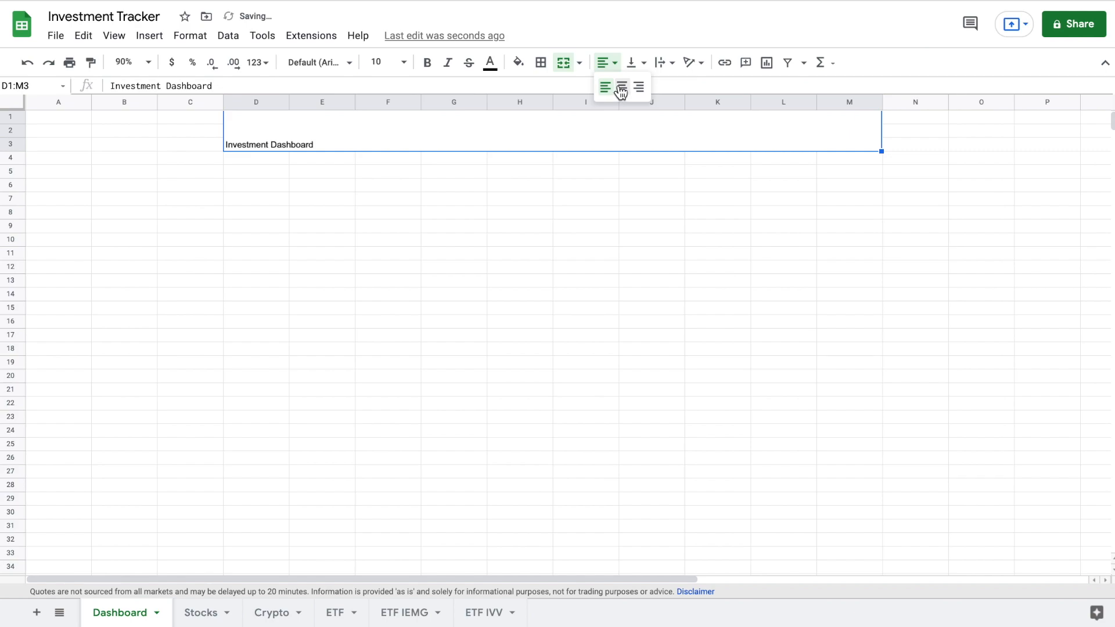
pyautogui.click(619, 86)
pyautogui.click(634, 63)
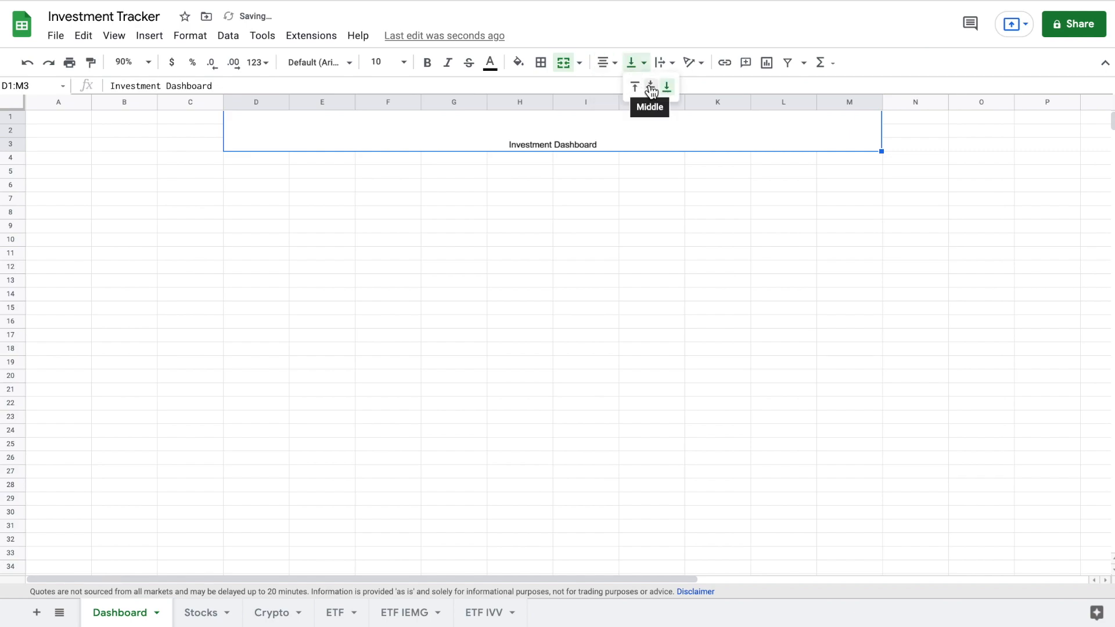
pyautogui.click(649, 87)
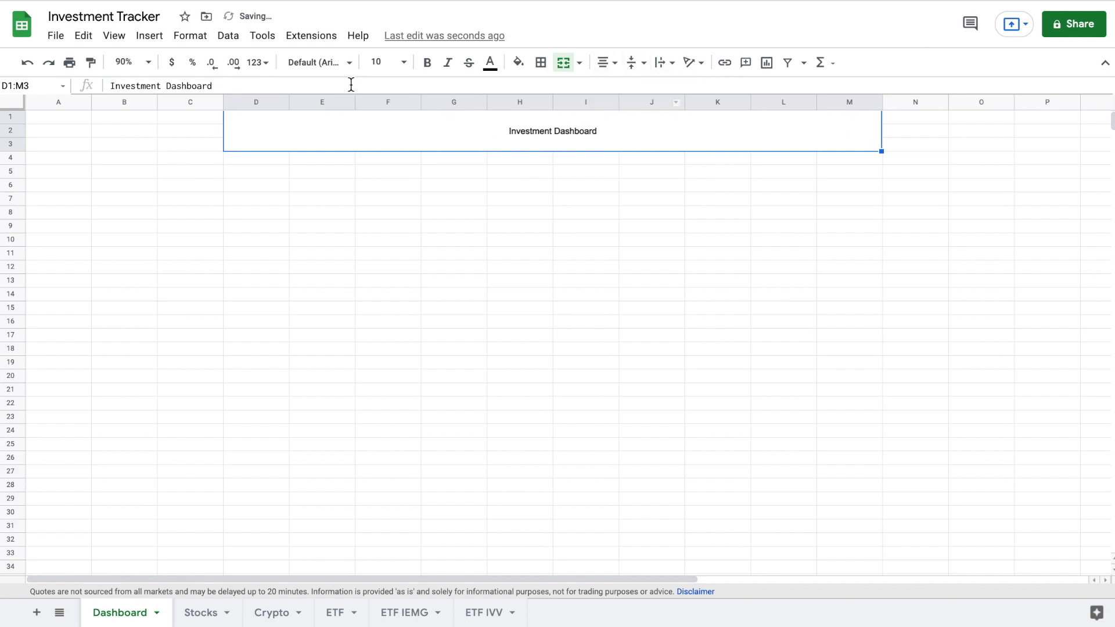
# - Set the dashboard title's font size to 36
pyautogui.click(409, 68)
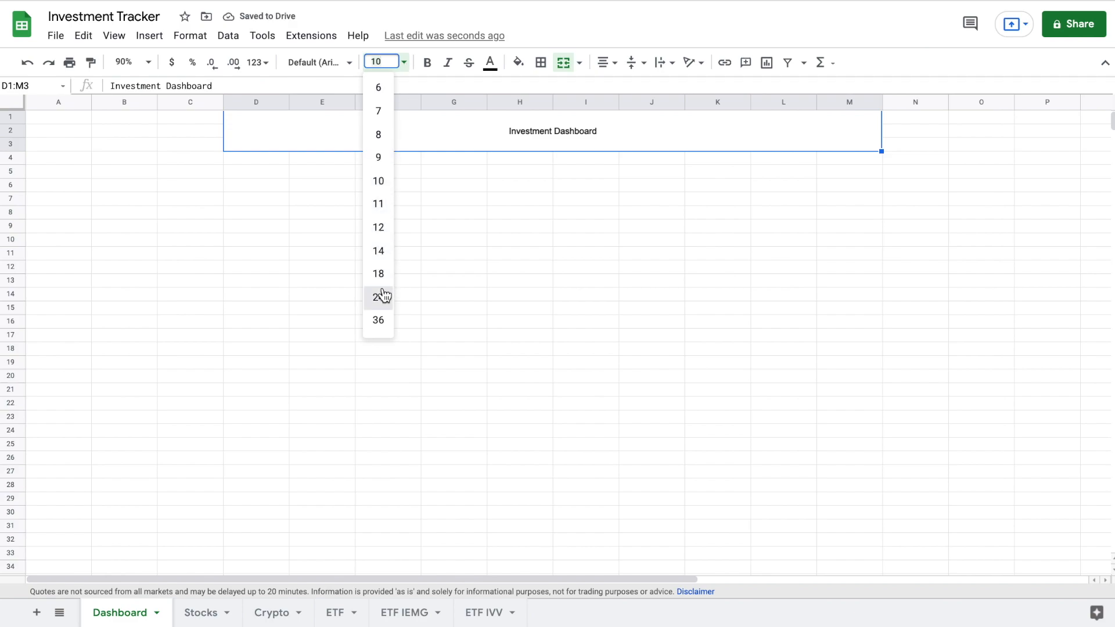
pyautogui.click(379, 296)
pyautogui.click(401, 65)
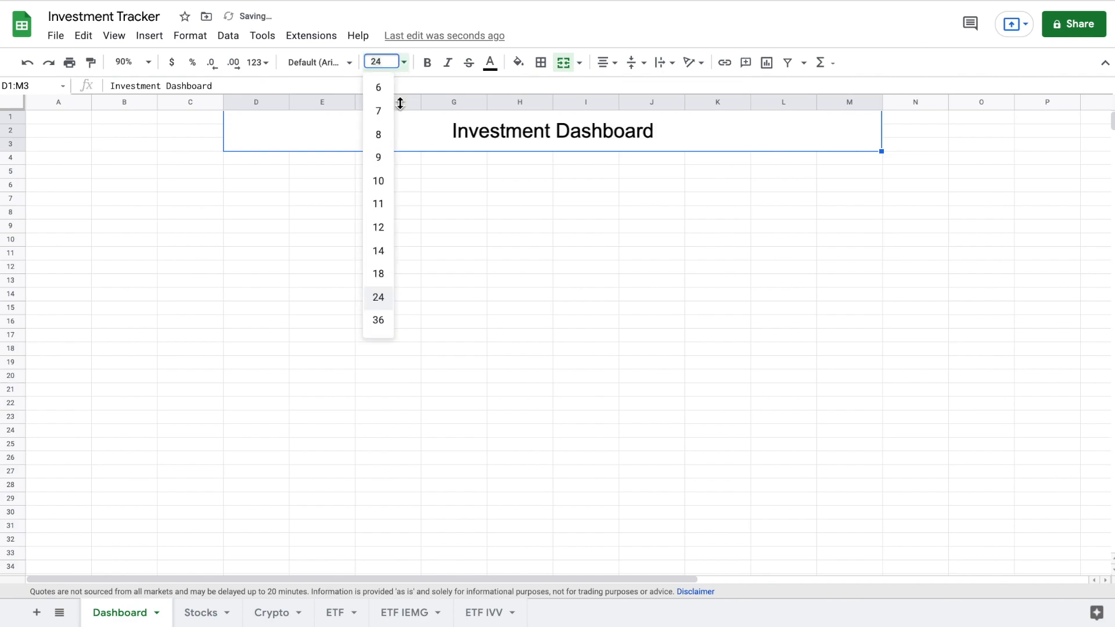
pyautogui.click(386, 320)
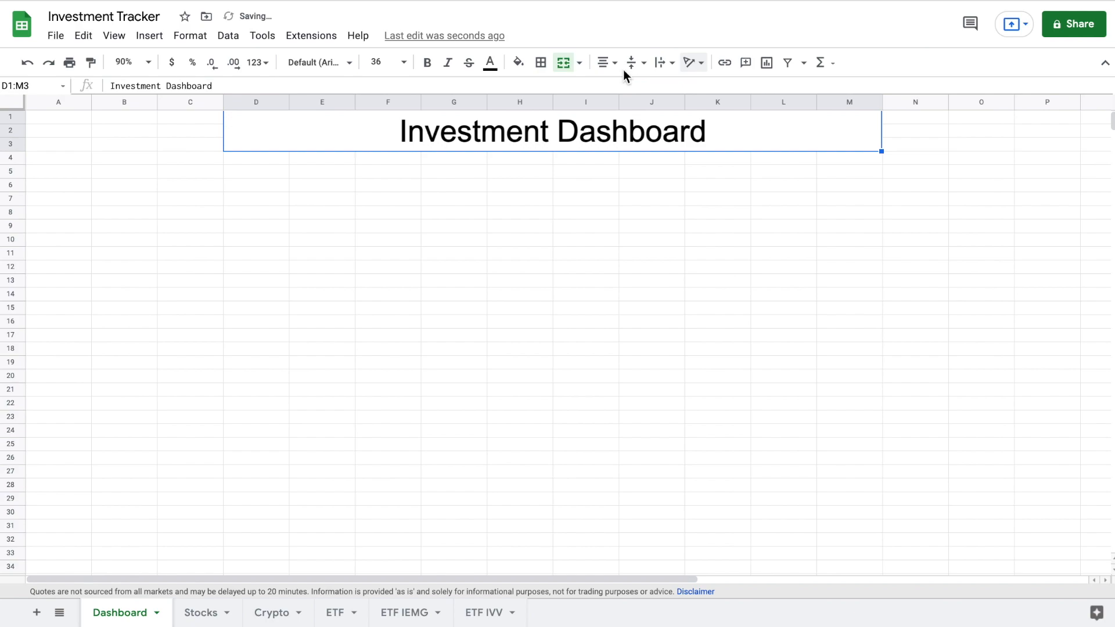
# - Add an outer border around the title cell D1:M3 and make the title bold
pyautogui.click(543, 62)
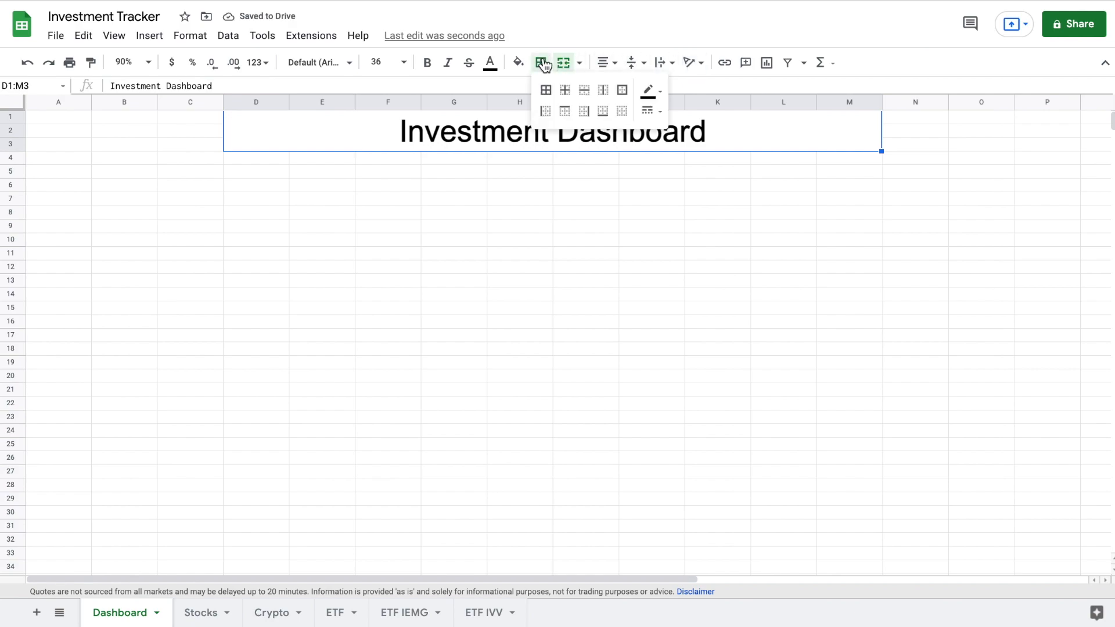
pyautogui.click(623, 93)
pyautogui.click(685, 142)
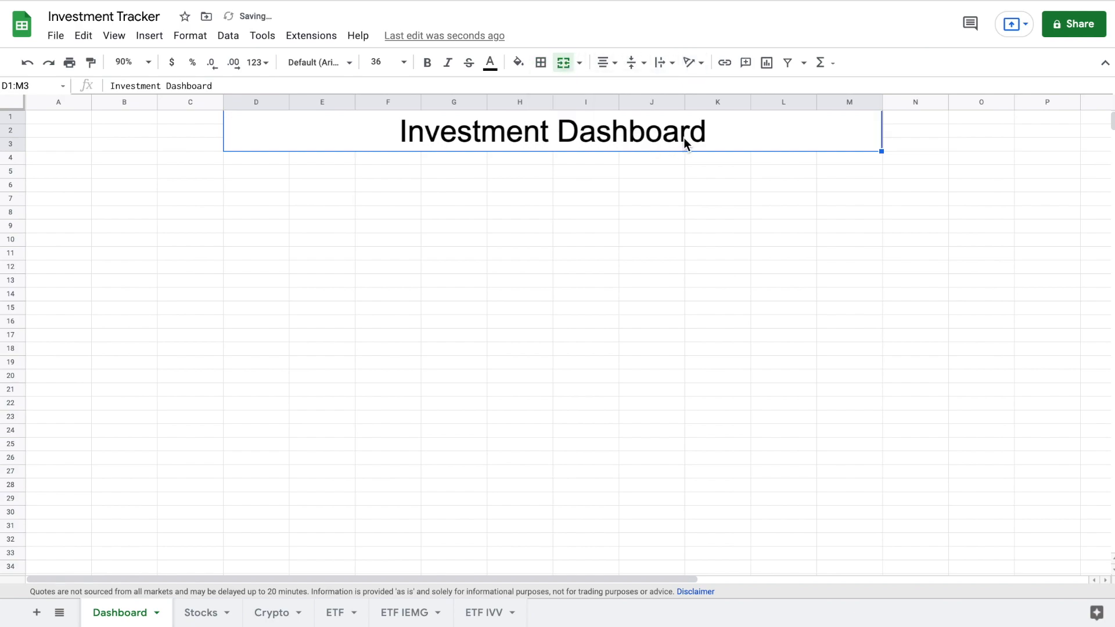
pyautogui.click(428, 63)
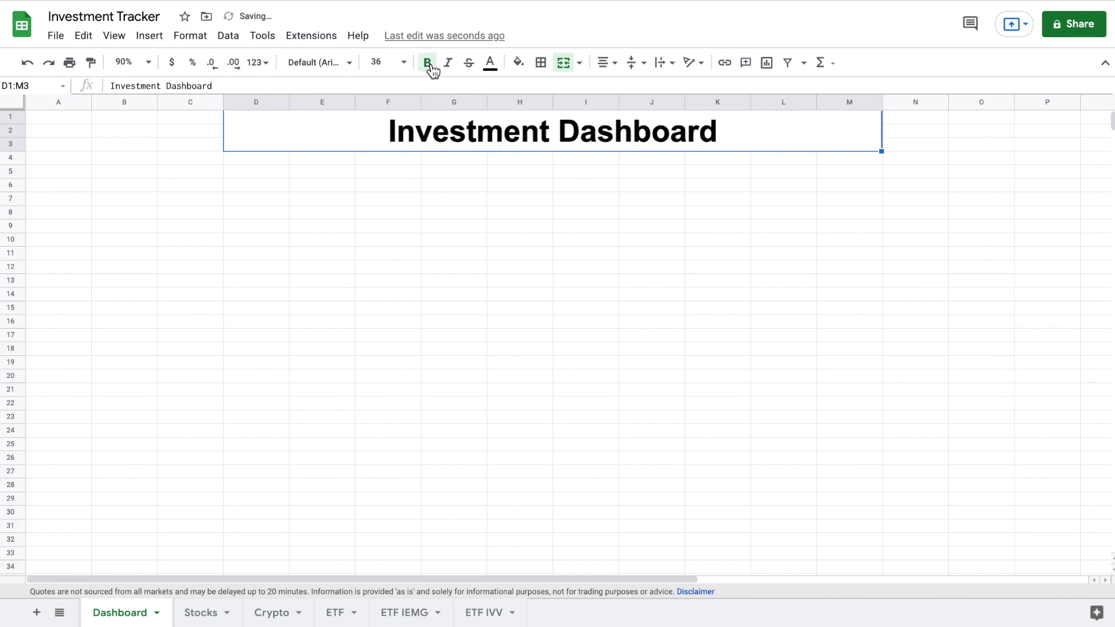
pyautogui.click(548, 185)
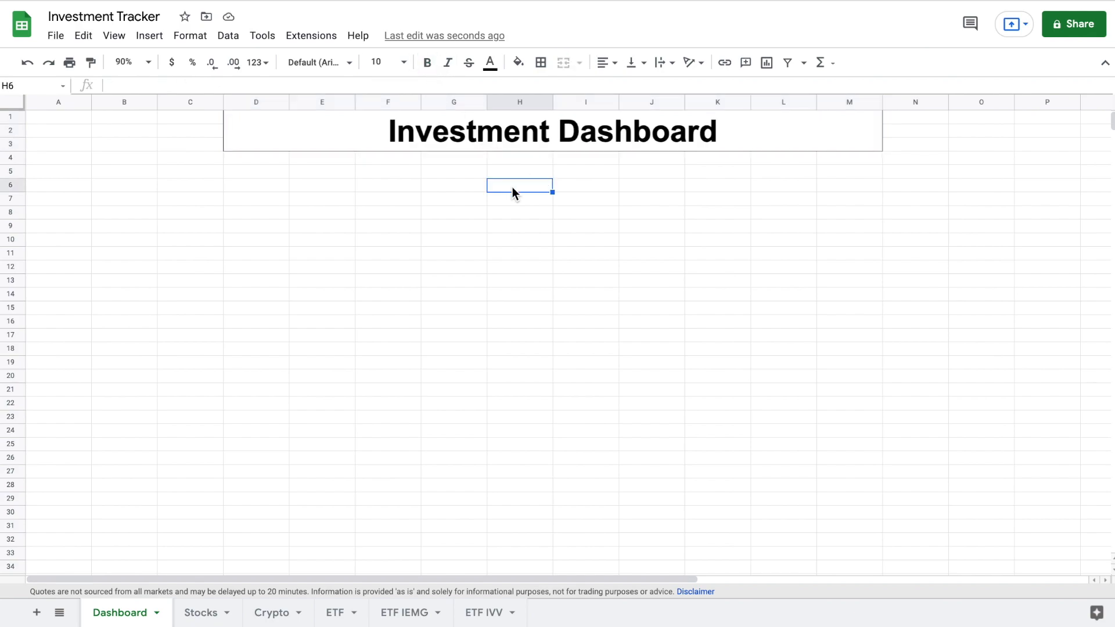
# - Merge E6:H6 with the label "Portfolio Value:" and merge I6:J6 beside it as its value cell
pyautogui.moveTo(318, 187); pyautogui.dragTo(512, 186)
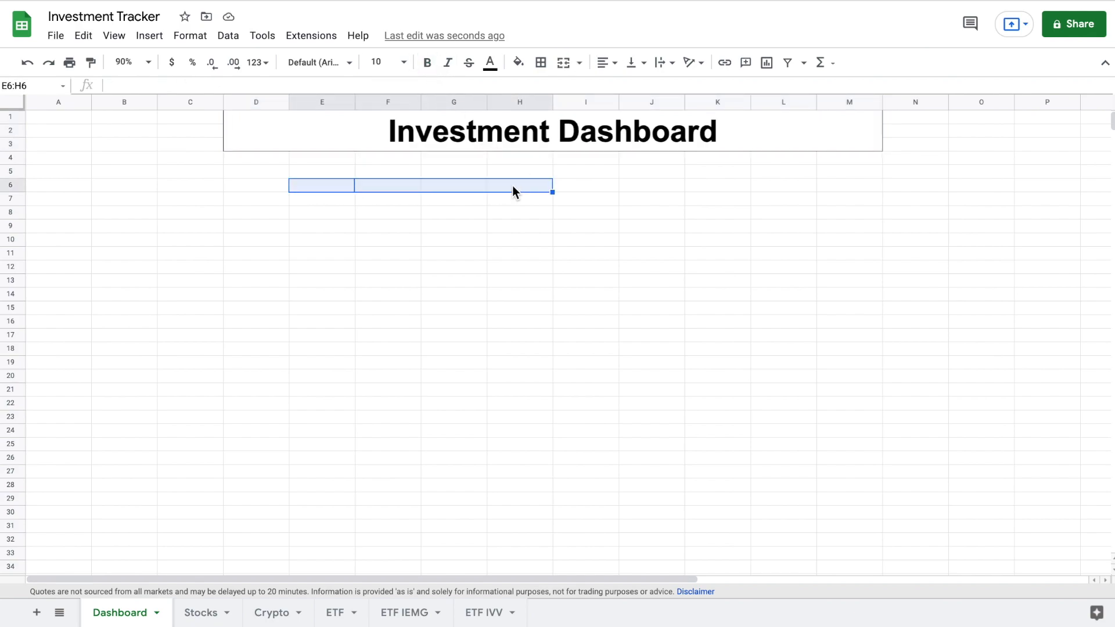
pyautogui.click(563, 62)
pyautogui.doubleClick(445, 186)
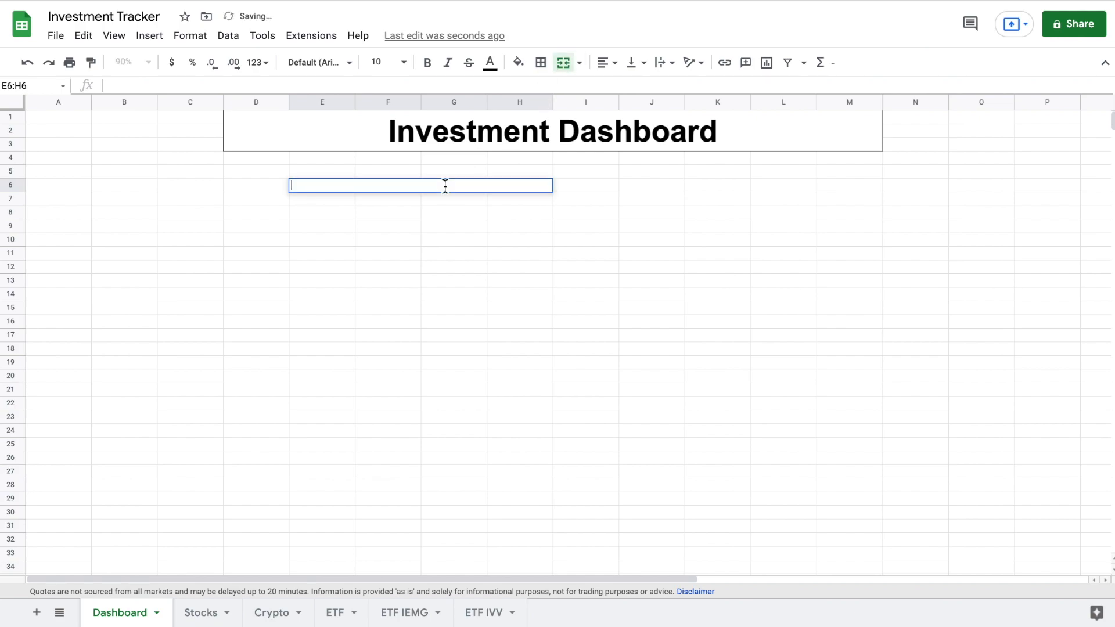
pyautogui.write('Portfolio')
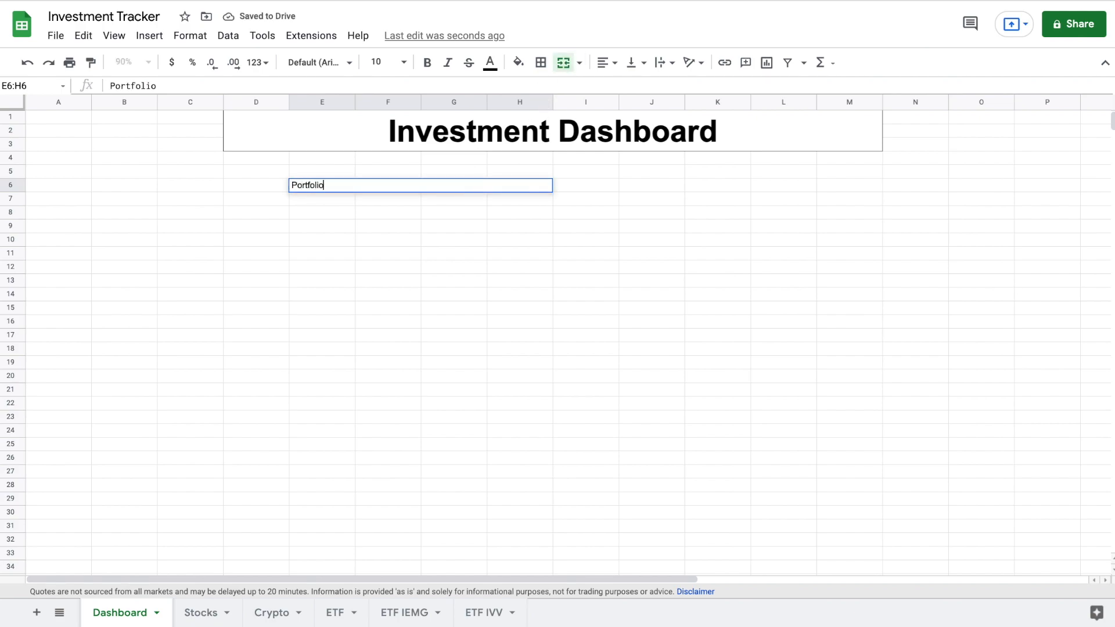
pyautogui.write(' Value:')
pyautogui.moveTo(600, 184); pyautogui.dragTo(642, 184)
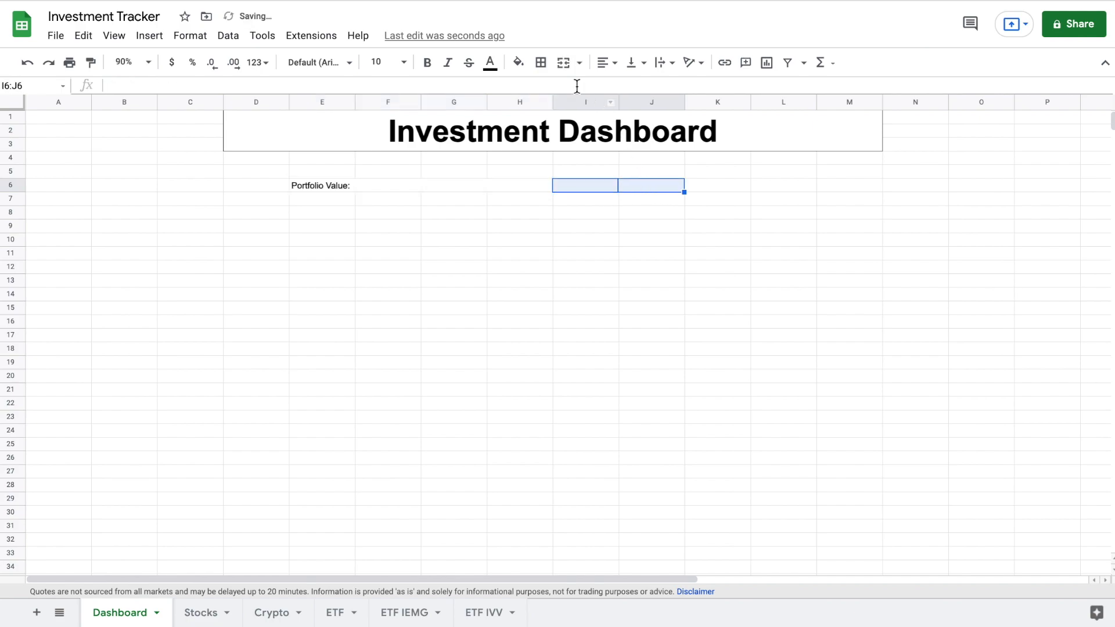
pyautogui.click(563, 63)
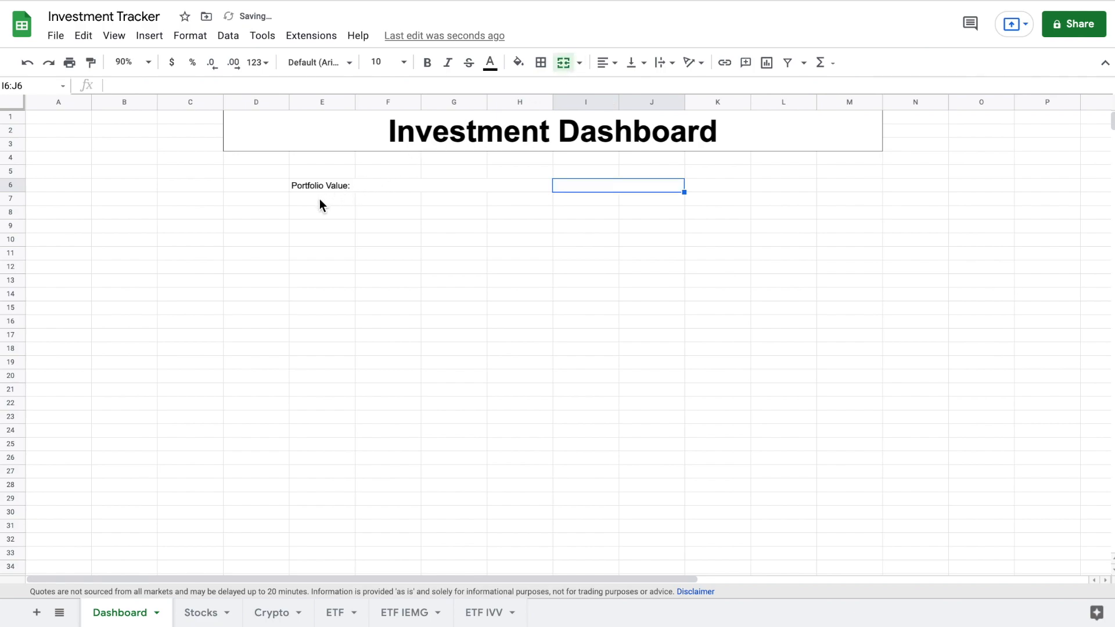
# - Merge E7:H7 with the label "Portfolio Growth:" and merge I7:J7 beside it as its value cell
pyautogui.moveTo(316, 198); pyautogui.dragTo(492, 200)
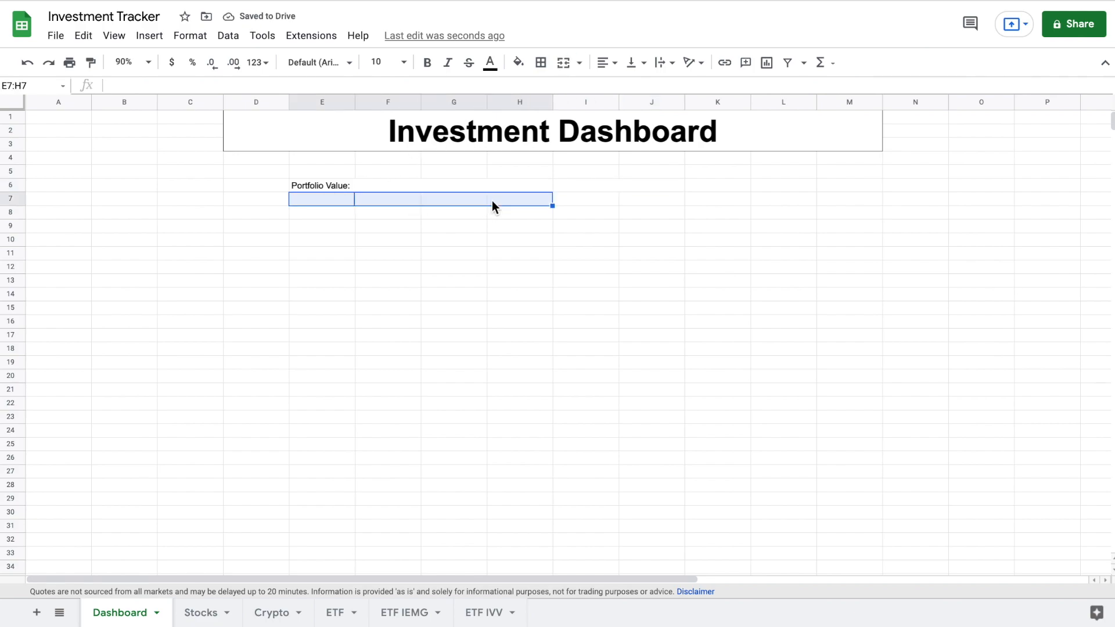
pyautogui.click(563, 62)
pyautogui.doubleClick(432, 201)
pyautogui.write('Port')
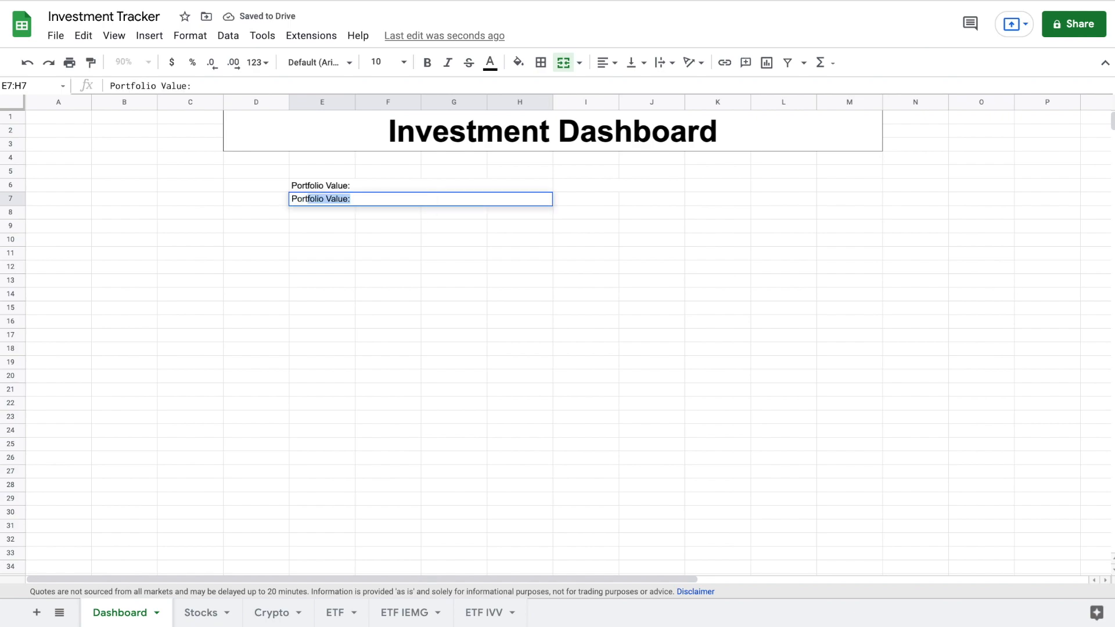
pyautogui.write('folio Growth:')
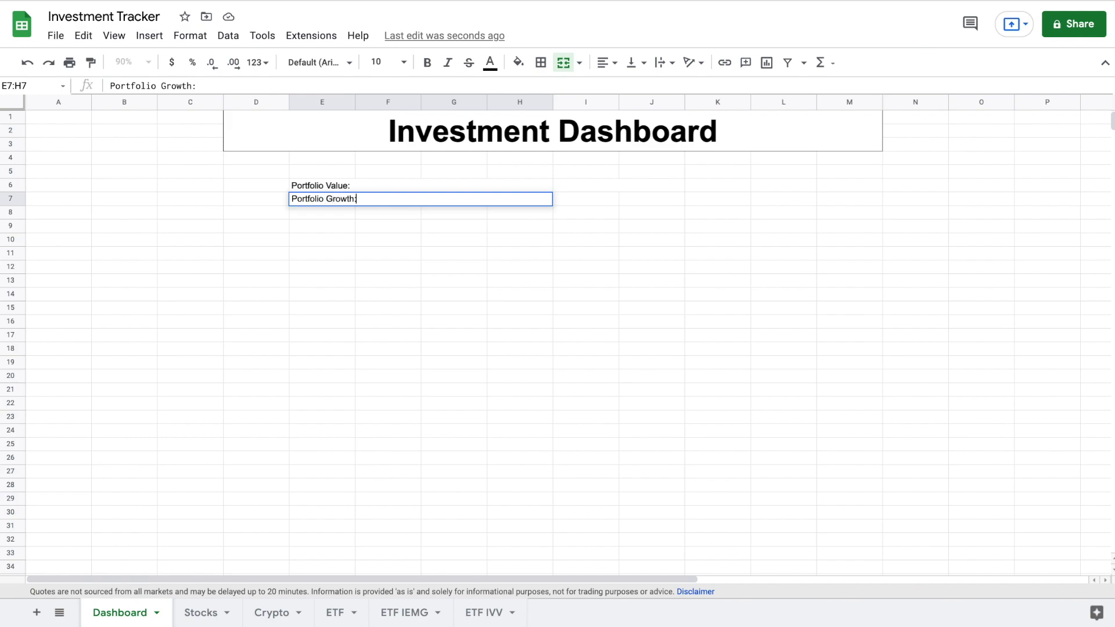
pyautogui.press('Return')
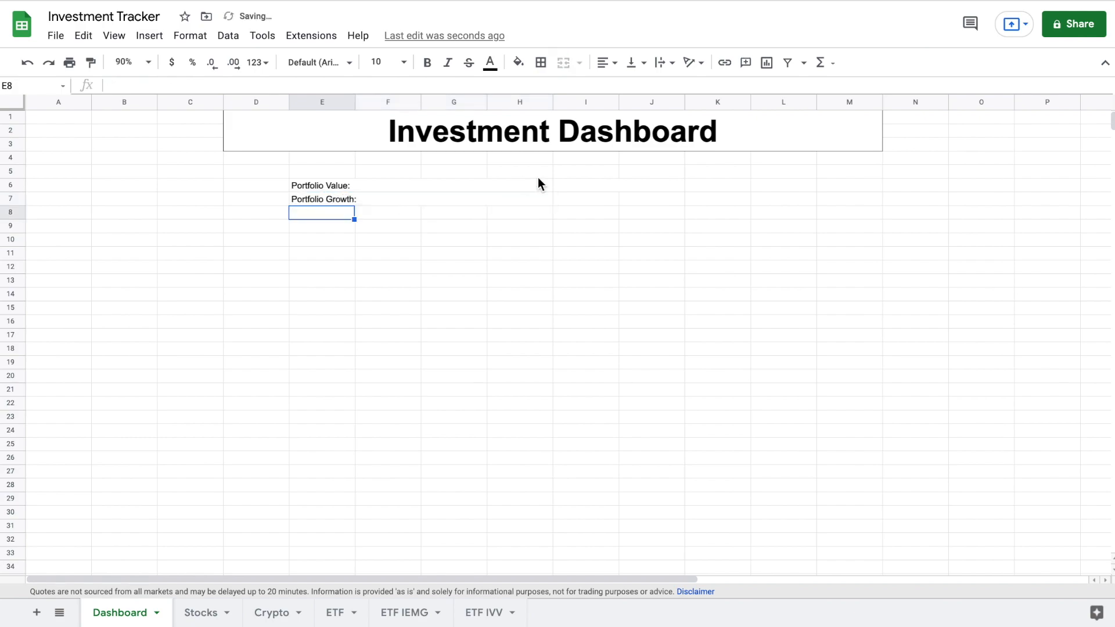
pyautogui.click(581, 197)
pyautogui.keyDown('shift'); pyautogui.click(625, 197); pyautogui.keyUp('shift')
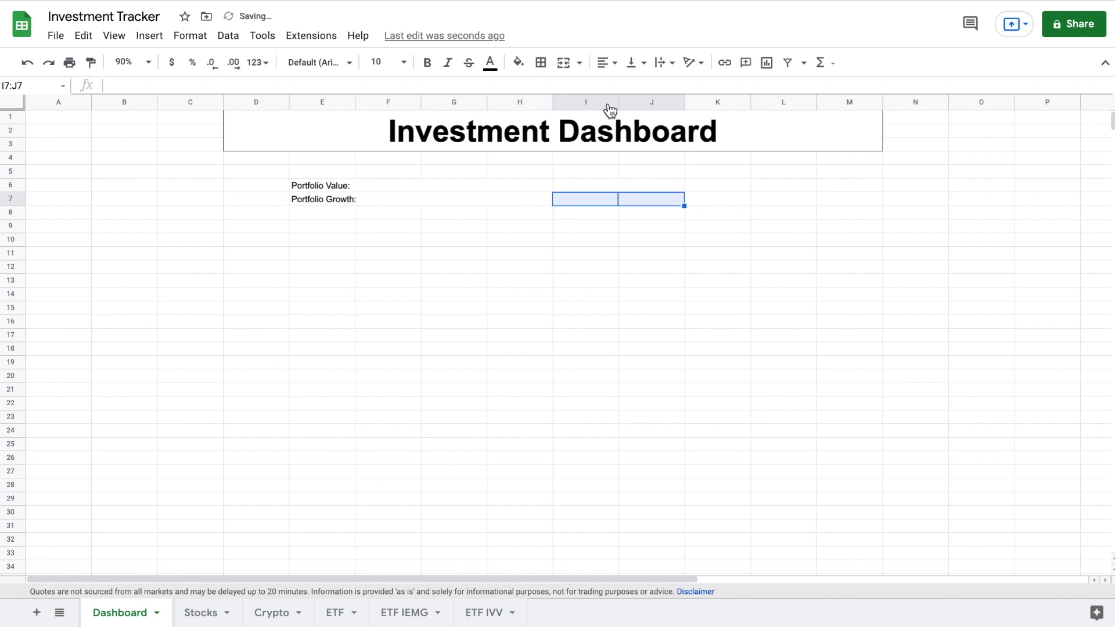
pyautogui.click(563, 63)
# - Merge E8:H8 with the label "Portfolio Dollar Gain:" and merge I8:J8 beside it as its value cell
pyautogui.moveTo(312, 218); pyautogui.dragTo(512, 221)
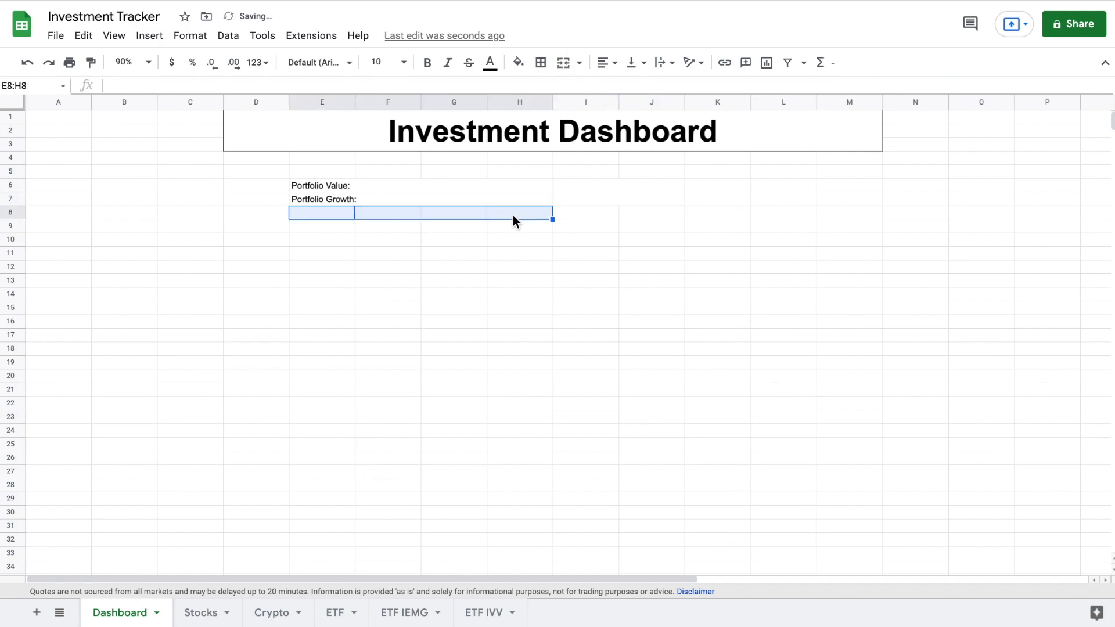
pyautogui.click(563, 62)
pyautogui.doubleClick(458, 212)
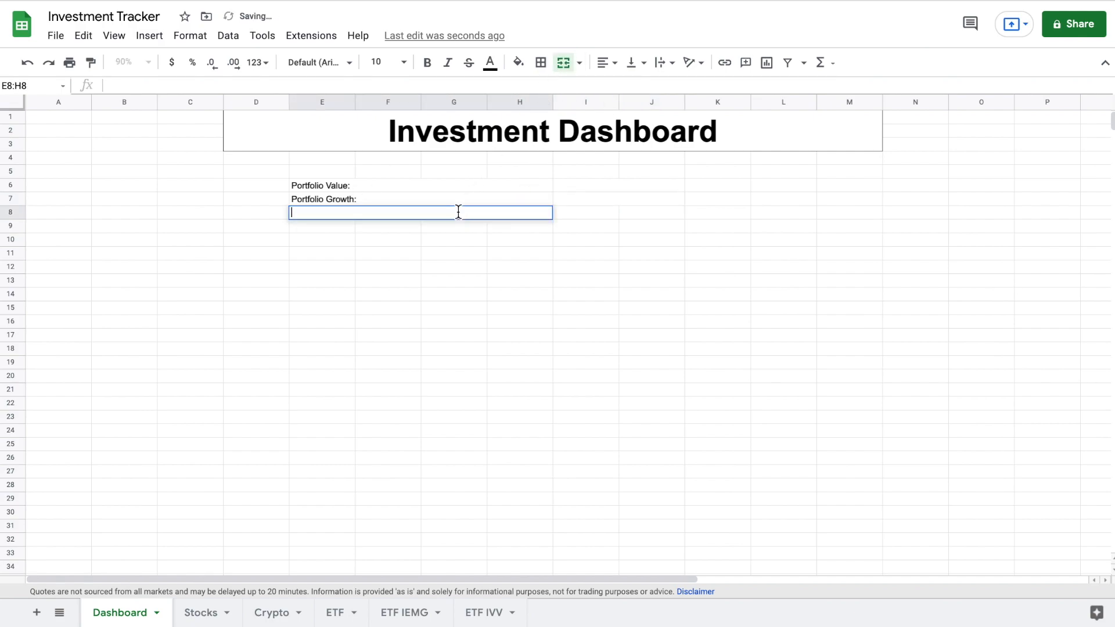
pyautogui.write('Portfolio ')
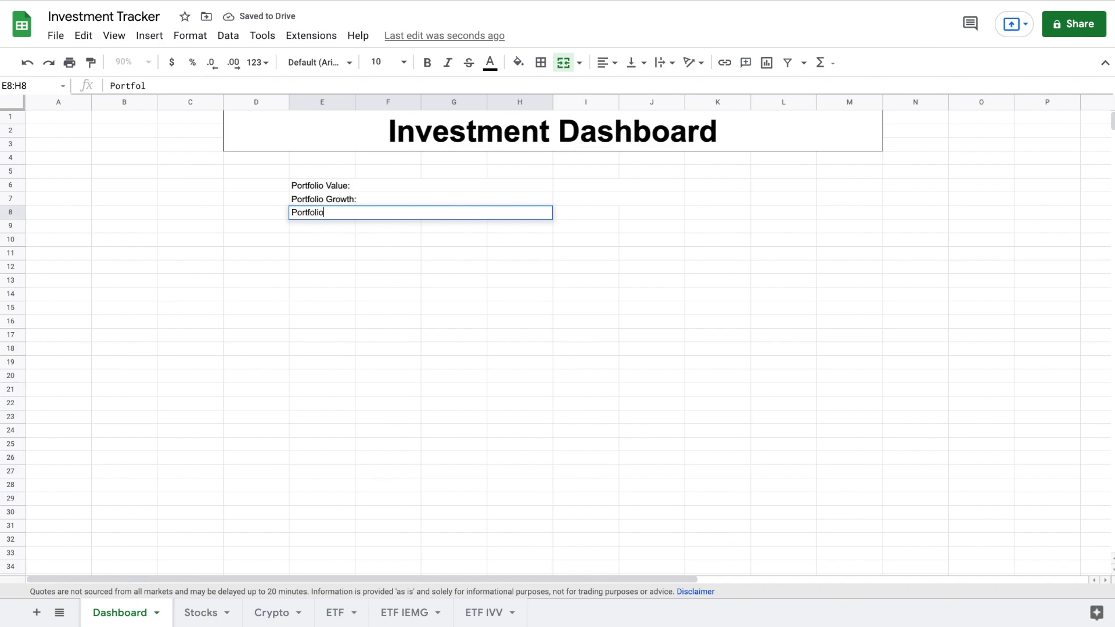
pyautogui.write('D')
pyautogui.press('BackSpace')
pyautogui.click(464, 210)
pyautogui.write('Dollar Gain:')
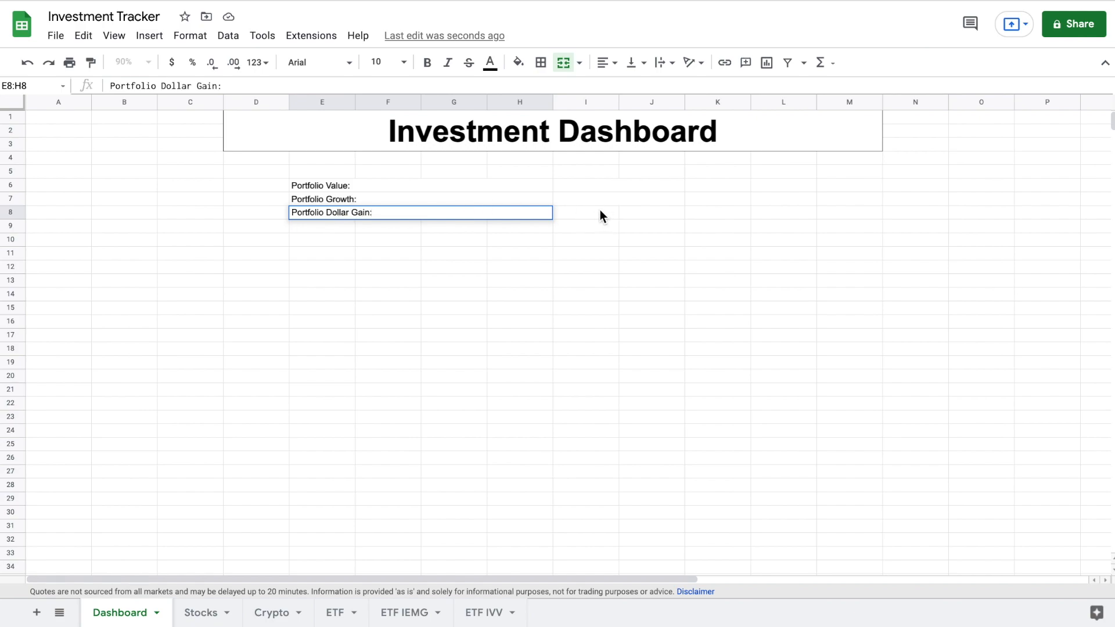
pyautogui.moveTo(600, 211); pyautogui.dragTo(645, 212)
pyautogui.click(555, 74)
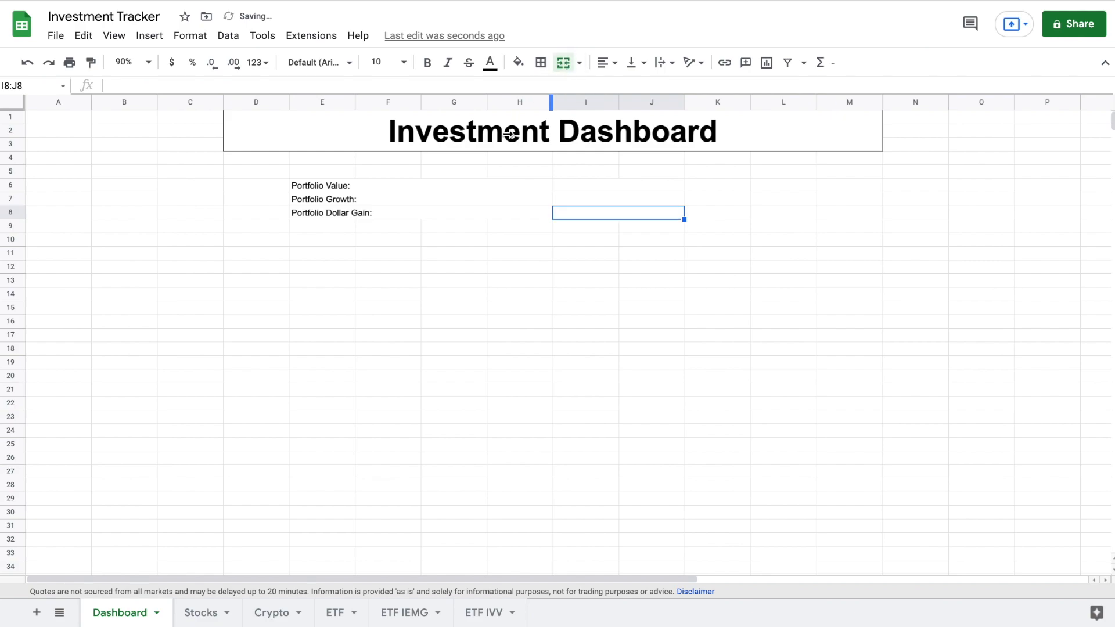
# - Select the portfolio summary block E6:J8
pyautogui.click(348, 186)
pyautogui.keyDown('shift'); pyautogui.click(627, 214); pyautogui.keyUp('shift')
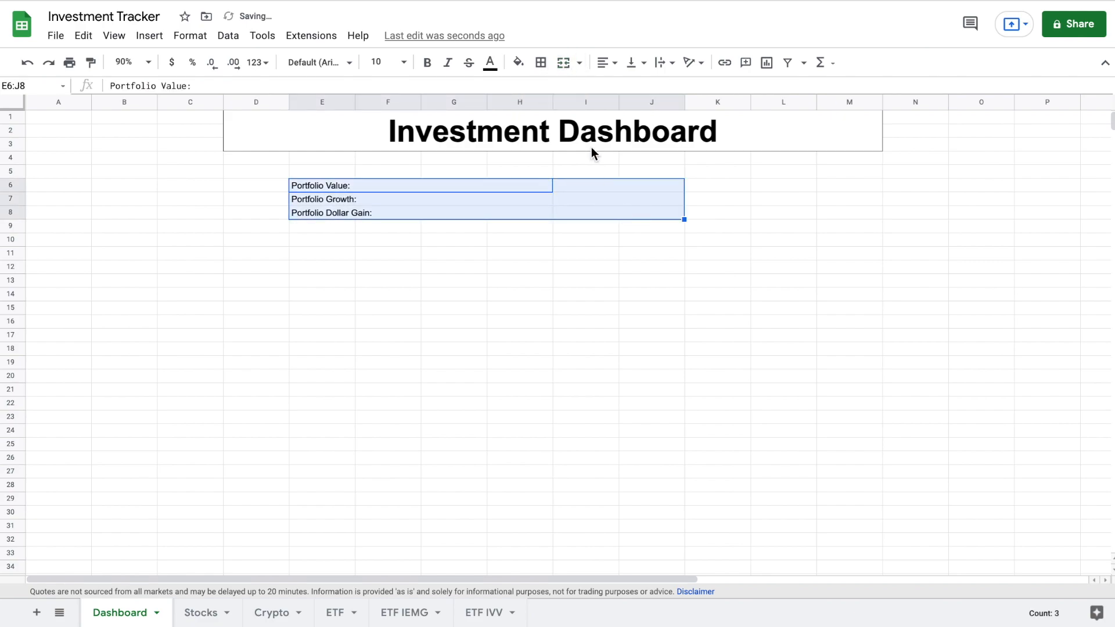
# - Give the portfolio summary block E6:J8 an outer border, center its text horizontally and make it bold
pyautogui.click(541, 63)
pyautogui.click(622, 89)
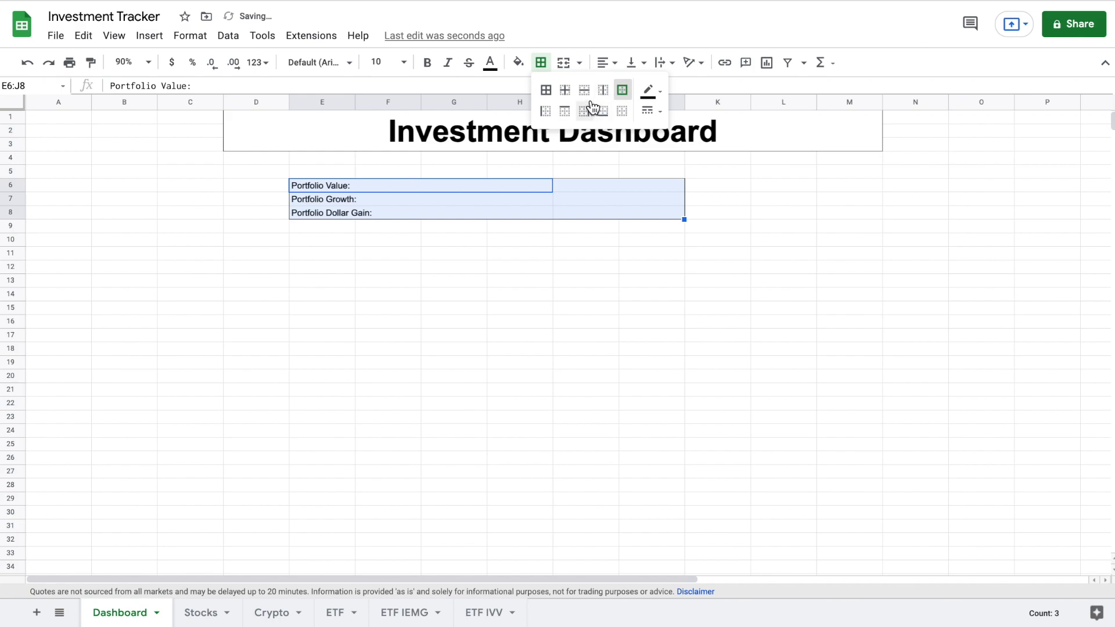
pyautogui.click(604, 62)
pyautogui.click(622, 87)
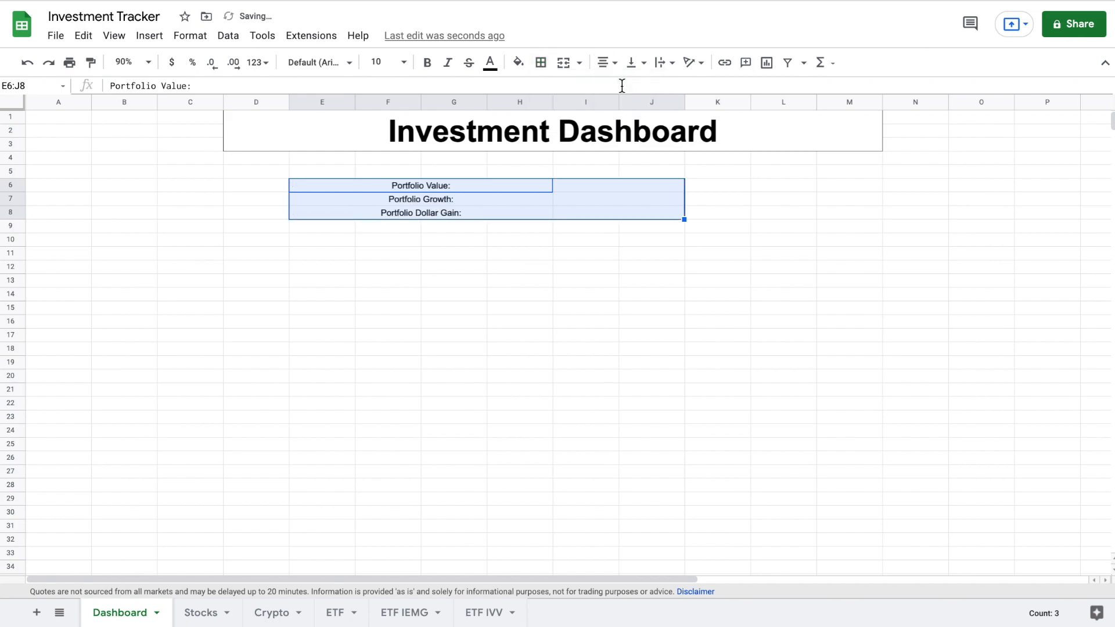
pyautogui.click(428, 62)
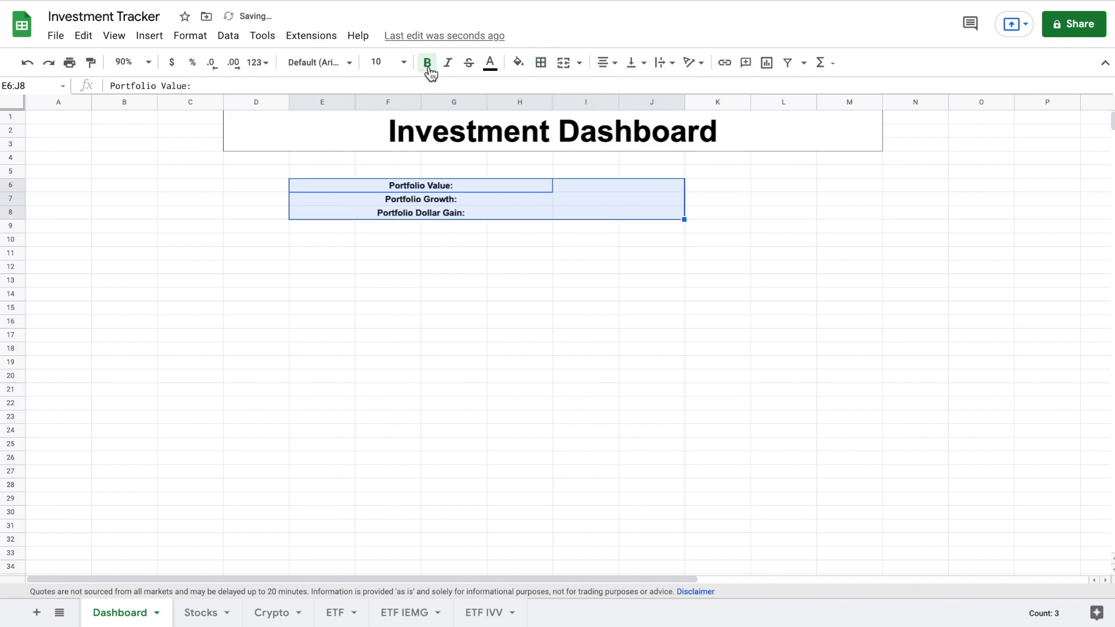
pyautogui.click(609, 186)
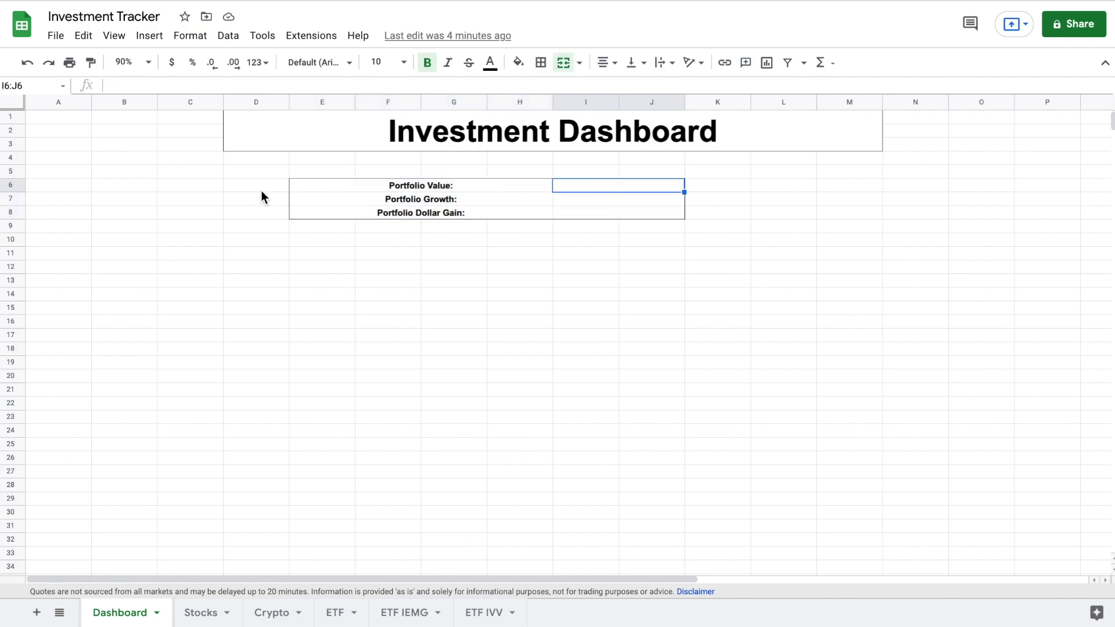
# - Merge cells A6:C6 and enter the heading "Stock Breakdown"
pyautogui.moveTo(71, 186); pyautogui.dragTo(193, 191)
pyautogui.click(564, 63)
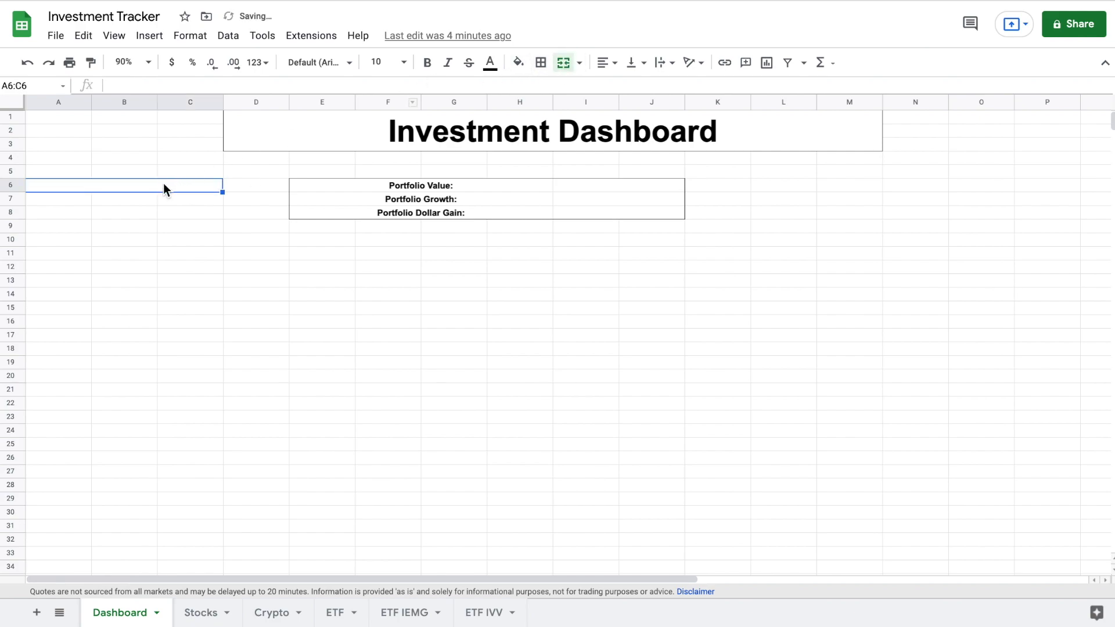
pyautogui.write('Sto')
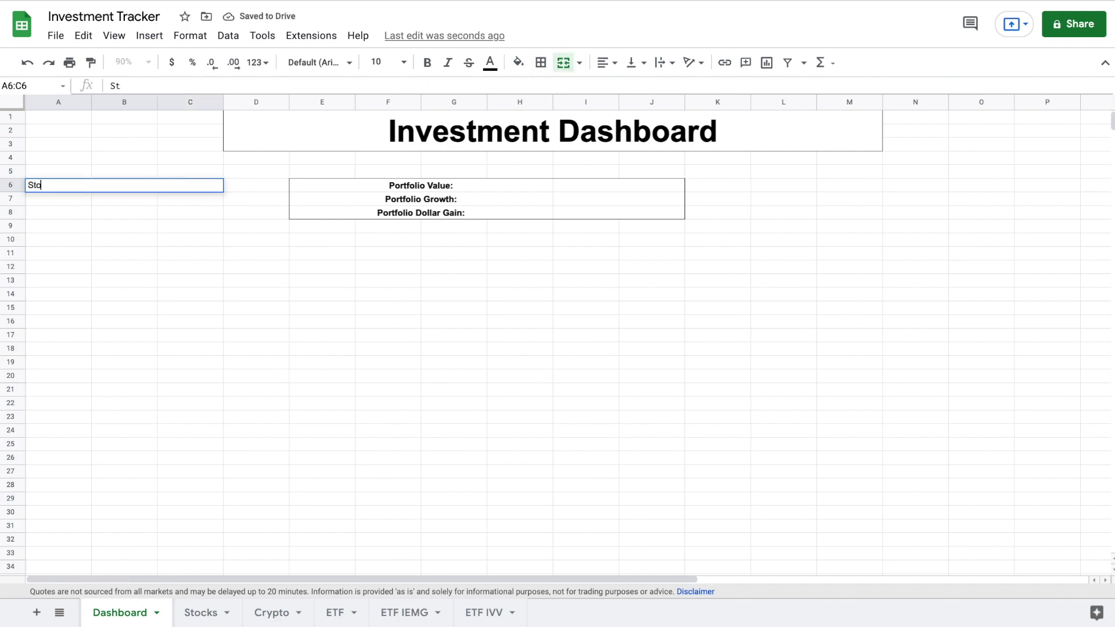
pyautogui.write('ck Breakdown')
pyautogui.press('Return')
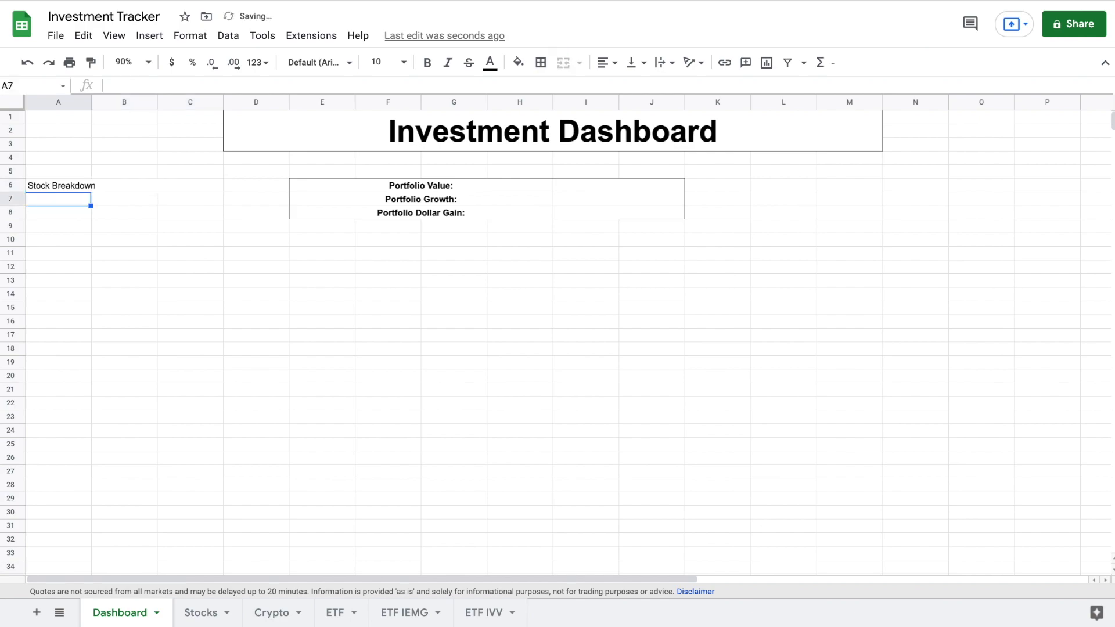
# - Merge cells A7:B7 and enter the label "Stocks Market Value"
pyautogui.moveTo(70, 201); pyautogui.dragTo(103, 201)
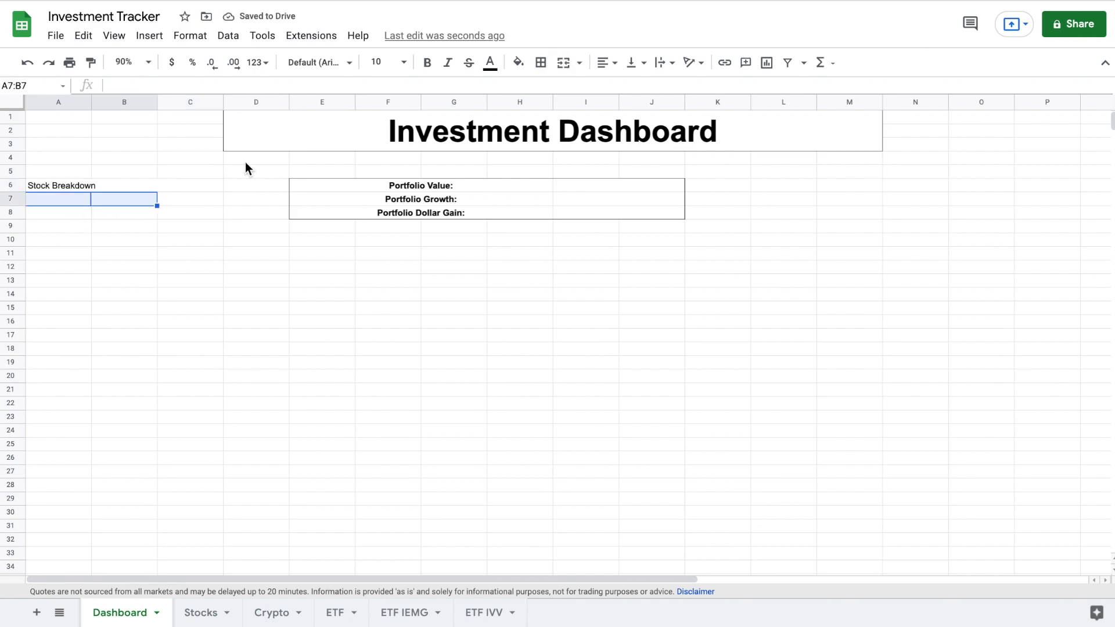
pyautogui.click(562, 68)
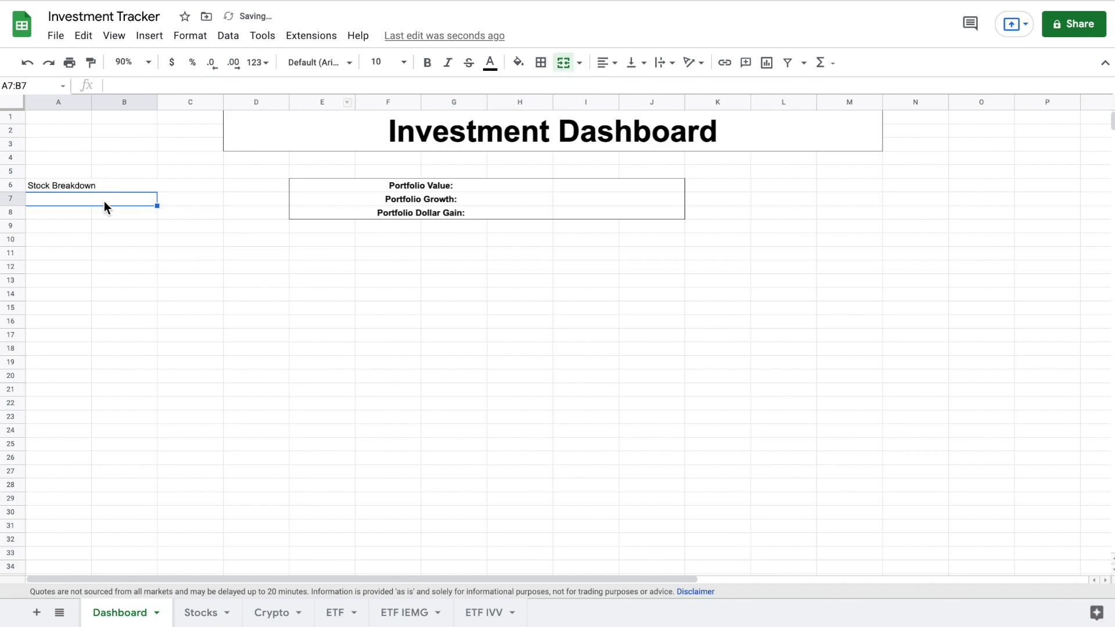
pyautogui.write('Stocks ')
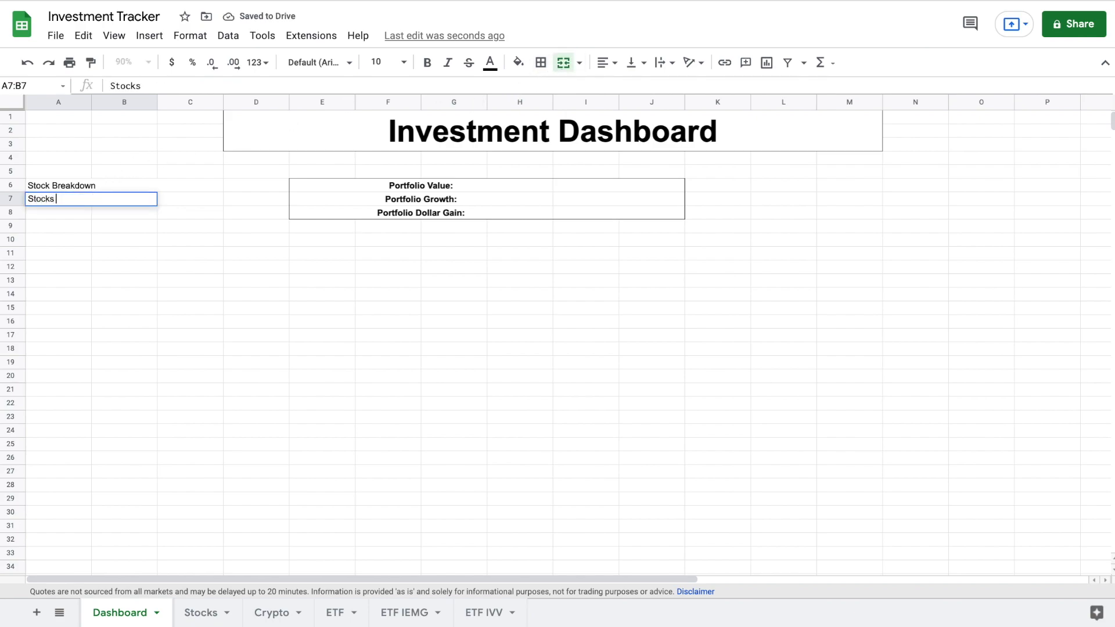
pyautogui.write('Market Value')
pyautogui.press('Return')
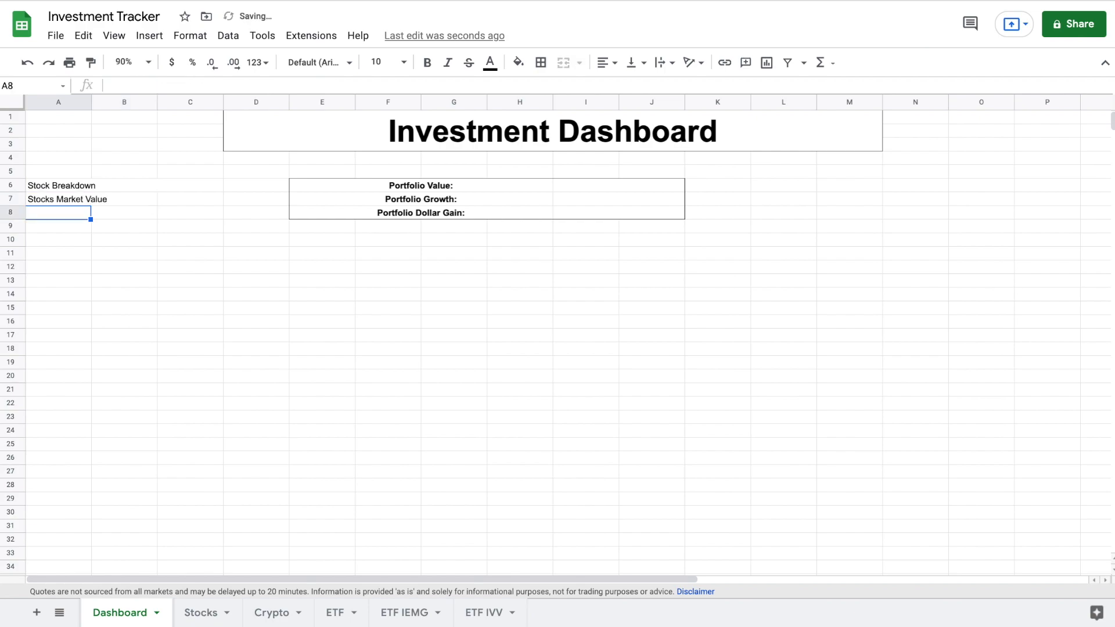
# - Merge cells A8:B8 and enter the label "Growth"
pyautogui.moveTo(75, 214); pyautogui.dragTo(109, 214)
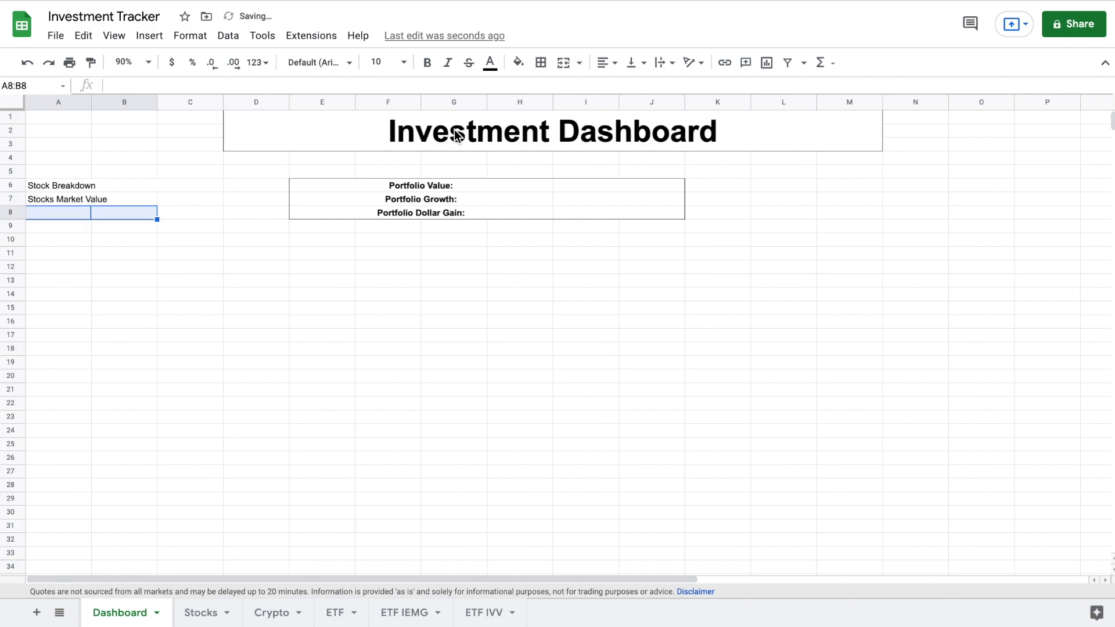
pyautogui.click(561, 64)
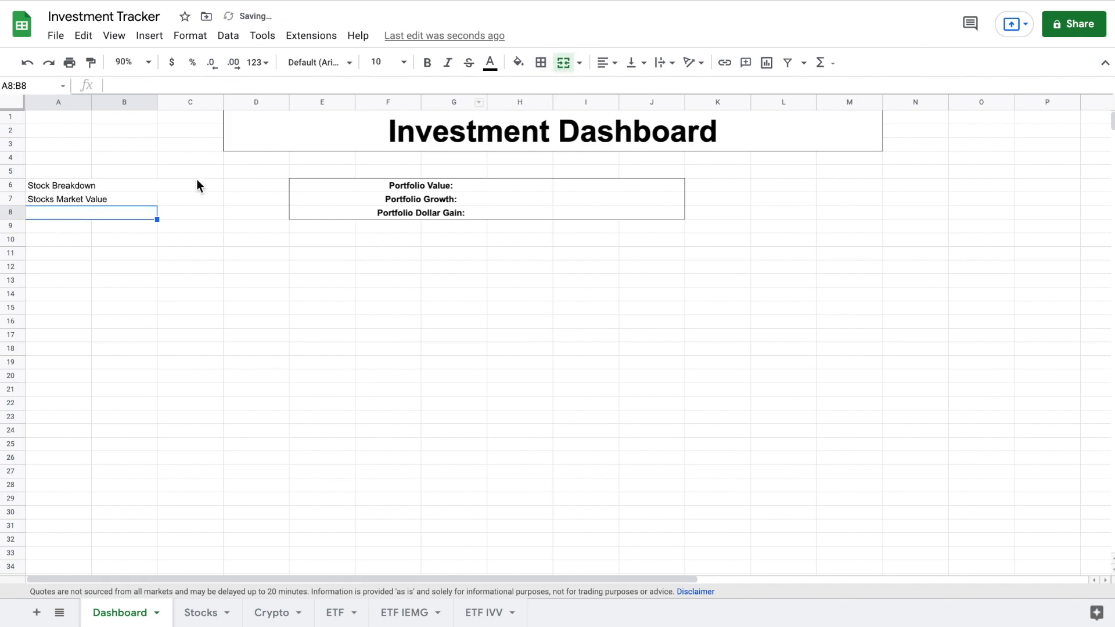
pyautogui.doubleClick(124, 214)
pyautogui.write('Growth')
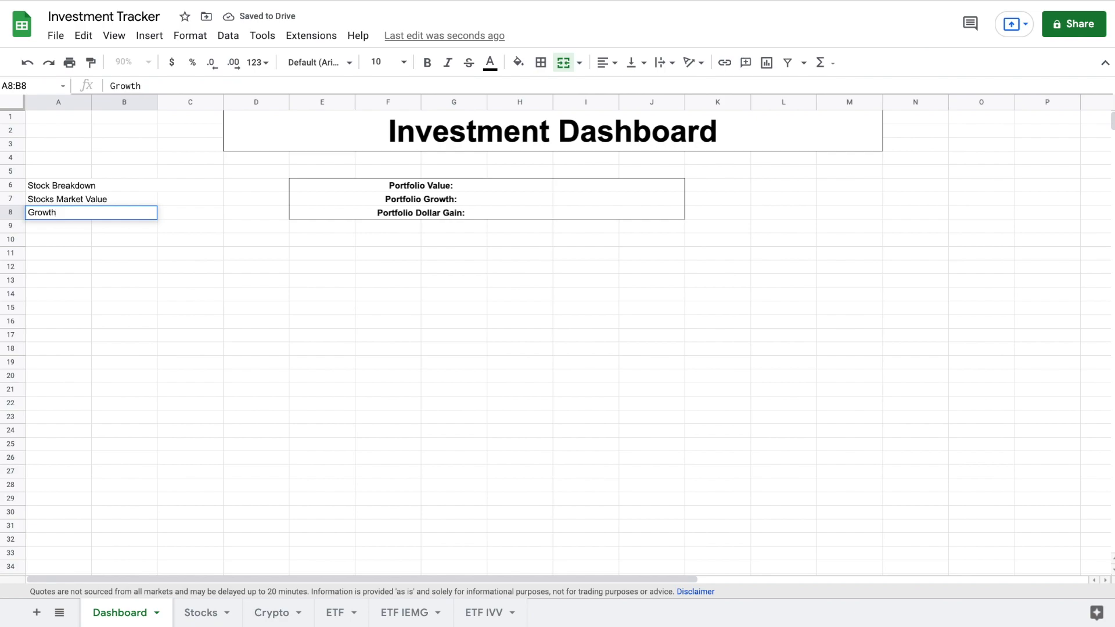
pyautogui.press('Return')
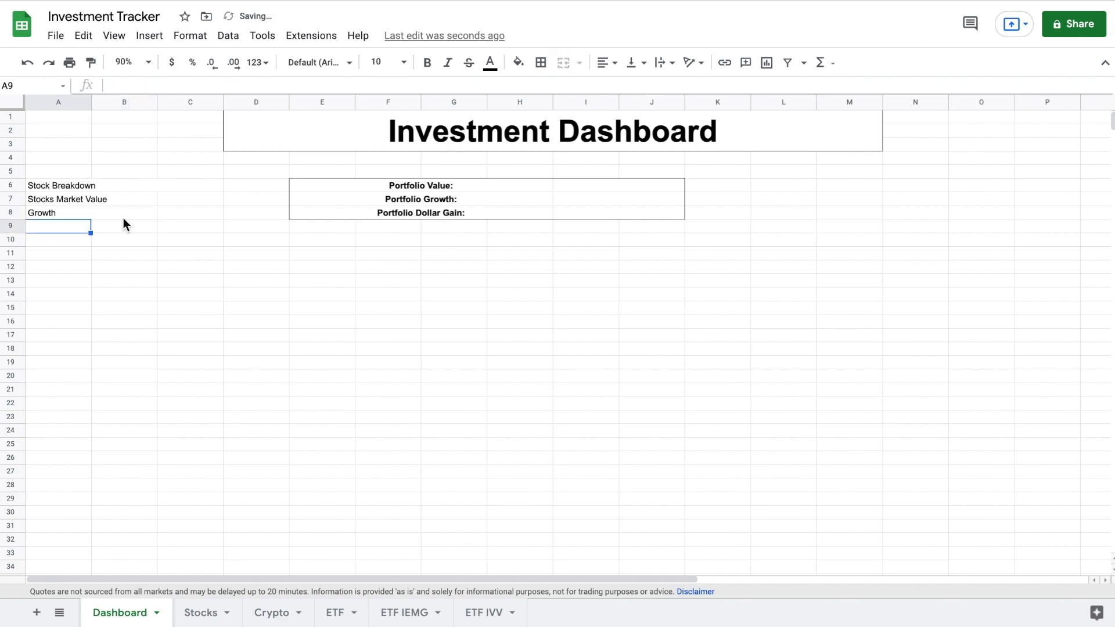
# - Merge cells A9:B9 and enter the label "Dollar Gain"
pyautogui.moveTo(71, 224); pyautogui.dragTo(102, 224)
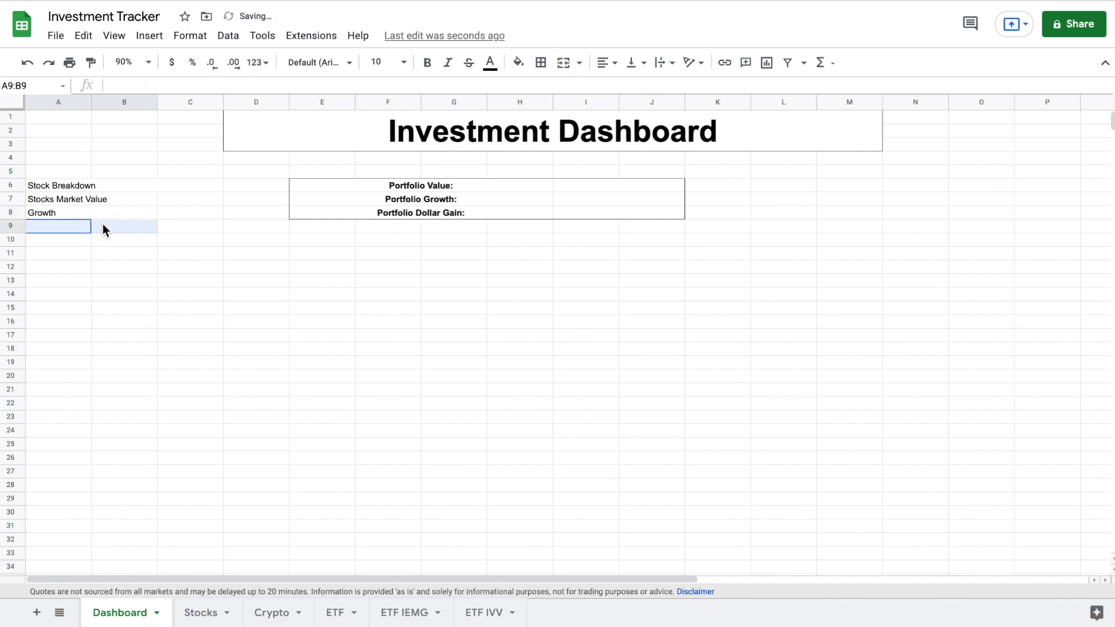
pyautogui.click(564, 62)
pyautogui.write('Dollar Gain')
# - Merge cells A10:B10 and enter the label "Yearly Dividend Income"
pyautogui.moveTo(74, 237); pyautogui.dragTo(113, 242)
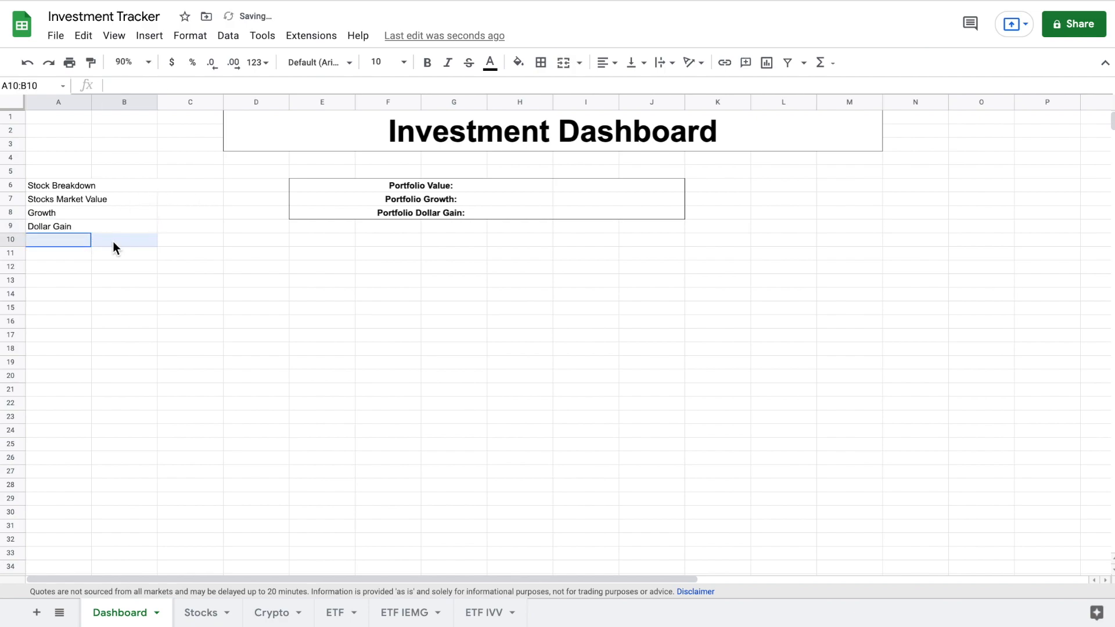
pyautogui.click(563, 64)
pyautogui.write('Yearly')
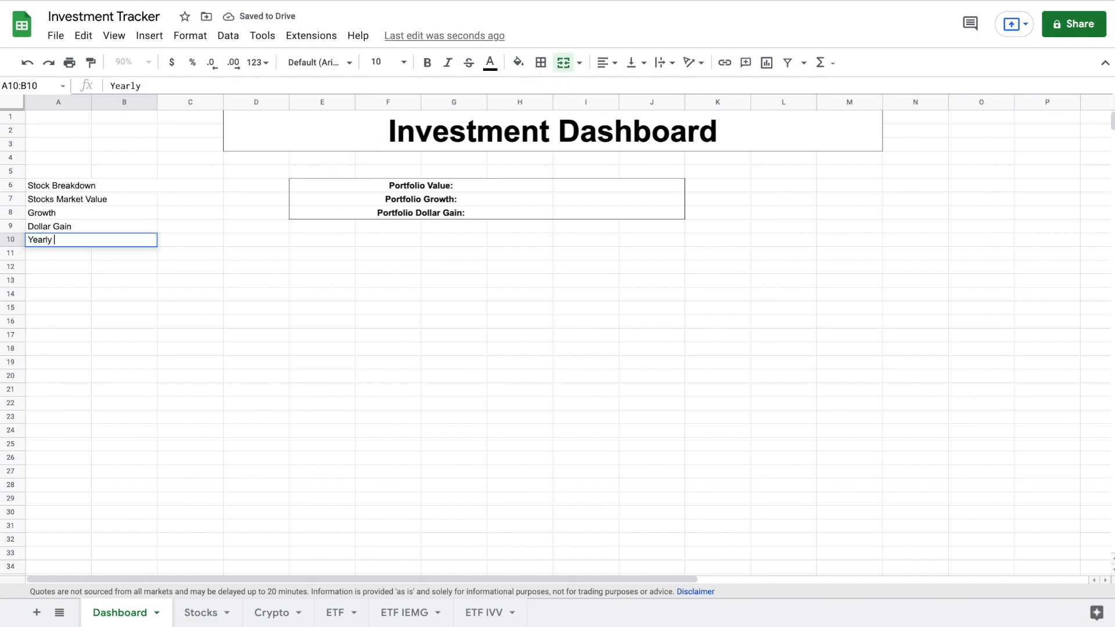
pyautogui.write(' Dividend ')
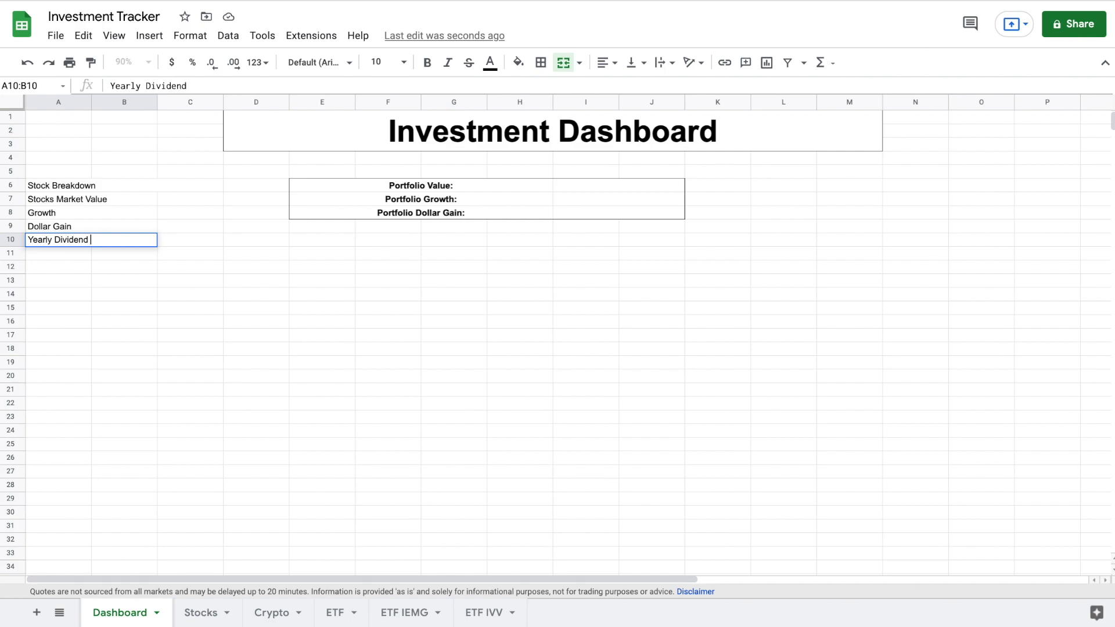
pyautogui.write('Income')
pyautogui.press('Return')
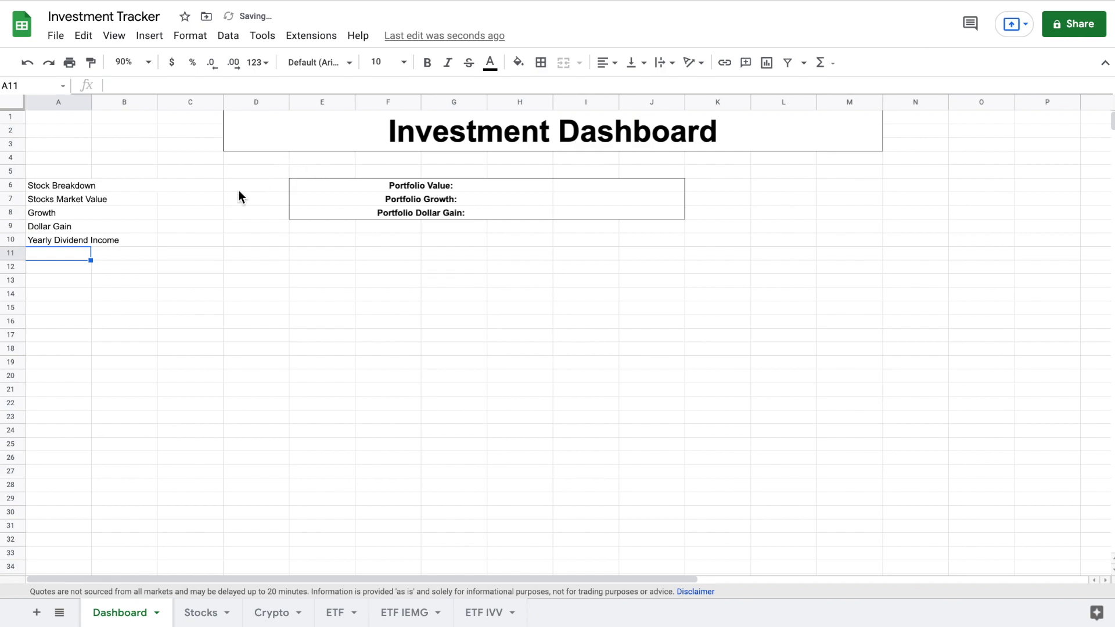
# - Add an outer border around the Stock Breakdown block A6:C10 and center its text horizontally
pyautogui.moveTo(148, 186); pyautogui.dragTo(148, 242)
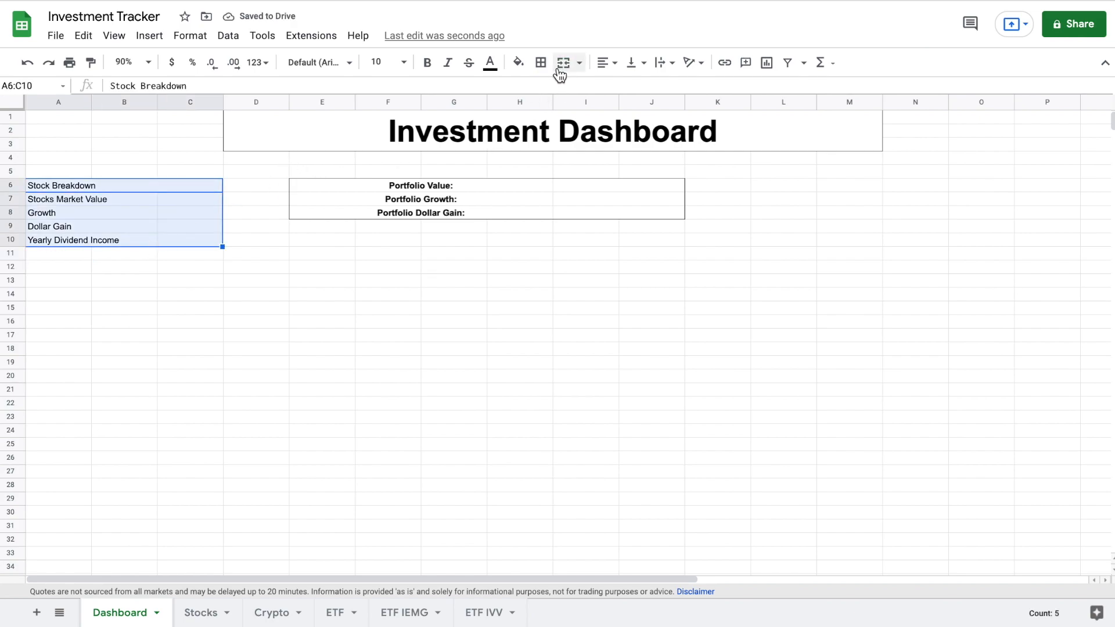
pyautogui.click(541, 62)
pyautogui.click(622, 92)
pyautogui.click(607, 64)
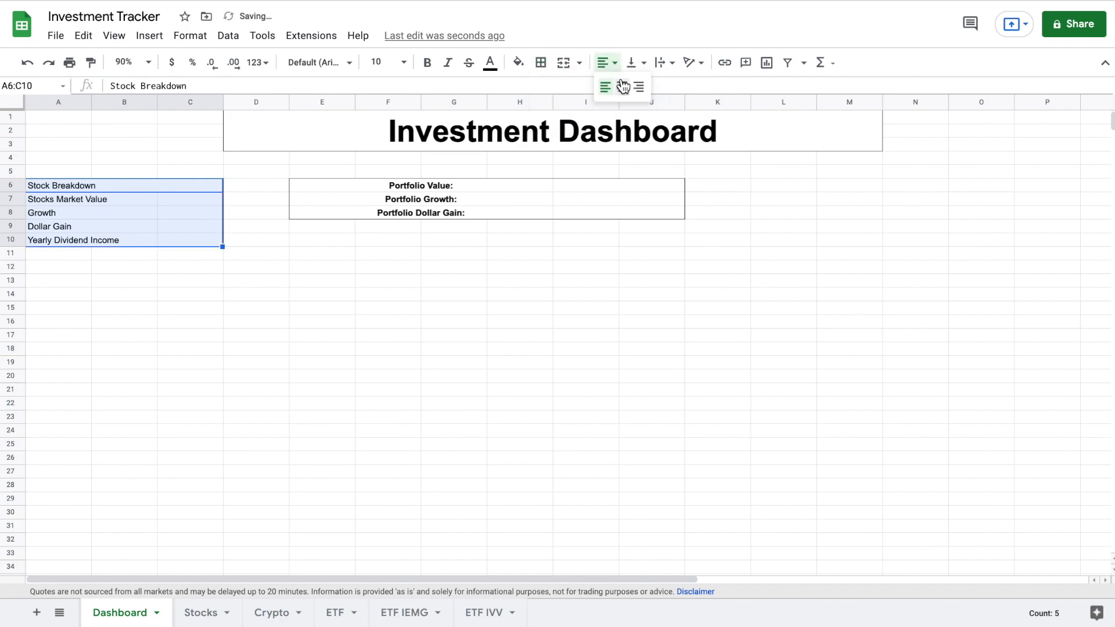
pyautogui.click(622, 83)
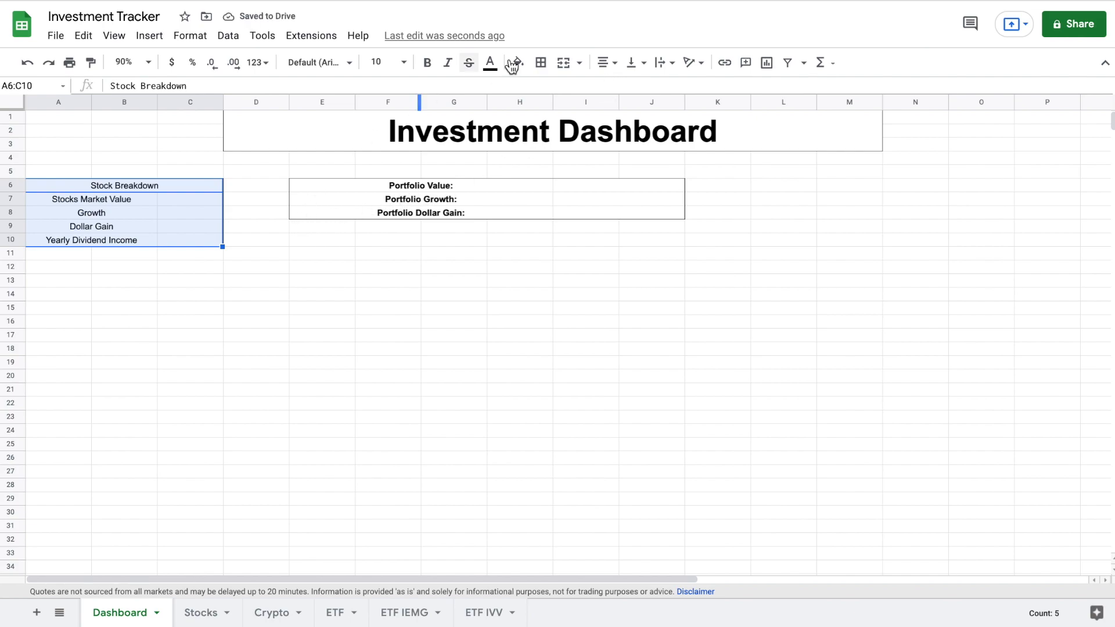
# - Total the stocks' market value in Dashboard cell C7 with the formula =sum(Stocks!F20:F63)
pyautogui.click(205, 201)
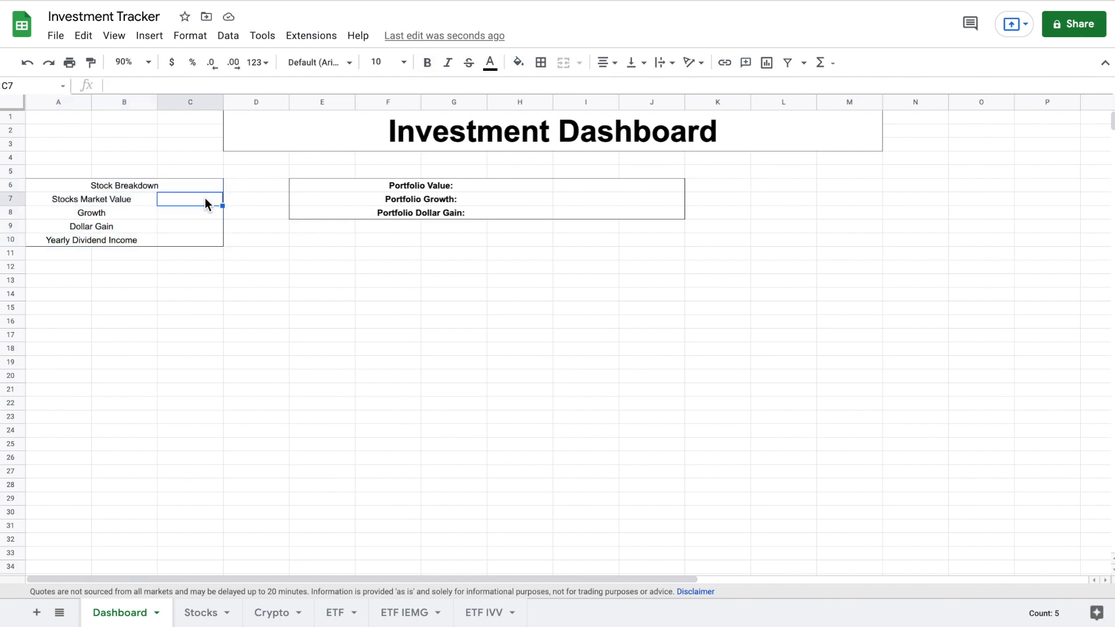
pyautogui.doubleClick(190, 199)
pyautogui.write('=')
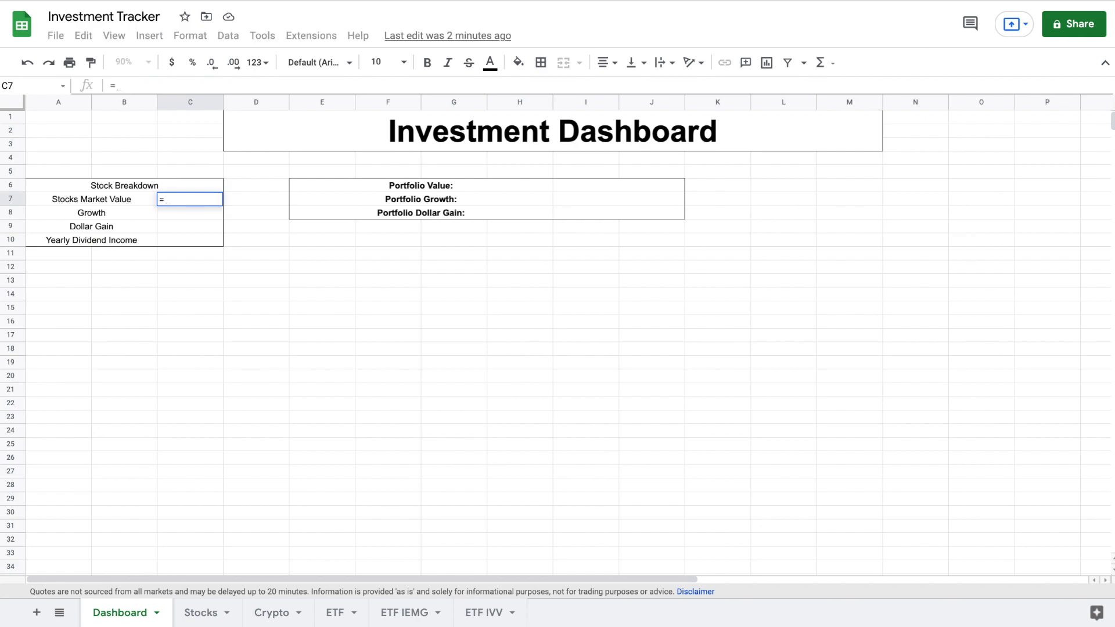
pyautogui.write('sum(')
pyautogui.click(204, 613)
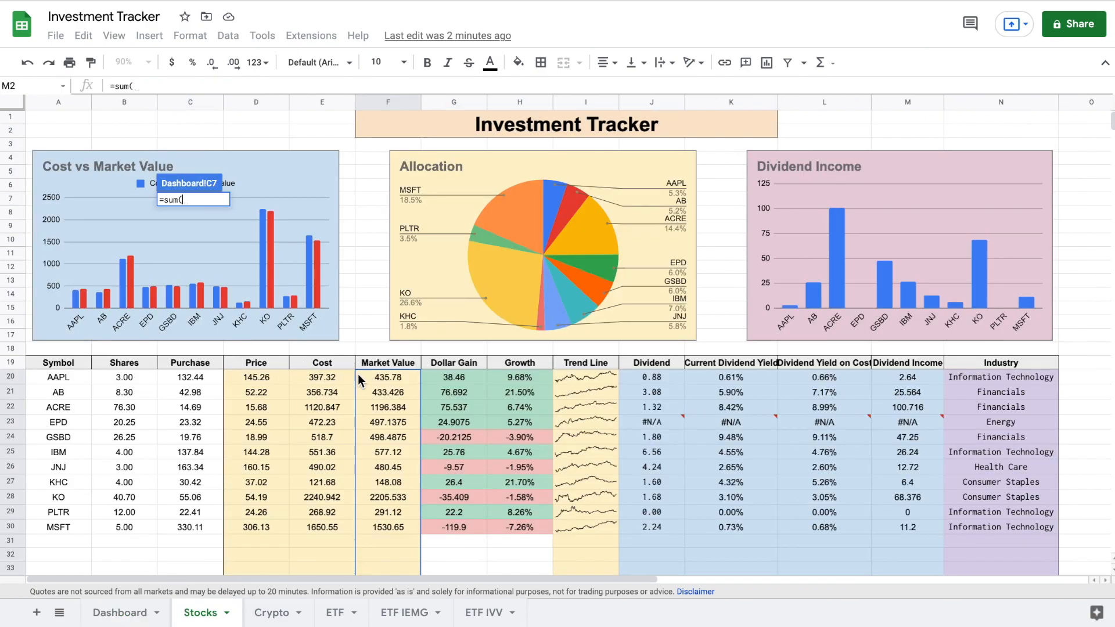
pyautogui.moveTo(386, 378); pyautogui.dragTo(386, 433)
pyautogui.write(')')
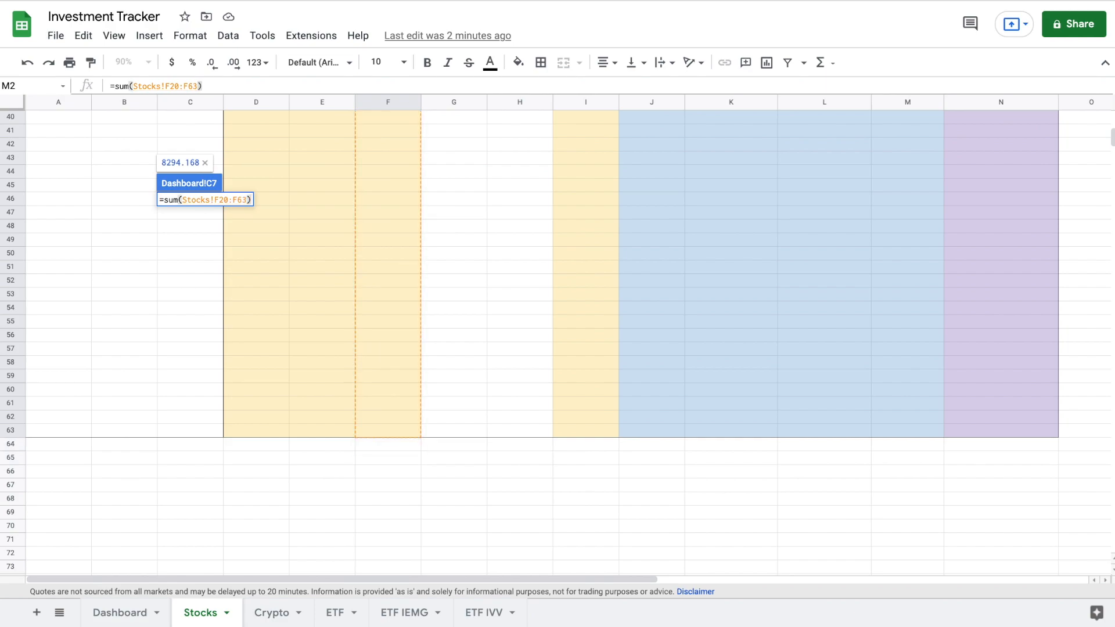
pyautogui.press('Return')
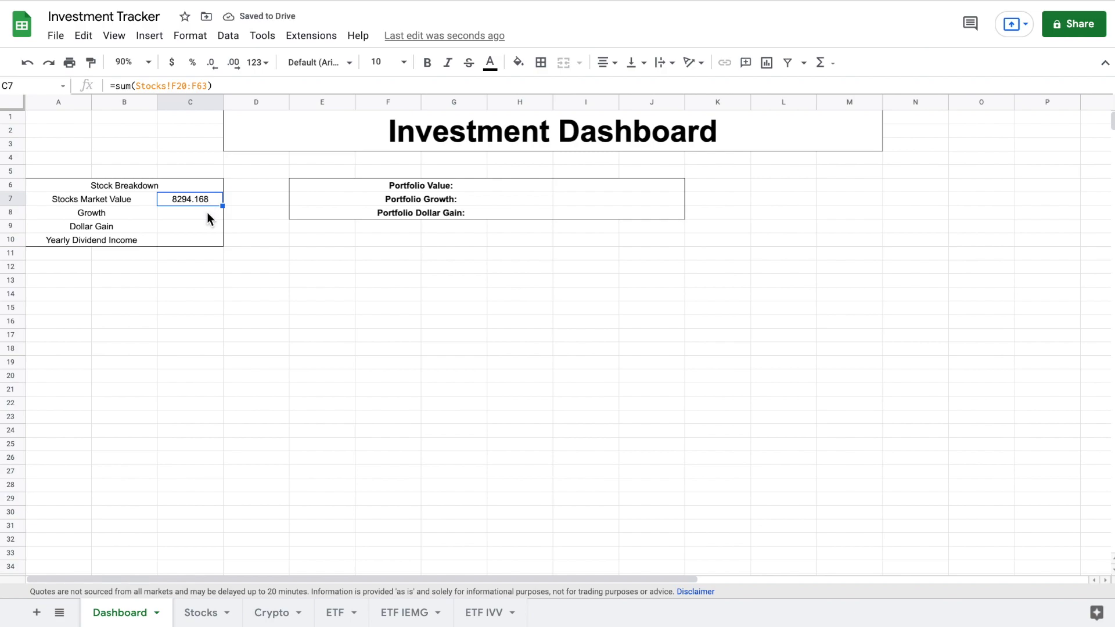
# - Calculate stock growth in Dashboard cell C8 with =sum(Stocks!G20:G63)/sum(Stocks!E20:E63) and format it as a percentage
pyautogui.click(207, 213)
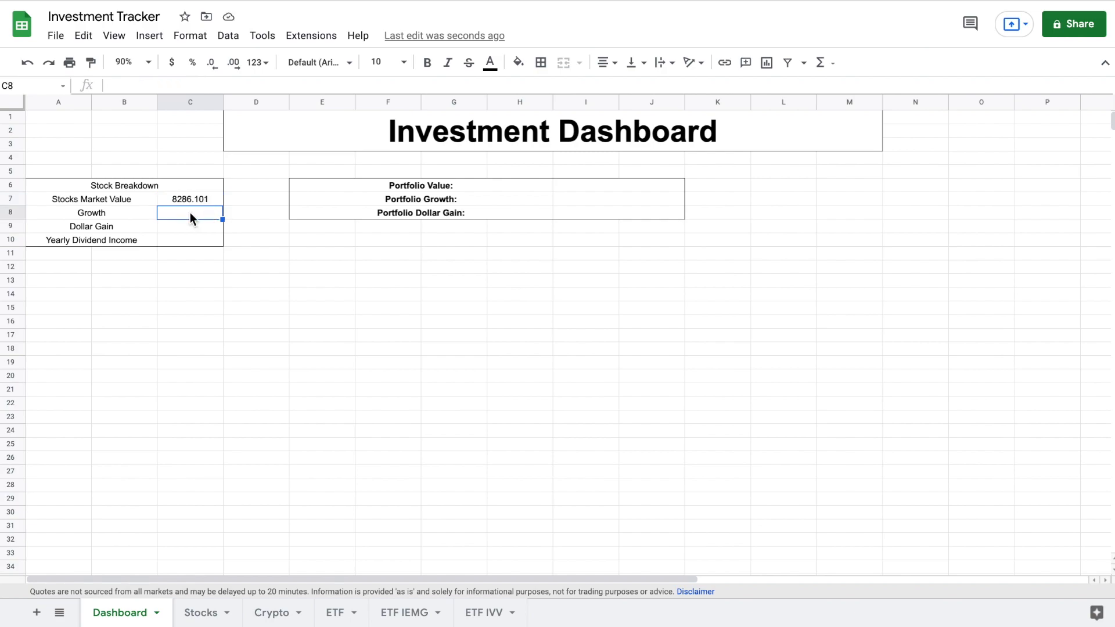
pyautogui.write('=sum(')
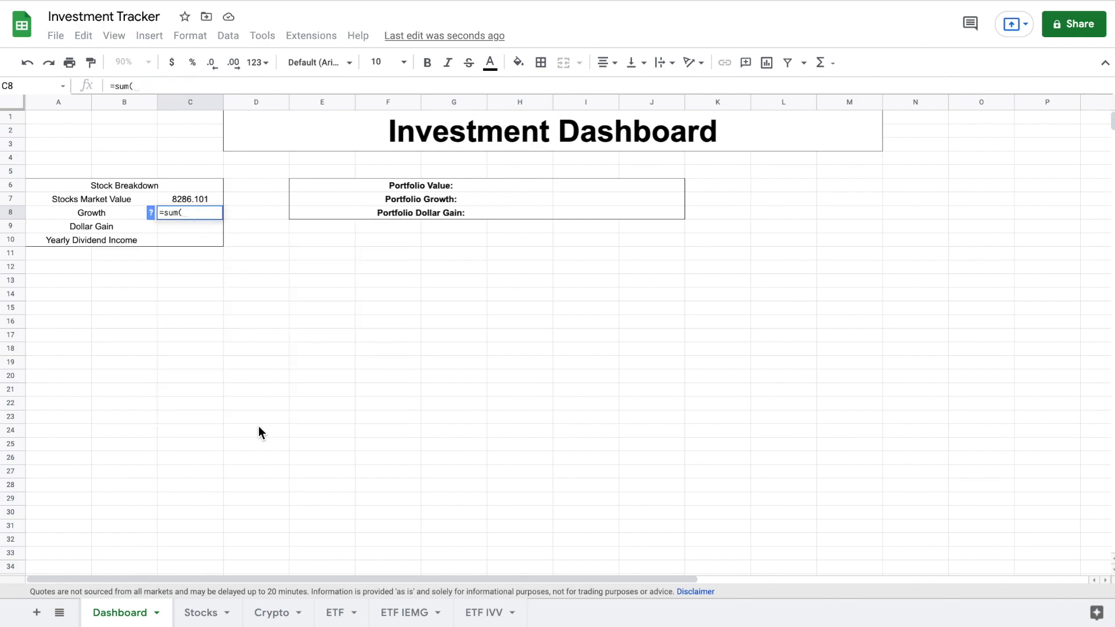
pyautogui.click(203, 612)
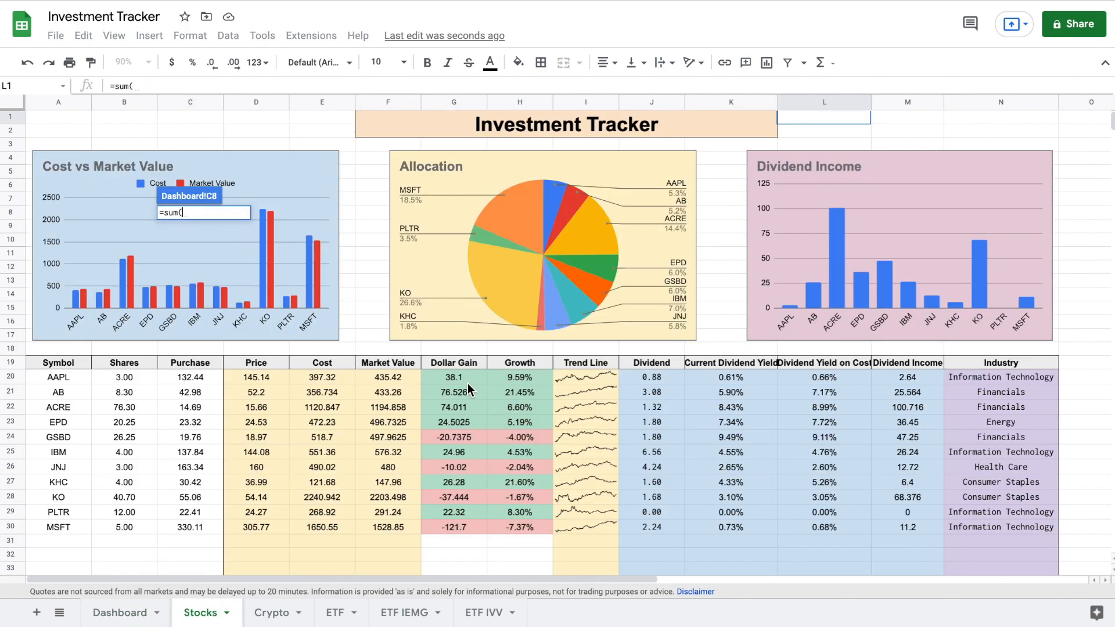
pyautogui.moveTo(465, 378); pyautogui.dragTo(452, 427)
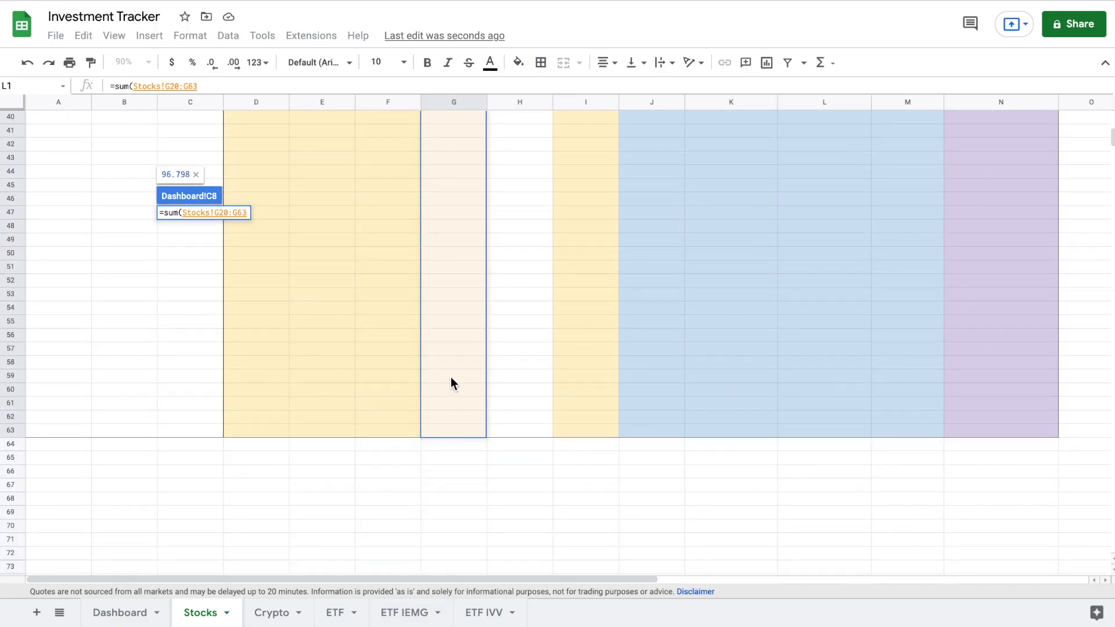
pyautogui.scroll(10, 451, 364)
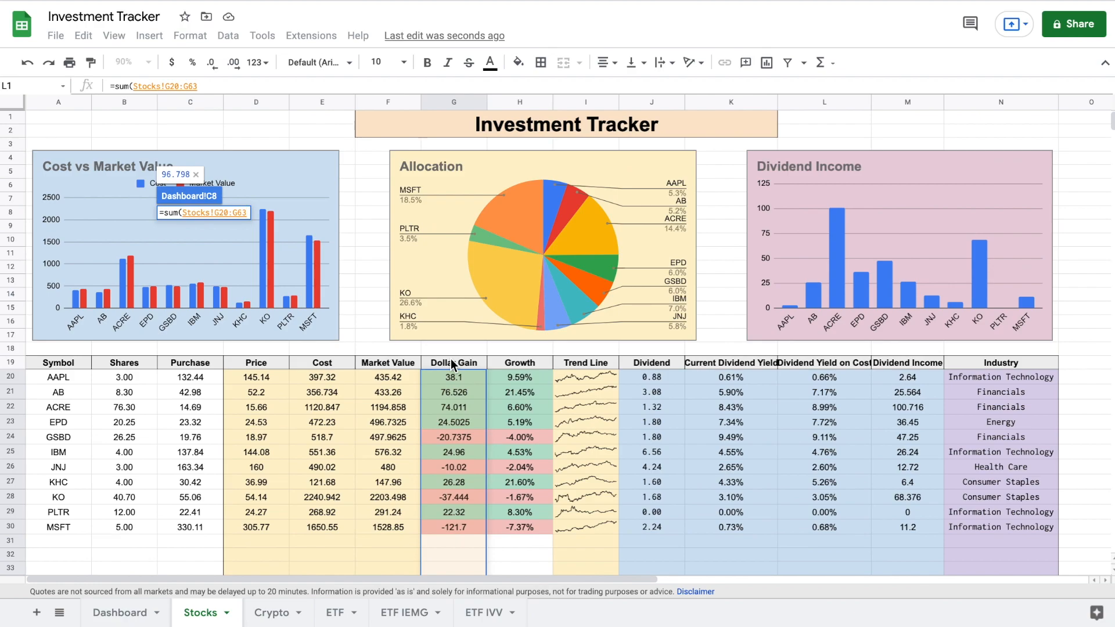
pyautogui.write(')/')
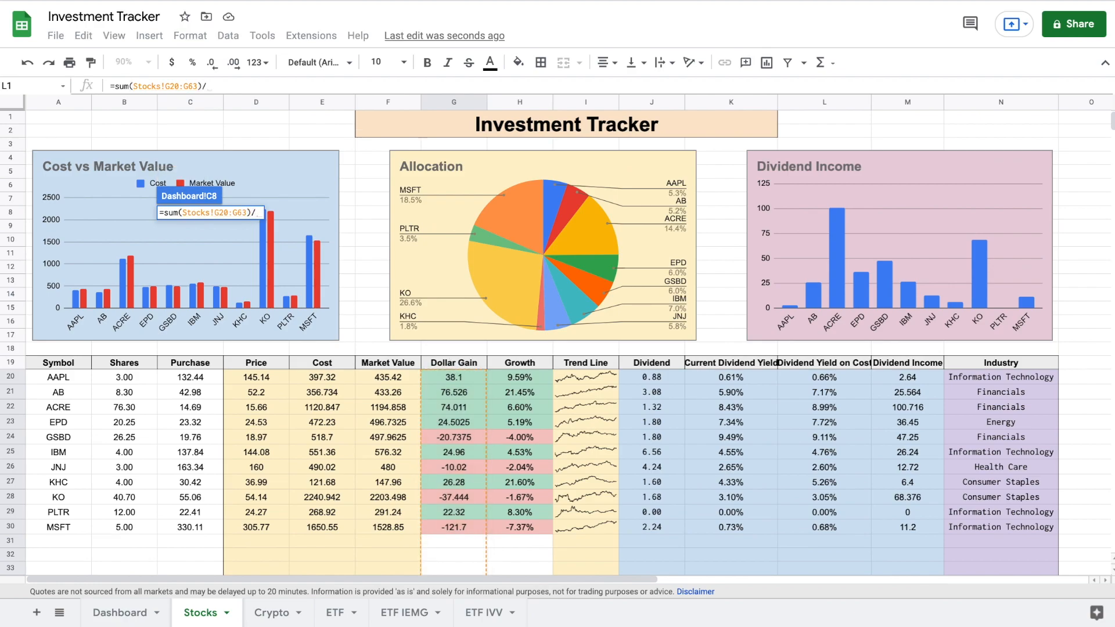
pyautogui.write('sum(')
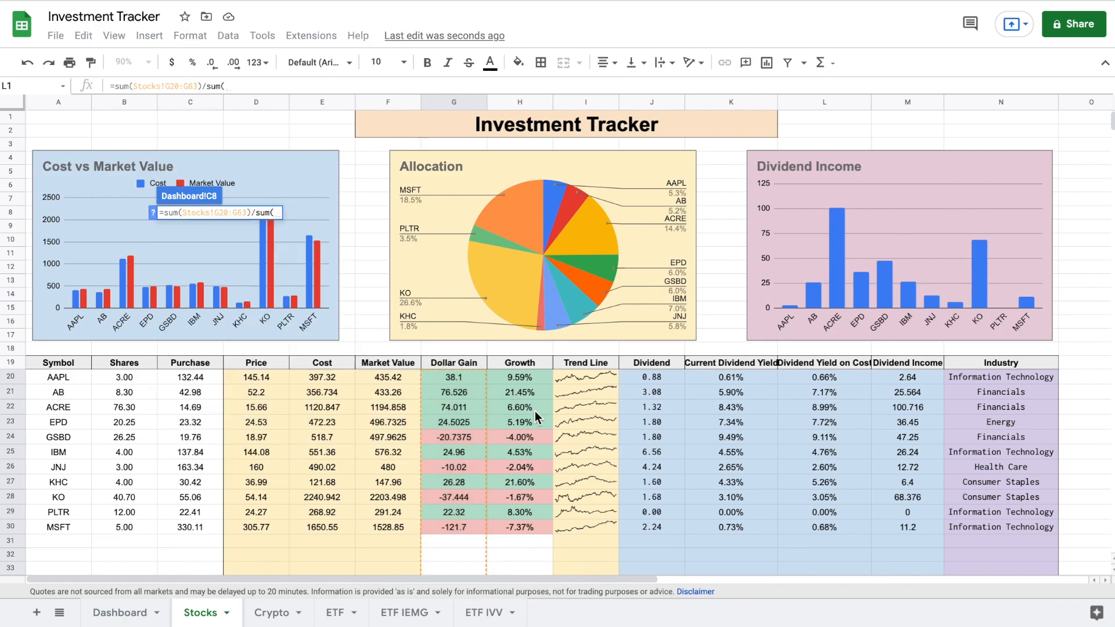
pyautogui.click(335, 375)
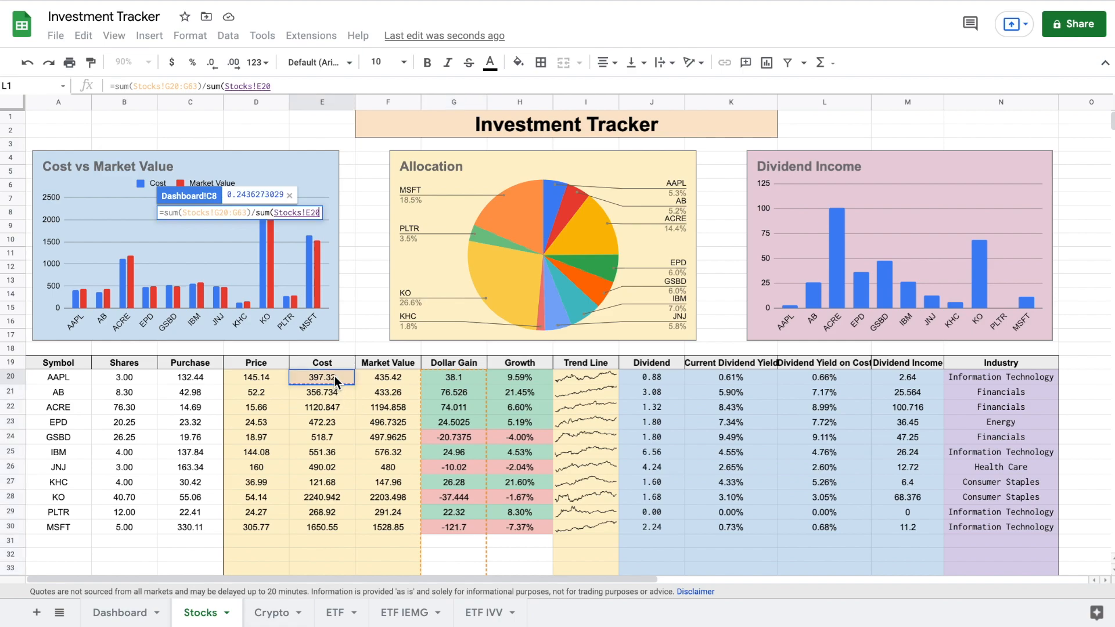
pyautogui.moveTo(334, 375); pyautogui.dragTo(315, 458)
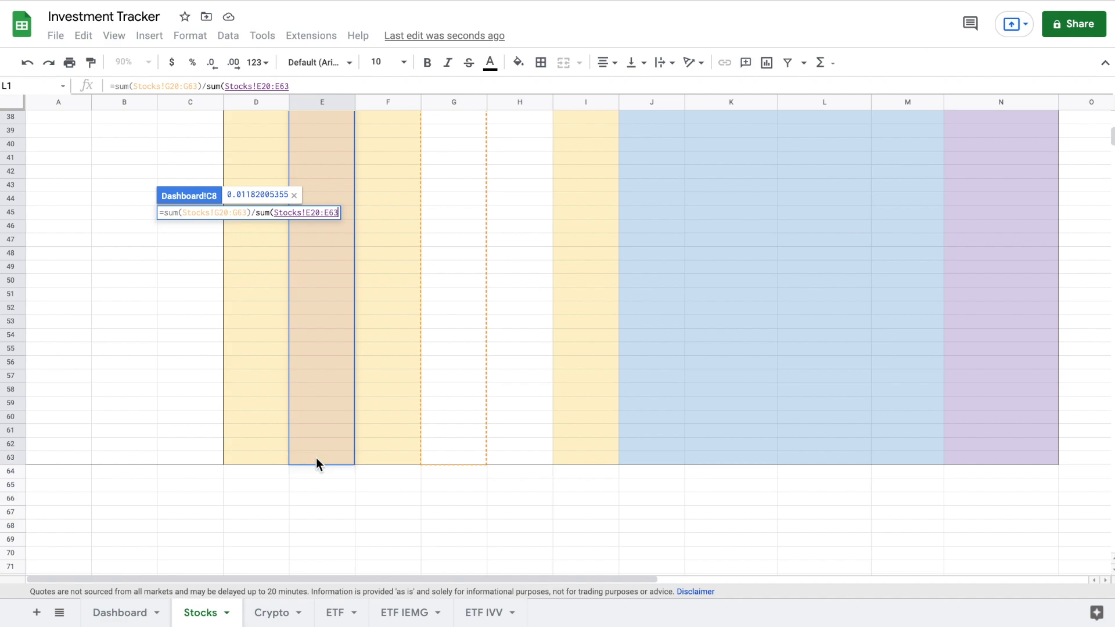
pyautogui.write(')')
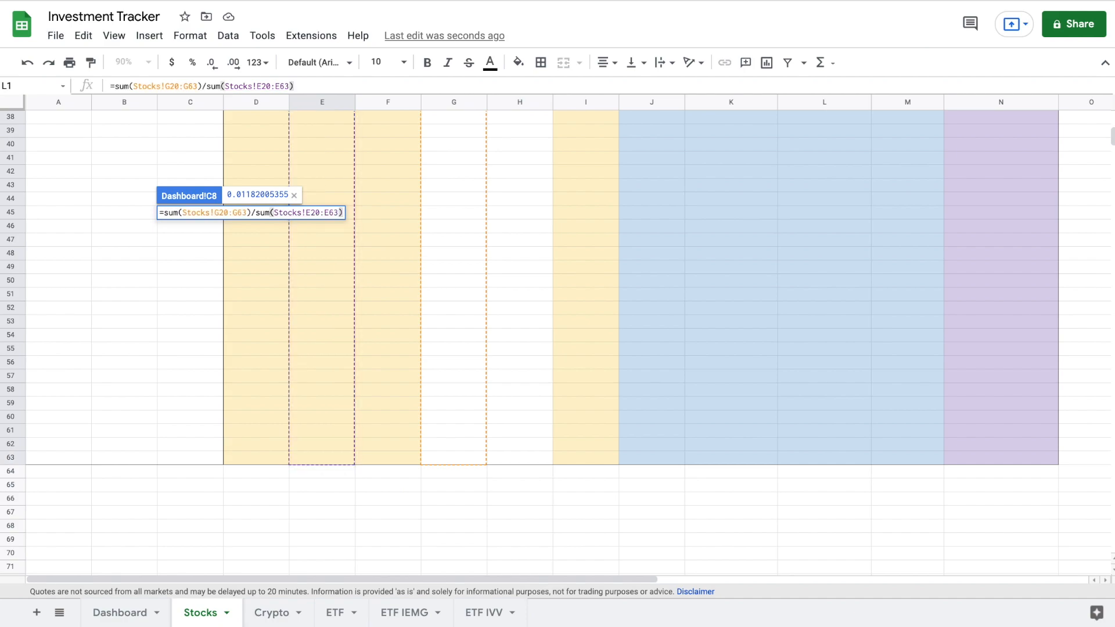
pyautogui.press('Return')
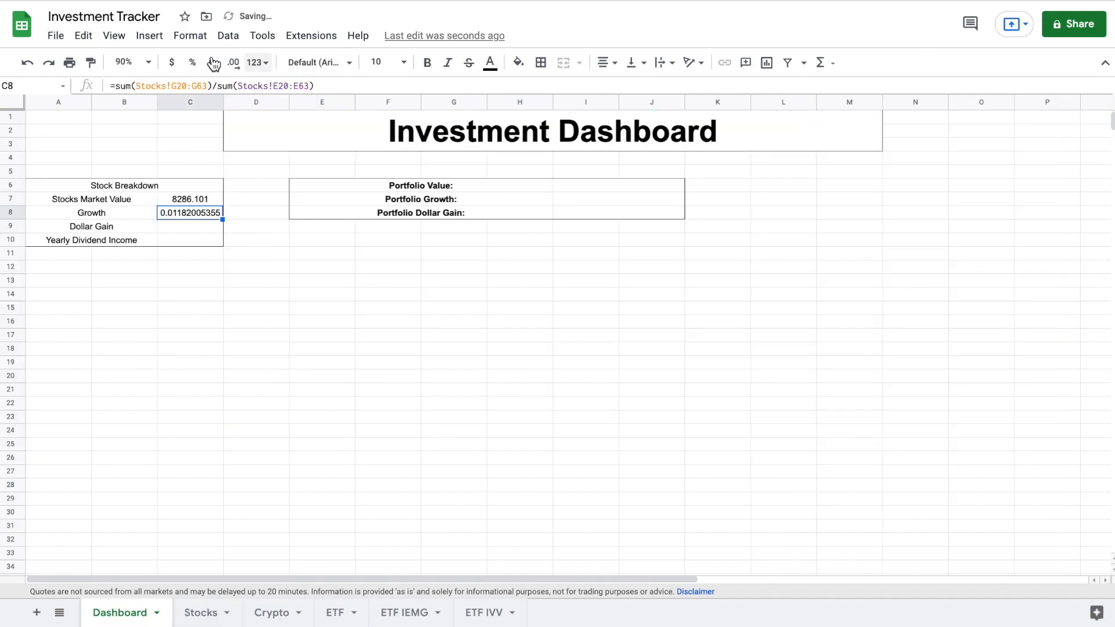
pyautogui.click(193, 63)
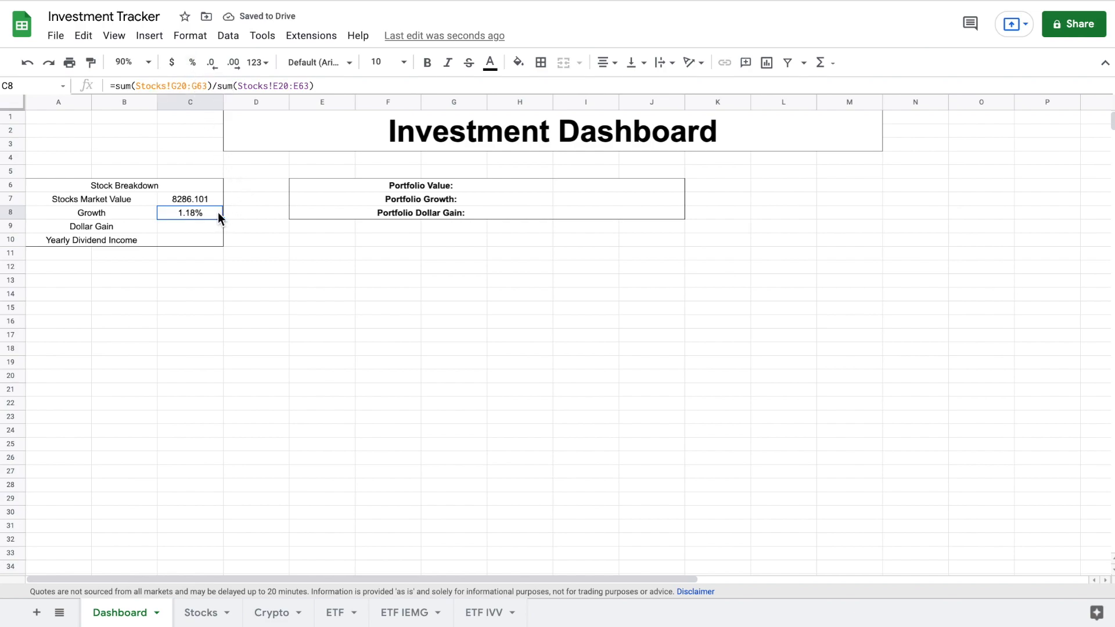
# - Total the stocks' dollar gain in Dashboard cell C9 with the formula =sum(Stocks!G20:G63)
pyautogui.click(208, 224)
pyautogui.write('=sum(')
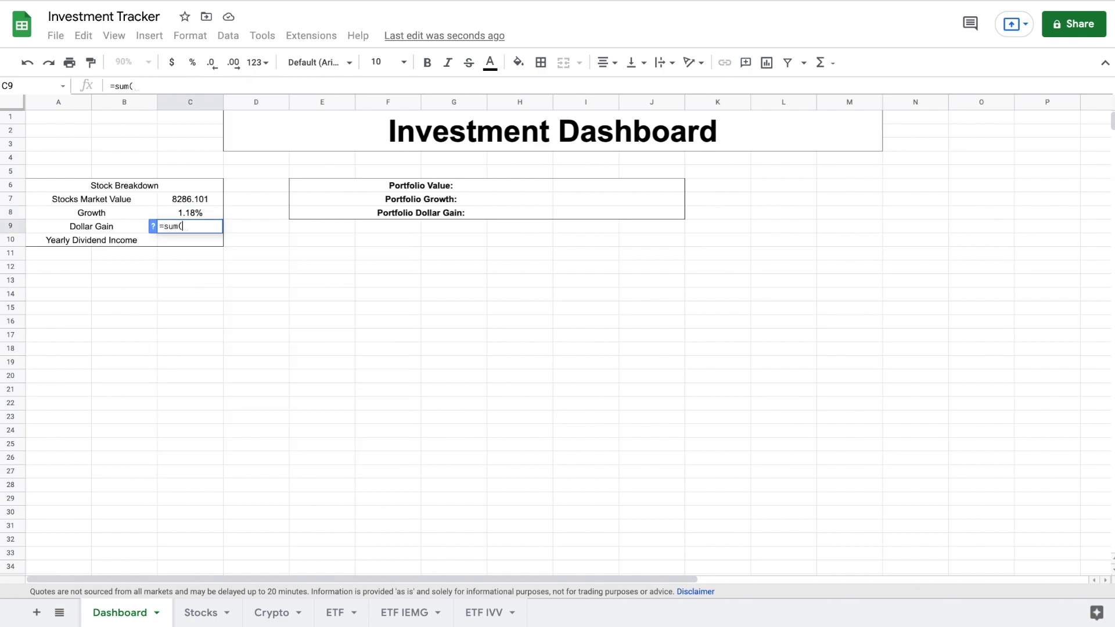
pyautogui.click(203, 612)
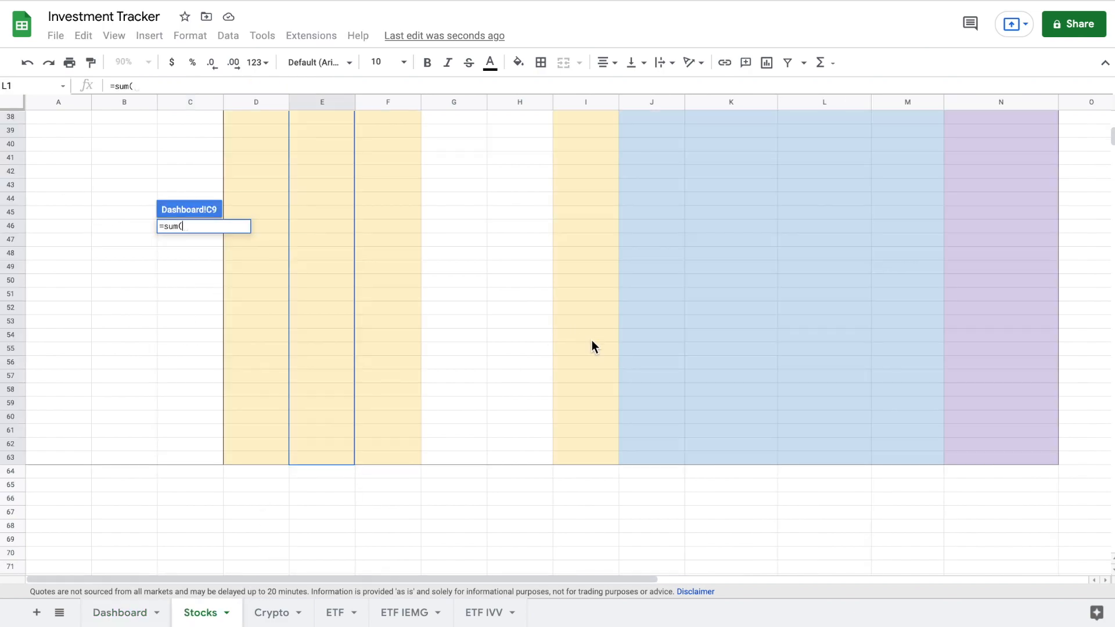
pyautogui.scroll(10, 655, 271)
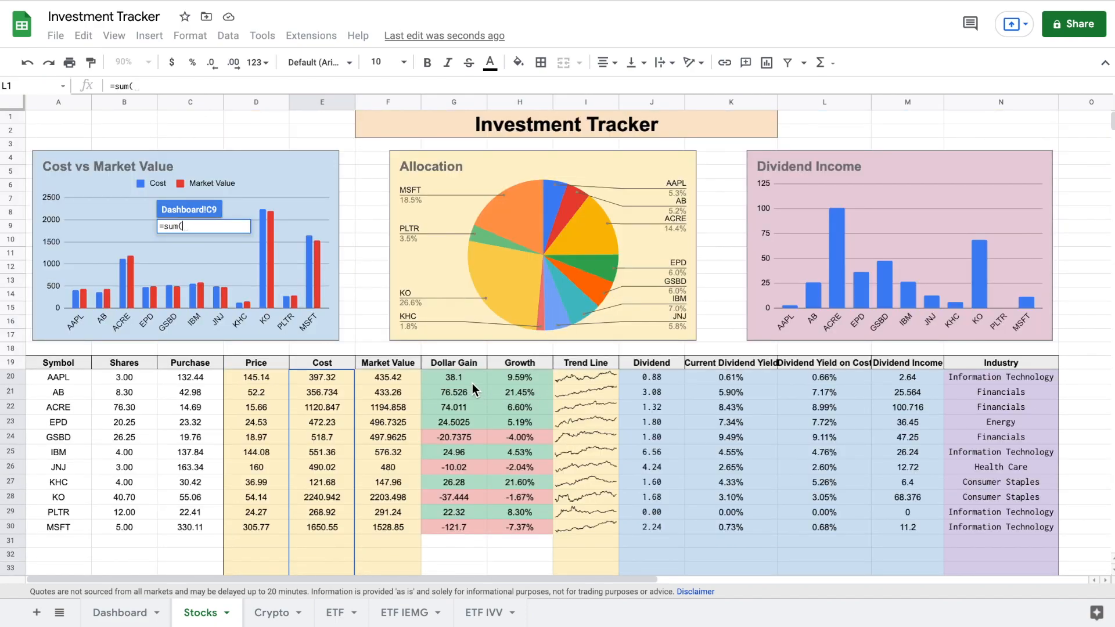
pyautogui.moveTo(469, 378); pyautogui.dragTo(456, 488)
pyautogui.write(')')
pyautogui.press('Return')
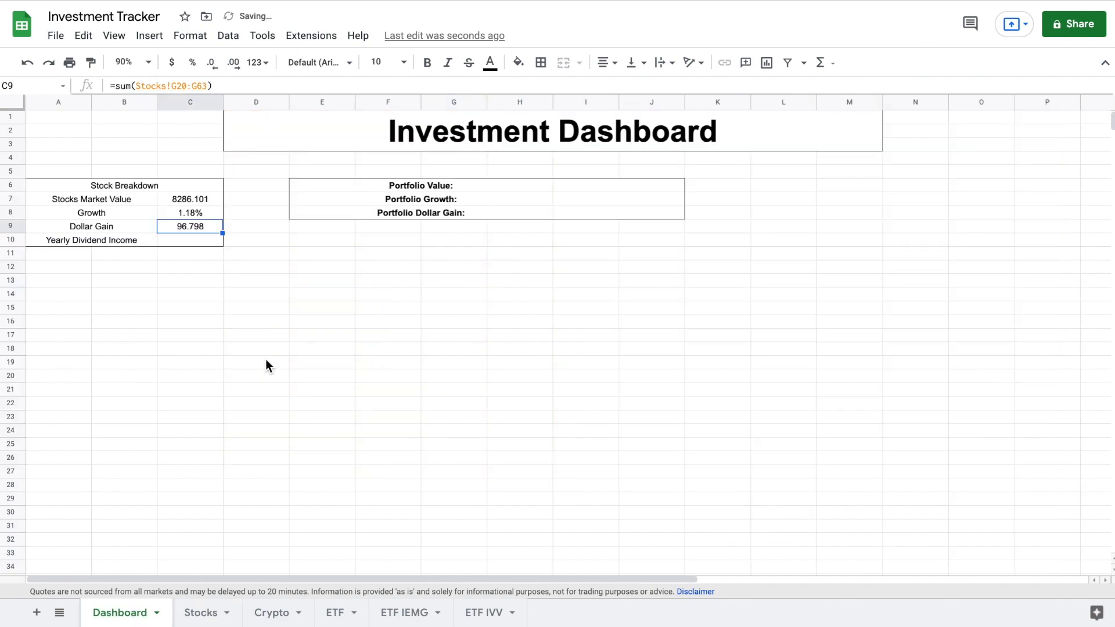
# - Total the yearly dividend income in Dashboard cell C10 with the formula =sum(Stocks!M20:M63)
pyautogui.click(211, 241)
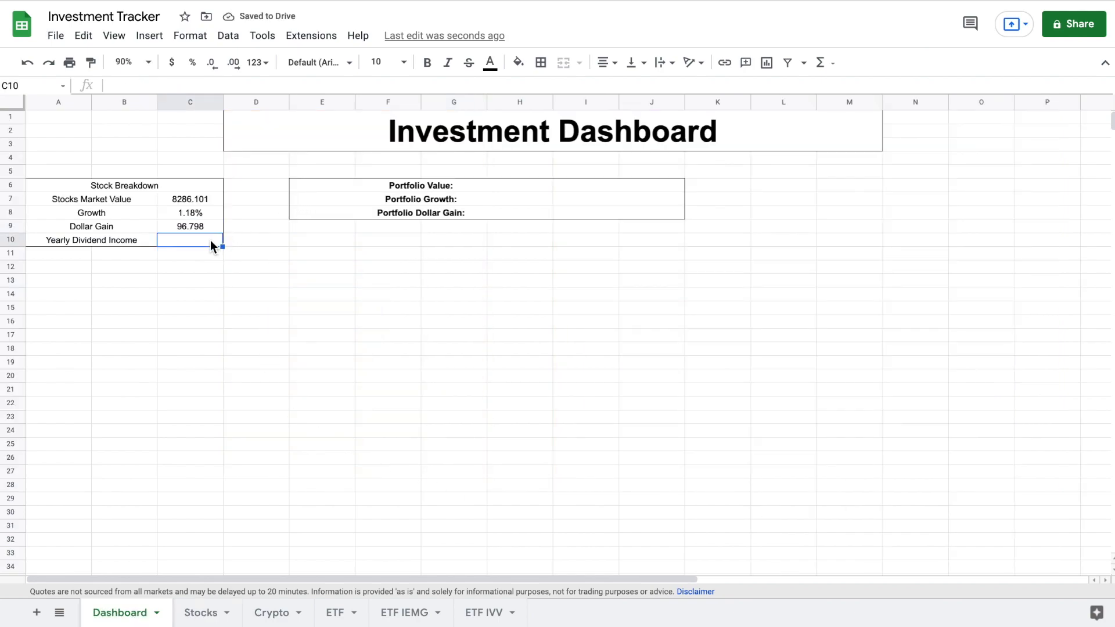
pyautogui.write('=sum(')
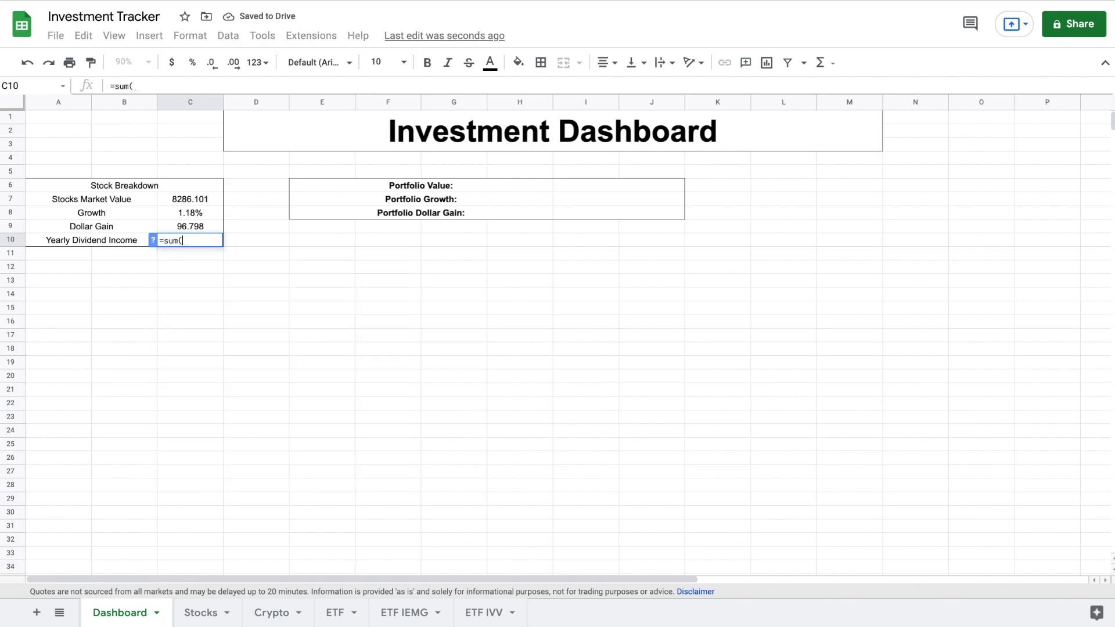
pyautogui.hotkey('ctrl', 'shift', 'pagedown')
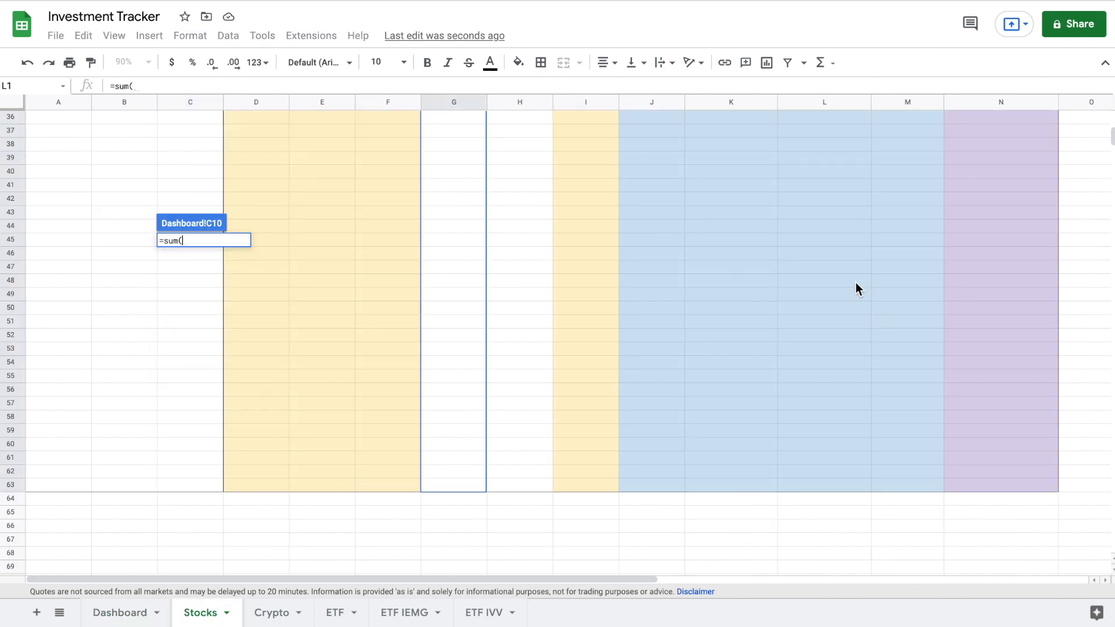
pyautogui.moveTo(905, 378); pyautogui.dragTo(901, 519)
pyautogui.write(')')
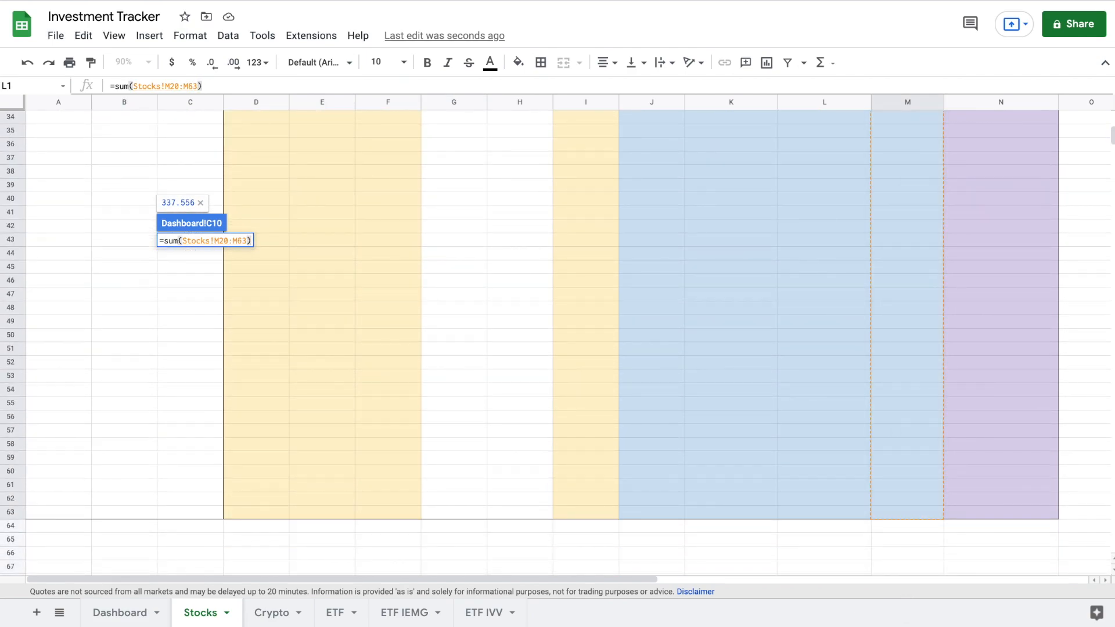
pyautogui.press('Return')
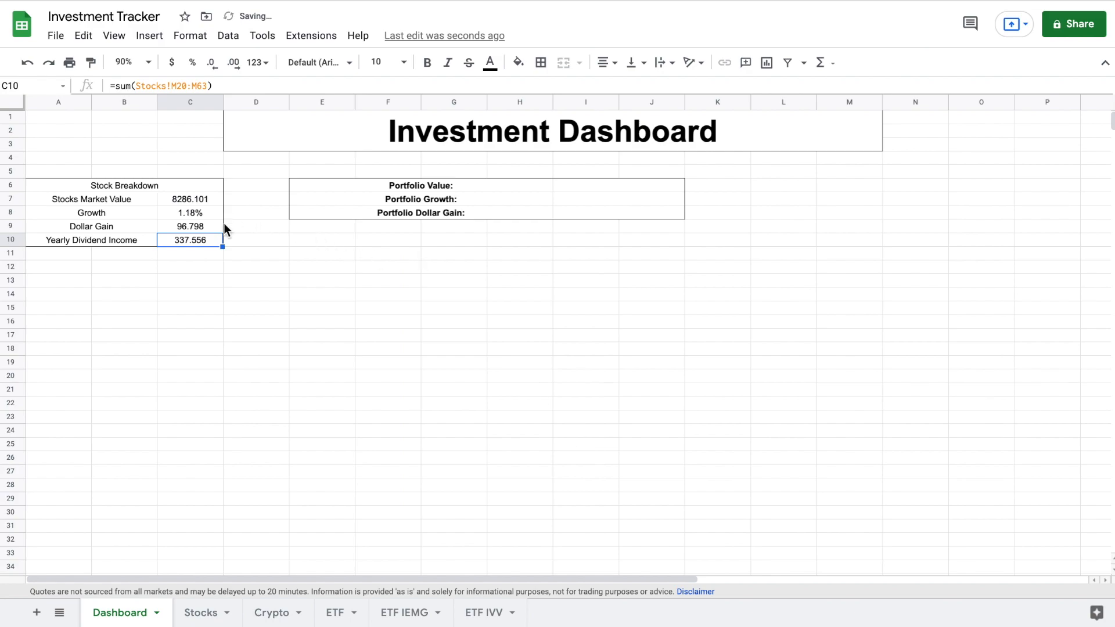
# - Format the market value, dollar gain and dividend income cells C7, C9 and C10 as currency
pyautogui.click(208, 192)
pyautogui.click(208, 200)
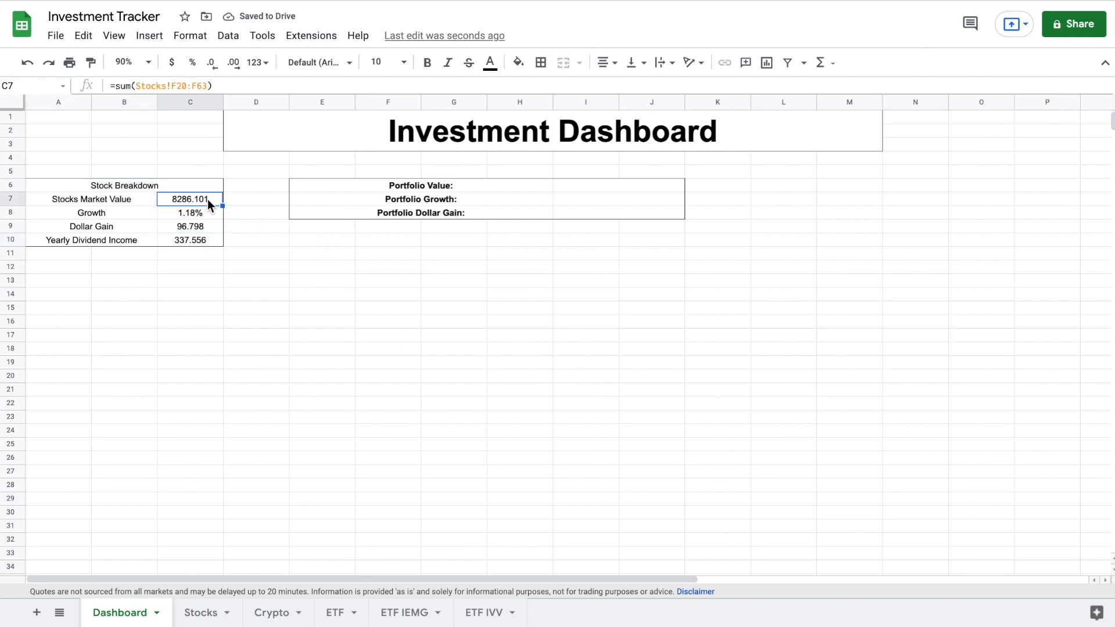
pyautogui.keyDown('ctrl'); pyautogui.click(206, 226); pyautogui.keyUp('ctrl')
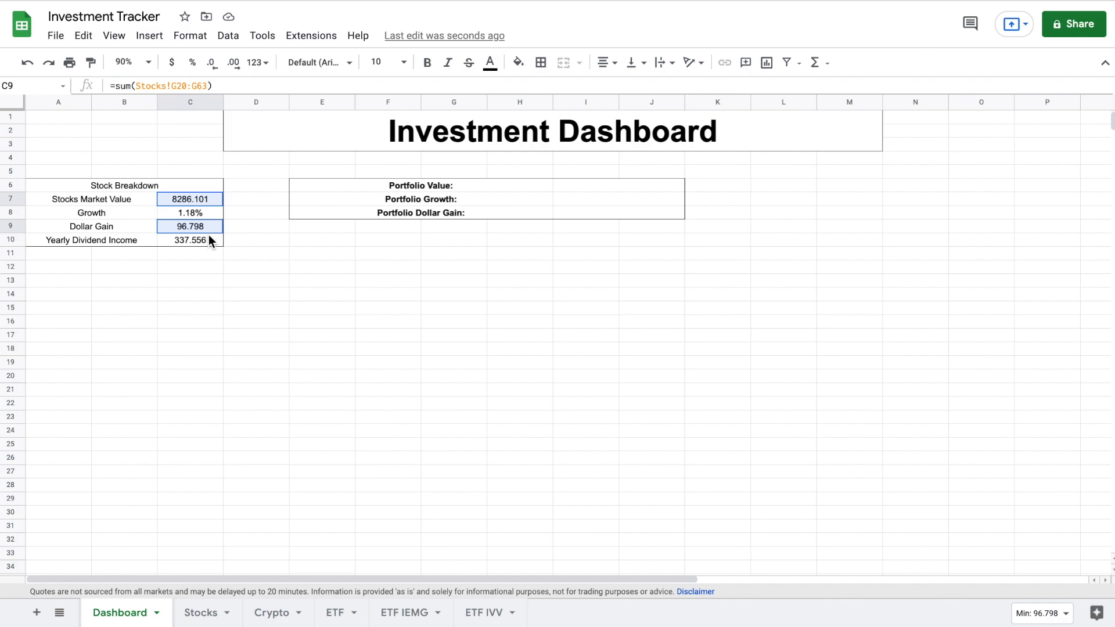
pyautogui.keyDown('shift'); pyautogui.click(208, 237); pyautogui.keyUp('shift')
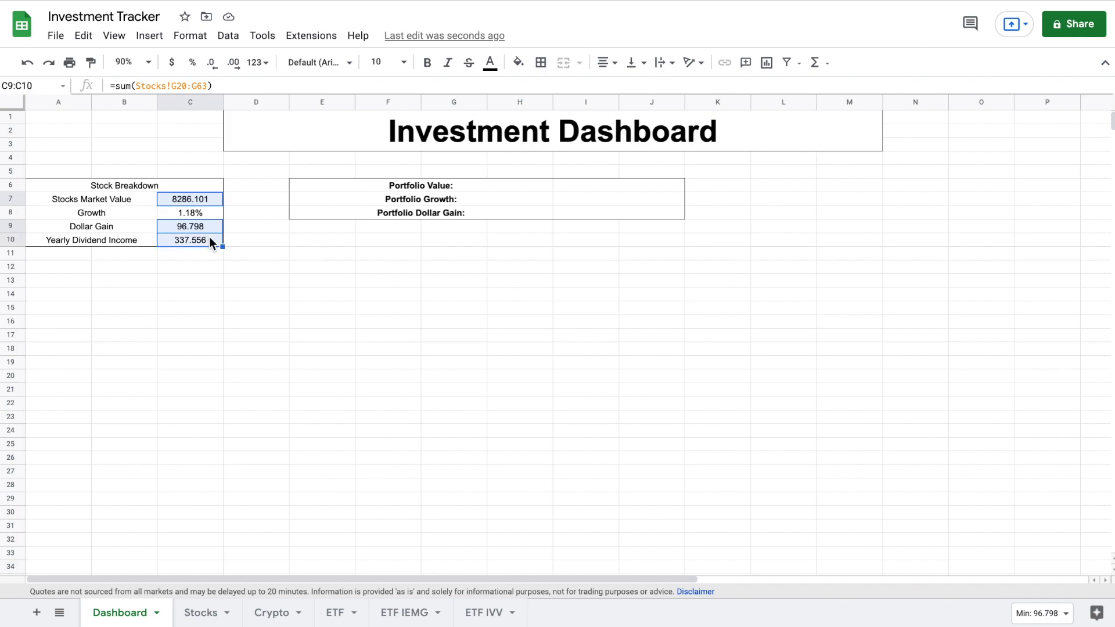
pyautogui.click(171, 63)
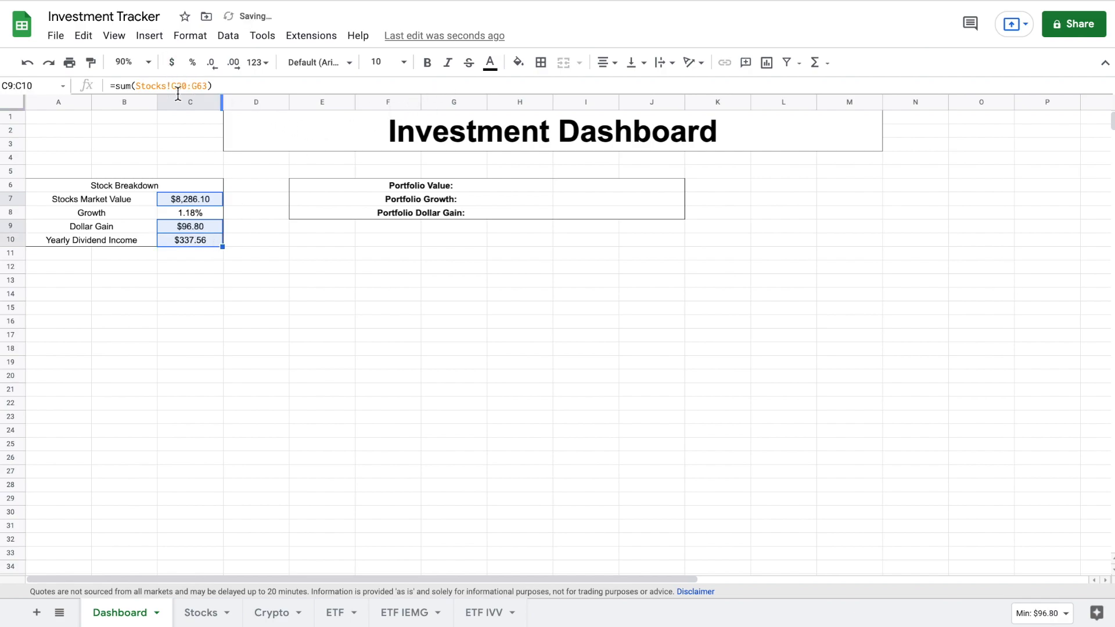
# - Add an outer border around the merged Stock Breakdown heading in A6:C6
pyautogui.click(133, 183)
pyautogui.click(540, 62)
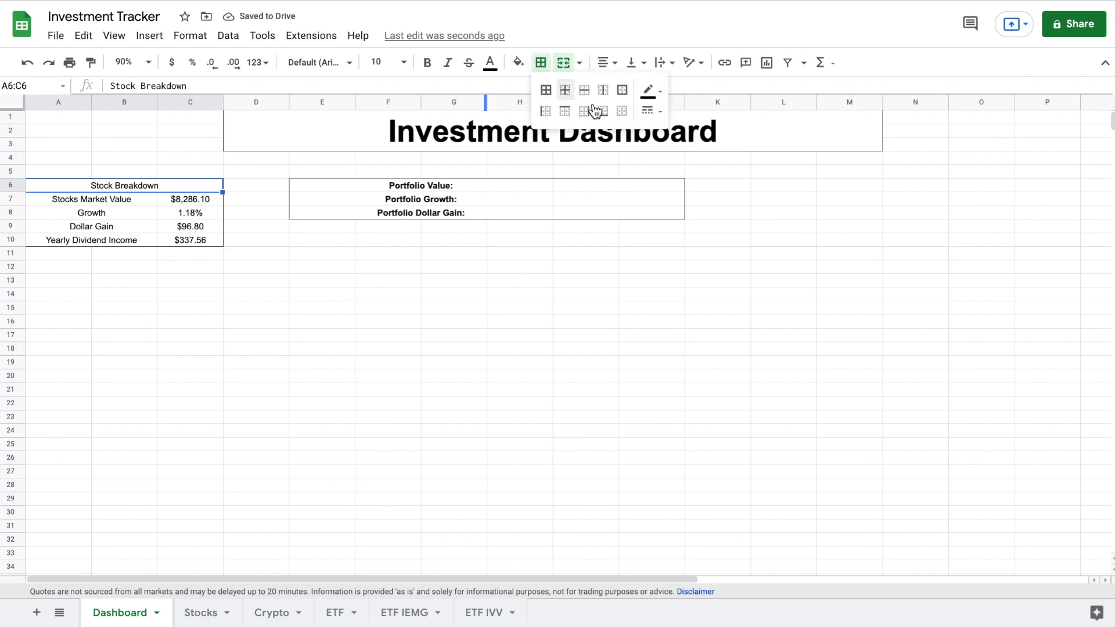
pyautogui.click(622, 90)
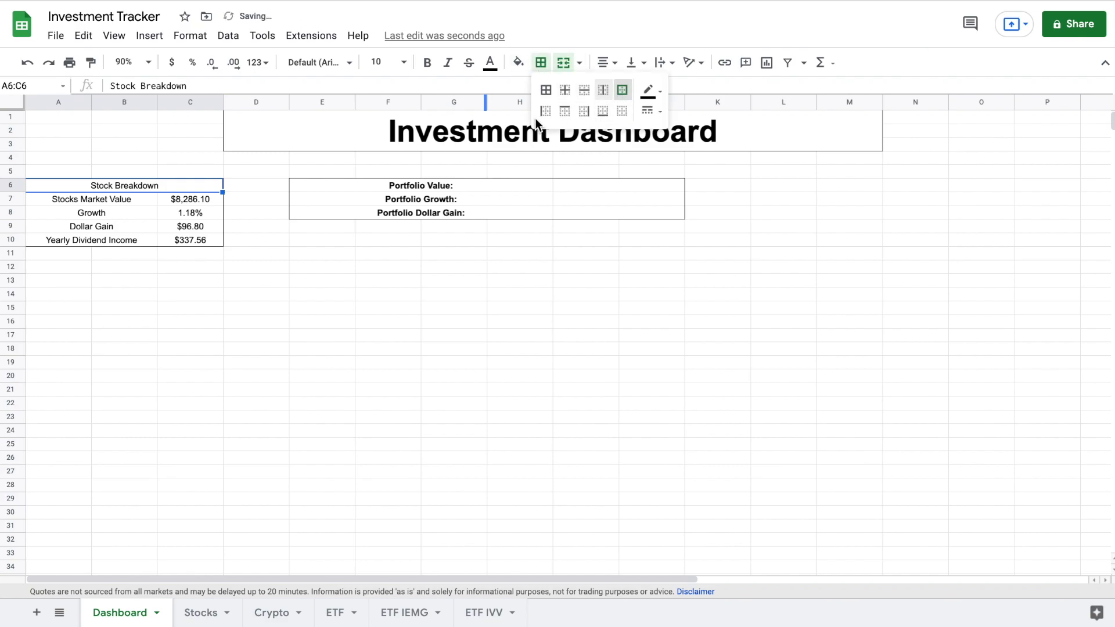
pyautogui.click(280, 201)
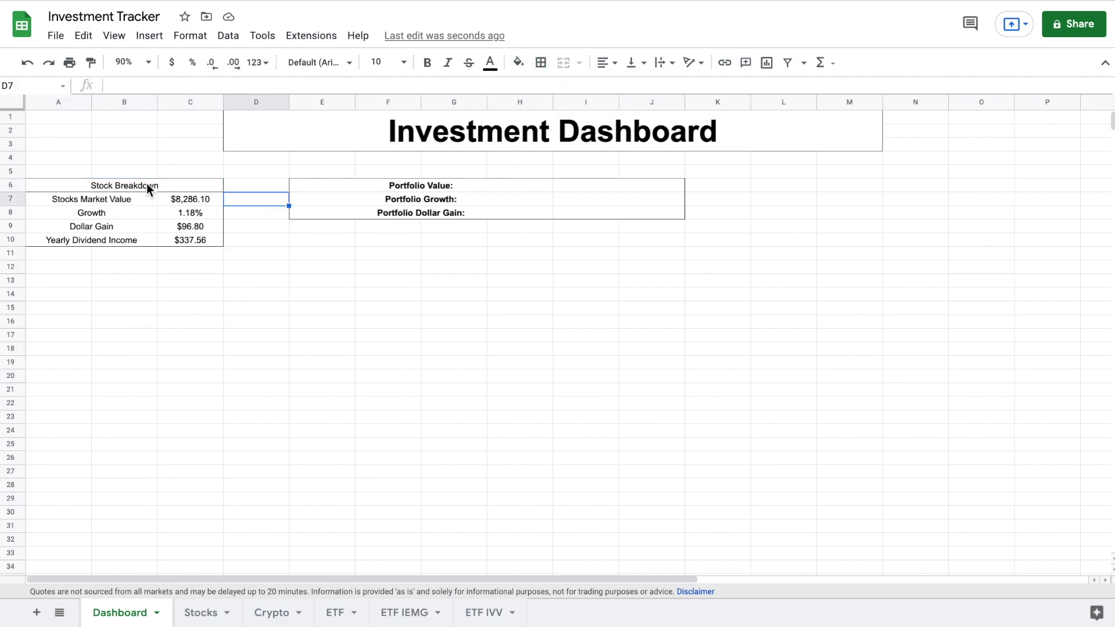
# - Make the Stock Breakdown block A6:C10 bold and set its heading's font size to 11
pyautogui.moveTo(141, 183); pyautogui.dragTo(173, 245)
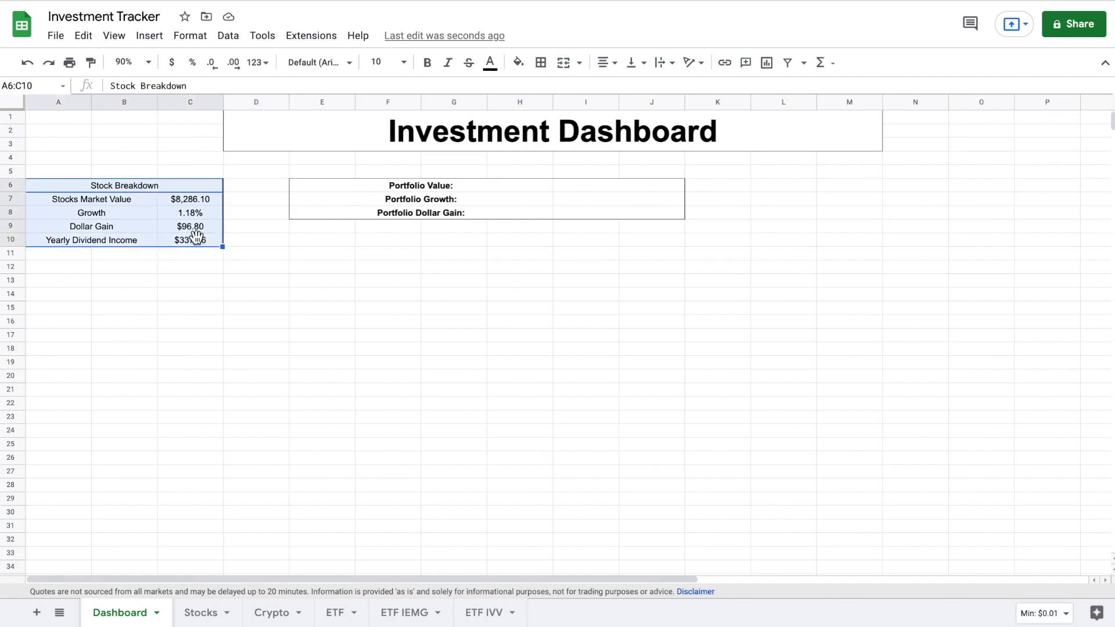
pyautogui.click(425, 65)
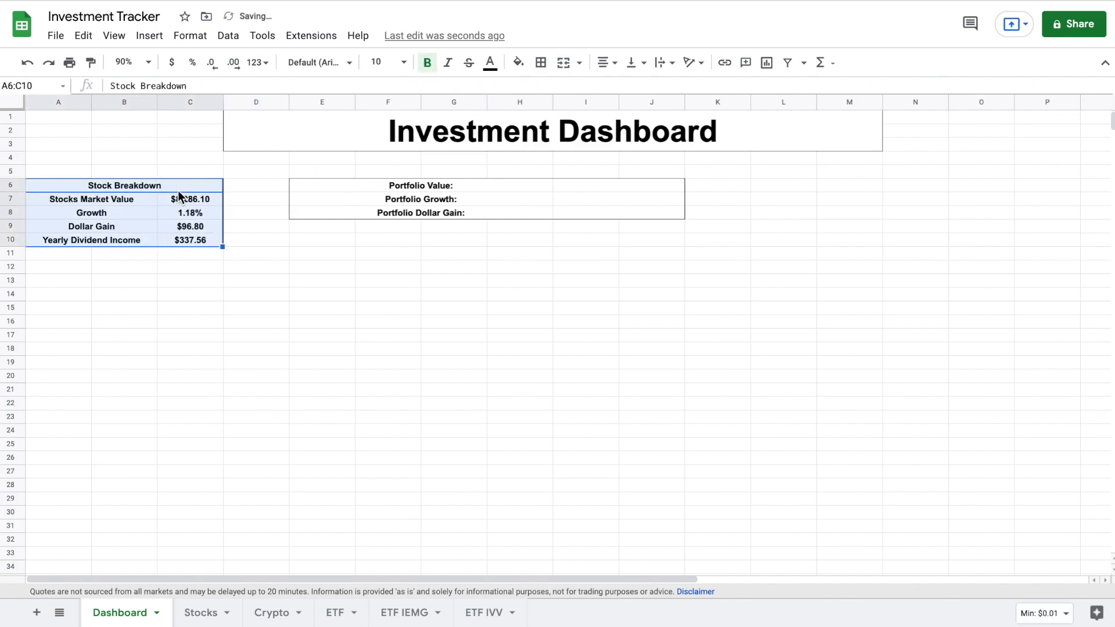
pyautogui.click(179, 192)
pyautogui.click(404, 62)
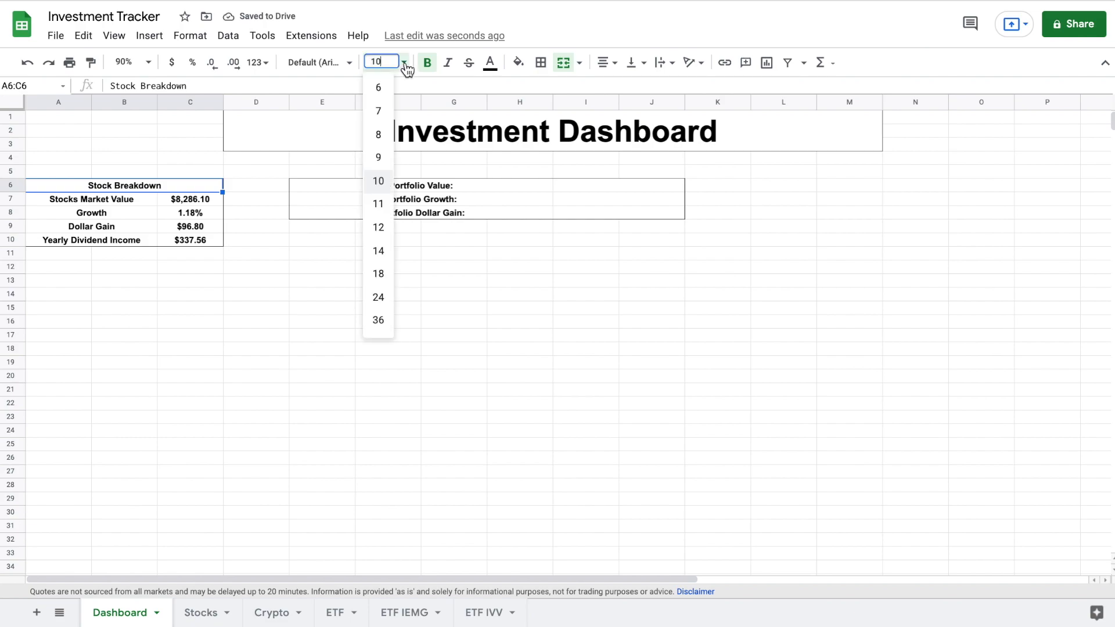
pyautogui.click(379, 204)
pyautogui.click(268, 180)
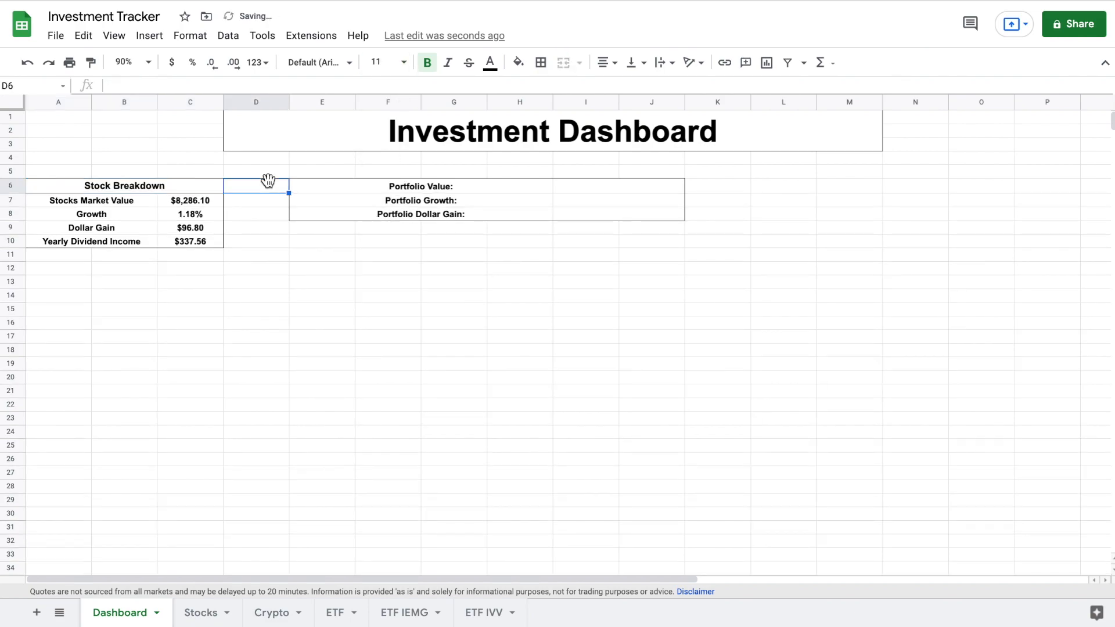
# - Merge cells A12:C12 below the Stock Breakdown block and enter the heading Crypto Breakdown
pyautogui.click(130, 283)
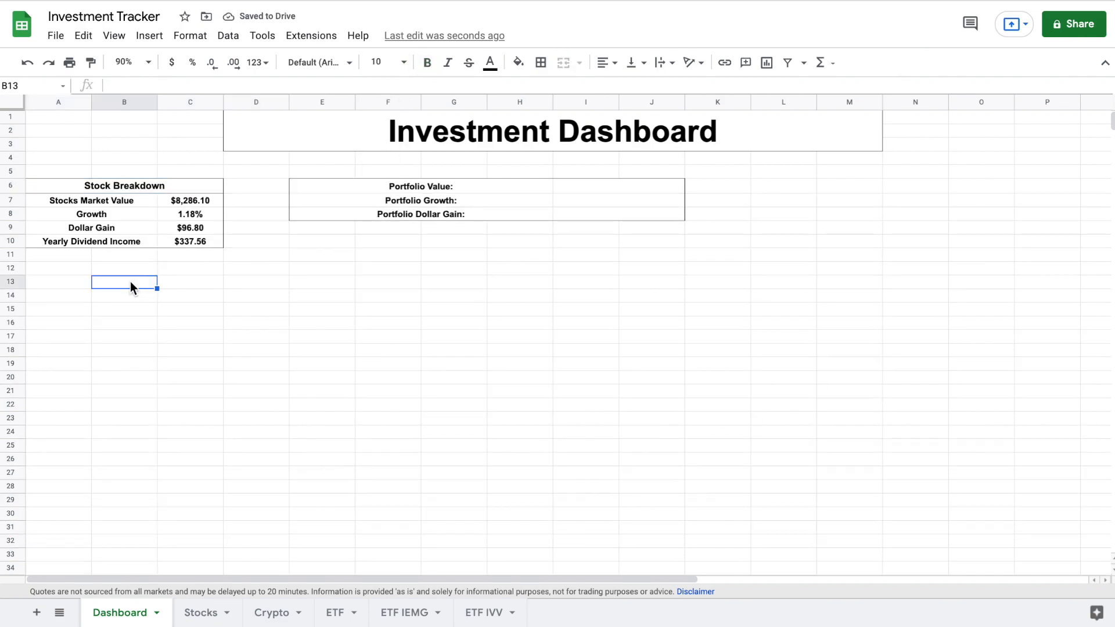
pyautogui.moveTo(77, 270); pyautogui.dragTo(182, 266)
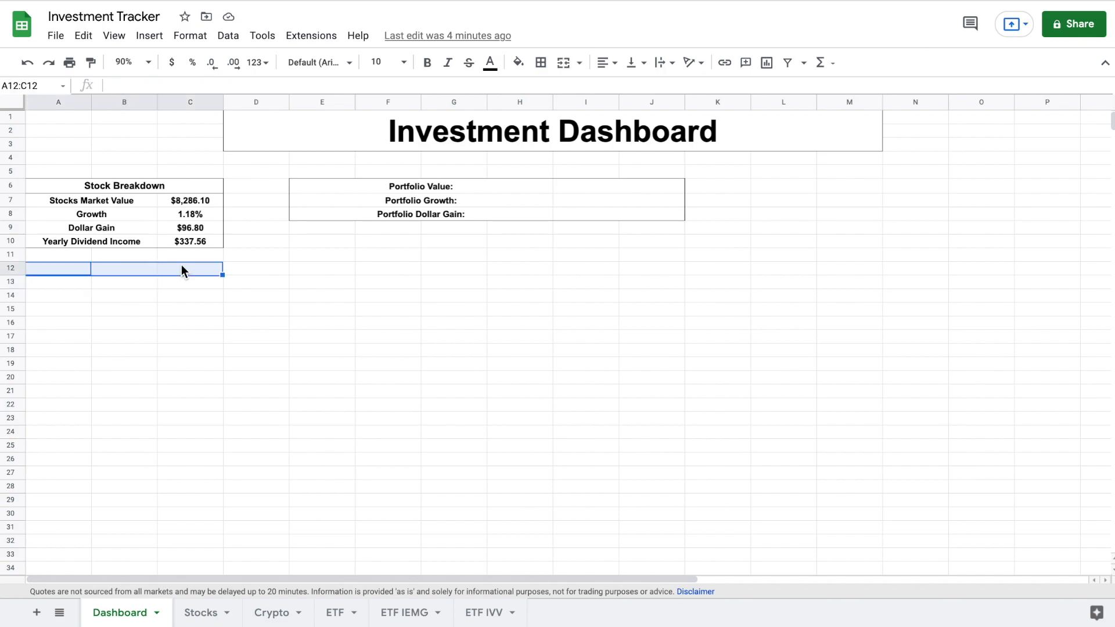
pyautogui.click(561, 64)
pyautogui.doubleClick(121, 271)
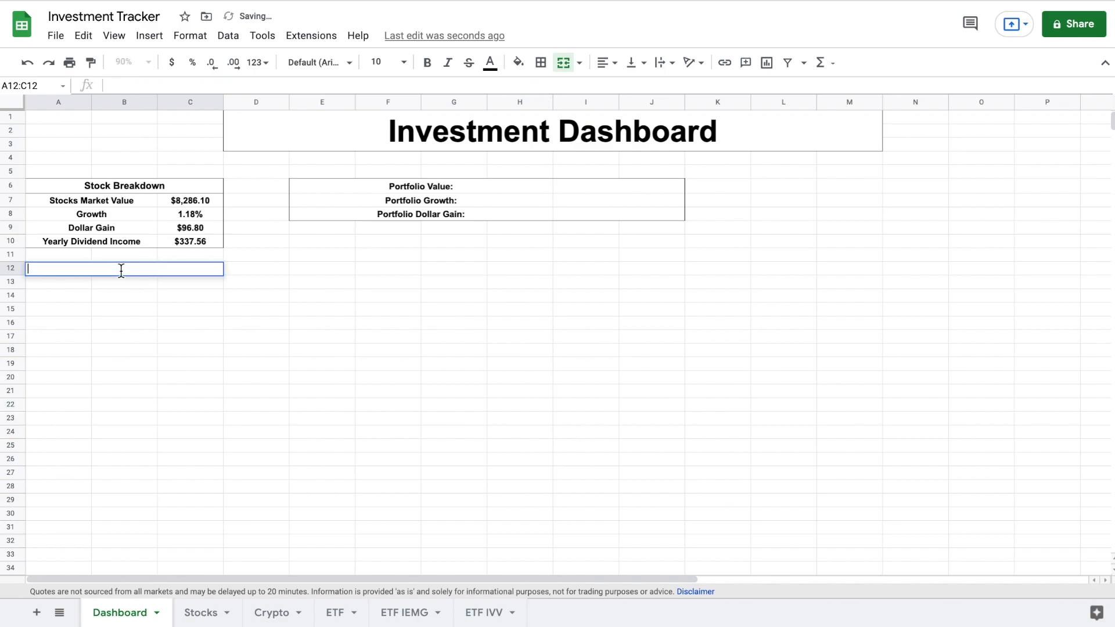
pyautogui.write('Crypto ')
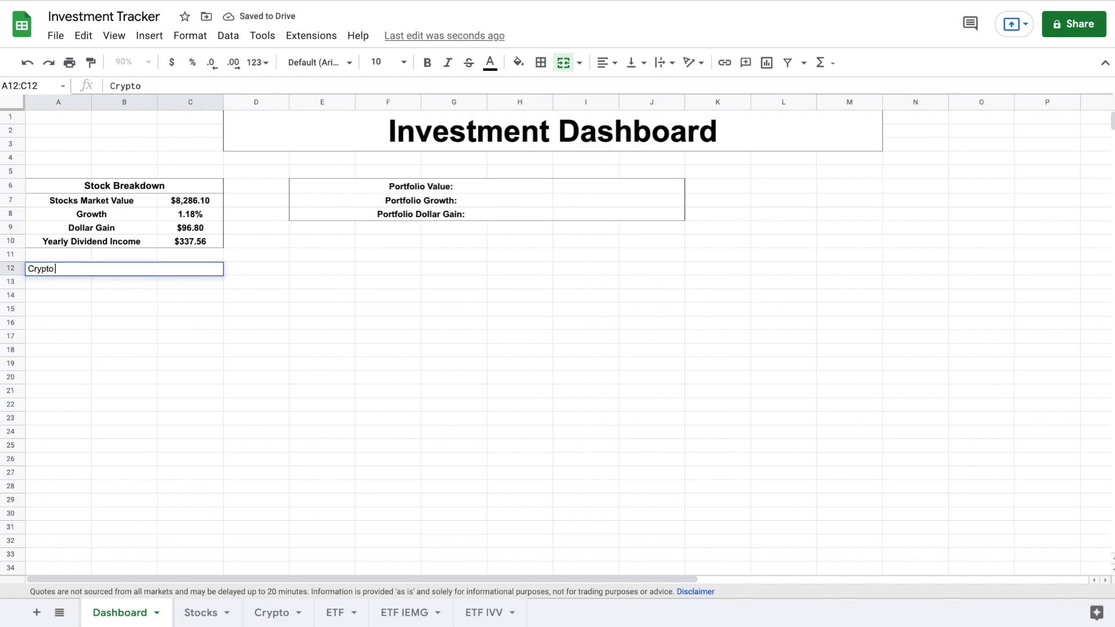
pyautogui.write('Breakdpw')
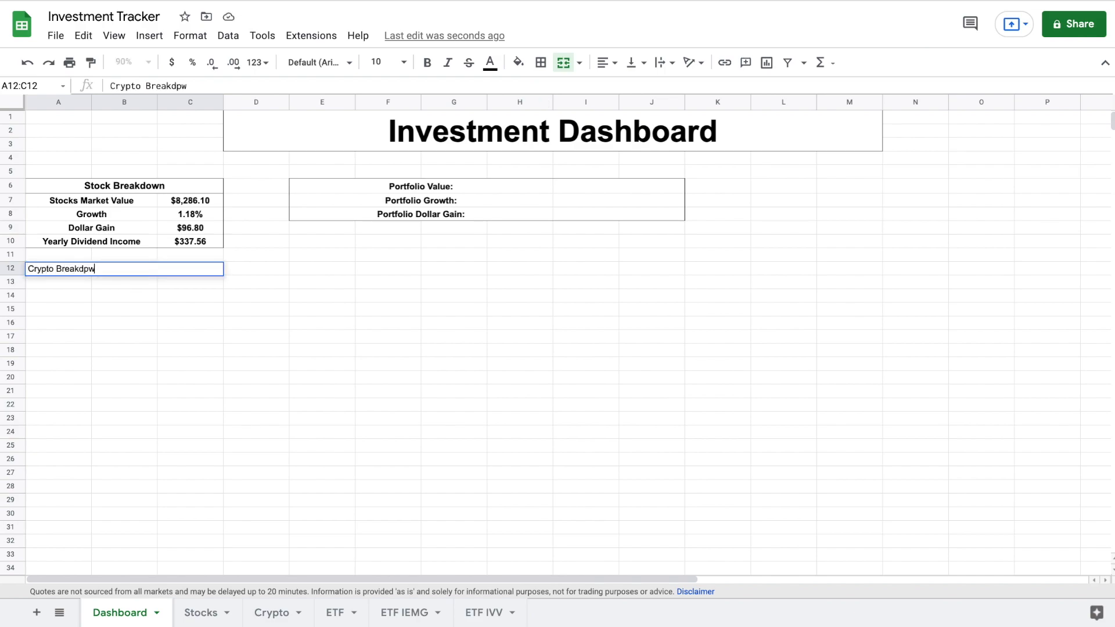
pyautogui.press('BackSpace')
pyautogui.press('BackSpace')
pyautogui.write('own')
pyautogui.press('Return')
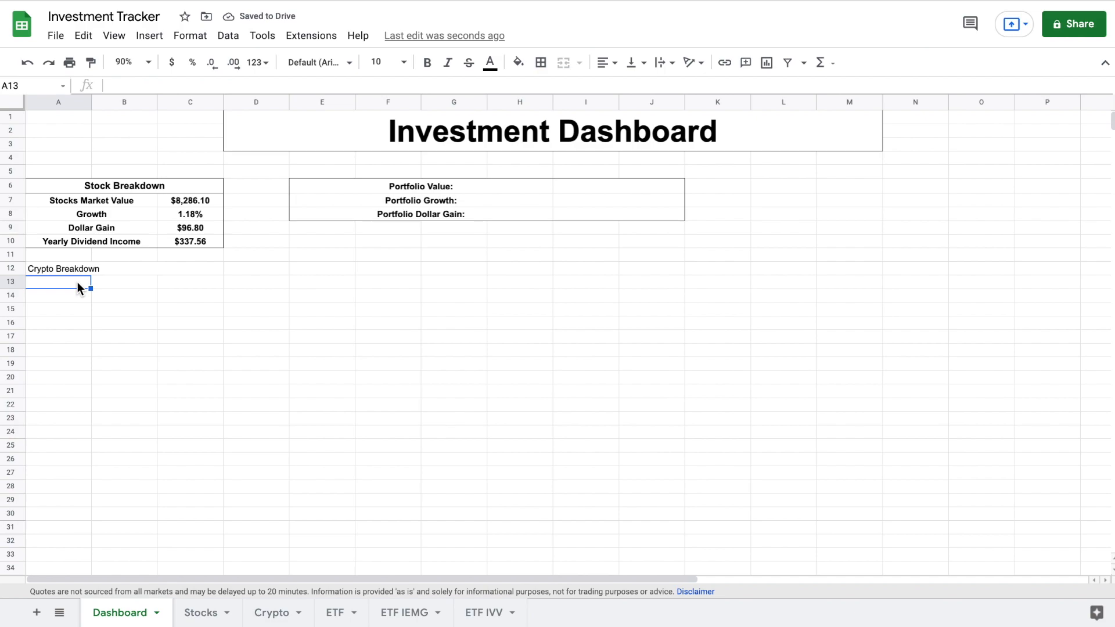
# - Merge cells A13:B13 and enter the label Crypto Market Value
pyautogui.moveTo(77, 281); pyautogui.dragTo(104, 281)
pyautogui.click(563, 62)
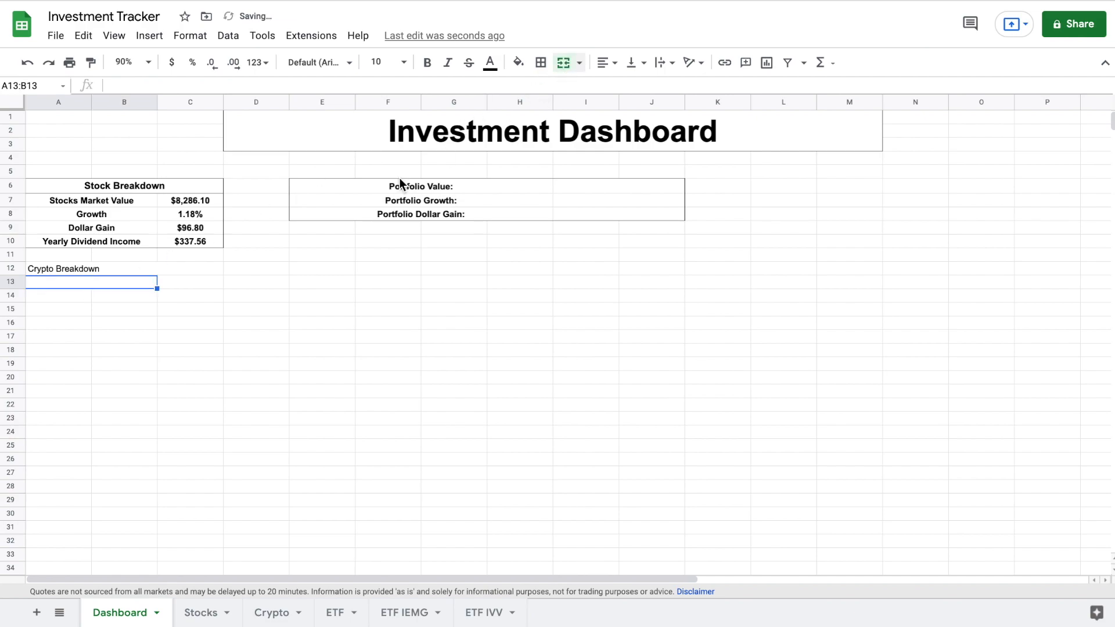
pyautogui.write('Crypto ')
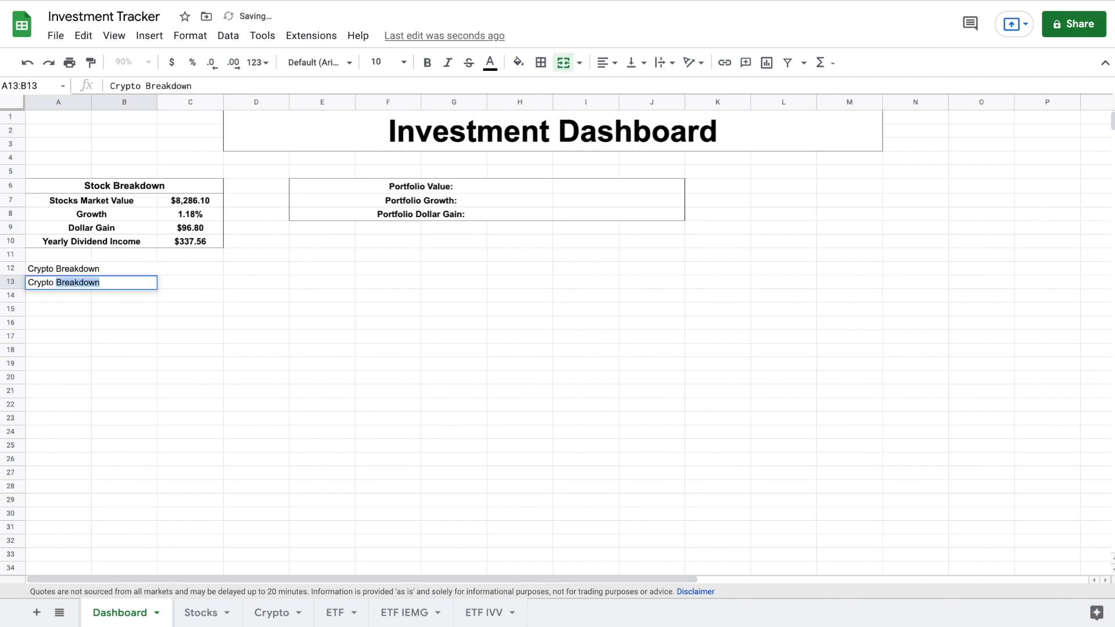
pyautogui.write('Market Value')
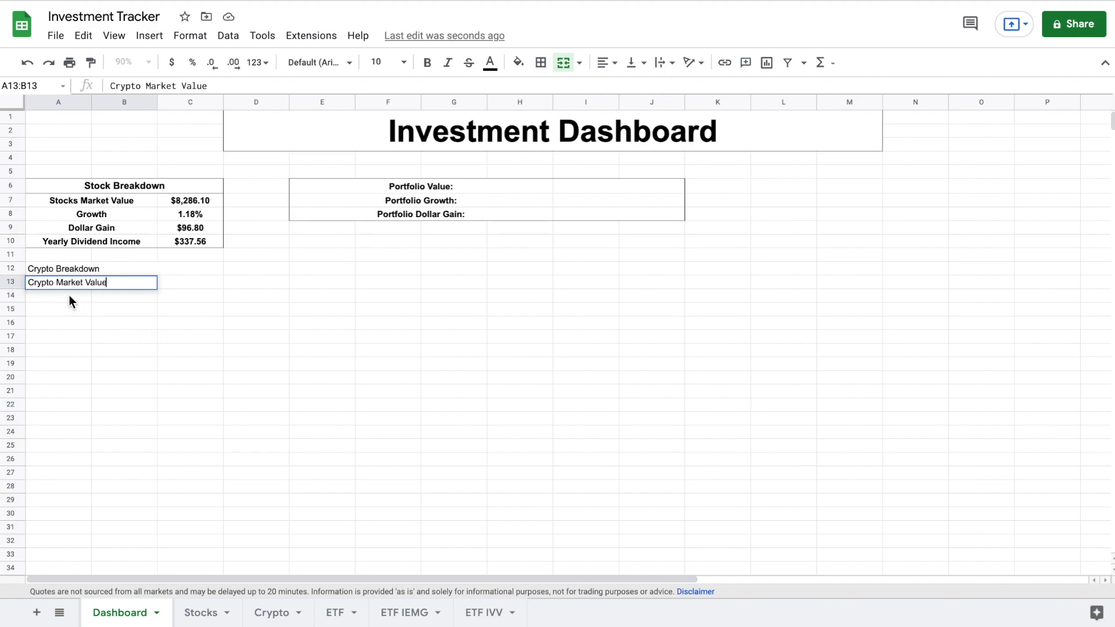
pyautogui.press('Return')
# - Merge A14:B14 and A15:B15 separately and label them Growth and Dollar Gain
pyautogui.keyDown('shift'); pyautogui.click(118, 295); pyautogui.keyUp('shift')
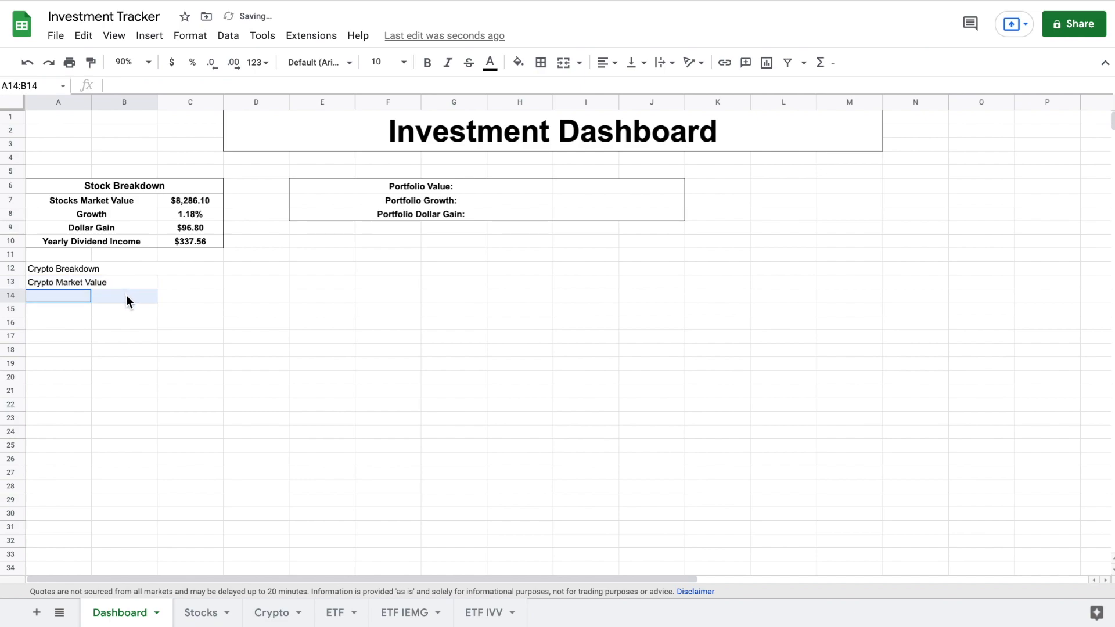
pyautogui.click(563, 63)
pyautogui.write('Growth')
pyautogui.press('Return')
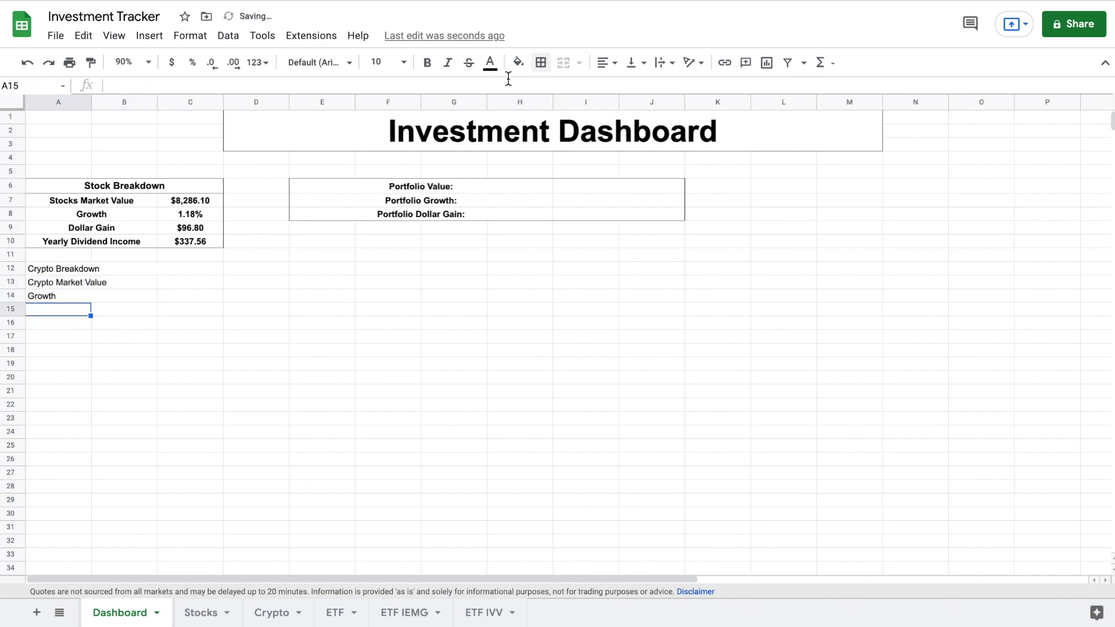
pyautogui.moveTo(75, 315); pyautogui.dragTo(100, 311)
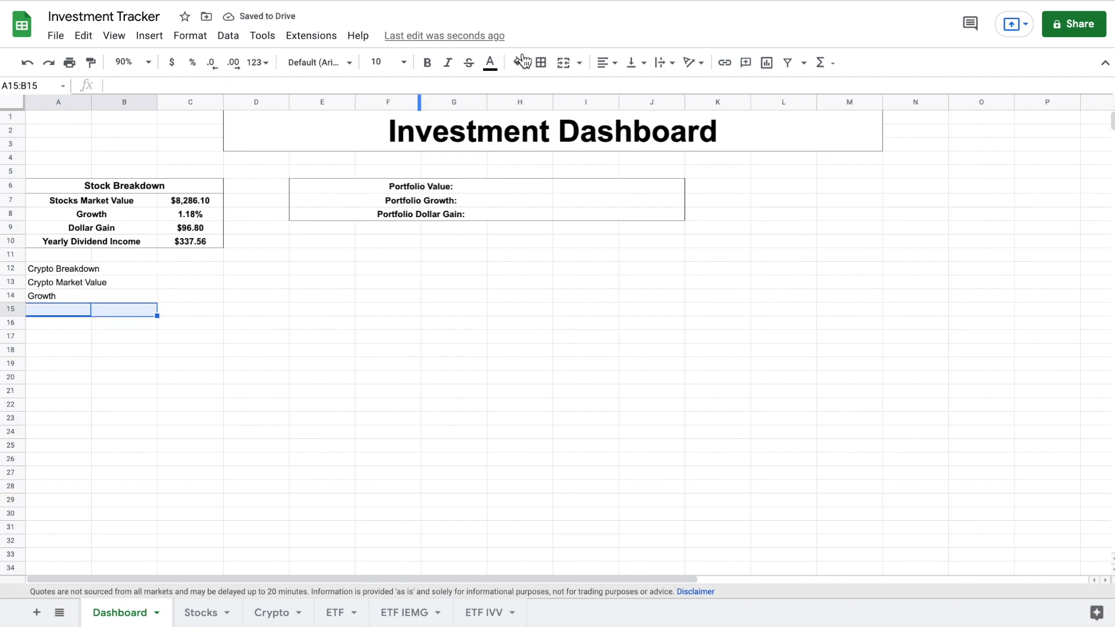
pyautogui.click(563, 63)
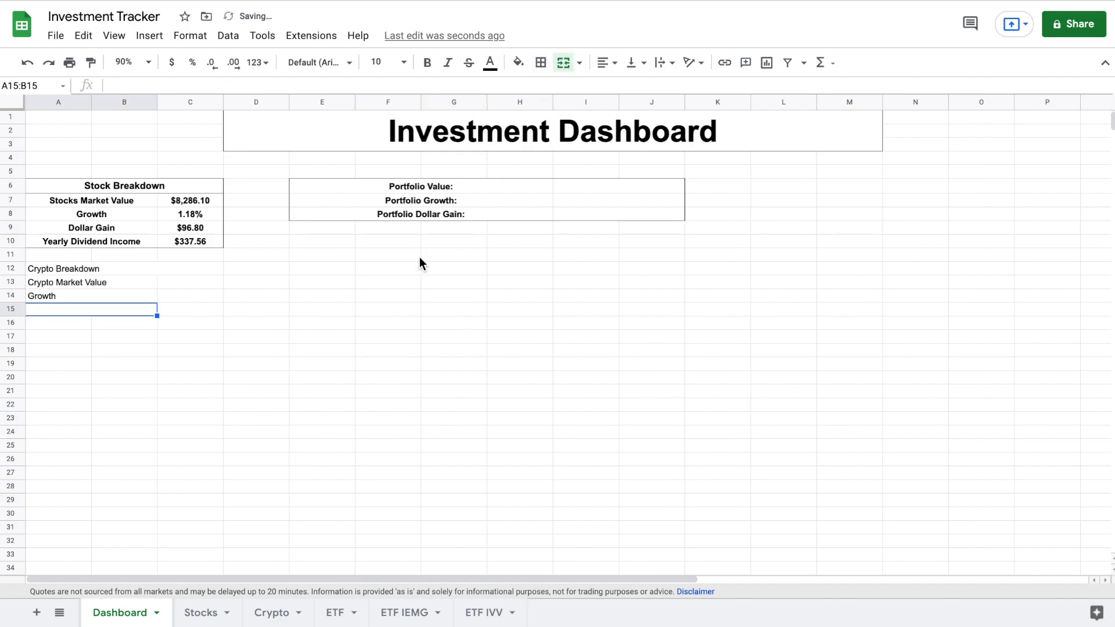
pyautogui.write('Dollar Gain')
pyautogui.press('Return')
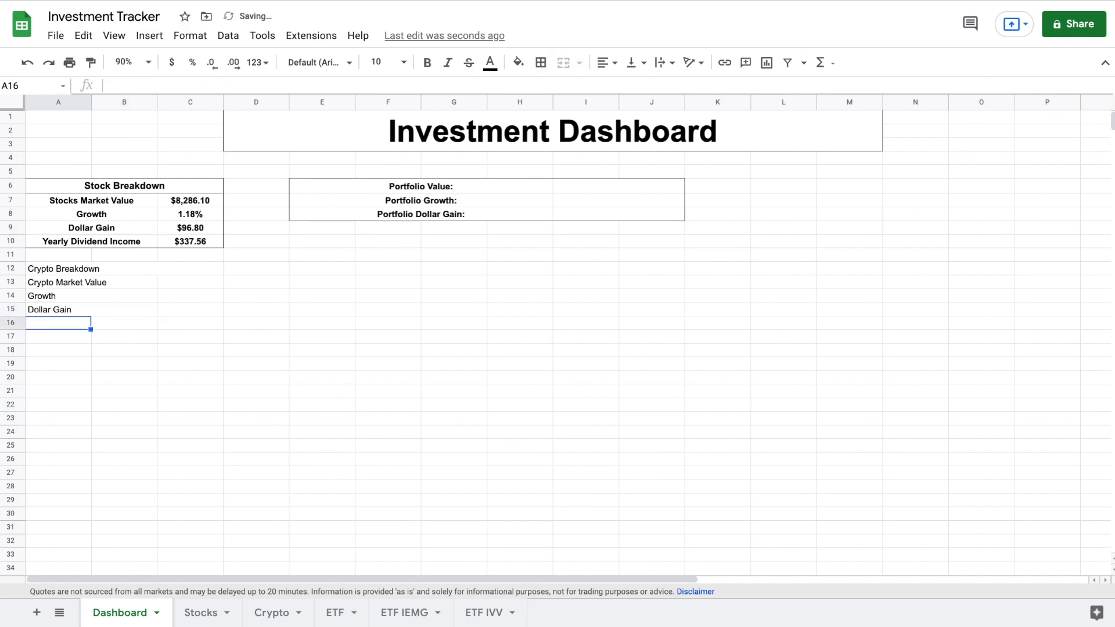
# - Add an outer border around the merged Crypto Breakdown heading in A12:C12
pyautogui.moveTo(58, 268); pyautogui.dragTo(192, 268)
pyautogui.click(564, 62)
pyautogui.click(604, 62)
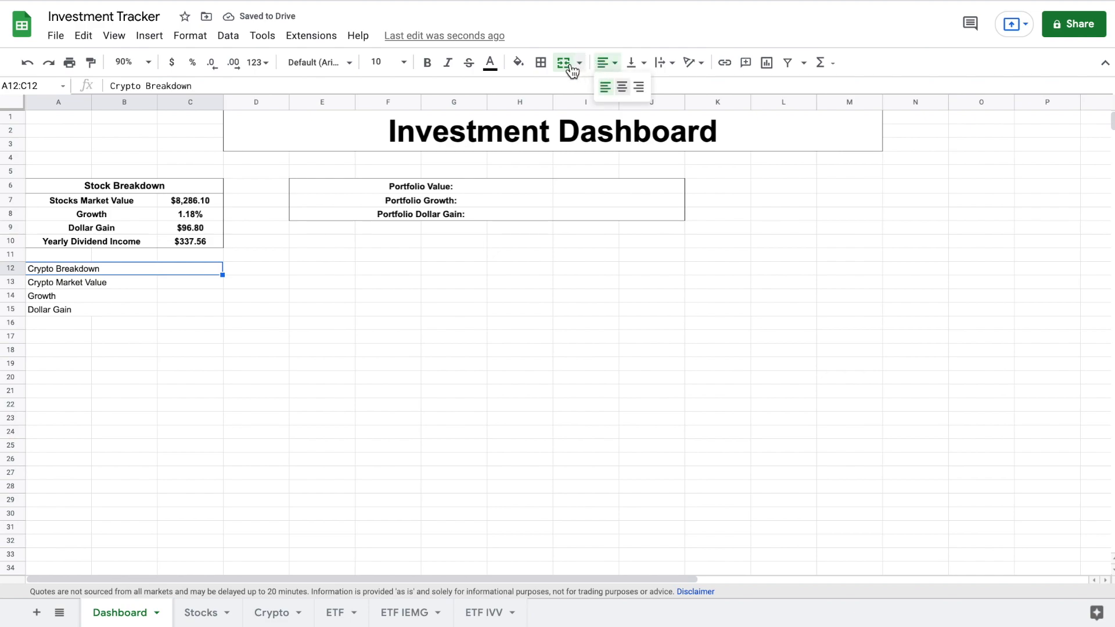
pyautogui.click(541, 62)
pyautogui.click(623, 92)
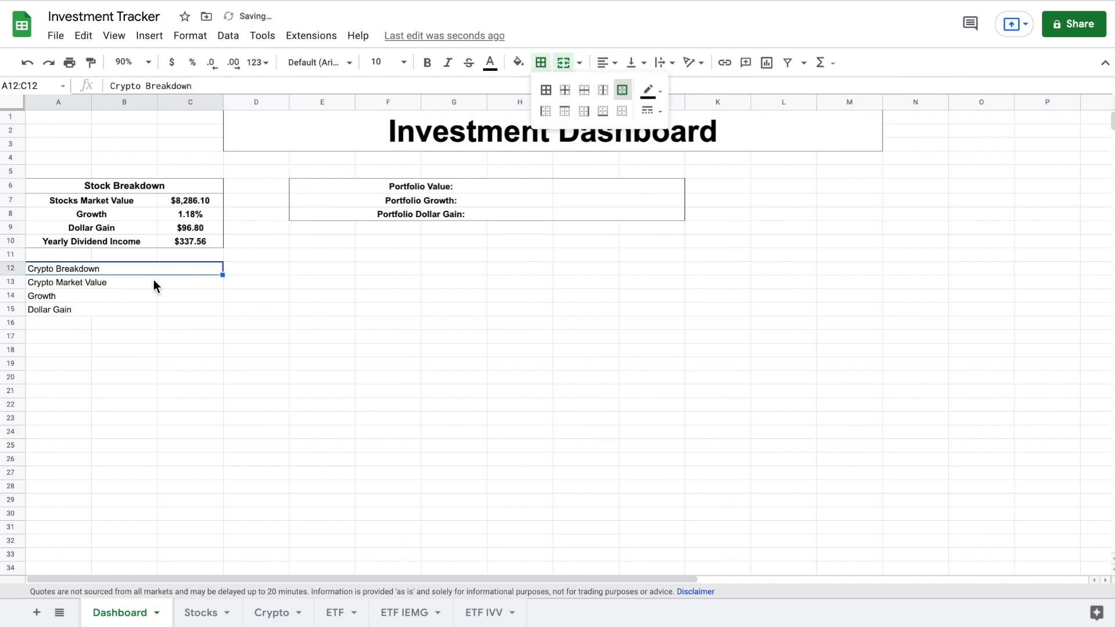
# - Add an outer border around the whole Crypto Breakdown block A12:C15
pyautogui.click(151, 270)
pyautogui.moveTo(151, 270); pyautogui.dragTo(148, 307)
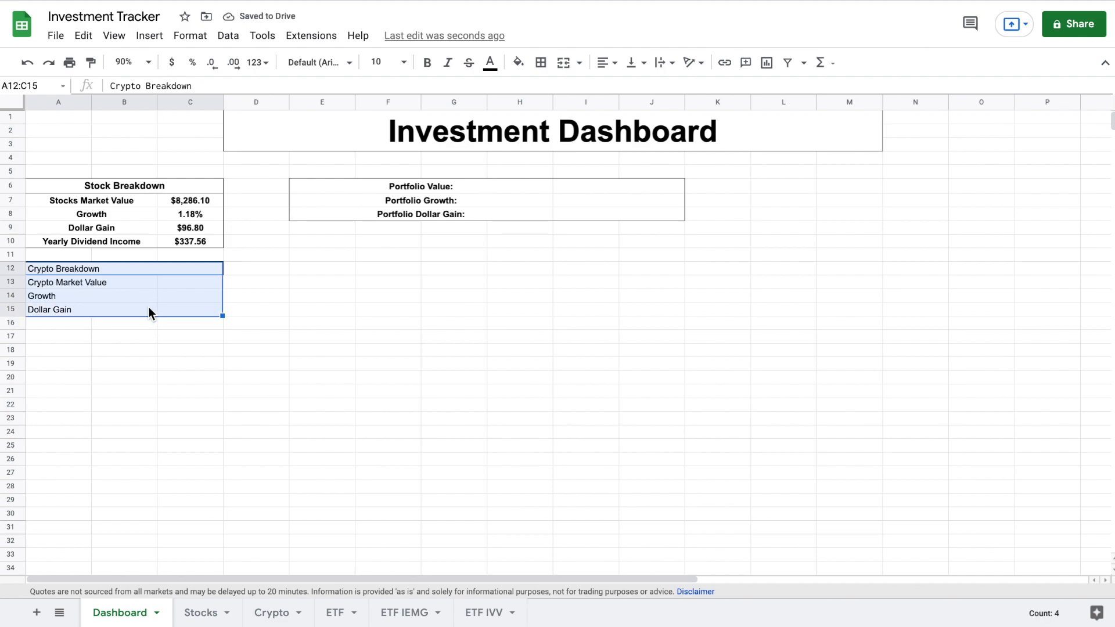
pyautogui.click(541, 62)
pyautogui.click(622, 90)
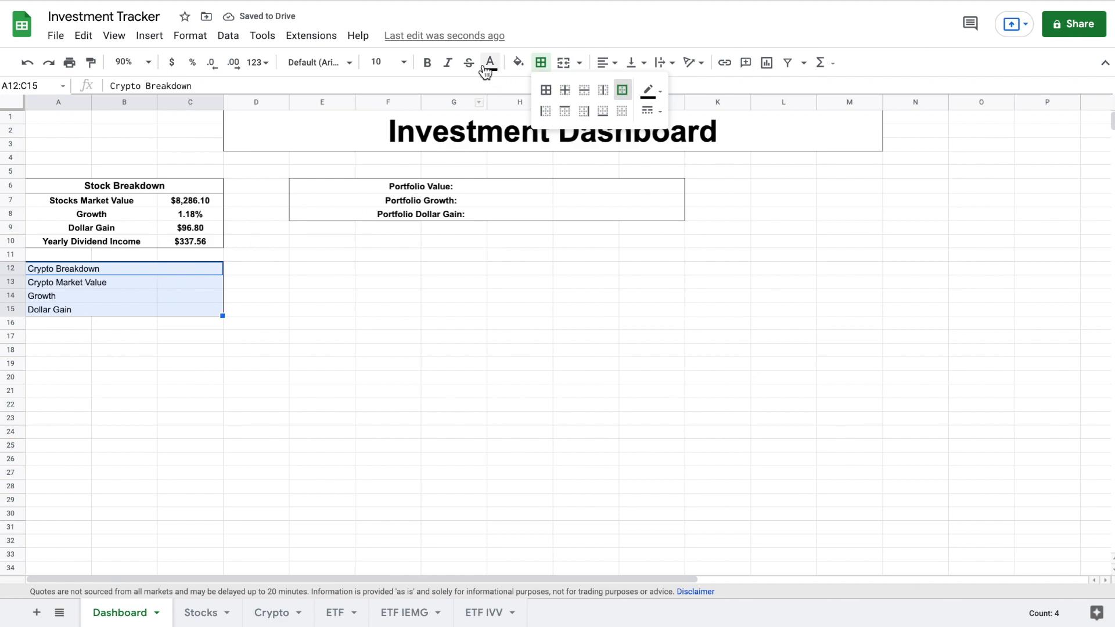
pyautogui.click(252, 321)
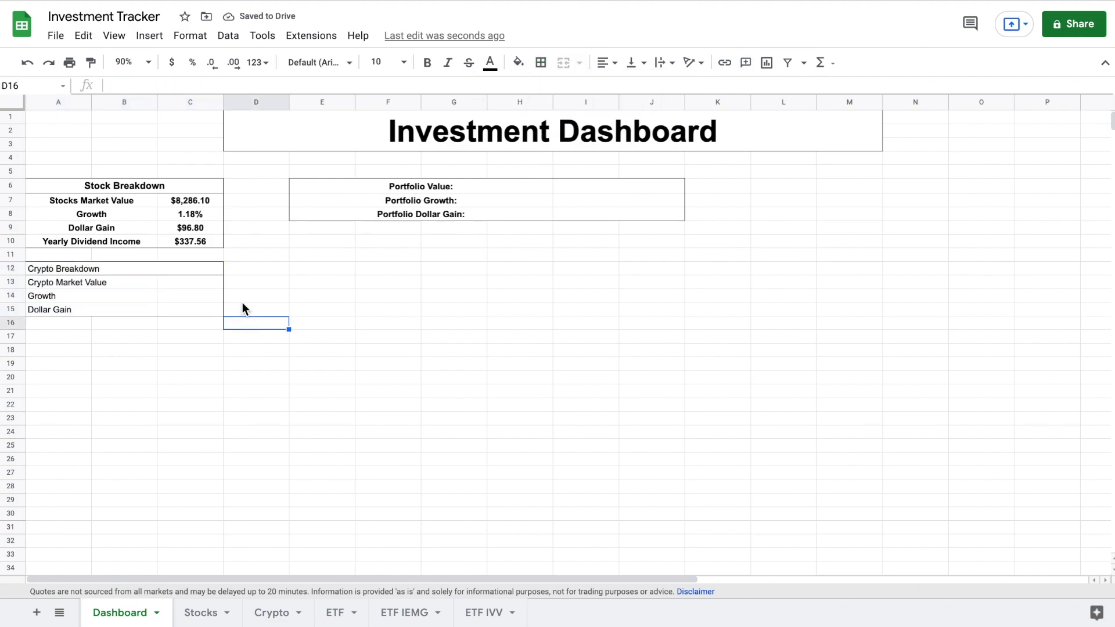
# - Total the crypto market value in Dashboard cell C13 with the formula =sum(Crypto!F17:F34)
pyautogui.click(209, 288)
pyautogui.write('=')
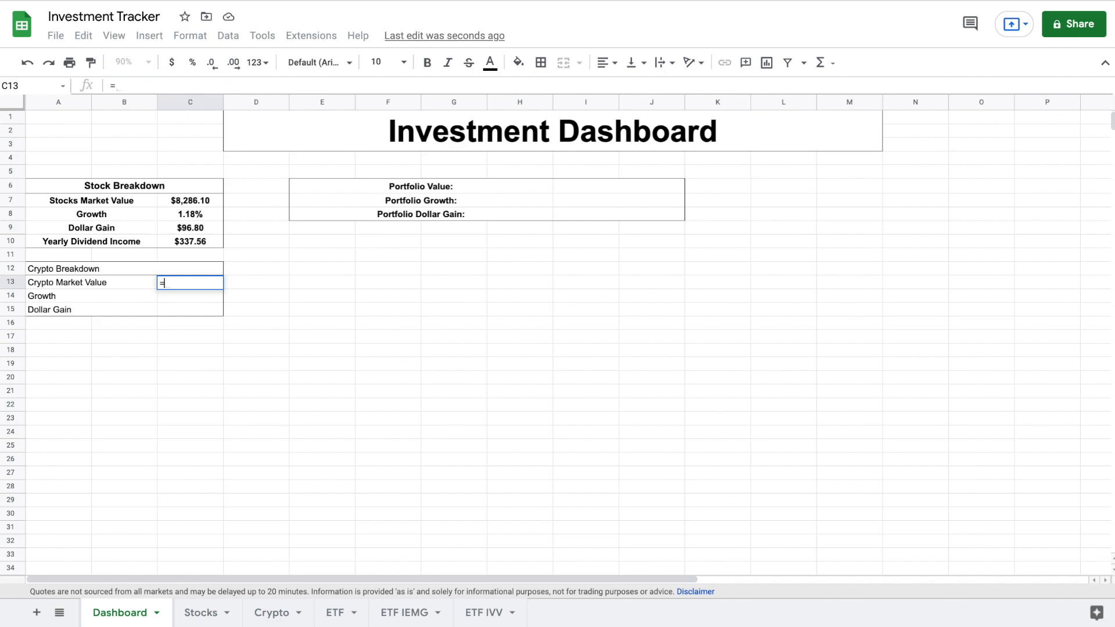
pyautogui.write('sum(')
pyautogui.click(274, 612)
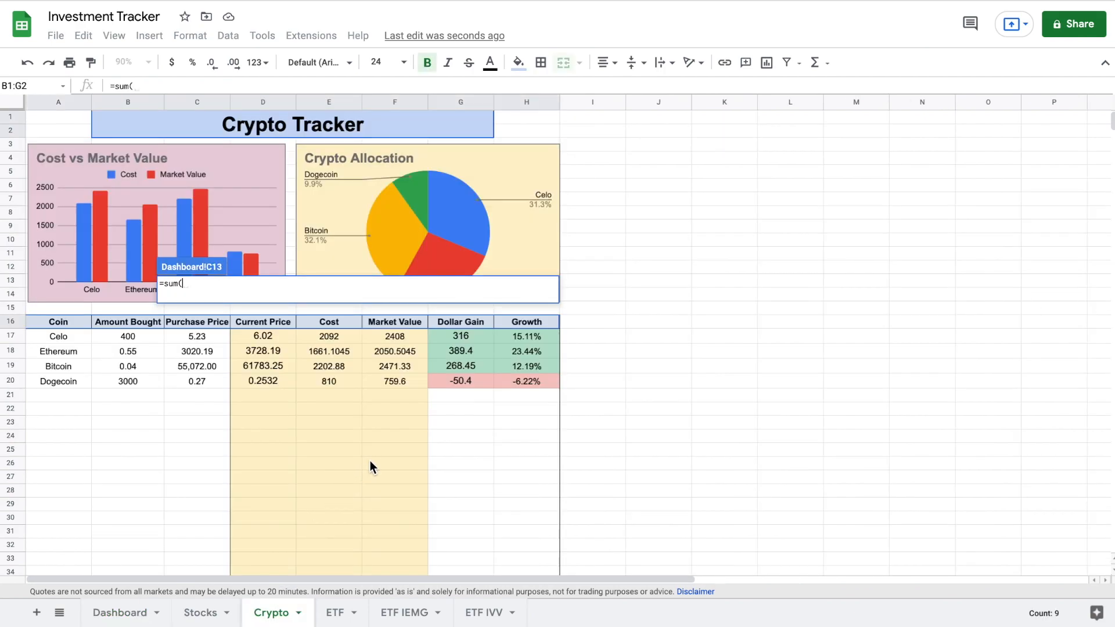
pyautogui.moveTo(402, 337); pyautogui.dragTo(395, 486)
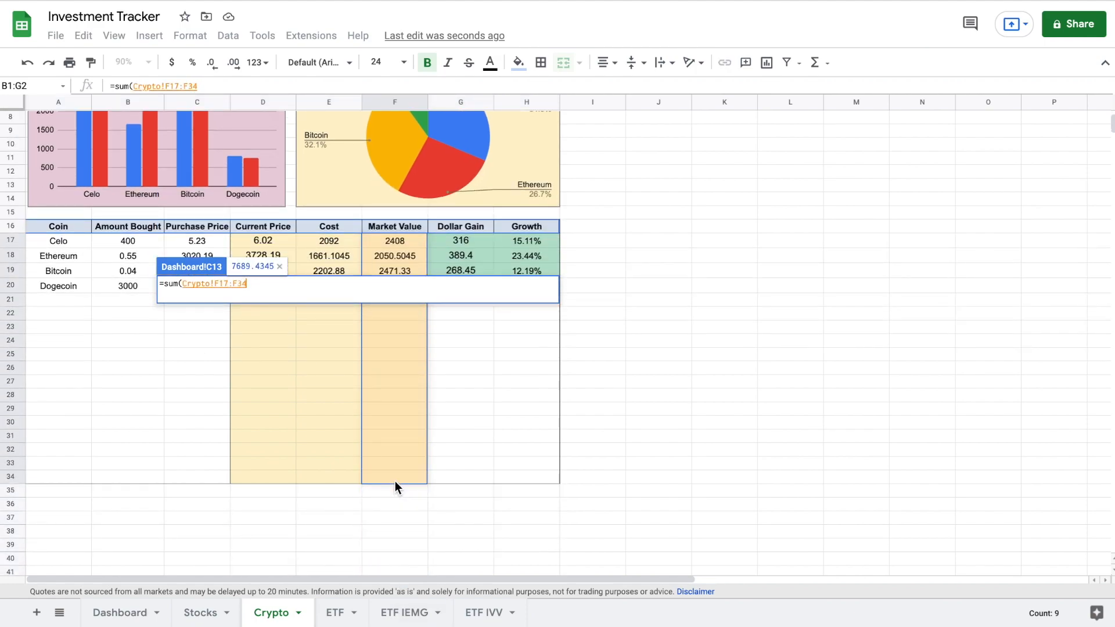
pyautogui.write(')')
pyautogui.press('Return')
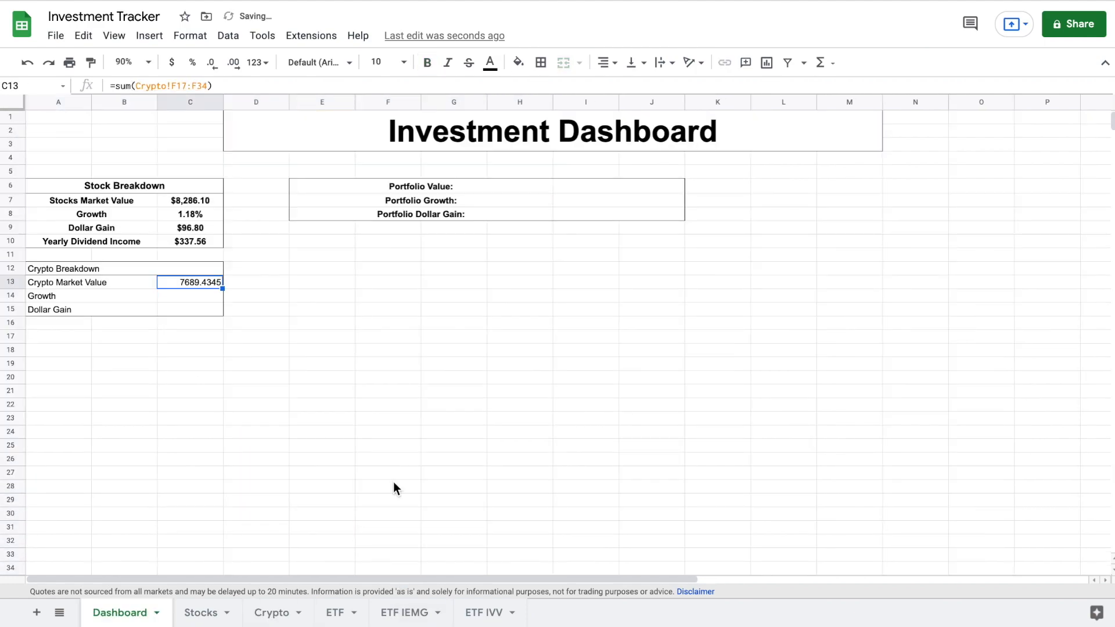
# - Calculate crypto growth in Dashboard cell C14 with =sum(Crypto!G17:G34)/sum(Crypto!E17:E34) and format it as a percentage
pyautogui.click(207, 295)
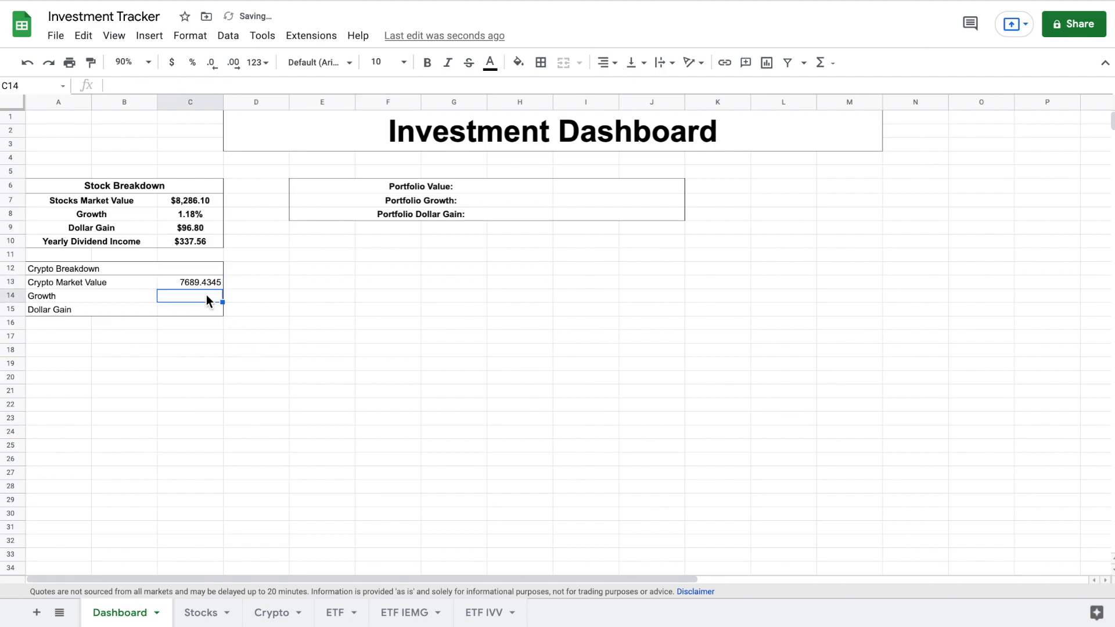
pyautogui.write('=sum(')
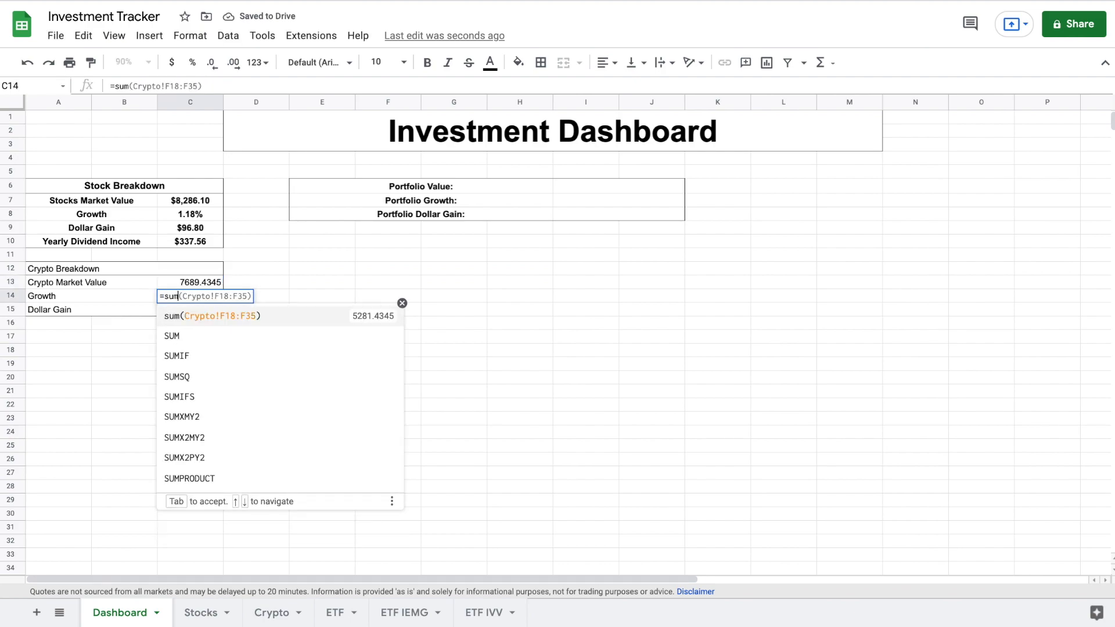
pyautogui.click(277, 614)
pyautogui.moveTo(478, 239); pyautogui.dragTo(479, 472)
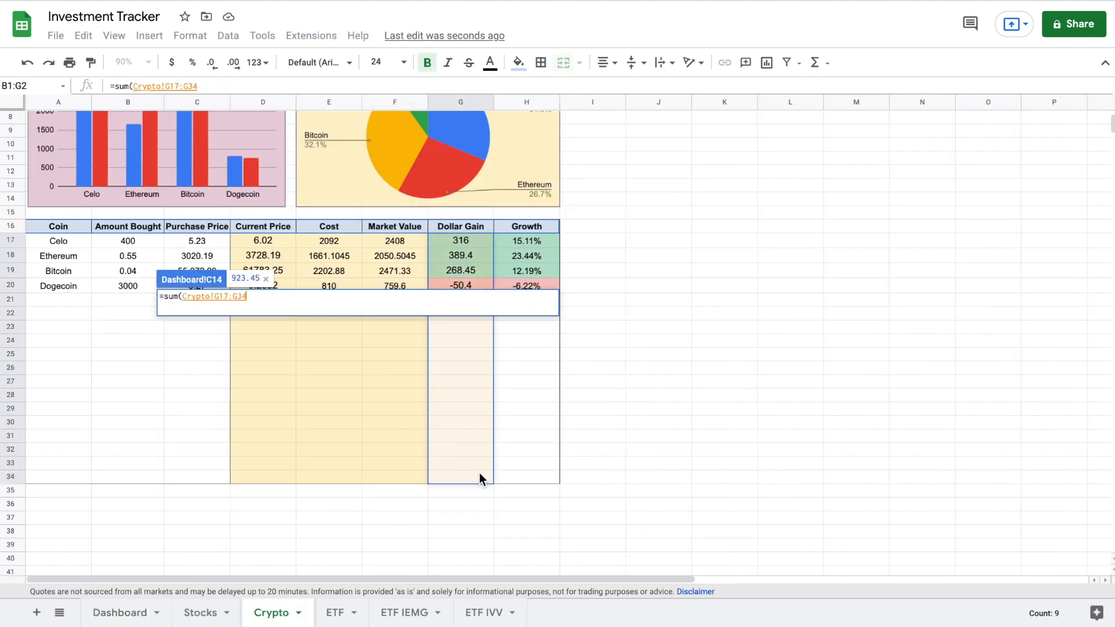
pyautogui.write(')/')
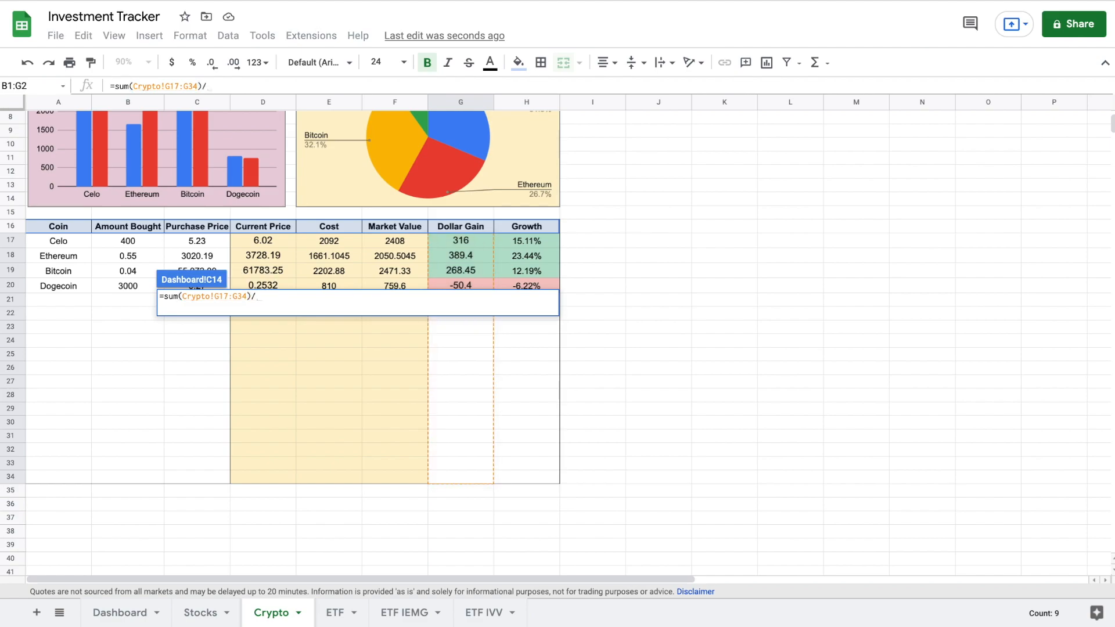
pyautogui.write('sum(Crypto!E17')
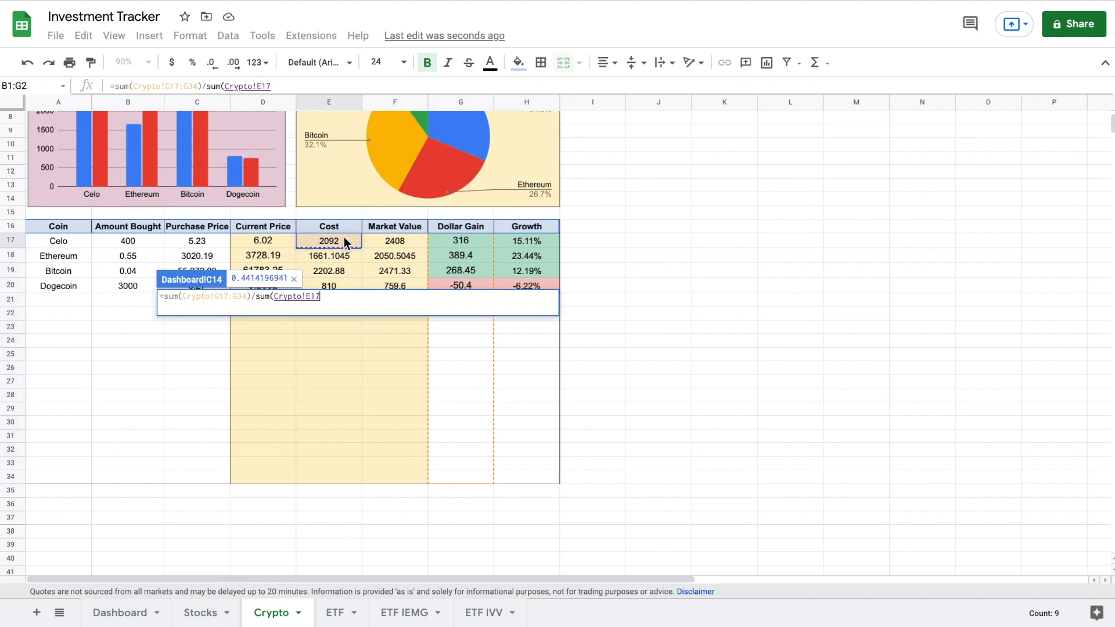
pyautogui.moveTo(344, 237); pyautogui.dragTo(344, 476)
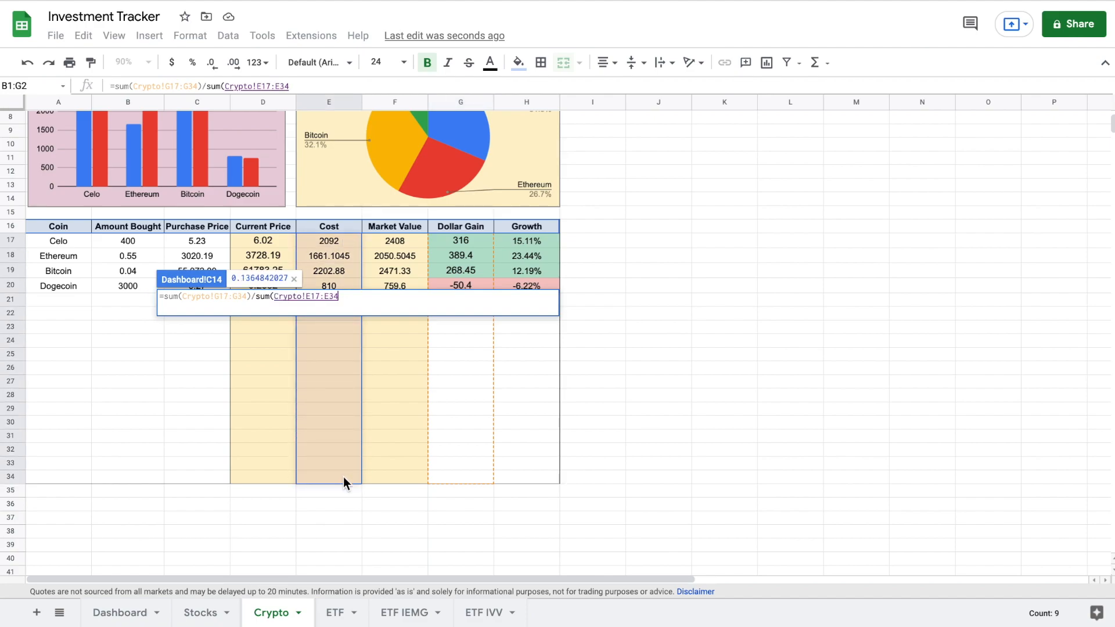
pyautogui.write(')')
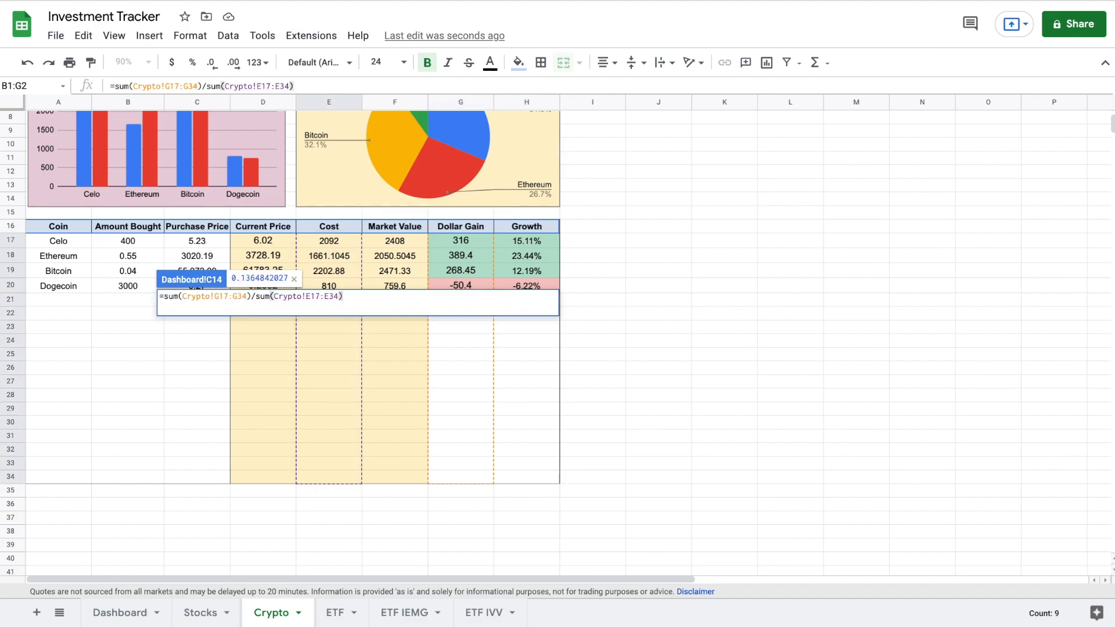
pyautogui.press('Return')
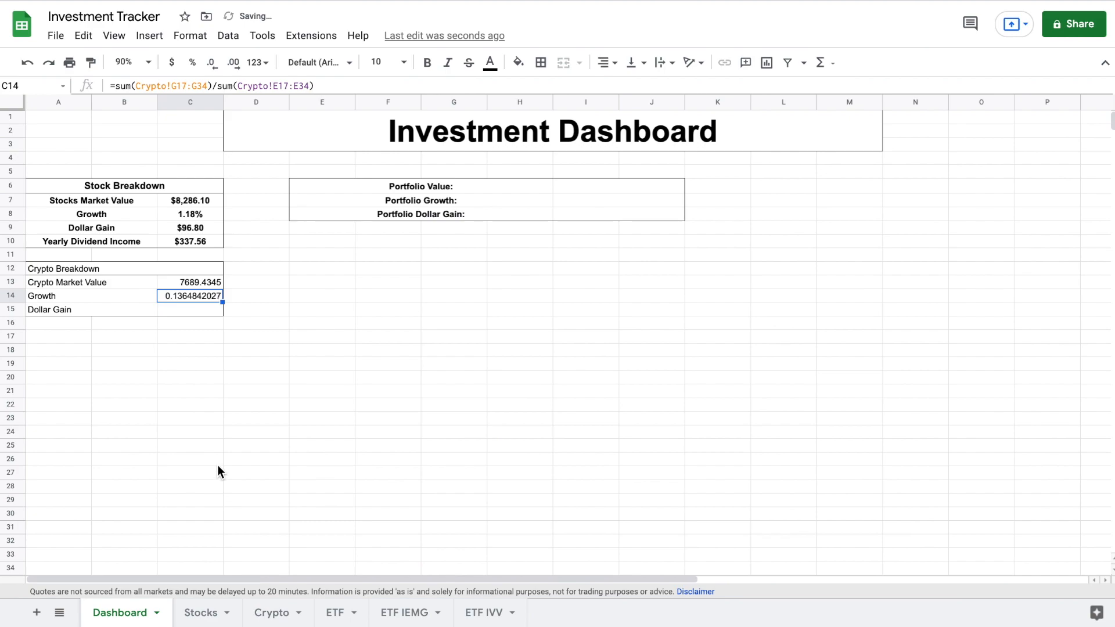
pyautogui.click(192, 62)
# - Total the crypto dollar gain in Dashboard cell C15 with =sum(Crypto!G17:G34) and format C13 and C15 as currency
pyautogui.click(209, 313)
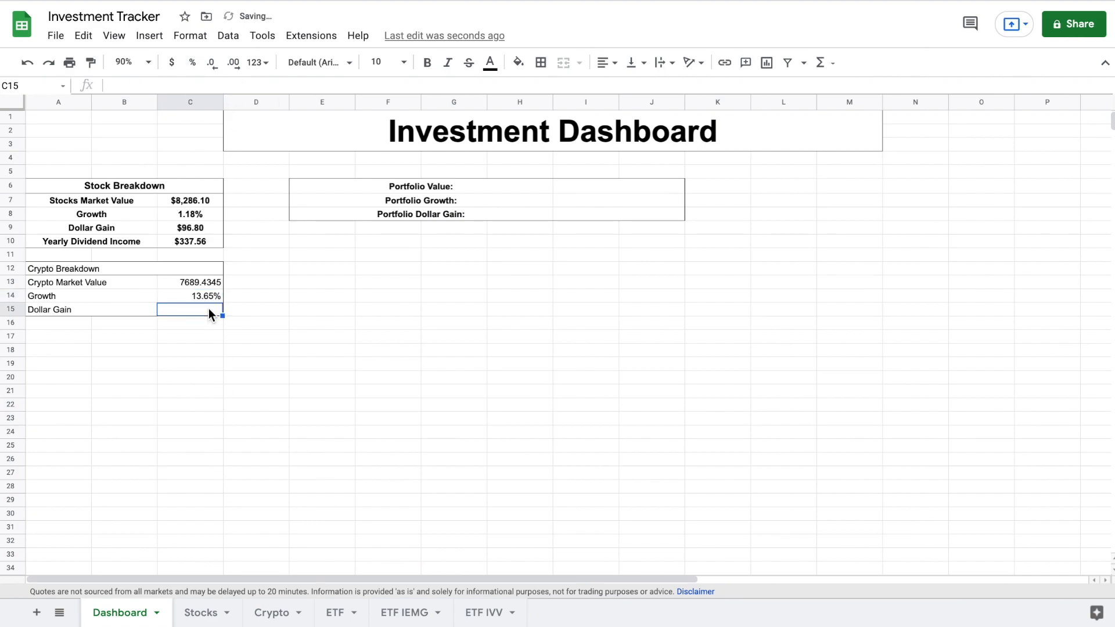
pyautogui.write('=sum(')
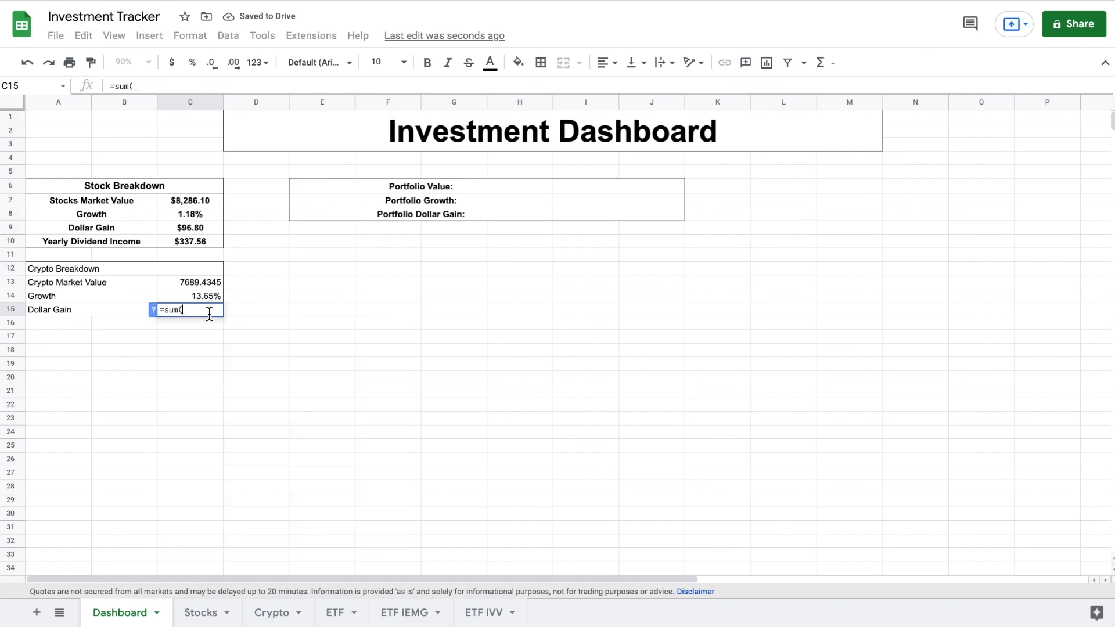
pyautogui.click(273, 613)
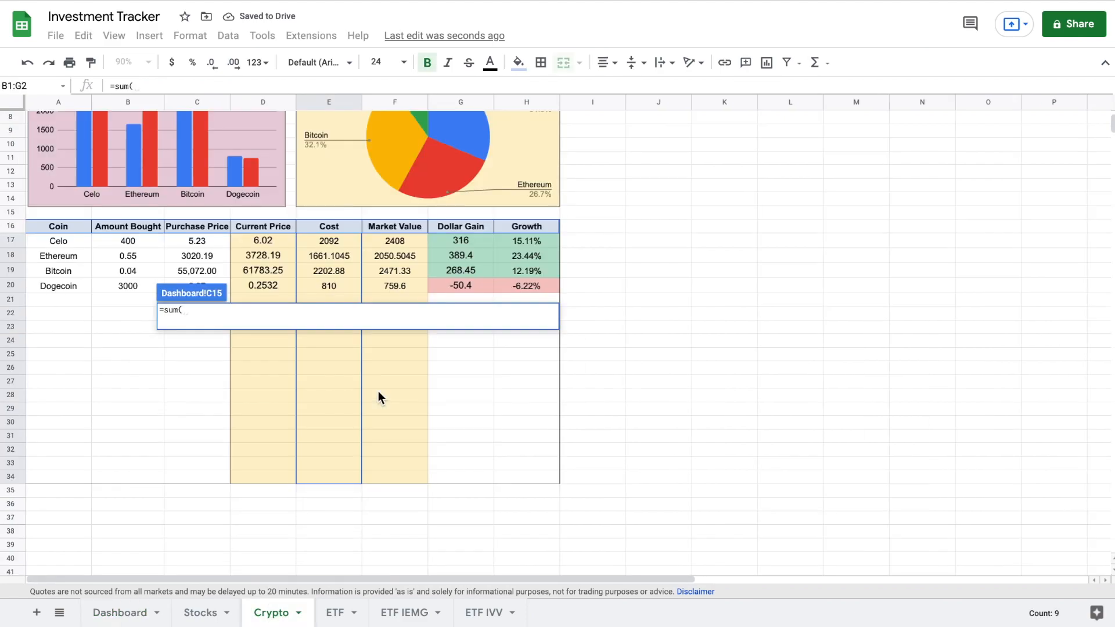
pyautogui.moveTo(465, 237); pyautogui.dragTo(472, 482)
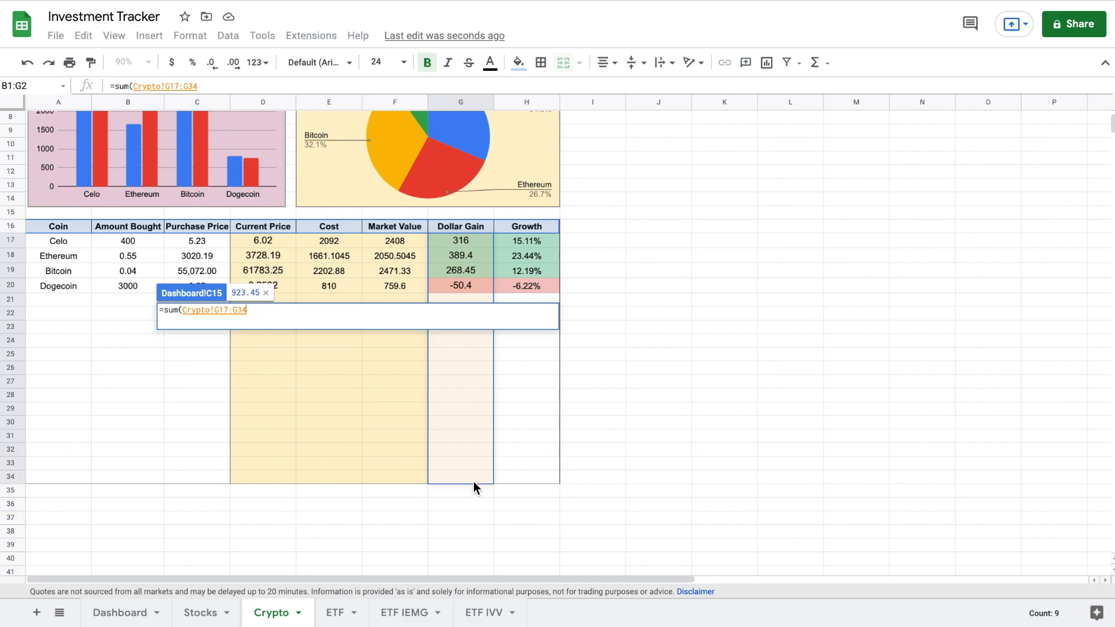
pyautogui.write(')')
pyautogui.press('Return')
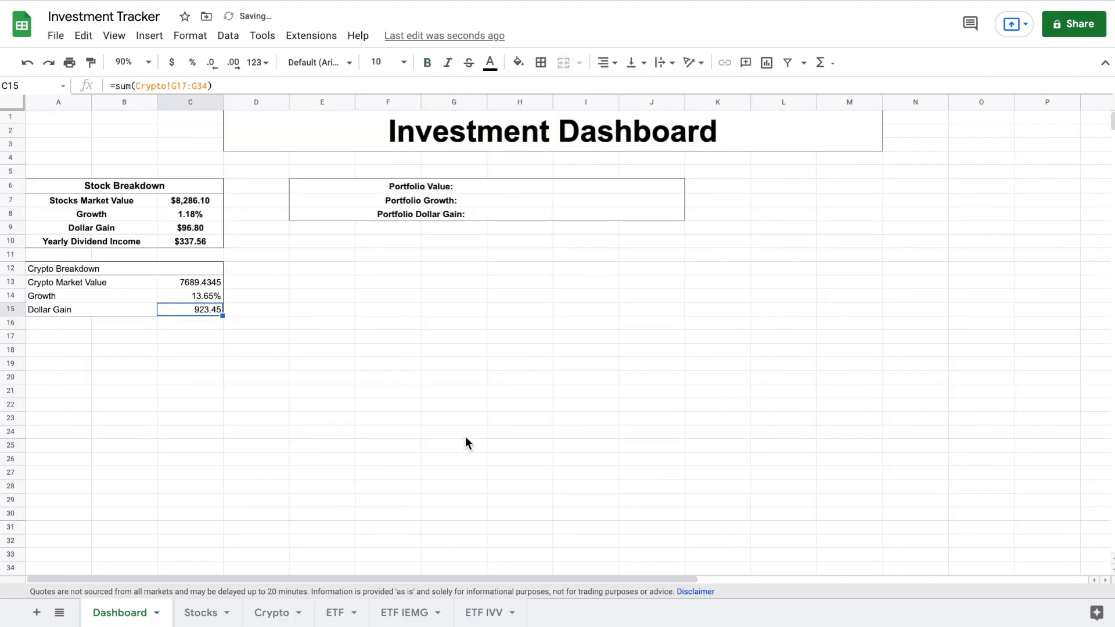
pyautogui.keyDown('ctrl'); pyautogui.click(212, 285); pyautogui.keyUp('ctrl')
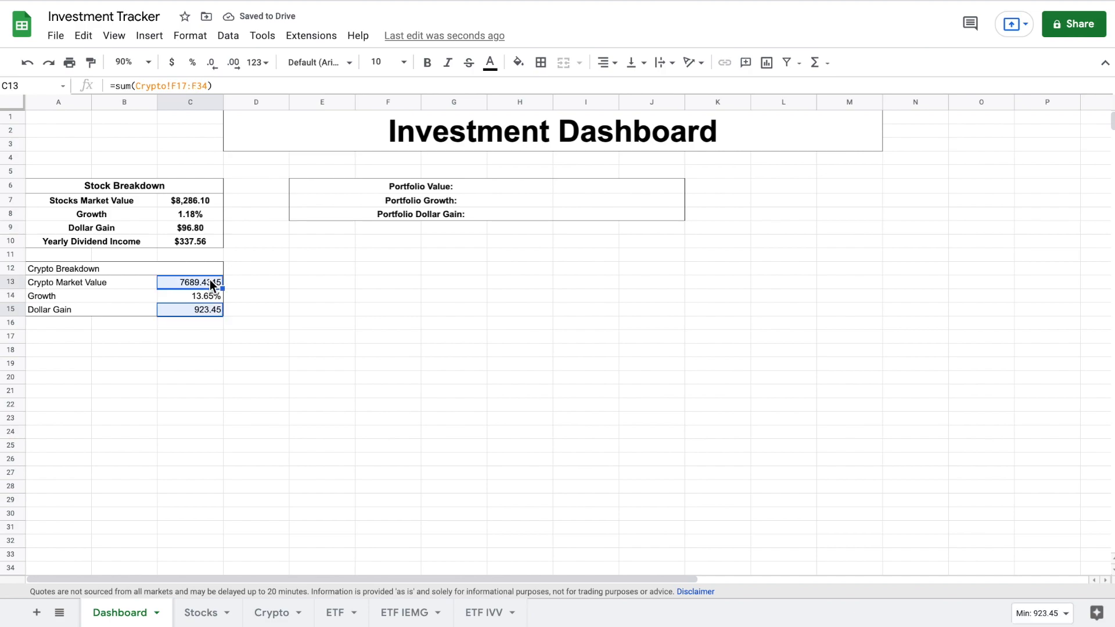
pyautogui.click(173, 63)
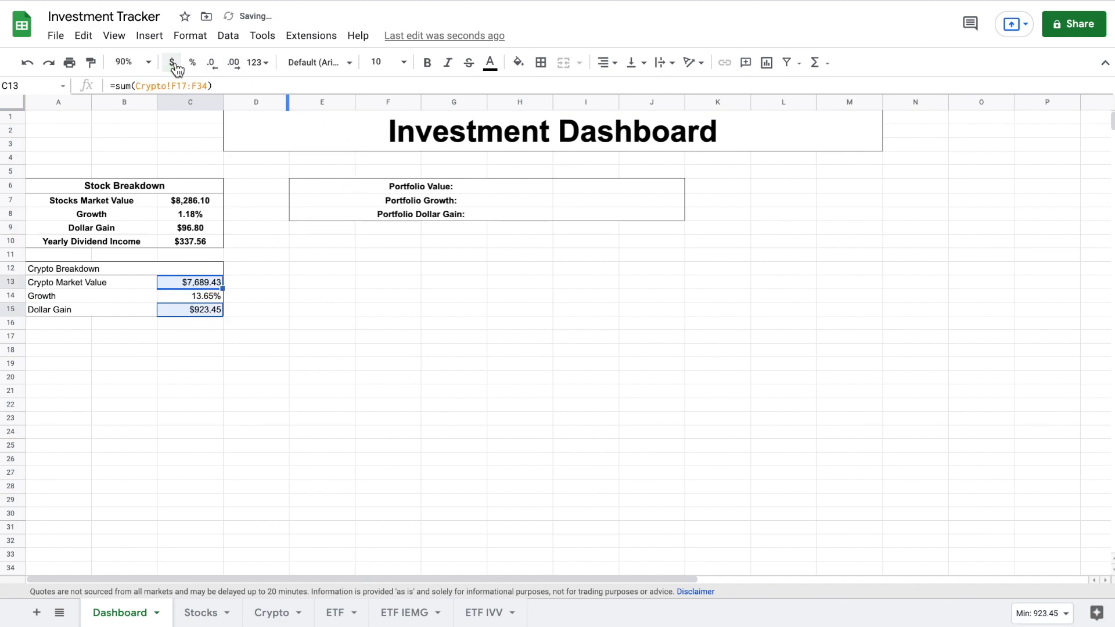
# - Make the text of the Crypto Breakdown block A12:C15 bold and center it horizontally
pyautogui.moveTo(121, 267); pyautogui.dragTo(187, 308)
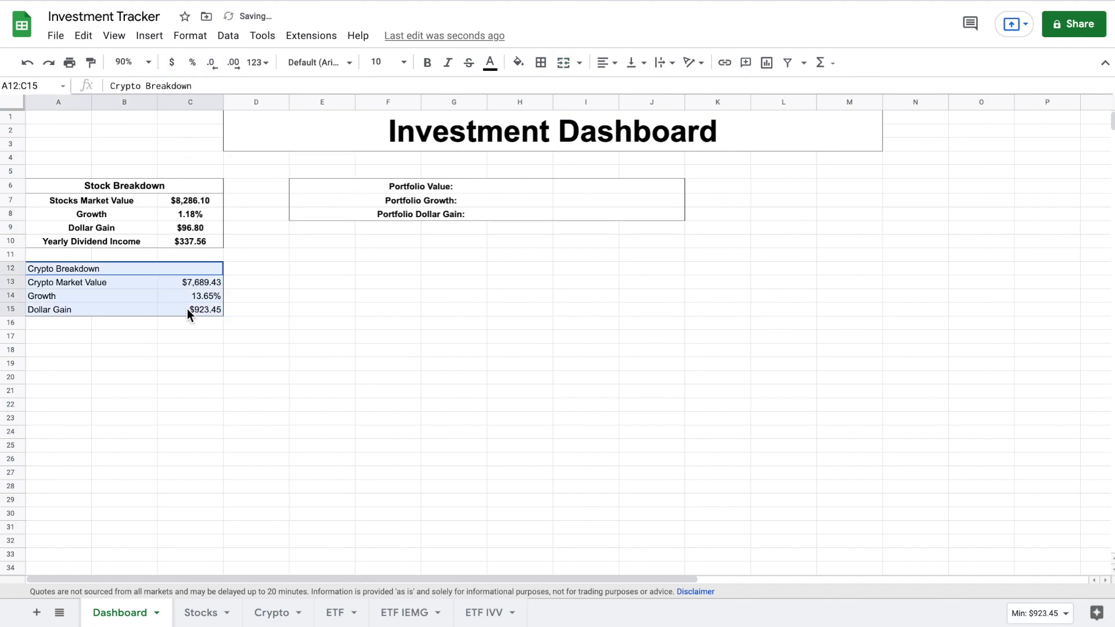
pyautogui.click(423, 66)
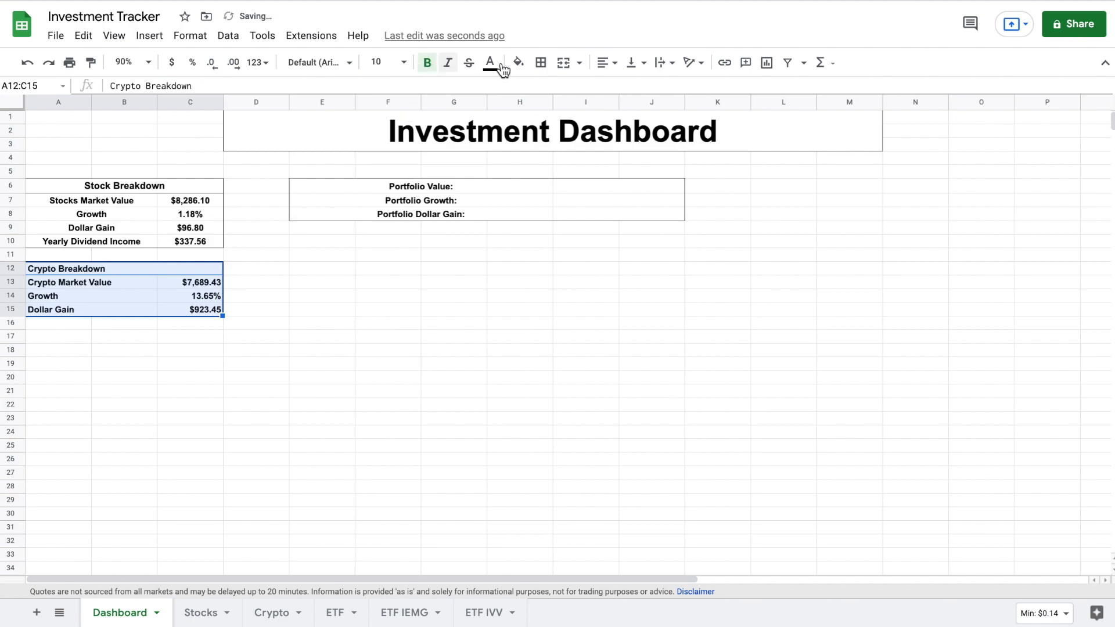
pyautogui.click(607, 65)
pyautogui.click(622, 87)
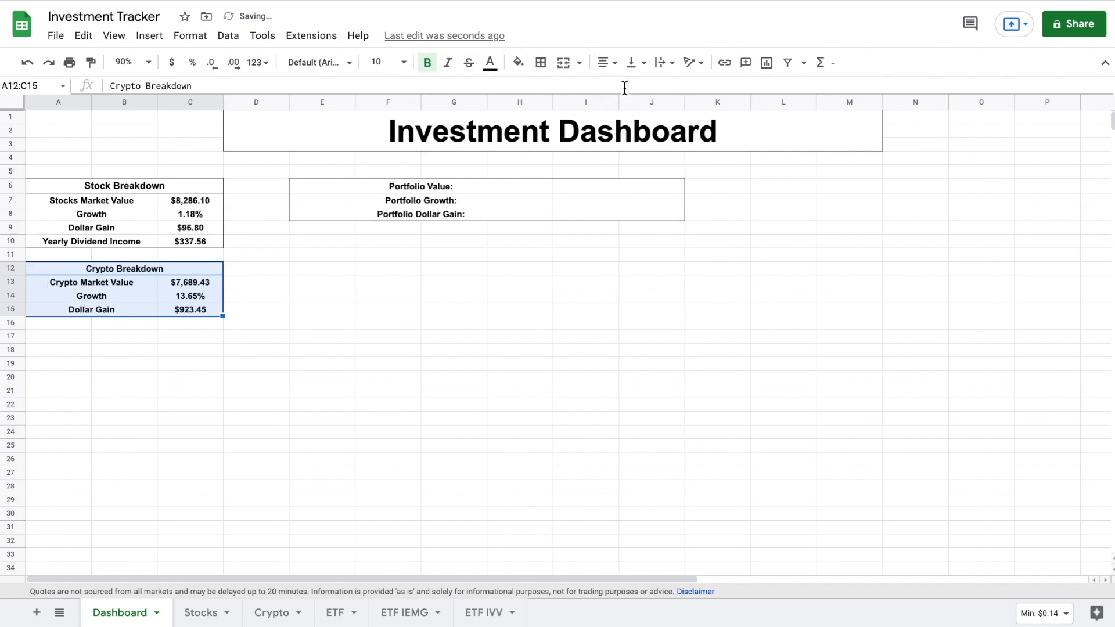
# - Set the font size of the Crypto Breakdown heading in A12:C12 to 11
pyautogui.click(198, 269)
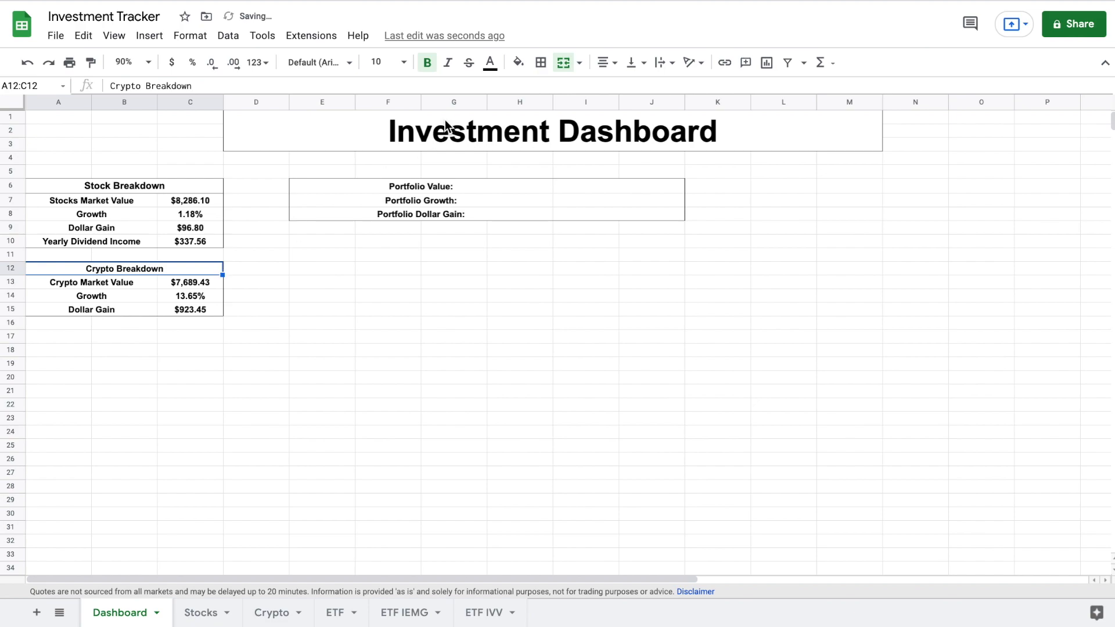
pyautogui.click(407, 63)
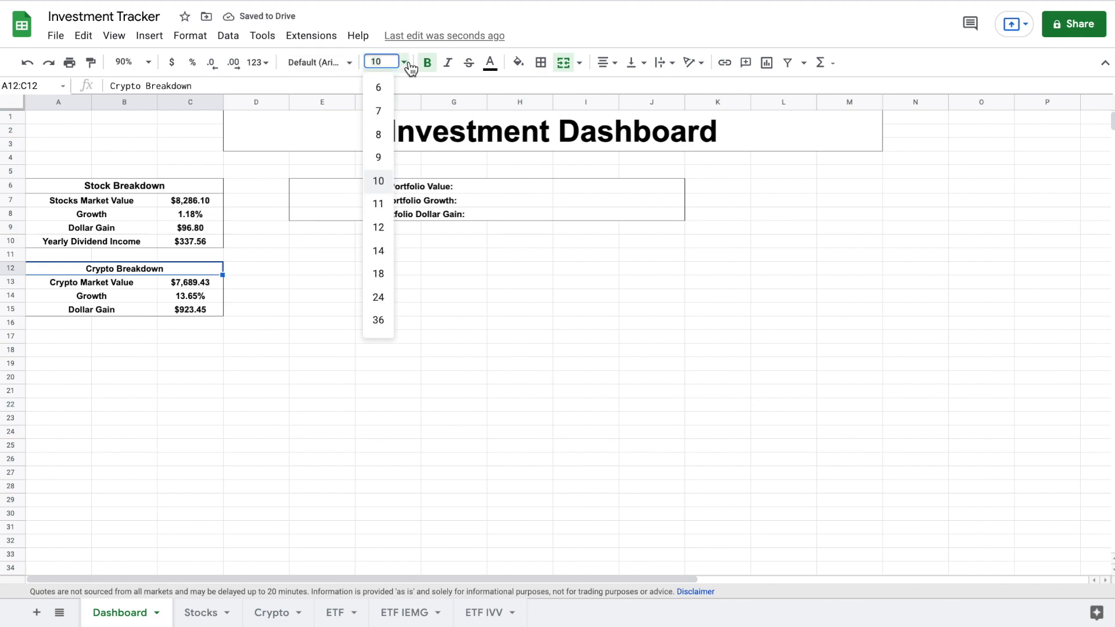
pyautogui.click(380, 203)
pyautogui.click(276, 270)
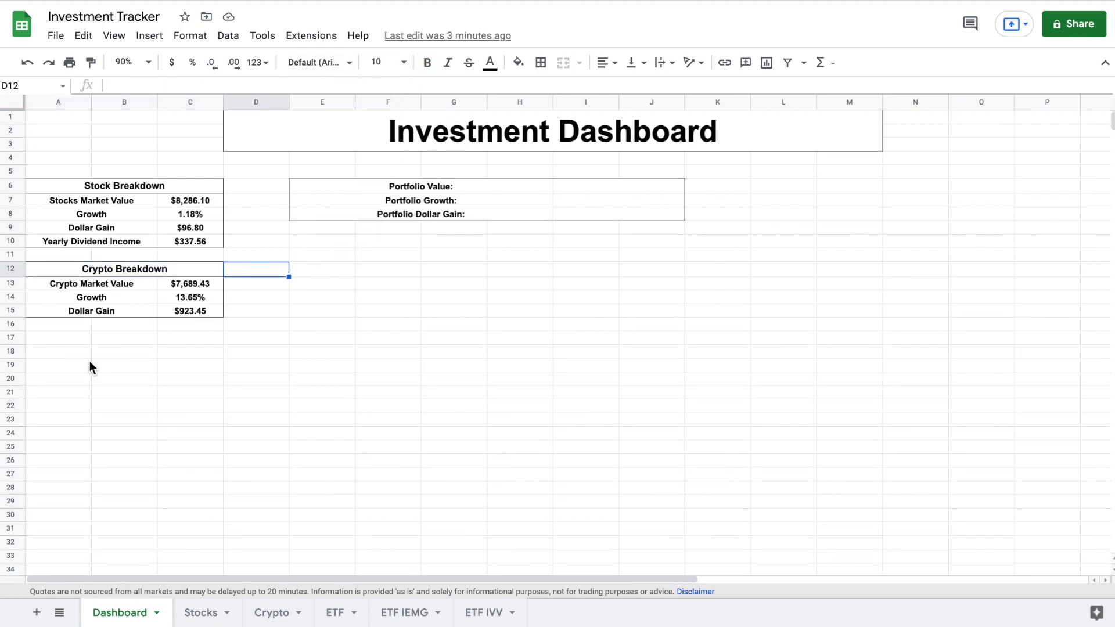
# - Merge cells A17:C17 and enter the heading ETF Breakdown
pyautogui.moveTo(75, 342); pyautogui.dragTo(176, 345)
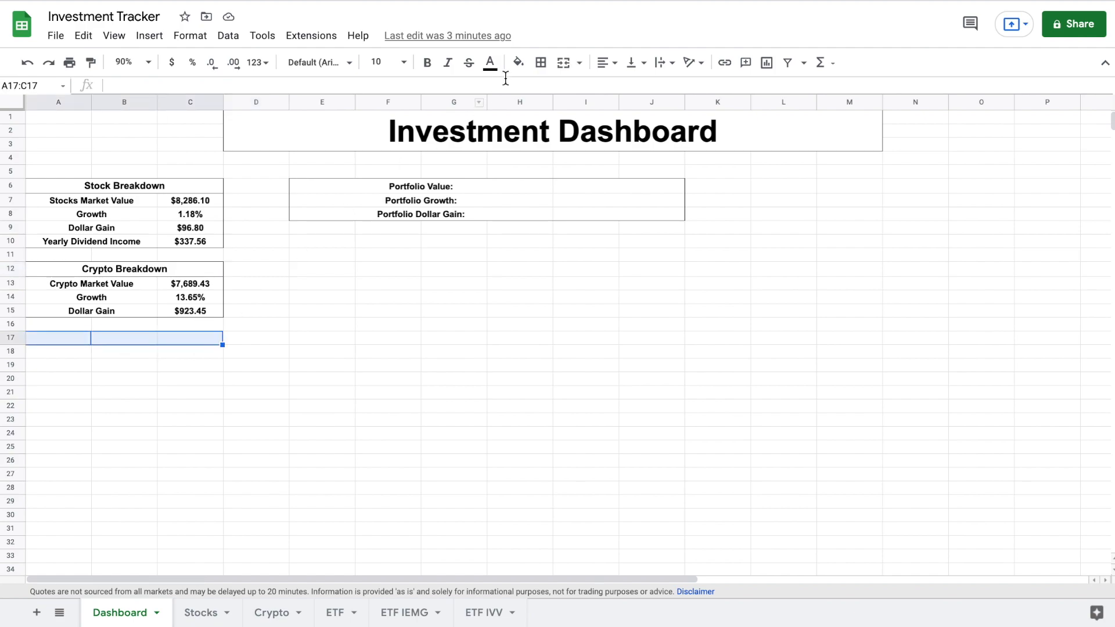
pyautogui.click(562, 67)
pyautogui.doubleClick(170, 338)
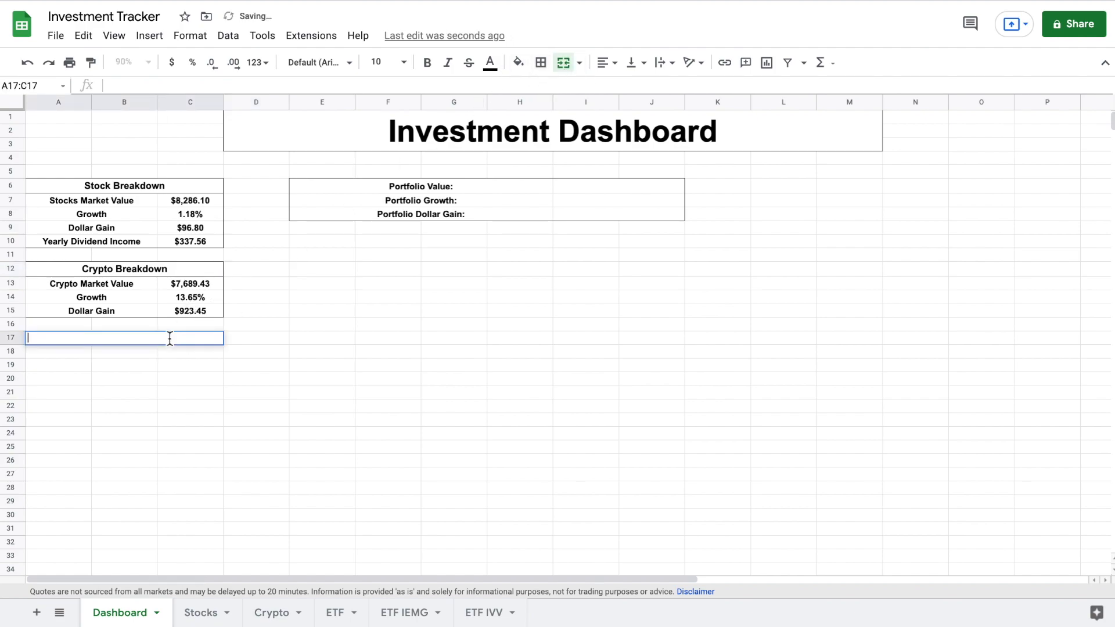
pyautogui.write('ETF Breakdown')
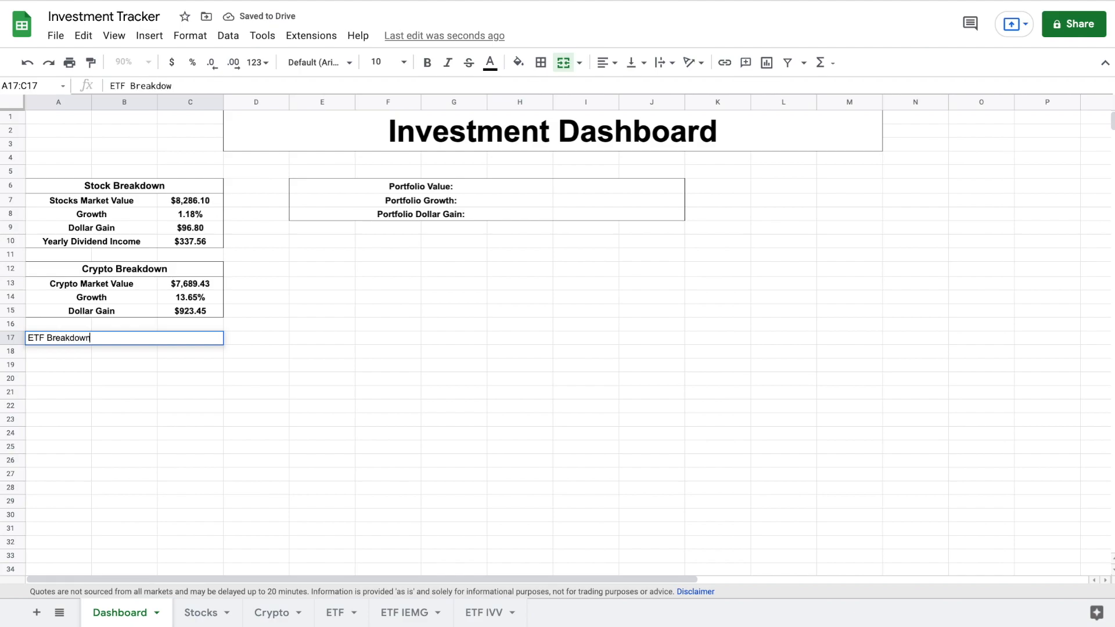
pyautogui.press('Return')
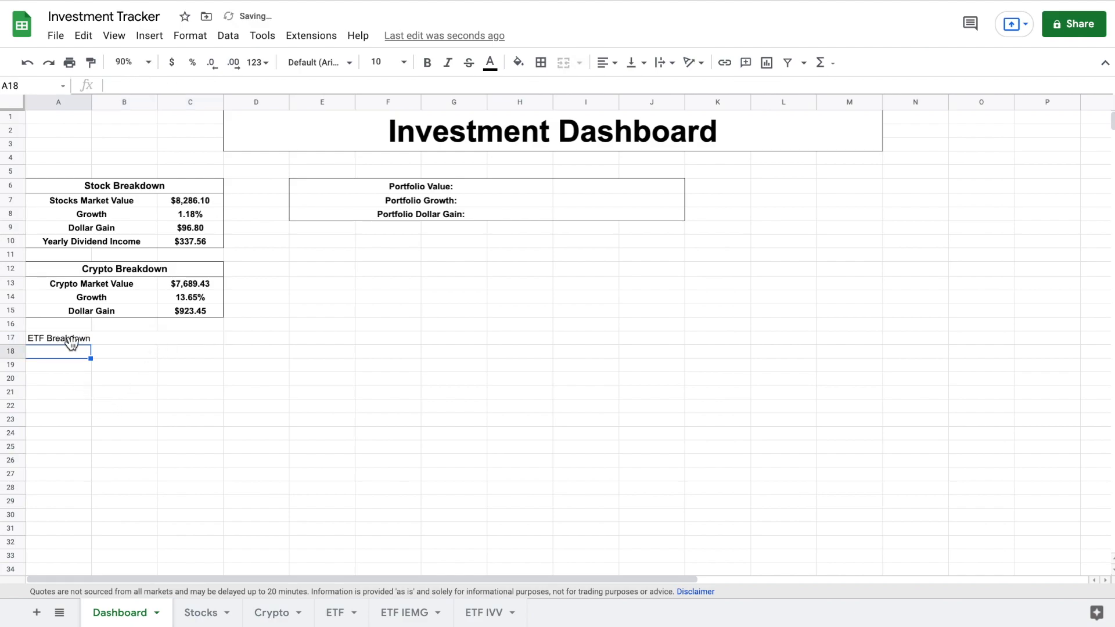
# - Merge cells A18:B18 and enter the label ETF Market Value
pyautogui.moveTo(72, 353); pyautogui.dragTo(110, 353)
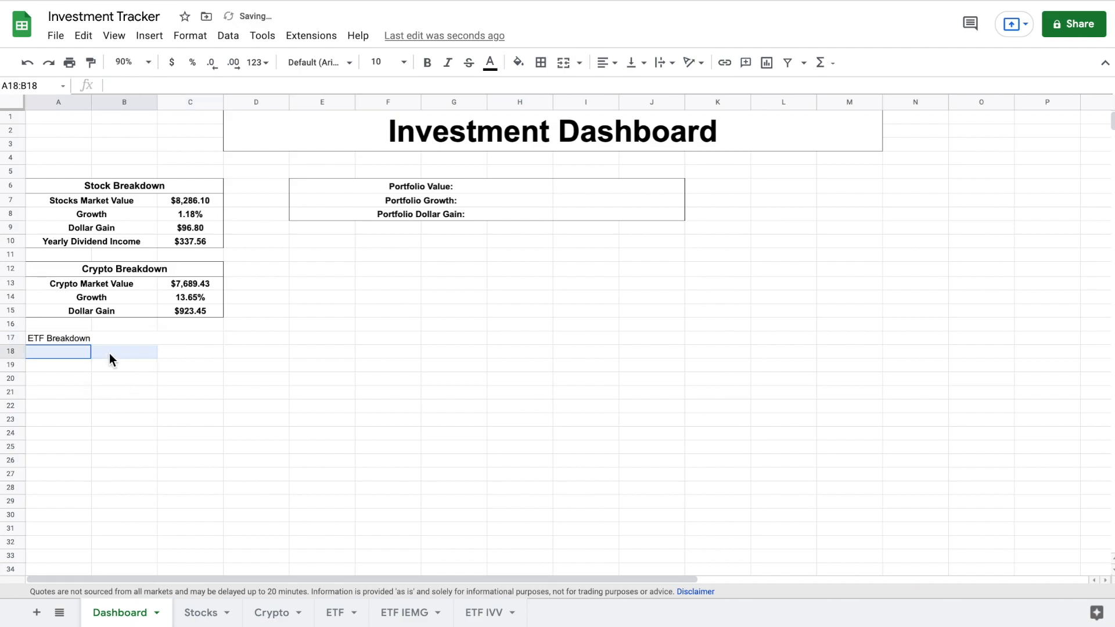
pyautogui.click(564, 65)
pyautogui.write('ETF')
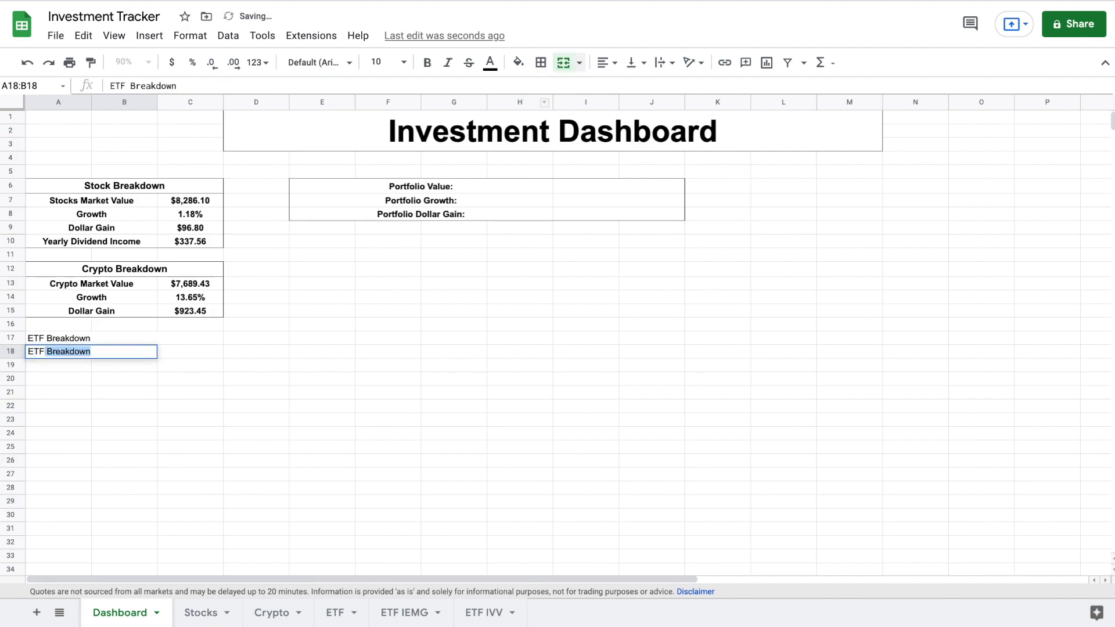
pyautogui.write(' Market')
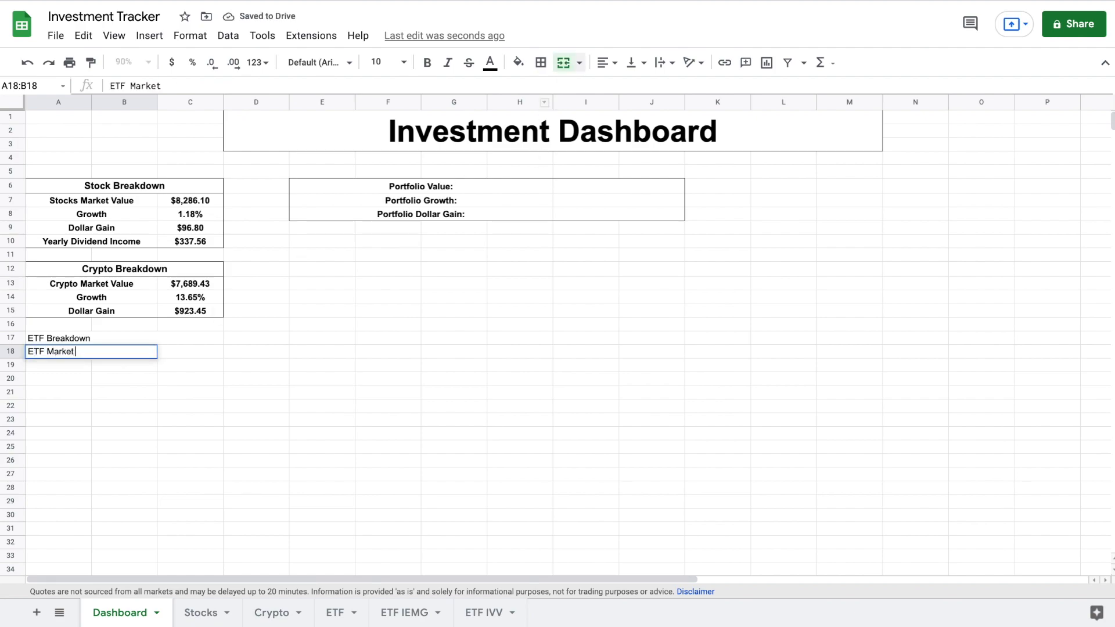
pyautogui.write(' Value')
pyautogui.press('Return')
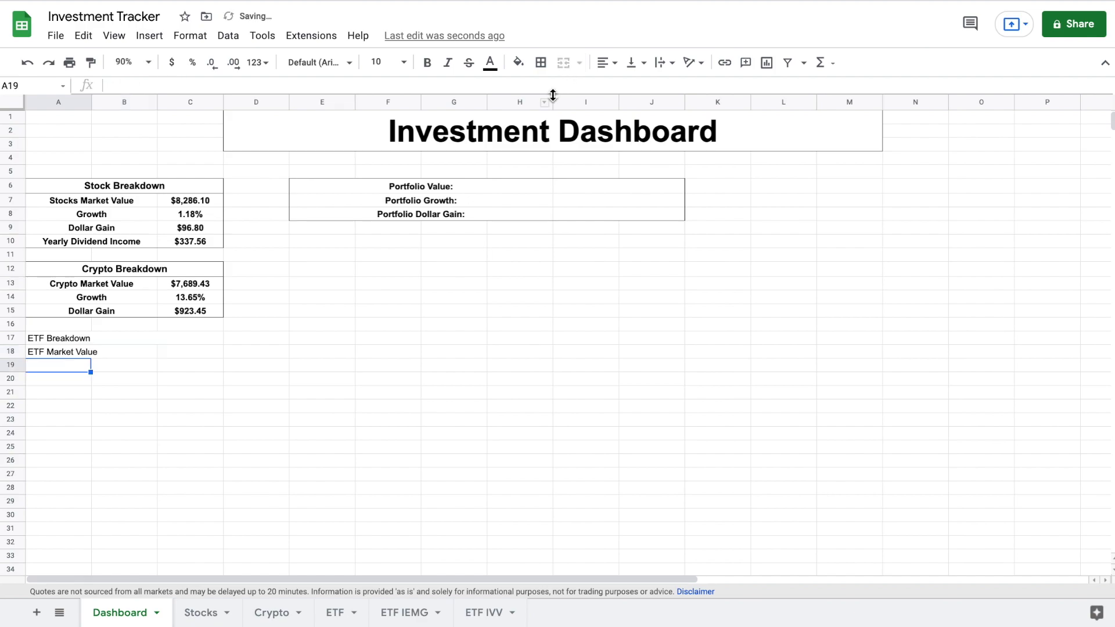
# - Merge A19:B19 and A20:B20 separately and label them Growth and Dollar Gain
pyautogui.moveTo(80, 367); pyautogui.dragTo(113, 362)
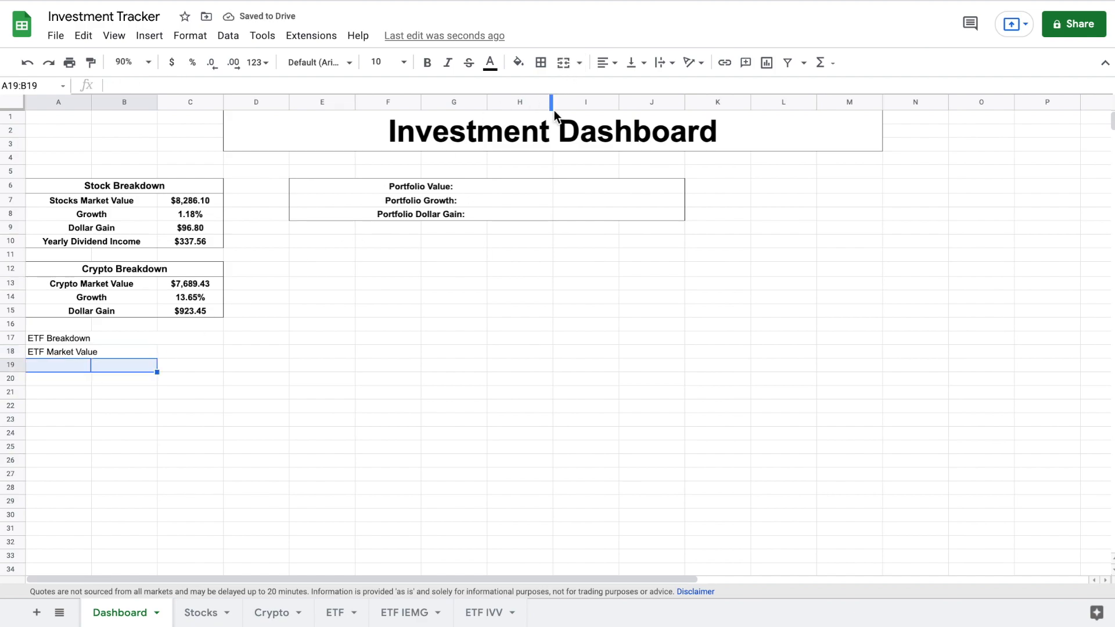
pyautogui.click(563, 62)
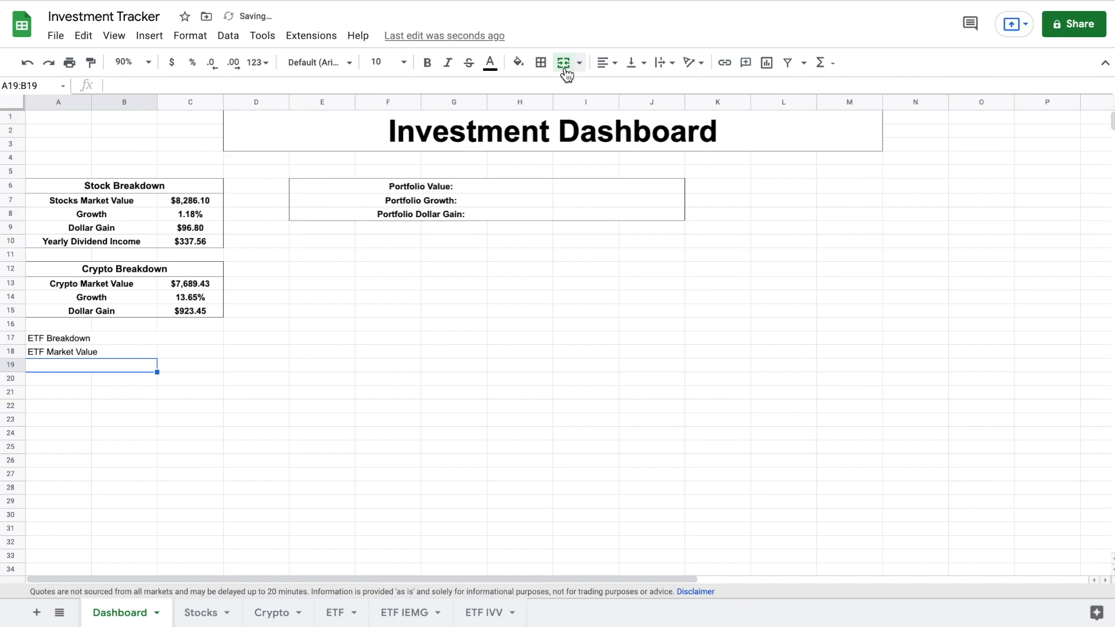
pyautogui.write('Growth')
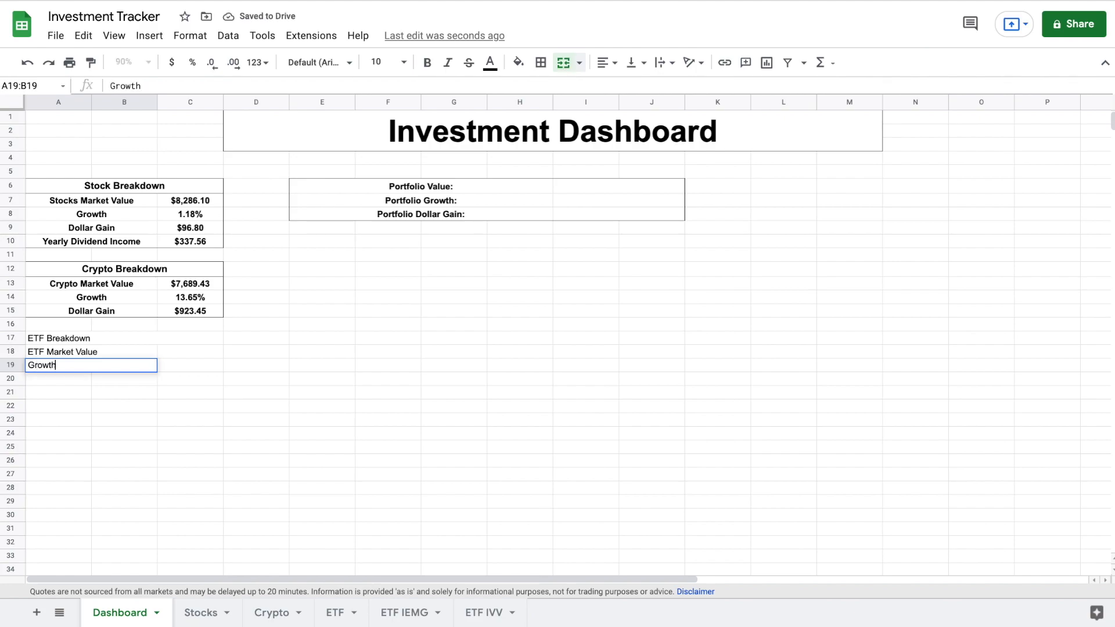
pyautogui.press('Return')
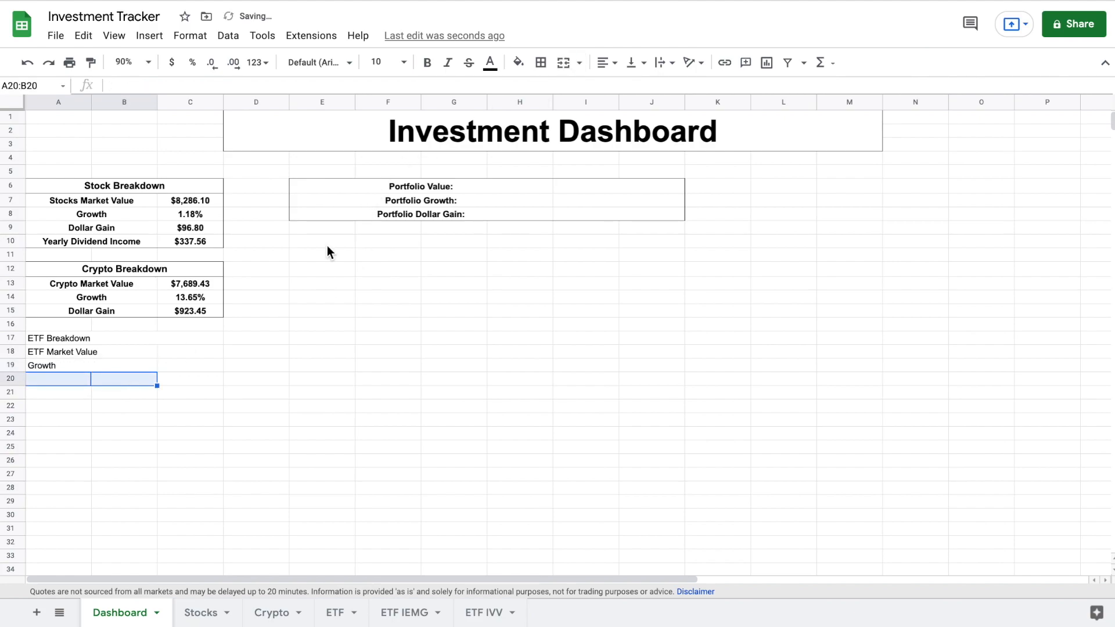
pyautogui.click(563, 62)
pyautogui.write('D')
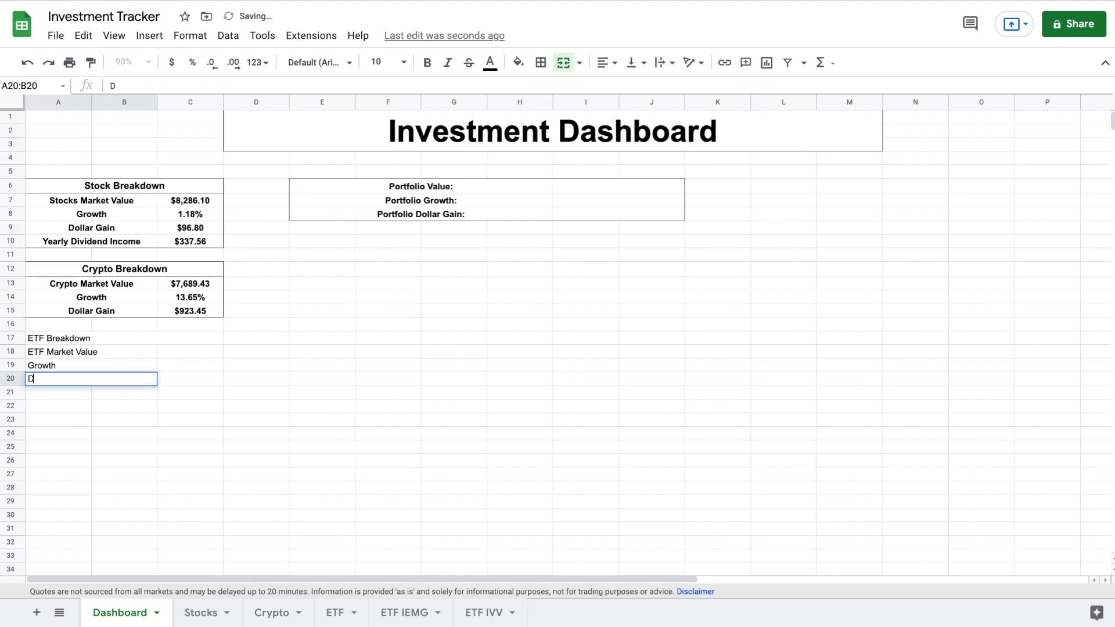
pyautogui.write('ollar Gain')
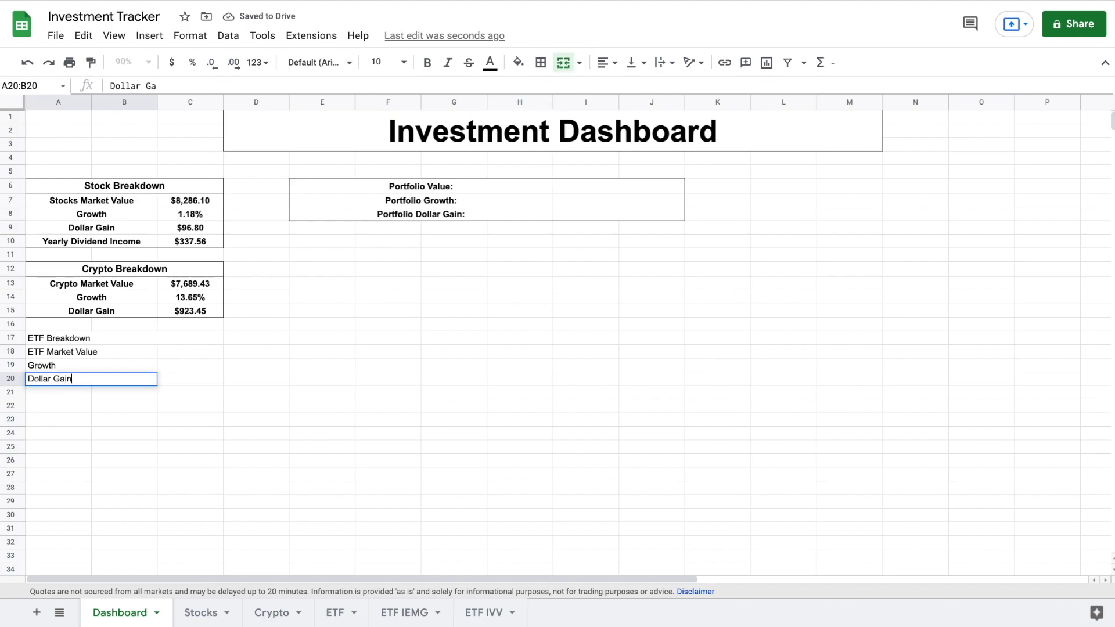
pyautogui.press('Return')
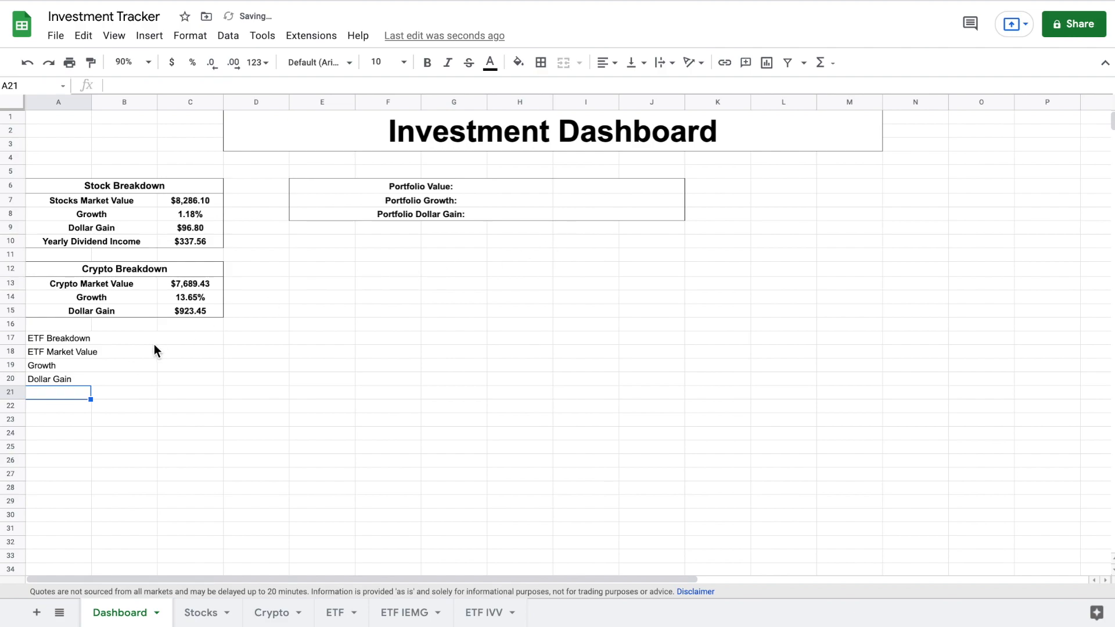
# - Add an outer border around the whole ETF Breakdown block A17:C20
pyautogui.moveTo(95, 337); pyautogui.dragTo(147, 385)
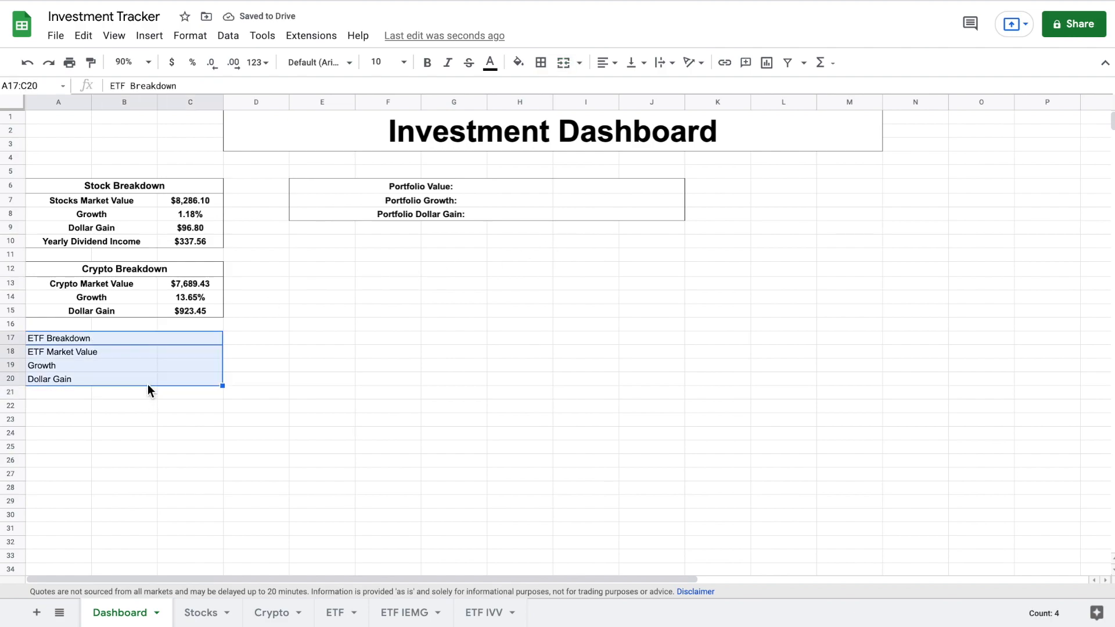
pyautogui.click(541, 63)
pyautogui.click(623, 92)
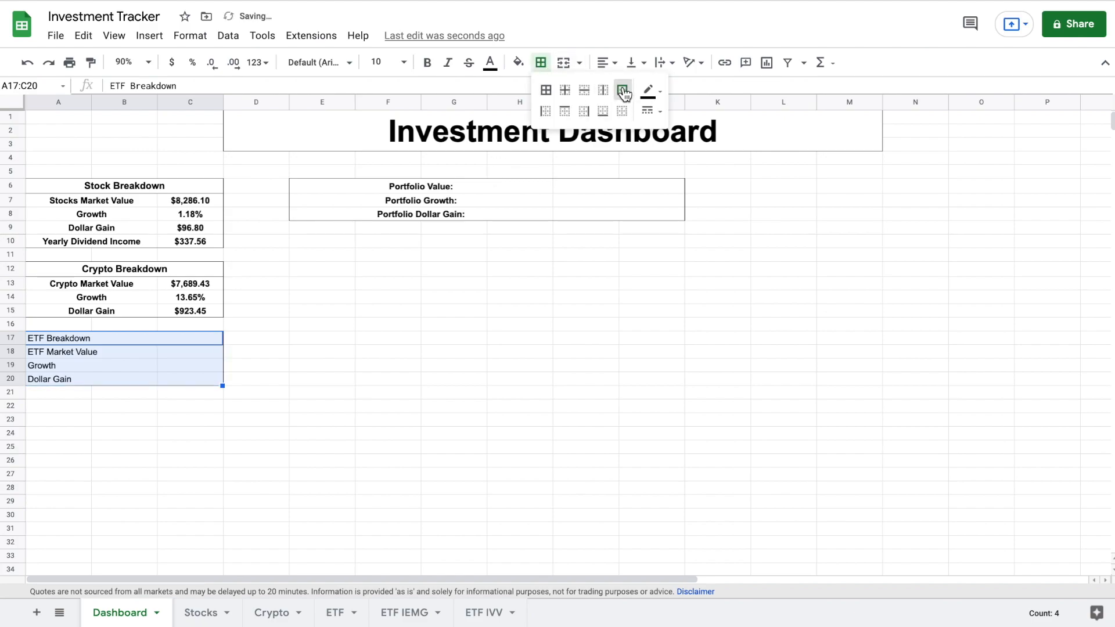
# - Add an outer border around the merged ETF Breakdown heading in A17:C17
pyautogui.click(169, 339)
pyautogui.click(562, 65)
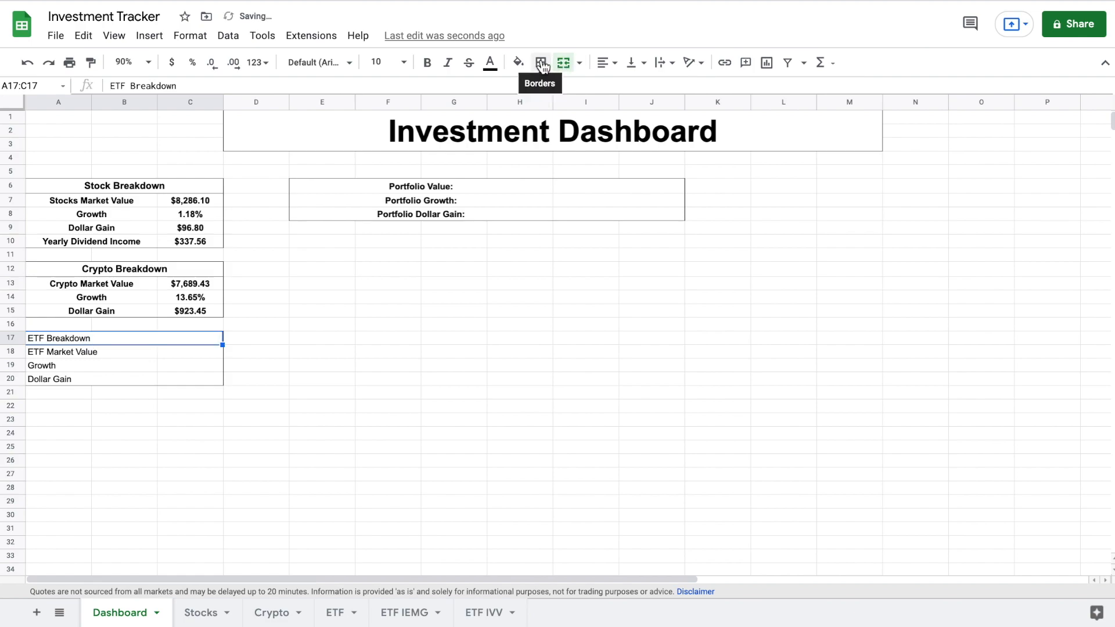
pyautogui.click(541, 62)
pyautogui.click(622, 92)
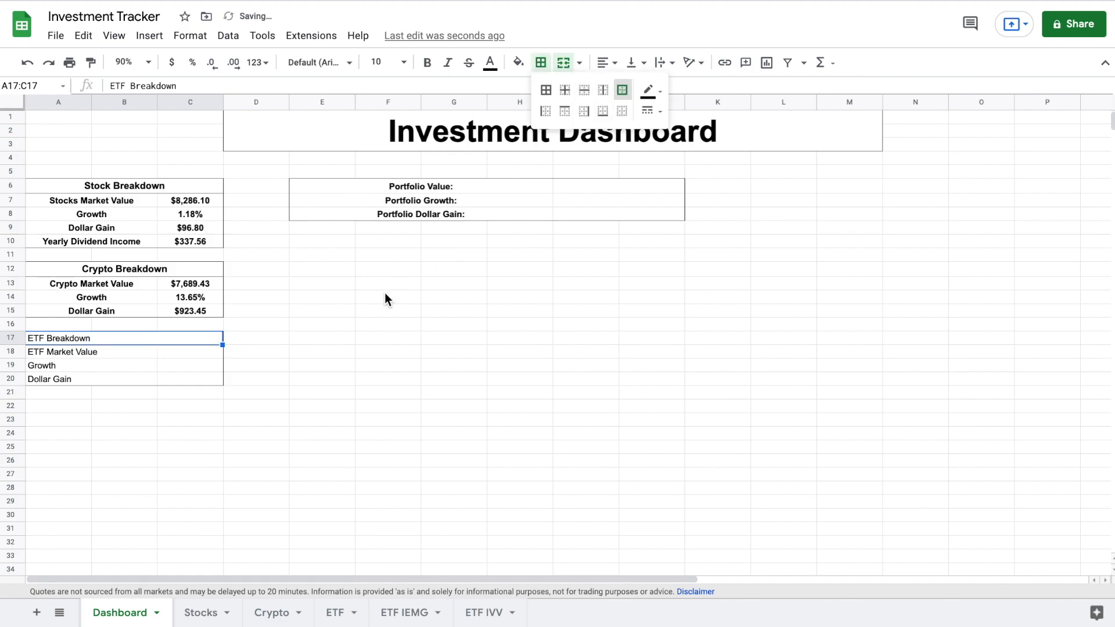
pyautogui.click(328, 323)
# - Calculate the ETF Market Value in C18 with =sum(ETF!F5:F8), totalling the ETF sheet's Market Value column
pyautogui.click(204, 352)
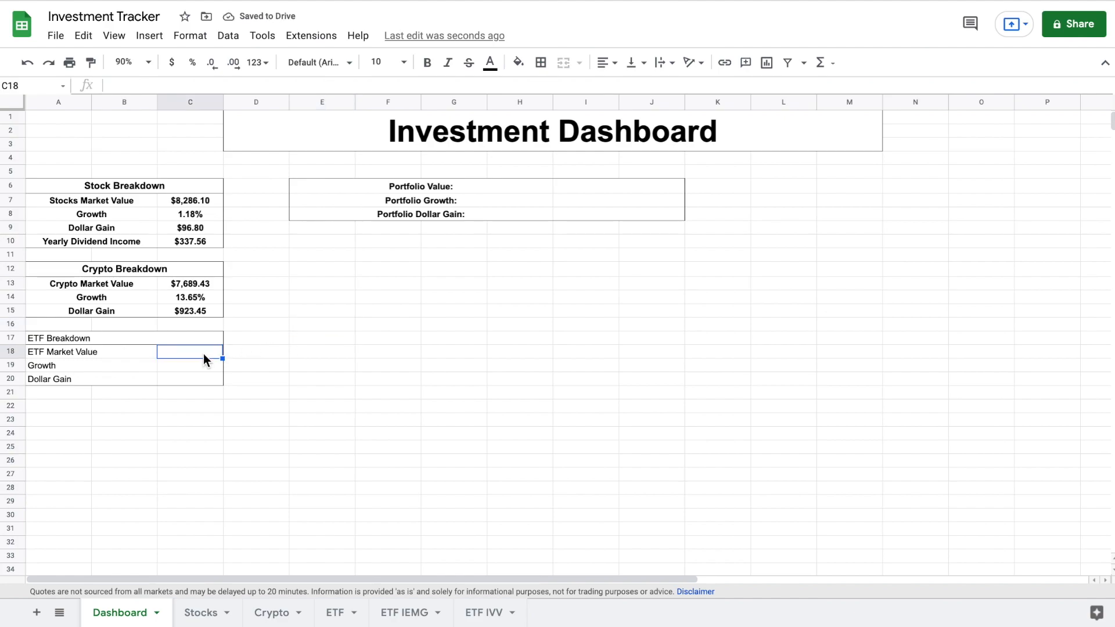
pyautogui.write('=sum(')
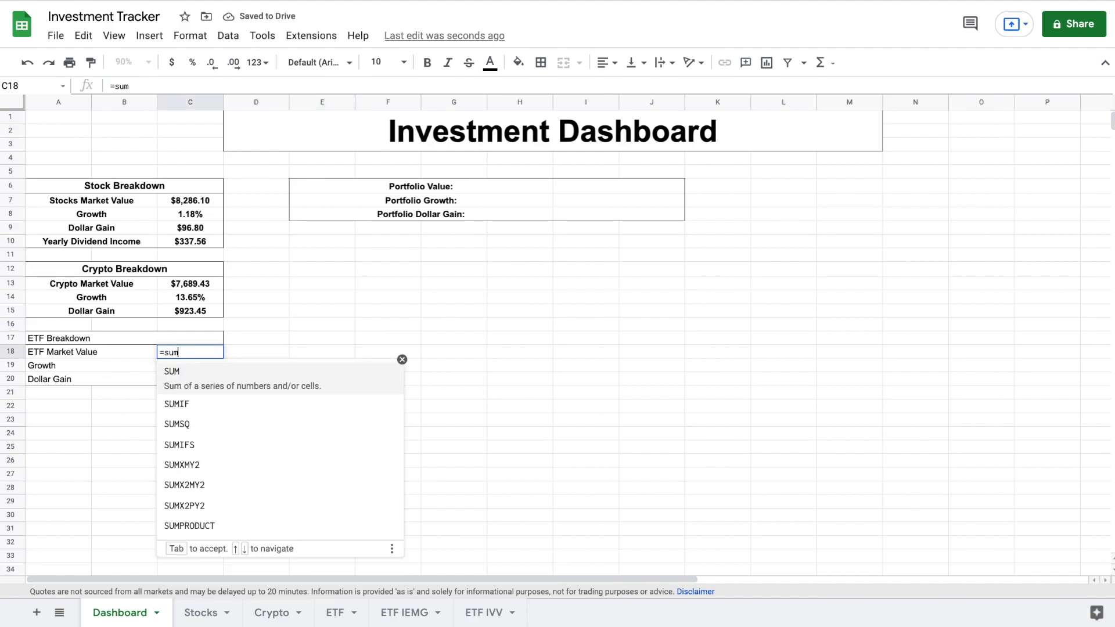
pyautogui.click(338, 613)
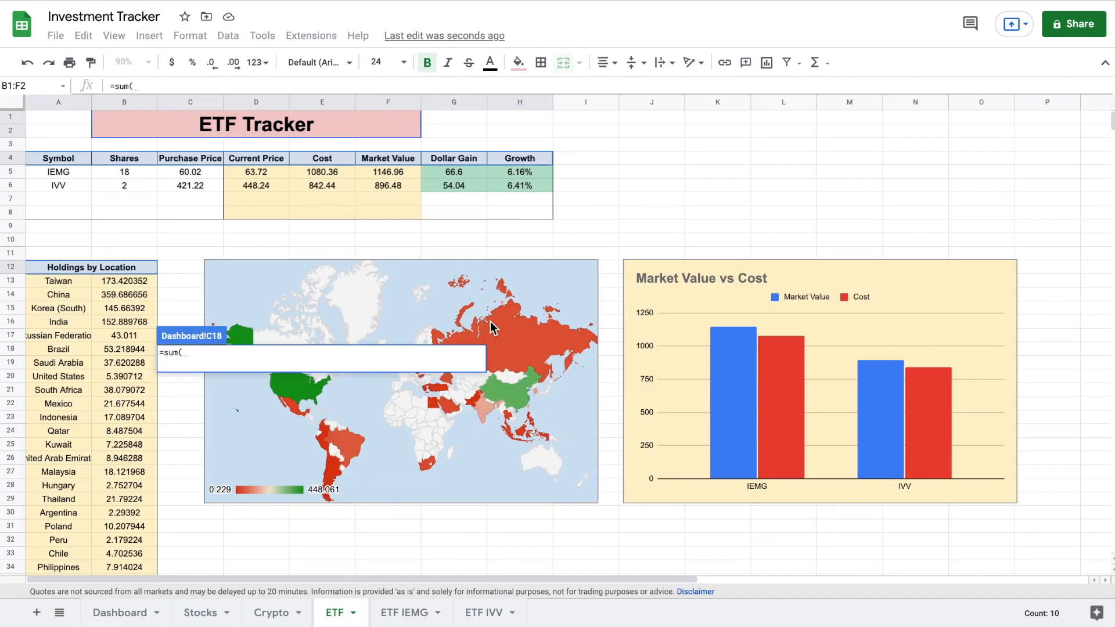
pyautogui.moveTo(391, 170); pyautogui.dragTo(394, 213)
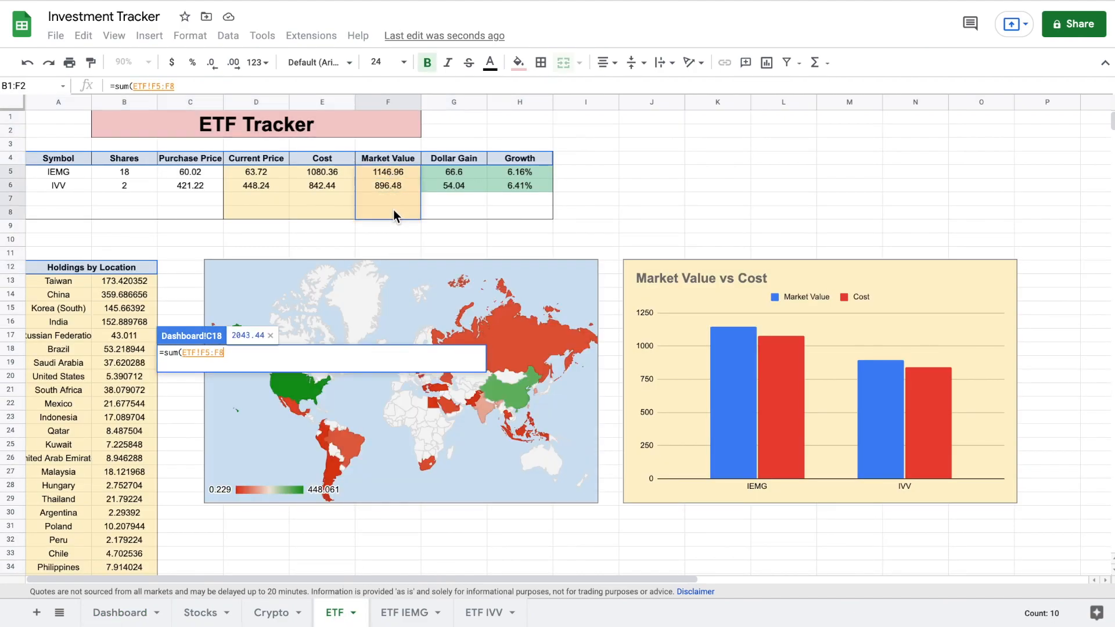
pyautogui.press('Return')
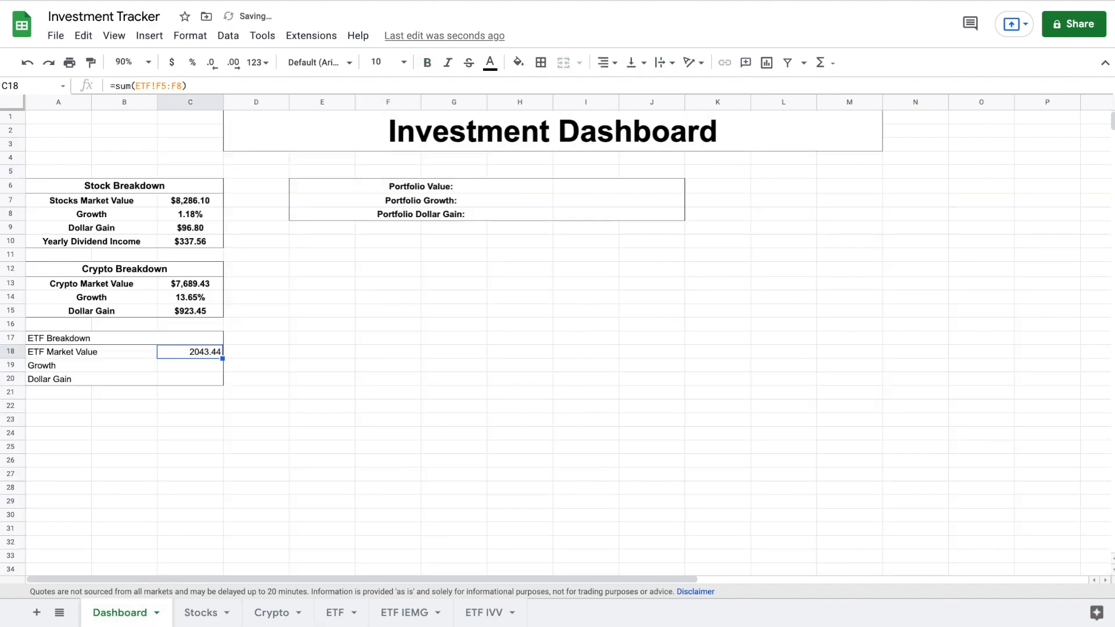
# - Calculate the ETF Growth in C19 with =sum(ETF!G5:G8)/sum(ETF!E5:E8), dividing total dollar gain by total cost
pyautogui.click(206, 366)
pyautogui.write('=sum(')
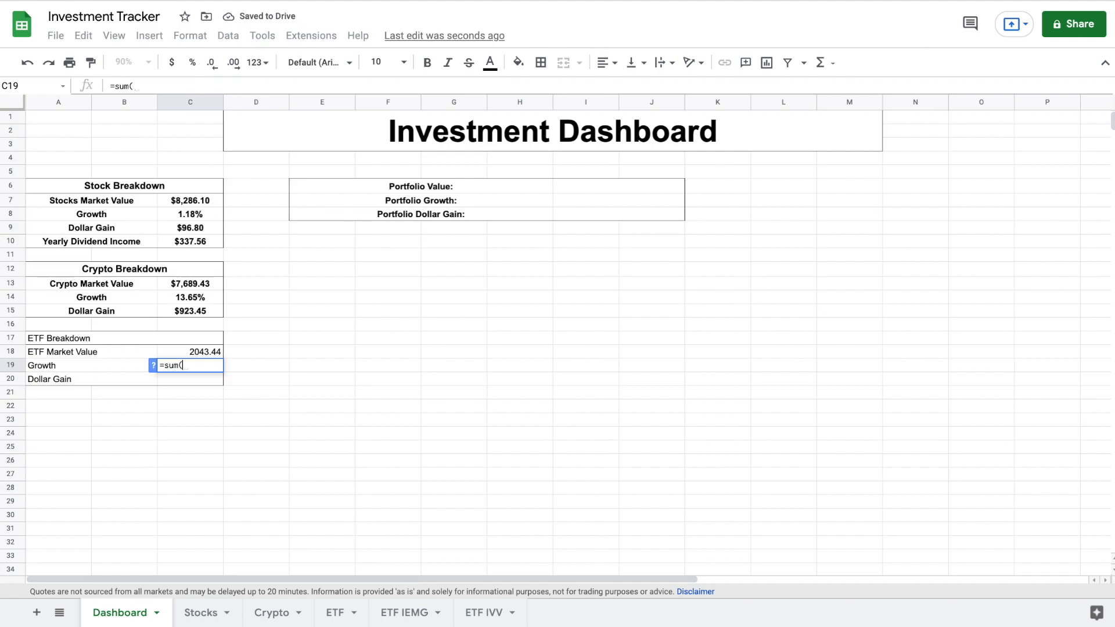
pyautogui.click(337, 613)
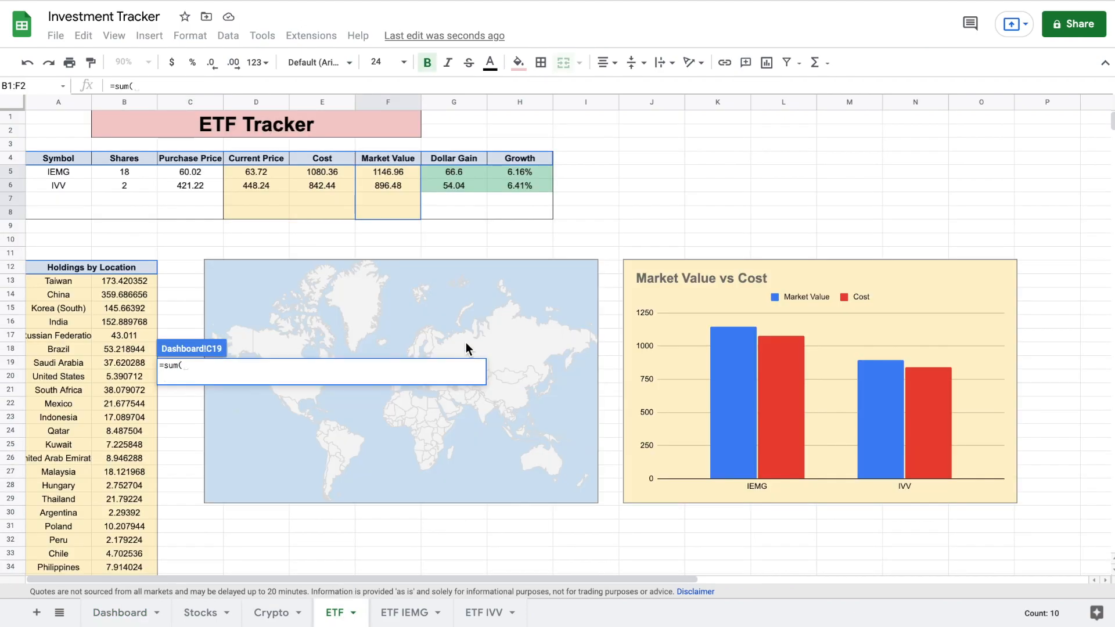
pyautogui.moveTo(466, 169); pyautogui.dragTo(466, 209)
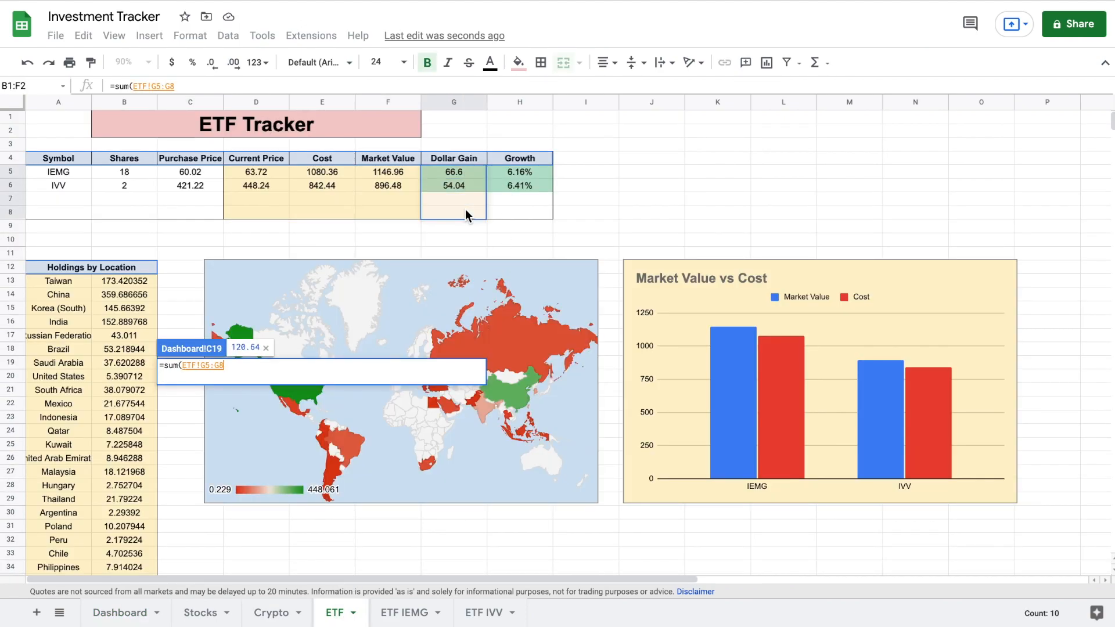
pyautogui.write(')/')
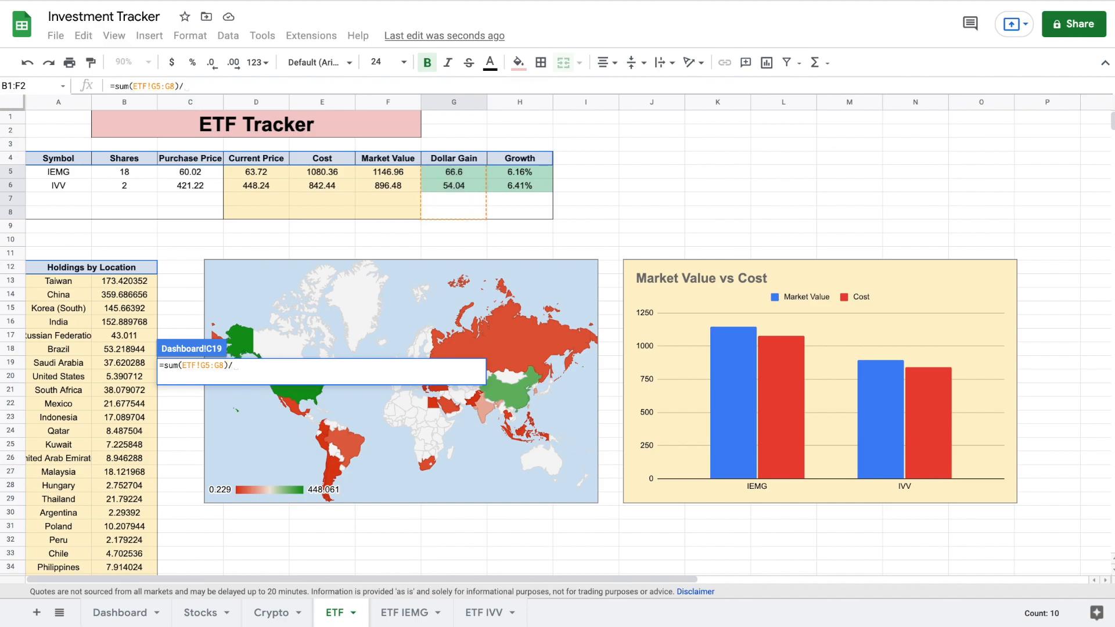
pyautogui.write('sum(')
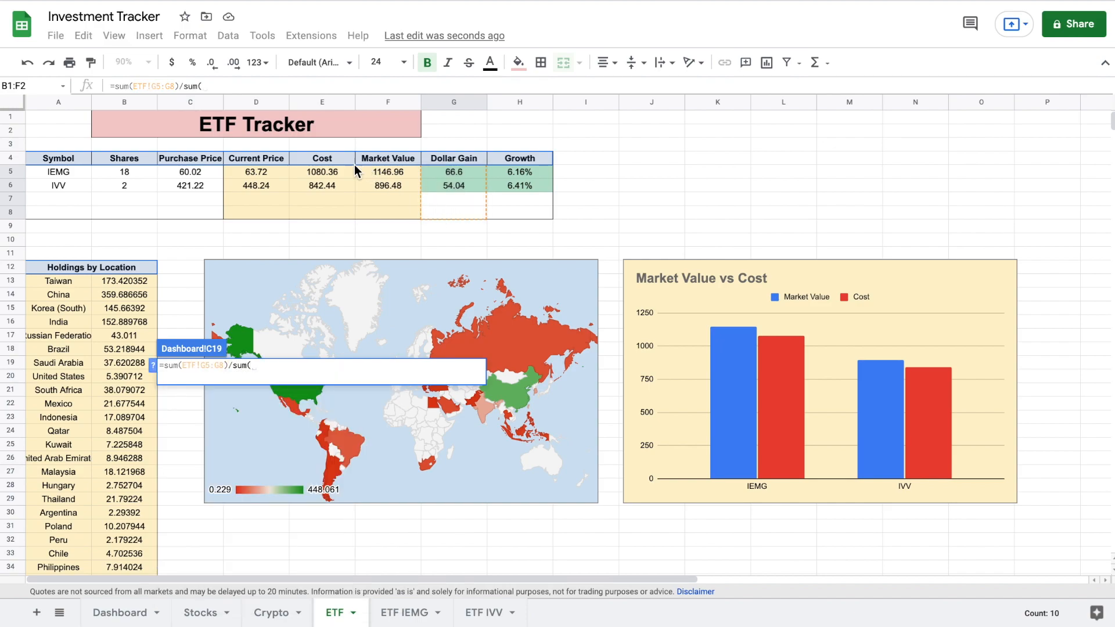
pyautogui.moveTo(341, 171); pyautogui.dragTo(341, 213)
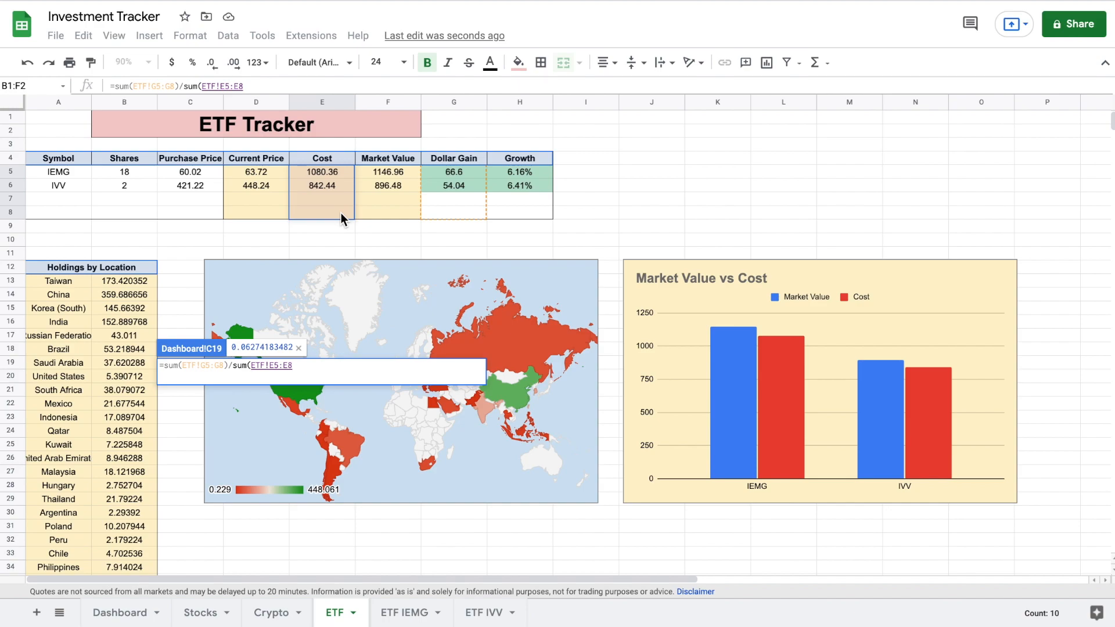
pyautogui.write(')')
pyautogui.press('Return')
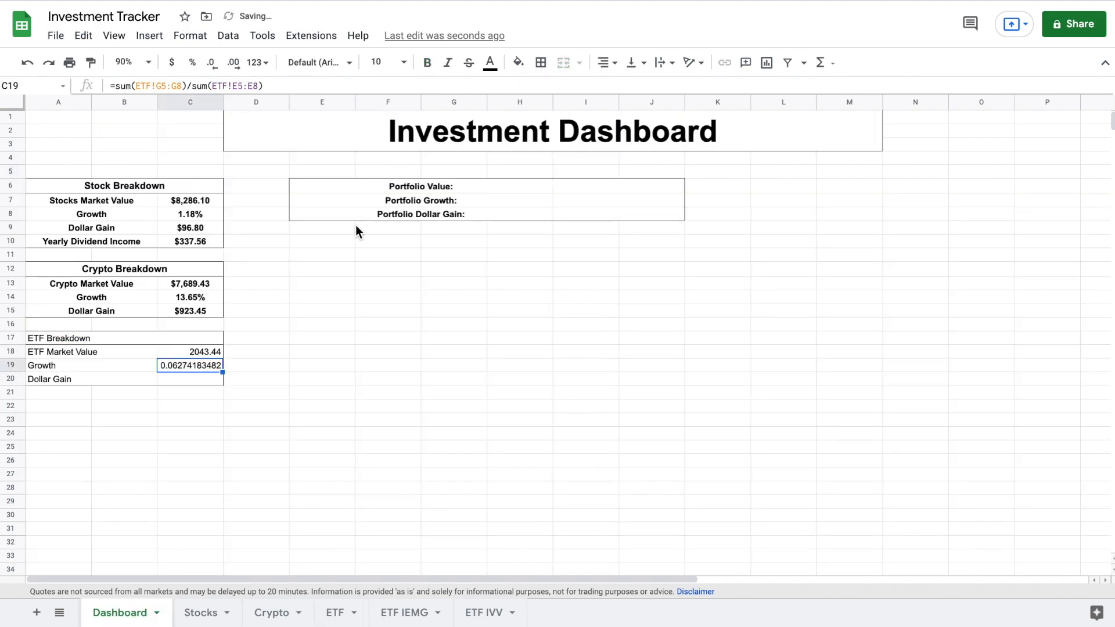
# - Calculate the ETF Dollar Gain in C20 with =sum(ETF!G5:G8), totalling the ETF sheet's Dollar Gain column
pyautogui.click(211, 378)
pyautogui.write('=')
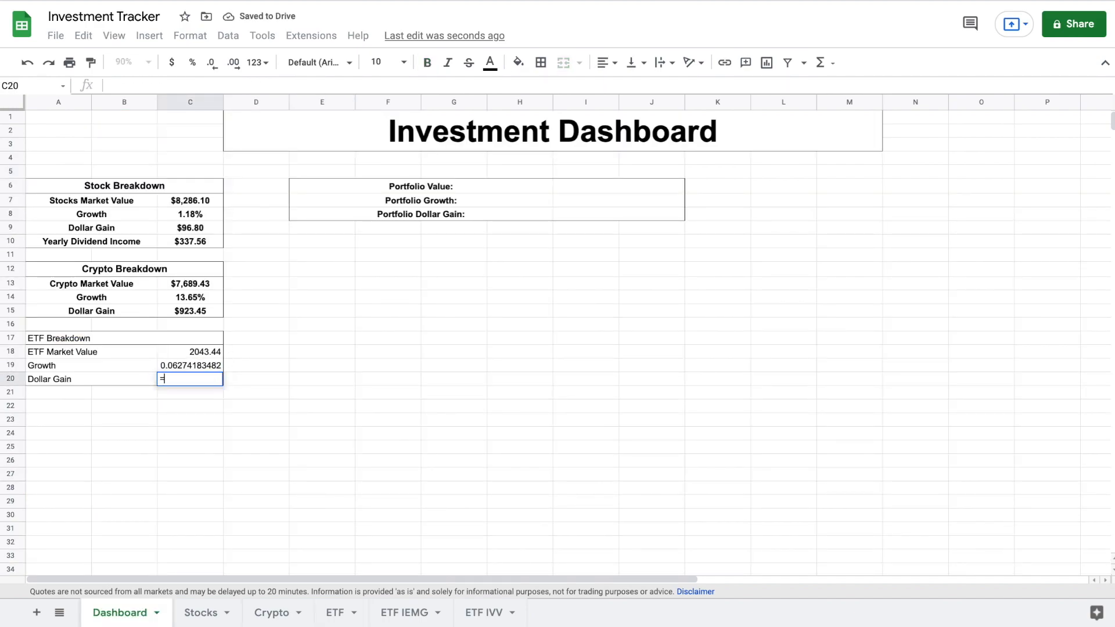
pyautogui.write('sum(')
pyautogui.click(340, 613)
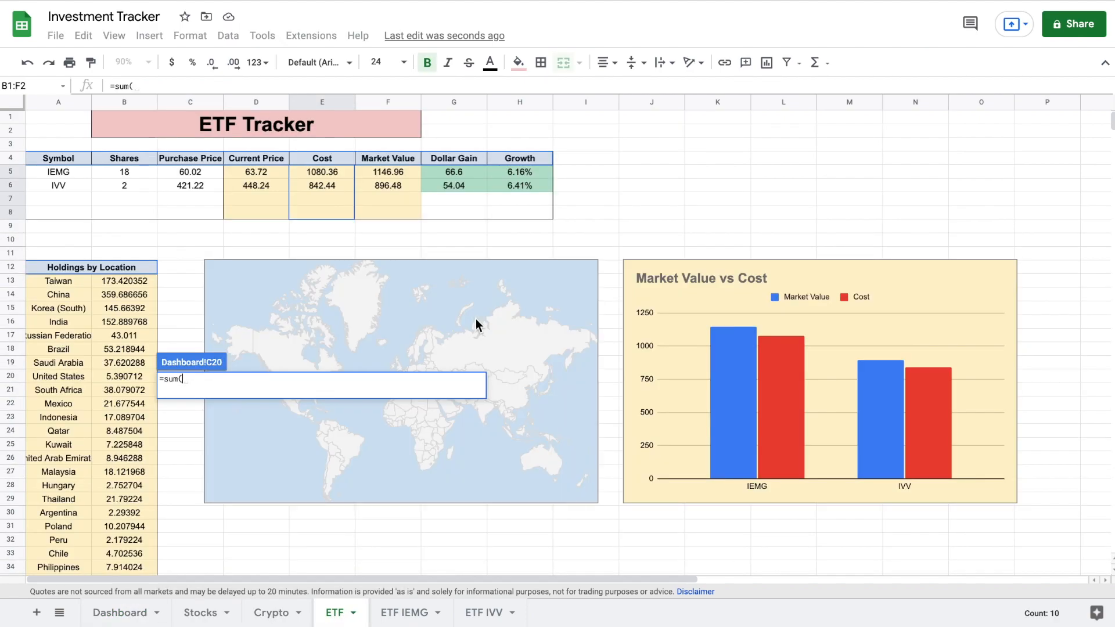
pyautogui.moveTo(473, 172); pyautogui.dragTo(472, 210)
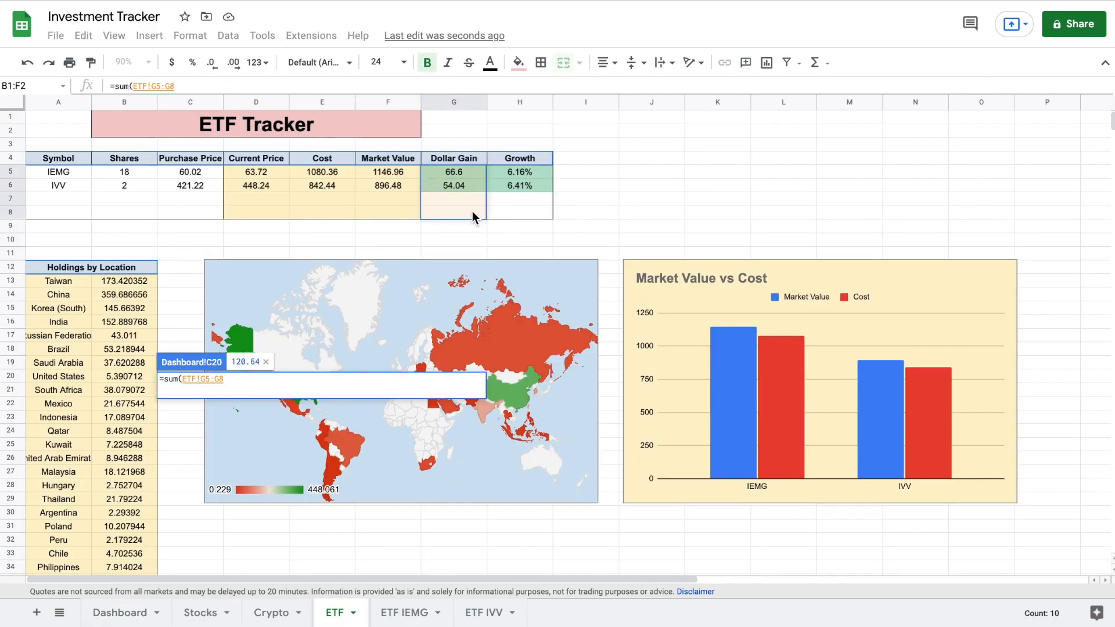
pyautogui.press('Return')
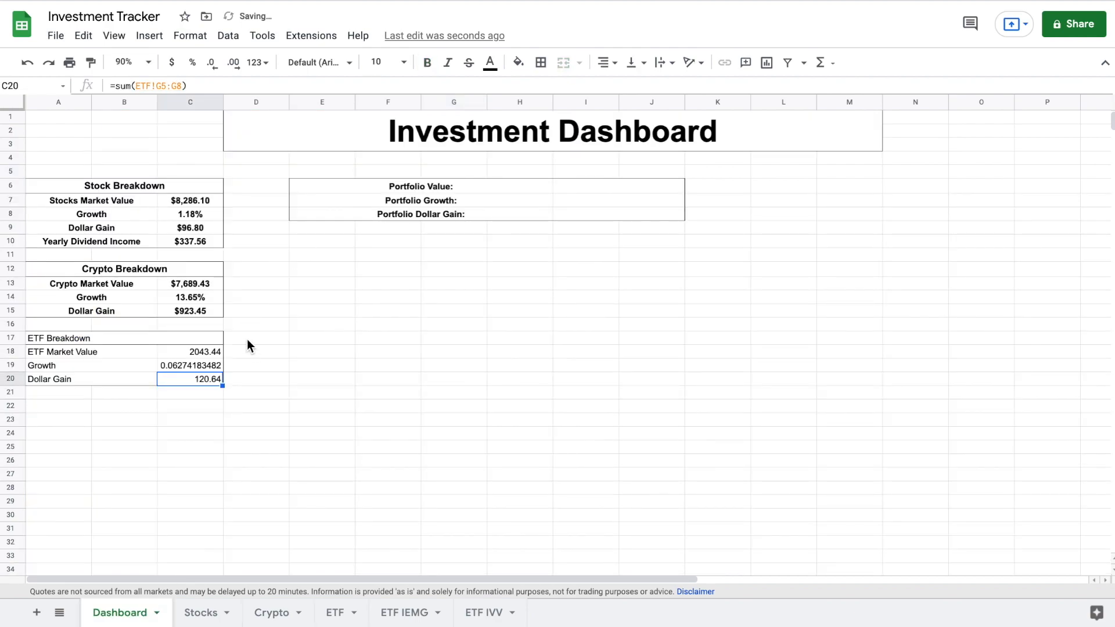
# - Format C18 and C20 as currency and the ETF Growth value in C19 as a percentage
pyautogui.keyDown('ctrl'); pyautogui.click(215, 350); pyautogui.keyUp('ctrl')
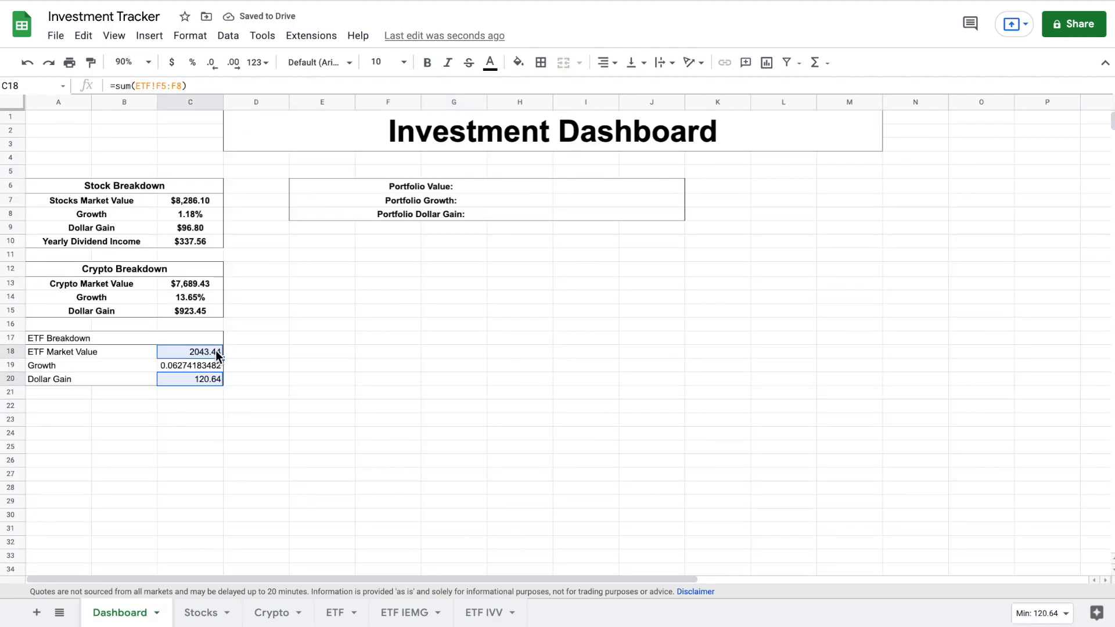
pyautogui.click(172, 62)
pyautogui.click(208, 364)
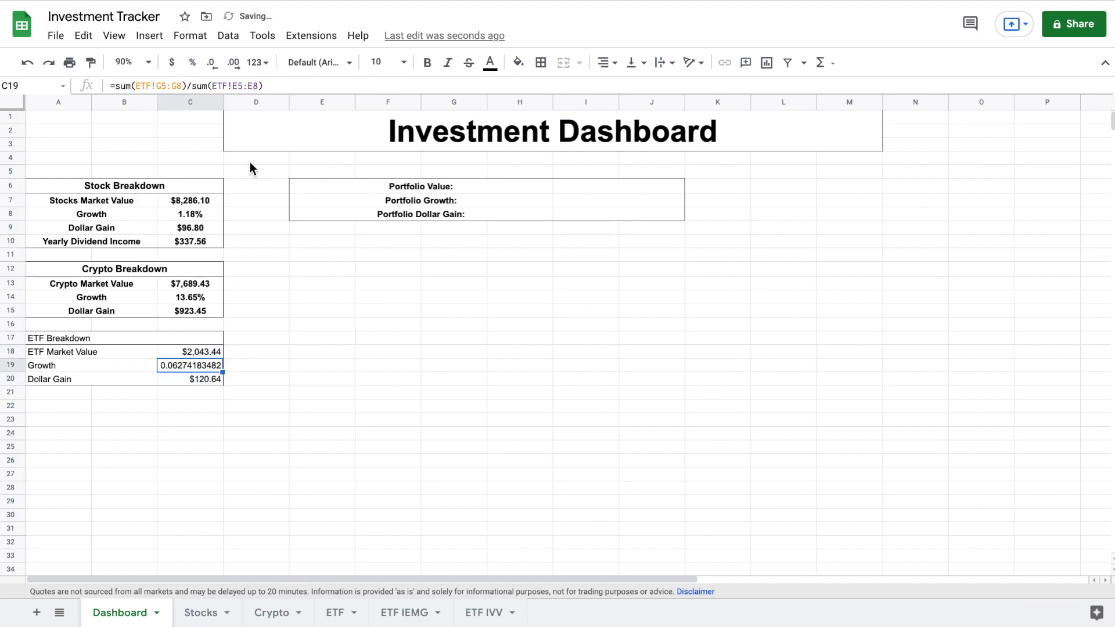
pyautogui.click(192, 62)
# - Make the ETF Breakdown block A17:C20 bold and center its contents horizontally
pyautogui.moveTo(143, 336); pyautogui.dragTo(145, 385)
pyautogui.click(427, 63)
pyautogui.click(604, 69)
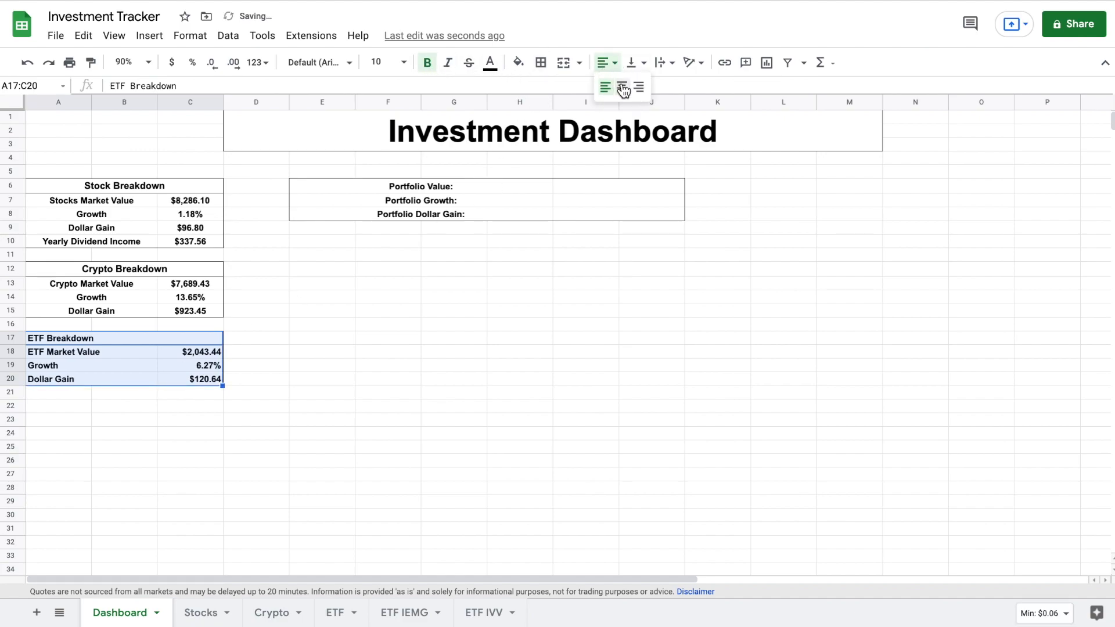
pyautogui.click(619, 84)
# - Set the font size of the ETF Breakdown heading in A17:C17 to 11
pyautogui.click(183, 336)
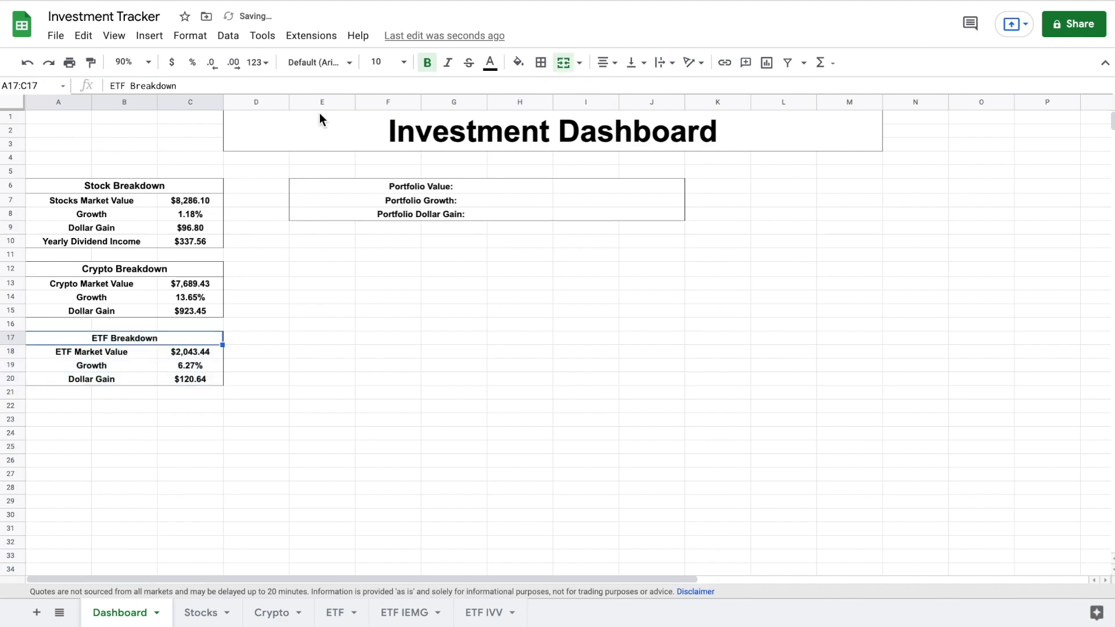
pyautogui.click(401, 64)
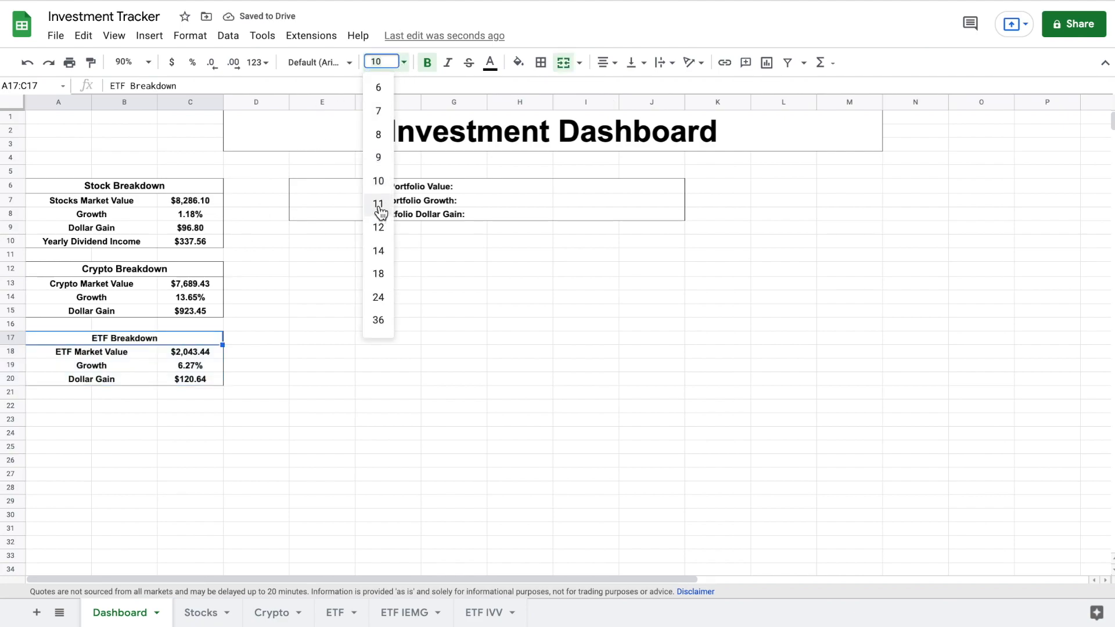
pyautogui.click(378, 206)
pyautogui.click(308, 286)
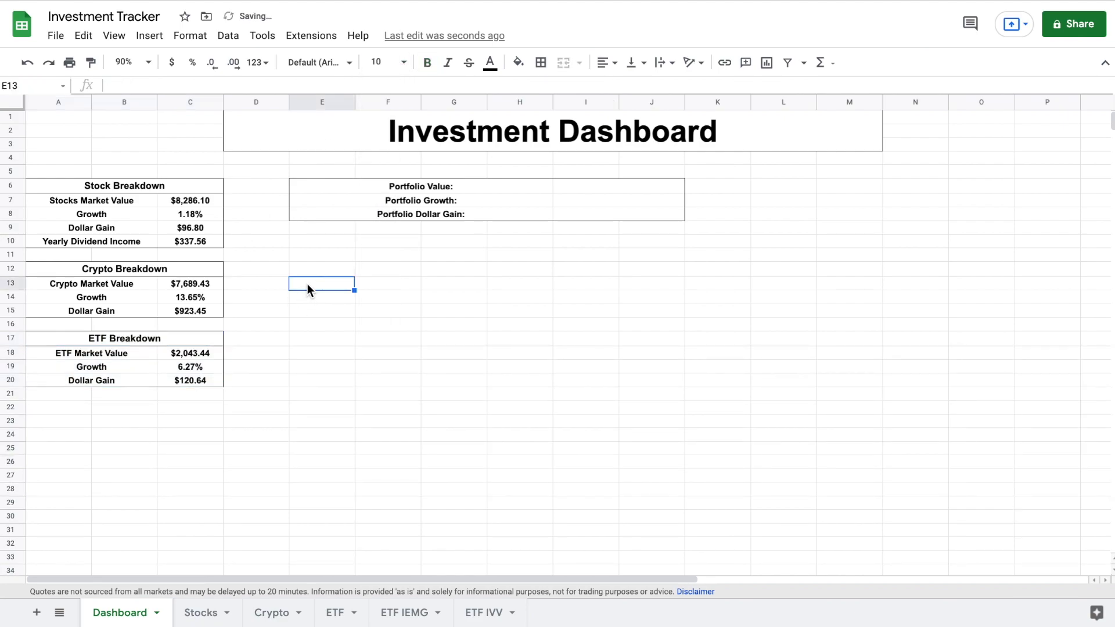
# - Calculate the Portfolio Value in I6:J6 with =sum(C7,C13,C18), adding the stock, crypto and ETF market values
pyautogui.click(586, 189)
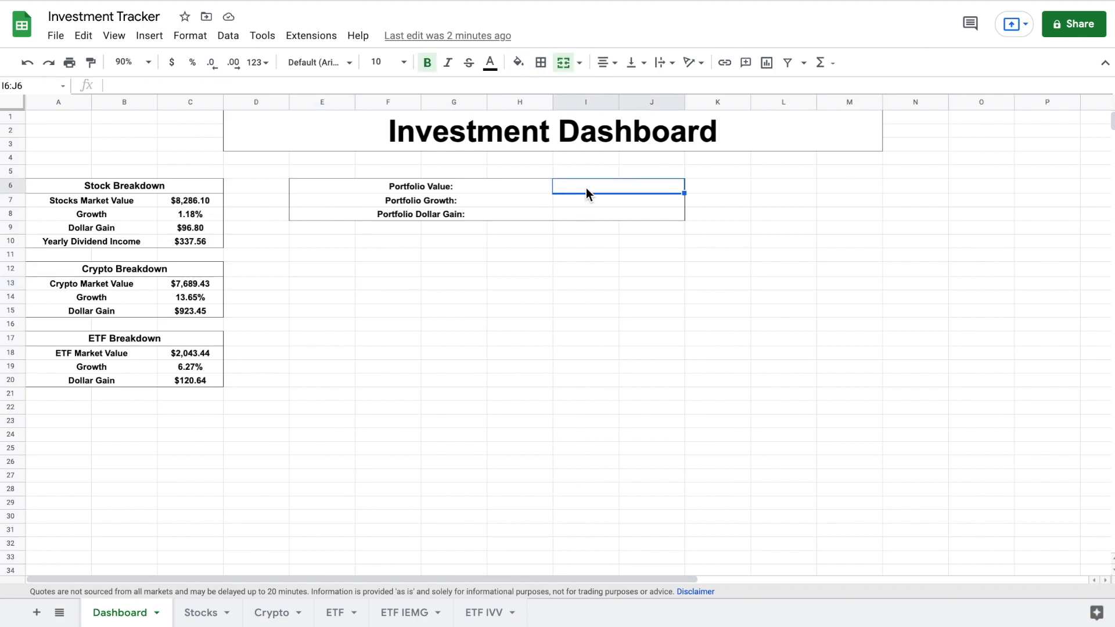
pyautogui.write('=s')
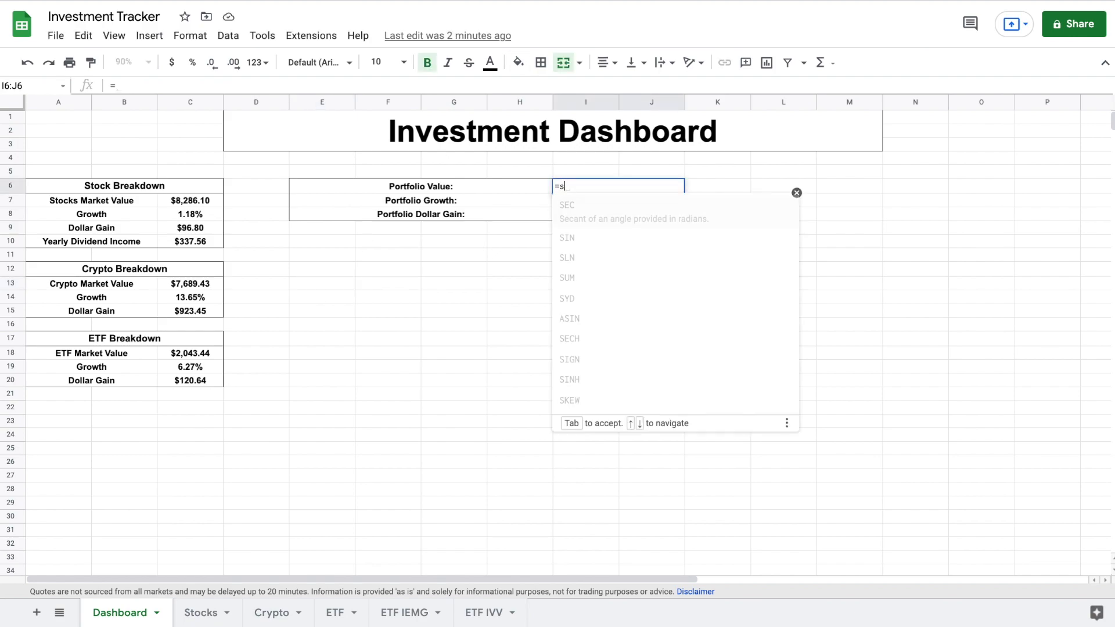
pyautogui.write('um(')
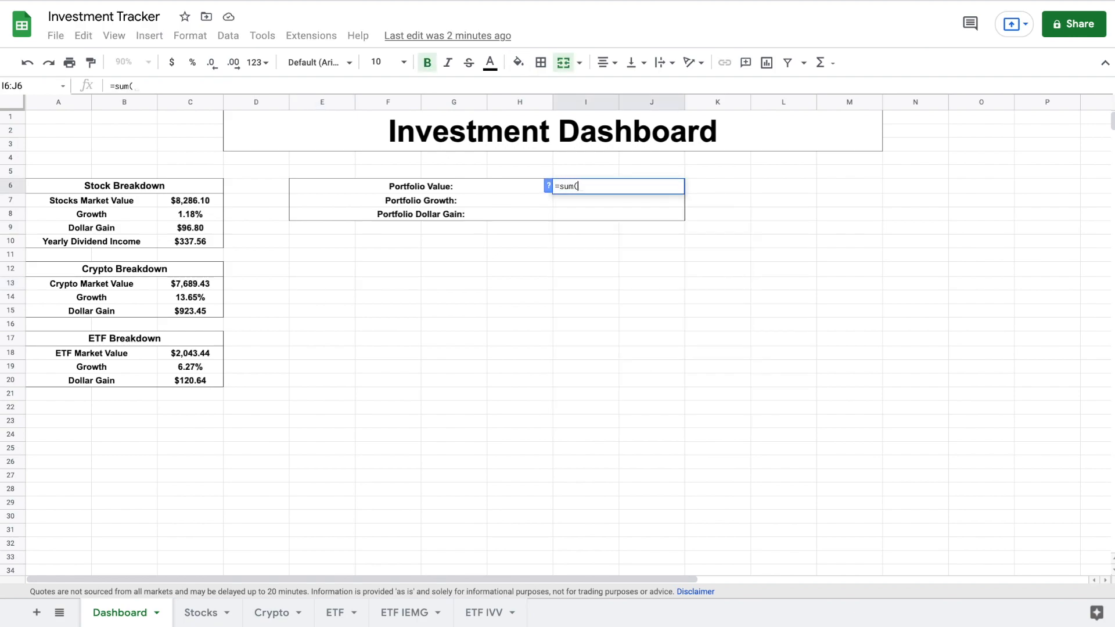
pyautogui.click(211, 201)
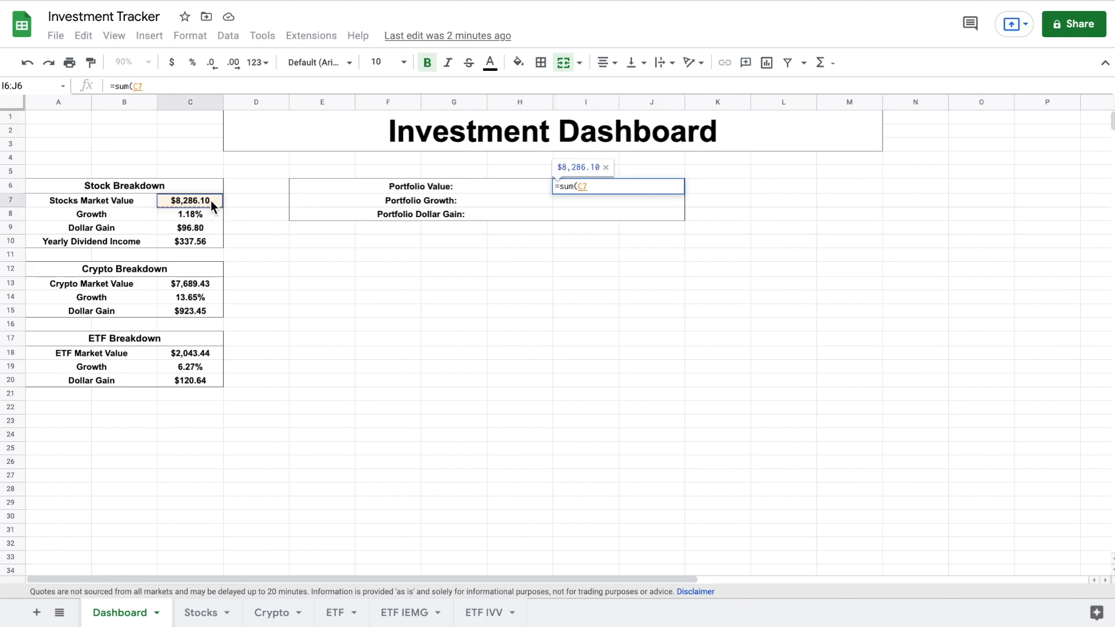
pyautogui.write(',')
pyautogui.click(207, 281)
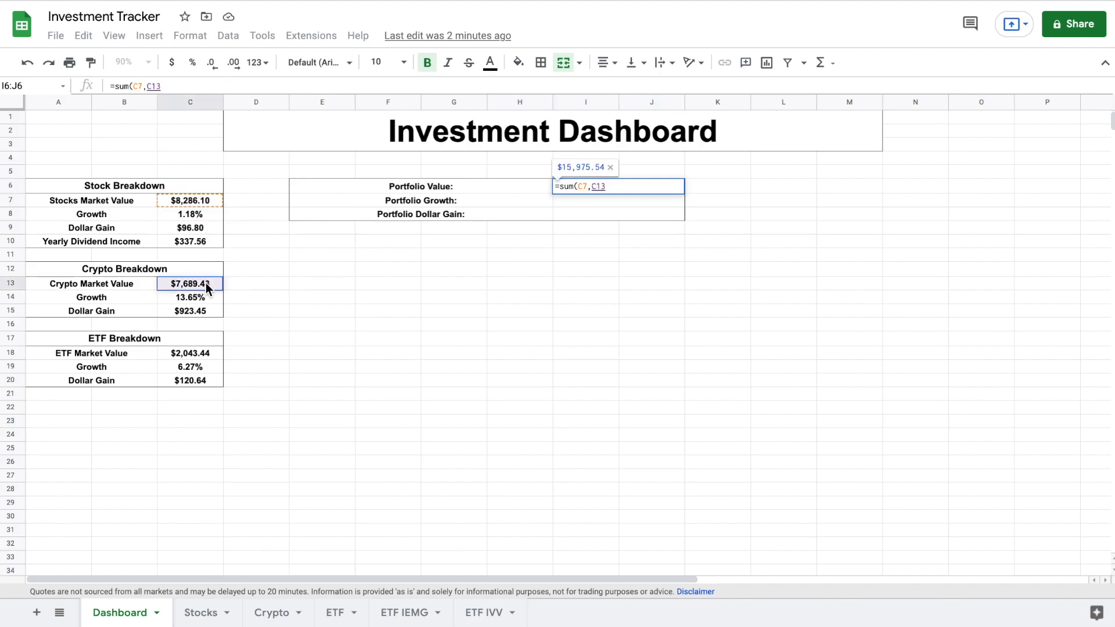
pyautogui.write(',')
pyautogui.click(208, 352)
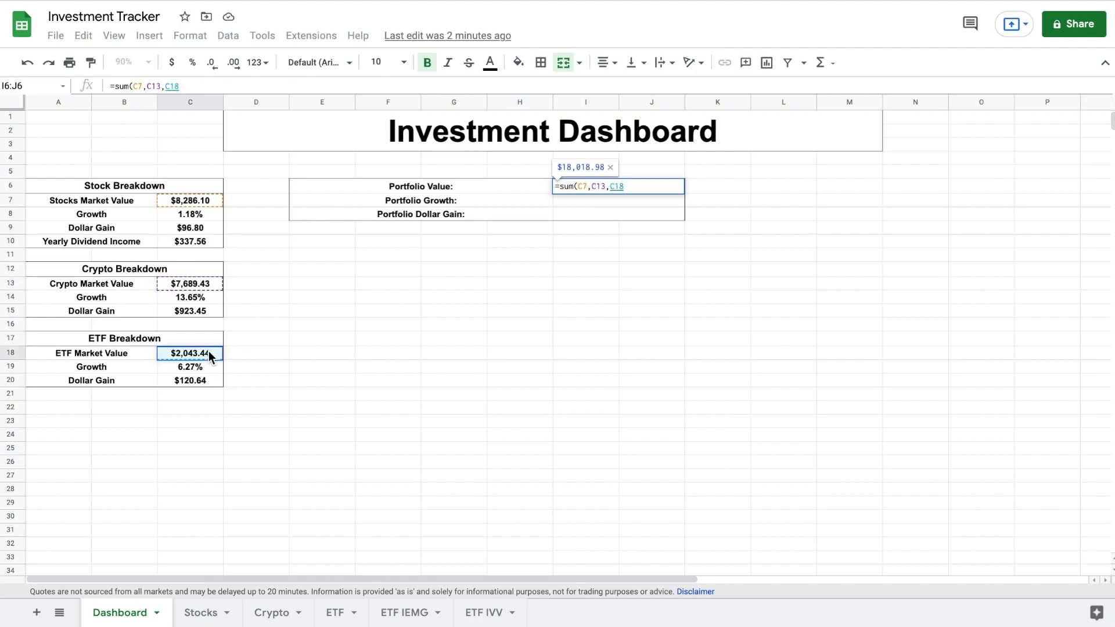
pyautogui.write(')')
pyautogui.press('Return')
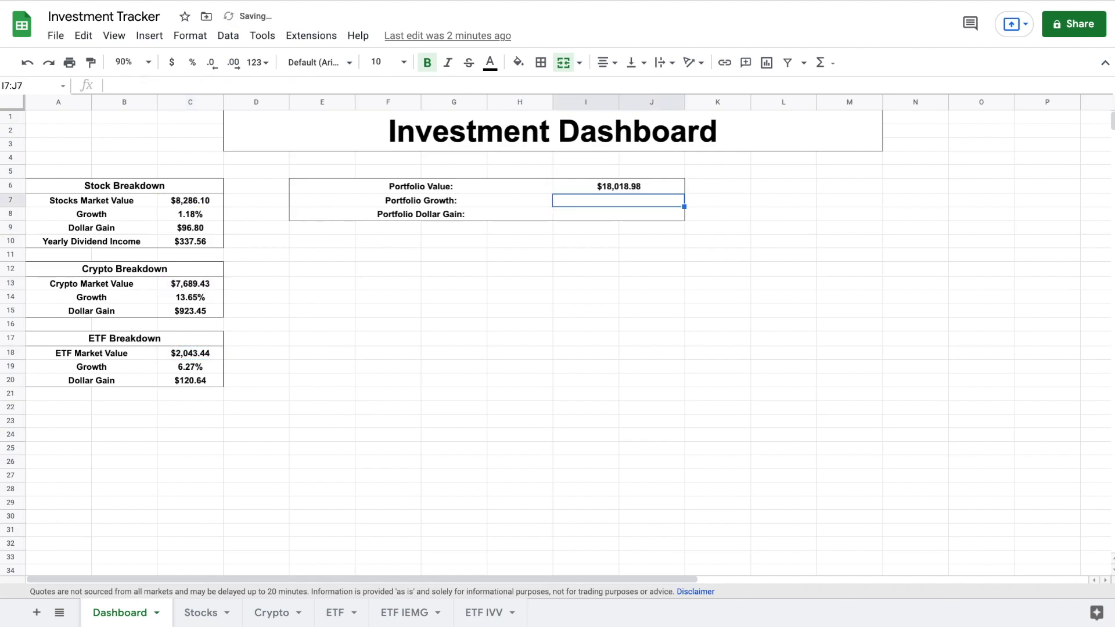
# - Calculate the Portfolio Dollar Gain in I8:J8 with =sum(C20,C15,C9), adding the ETF, crypto and stock gains
pyautogui.click(610, 216)
pyautogui.write('=sum(')
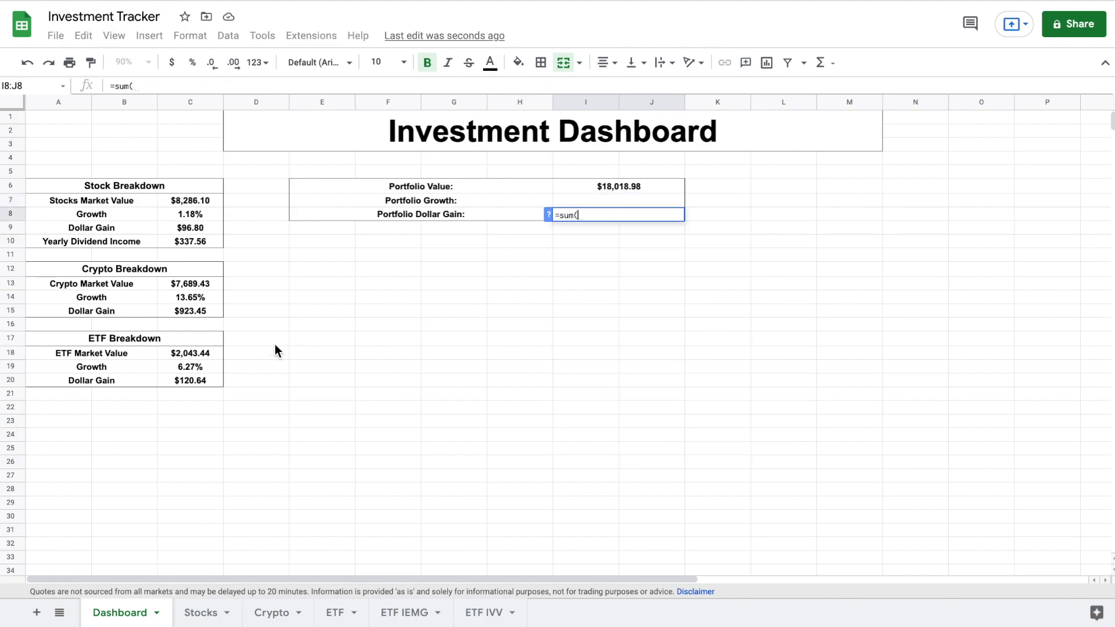
pyautogui.click(206, 385)
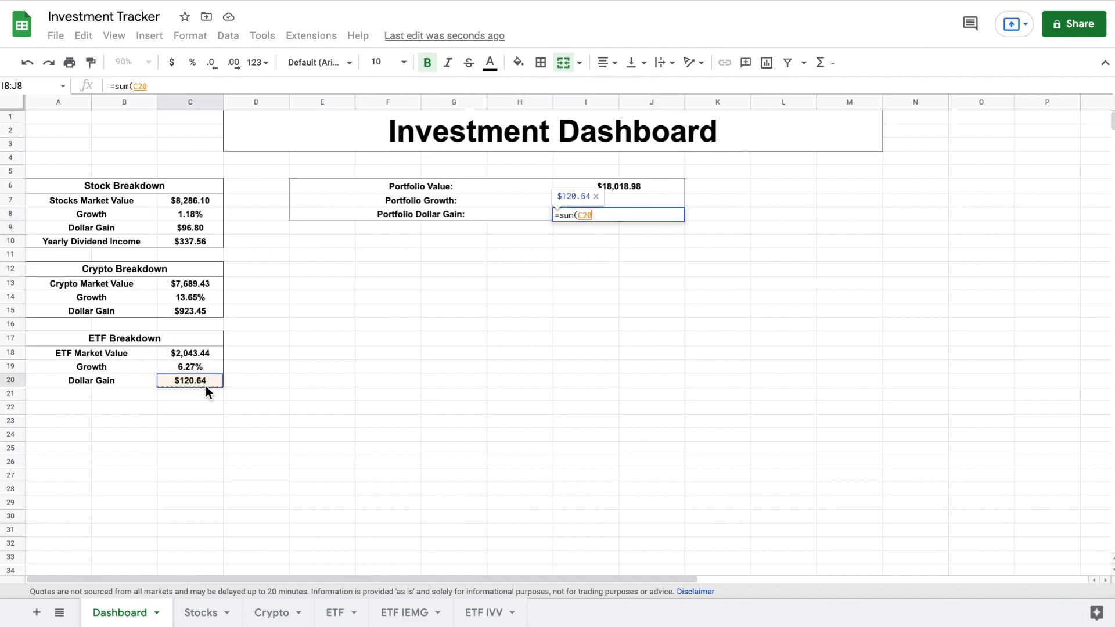
pyautogui.write(',')
pyautogui.click(207, 312)
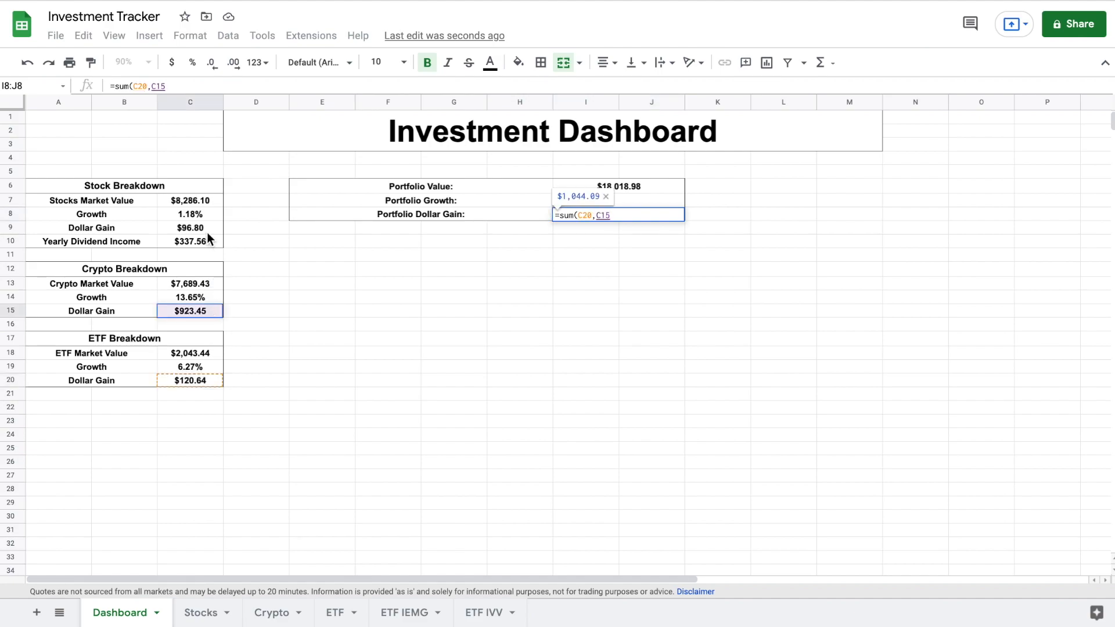
pyautogui.write(',')
pyautogui.click(207, 232)
pyautogui.write(')')
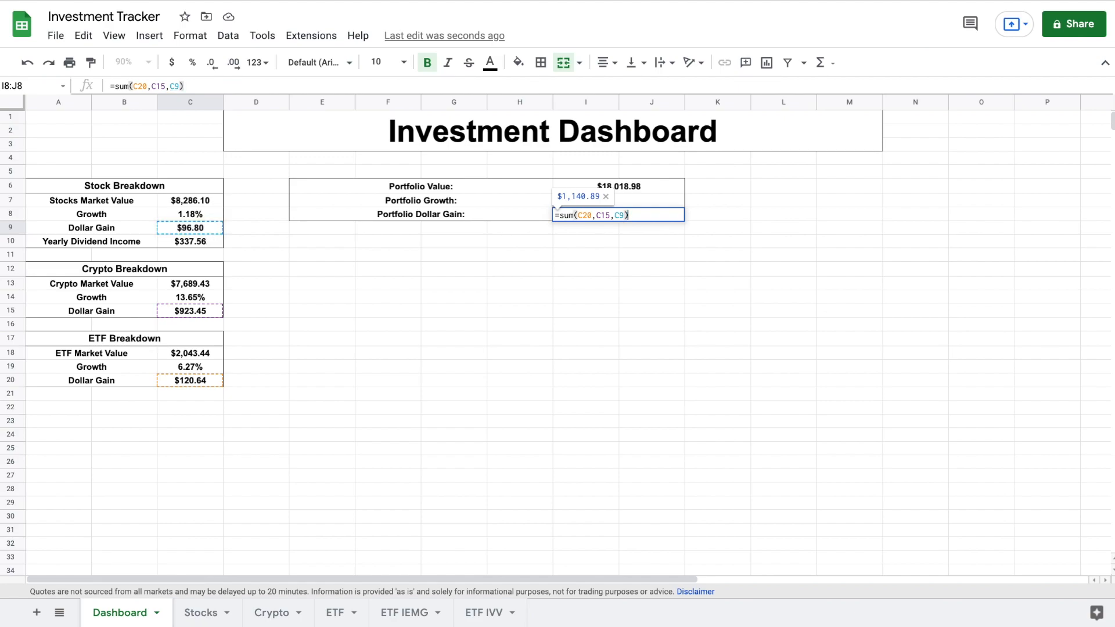
pyautogui.press('Return')
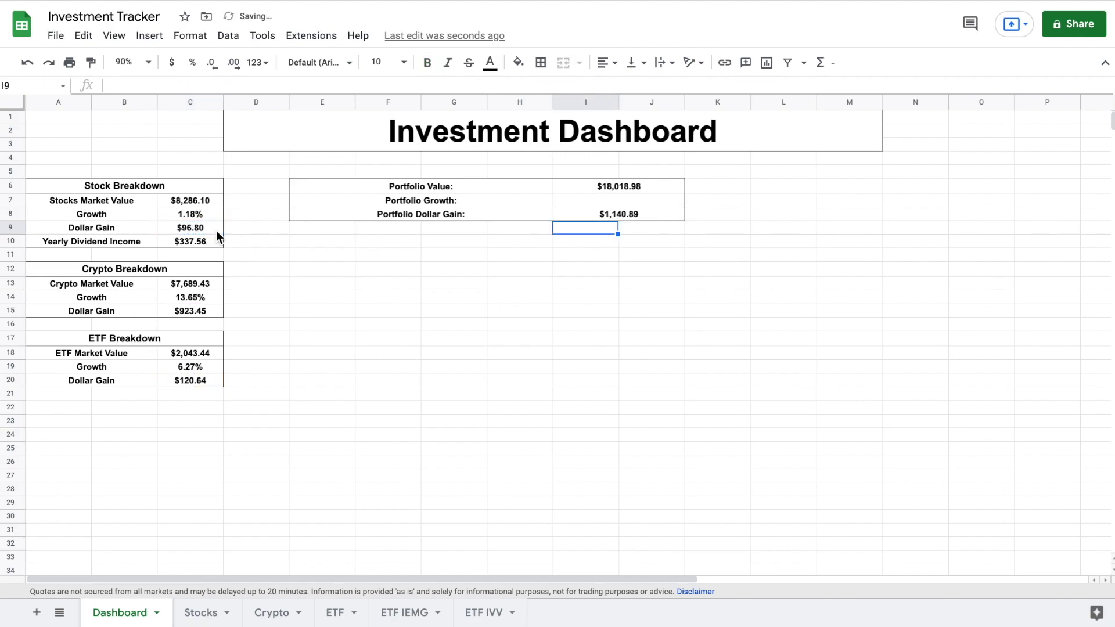
# - Calculate the Portfolio Growth in I7:J7 with =(I8)/(I6-I8), dividing the dollar gain by the portfolio value minus that gain
pyautogui.click(621, 199)
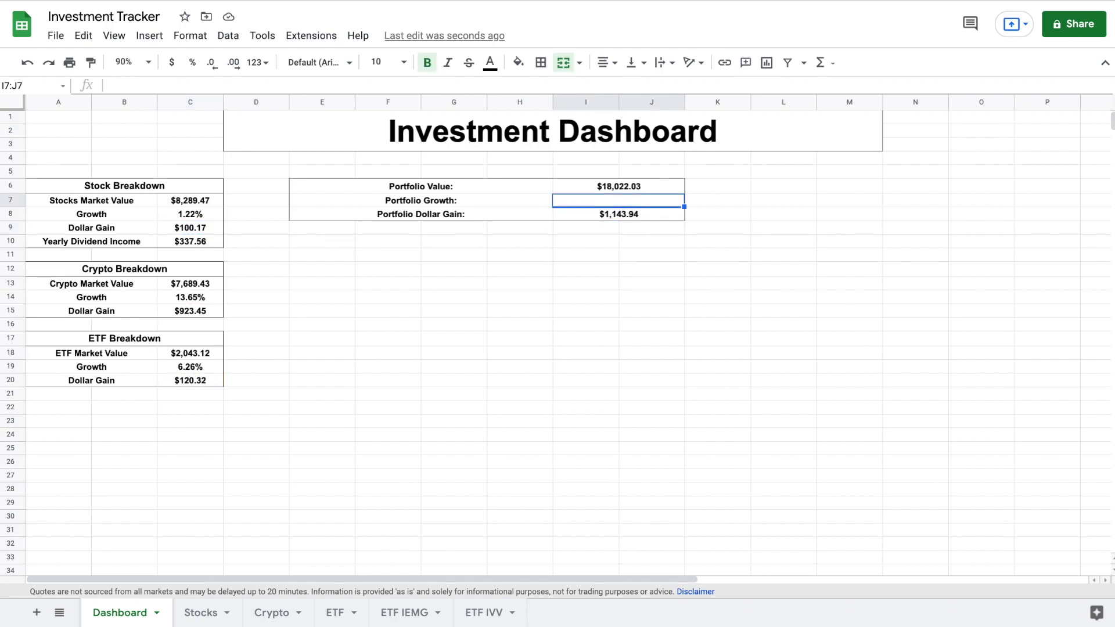
pyautogui.write('=')
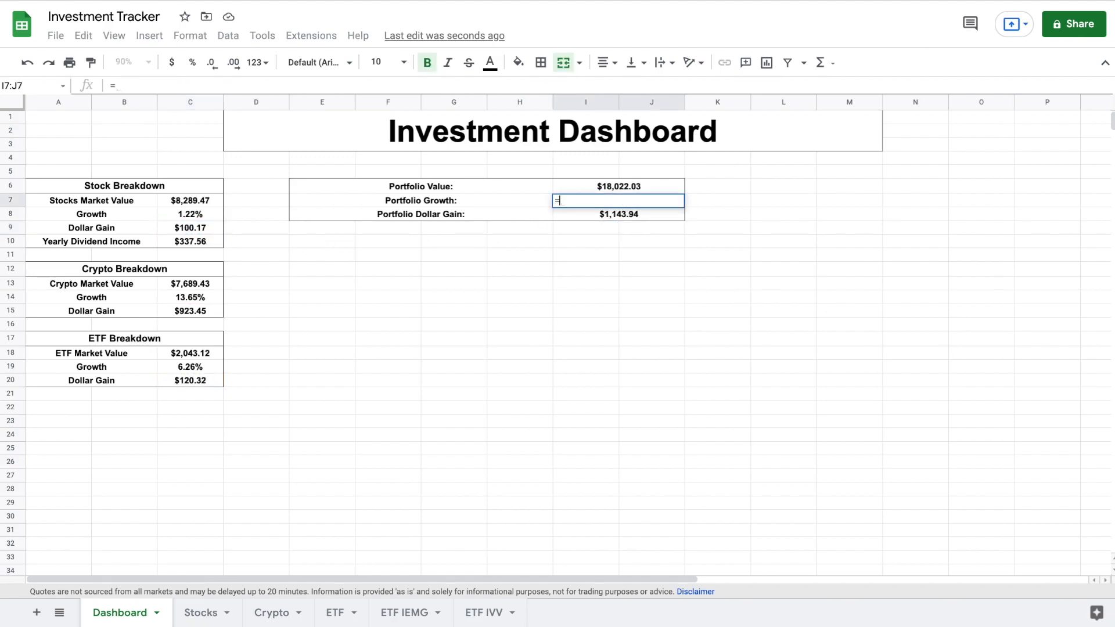
pyautogui.click(639, 214)
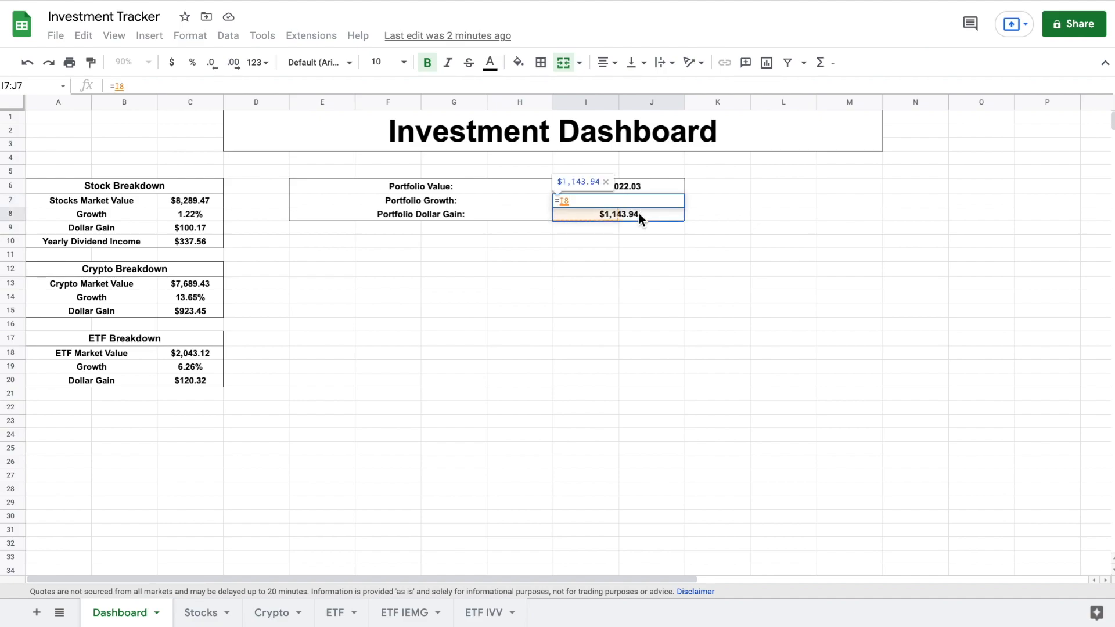
pyautogui.press('BackSpace')
pyautogui.press('BackSpace')
pyautogui.write('(')
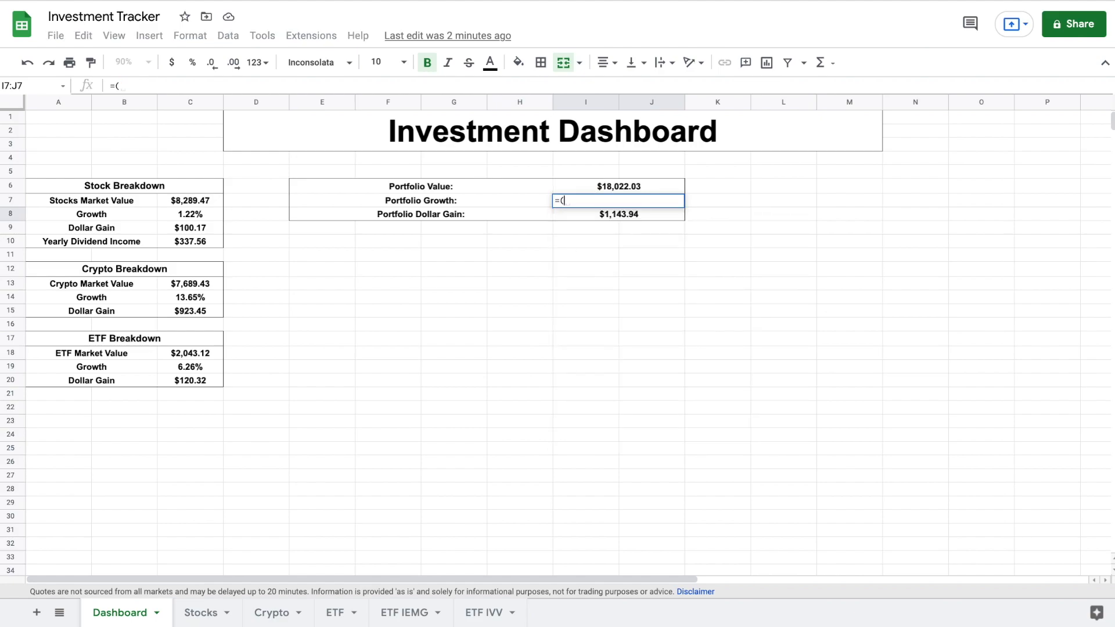
pyautogui.click(641, 214)
pyautogui.write(')')
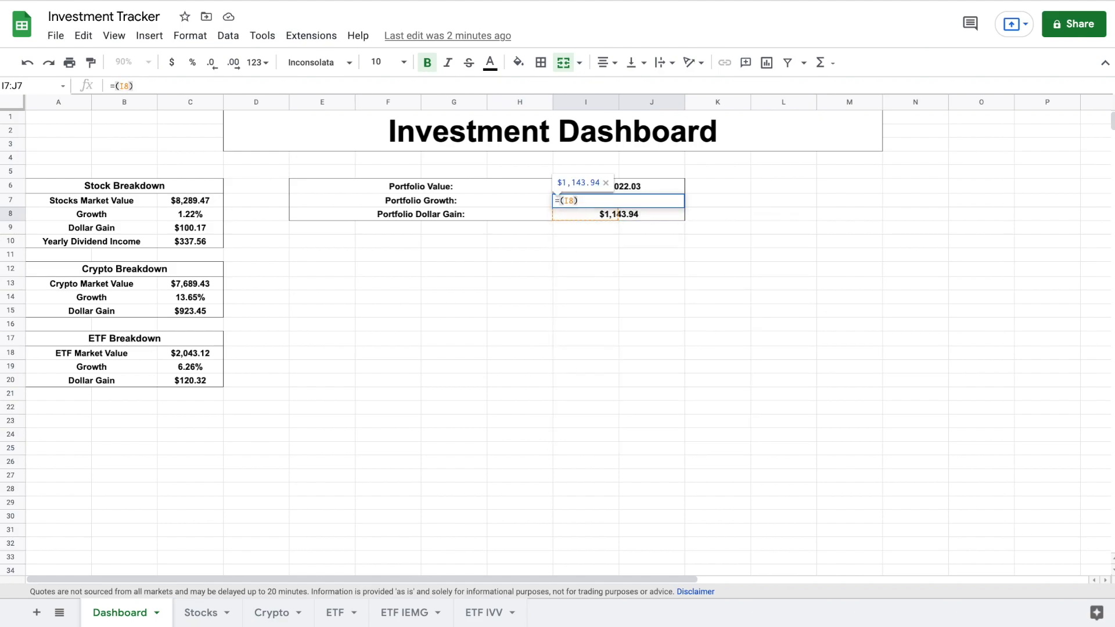
pyautogui.write('/')
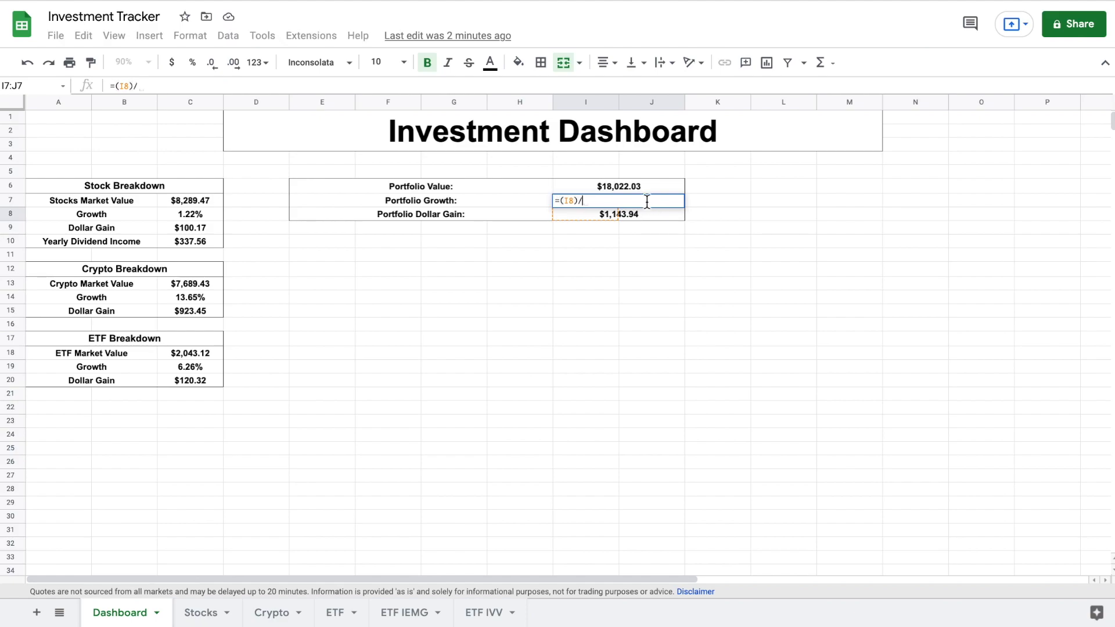
pyautogui.write('(')
pyautogui.click(646, 185)
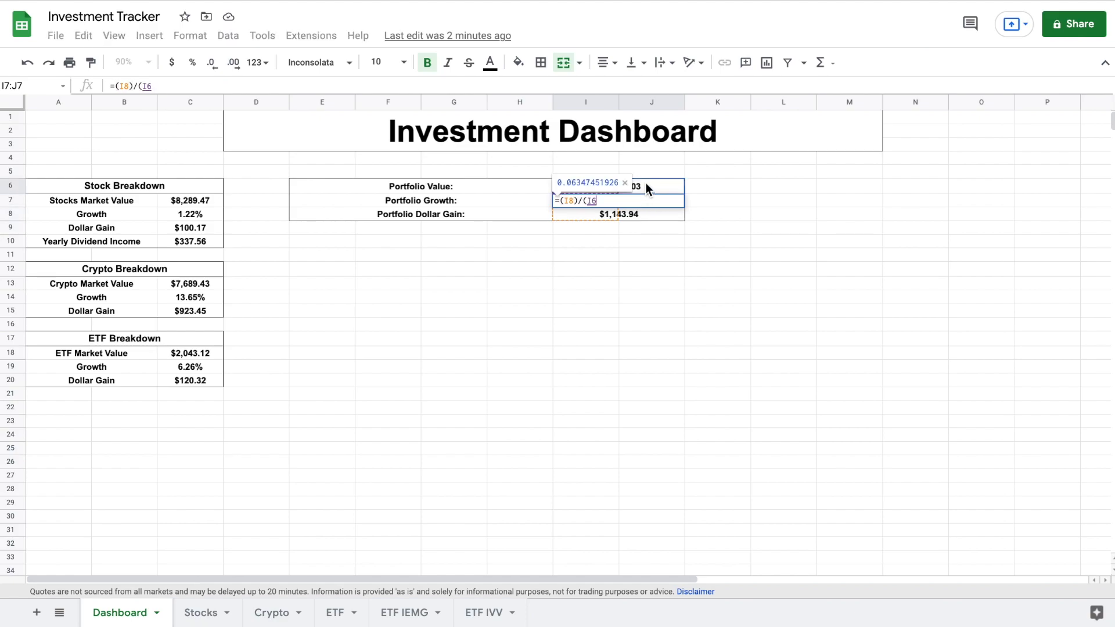
pyautogui.write('-')
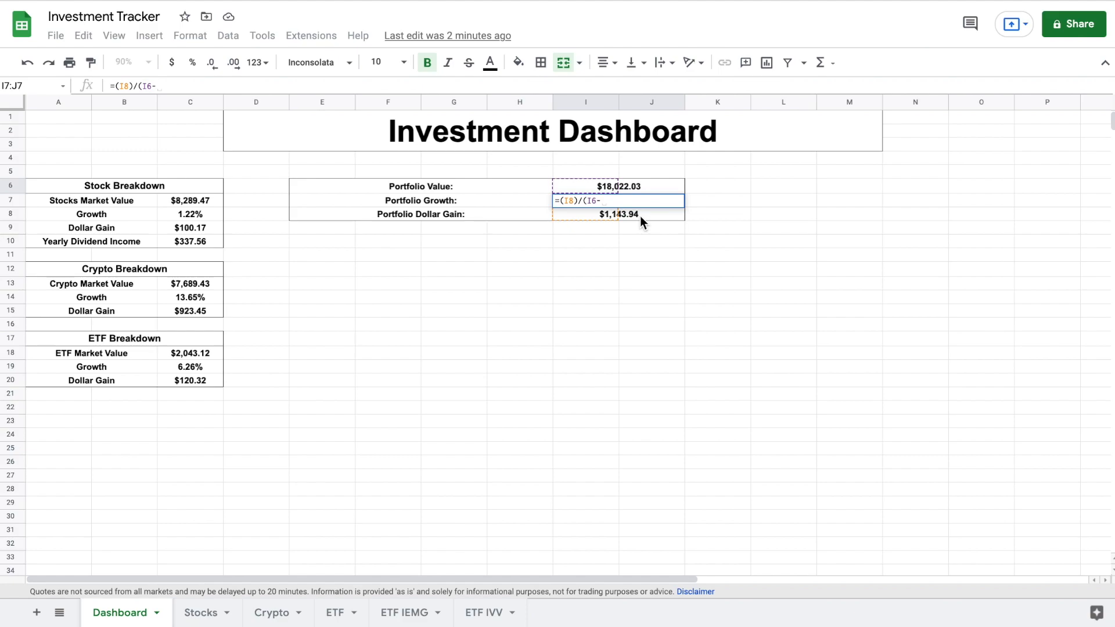
pyautogui.click(636, 214)
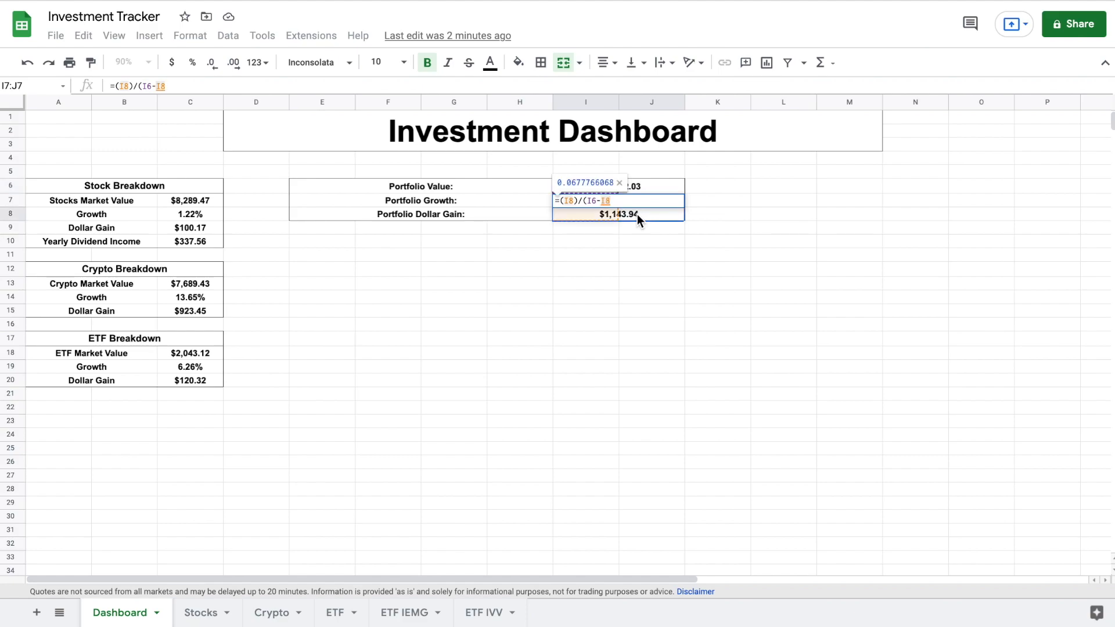
pyautogui.write(')')
pyautogui.press('Return')
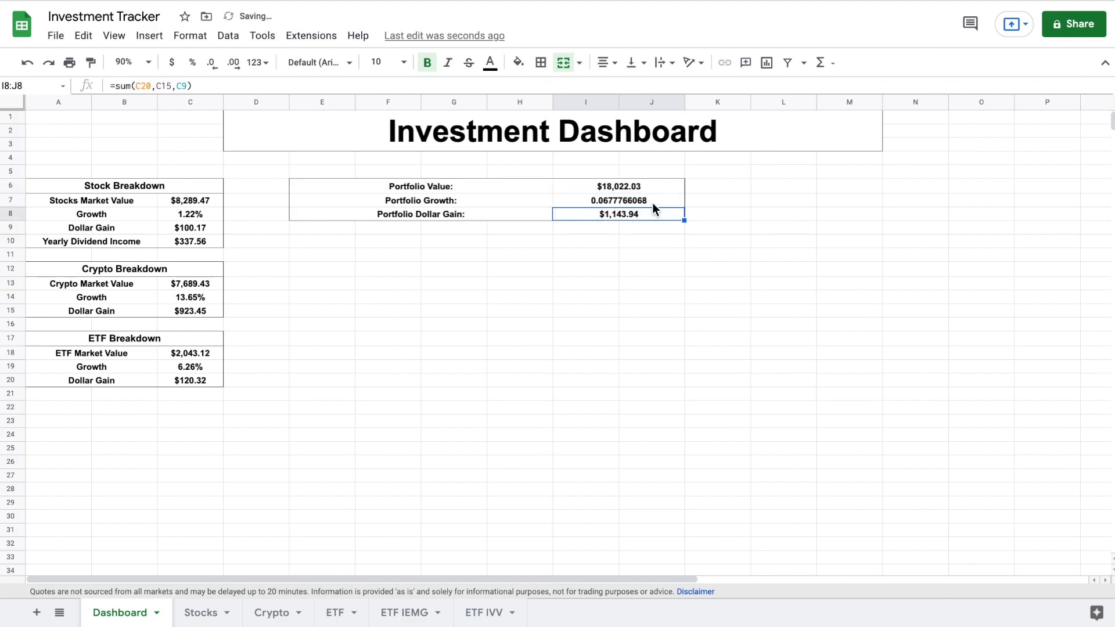
# - Format the Portfolio Growth value in I7:J7 as a percentage
pyautogui.click(652, 201)
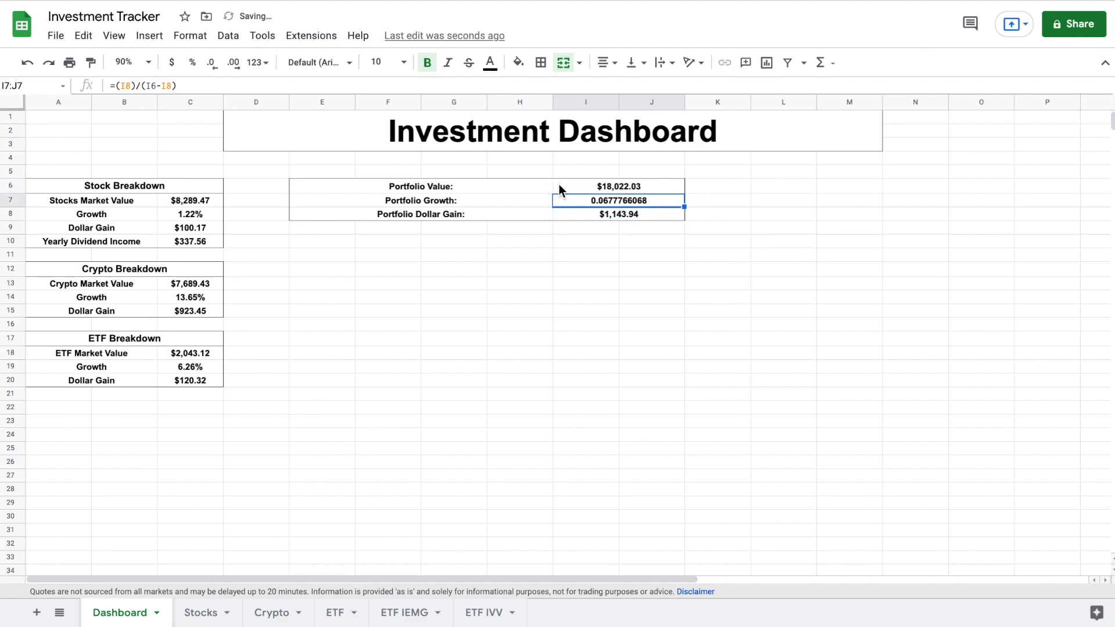
pyautogui.click(194, 66)
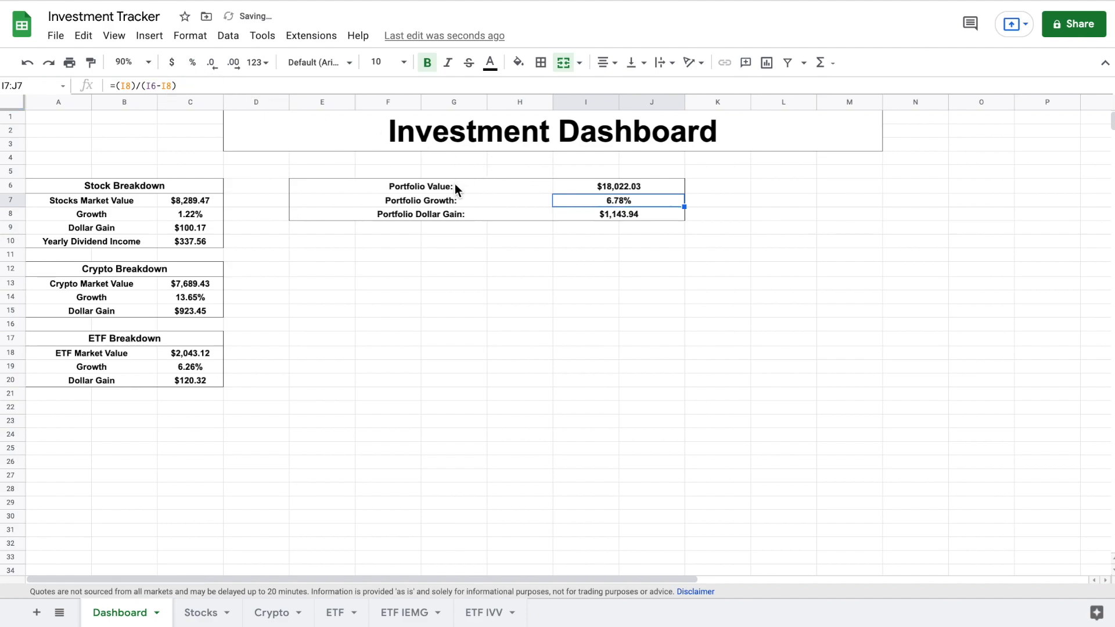
pyautogui.moveTo(455, 185); pyautogui.dragTo(615, 214)
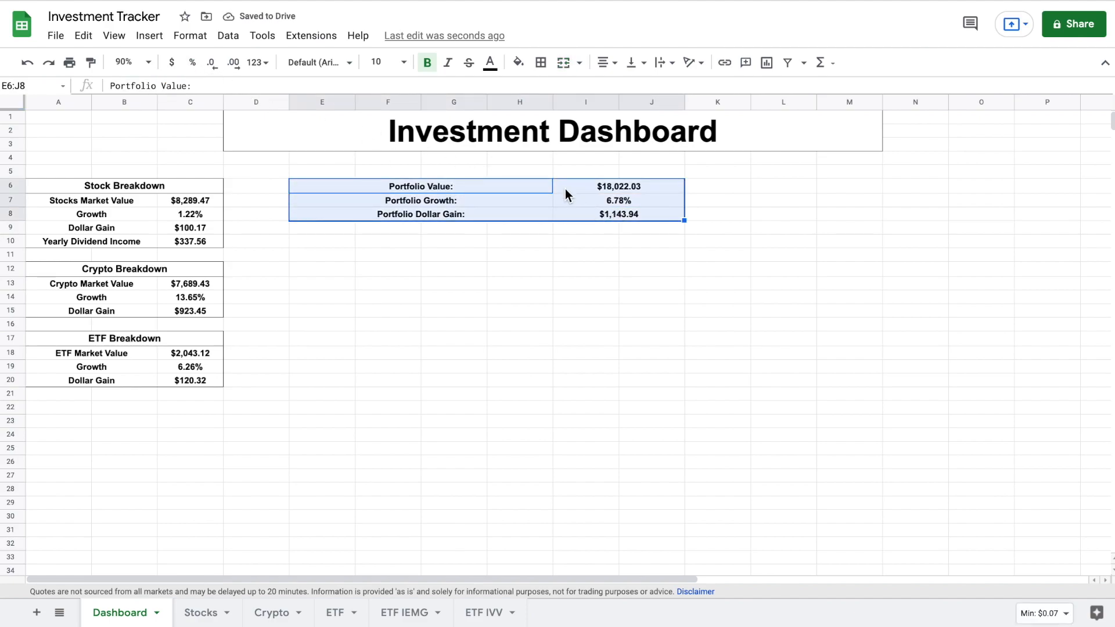
pyautogui.click(698, 174)
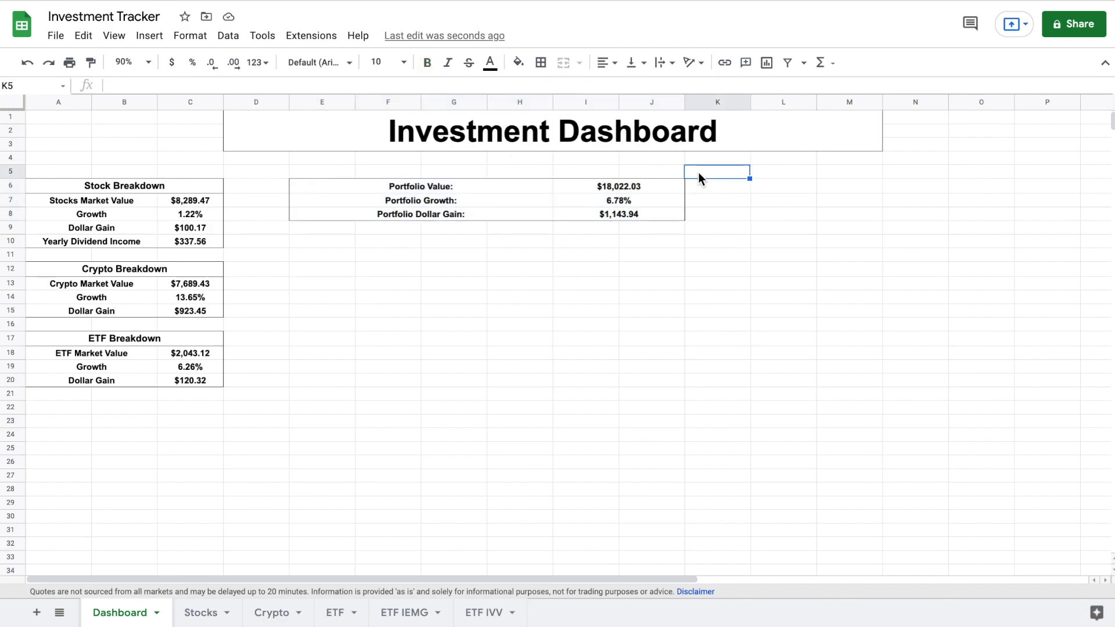
# - Insert a chart from the stock, crypto and ETF market value rows A7:C7, A13:C13 and A18:C18
pyautogui.moveTo(146, 201); pyautogui.dragTo(170, 201)
pyautogui.moveTo(119, 286); pyautogui.dragTo(170, 284)
pyautogui.moveTo(134, 351); pyautogui.dragTo(174, 356)
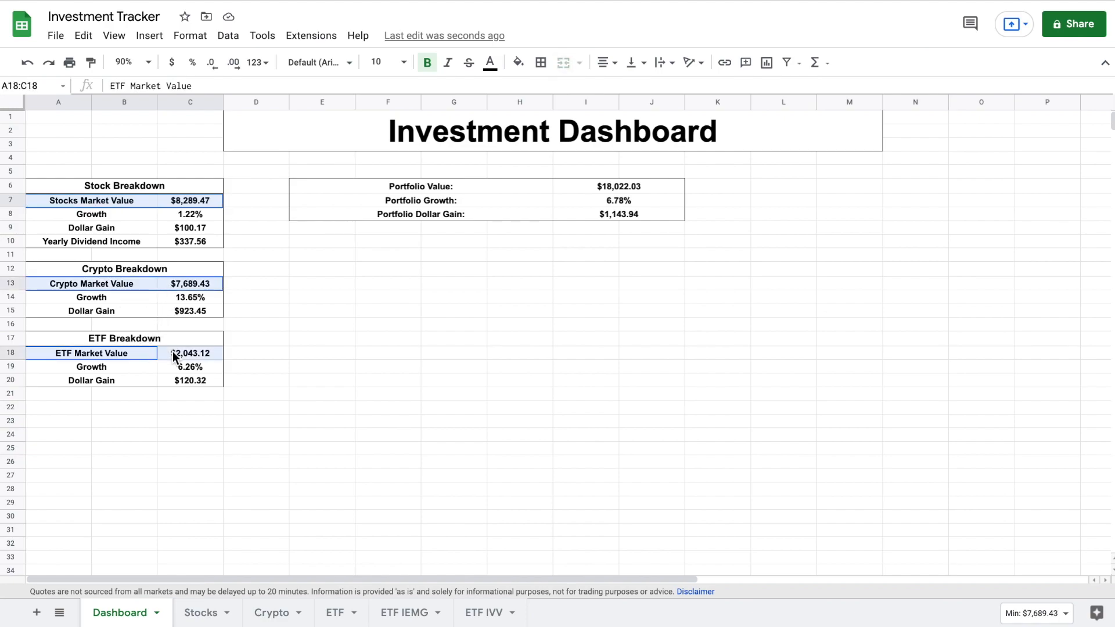
pyautogui.click(149, 36)
pyautogui.click(214, 173)
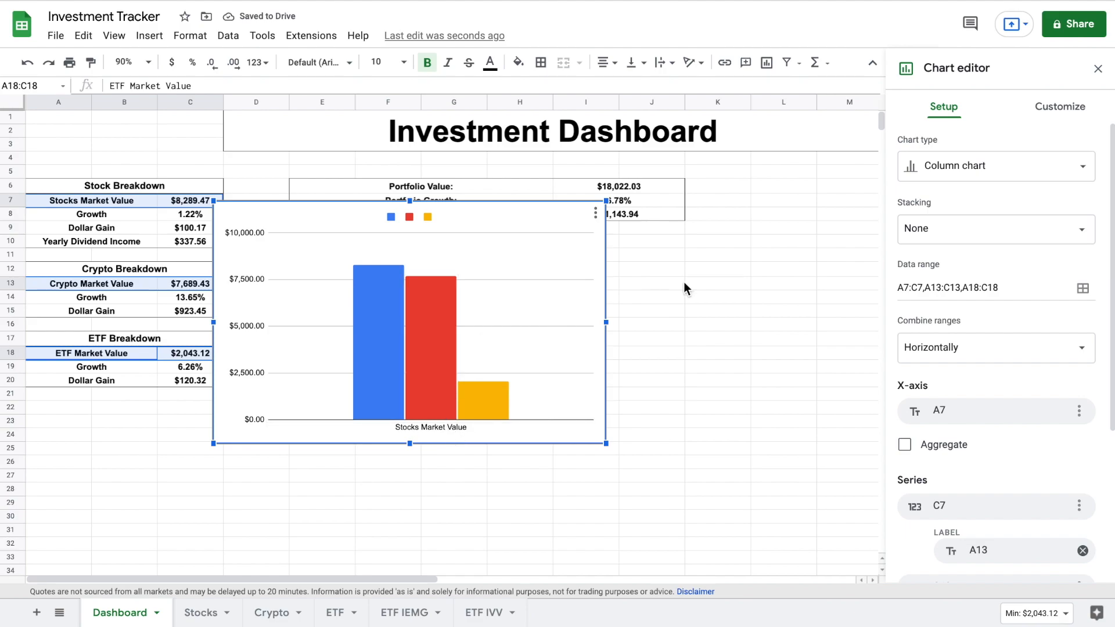
# - Change the chart to a doughnut chart with rows and columns switched, and move it clear of the portfolio summary
pyautogui.click(969, 168)
pyautogui.scroll(-3, 985, 440)
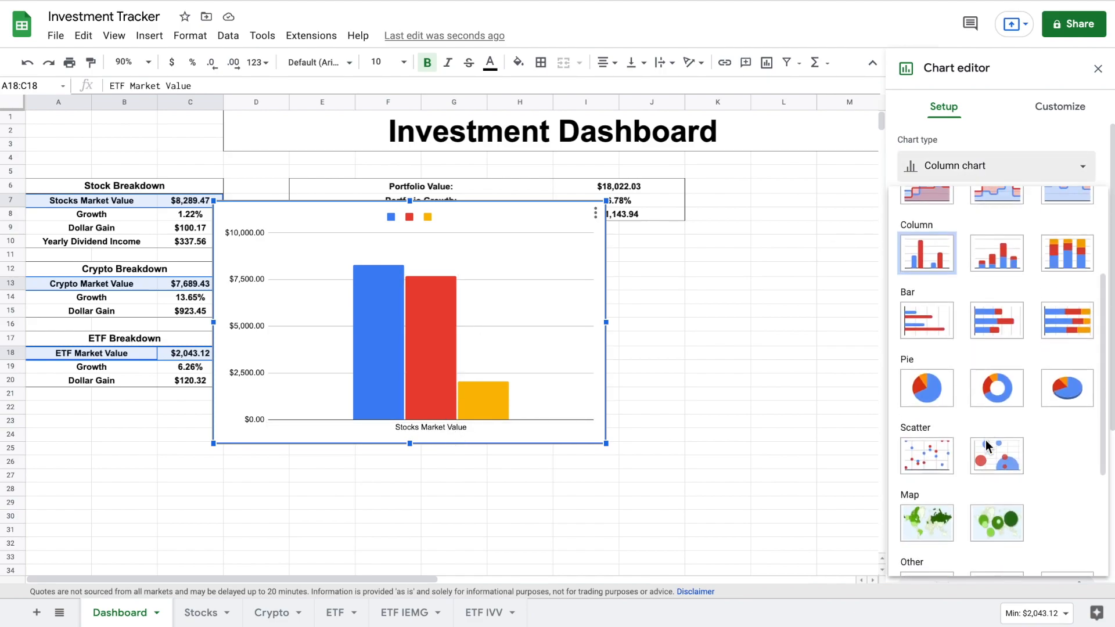
pyautogui.click(996, 385)
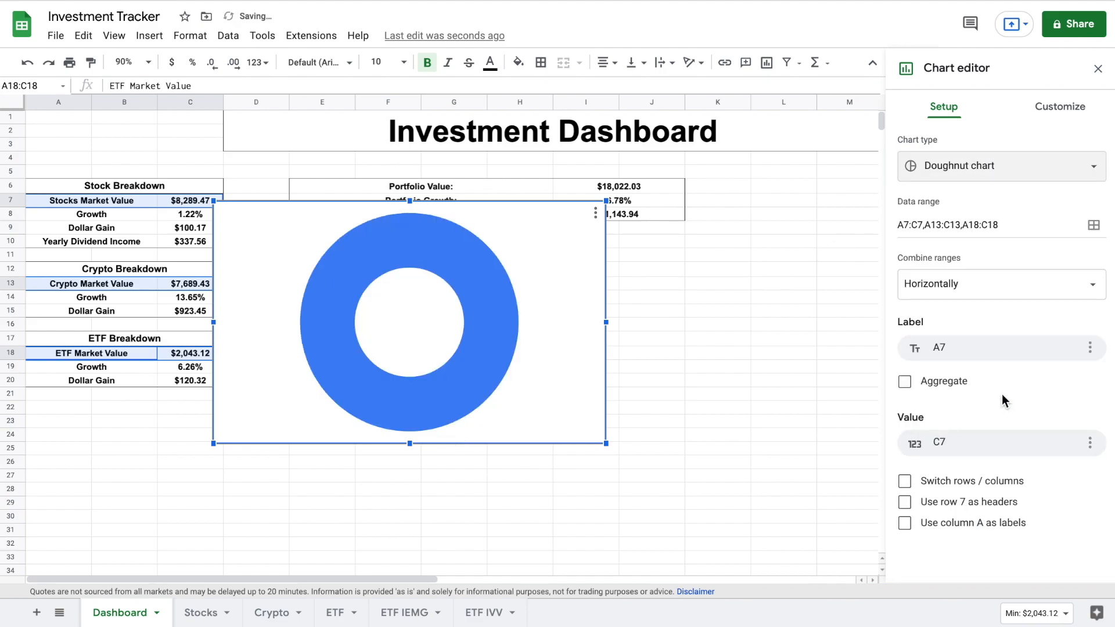
pyautogui.click(905, 481)
pyautogui.moveTo(572, 266); pyautogui.dragTo(446, 403)
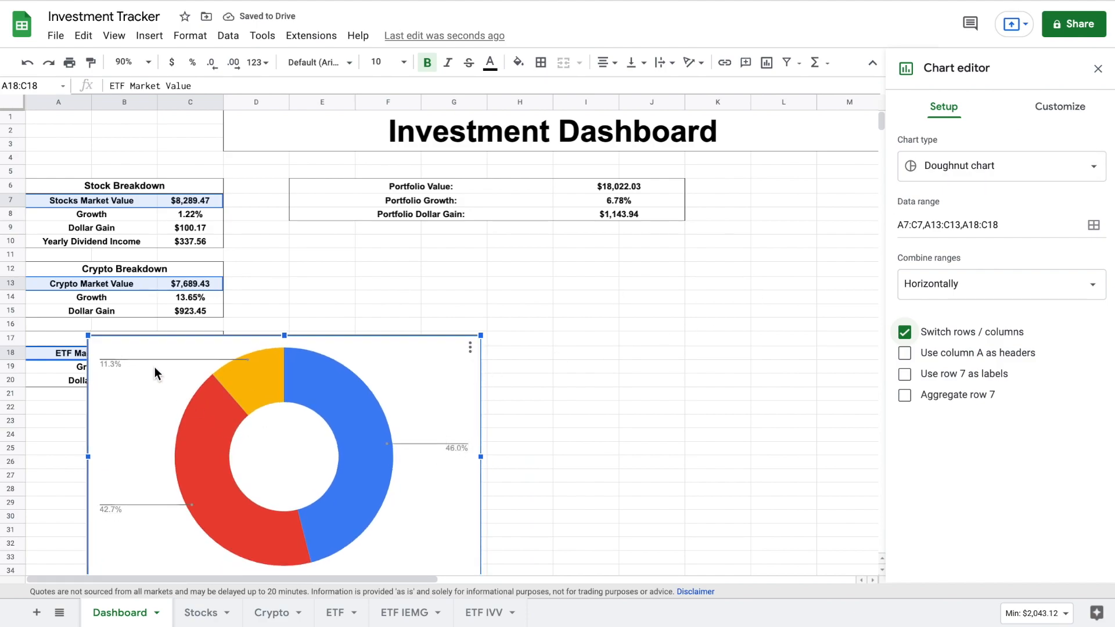
# - Label the doughnut slices ETF for the yellow one, Stocks for the blue one and Crypto for the red one
pyautogui.click(108, 365)
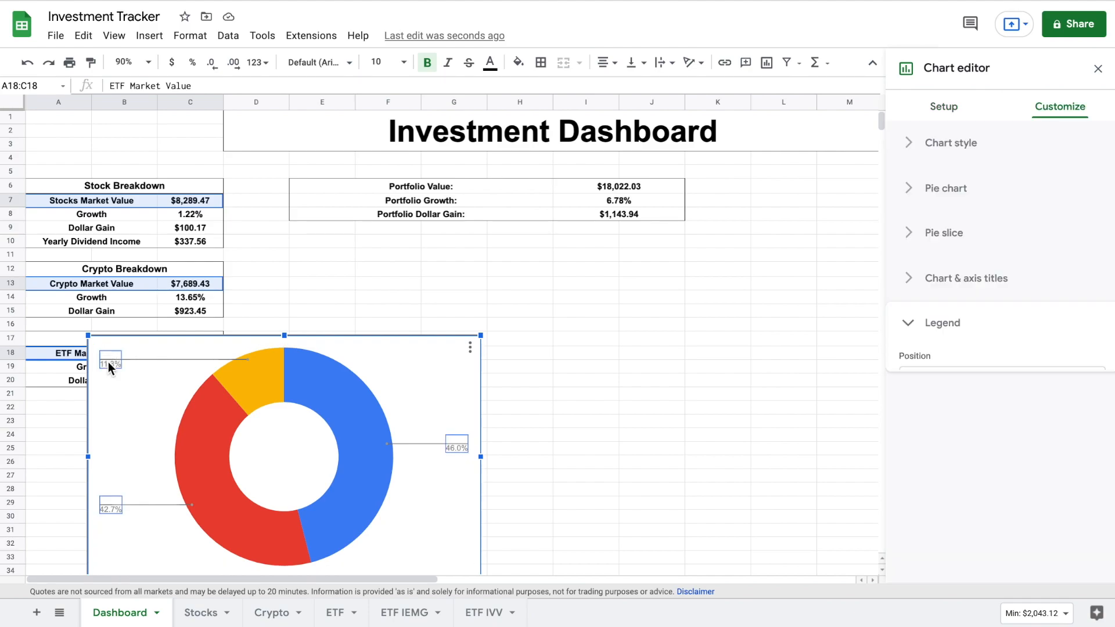
pyautogui.click(920, 194)
pyautogui.write('ETF')
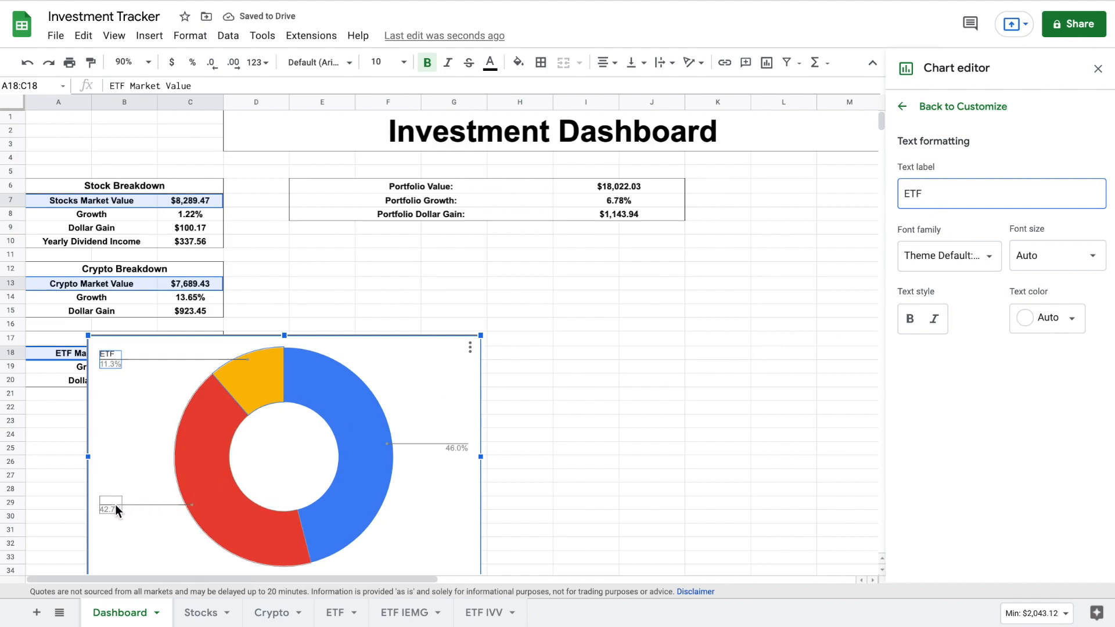
pyautogui.click(458, 447)
pyautogui.click(458, 447)
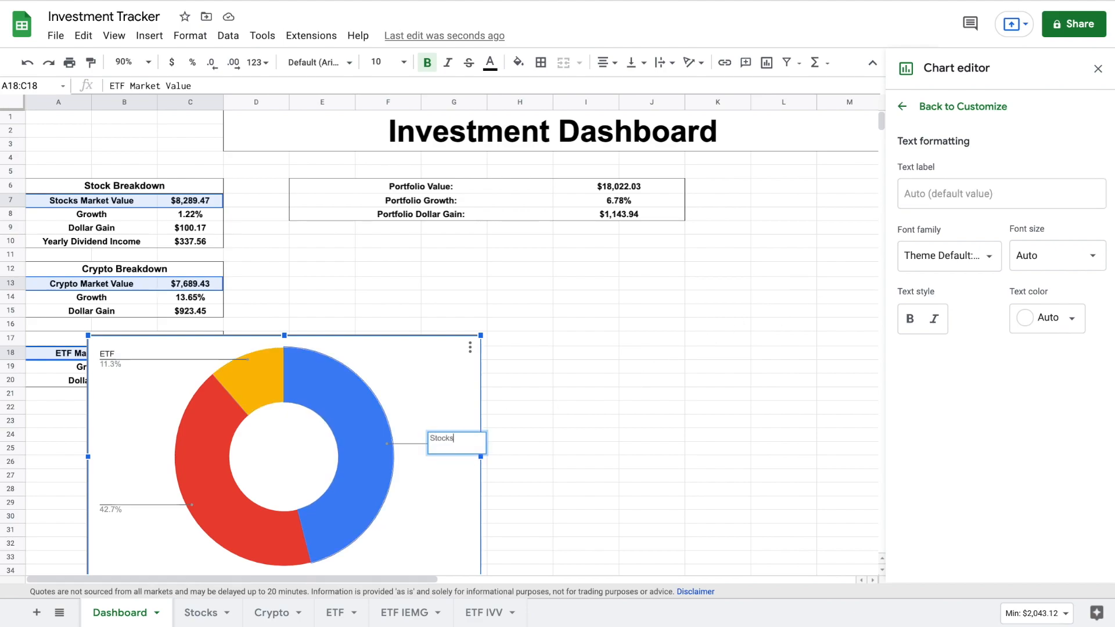
pyautogui.press('Return')
pyautogui.click(108, 508)
pyautogui.click(108, 508)
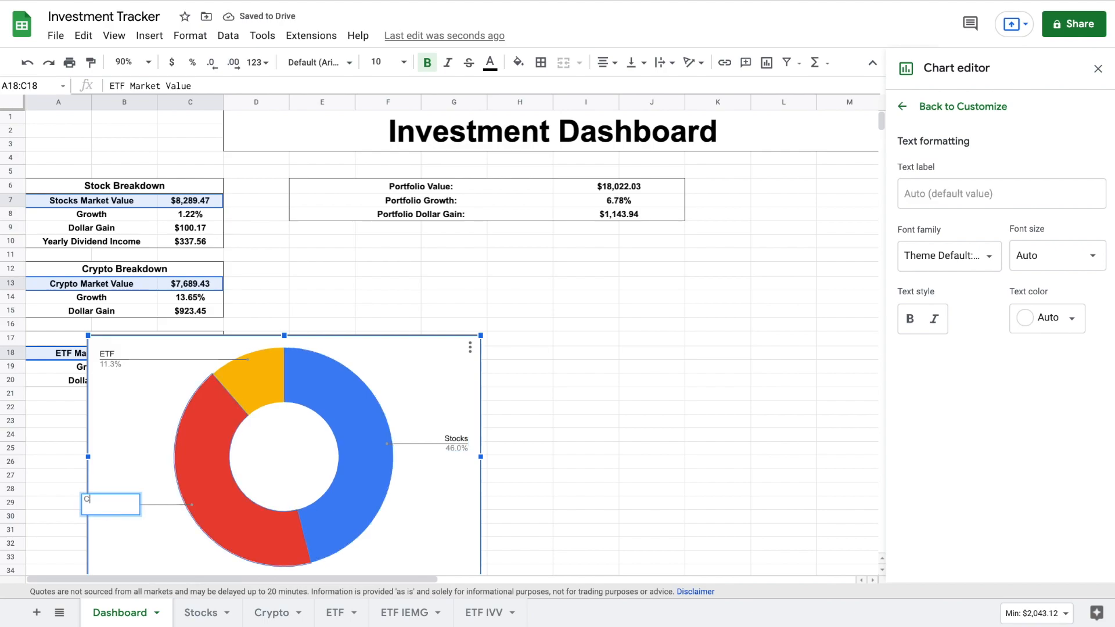
pyautogui.press('Return')
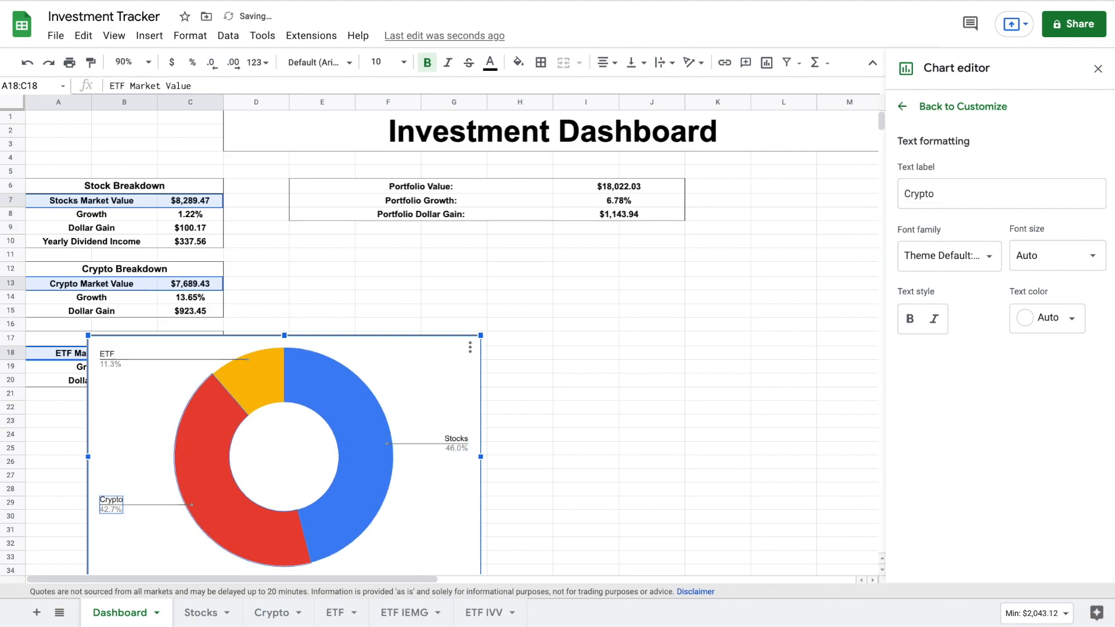
# - Give the doughnut chart the title Allocation and make the title bold
pyautogui.click(904, 107)
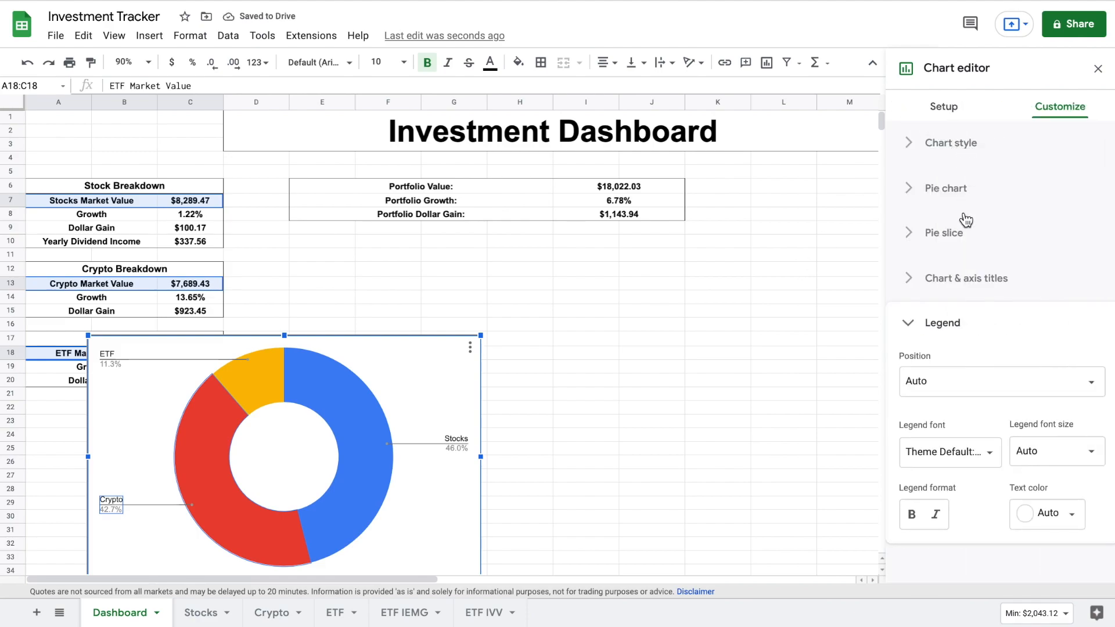
pyautogui.click(964, 279)
pyautogui.click(958, 388)
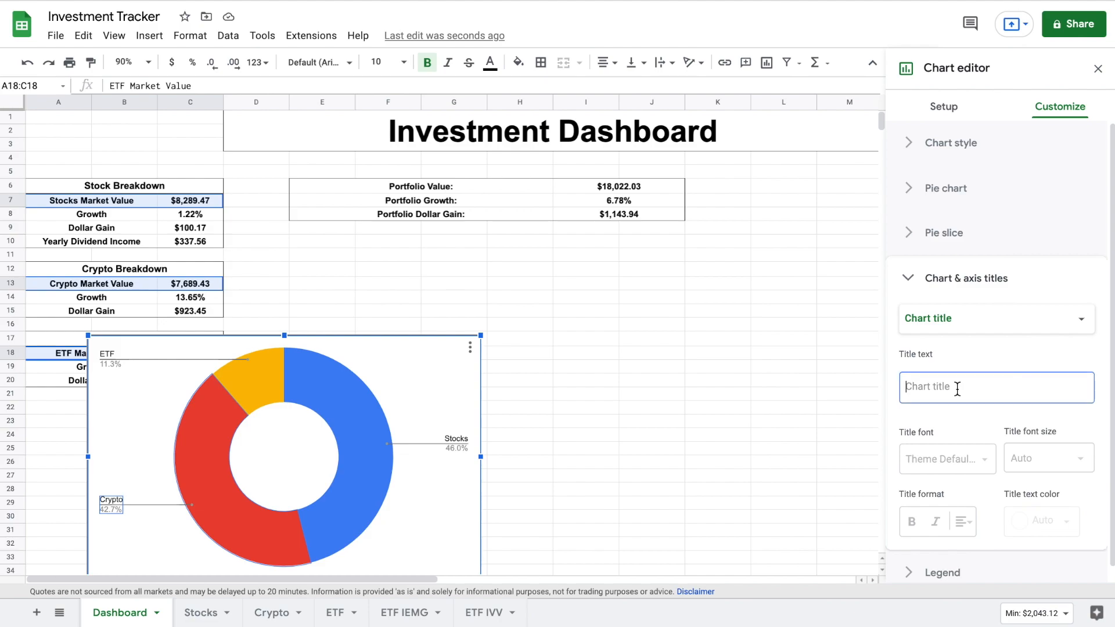
pyautogui.write('Allocation')
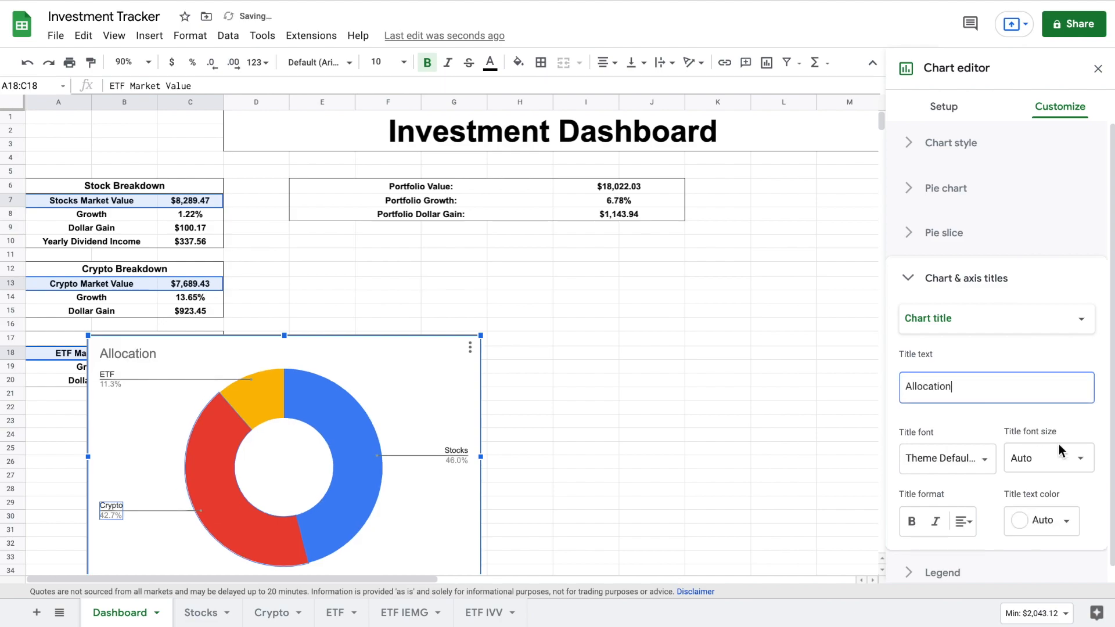
pyautogui.click(912, 521)
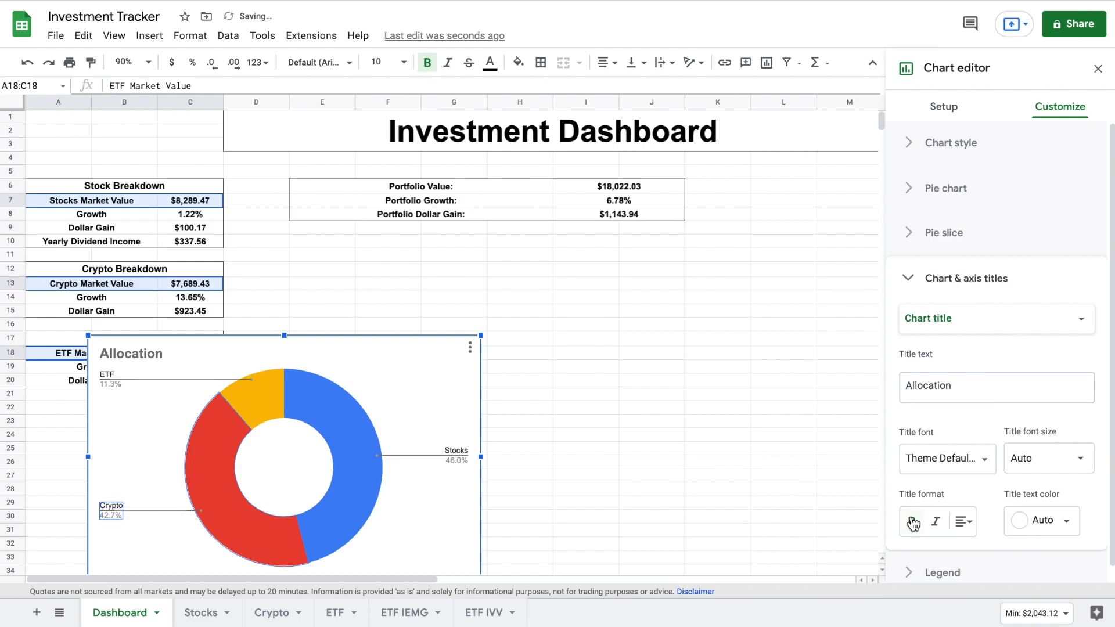
pyautogui.click(755, 321)
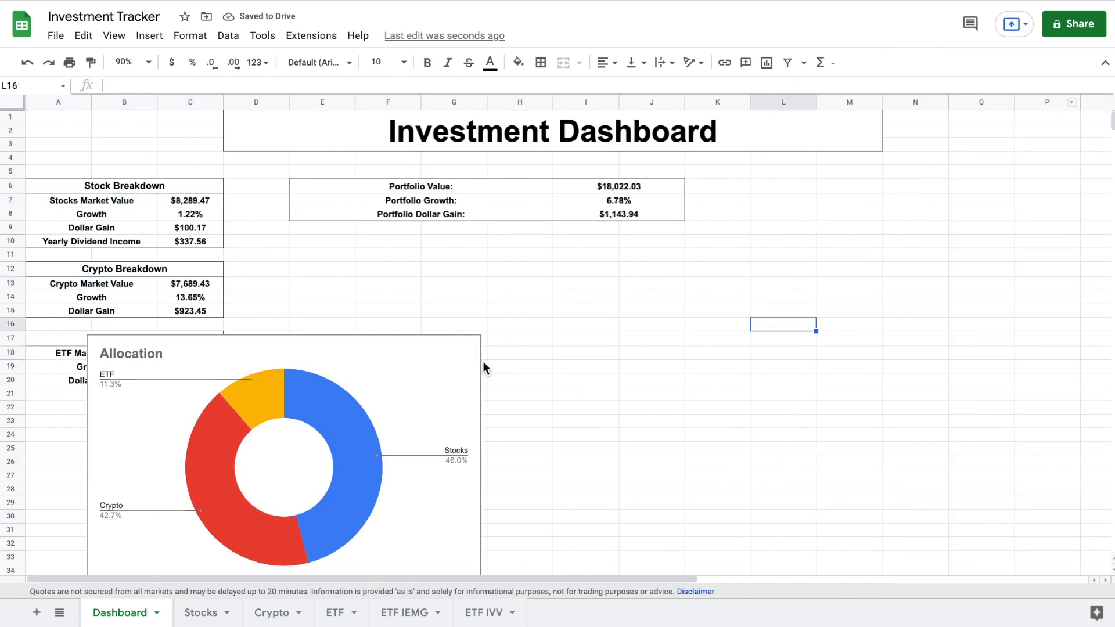
# - Shrink the Allocation chart and place it below the ETF Breakdown block, covering about columns A to D and rows 22 to 36
pyautogui.scroll(-2, 532, 340)
pyautogui.click(430, 322)
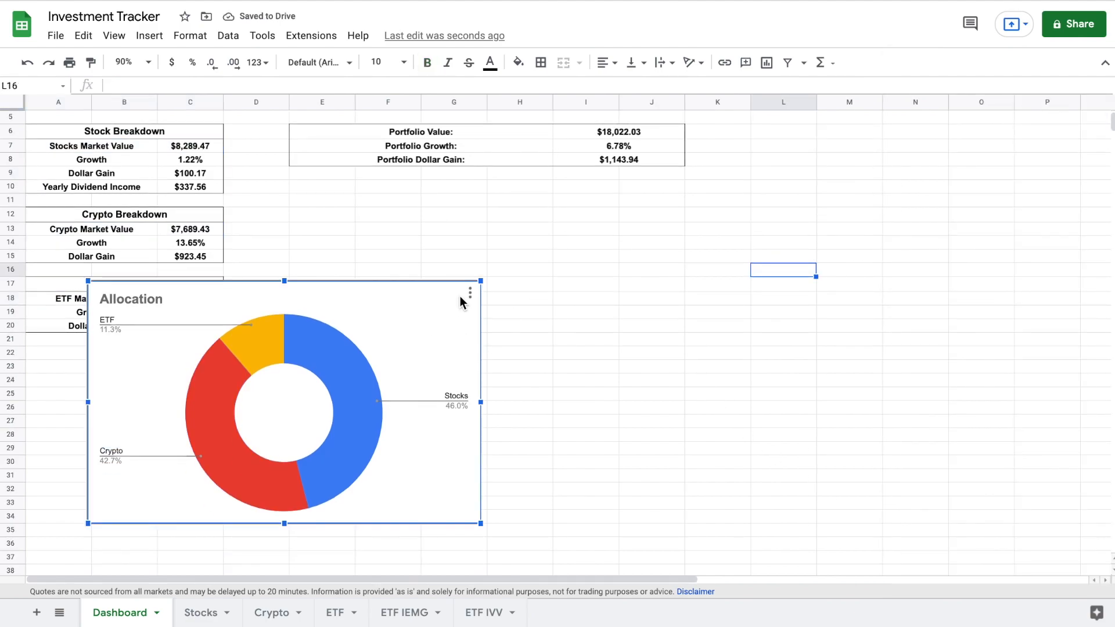
pyautogui.moveTo(482, 280); pyautogui.dragTo(406, 328)
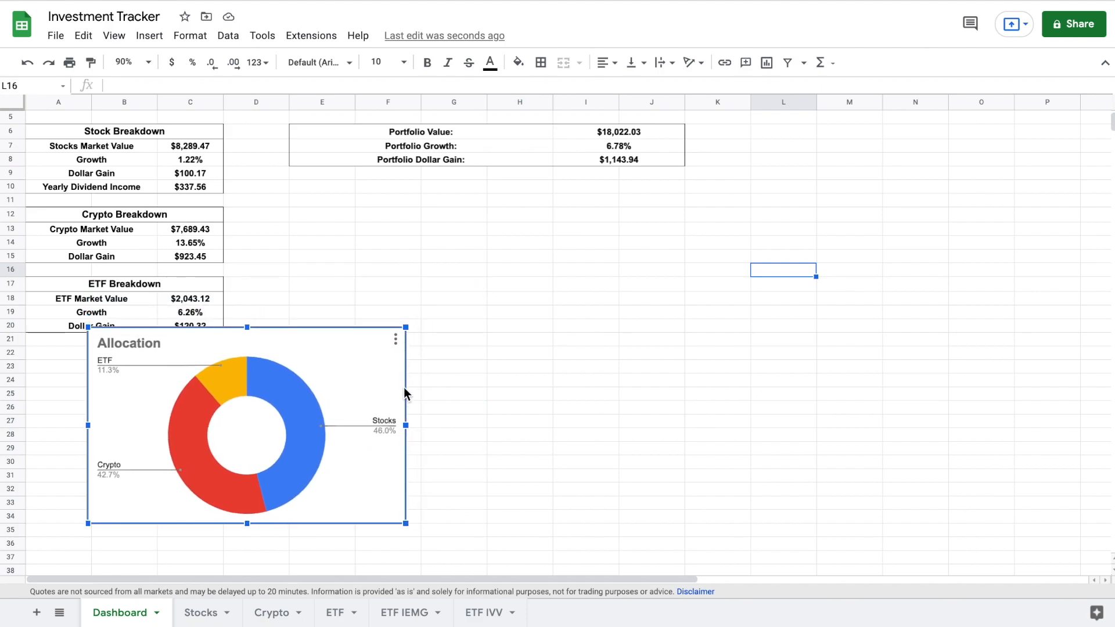
pyautogui.moveTo(400, 425); pyautogui.dragTo(368, 428)
pyautogui.moveTo(297, 471); pyautogui.dragTo(238, 489)
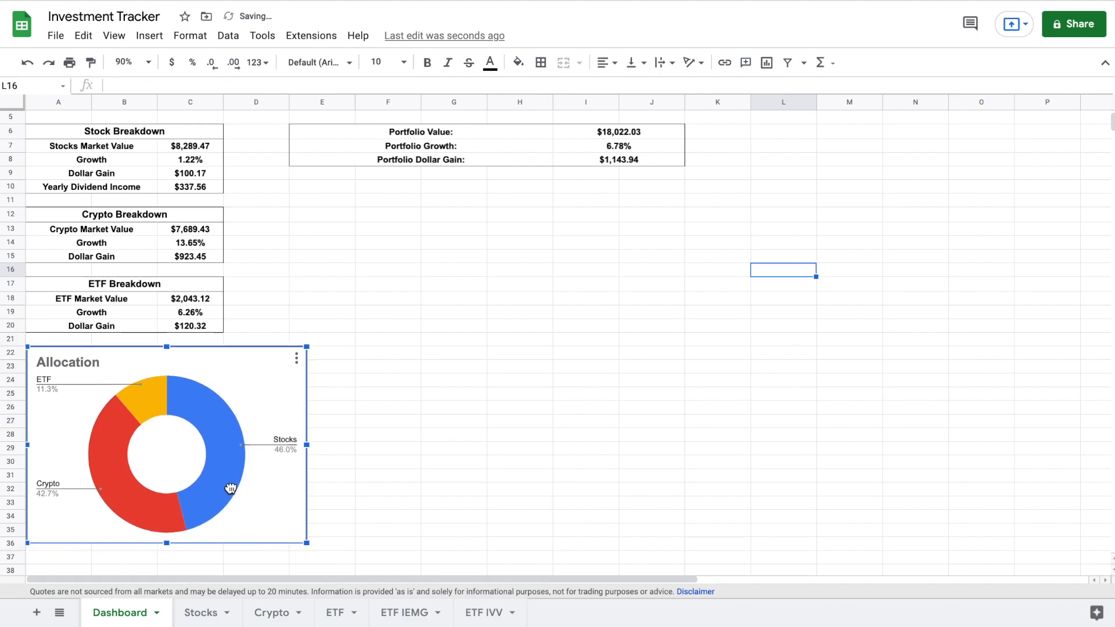
pyautogui.moveTo(306, 445); pyautogui.dragTo(283, 446)
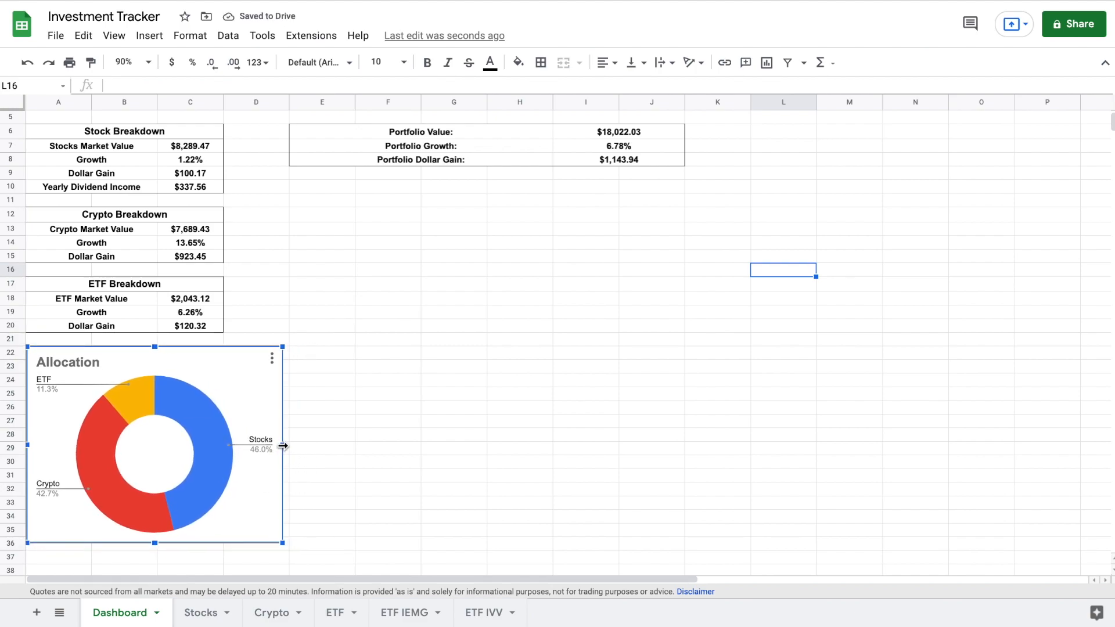
pyautogui.click(478, 330)
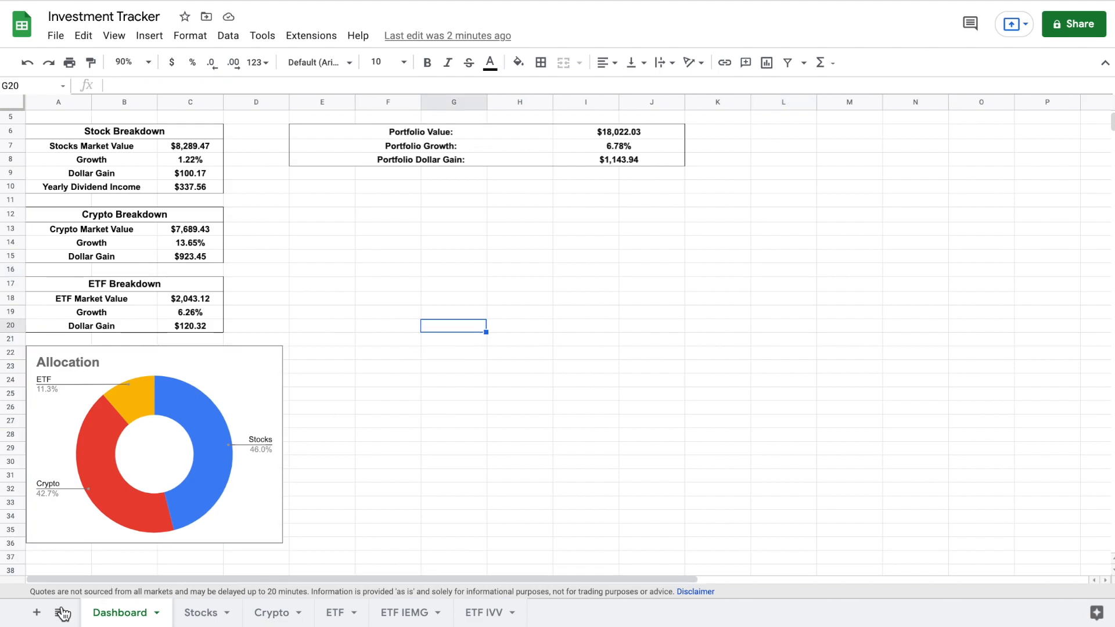
# - Add a new sheet, place it after the ETF IVV sheet and name it Investment worksheet
pyautogui.click(36, 612)
pyautogui.moveTo(197, 608); pyautogui.dragTo(644, 609)
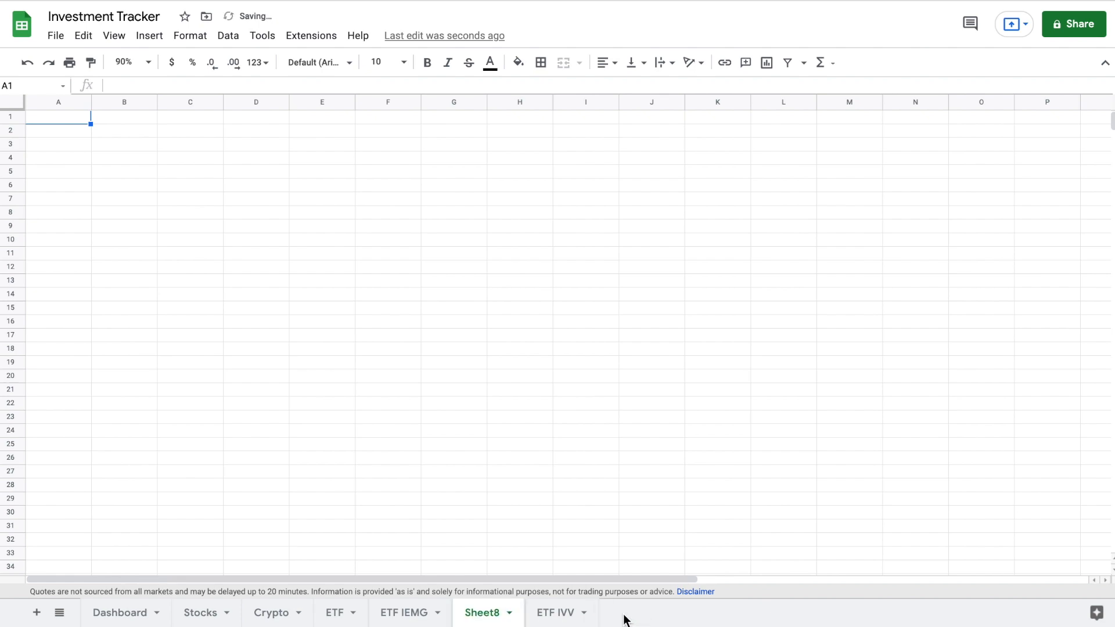
pyautogui.moveTo(500, 612); pyautogui.dragTo(608, 617)
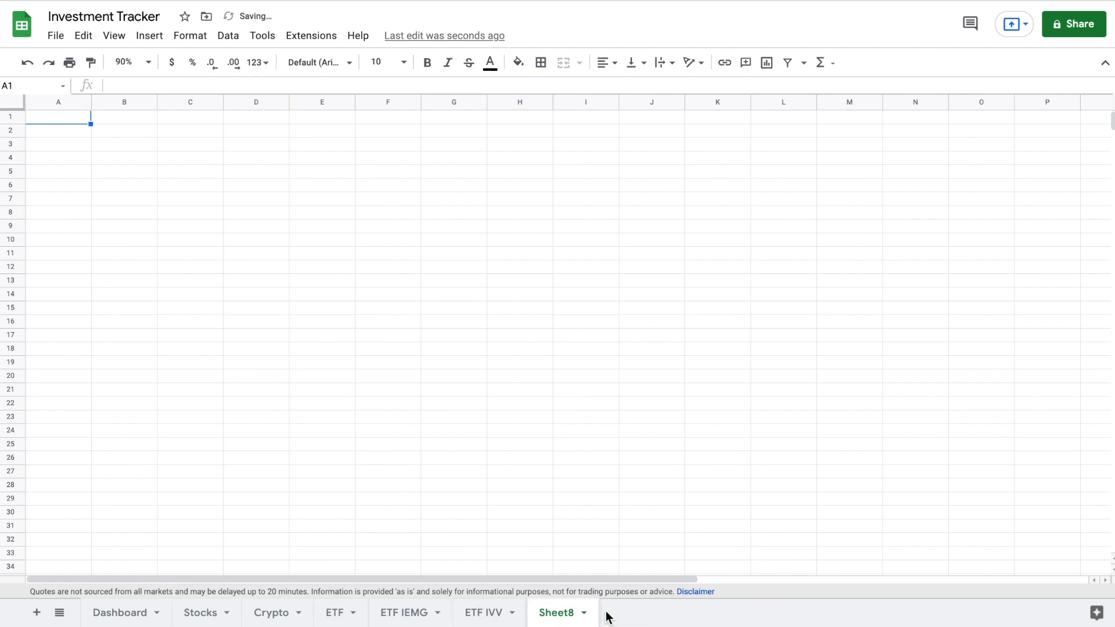
pyautogui.doubleClick(566, 615)
pyautogui.press('BackSpace')
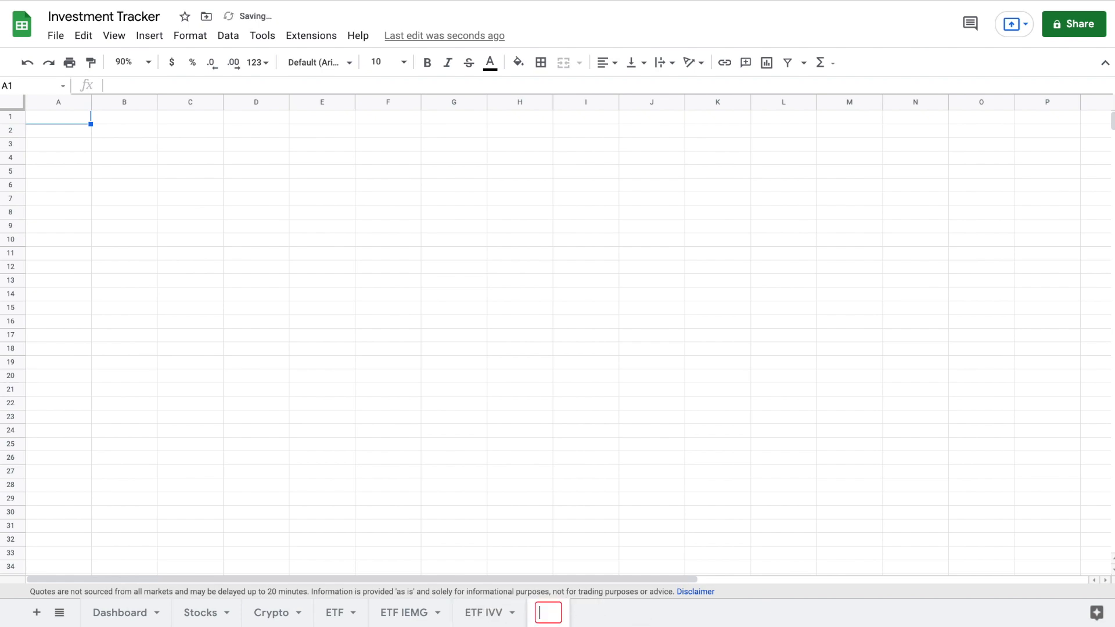
pyautogui.write('Inves')
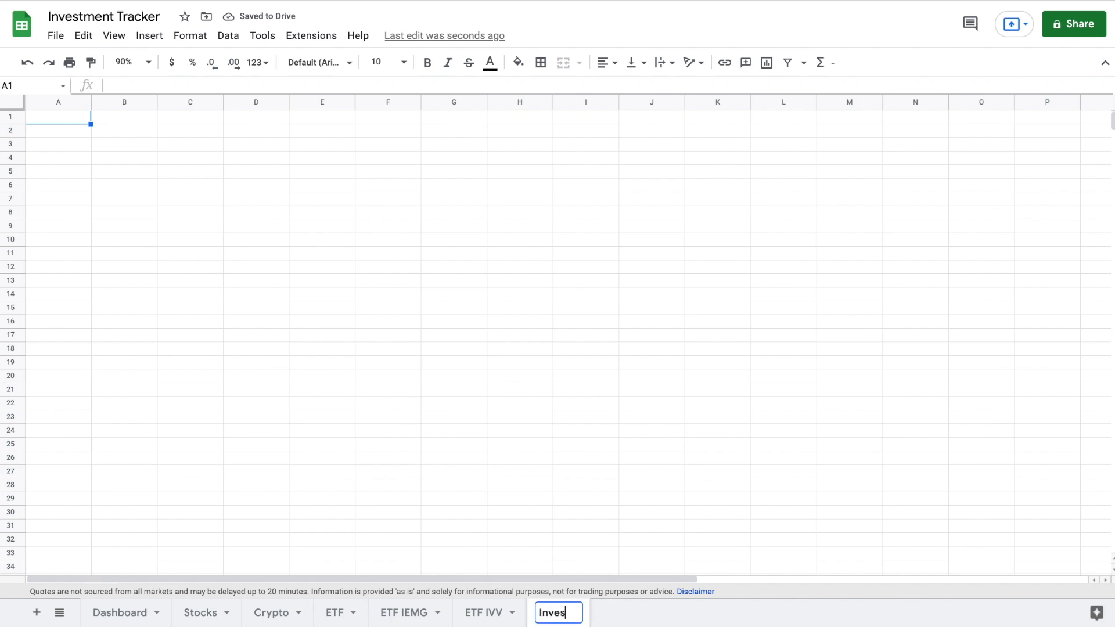
pyautogui.write('tment worksheet')
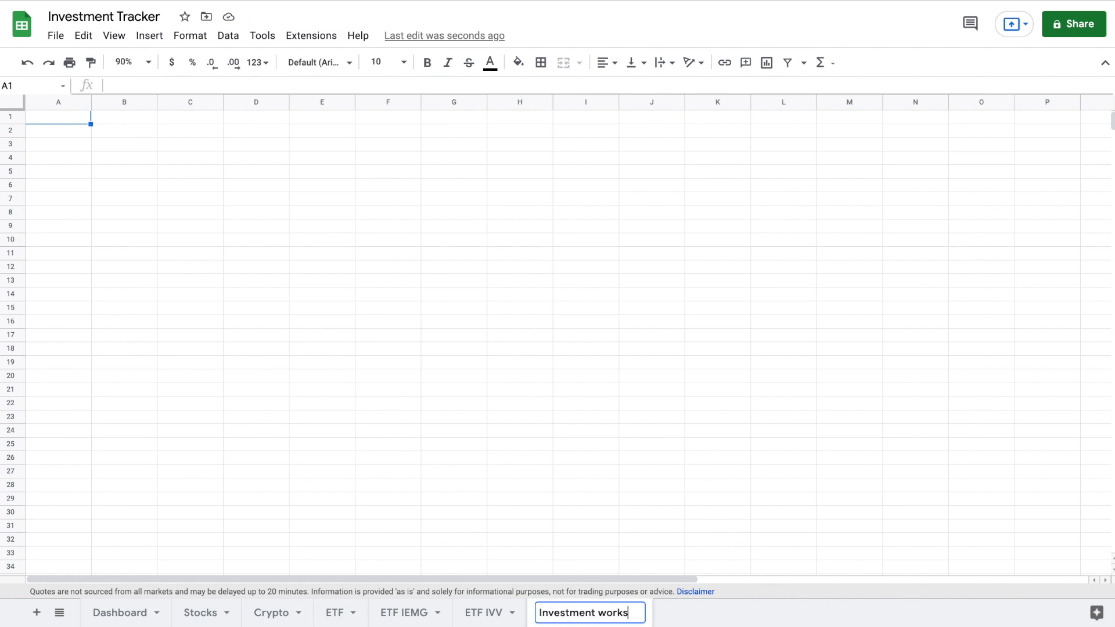
pyautogui.press('Return')
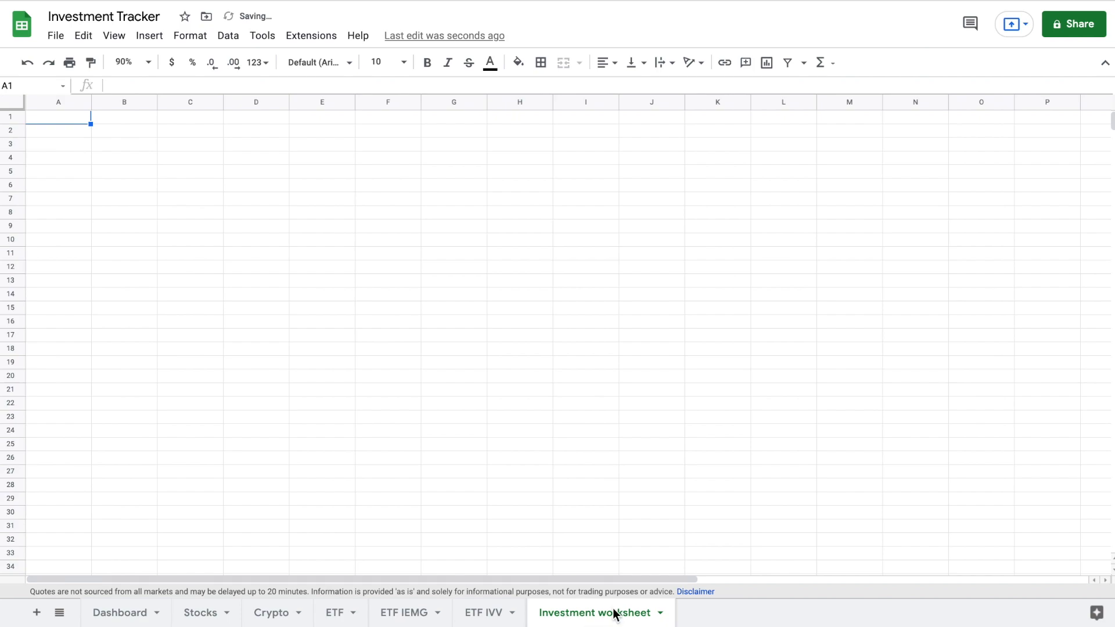
# - Copy the header row A4:H4 from the ETF sheet to row 5 of the Investment worksheet, starting at A5
pyautogui.click(343, 614)
pyautogui.click(81, 166)
pyautogui.moveTo(313, 163); pyautogui.dragTo(507, 165)
pyautogui.hotkey('ctrl', 'c')
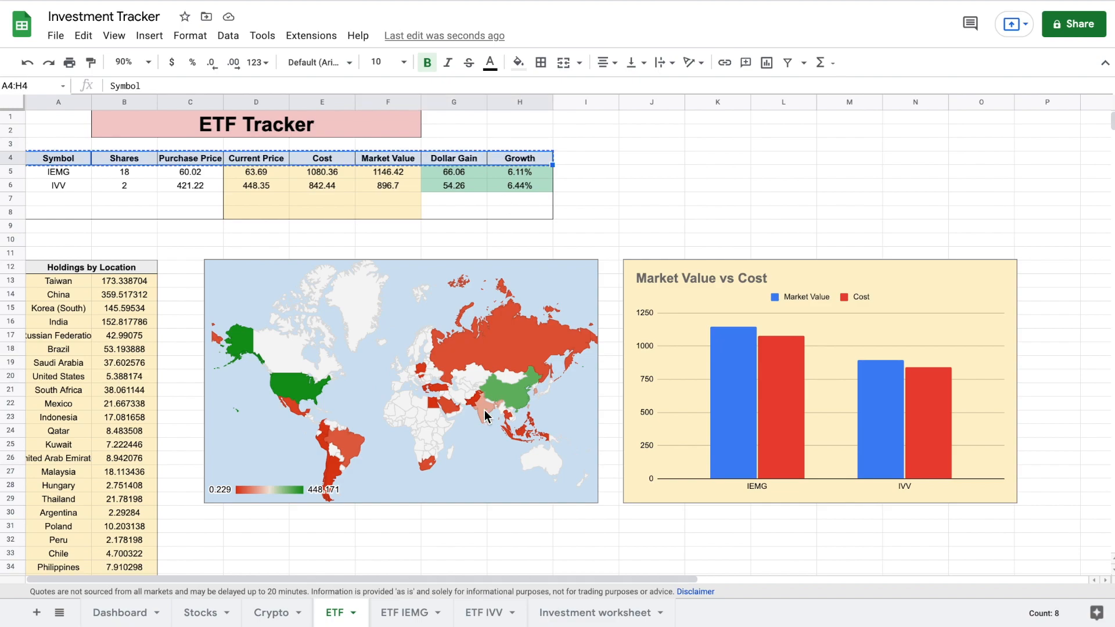
pyautogui.click(594, 613)
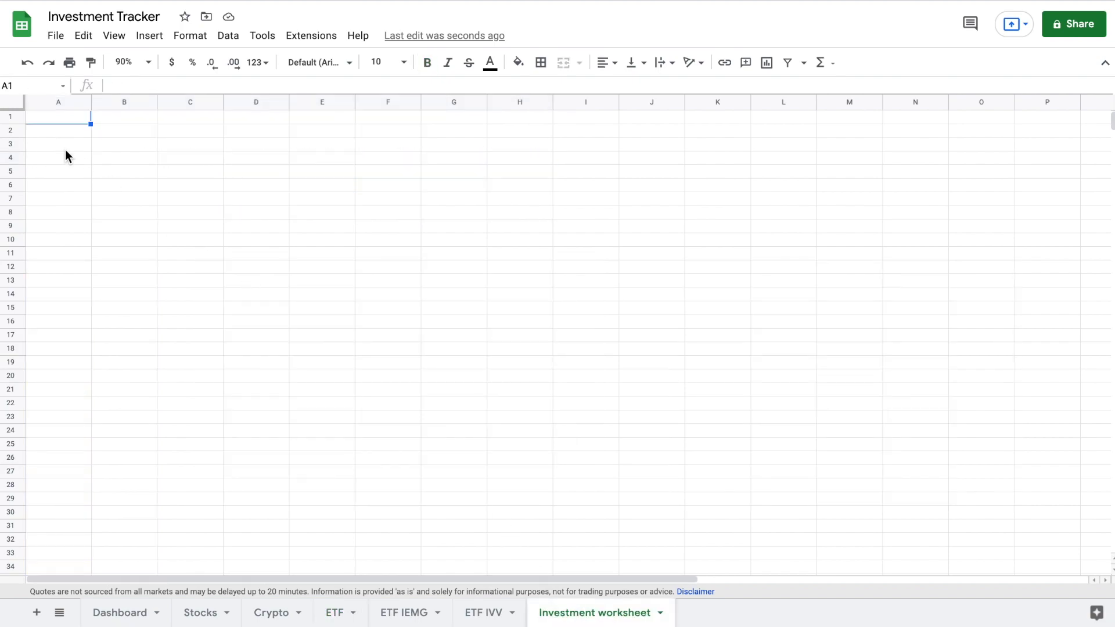
pyautogui.click(71, 172)
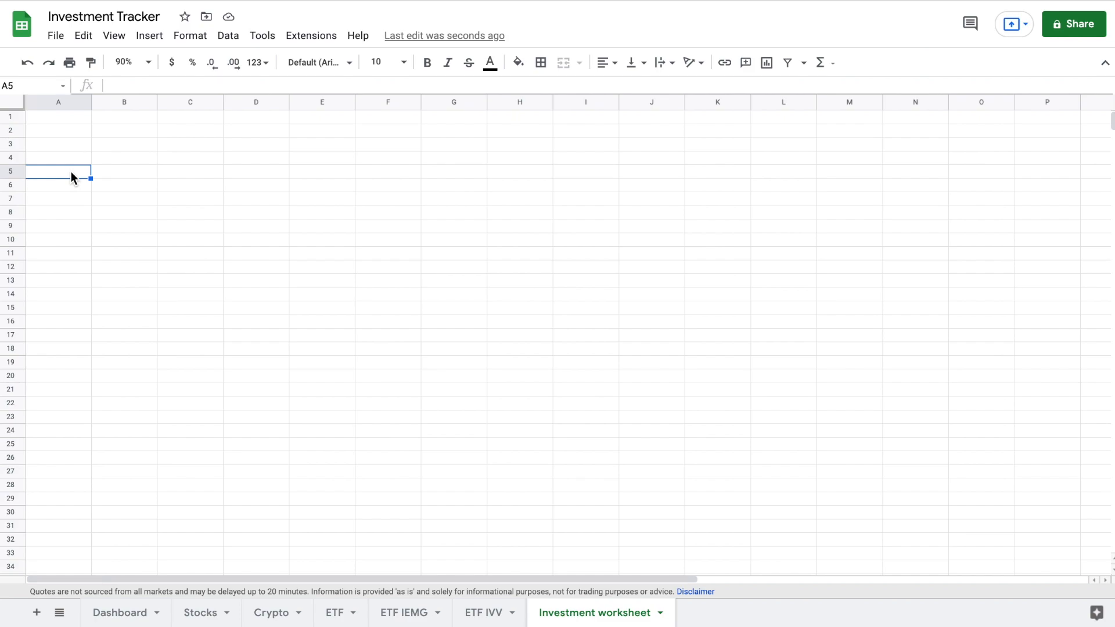
pyautogui.hotkey('ctrl', 'v')
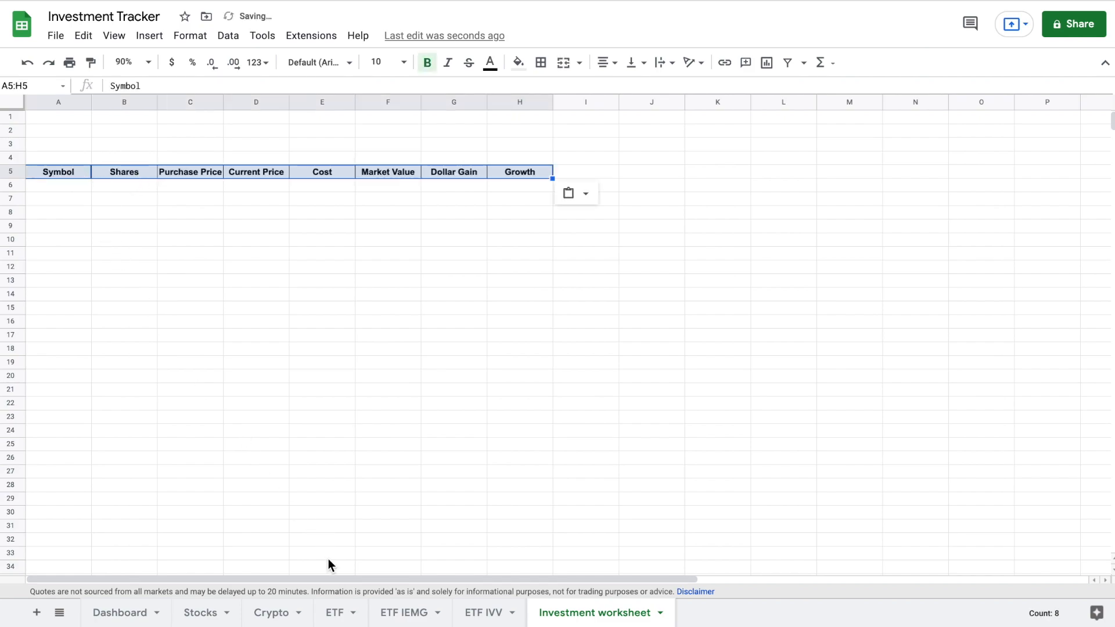
pyautogui.click(335, 612)
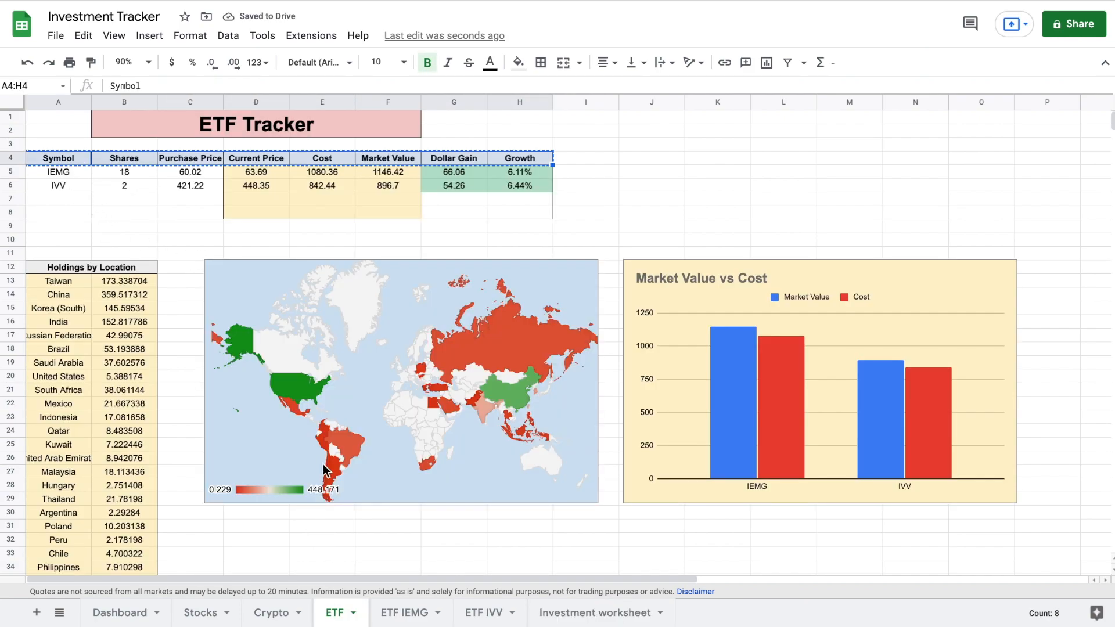
pyautogui.click(575, 613)
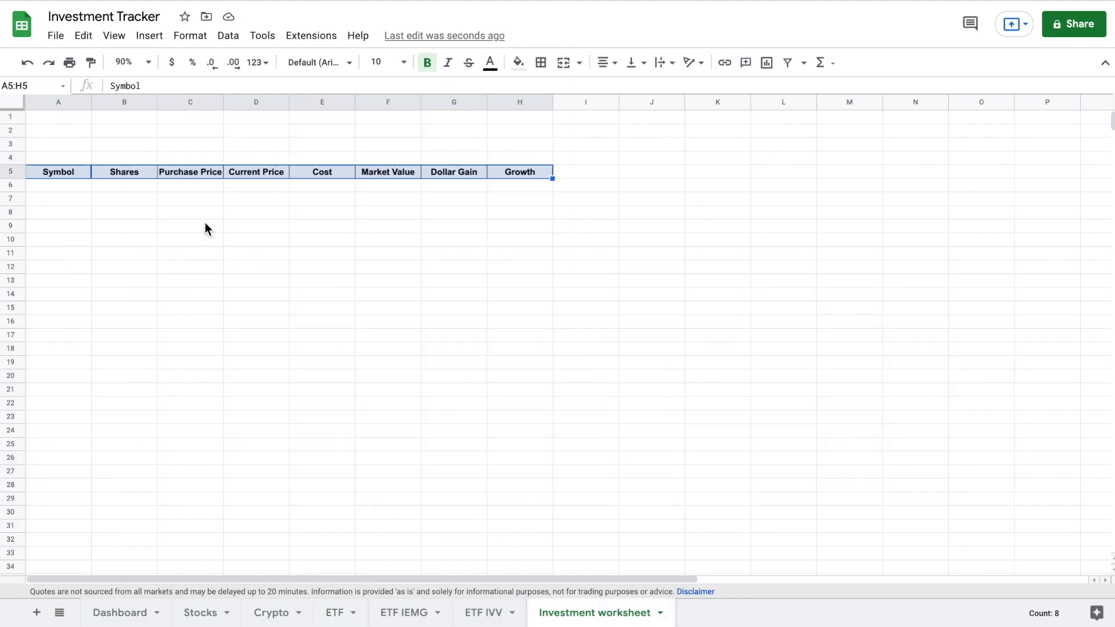
pyautogui.click(73, 187)
pyautogui.write('=')
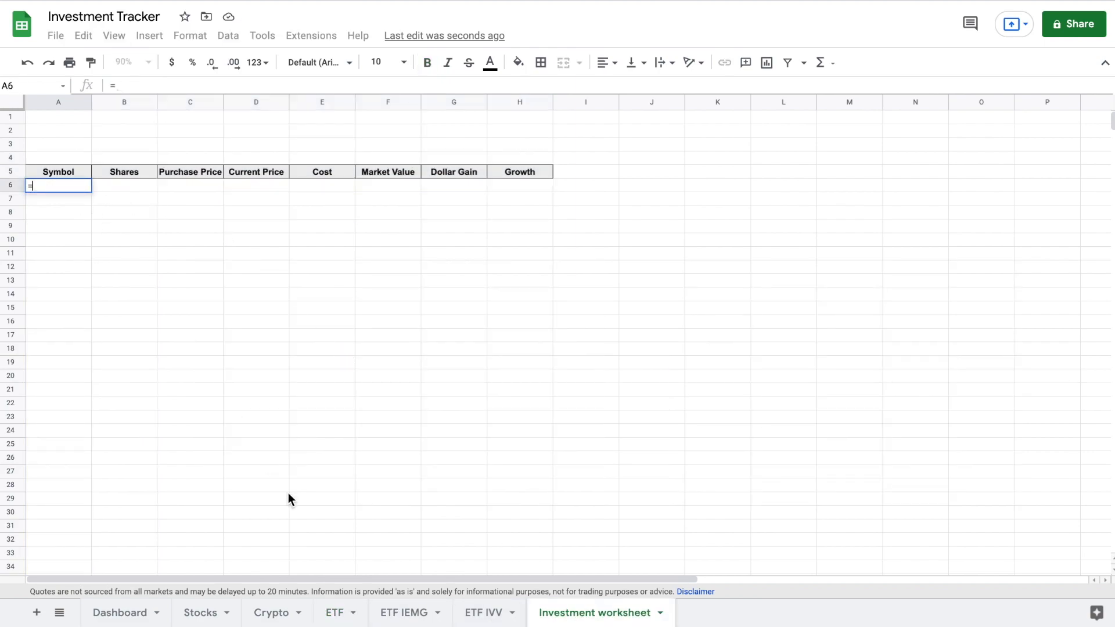
pyautogui.click(343, 614)
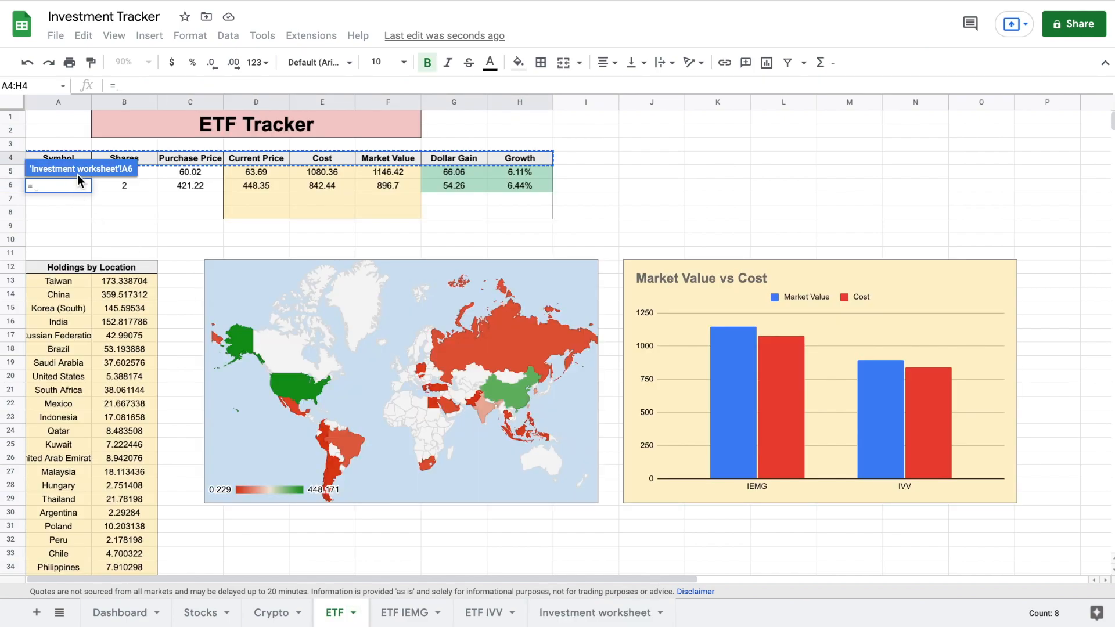
pyautogui.scroll(-1, 79, 191)
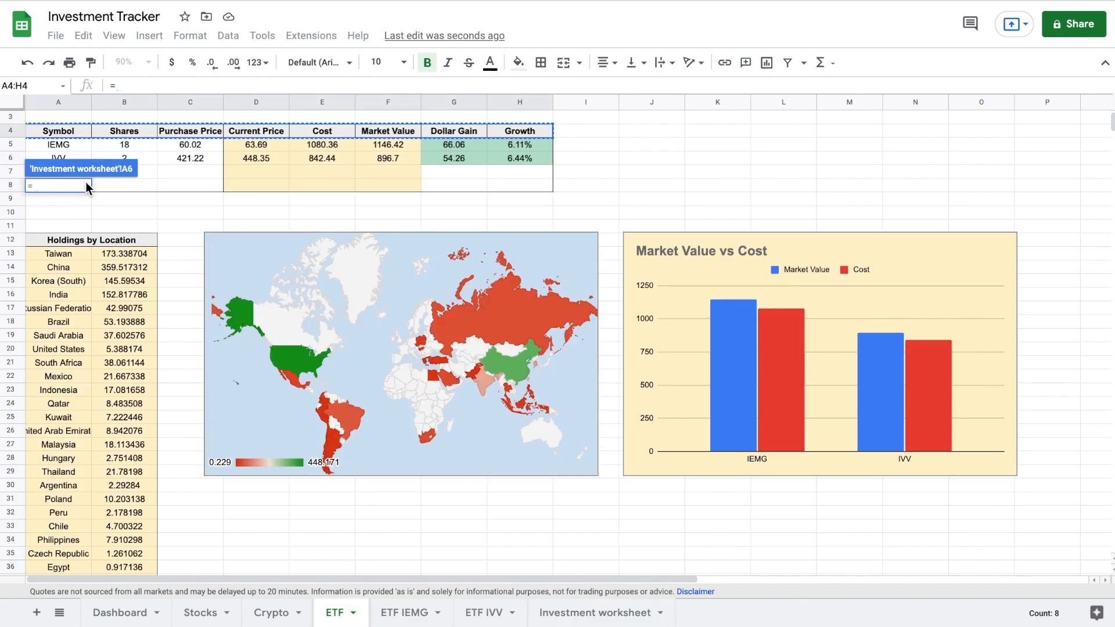
pyautogui.click(66, 149)
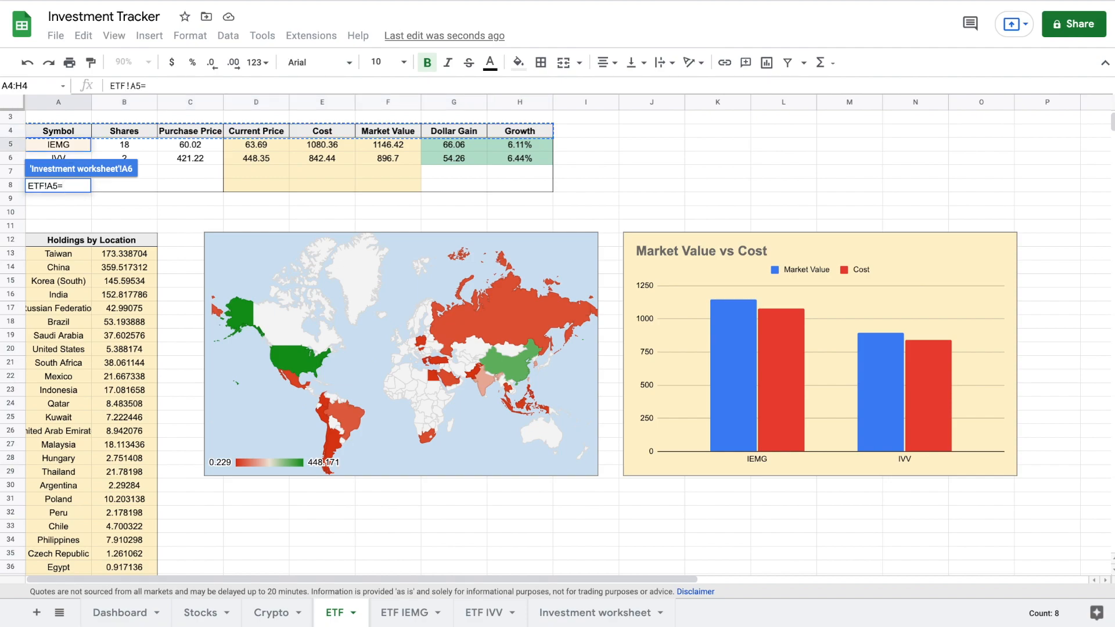
pyautogui.press('Return')
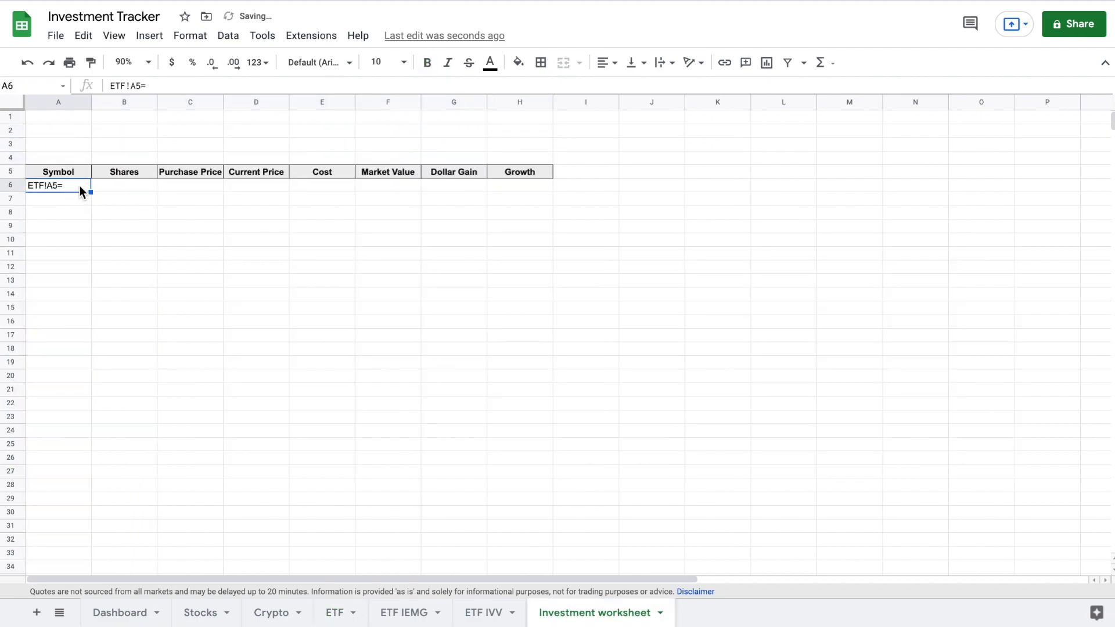
pyautogui.doubleClick(78, 186)
pyautogui.moveTo(75, 186); pyautogui.dragTo(11, 191)
pyautogui.press('BackSpace')
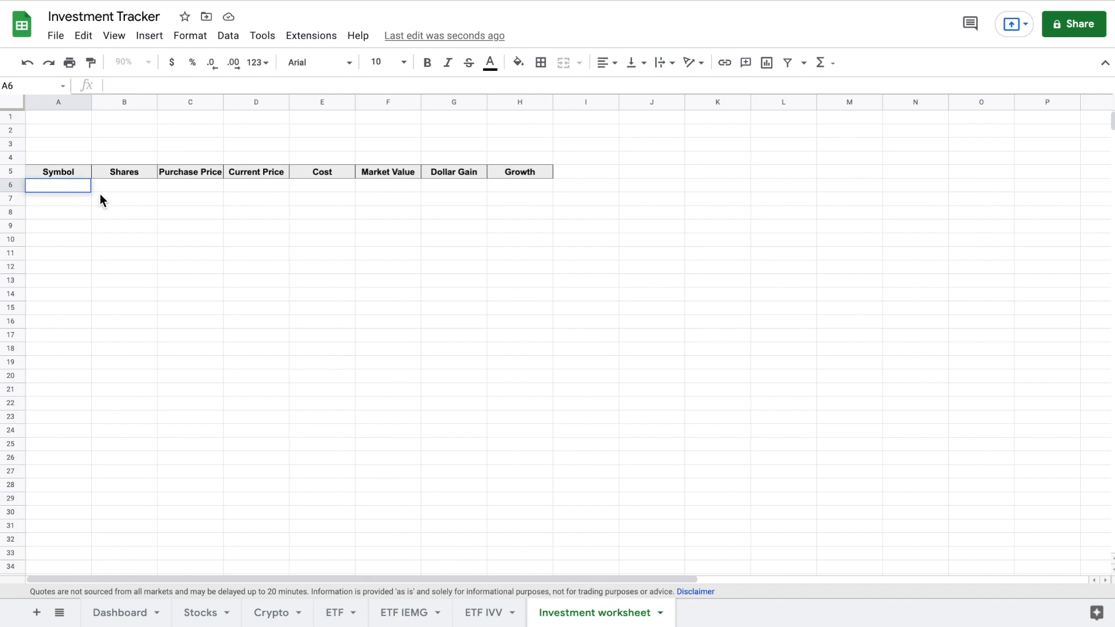
# - Enter =ETF!A5 in cell A6 of the Investment worksheet and fill the formula across and down to H9
pyautogui.write('=')
pyautogui.click(346, 616)
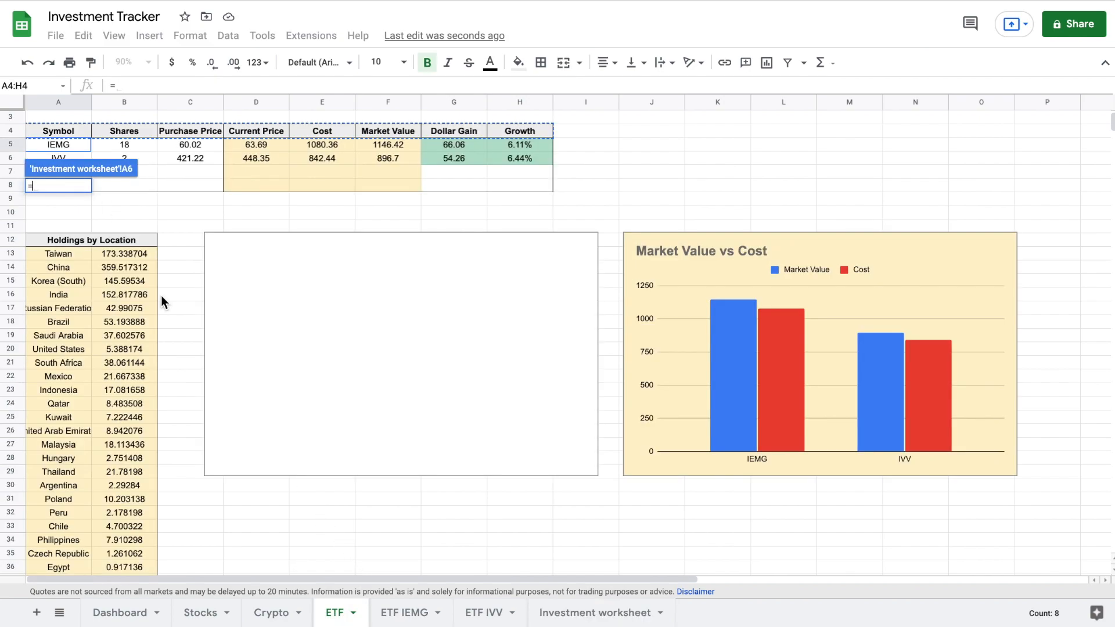
pyautogui.click(68, 148)
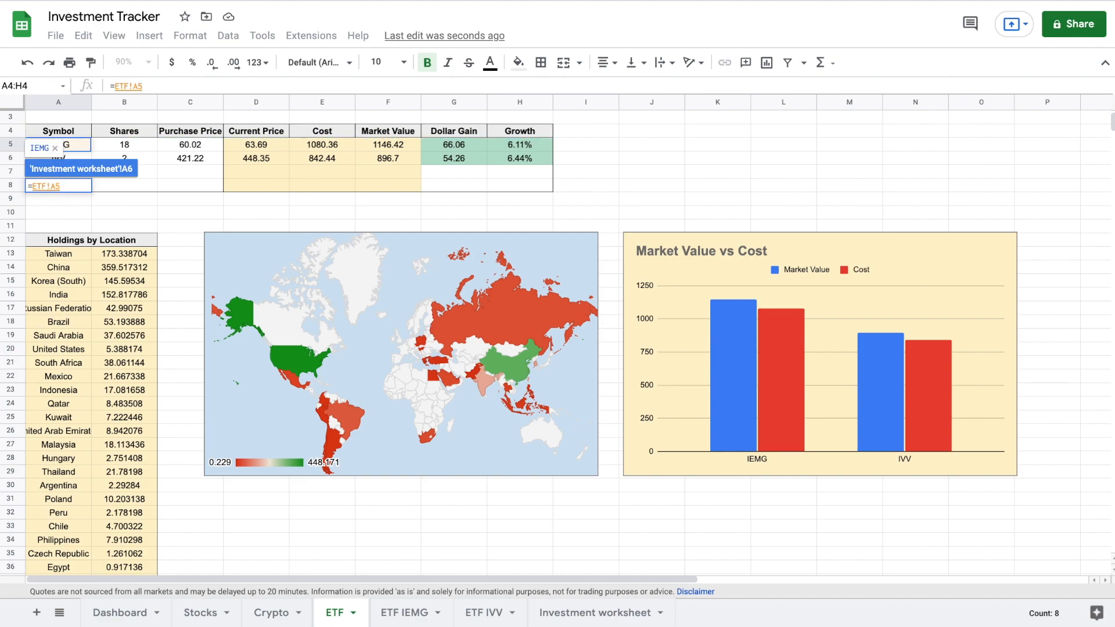
pyautogui.press('Return')
pyautogui.moveTo(95, 188); pyautogui.dragTo(552, 232)
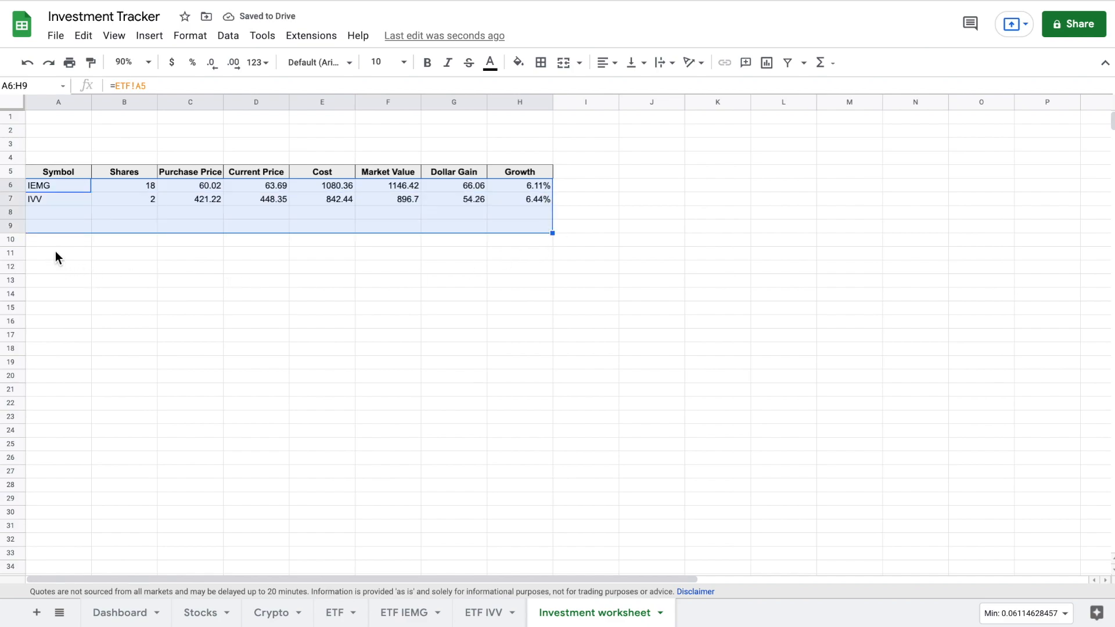
# - Enter =Crypto!A17 in cell A11 of the Investment worksheet and fill the formula across and down to H19
pyautogui.click(70, 253)
pyautogui.write('=')
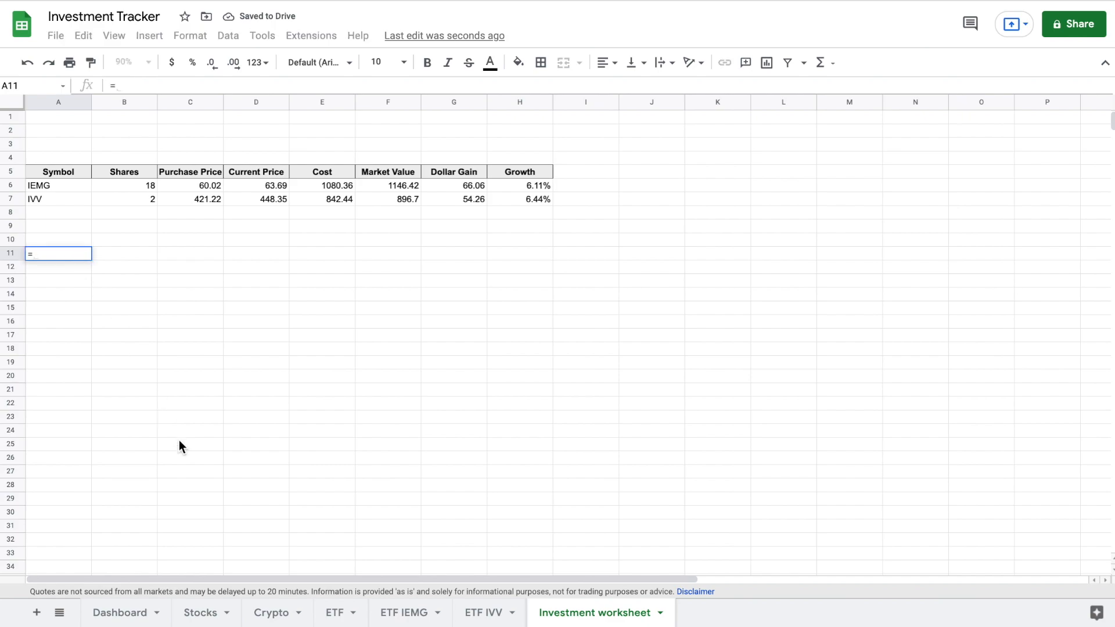
pyautogui.click(280, 614)
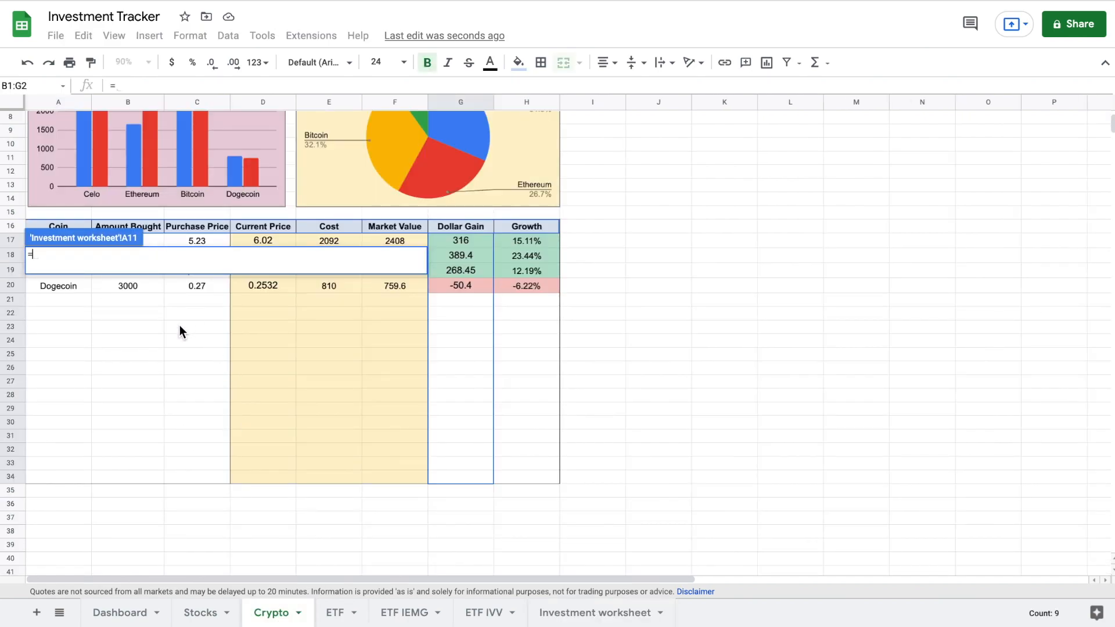
pyautogui.scroll(-1, 172, 316)
pyautogui.click(78, 216)
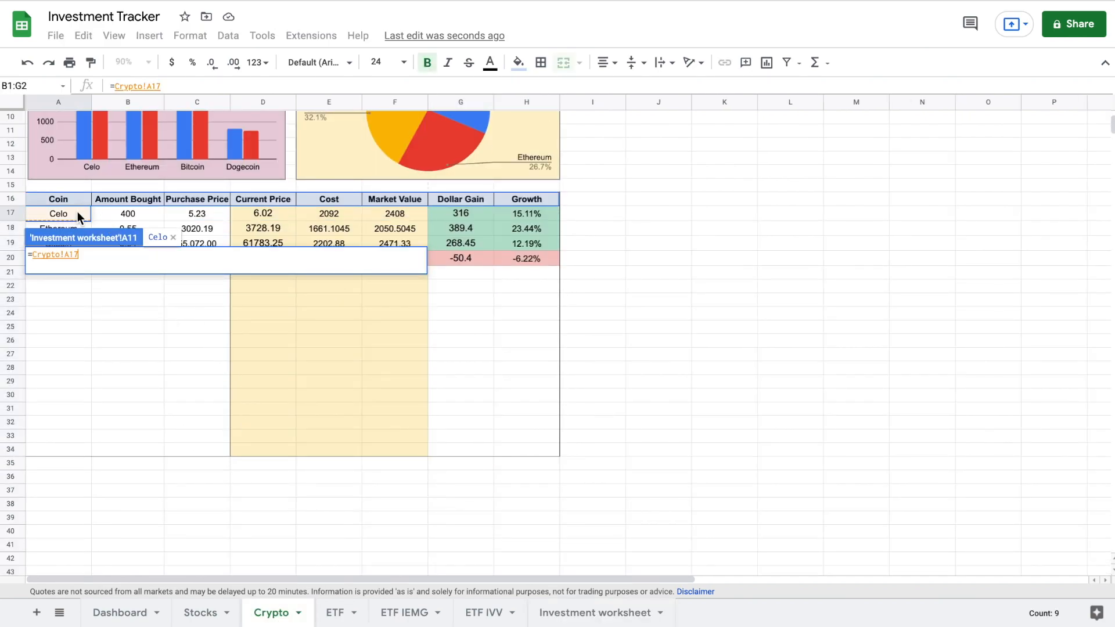
pyautogui.press('Return')
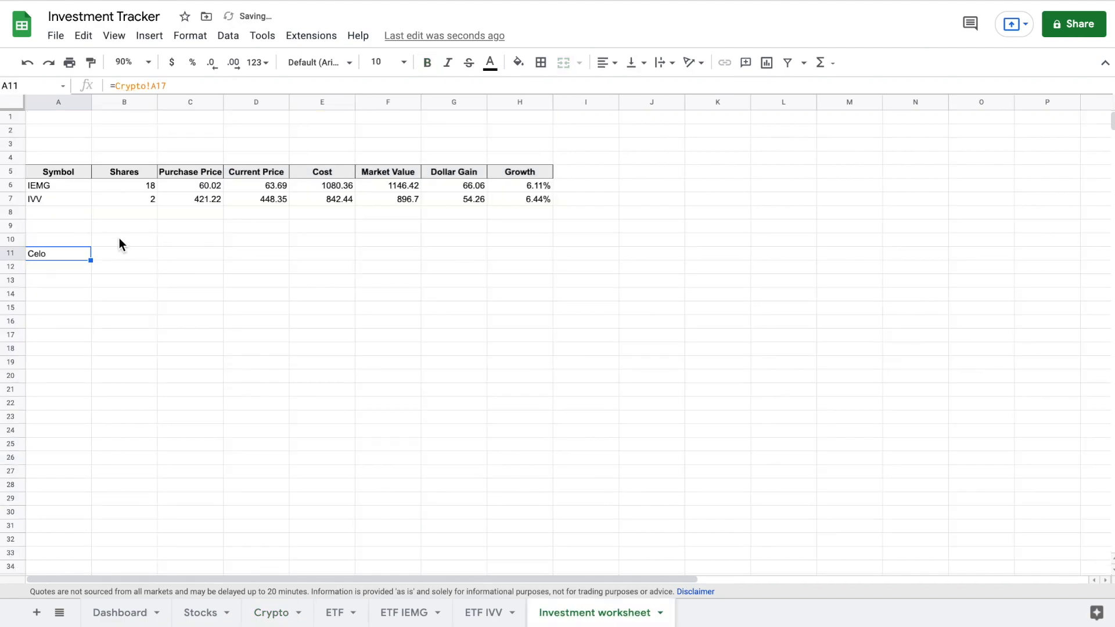
pyautogui.moveTo(90, 262); pyautogui.dragTo(552, 367)
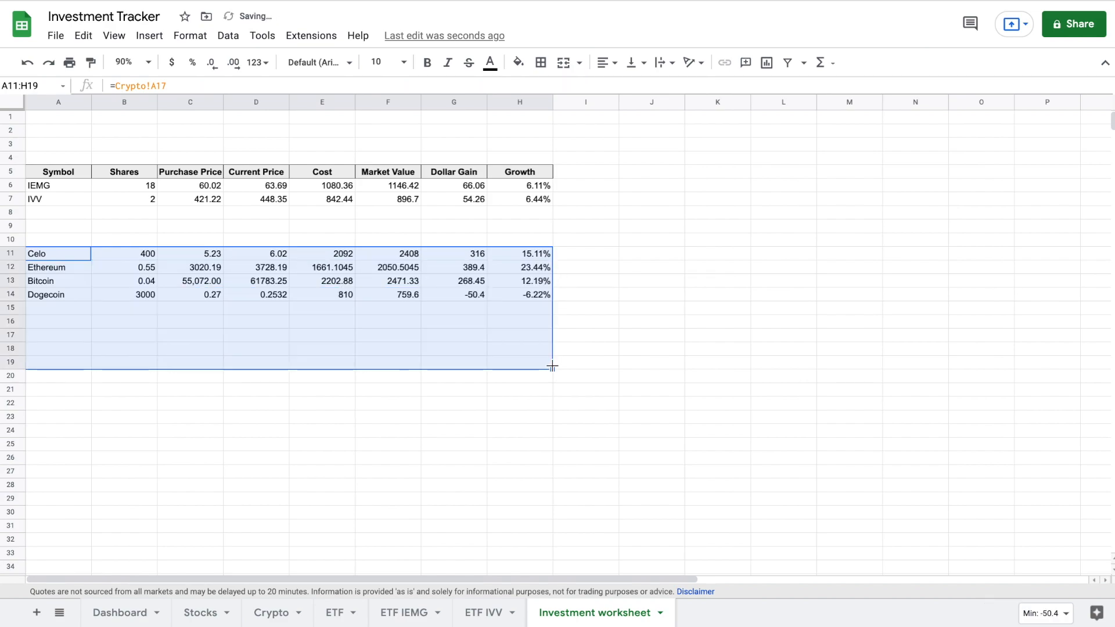
pyautogui.click(434, 388)
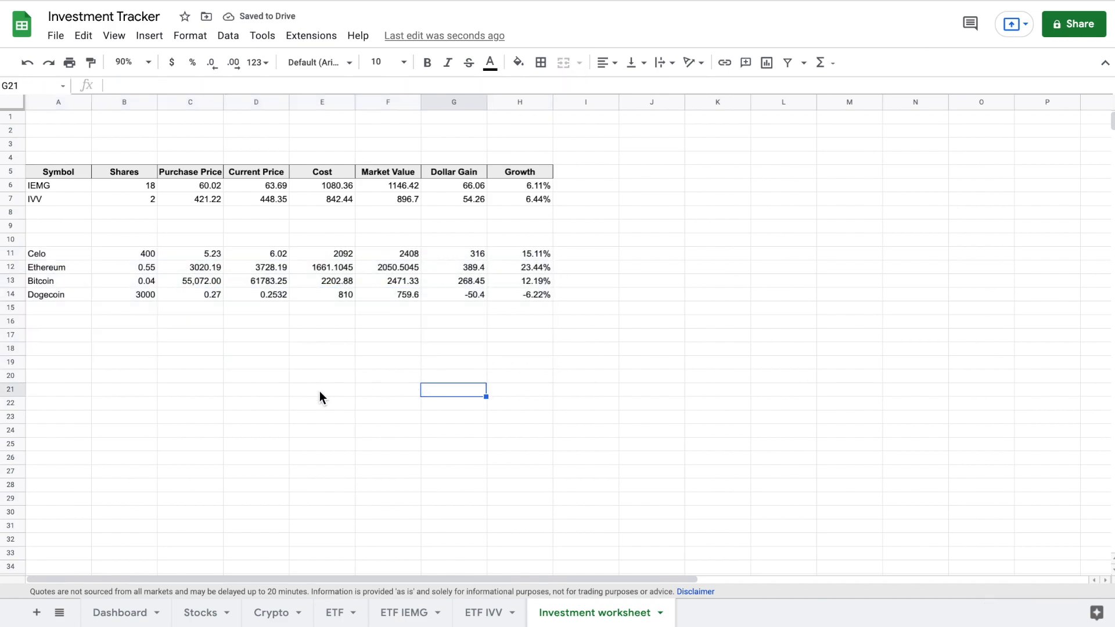
# - Replace the formula in cell A19 with =Stocks!A20 and fill it across to column H and down to row 59
pyautogui.click(61, 366)
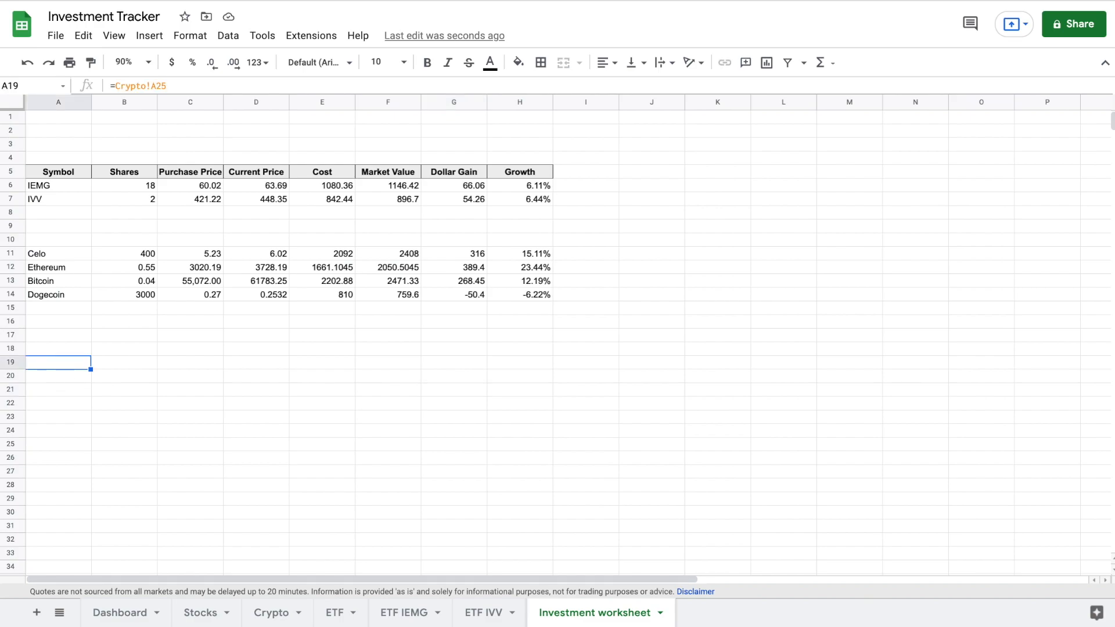
pyautogui.write('=')
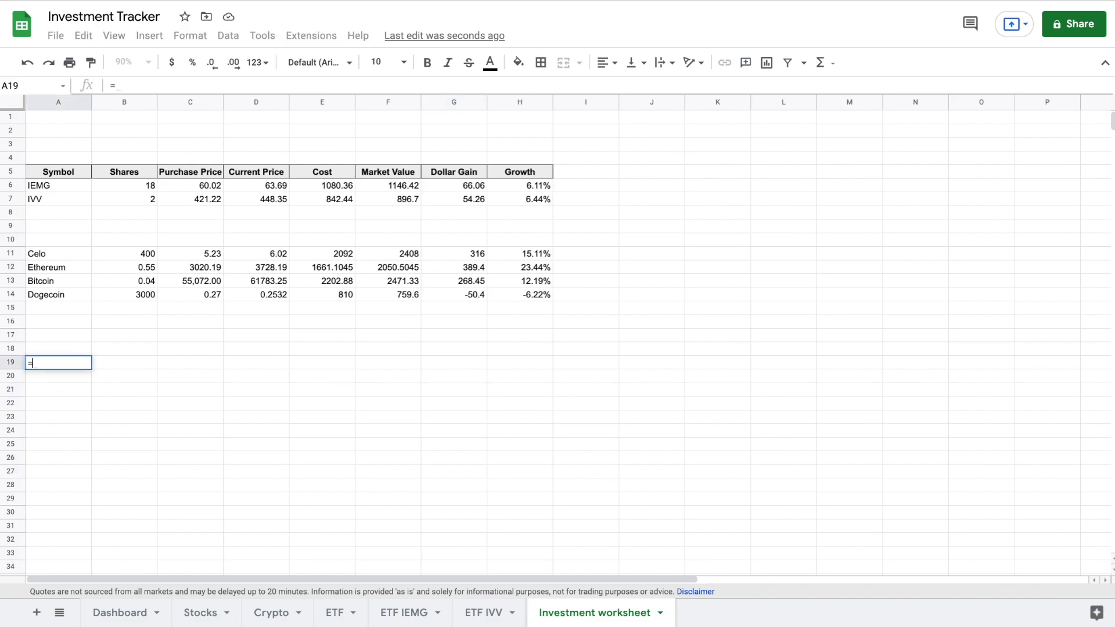
pyautogui.click(204, 613)
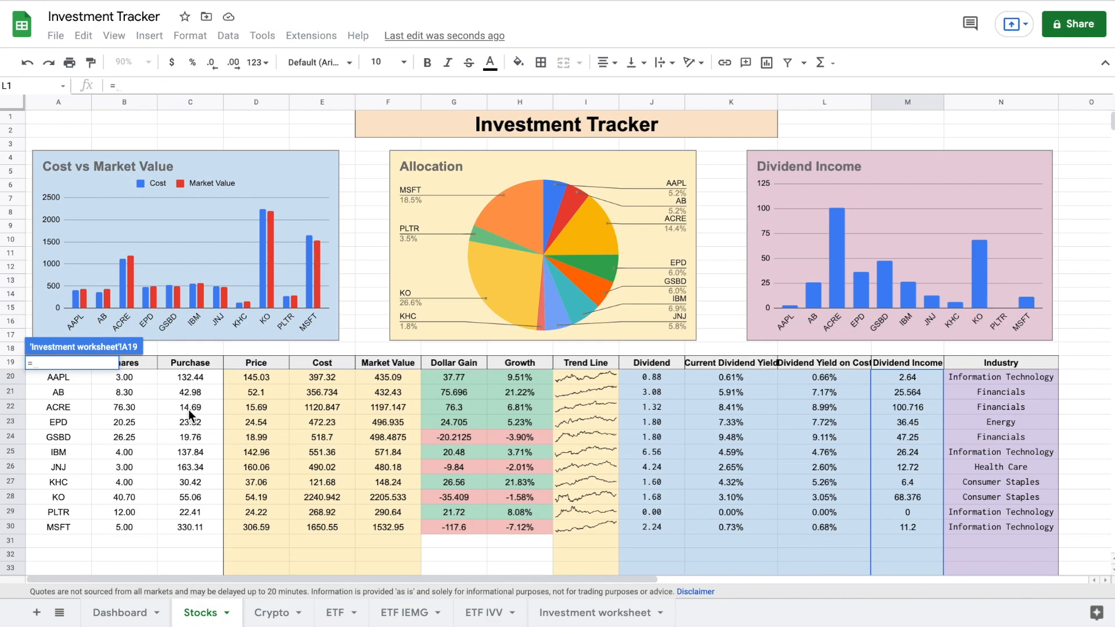
pyautogui.scroll(-2, 188, 409)
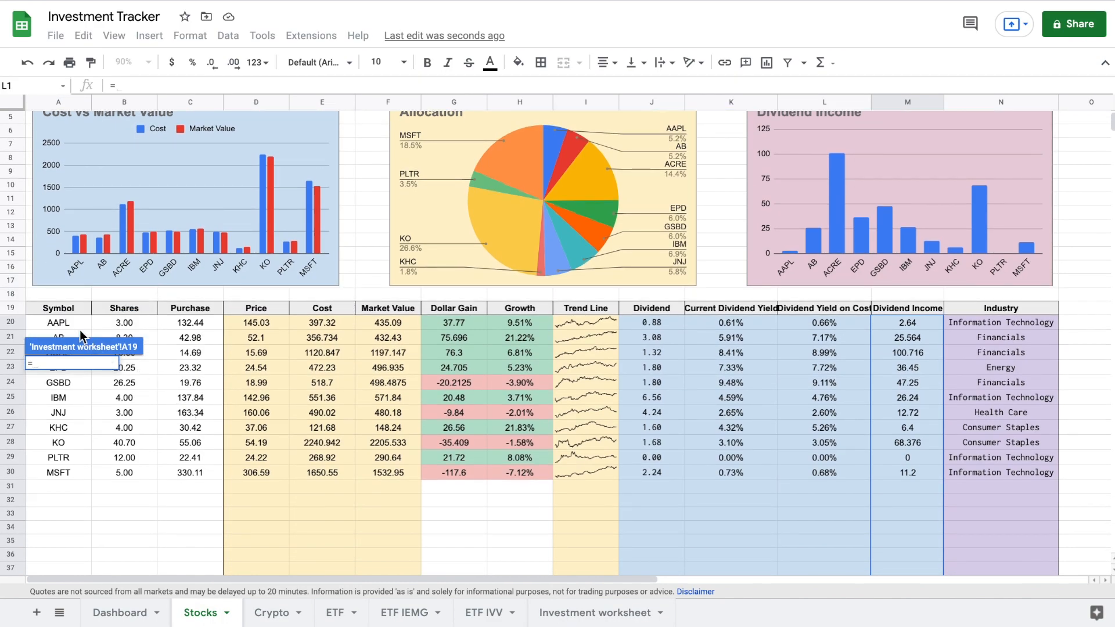
pyautogui.click(75, 323)
pyautogui.press('Return')
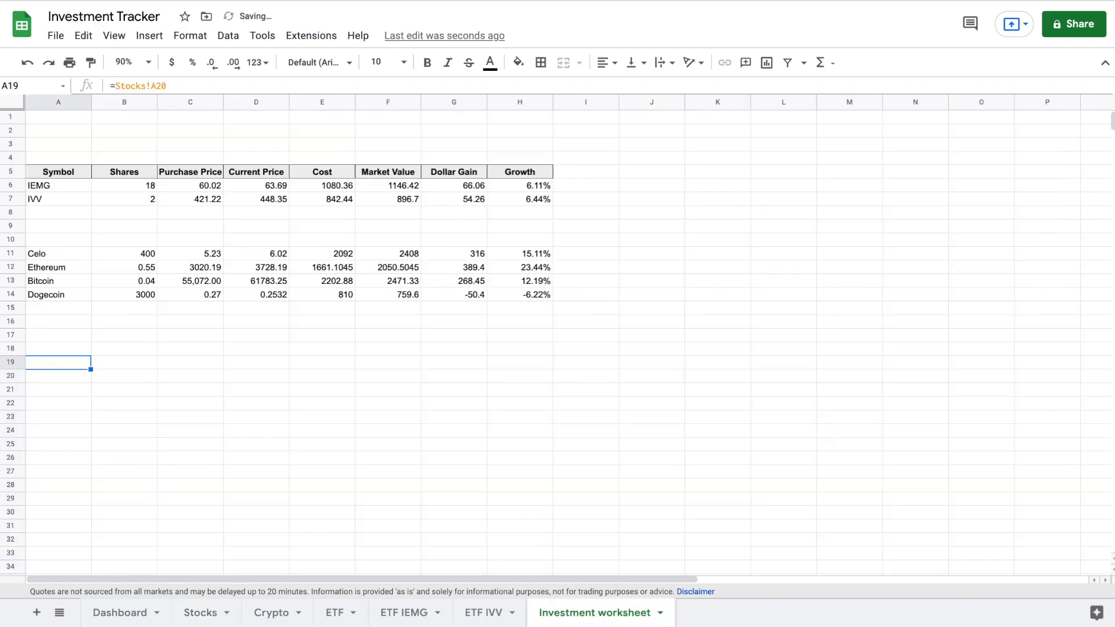
pyautogui.keyDown('shift'); pyautogui.click(537, 364); pyautogui.keyUp('shift')
pyautogui.hotkey('ctrl', 'r')
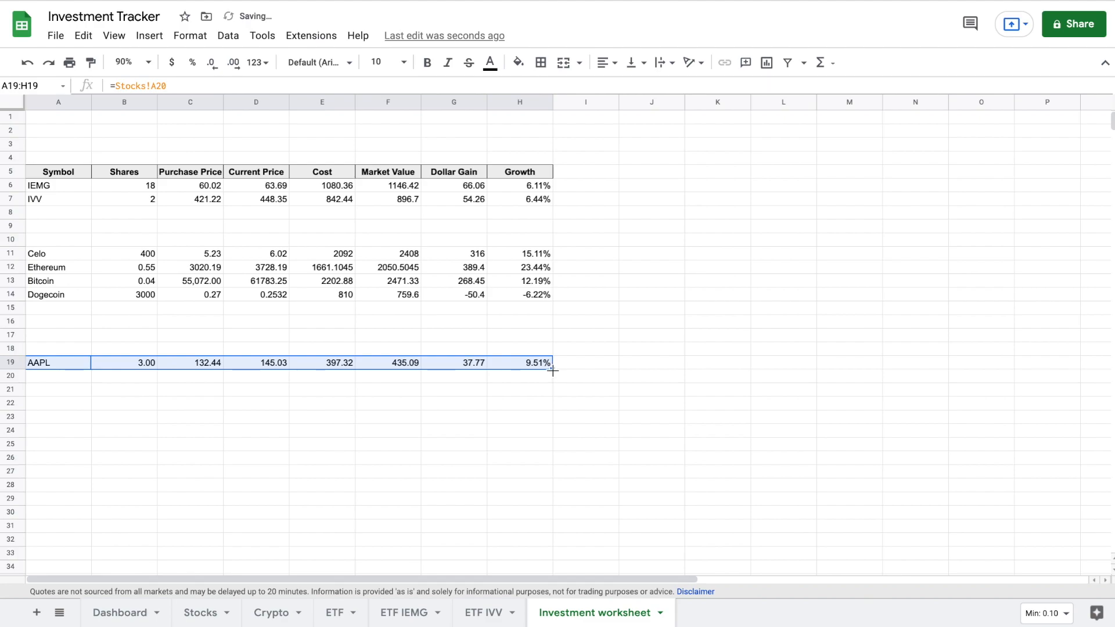
pyautogui.moveTo(552, 398); pyautogui.dragTo(554, 317)
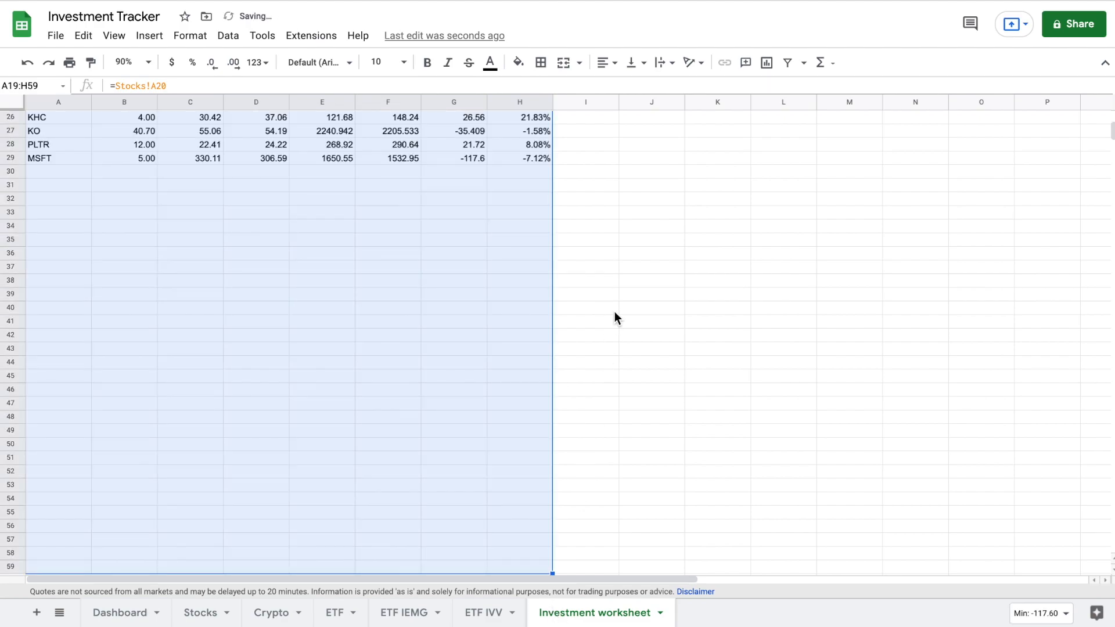
pyautogui.scroll(6, 615, 311)
pyautogui.click(591, 296)
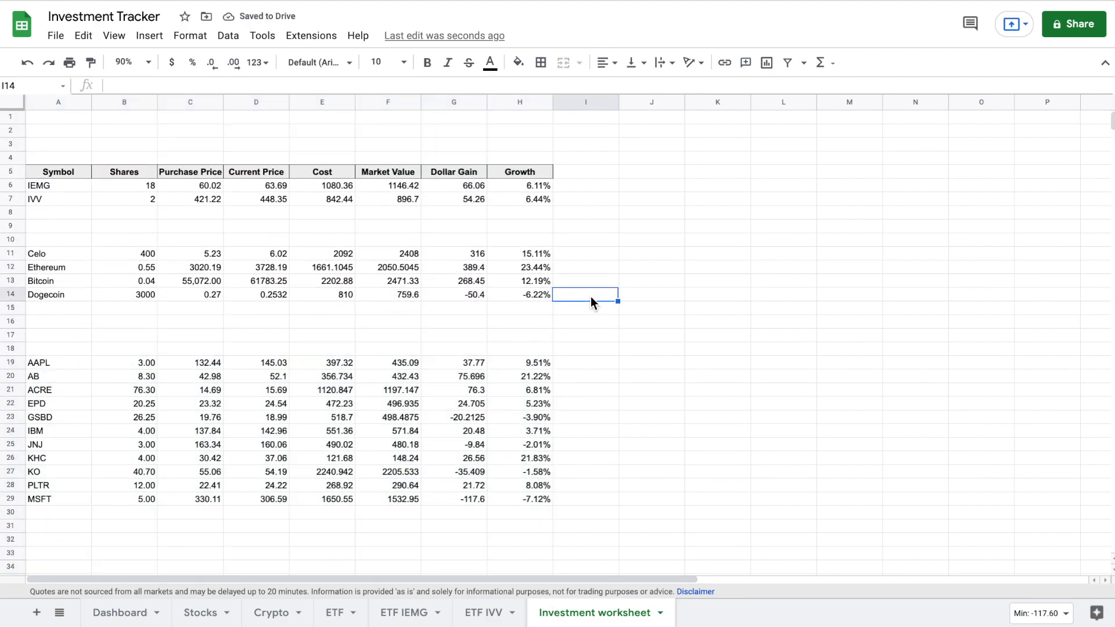
# - Insert a column chart on the Investment worksheet from the symbols in A6:A74 and the growth values in H6:H74
pyautogui.click(65, 184)
pyautogui.hotkey('ctrl', 'shift', 'Down')
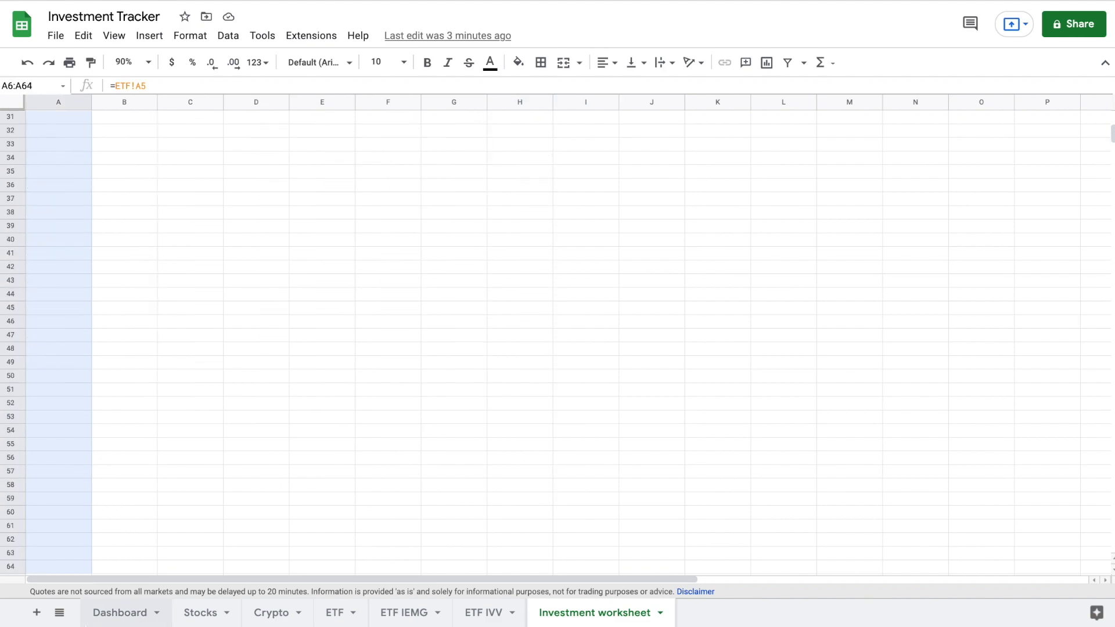
pyautogui.scroll(10, 322, 231)
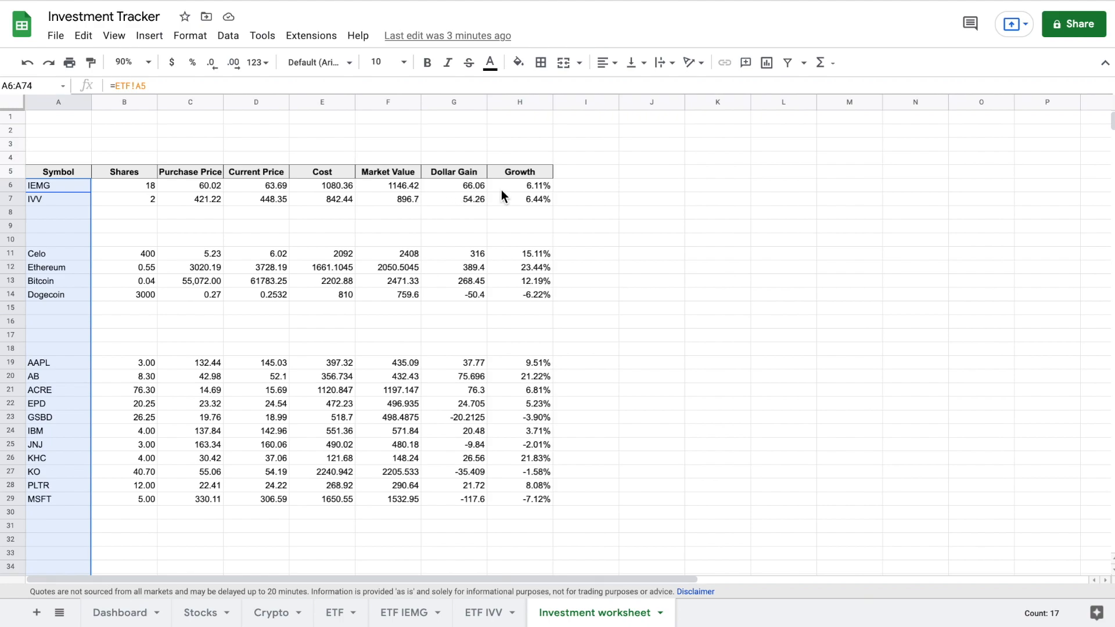
pyautogui.moveTo(532, 187); pyautogui.dragTo(500, 332)
pyautogui.scroll(15, 292, 140)
pyautogui.click(149, 36)
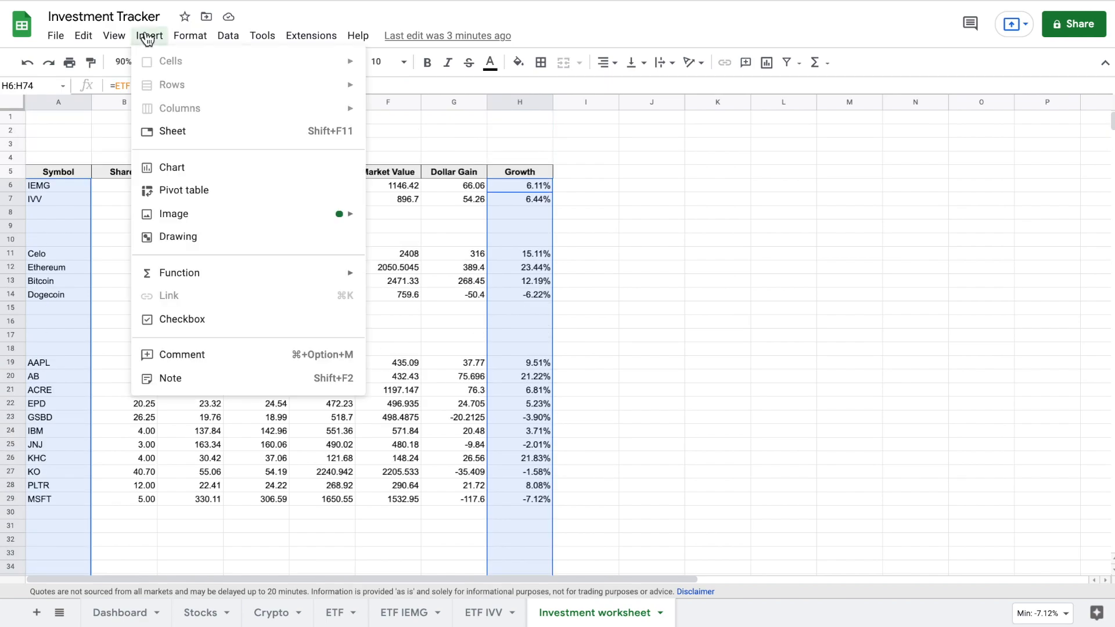
pyautogui.click(212, 167)
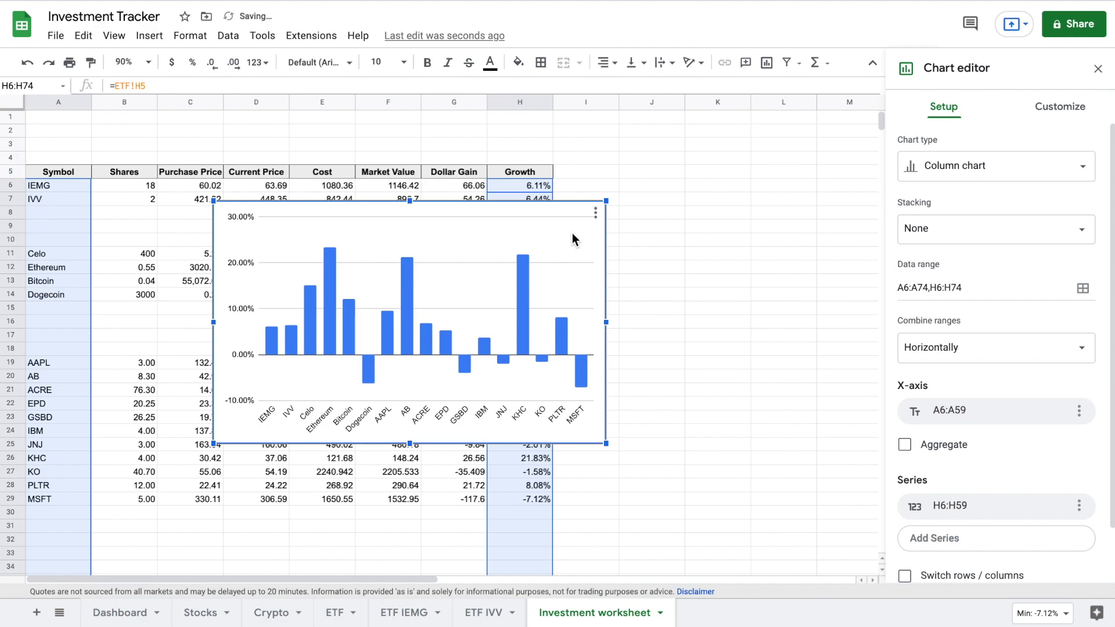
# - Copy the growth column chart to the Dashboard sheet and place it just below the portfolio summary box
pyautogui.press('super+c')
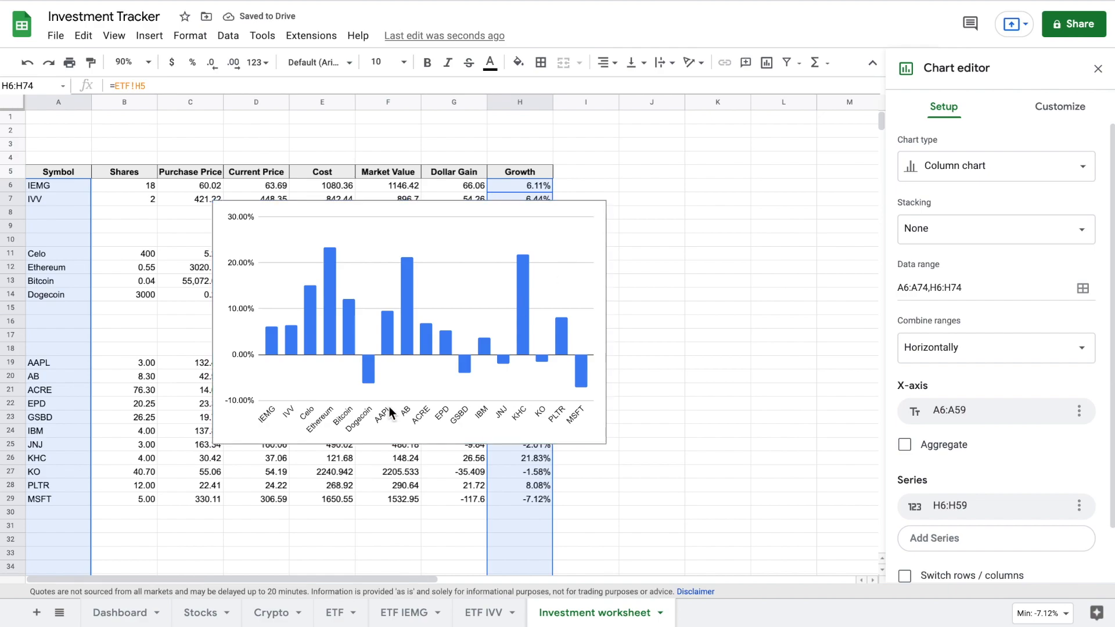
pyautogui.click(126, 613)
pyautogui.click(454, 326)
pyautogui.hotkey('ctrl', 'v')
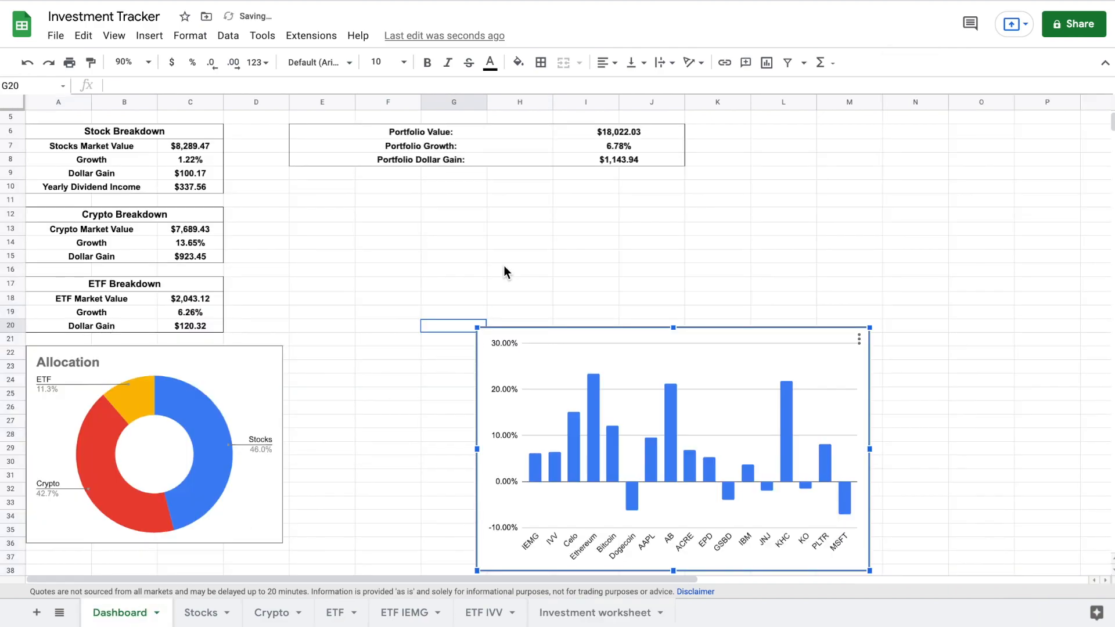
pyautogui.moveTo(604, 344); pyautogui.dragTo(453, 199)
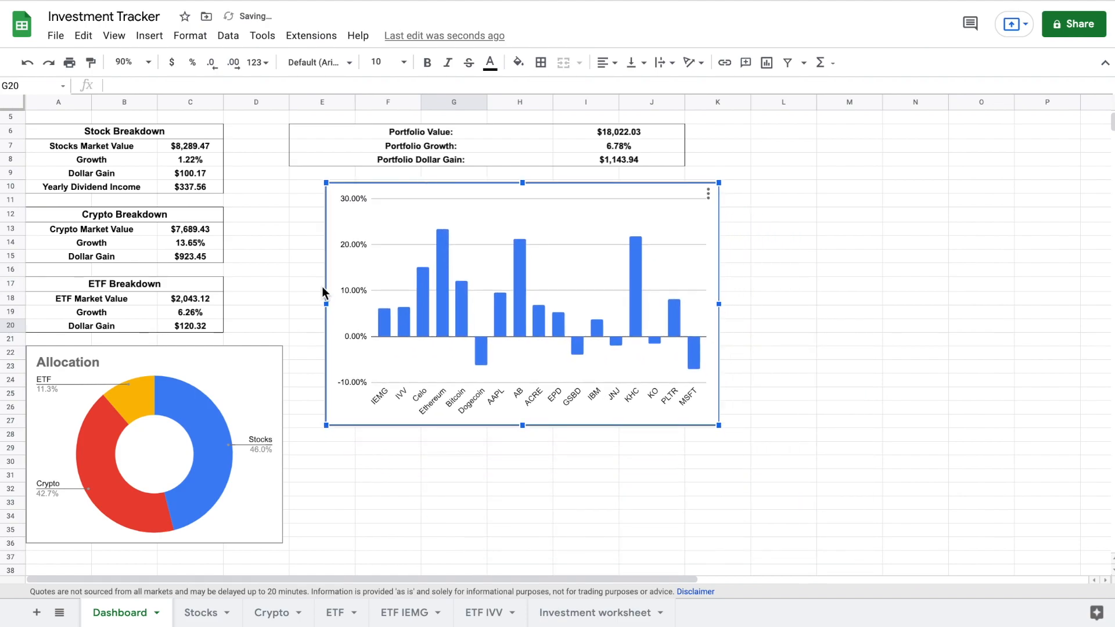
# - Widen and shorten the pasted growth chart beneath the portfolio summary, and narrow the Allocation chart so the two no longer overlap
pyautogui.moveTo(327, 303); pyautogui.dragTo(231, 303)
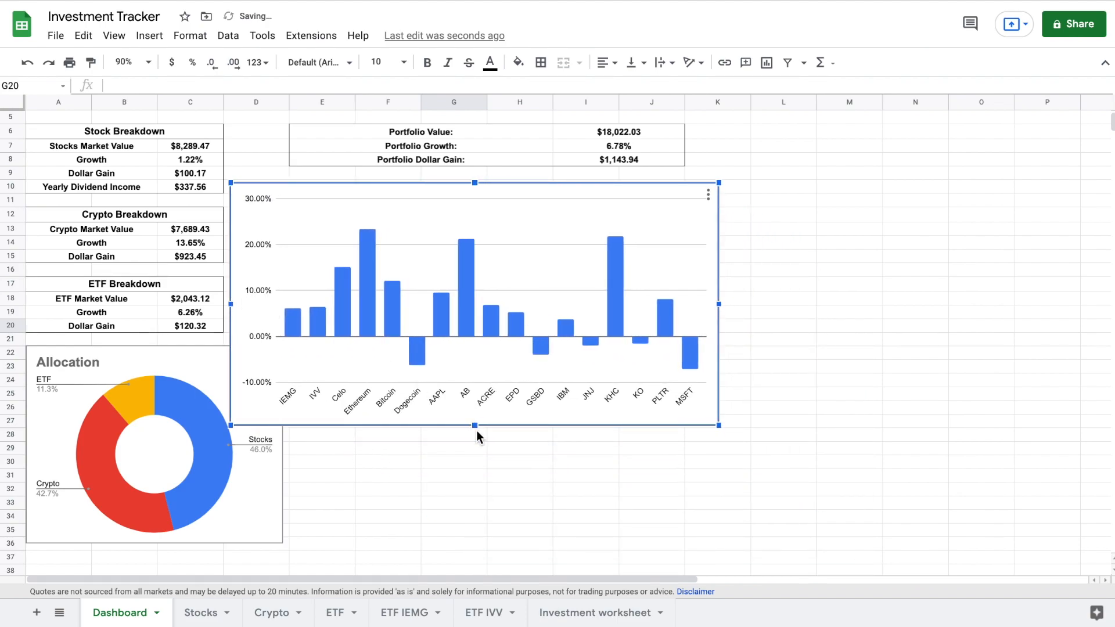
pyautogui.moveTo(475, 426); pyautogui.dragTo(477, 378)
pyautogui.moveTo(490, 293); pyautogui.dragTo(524, 287)
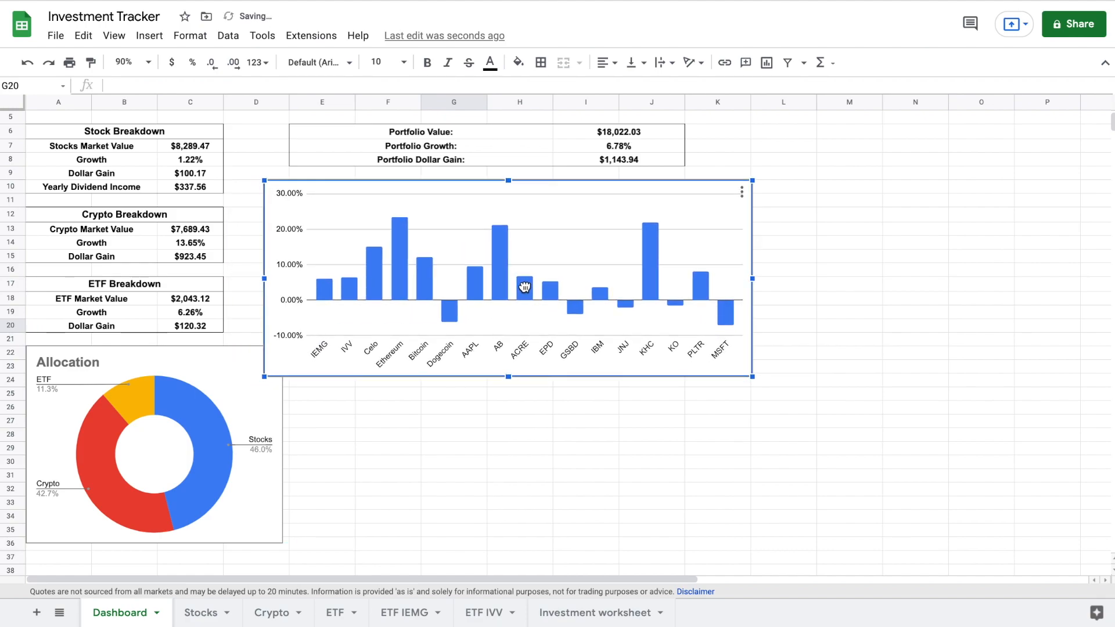
pyautogui.click(267, 420)
pyautogui.moveTo(283, 445)
pyautogui.mouseDown()
pyautogui.moveTo(241, 444)
pyautogui.moveTo(261, 445)
pyautogui.mouseUp()
# - Give the growth column chart on the Dashboard the title Growth in bold
pyautogui.click(505, 249)
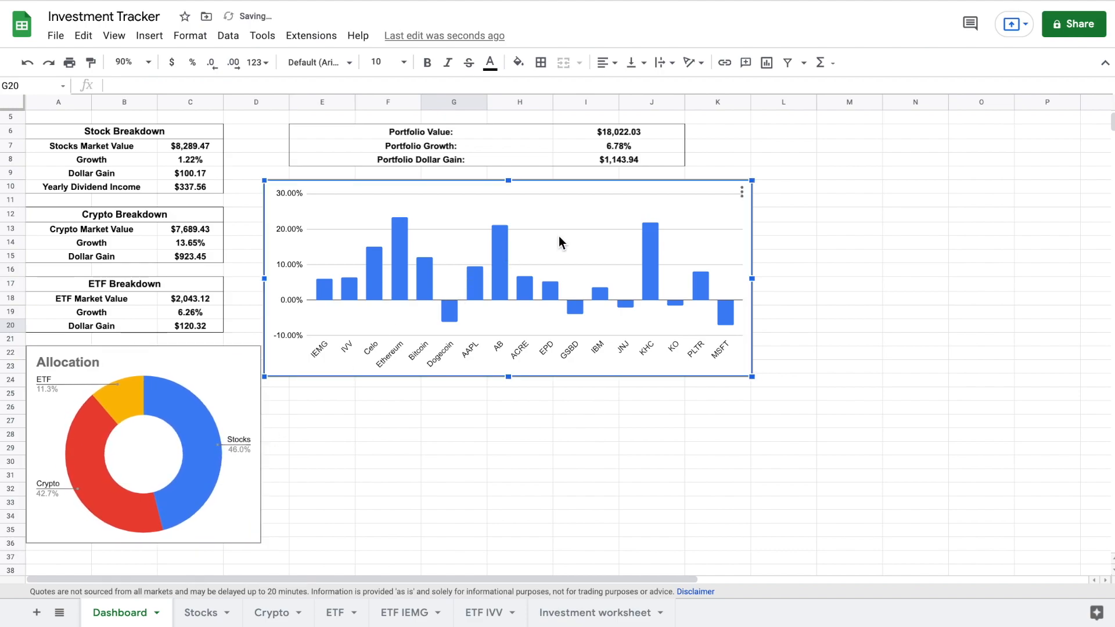
pyautogui.rightClick(569, 243)
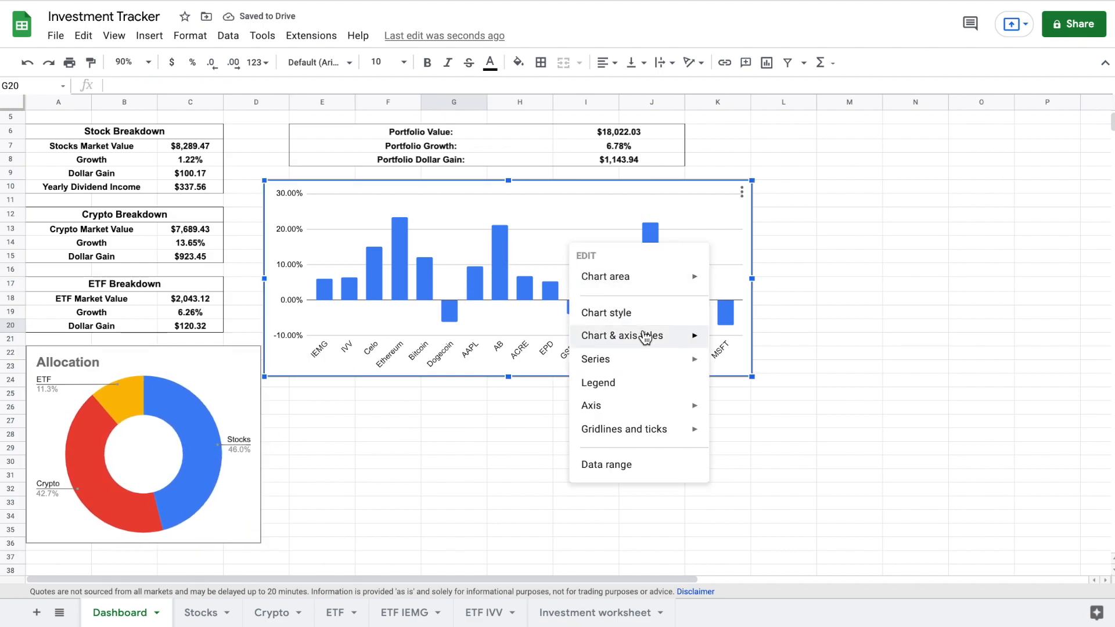
pyautogui.moveTo(645, 335)
pyautogui.click(742, 342)
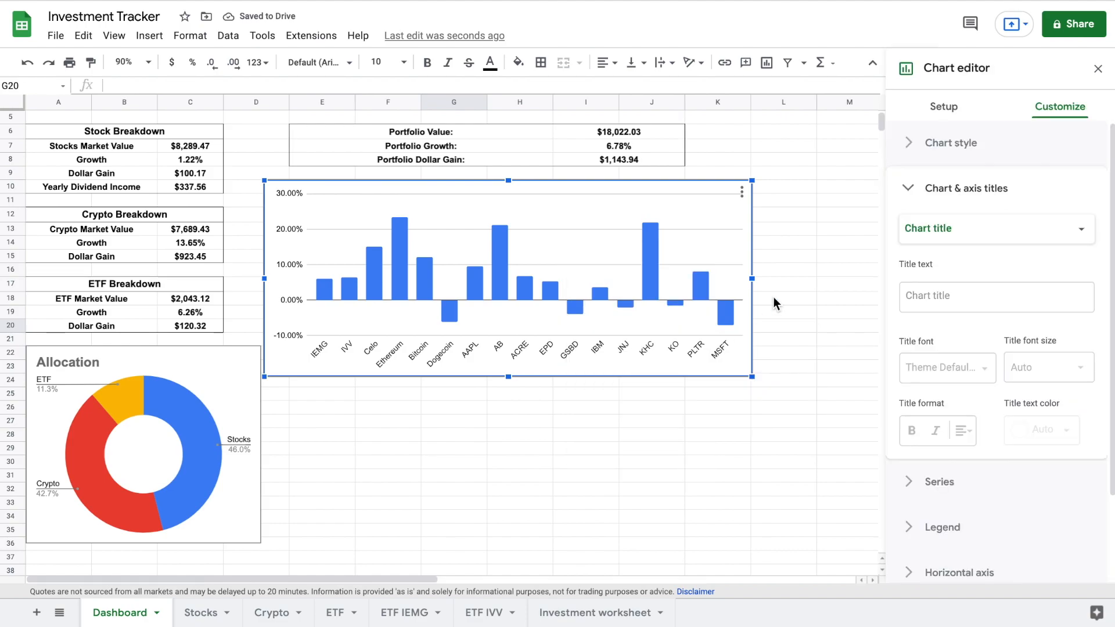
pyautogui.click(943, 298)
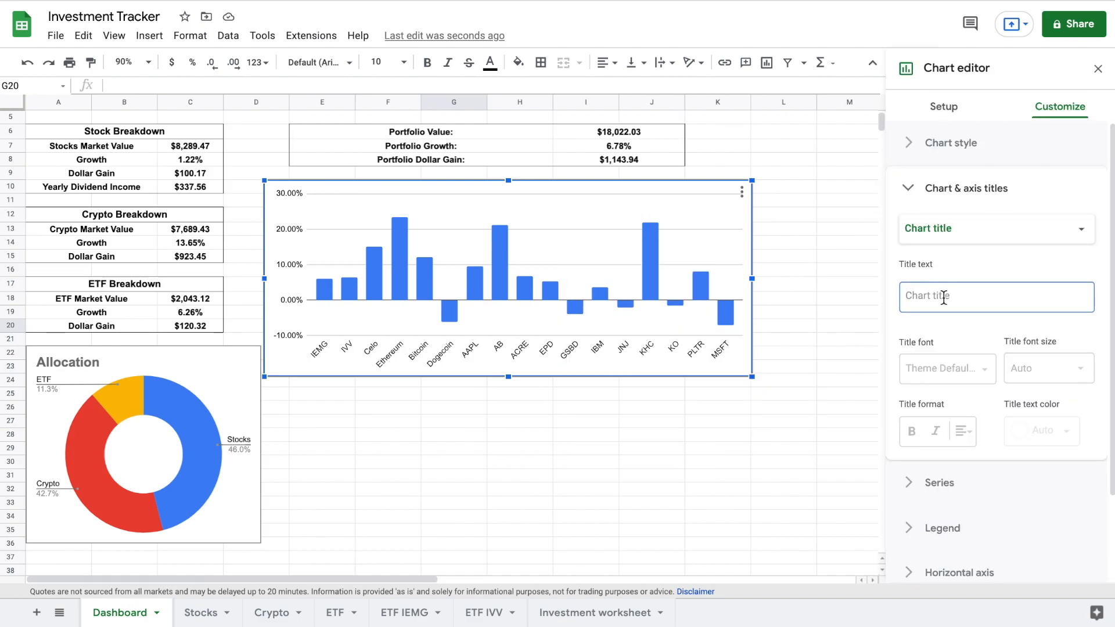
pyautogui.write('Growth')
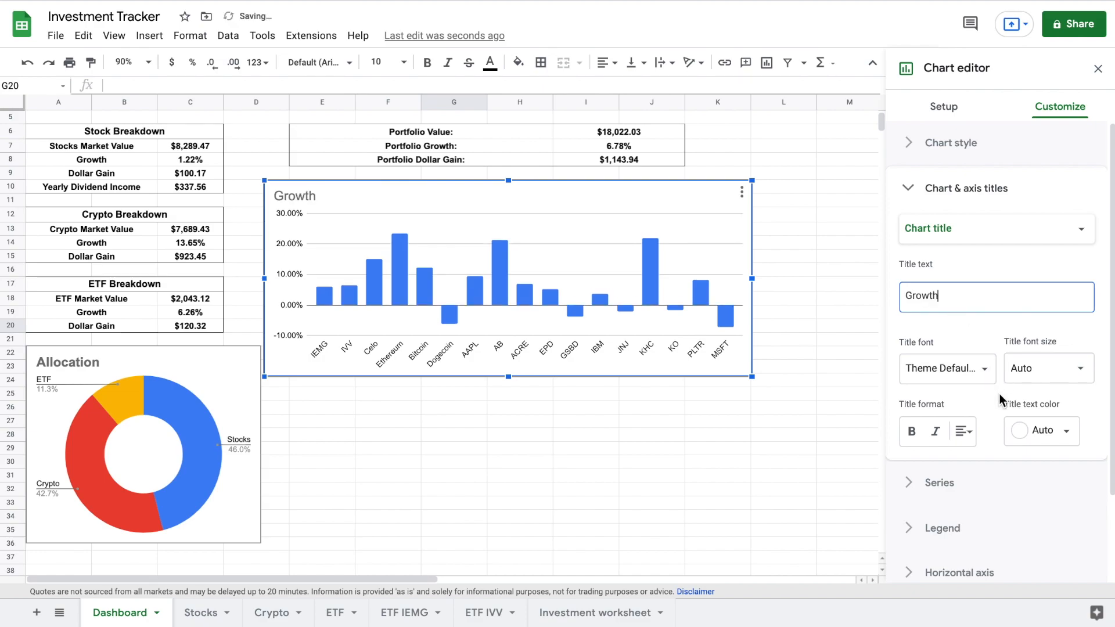
pyautogui.click(912, 434)
pyautogui.click(804, 204)
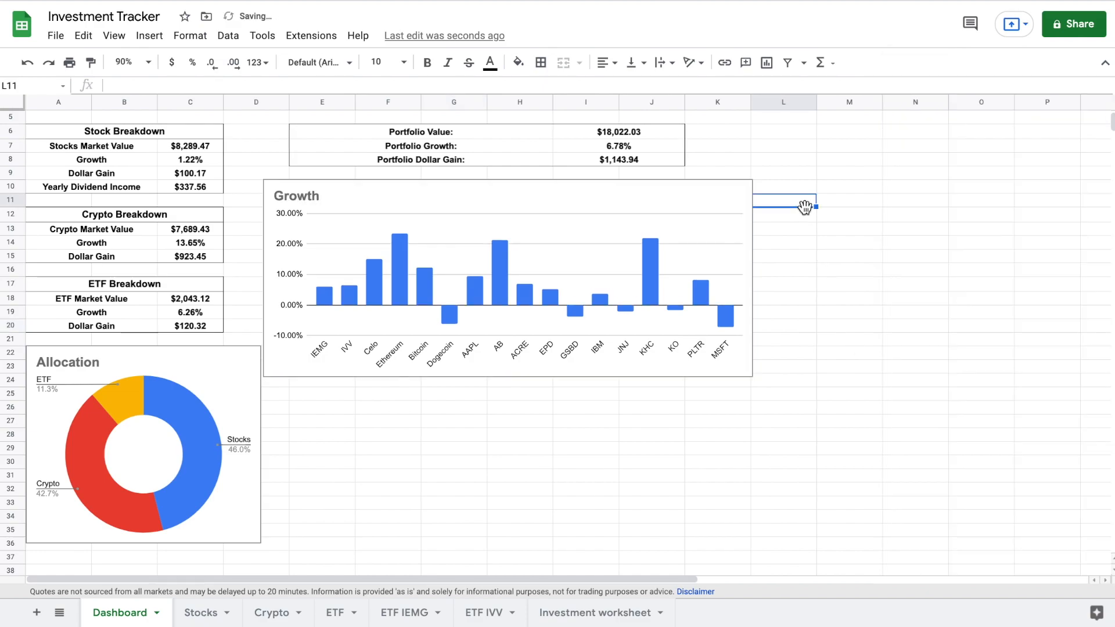
pyautogui.scroll(2, 805, 207)
pyautogui.click(799, 198)
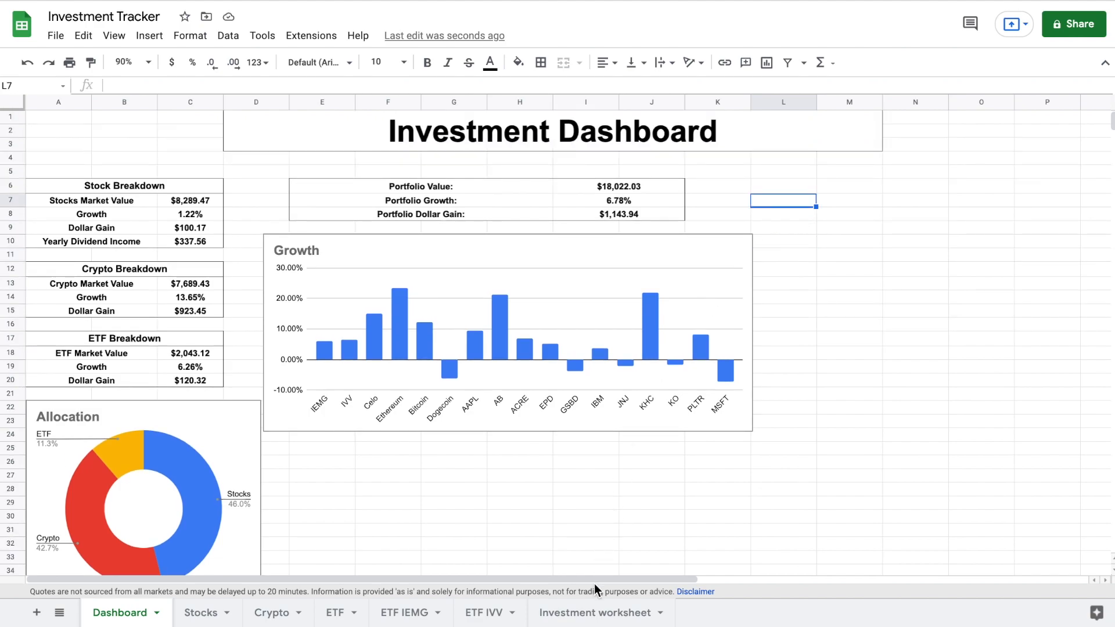
# - Delete the original growth column chart from the Investment worksheet
pyautogui.click(600, 614)
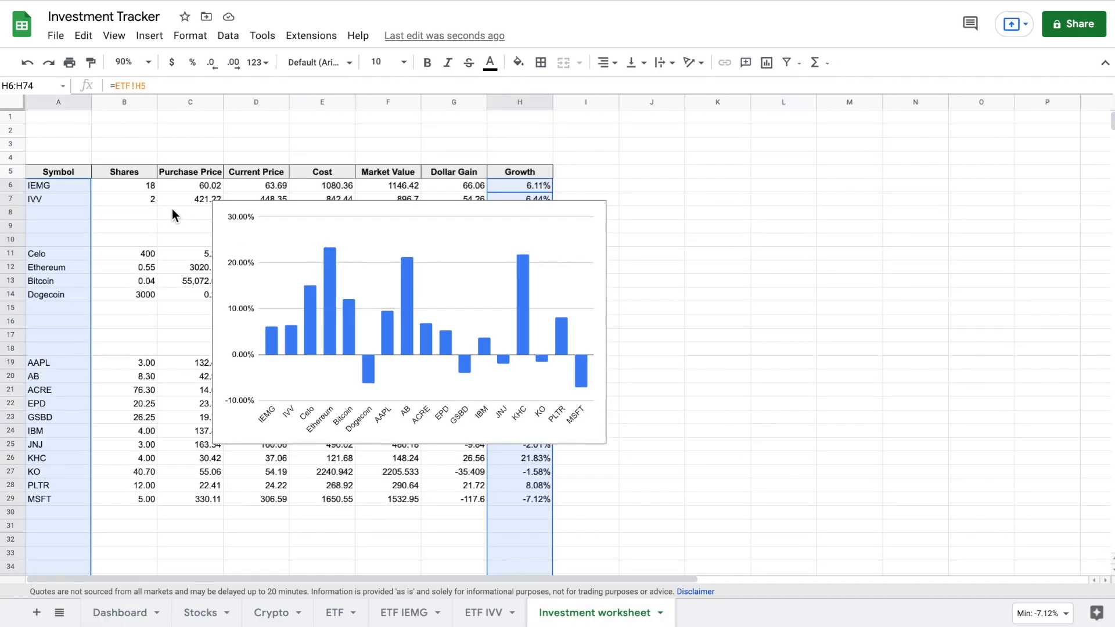
pyautogui.click(295, 234)
pyautogui.press('Delete')
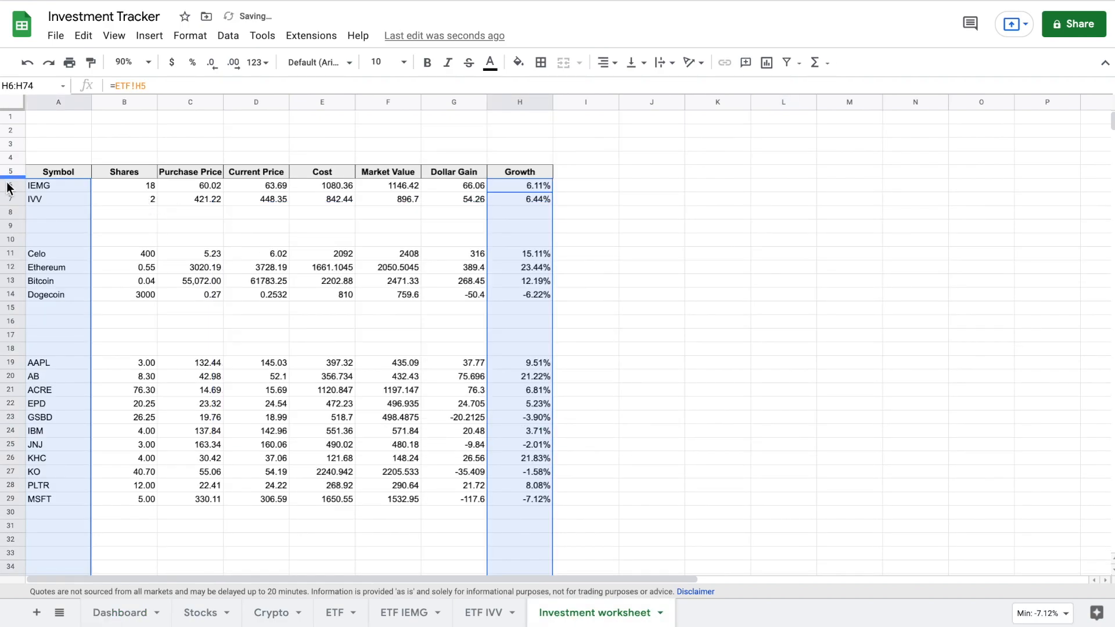
# - Insert a column chart on the Investment worksheet from the symbols in A6:A63 and the cost and market values in E6:F63
pyautogui.moveTo(55, 180); pyautogui.dragTo(58, 580)
pyautogui.scroll(15, 319, 224)
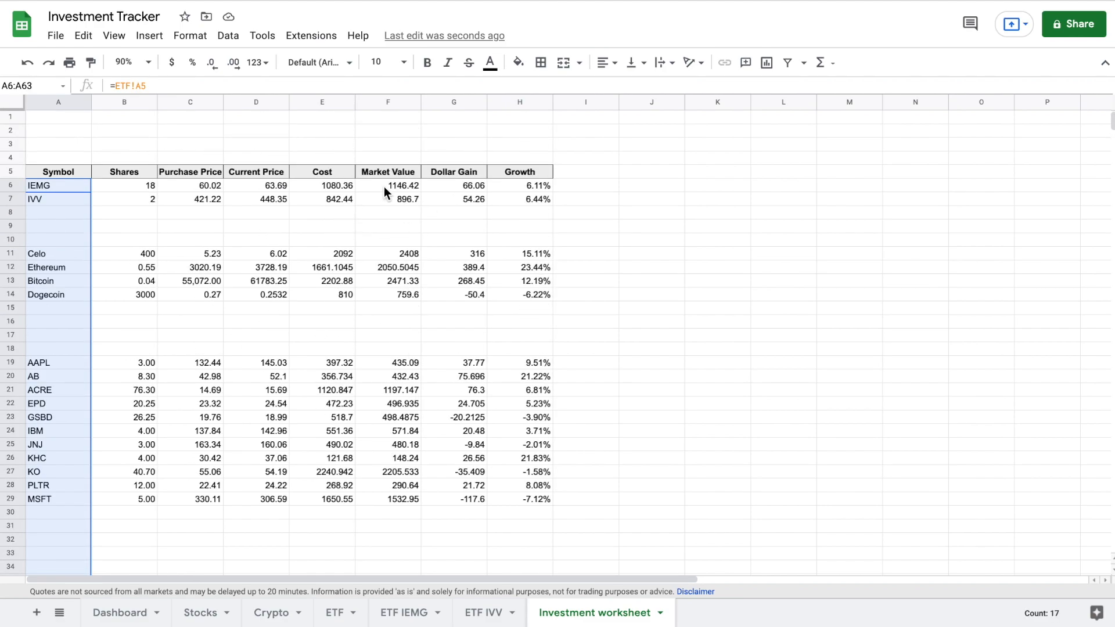
pyautogui.moveTo(346, 189); pyautogui.dragTo(370, 394)
pyautogui.scroll(10, 378, 312)
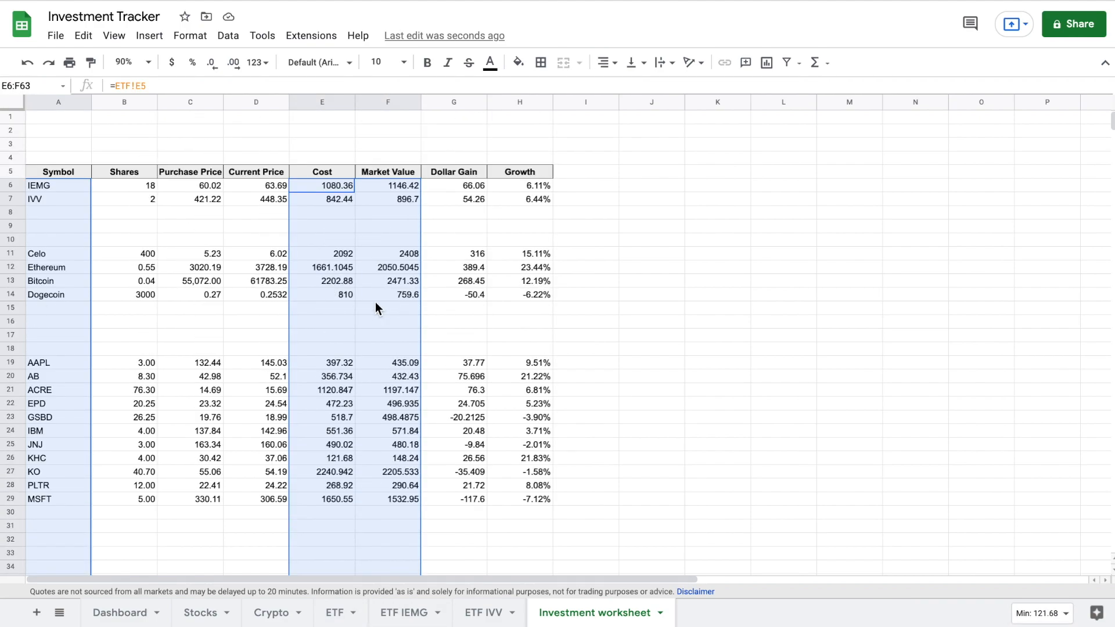
pyautogui.click(149, 36)
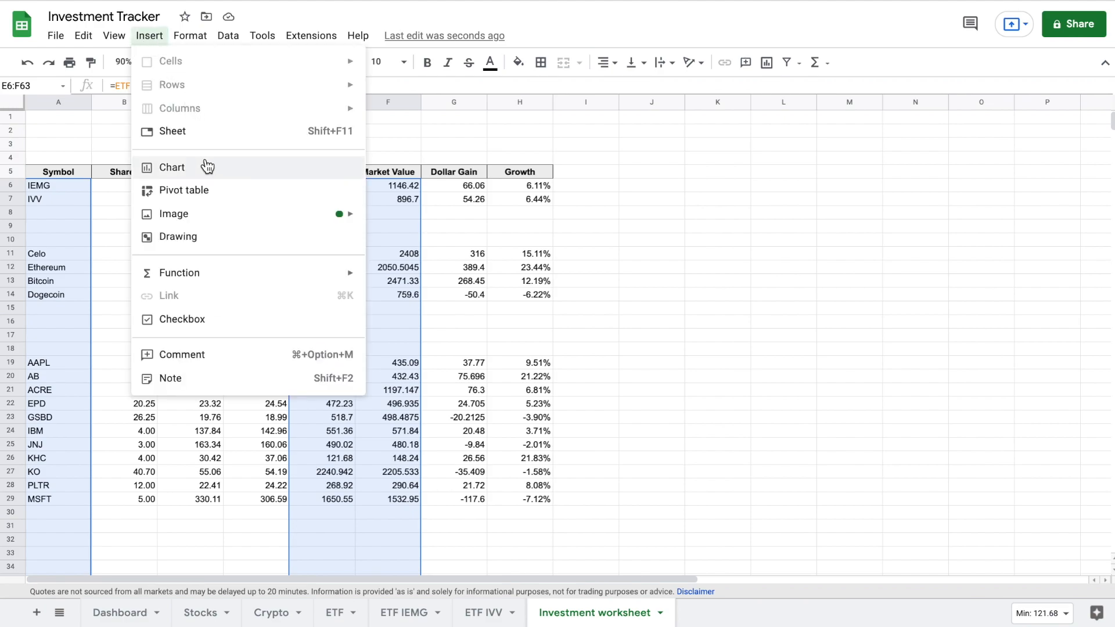
pyautogui.click(207, 167)
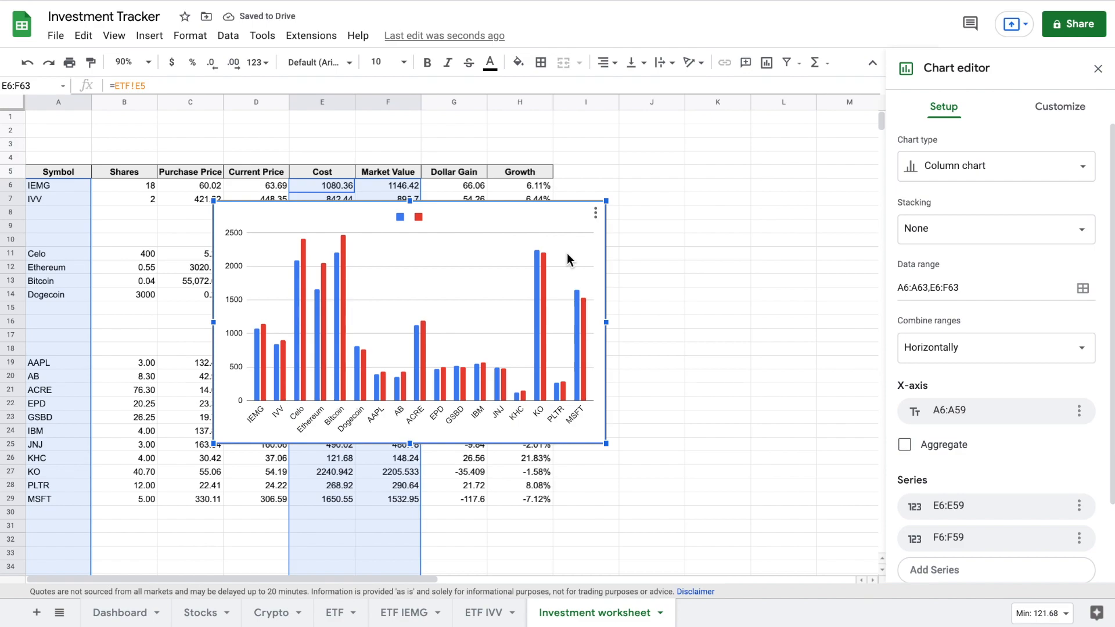
# - Copy the cost and market value chart to the Dashboard sheet and place it directly below the Growth chart
pyautogui.click(134, 618)
pyautogui.hotkey('ctrl', 'v')
pyautogui.click(948, 287)
pyautogui.moveTo(964, 287); pyautogui.dragTo(497, 505)
pyautogui.scroll(-2, 820, 363)
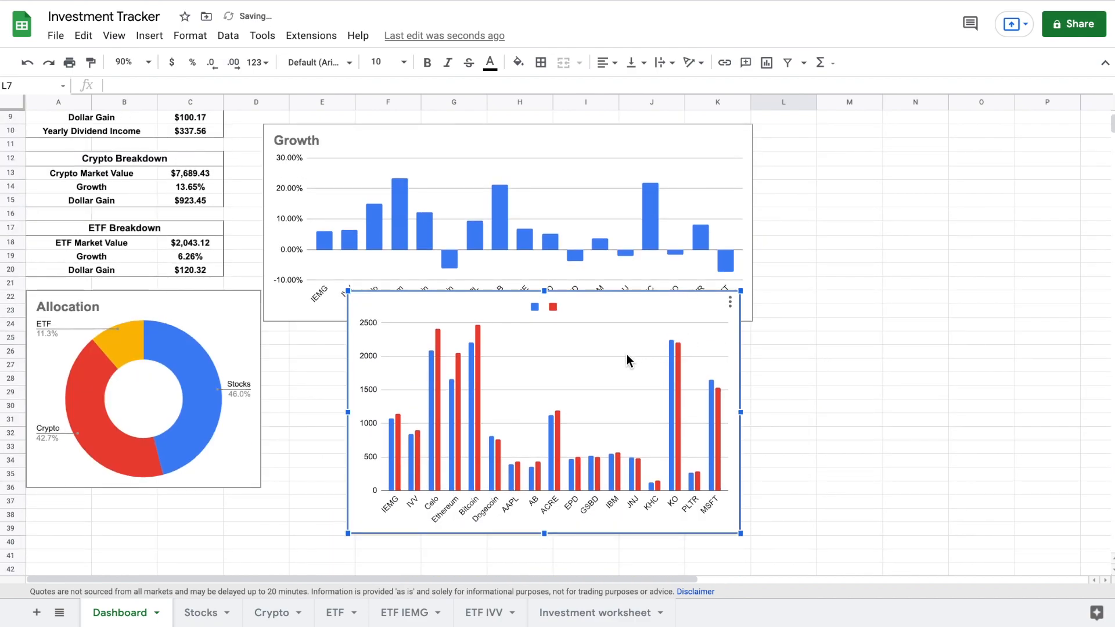
pyautogui.moveTo(626, 359); pyautogui.dragTo(628, 394)
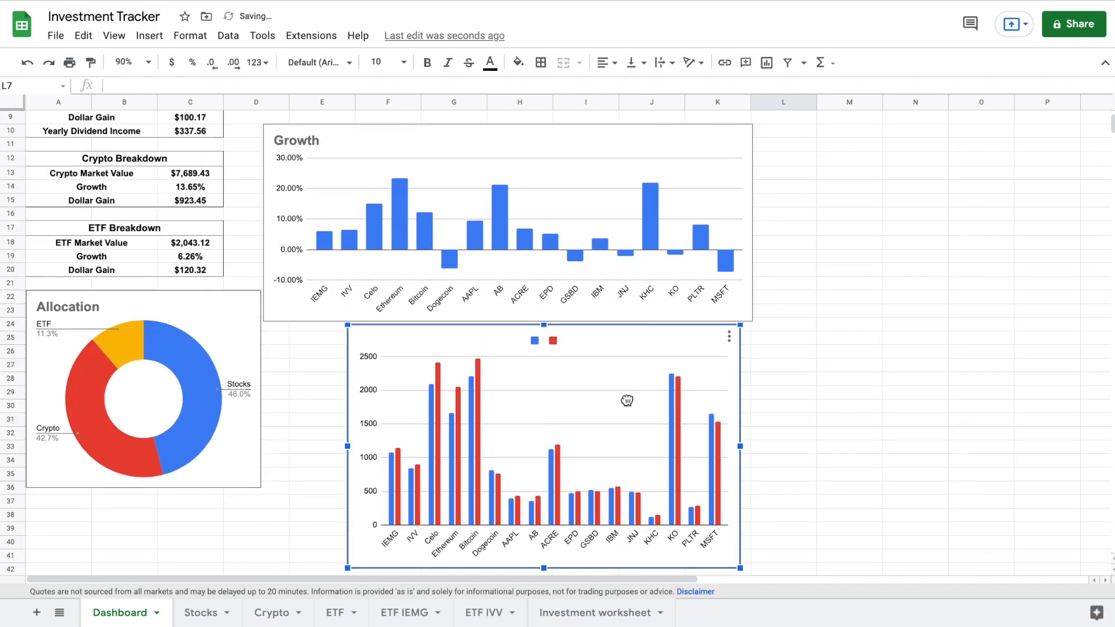
# - Label the new chart's blue legend entry Cost and its red legend entry Market Value
pyautogui.doubleClick(533, 342)
pyautogui.click(533, 341)
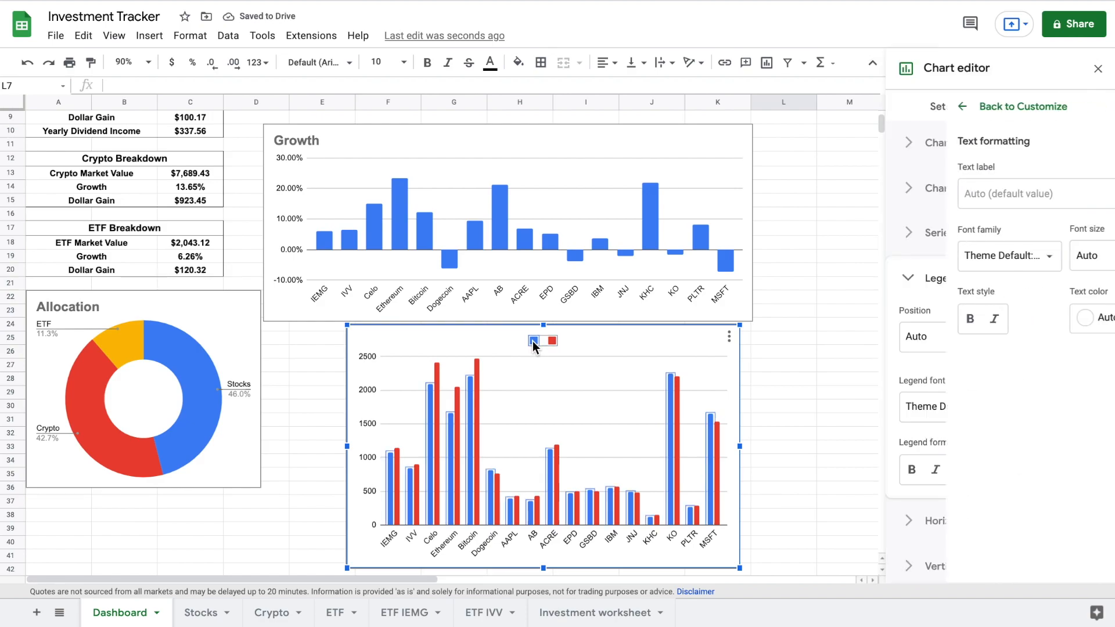
pyautogui.click(934, 196)
pyautogui.write('Cost')
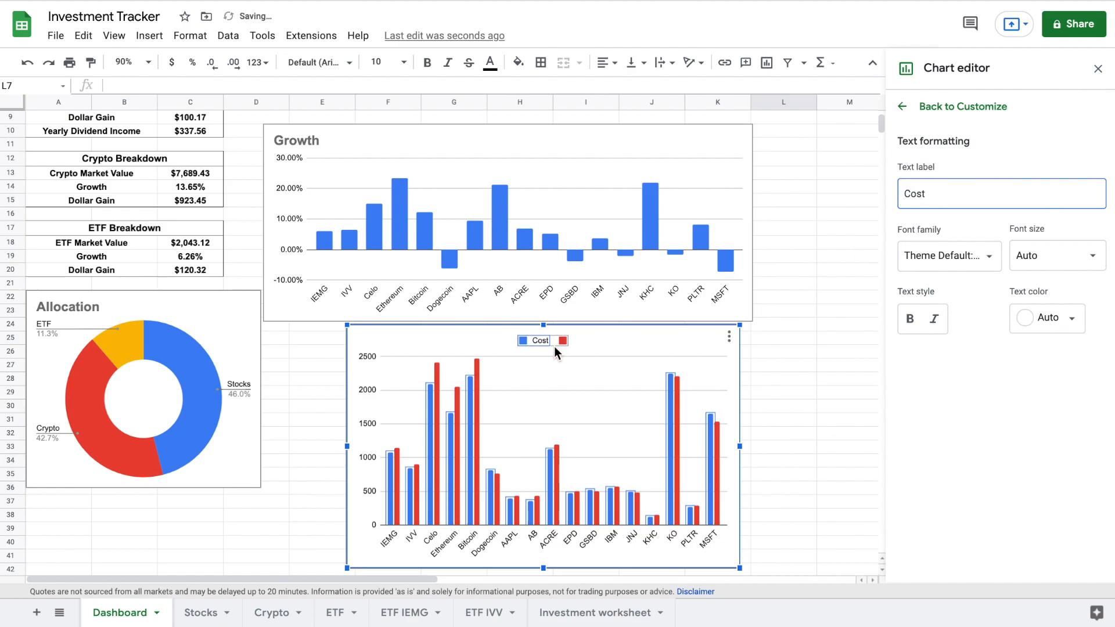
pyautogui.click(563, 343)
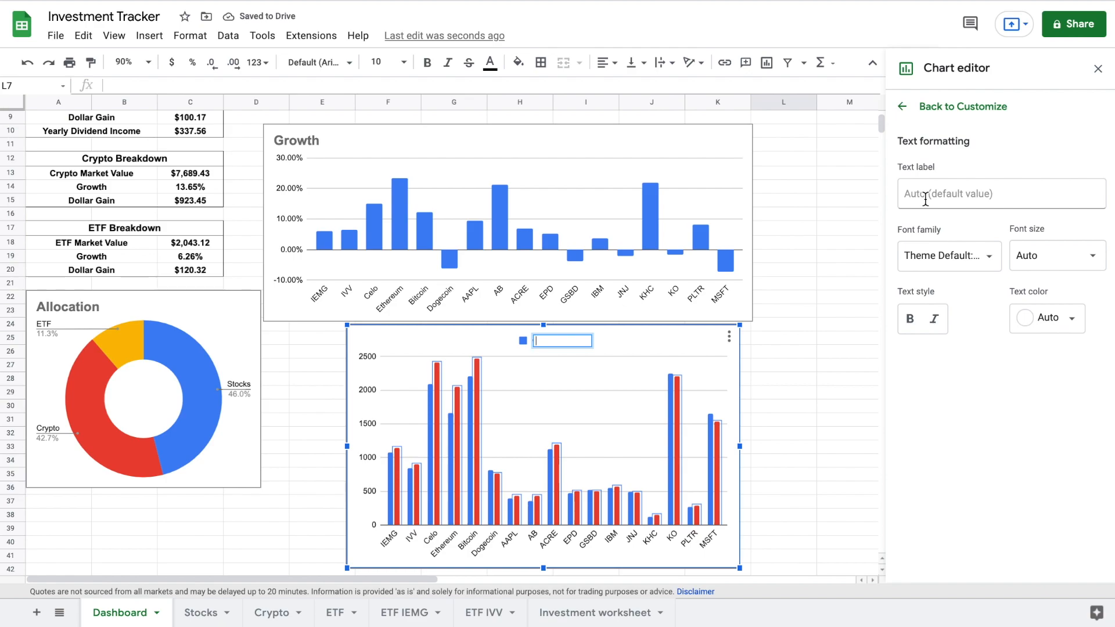
pyautogui.write('Market Val')
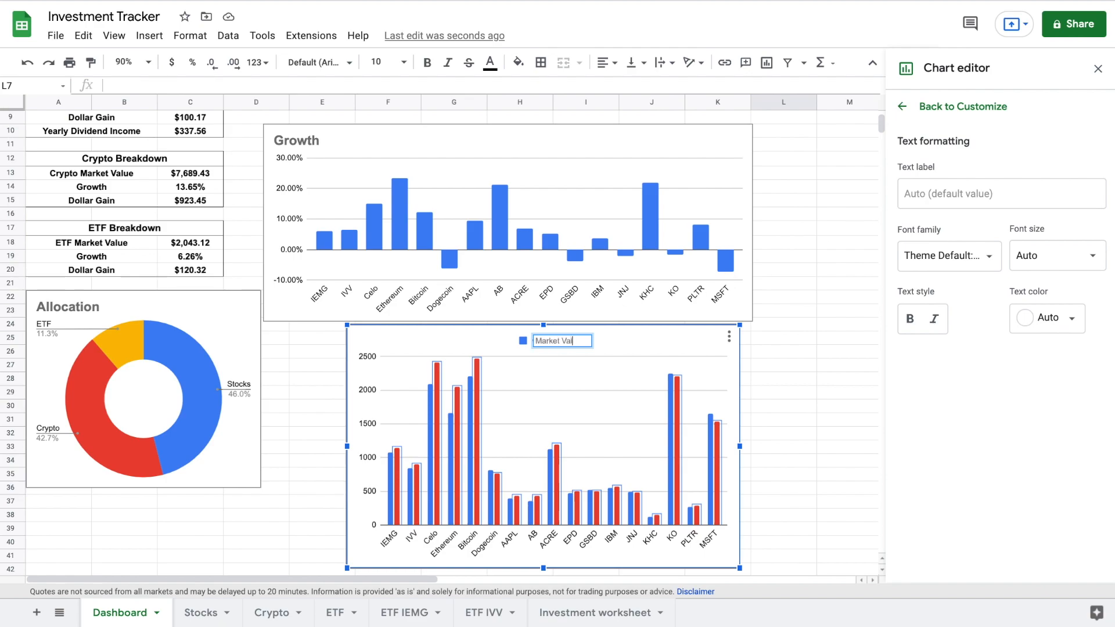
pyautogui.press('Return')
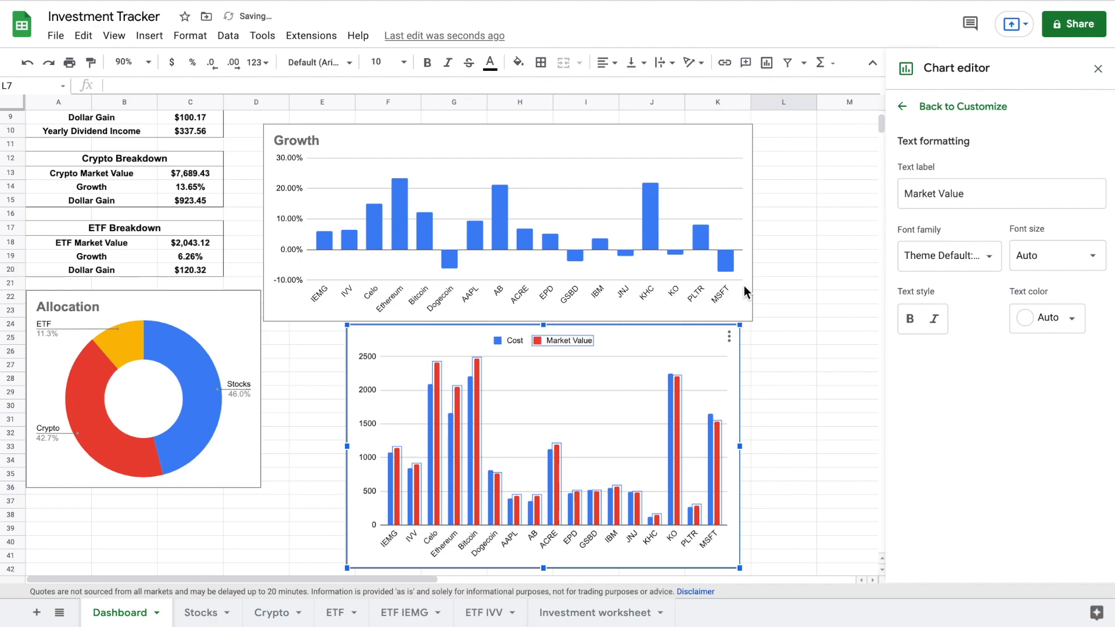
# - Give the cost and market value chart the title Cost vs Market Value in bold
pyautogui.click(902, 106)
pyautogui.click(960, 199)
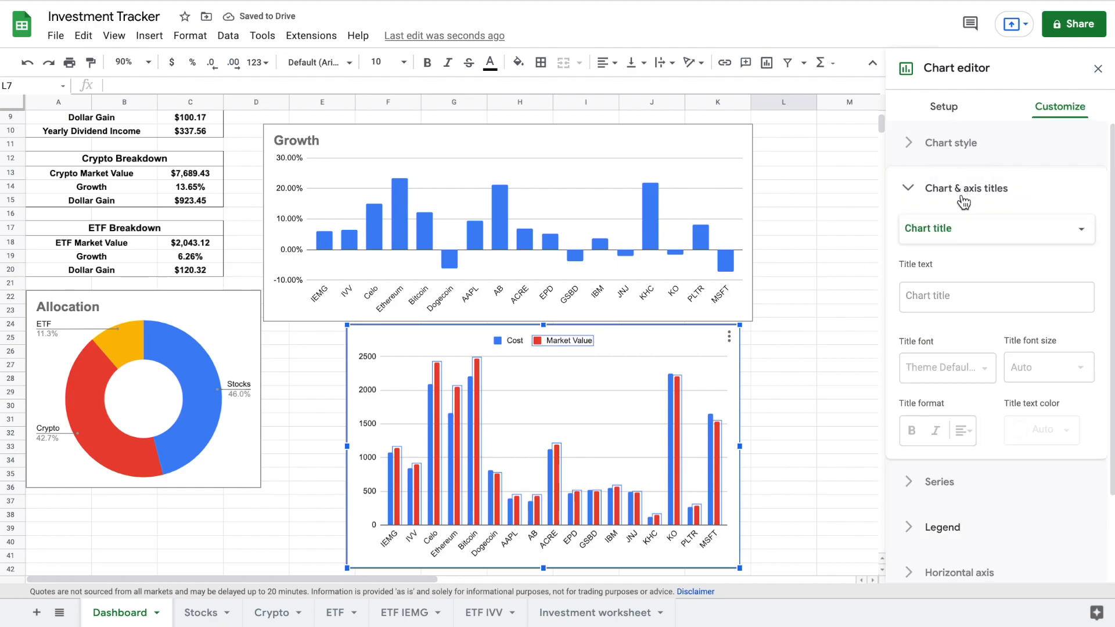
pyautogui.click(955, 296)
pyautogui.write('C')
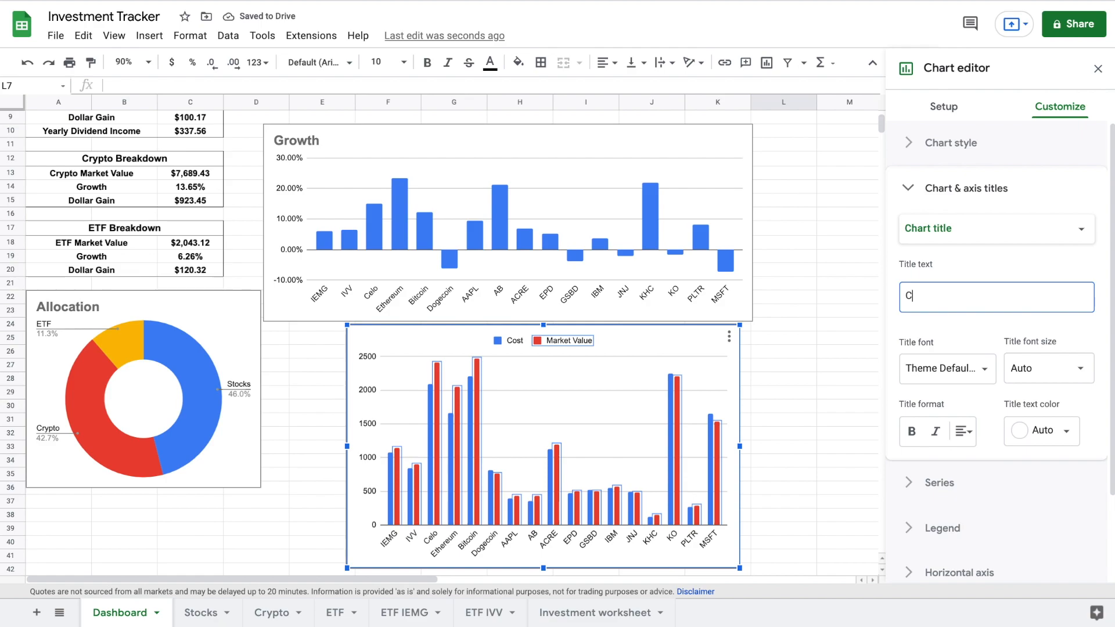
pyautogui.write('ost vs arket')
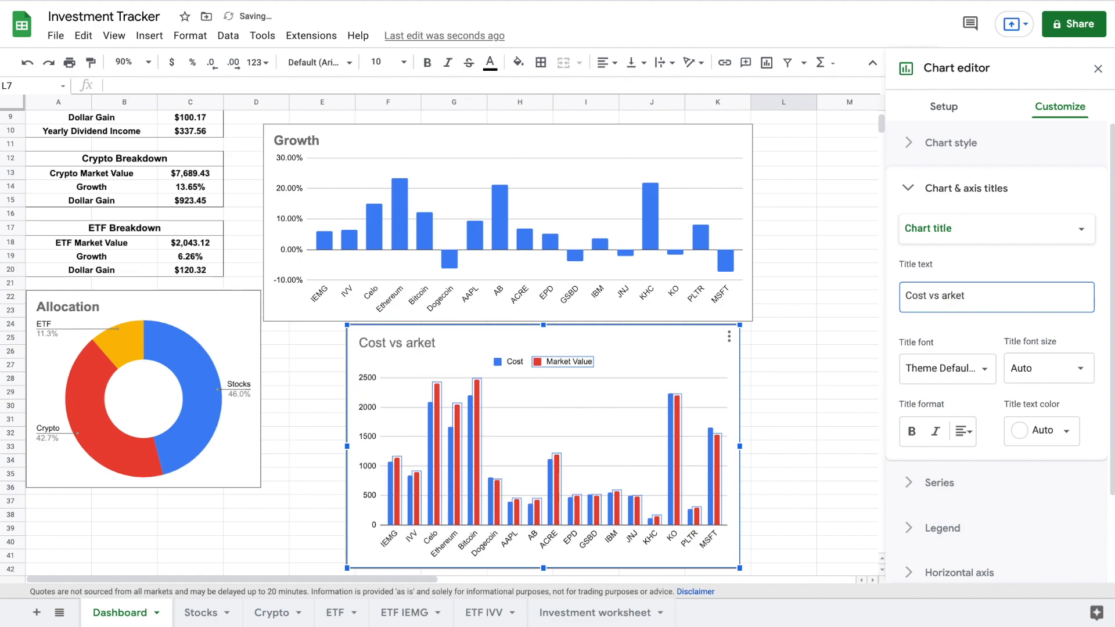
pyautogui.write('a')
pyautogui.press('BackSpace')
pyautogui.press('BackSpace')
pyautogui.press('BackSpace')
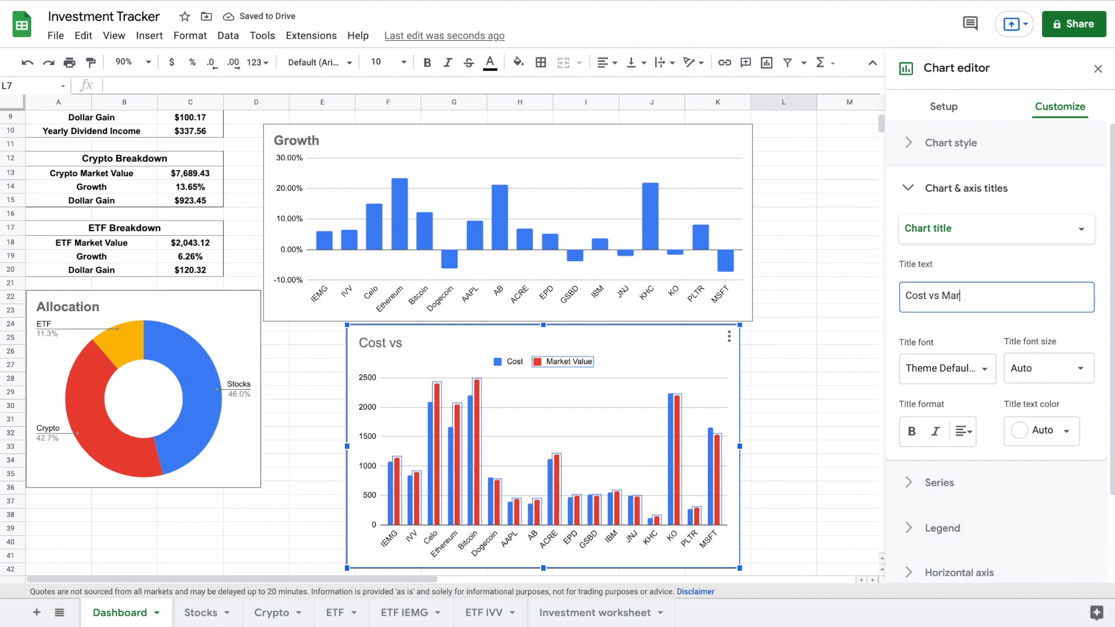
pyautogui.write('t Value')
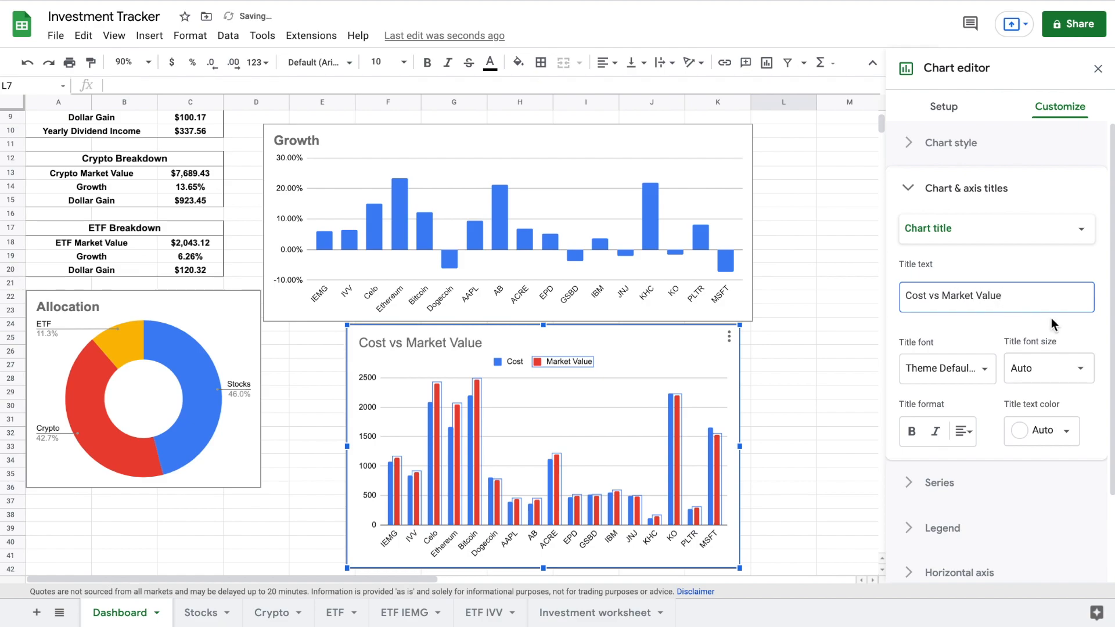
pyautogui.click(913, 428)
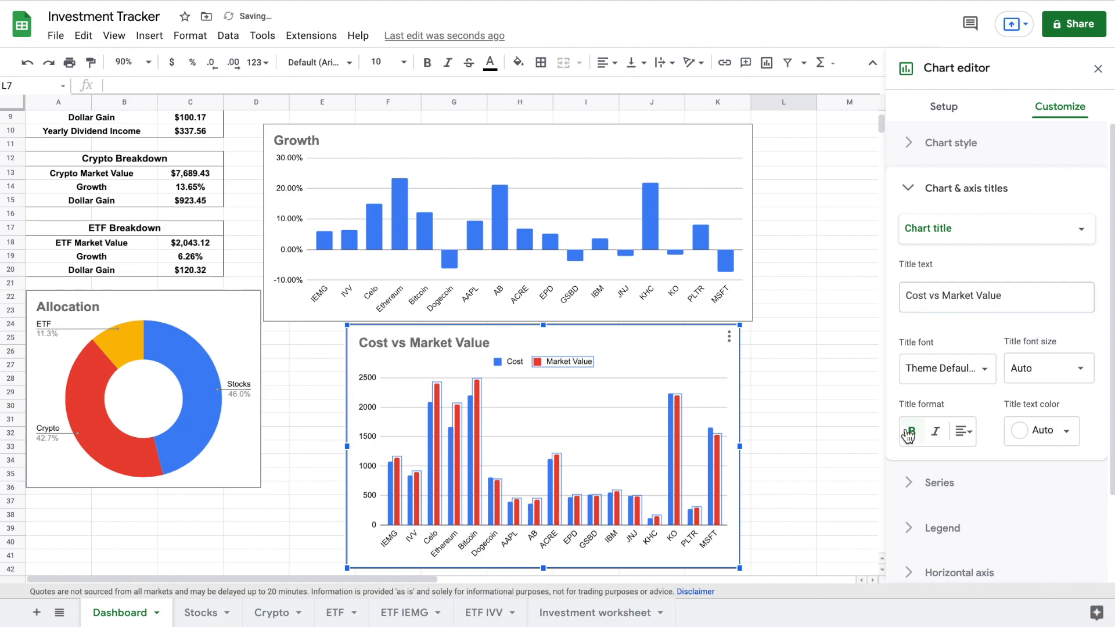
# - Shrink the Cost vs Market Value chart and align its left edge with the Growth chart above it
pyautogui.click(790, 388)
pyautogui.click(666, 359)
pyautogui.moveTo(346, 446); pyautogui.dragTo(264, 439)
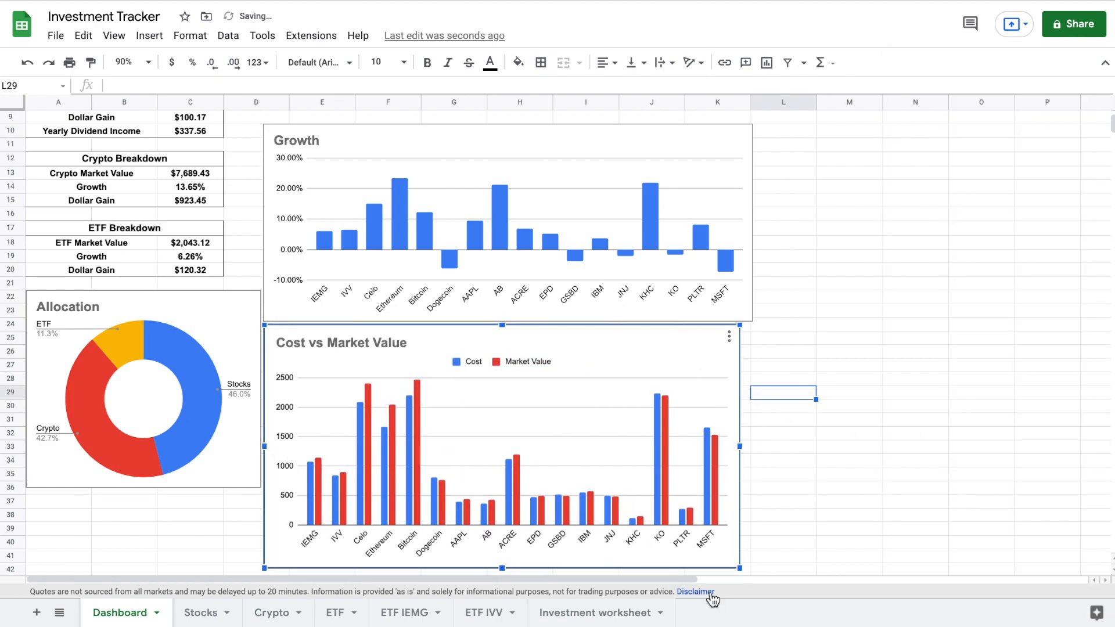
pyautogui.moveTo(740, 568); pyautogui.dragTo(719, 557)
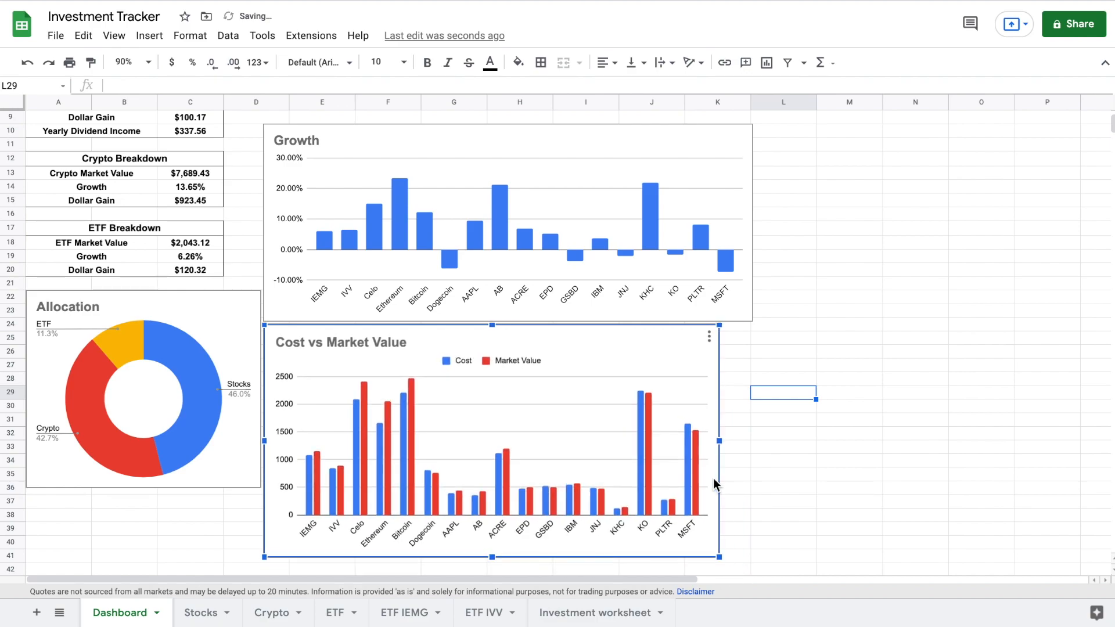
pyautogui.moveTo(714, 485); pyautogui.dragTo(661, 479)
pyautogui.moveTo(663, 425); pyautogui.dragTo(680, 425)
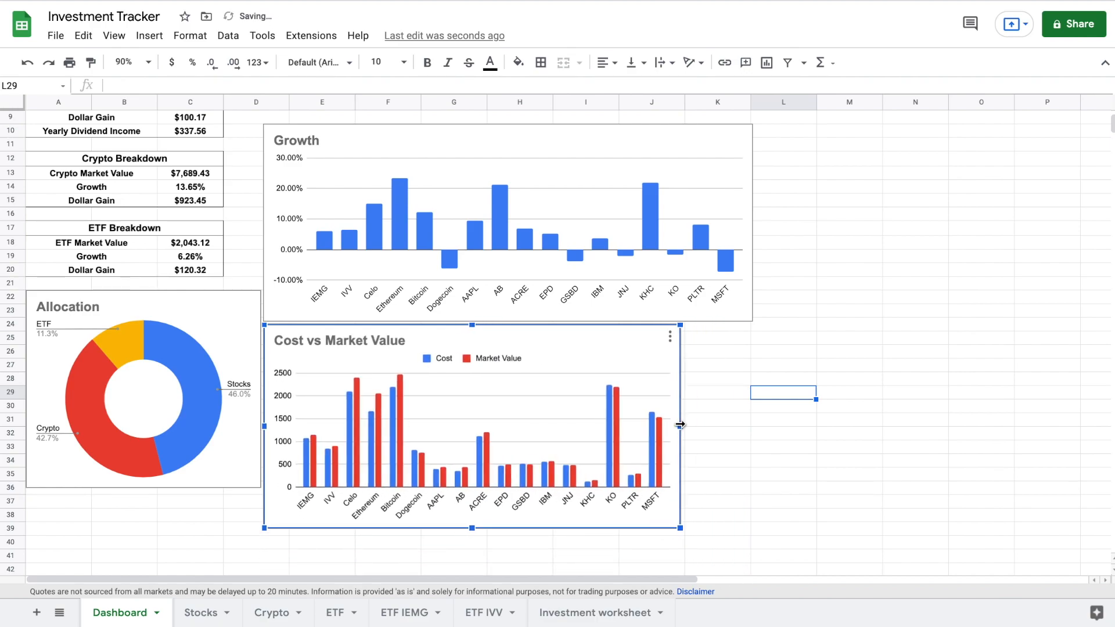
# - Narrow the Growth chart to about the width of the Cost vs Market Value chart
pyautogui.click(652, 291)
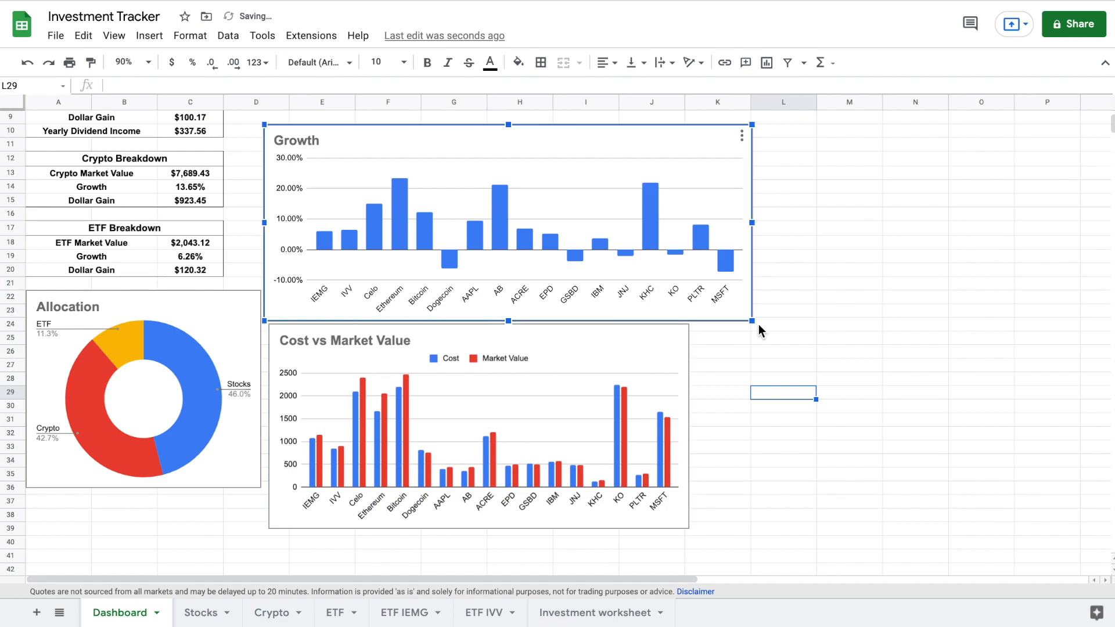
pyautogui.moveTo(752, 224); pyautogui.dragTo(692, 225)
pyautogui.scroll(3, 740, 234)
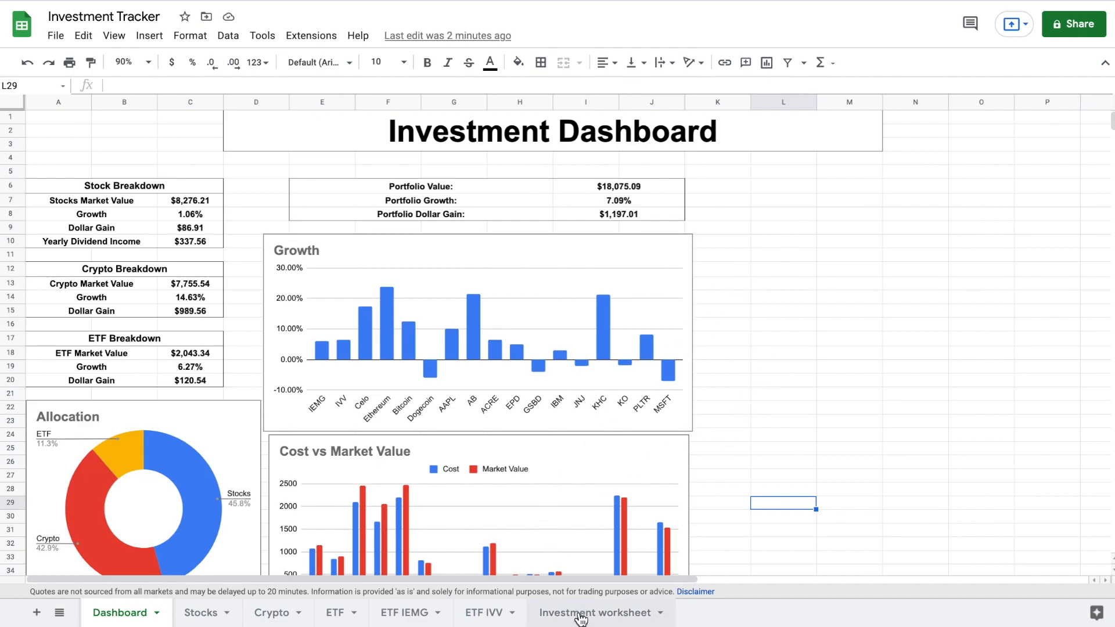
# - Insert a pie chart on the Investment worksheet from the symbols in A6:A38 and the market values in F6:F38
pyautogui.click(581, 616)
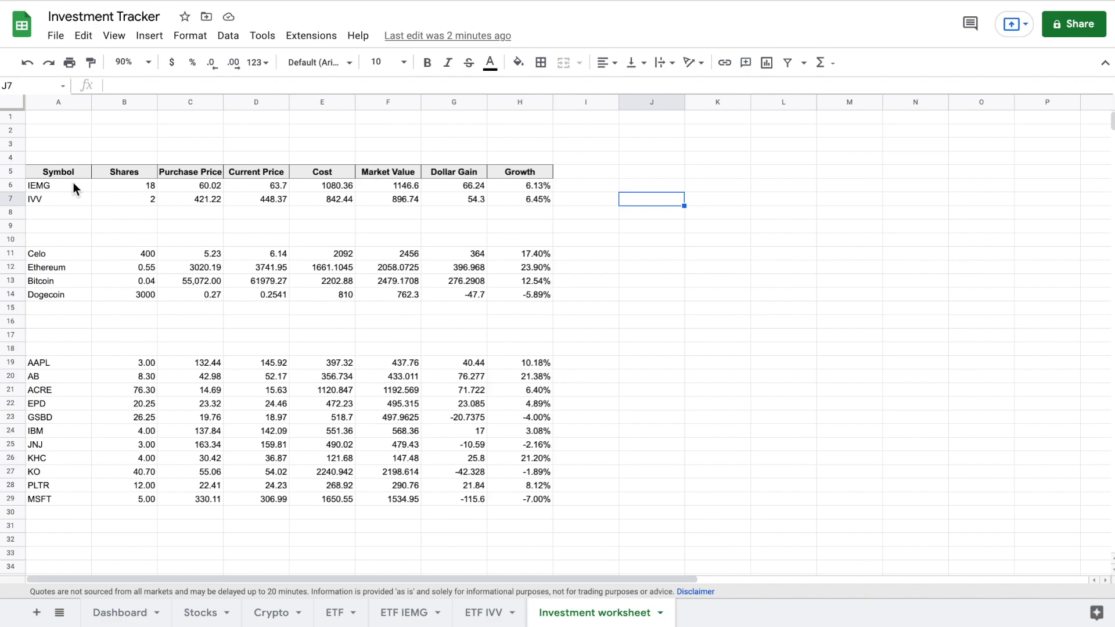
pyautogui.moveTo(72, 187); pyautogui.dragTo(94, 542)
pyautogui.scroll(2, 318, 353)
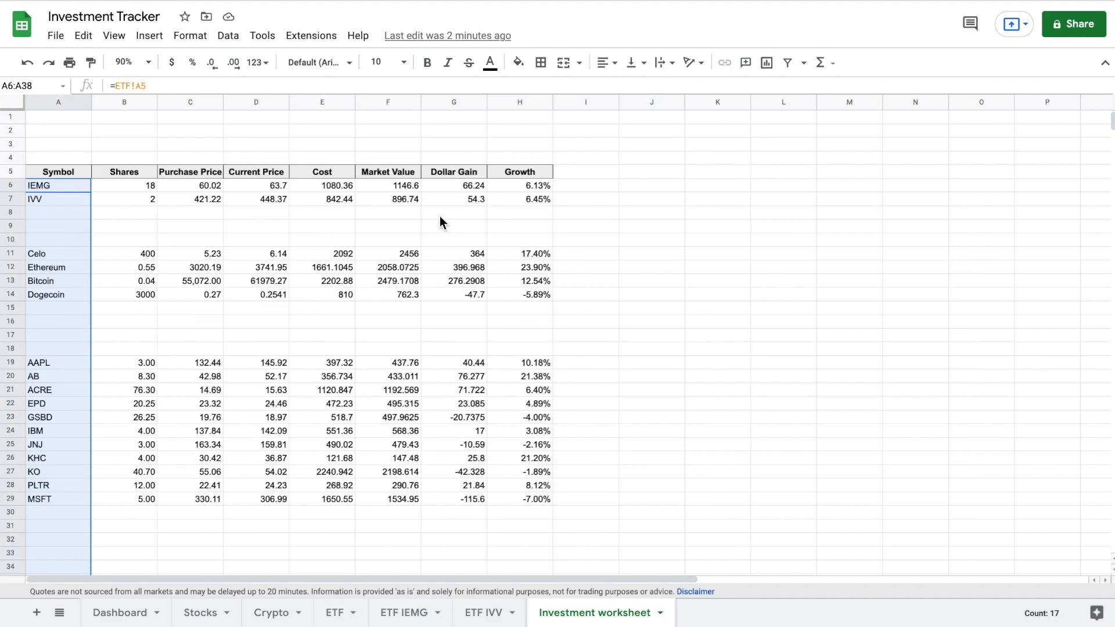
pyautogui.keyDown('ctrl'); pyautogui.moveTo(405, 183); pyautogui.dragTo(377, 490); pyautogui.keyUp('ctrl')
pyautogui.moveTo(378, 542); pyautogui.dragTo(382, 503)
pyautogui.scroll(-2, 383, 508)
pyautogui.scroll(3, 398, 428)
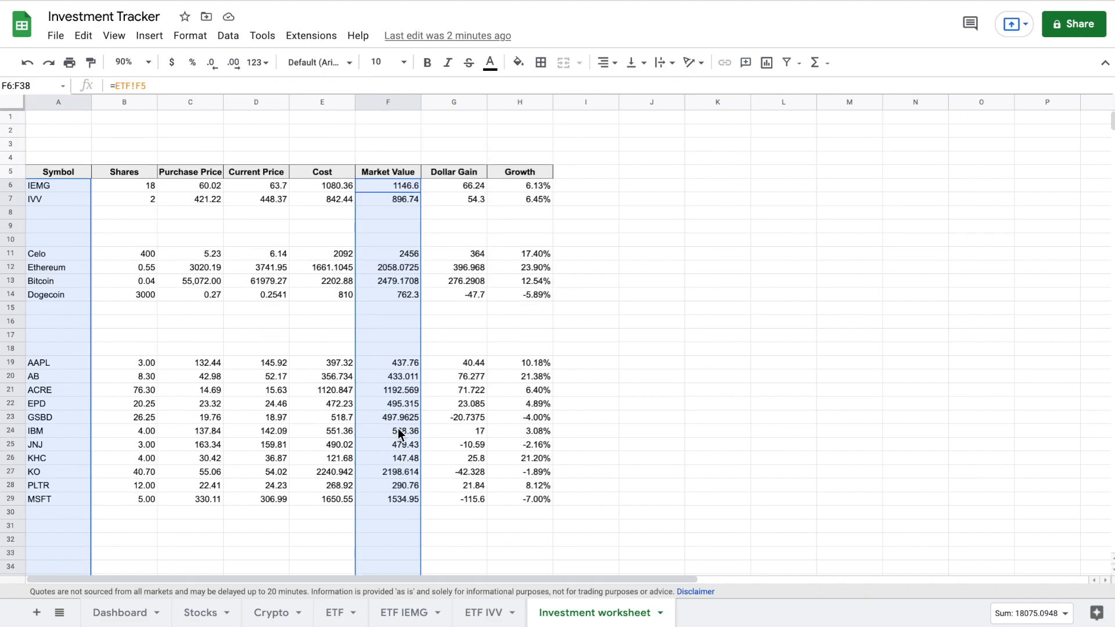
pyautogui.click(149, 36)
pyautogui.click(271, 176)
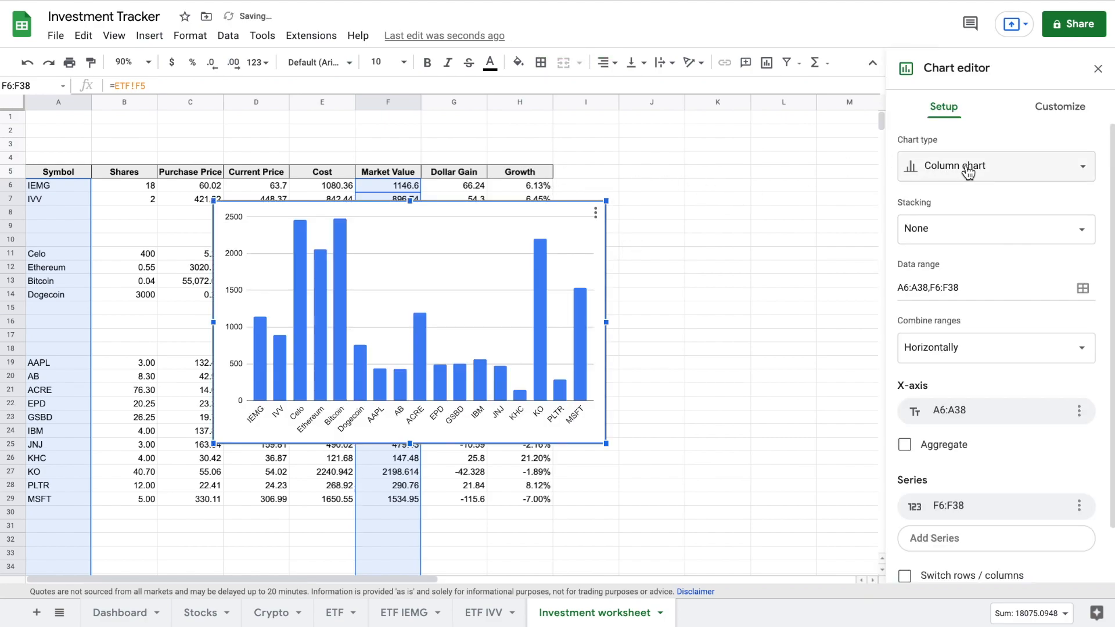
pyautogui.click(968, 172)
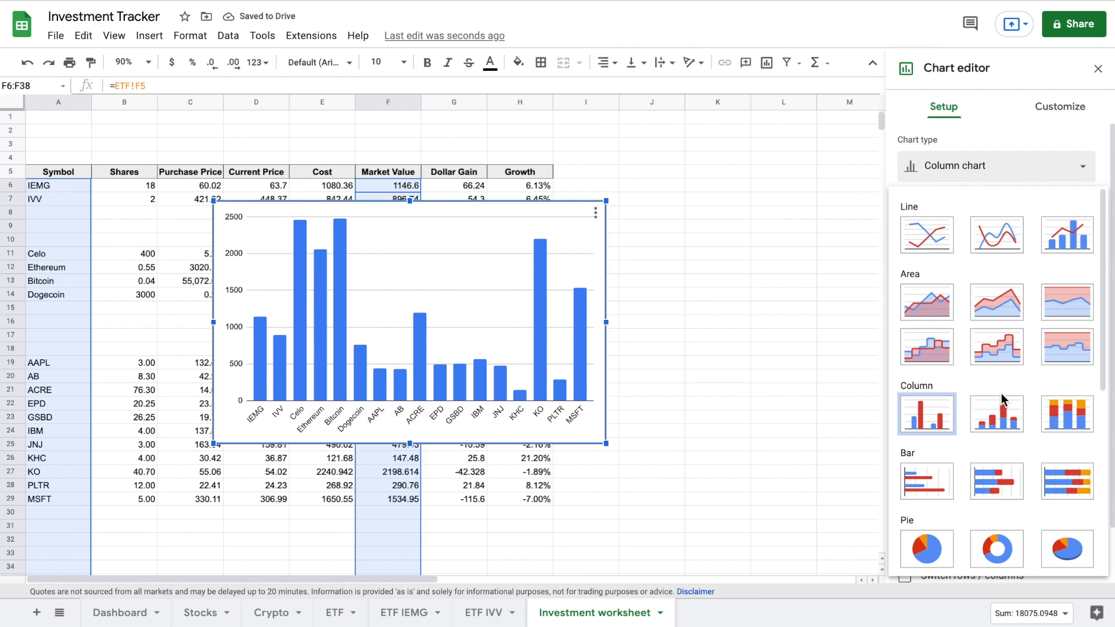
pyautogui.click(924, 541)
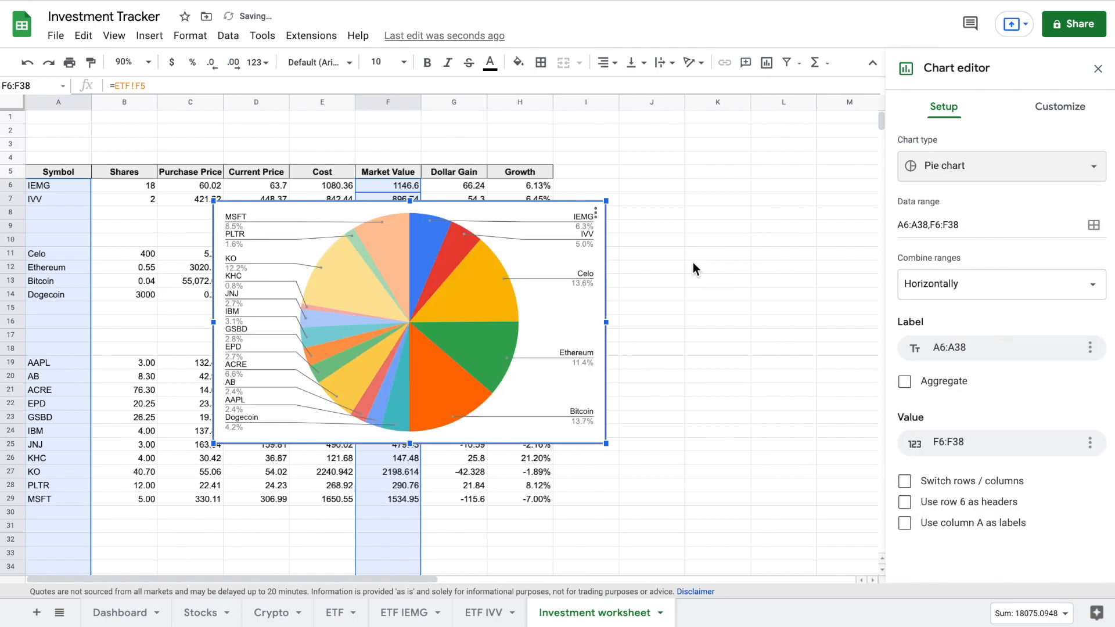
# - Copy the pie chart to the Dashboard sheet, scale it down and place it to the right of the Growth chart
pyautogui.press('super+c')
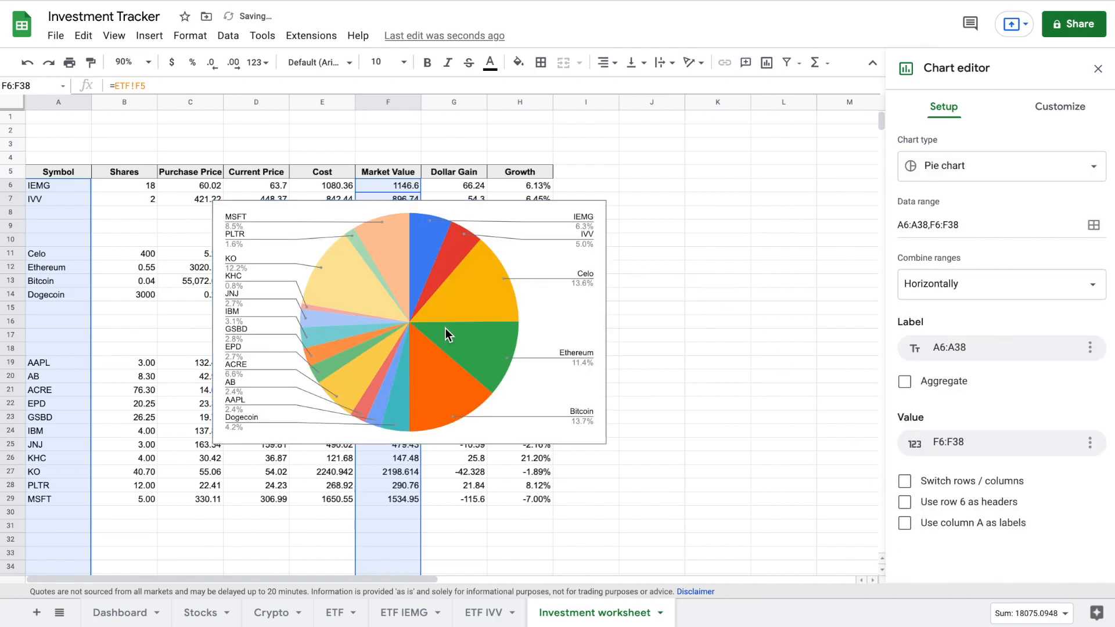
pyautogui.click(133, 616)
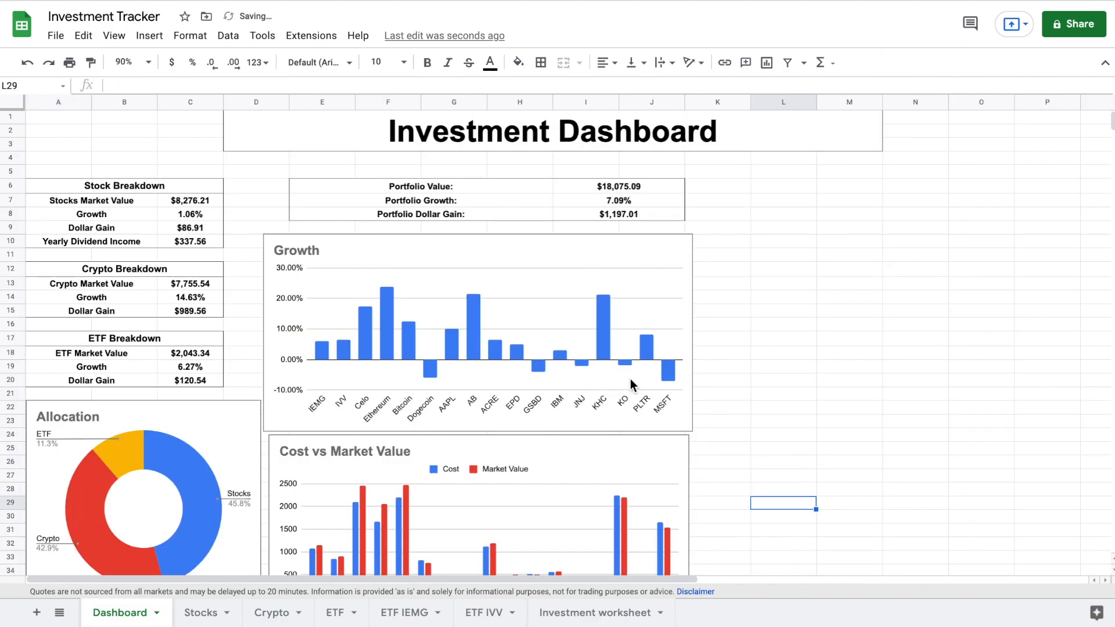
pyautogui.press('super+v')
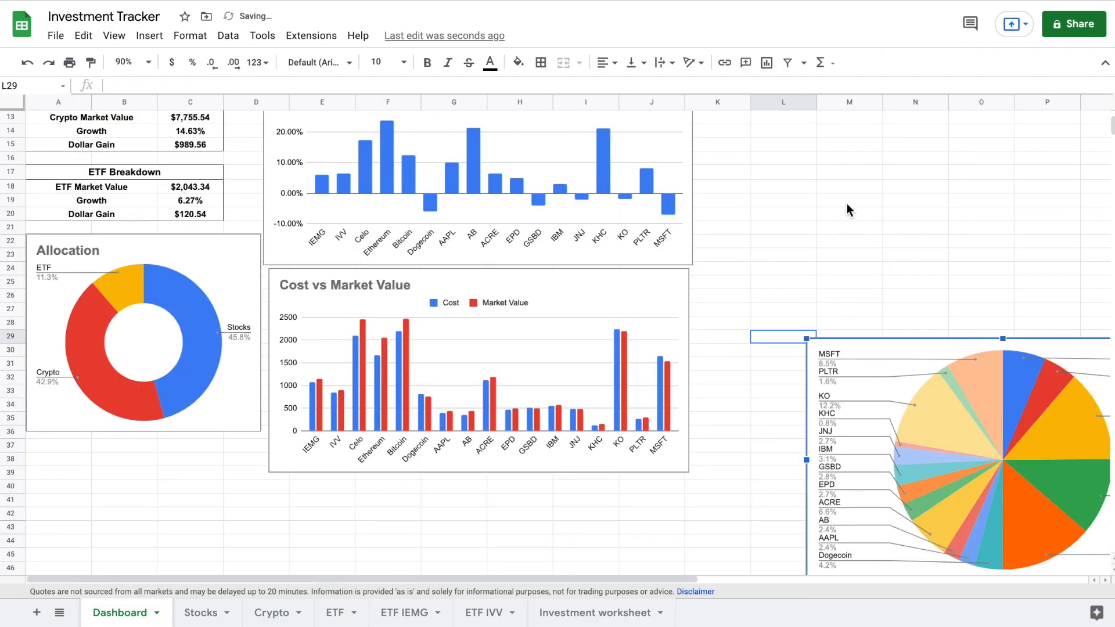
pyautogui.scroll(5, 811, 164)
pyautogui.moveTo(857, 497); pyautogui.dragTo(730, 242)
pyautogui.moveTo(1047, 180); pyautogui.dragTo(957, 237)
pyautogui.moveTo(880, 284); pyautogui.dragTo(960, 283)
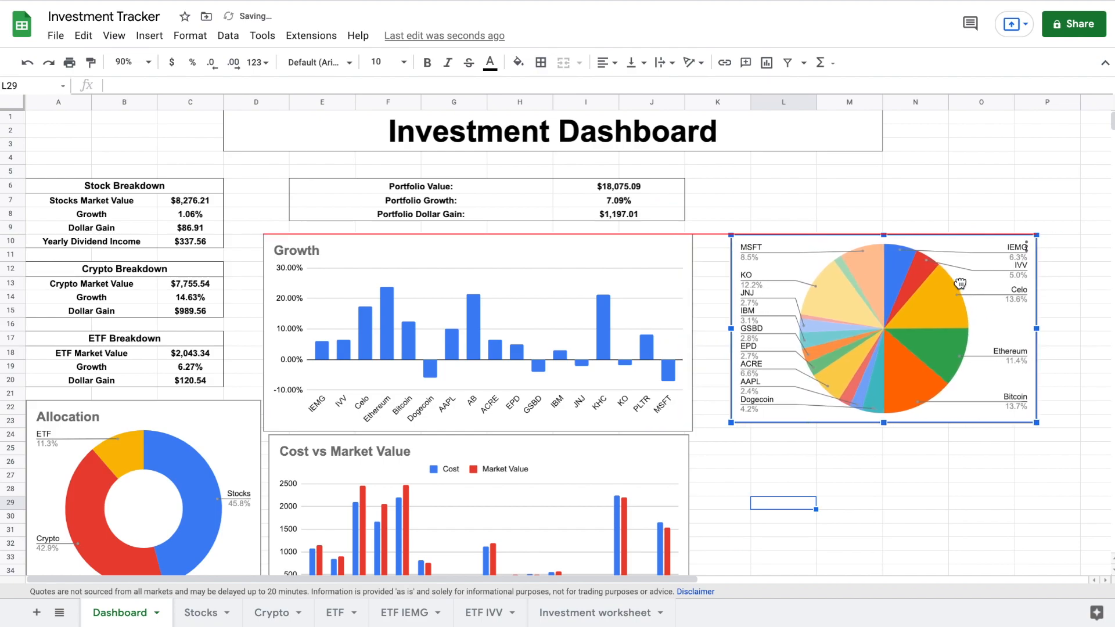
pyautogui.click(922, 189)
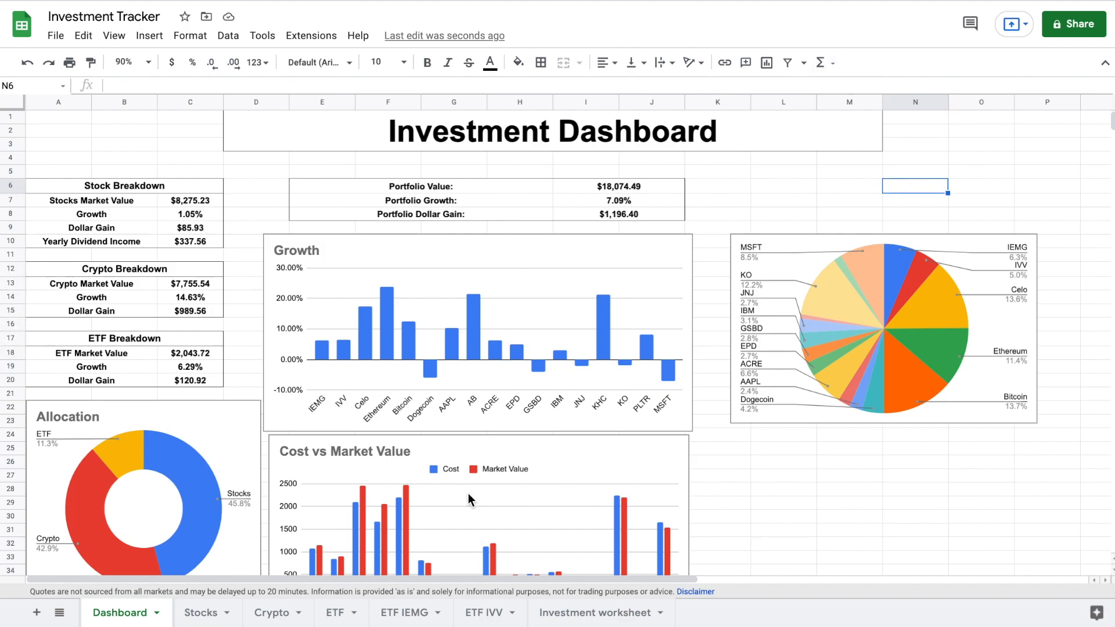
# - Copy the holdings map chart from the ETF sheet to the Dashboard and place it below the pie chart
pyautogui.click(340, 614)
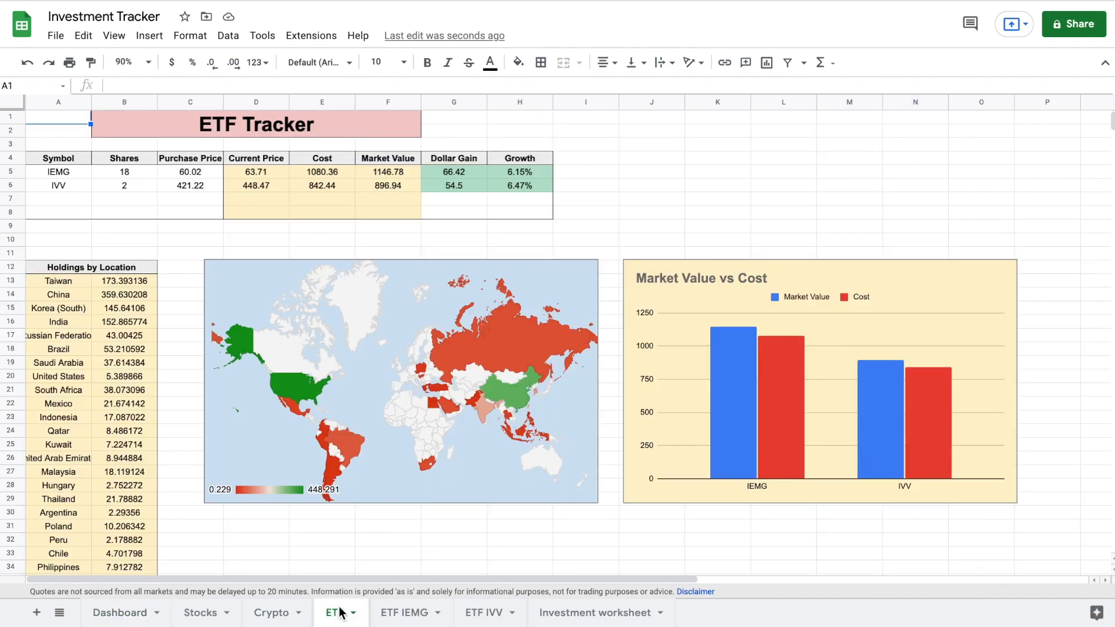
pyautogui.click(395, 477)
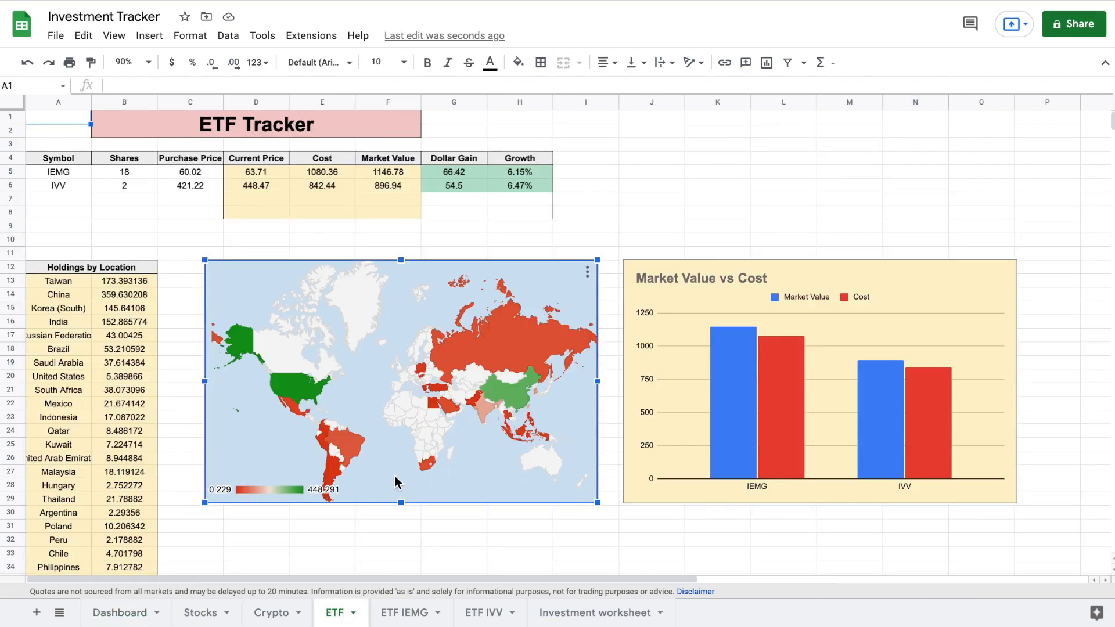
pyautogui.click(395, 477)
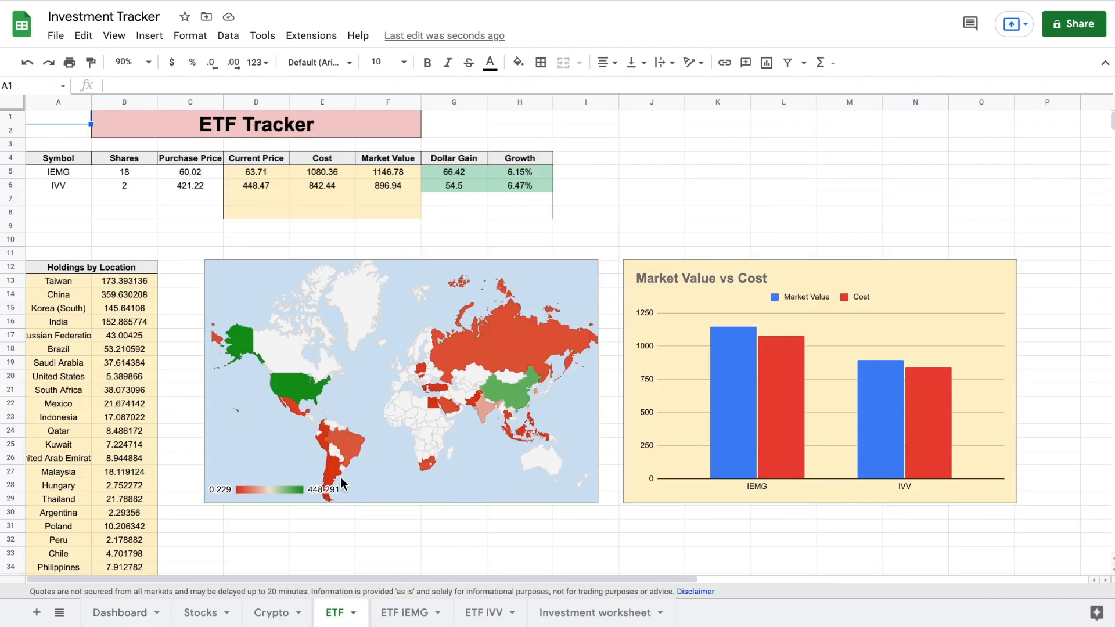
pyautogui.click(127, 613)
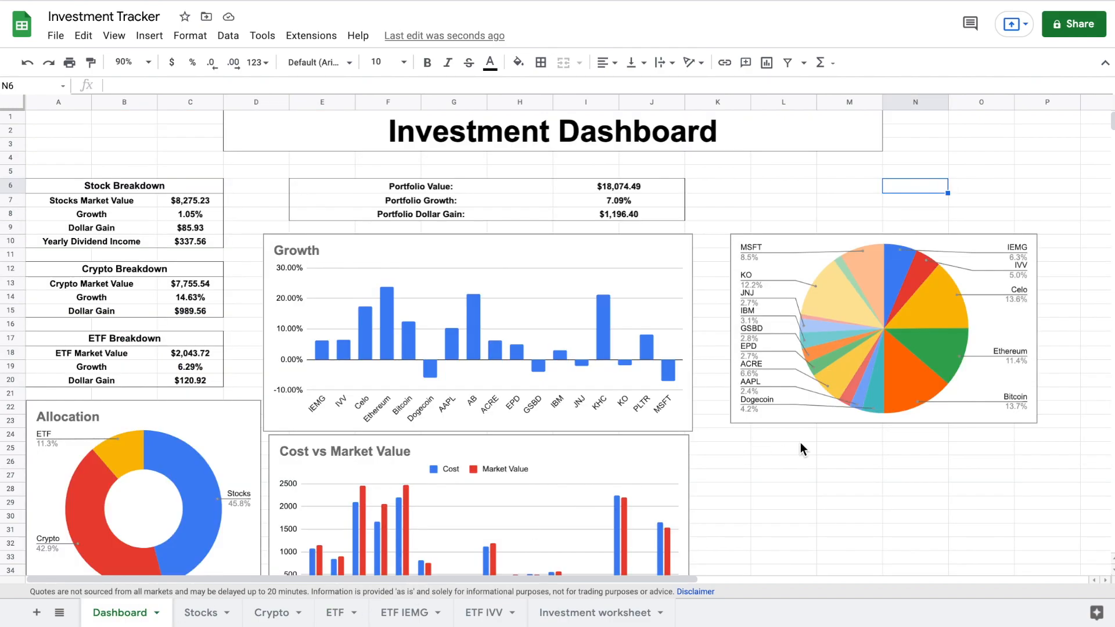
pyautogui.hotkey('ctrl', 'v')
pyautogui.moveTo(1010, 300); pyautogui.dragTo(748, 588)
pyautogui.scroll(-5, 987, 348)
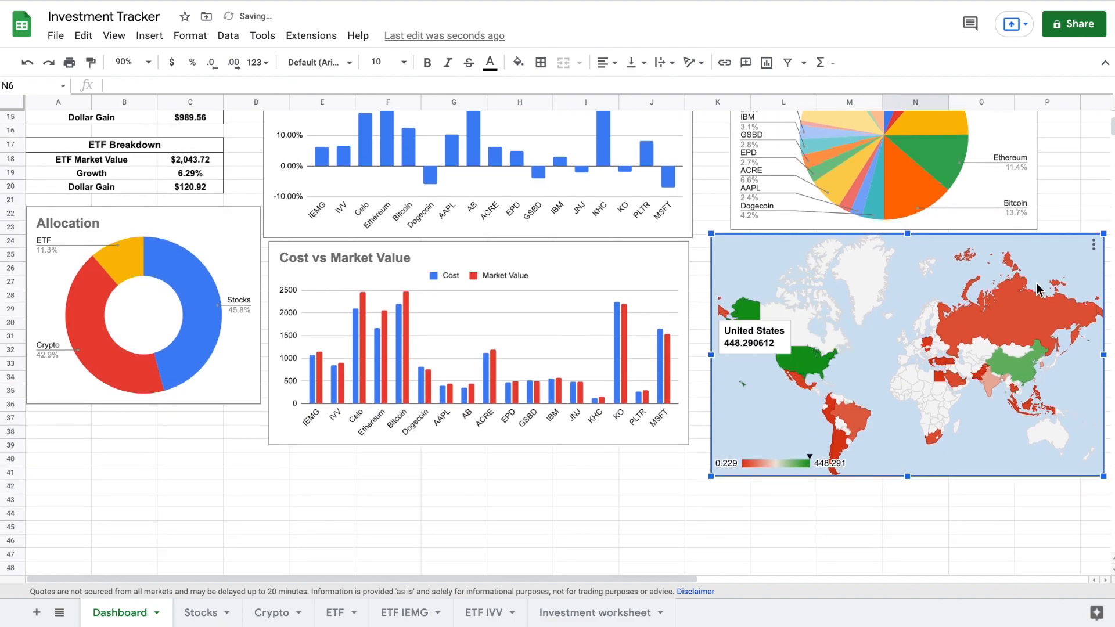
# - Scale the map chart down to the pie chart's width and align it directly beneath the pie chart
pyautogui.moveTo(1106, 233); pyautogui.dragTo(1017, 290)
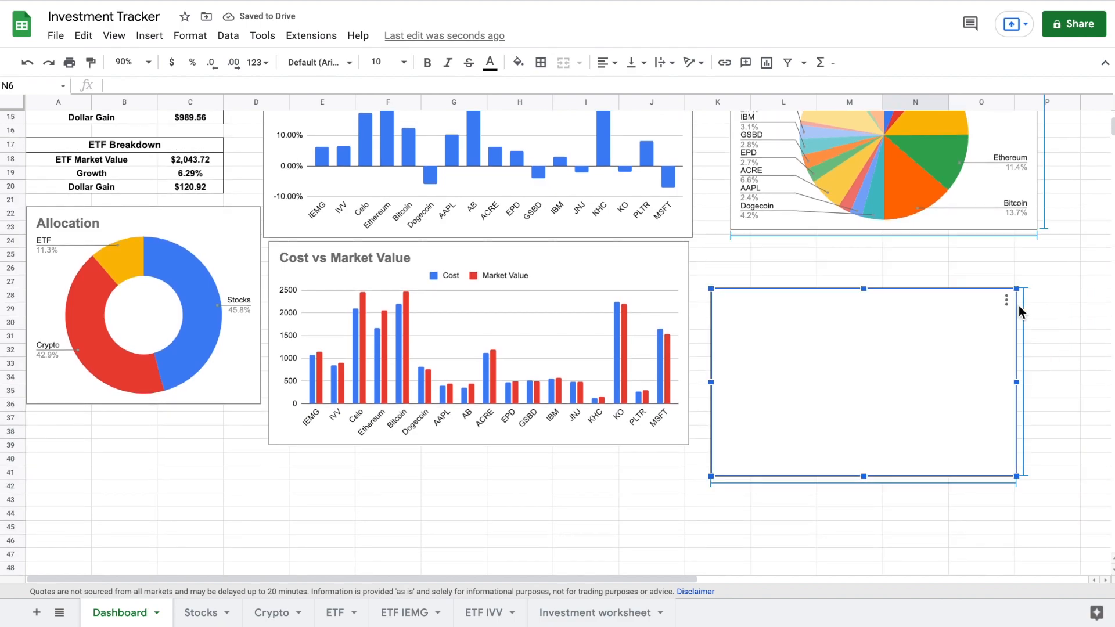
pyautogui.moveTo(957, 346); pyautogui.dragTo(998, 302)
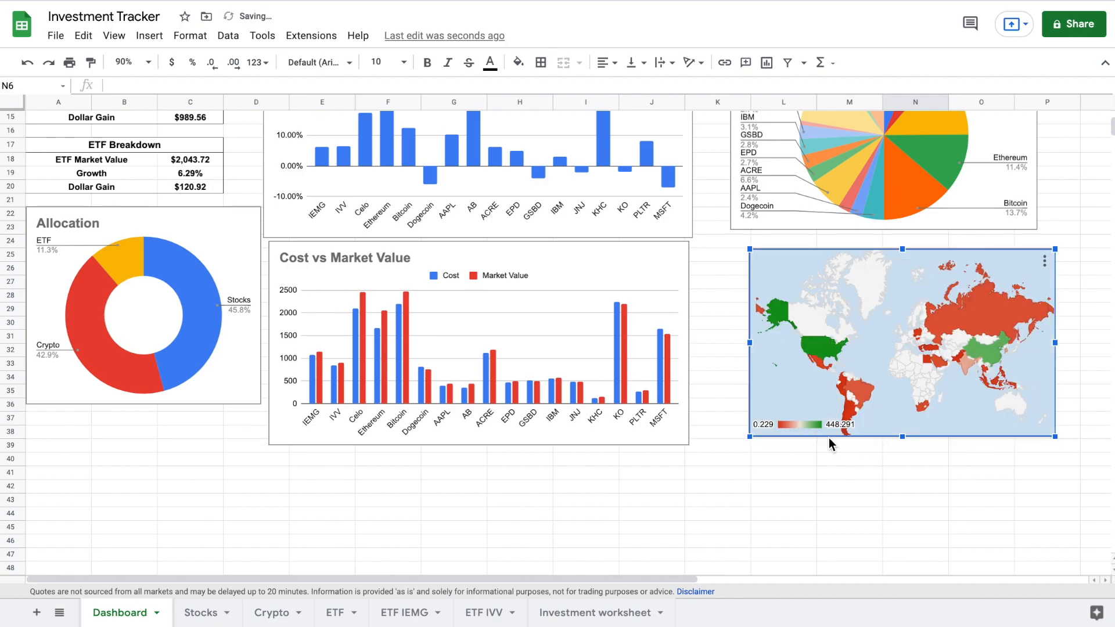
pyautogui.moveTo(901, 437); pyautogui.dragTo(900, 446)
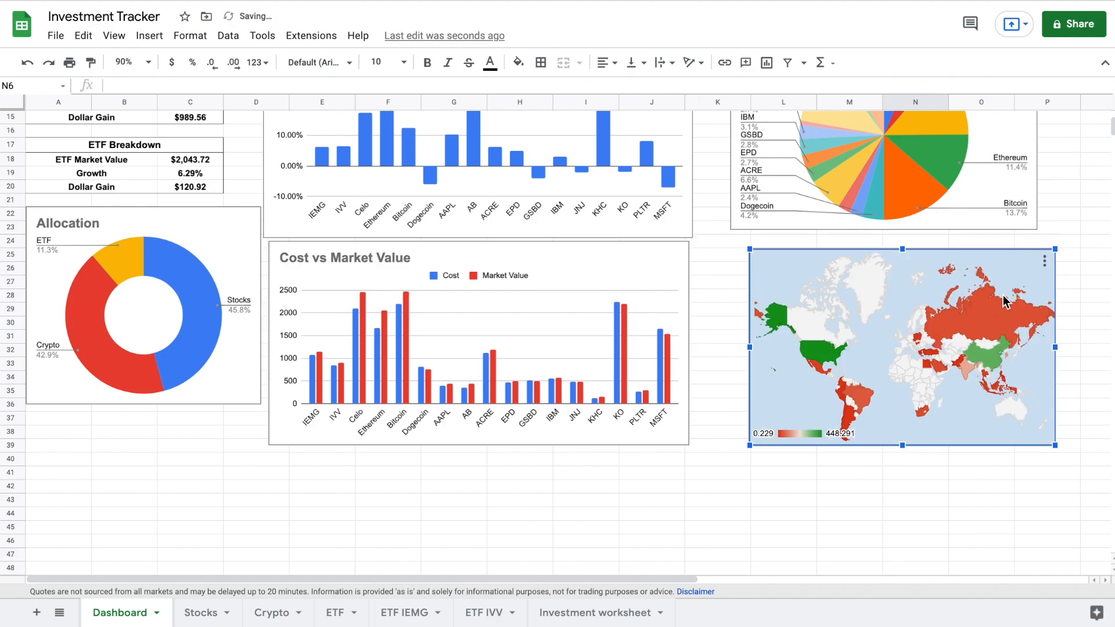
pyautogui.moveTo(984, 305); pyautogui.dragTo(964, 303)
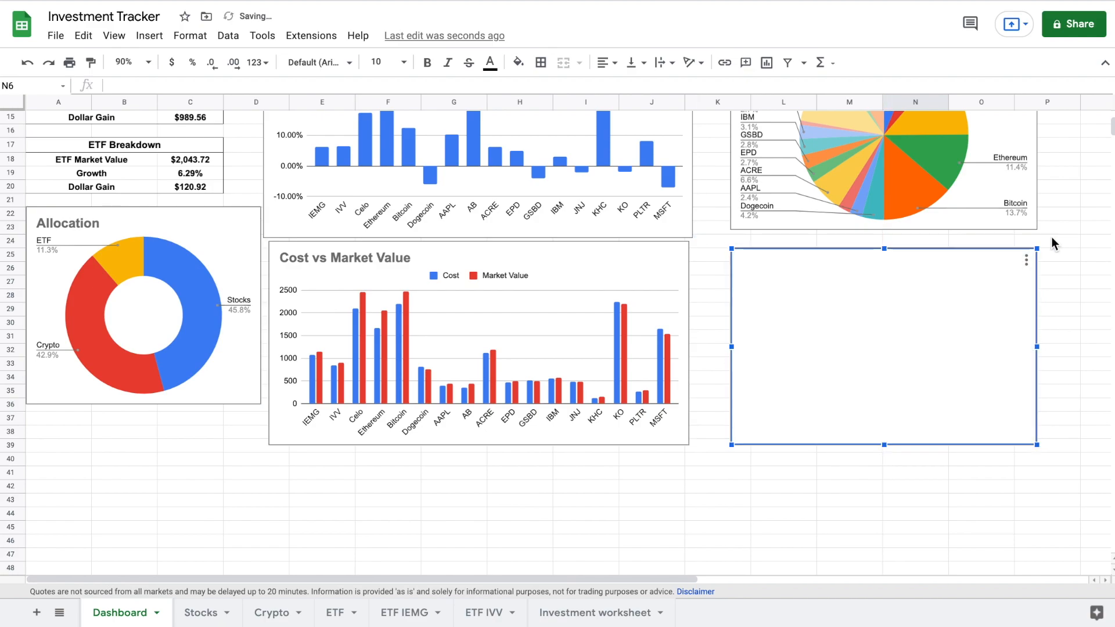
pyautogui.click(1069, 231)
pyautogui.scroll(4, 1066, 231)
pyautogui.scroll(3, 1067, 231)
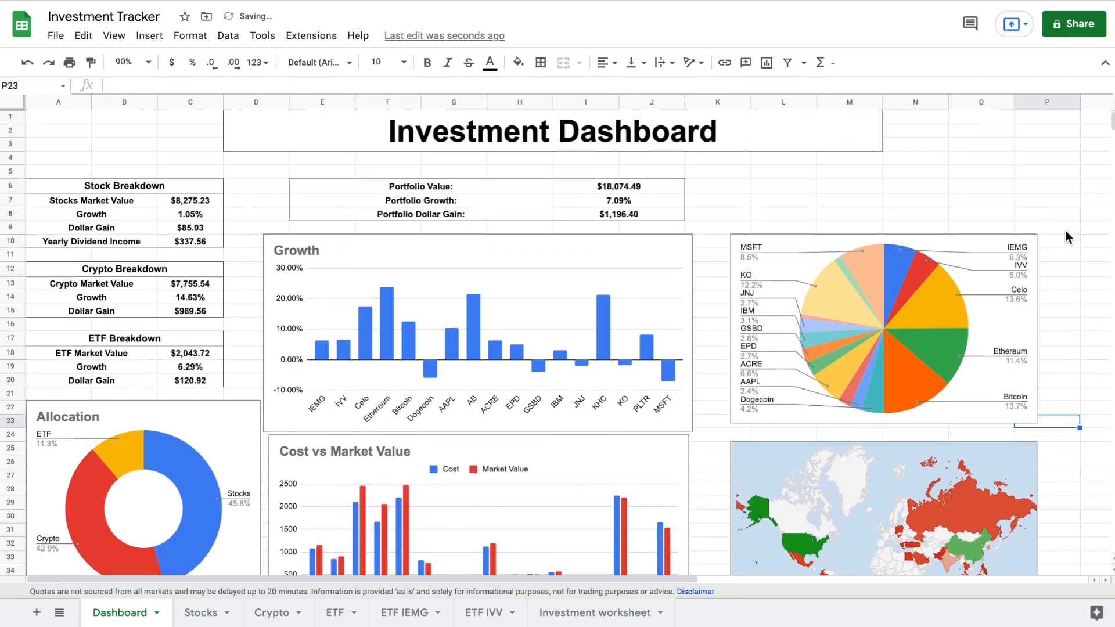
# - Reduce the height and width of the Allocation doughnut chart below the ETF Breakdown table
pyautogui.click(879, 202)
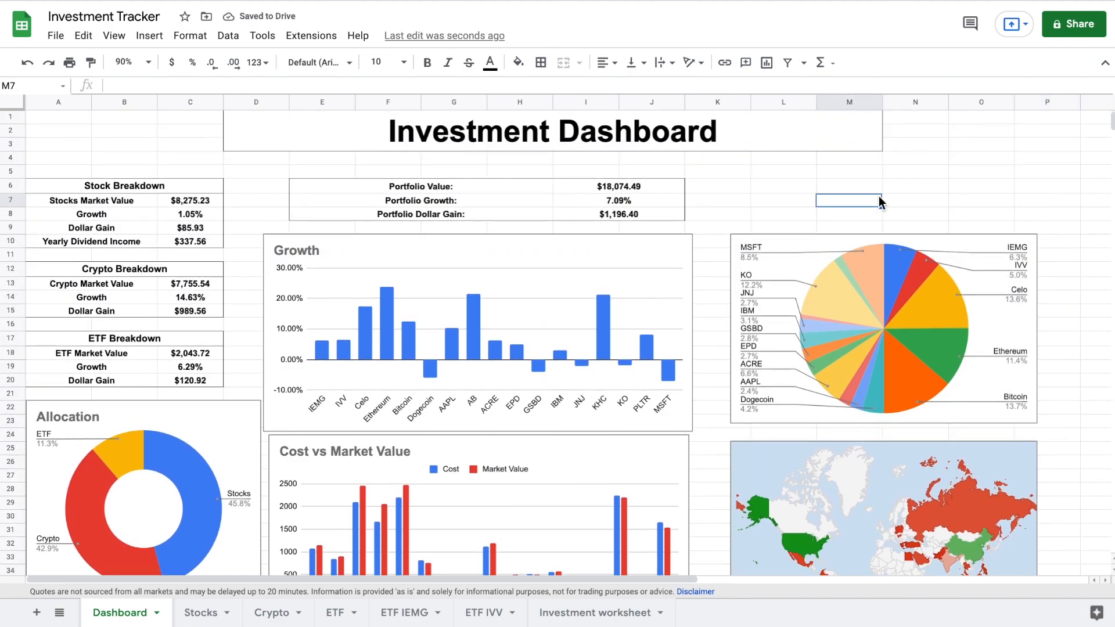
pyautogui.click(231, 442)
pyautogui.scroll(-1, 242, 493)
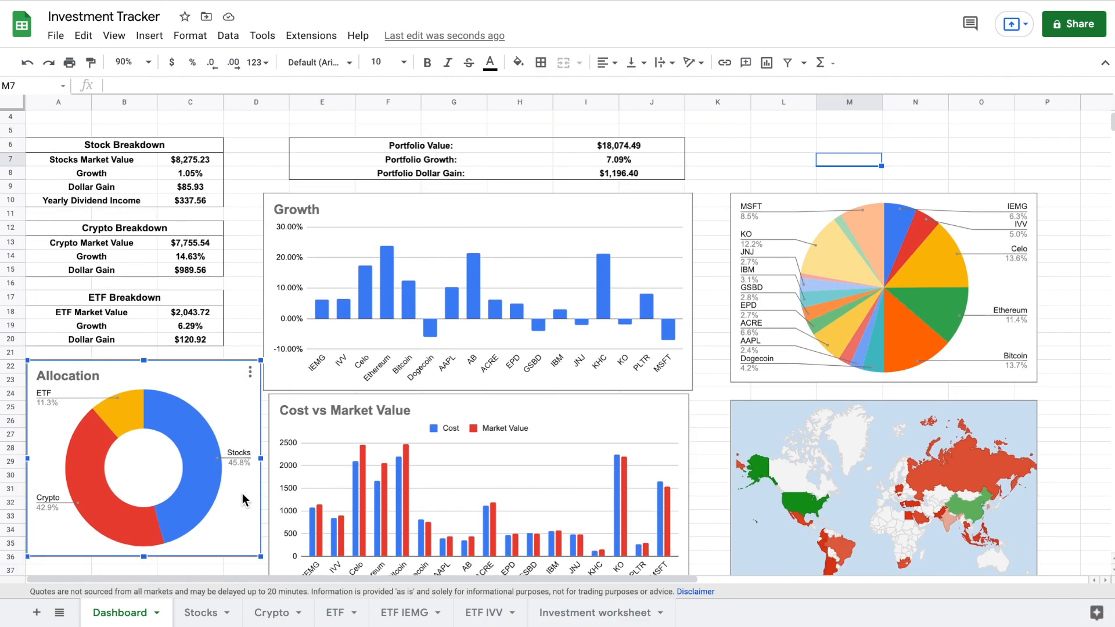
pyautogui.moveTo(145, 555); pyautogui.dragTo(143, 526)
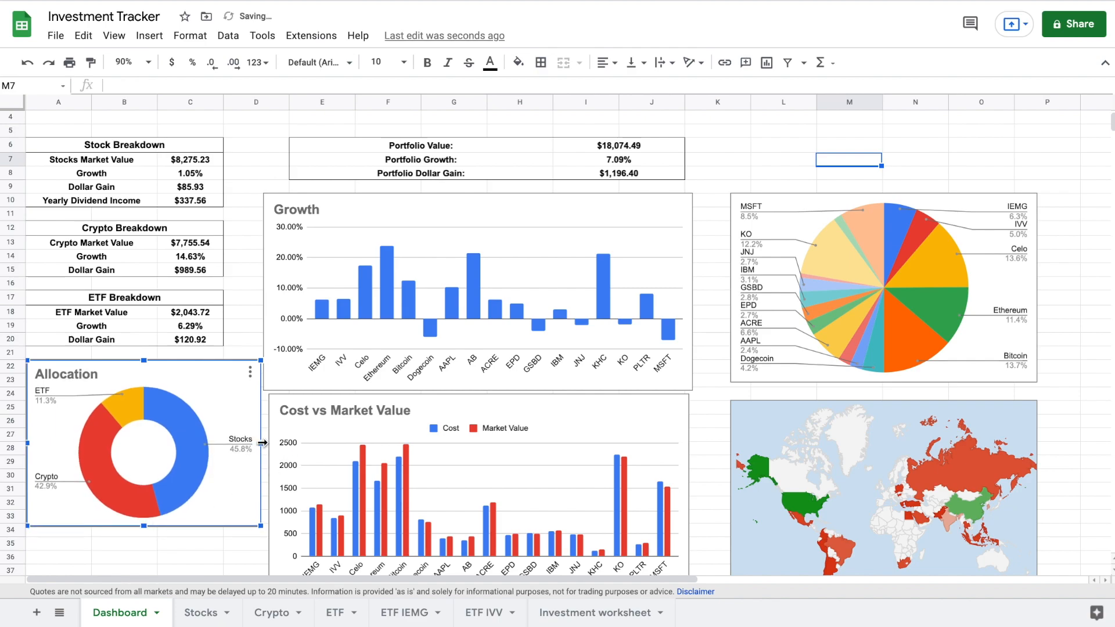
pyautogui.moveTo(261, 443); pyautogui.dragTo(243, 443)
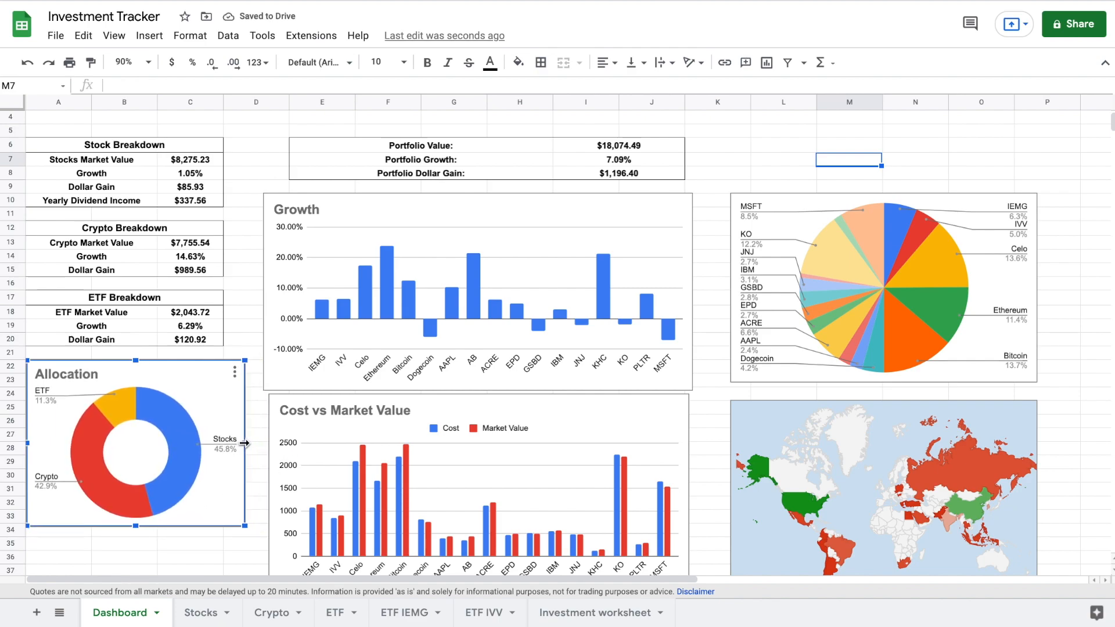
# - Shorten the Growth chart to end level with the Allocation chart's top edge and shift it slightly right
pyautogui.click(376, 339)
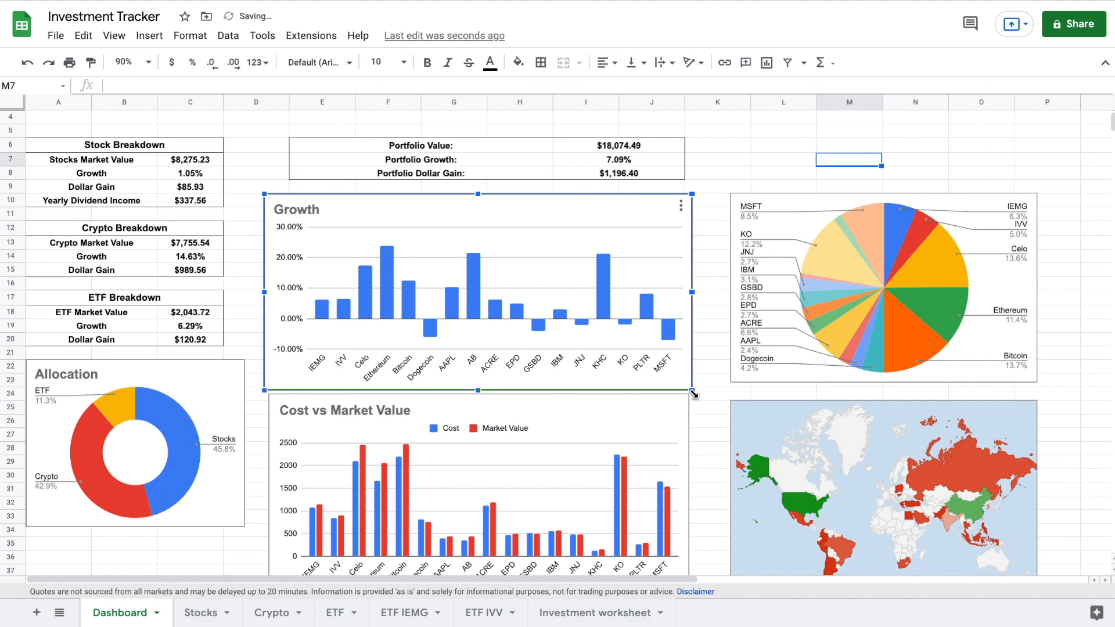
pyautogui.moveTo(694, 395); pyautogui.dragTo(693, 377)
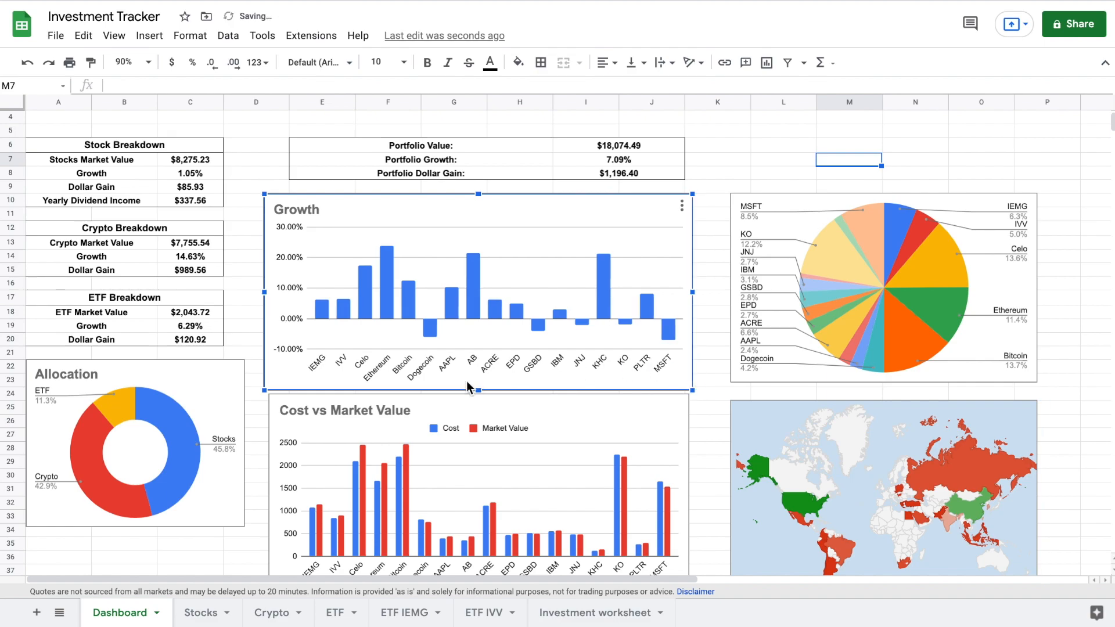
pyautogui.moveTo(478, 390); pyautogui.dragTo(479, 360)
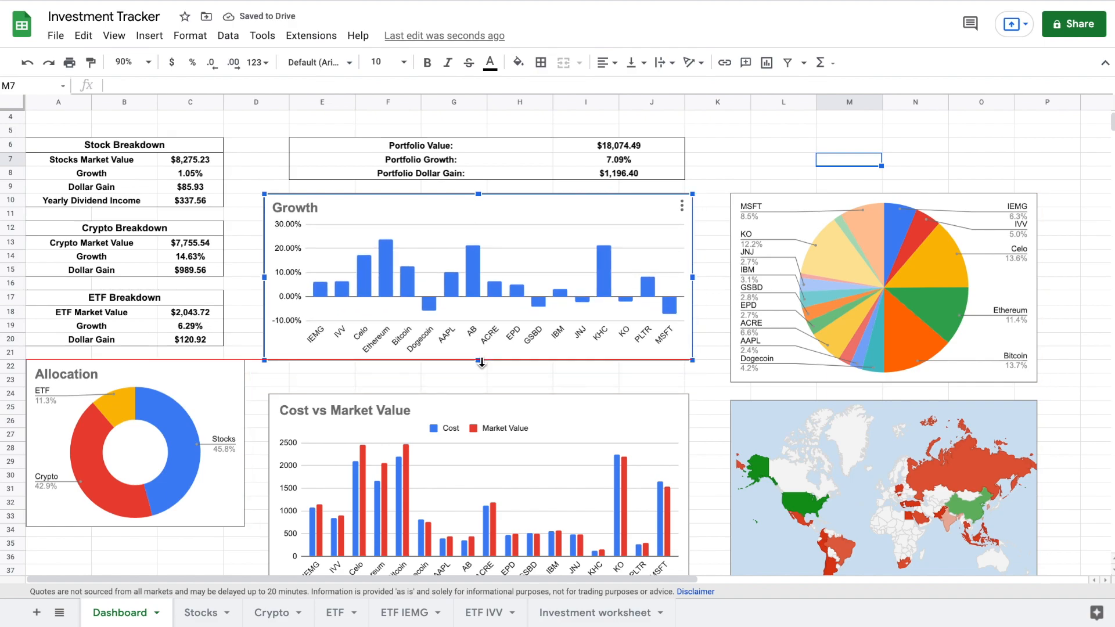
pyautogui.moveTo(535, 298); pyautogui.dragTo(551, 299)
# - Resize the Cost vs Market Value chart to the Growth chart's width and height, and place it directly beneath the Growth chart
pyautogui.click(558, 467)
pyautogui.scroll(-1, 557, 466)
pyautogui.moveTo(558, 463); pyautogui.dragTo(569, 259)
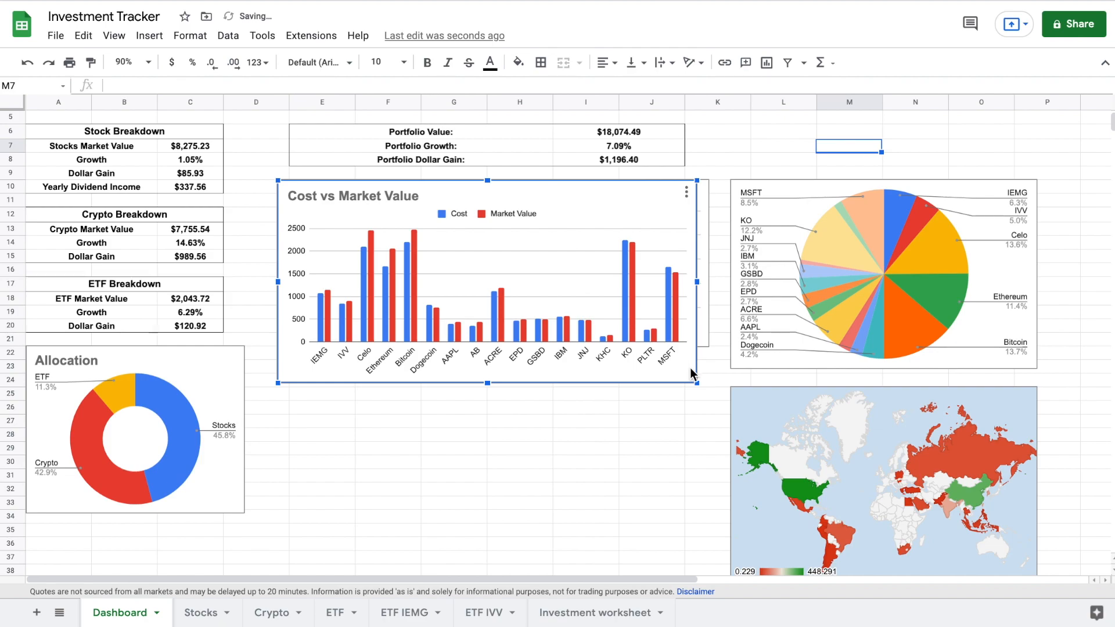
pyautogui.moveTo(487, 383); pyautogui.dragTo(487, 346)
pyautogui.moveTo(697, 263); pyautogui.dragTo(706, 263)
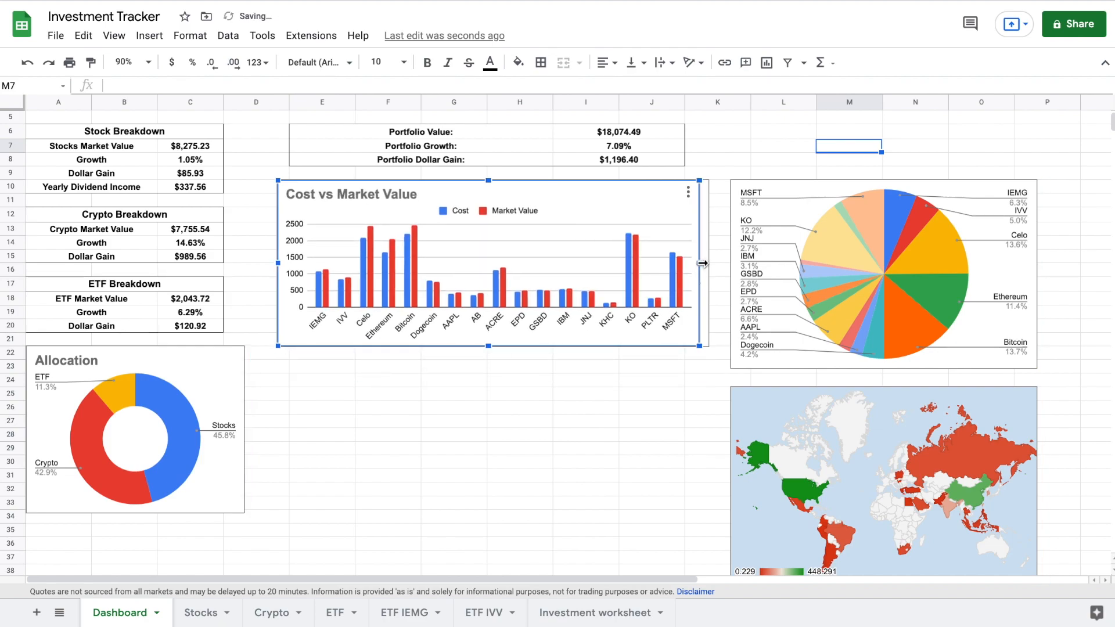
pyautogui.moveTo(619, 283); pyautogui.dragTo(616, 450)
pyautogui.moveTo(616, 451); pyautogui.dragTo(618, 445)
# - Move the holdings pie chart up to start at row 6, and move the map chart up to sit just beneath it
pyautogui.click(798, 265)
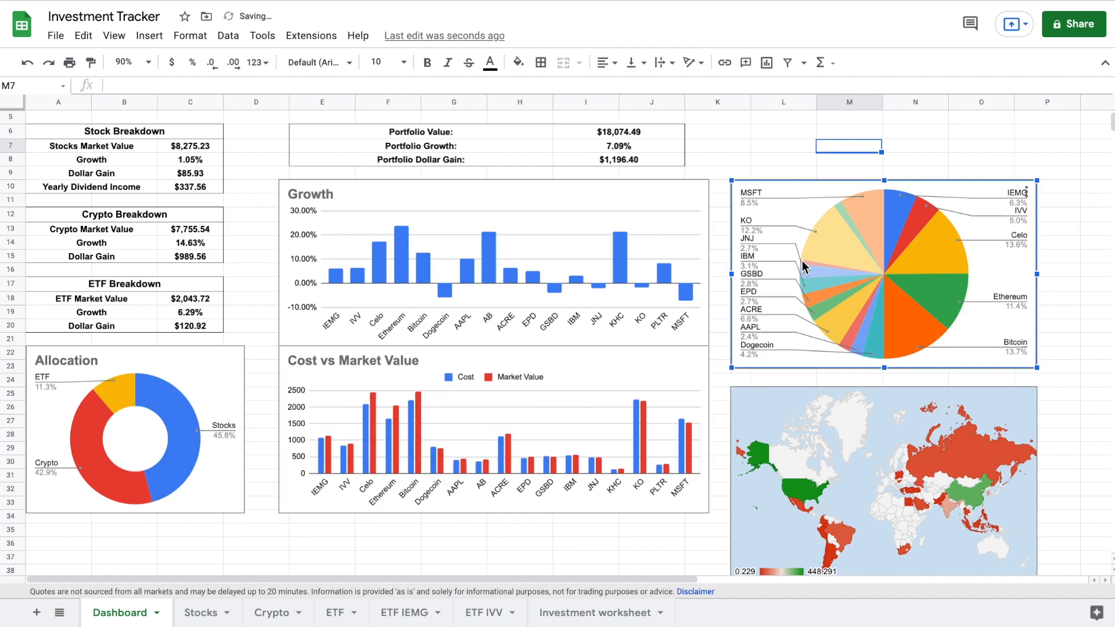
pyautogui.moveTo(922, 242); pyautogui.dragTo(942, 216)
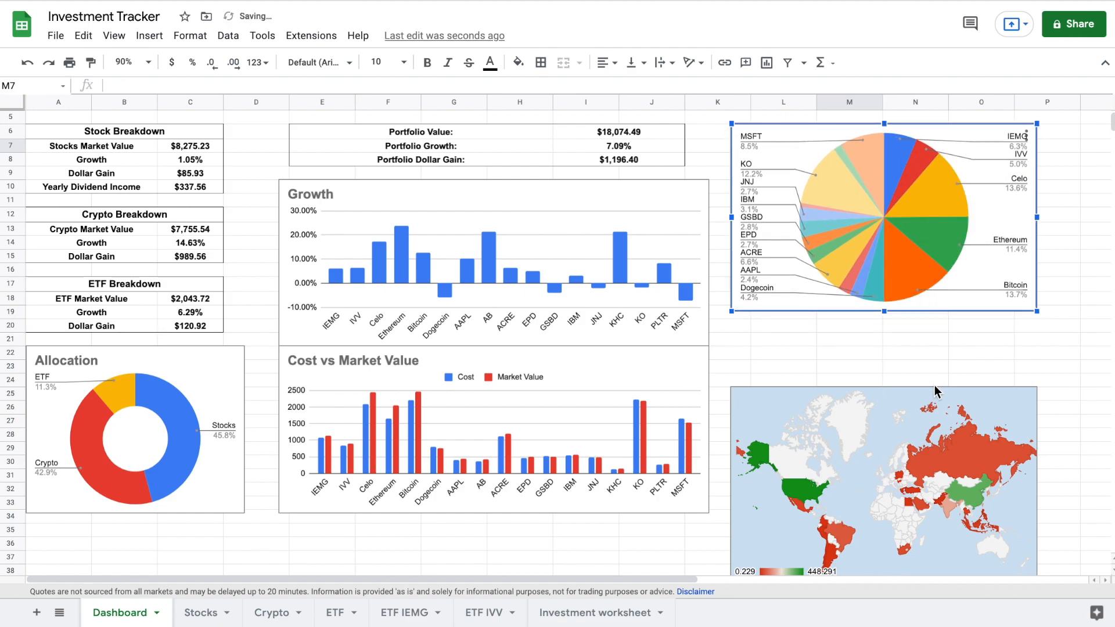
pyautogui.moveTo(929, 437); pyautogui.dragTo(905, 359)
pyautogui.scroll(2, 926, 340)
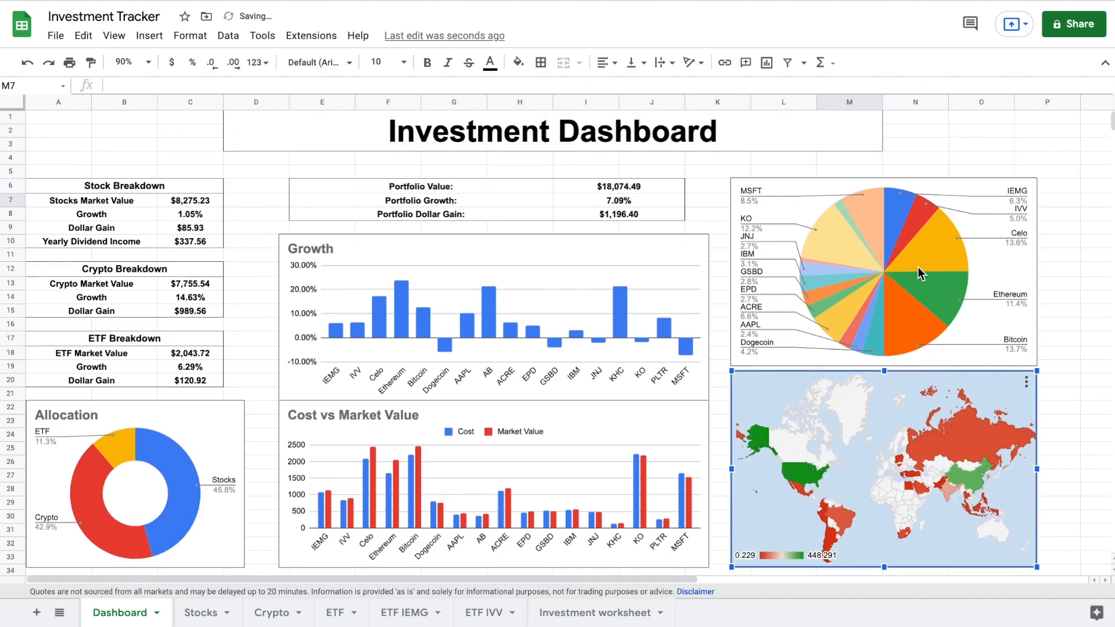
pyautogui.click(1062, 272)
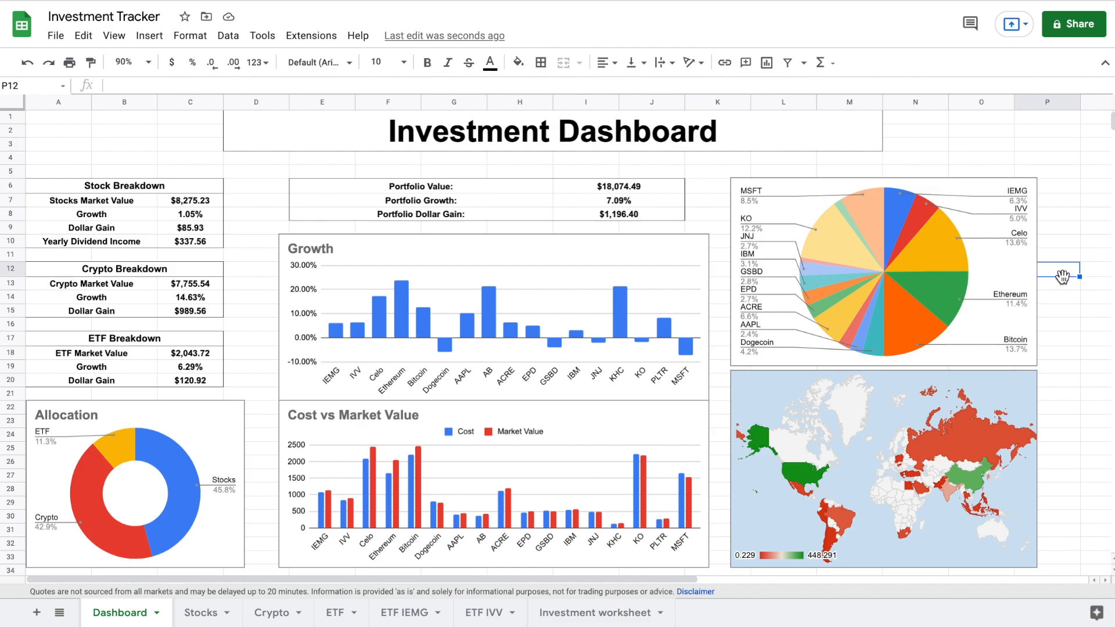
pyautogui.click(932, 143)
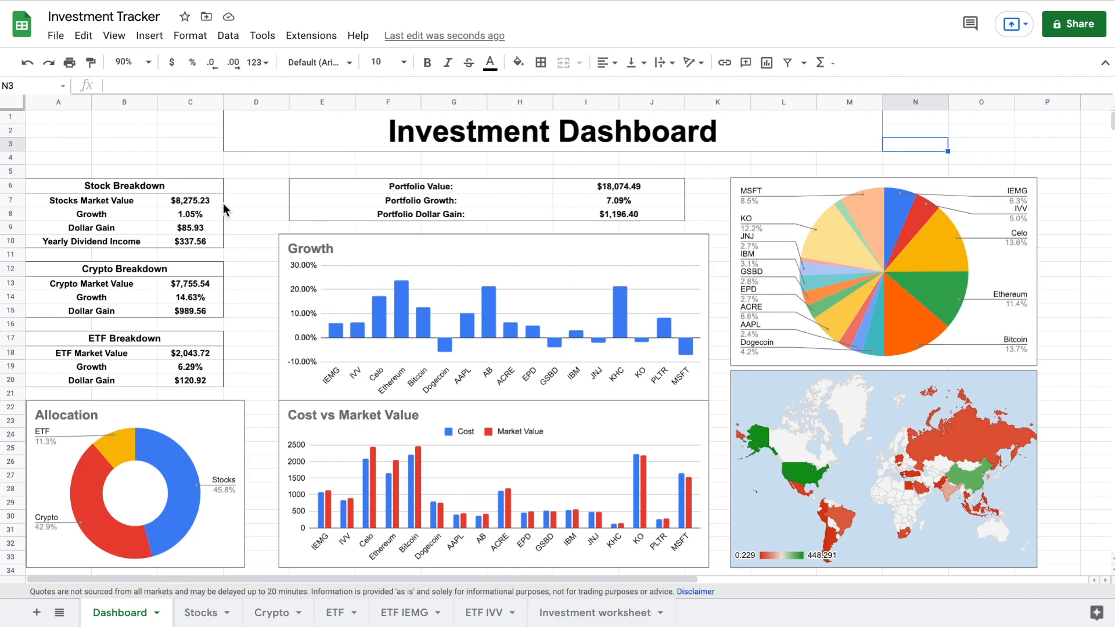
# - Start a conditional format rule for the growth and dollar gain values in C8:C9, C14:C15, C19:C20 and I7:J8
pyautogui.moveTo(207, 212); pyautogui.dragTo(207, 228)
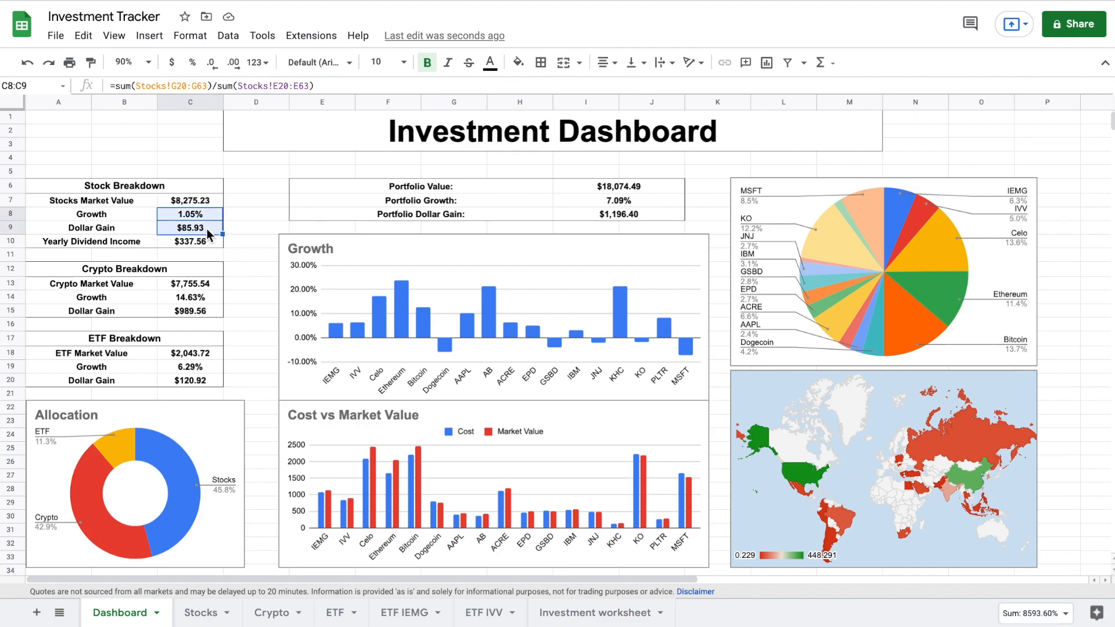
pyautogui.moveTo(208, 297); pyautogui.dragTo(208, 310)
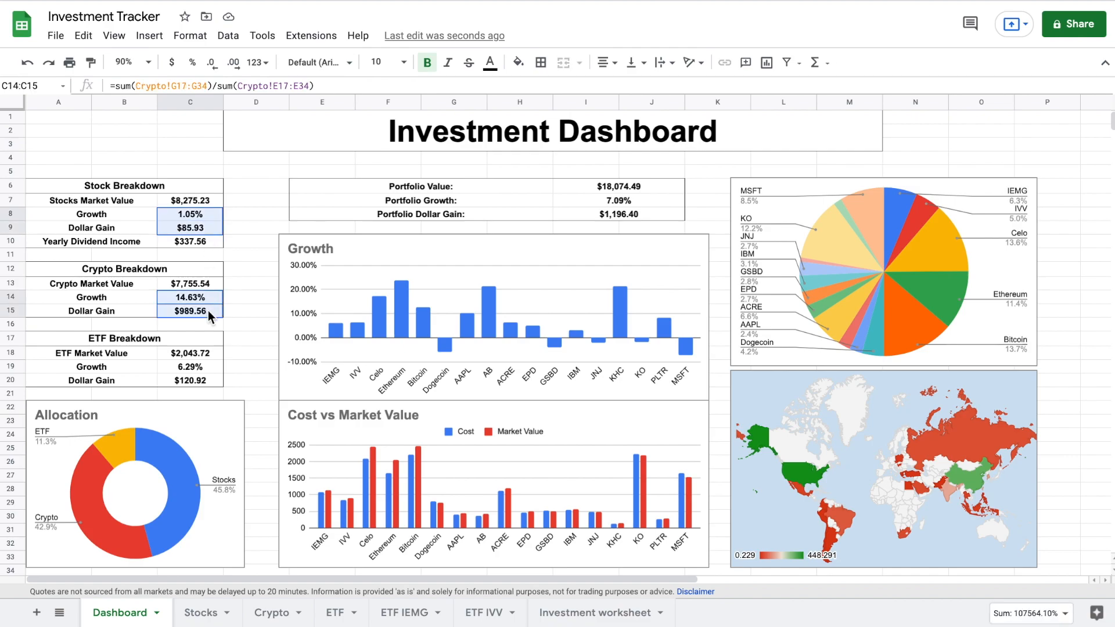
pyautogui.moveTo(209, 365); pyautogui.dragTo(209, 378)
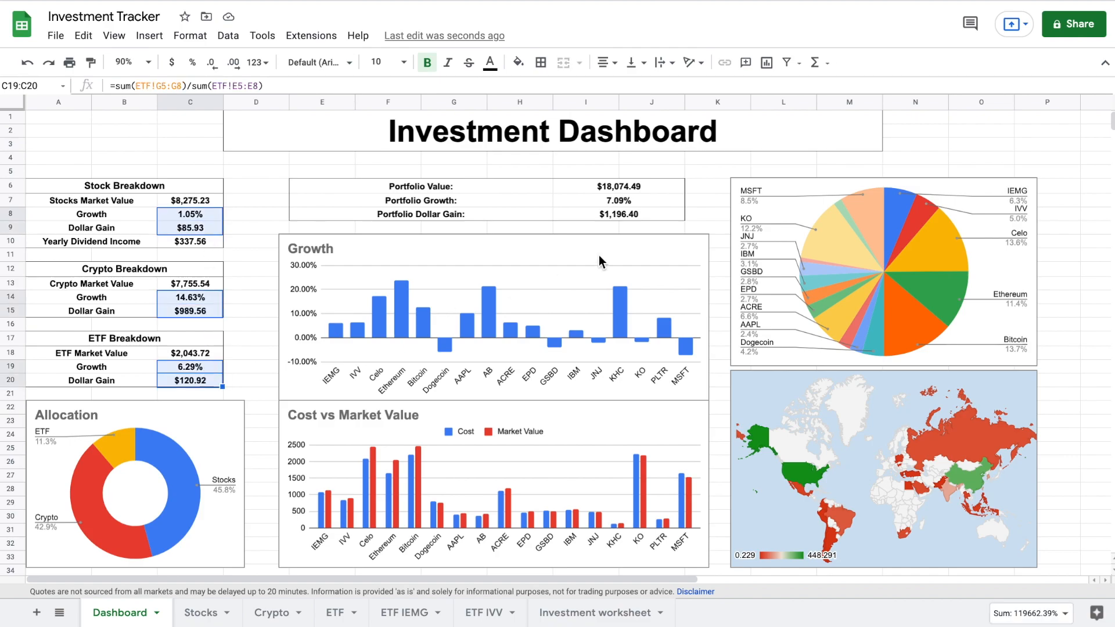
pyautogui.moveTo(632, 203); pyautogui.dragTo(633, 213)
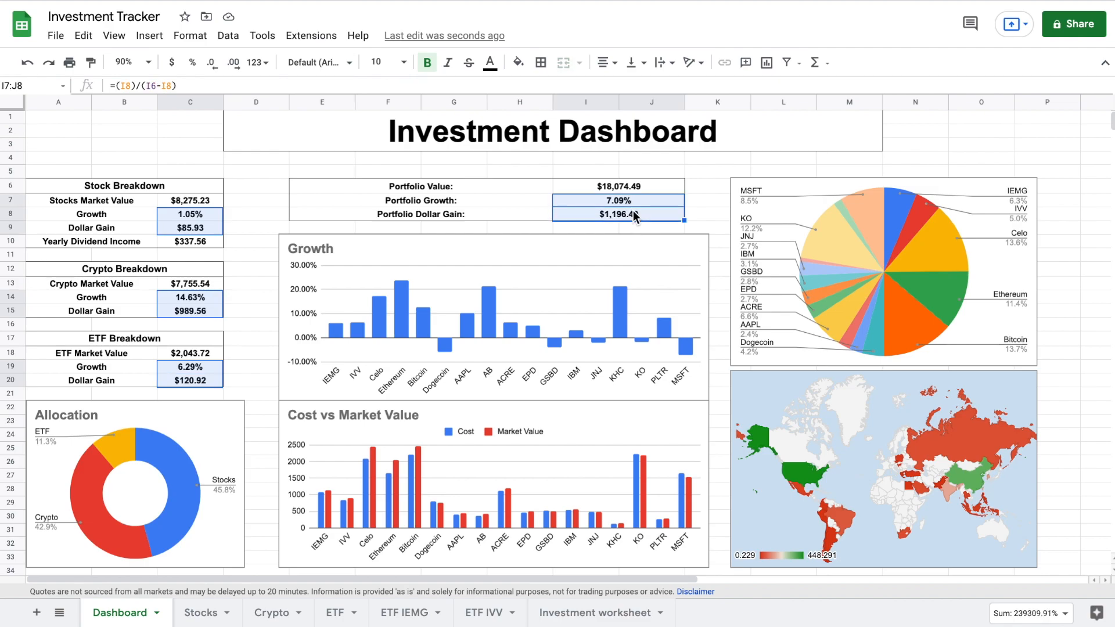
pyautogui.click(190, 36)
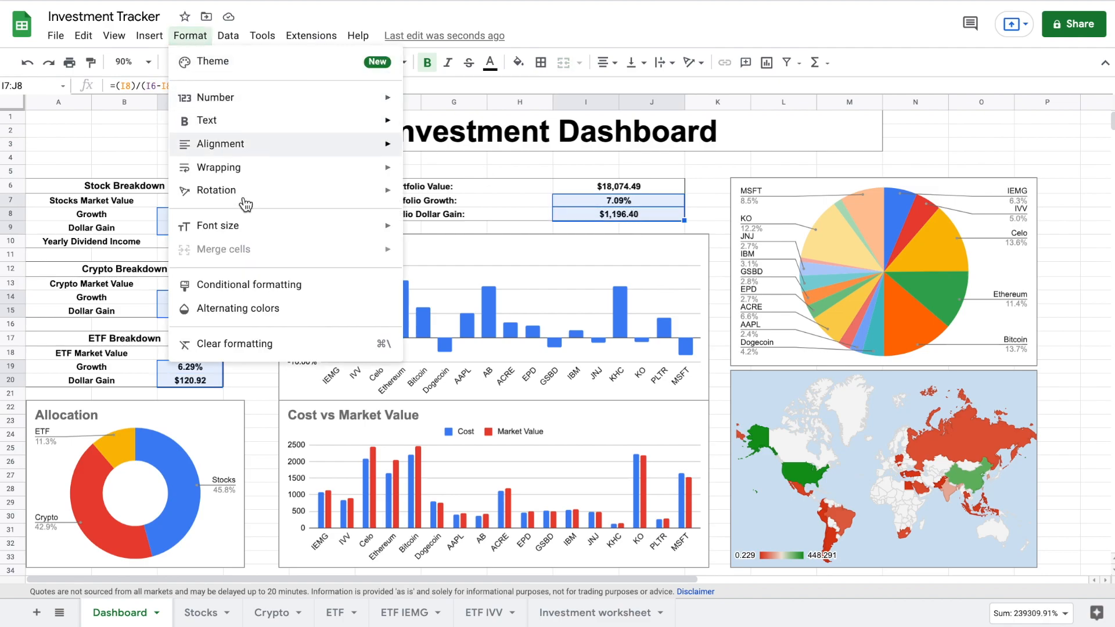
pyautogui.click(285, 285)
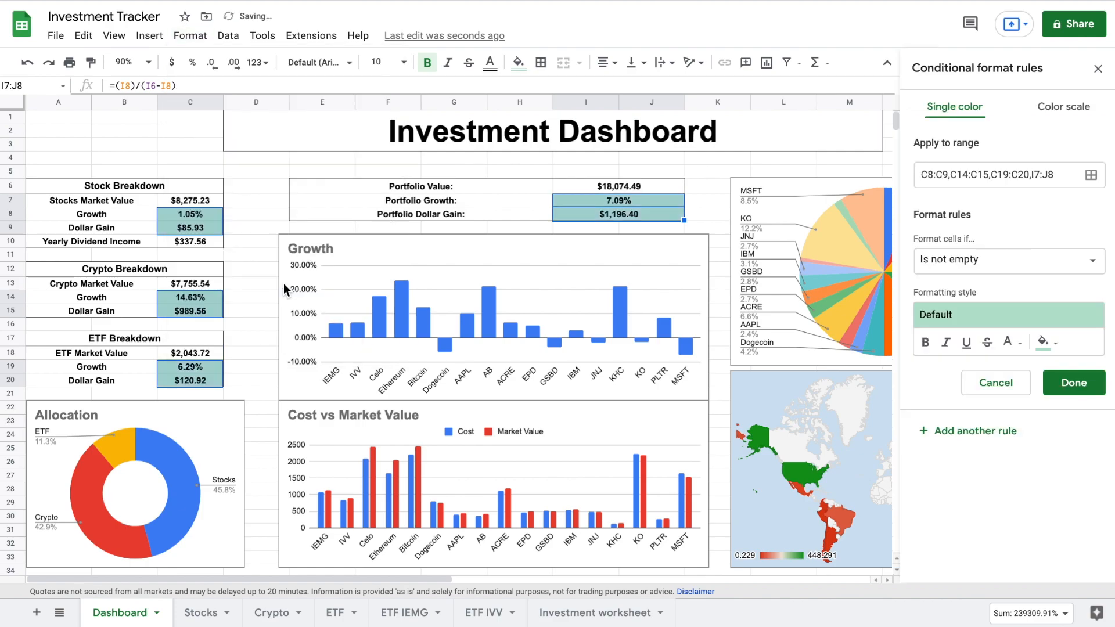
# - Set the rule to format cells greater than 0 with green text and a white fill
pyautogui.click(1015, 268)
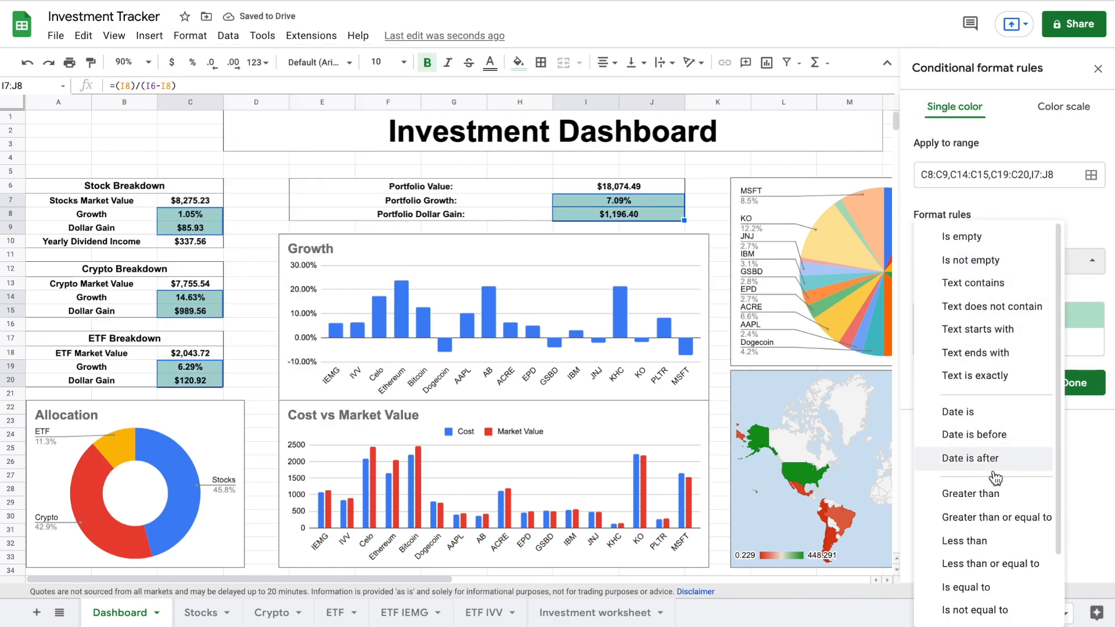
pyautogui.click(990, 494)
pyautogui.click(1008, 299)
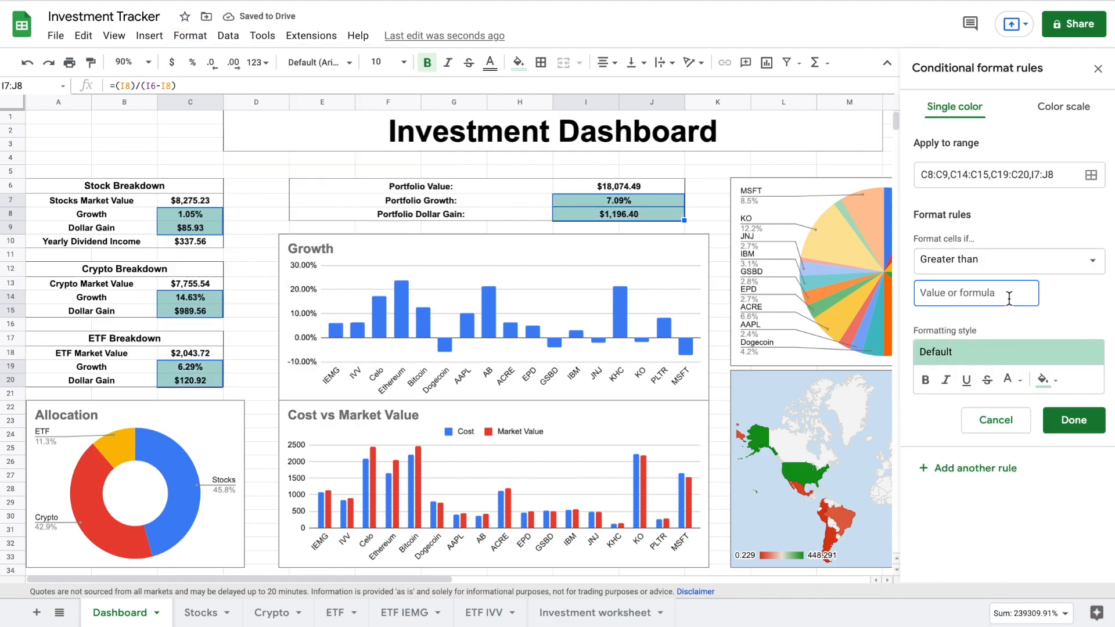
pyautogui.write('0')
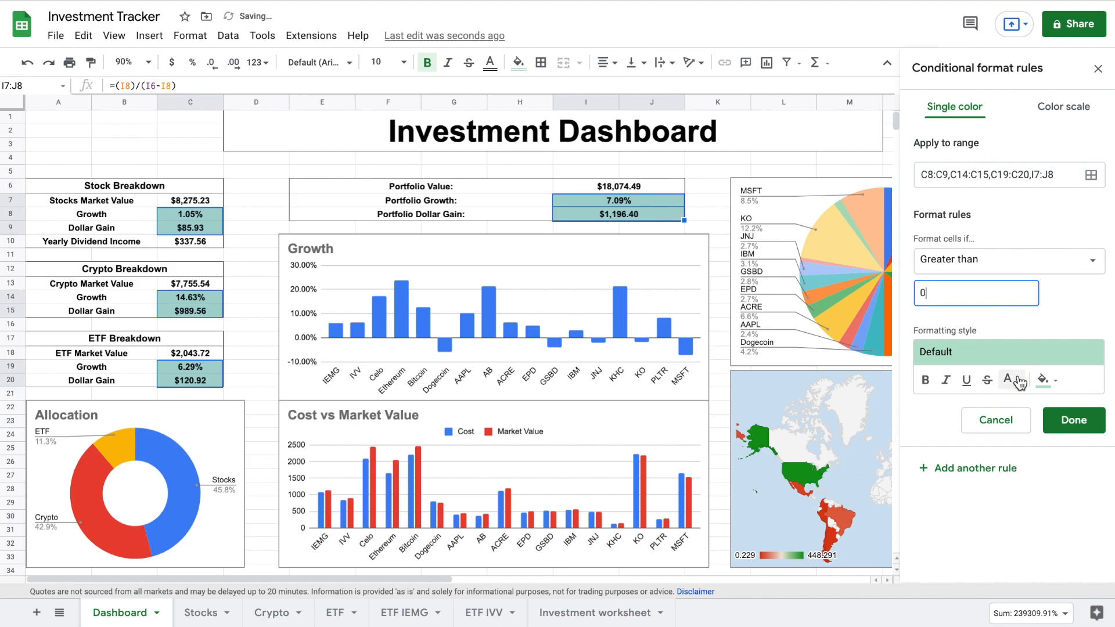
pyautogui.click(1017, 383)
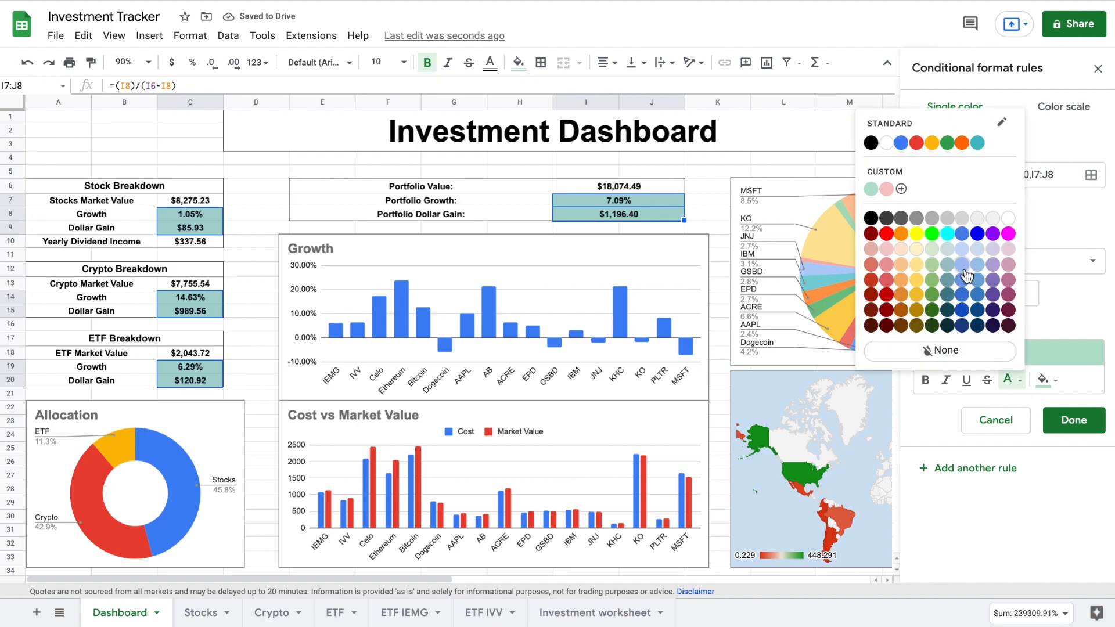
pyautogui.click(933, 296)
pyautogui.click(1052, 382)
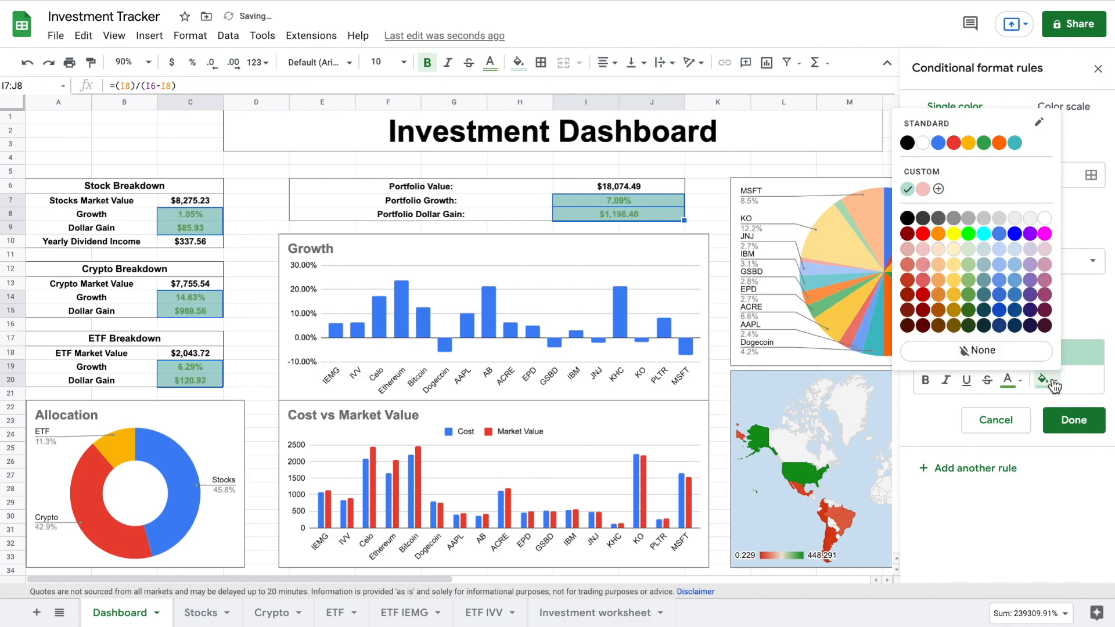
pyautogui.click(926, 145)
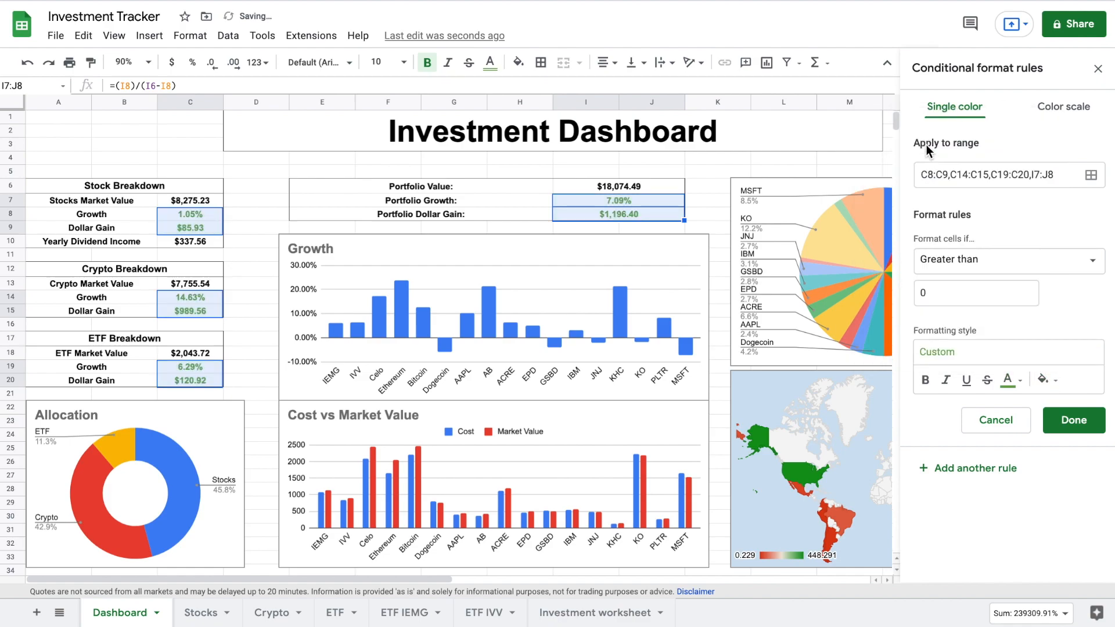
# - Add a second rule that formats values less than 0 with the red text preset, and finish the conditional formatting
pyautogui.click(954, 468)
pyautogui.click(1008, 270)
pyautogui.click(1008, 318)
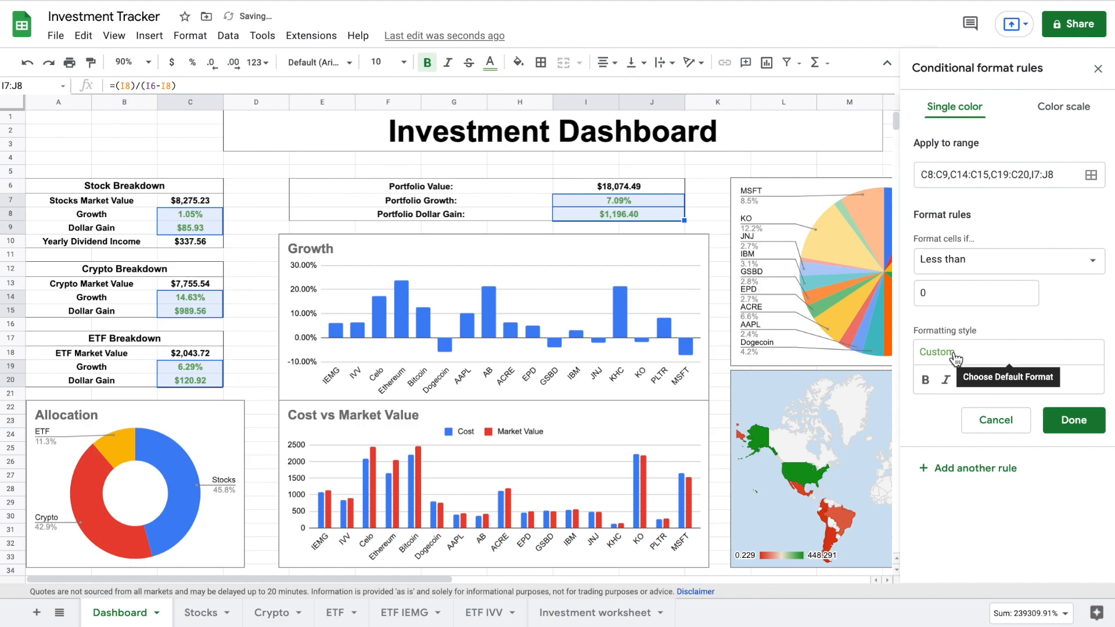
pyautogui.click(996, 354)
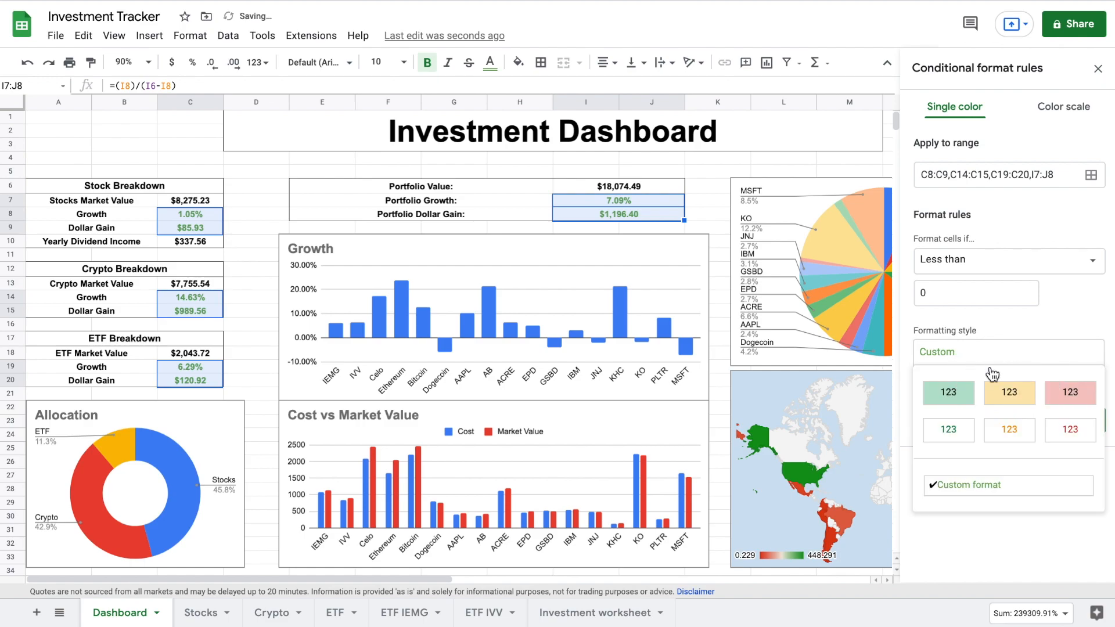
pyautogui.click(1065, 434)
pyautogui.click(1069, 433)
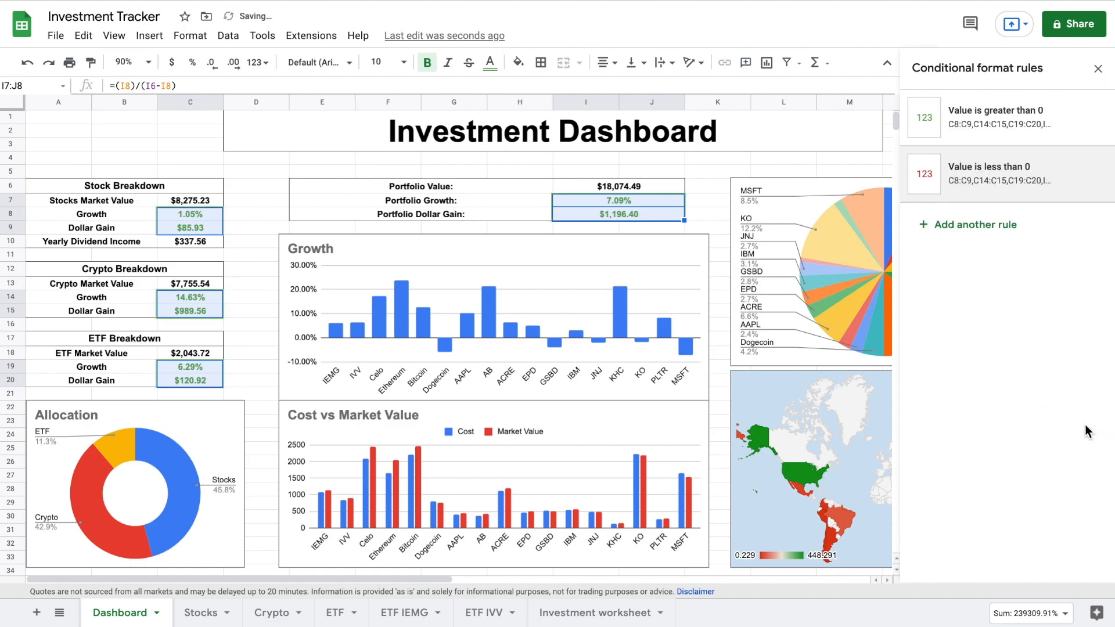
pyautogui.click(1097, 69)
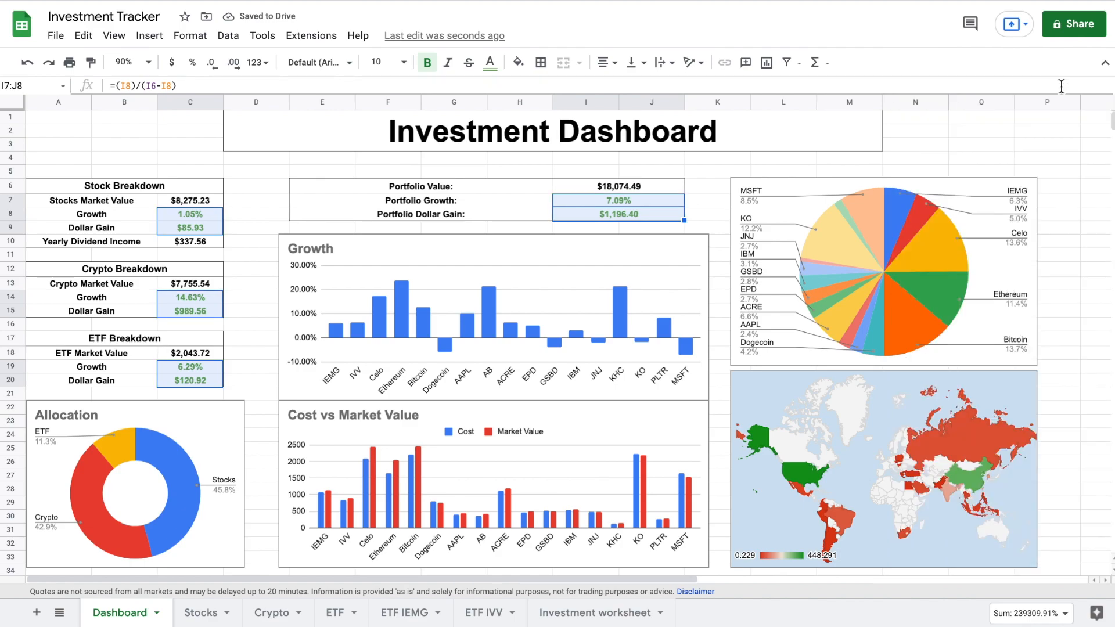
pyautogui.click(926, 141)
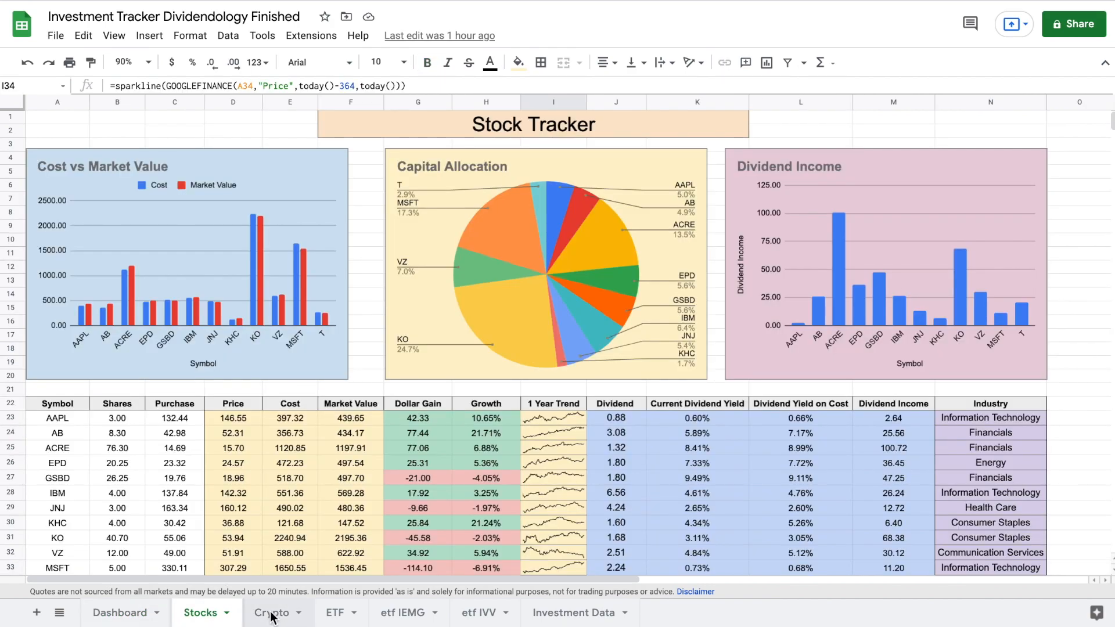
# - Look through the Crypto, ETF, etf IEMG, etf IVV and Dashboard sheets of the finished Dividendology investment tracker
pyautogui.click(271, 614)
pyautogui.click(336, 614)
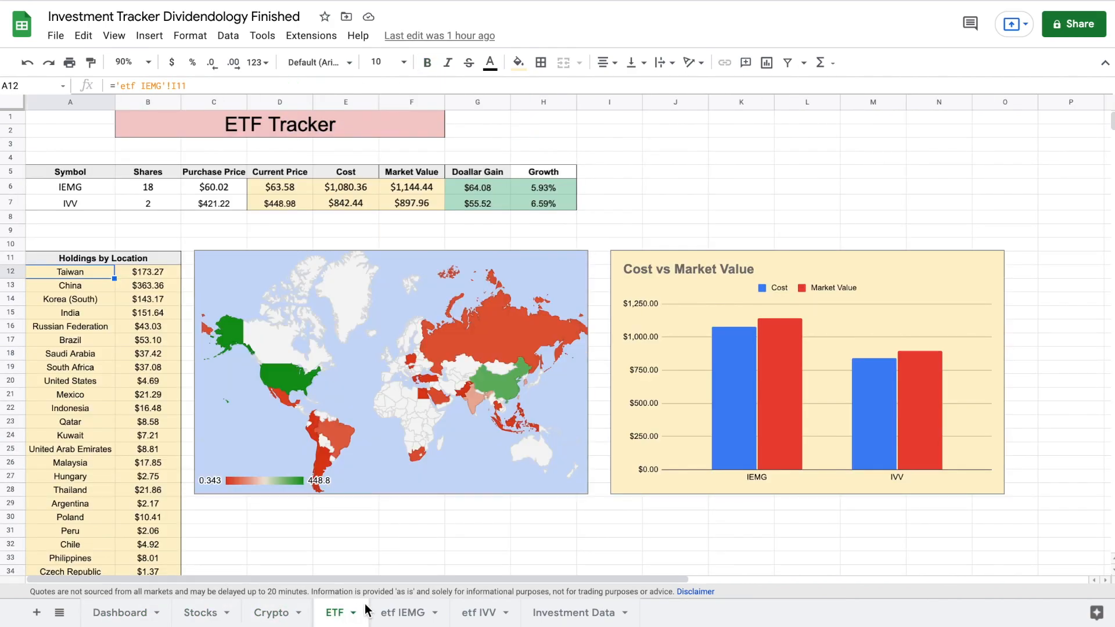
pyautogui.click(398, 615)
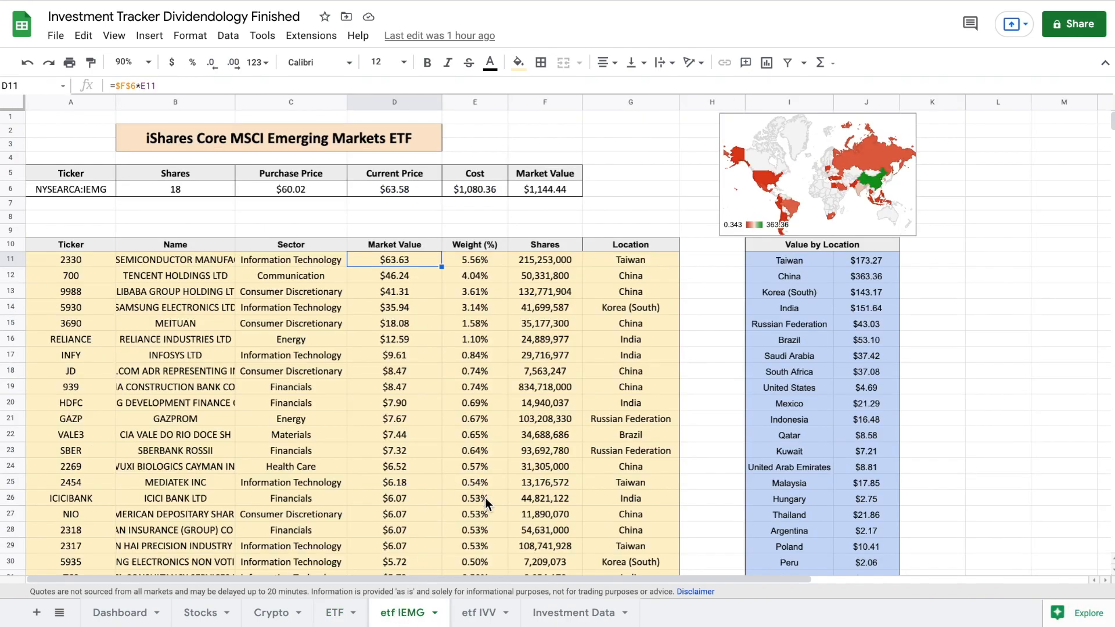
pyautogui.click(474, 616)
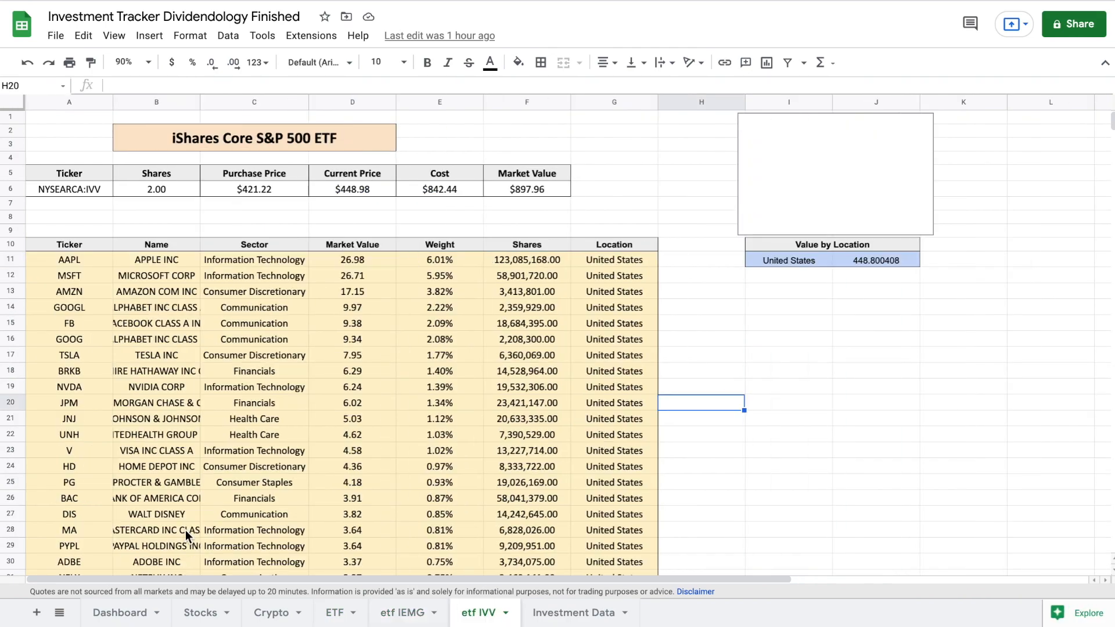
pyautogui.click(119, 615)
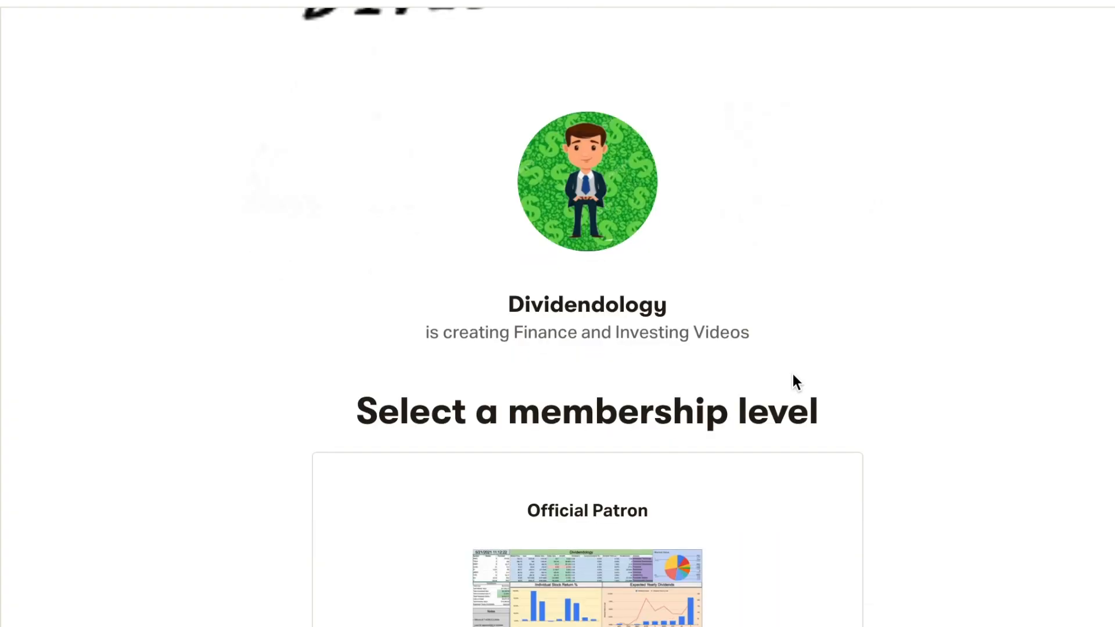
# - Review the Official Patron membership level on Dividendology's membership page
pyautogui.scroll(-3, 792, 374)
pyautogui.scroll(-3, 793, 374)
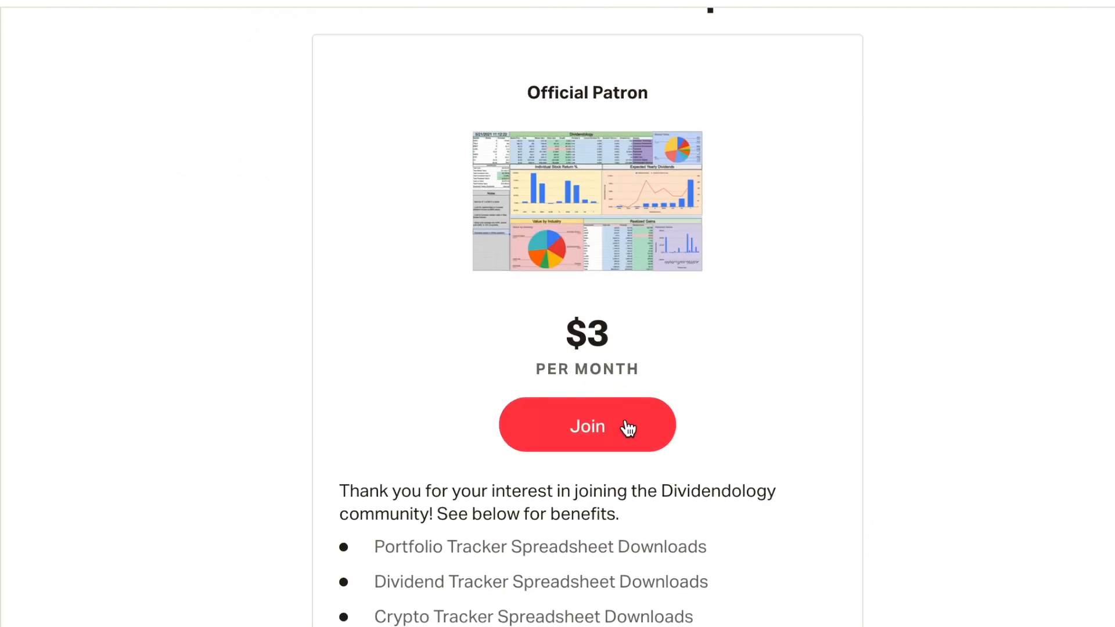